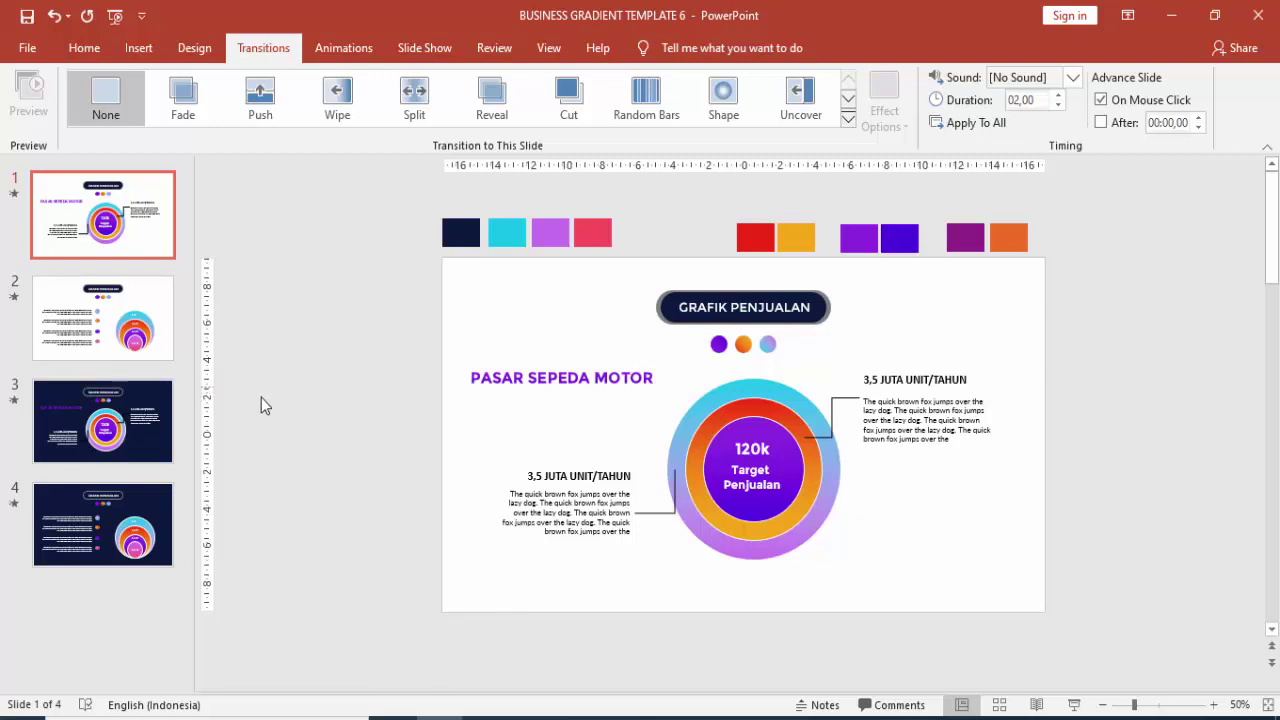
Step: Browse the template slides, including the dark version, the last slide and the circle-chart slide
click(150, 345)
click(157, 428)
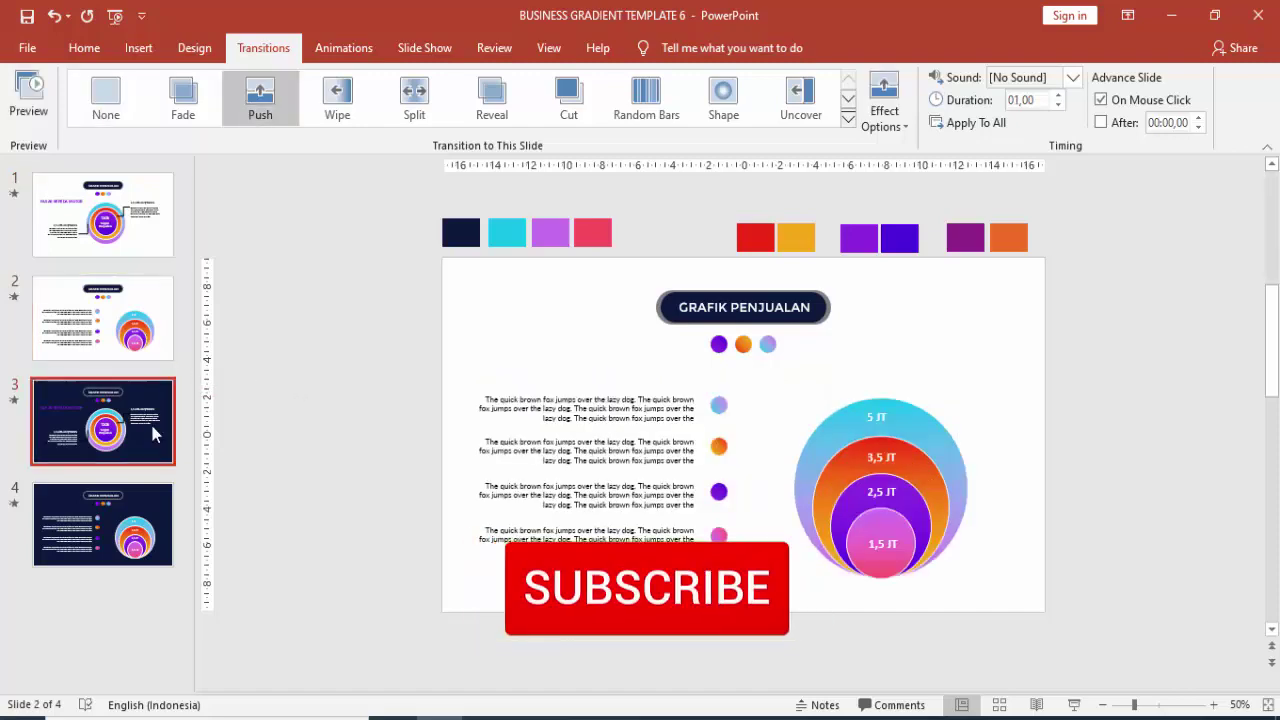
click(157, 490)
click(140, 400)
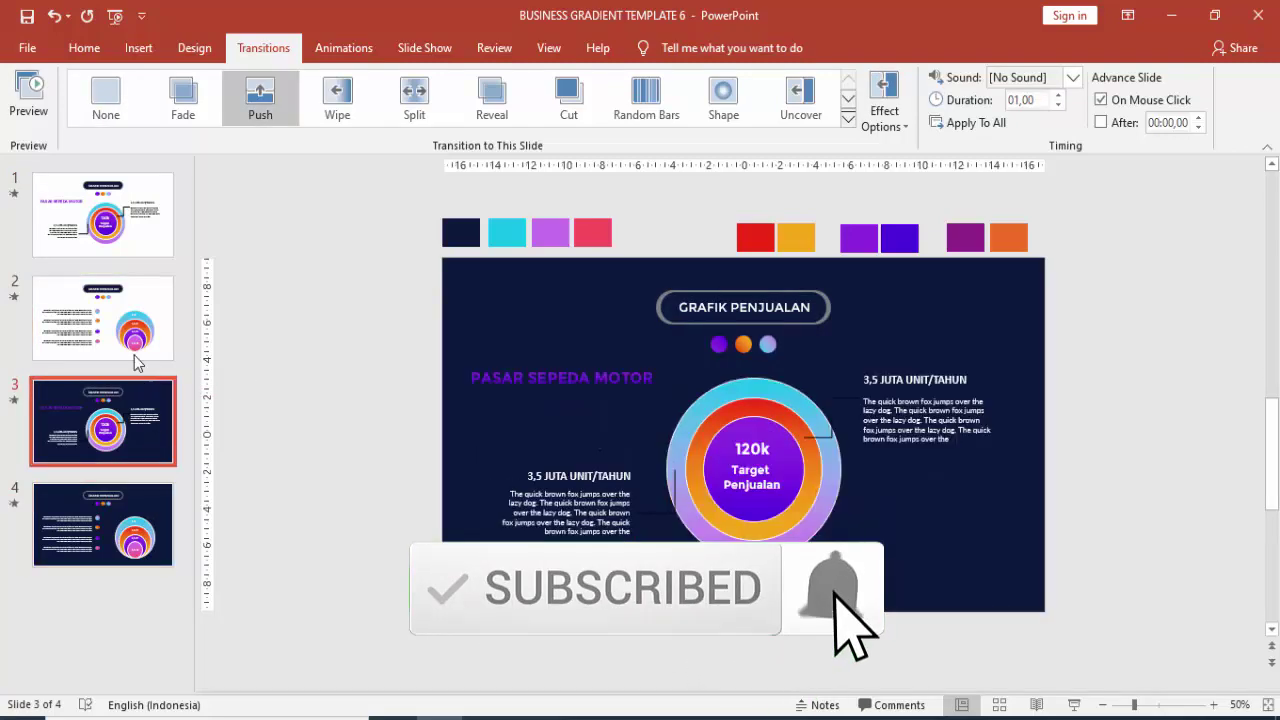
click(140, 300)
Step: Review the circle-chart slide again, then run the slide show full screen and end it
click(140, 250)
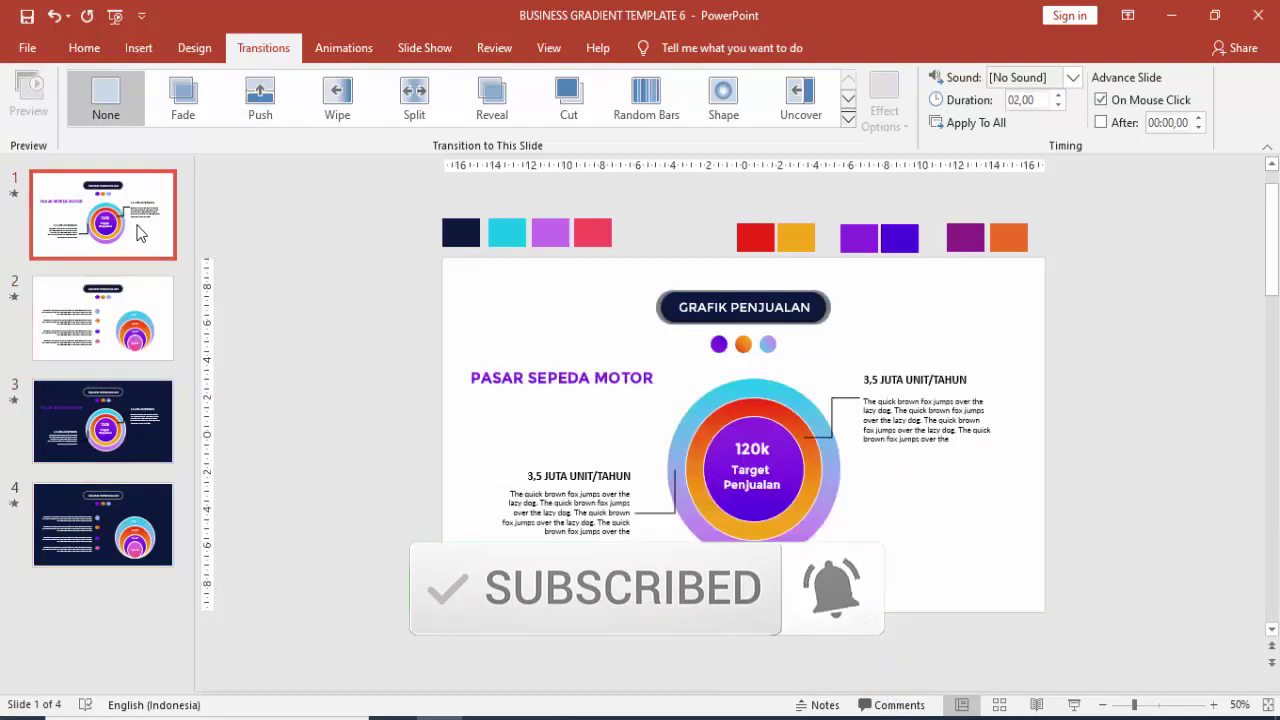
click(152, 322)
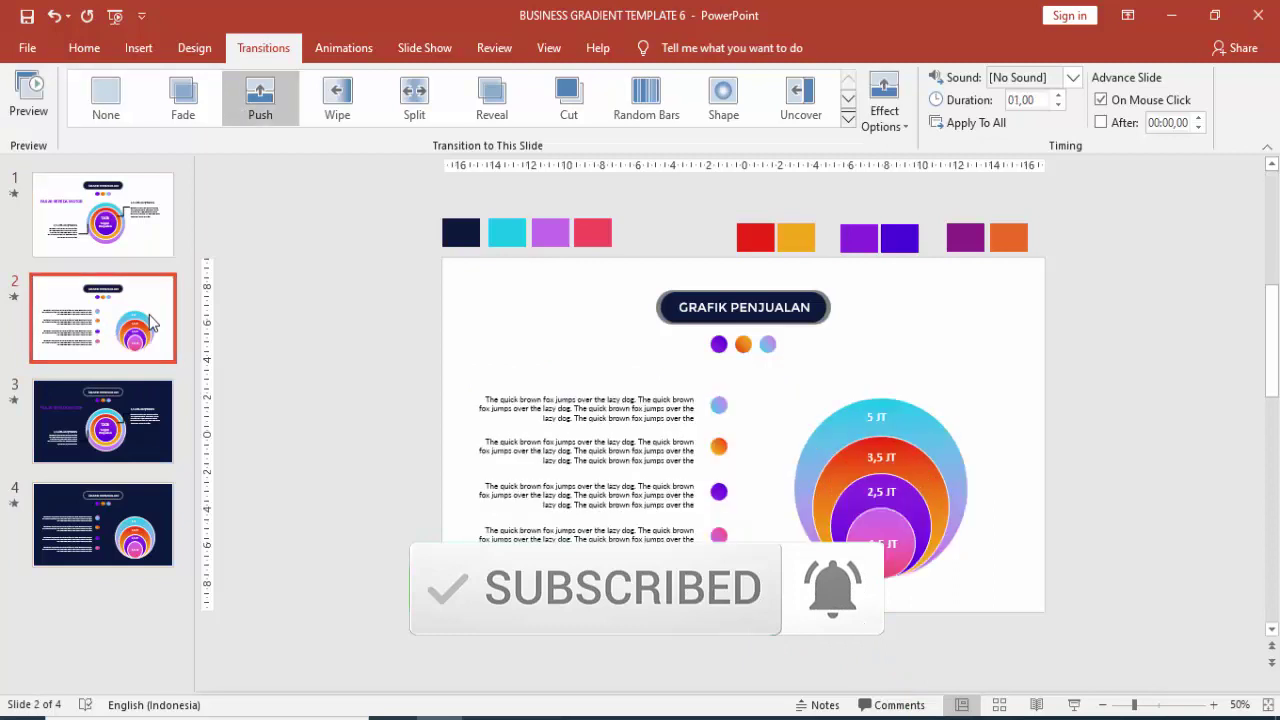
click(155, 245)
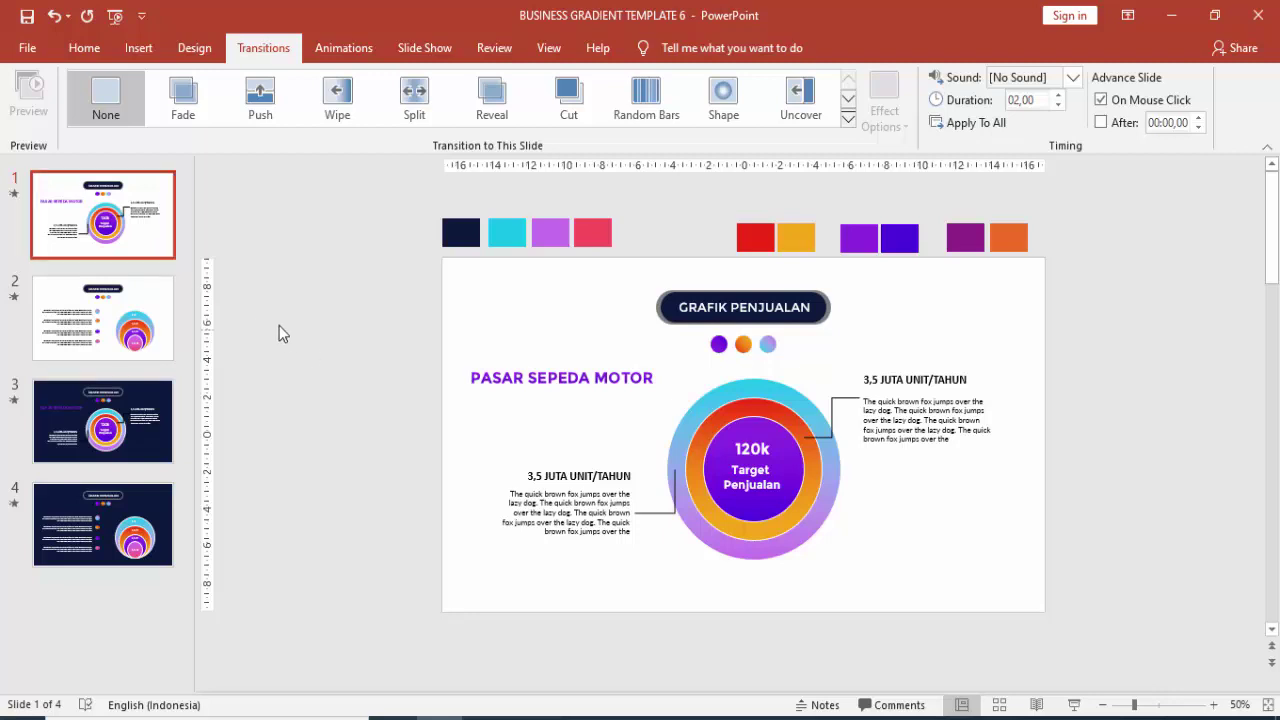
click(1075, 708)
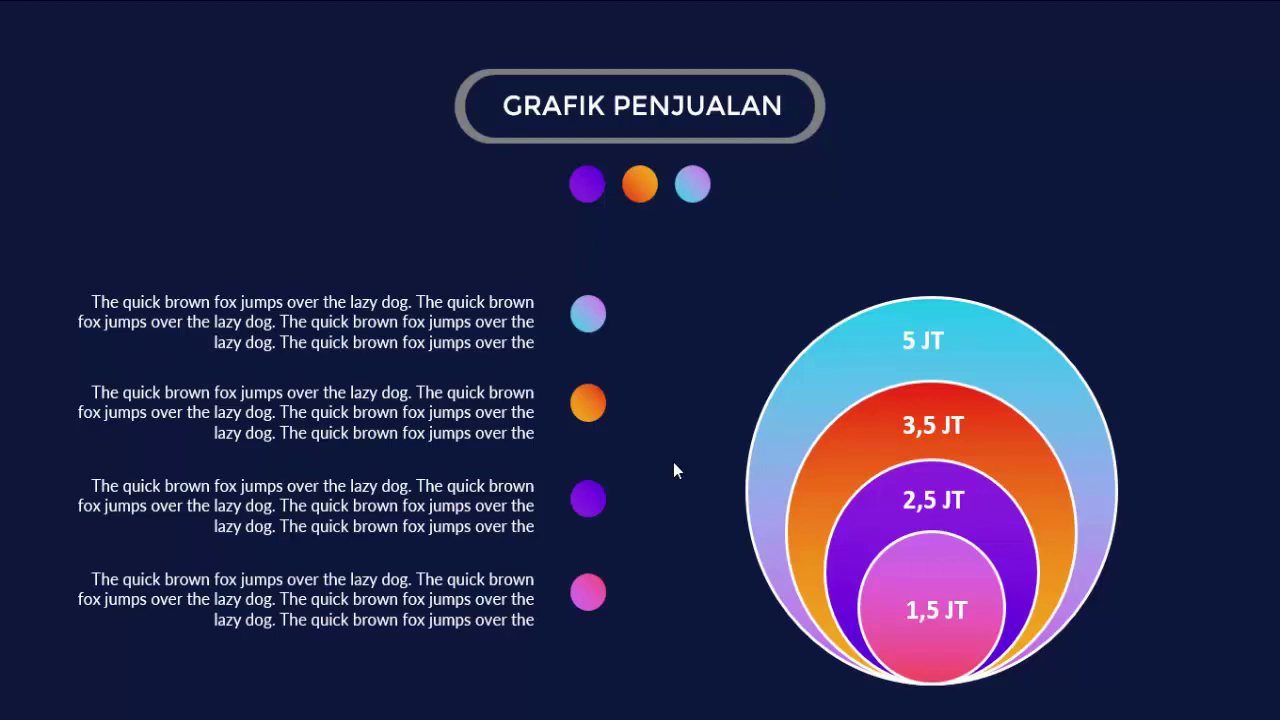
key(Escape)
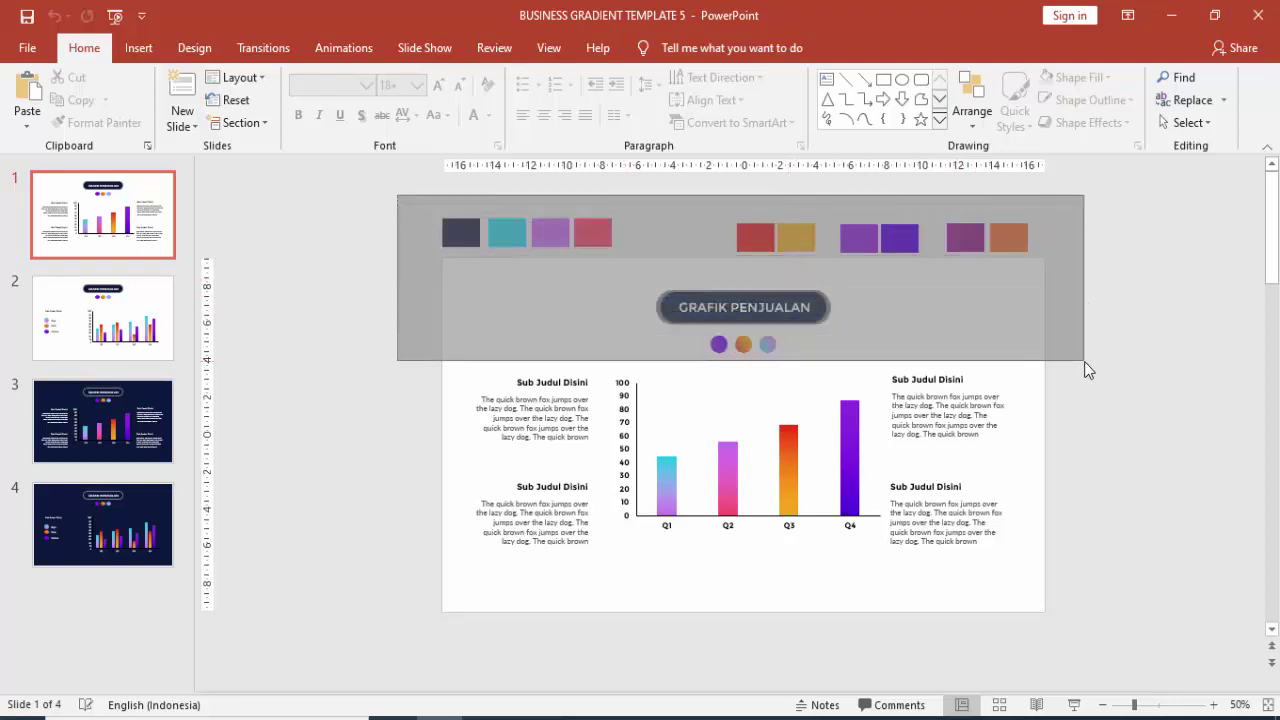
Step: Copy the top swatches, title and dots, start a blank presentation and delete both placeholders
drag(405, 196, 1083, 360)
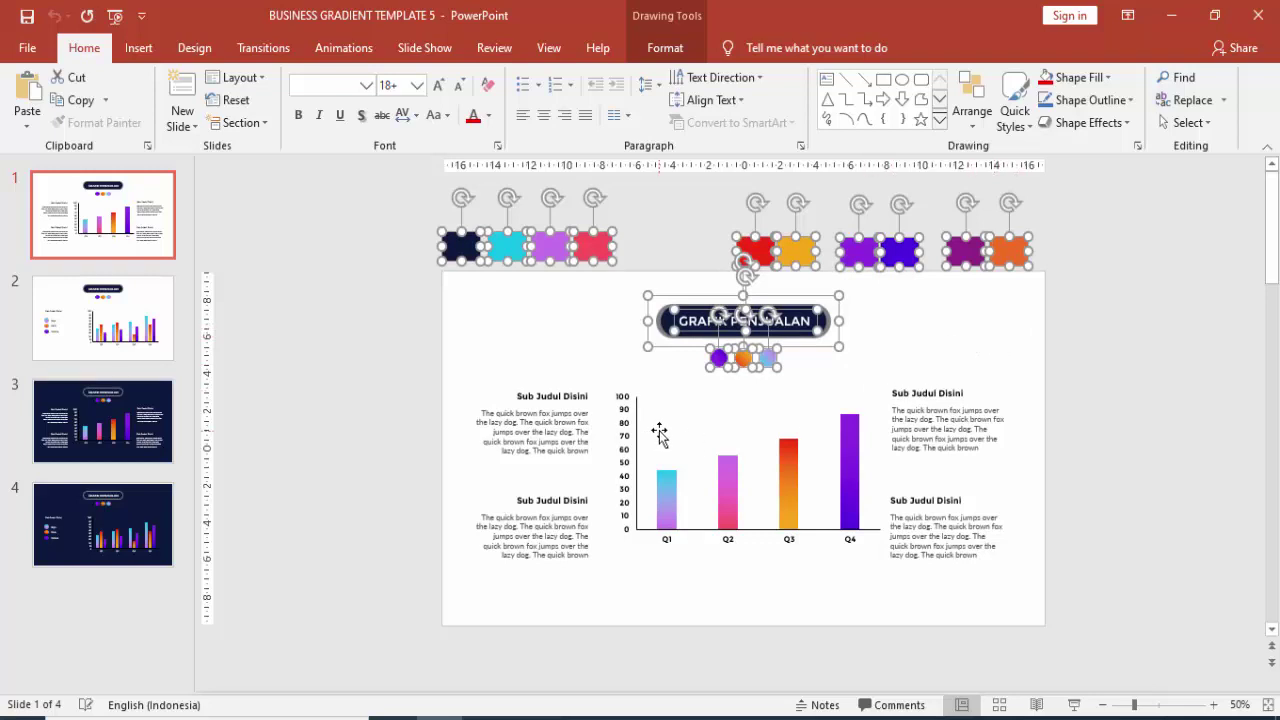
key(ctrl+n)
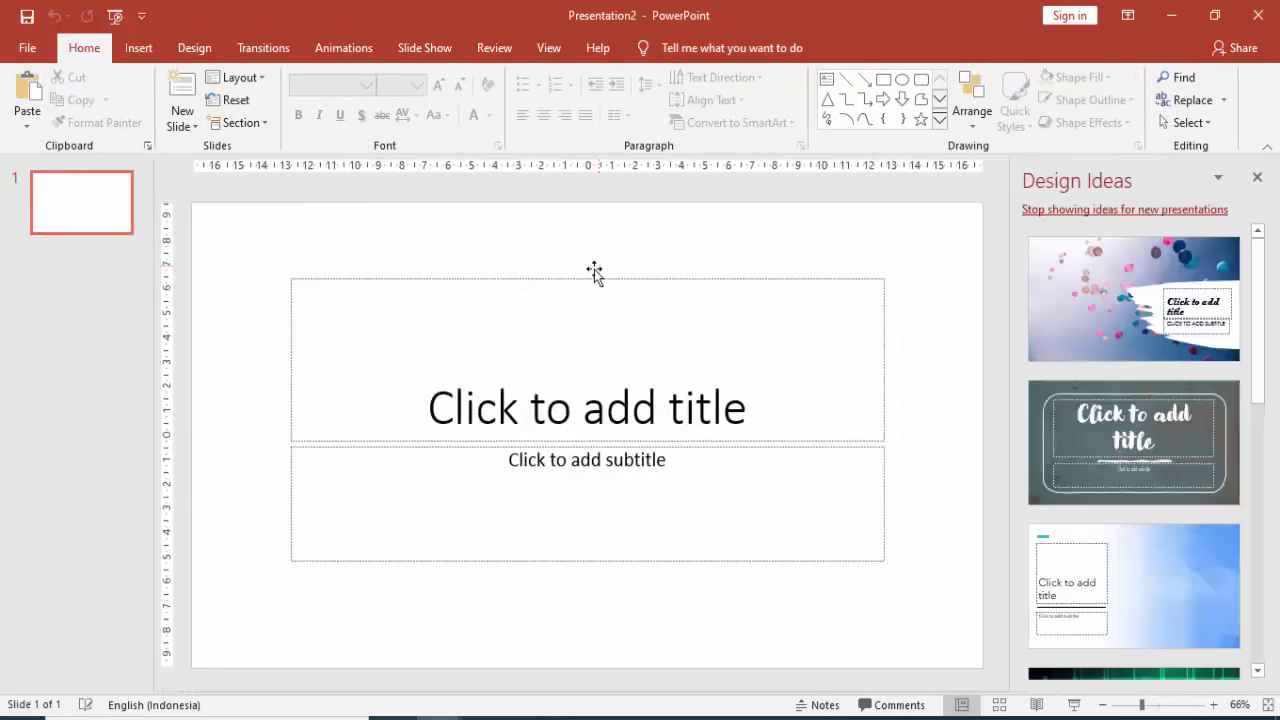
click(594, 271)
key(Delete)
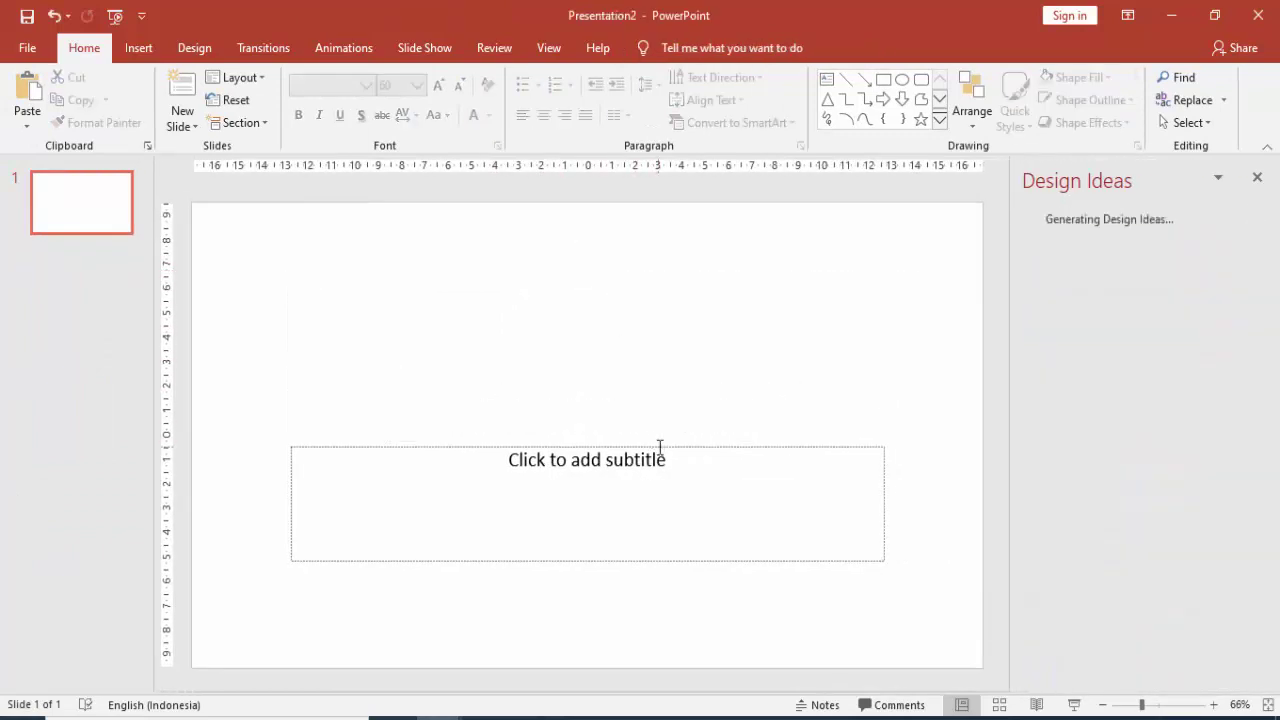
click(660, 449)
key(Escape)
key(Delete)
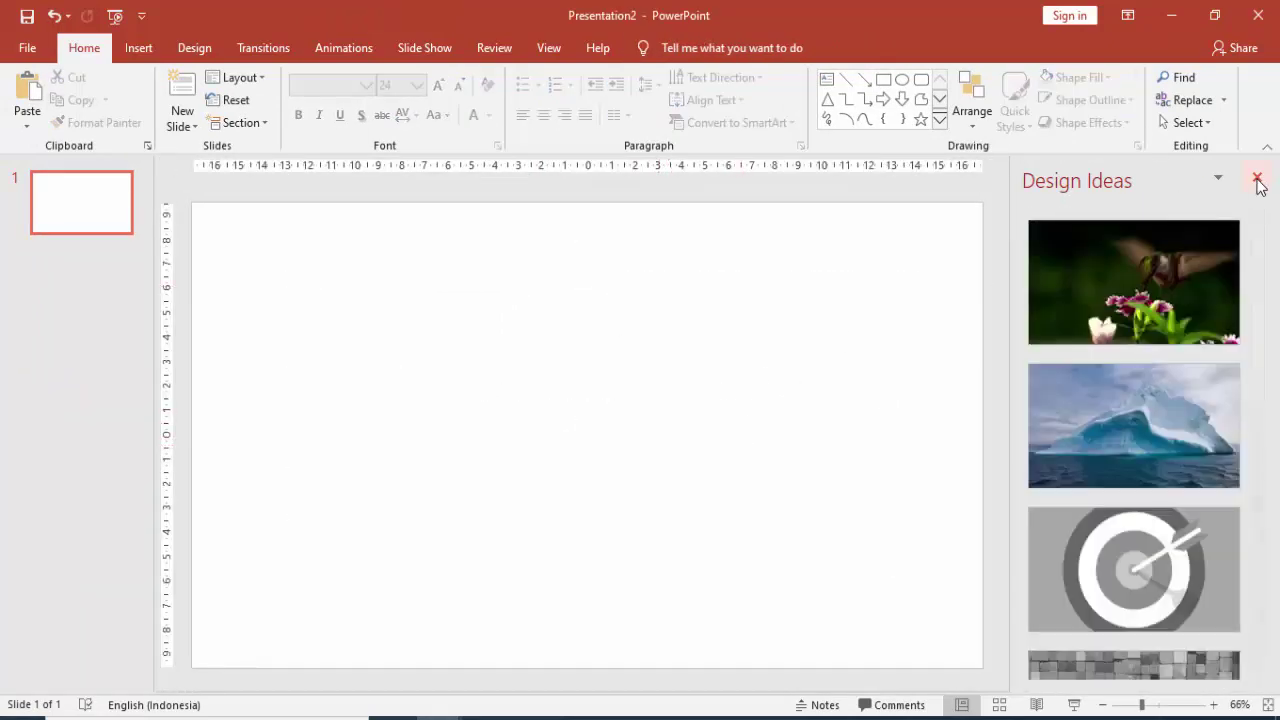
Step: Close Design Ideas and paste the swatches, GRAFIK PENJUALAN title and dots
click(1257, 177)
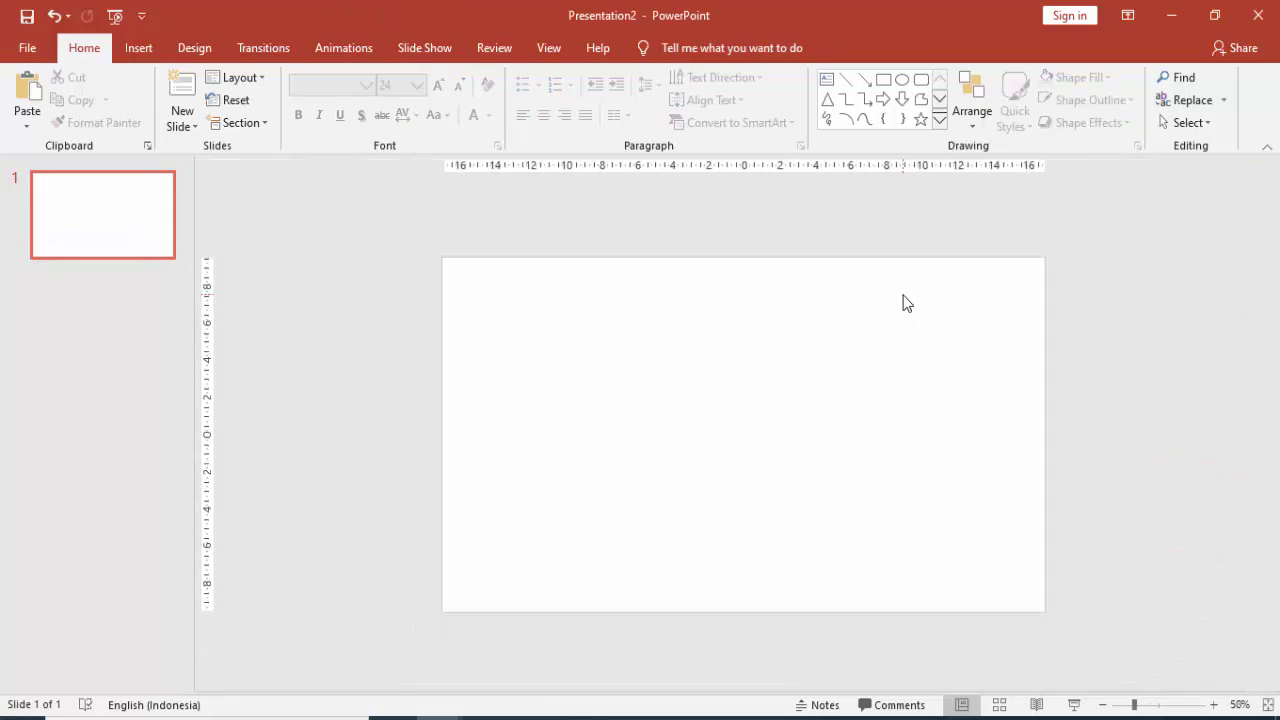
key(ctrl+v)
click(678, 506)
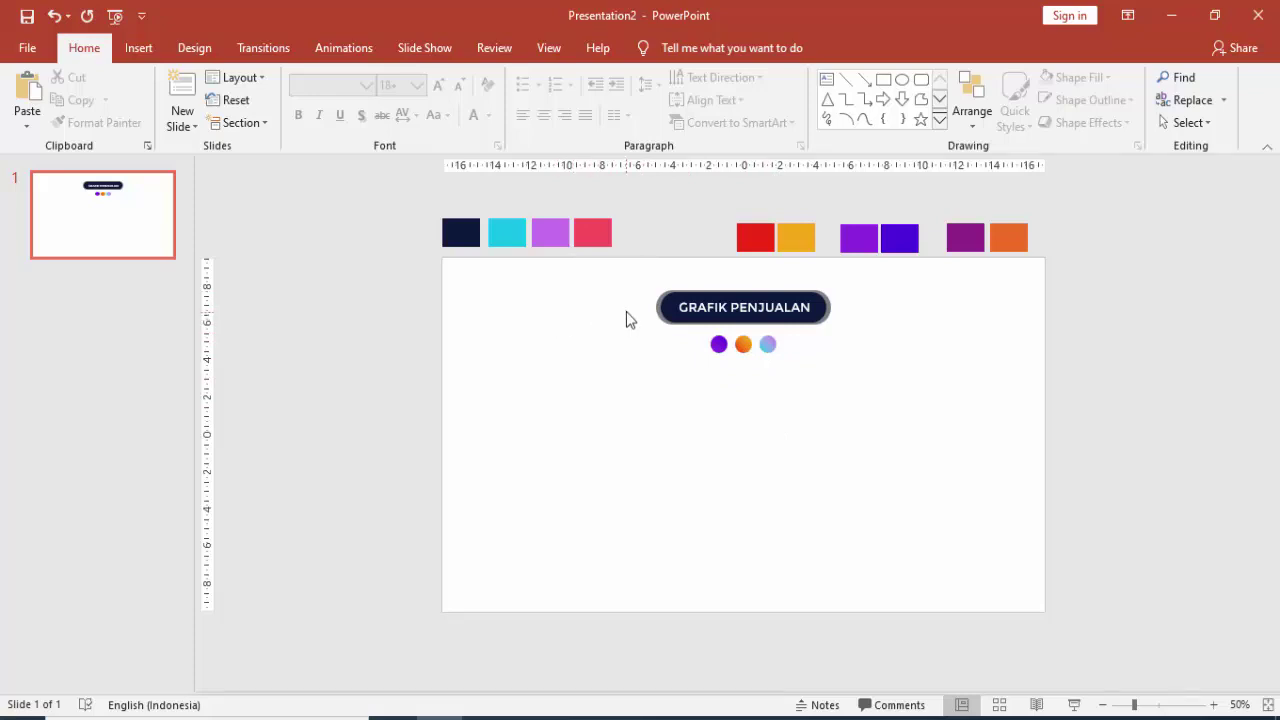
Step: Draw an oval circle, size it to 9.78 cm and centre it below the three dots
click(140, 48)
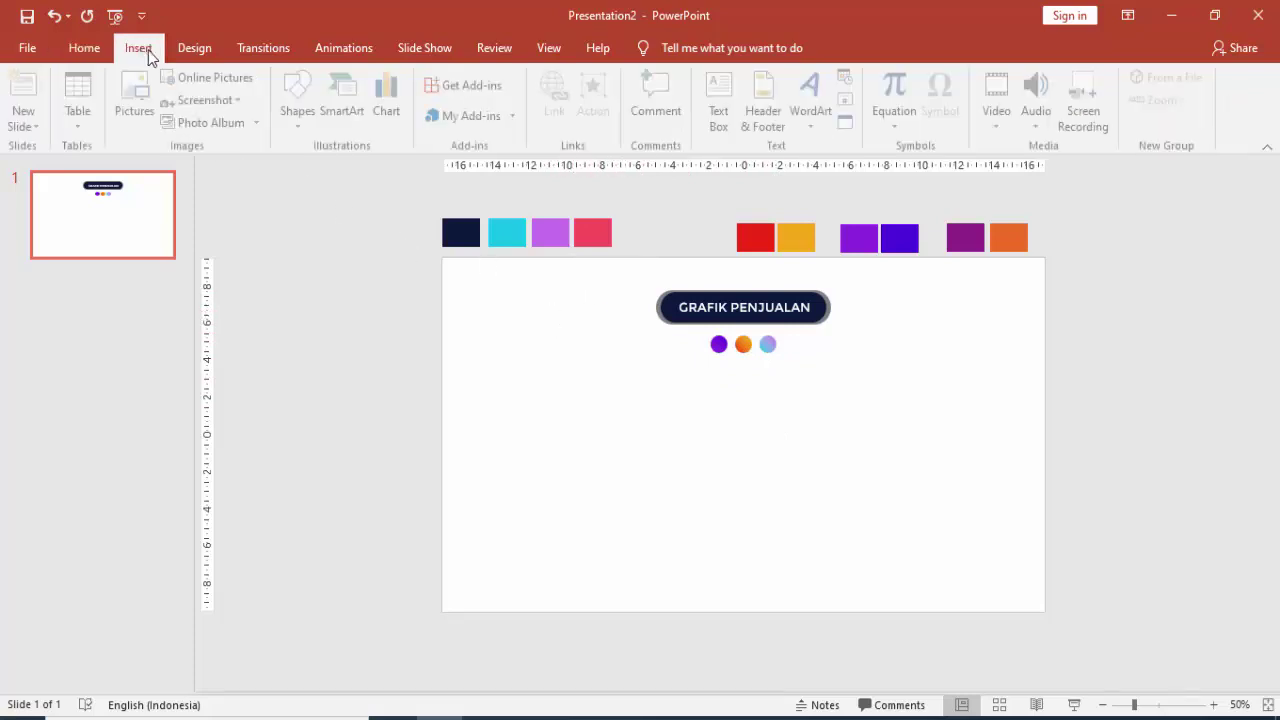
click(299, 100)
click(372, 170)
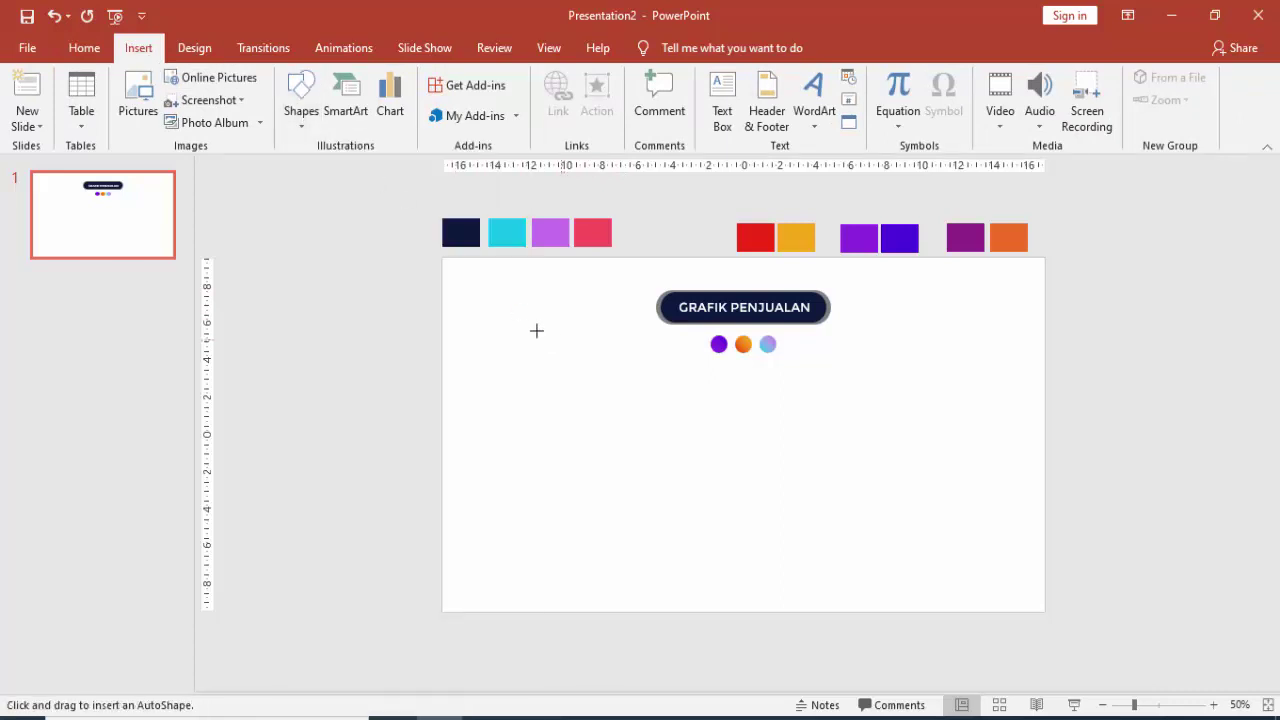
drag(721, 427, 891, 574)
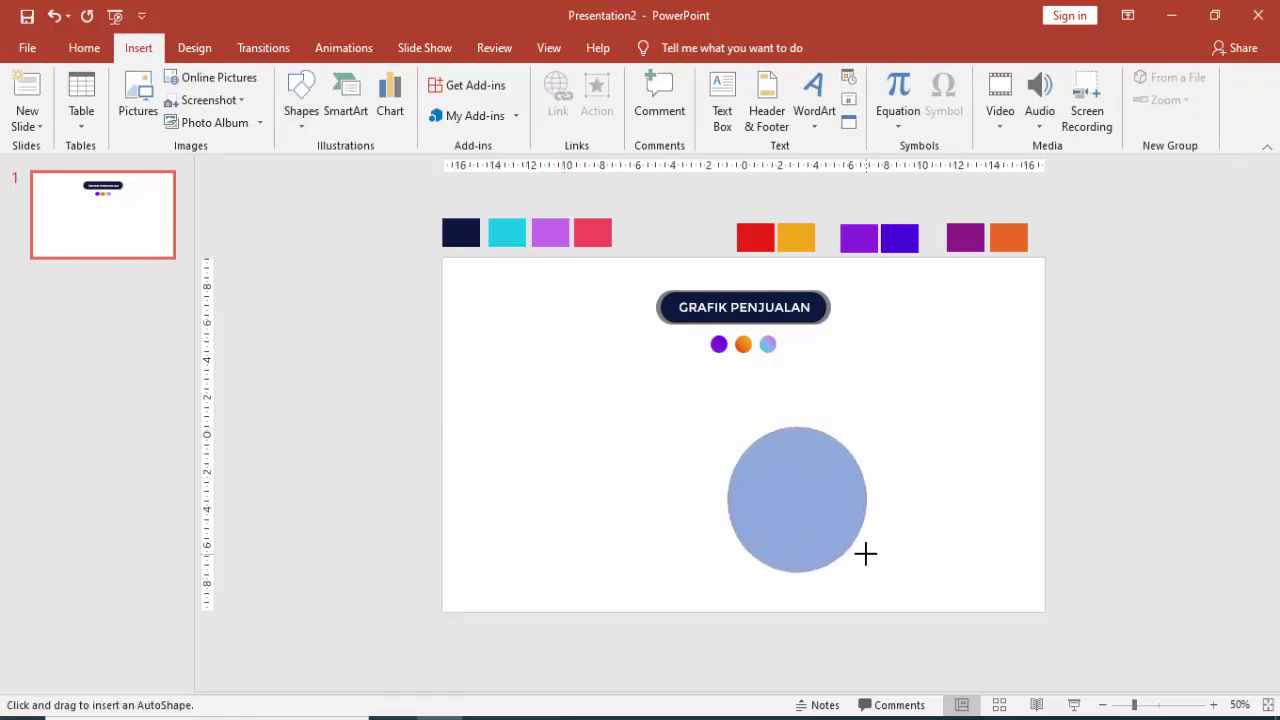
drag(823, 526, 772, 486)
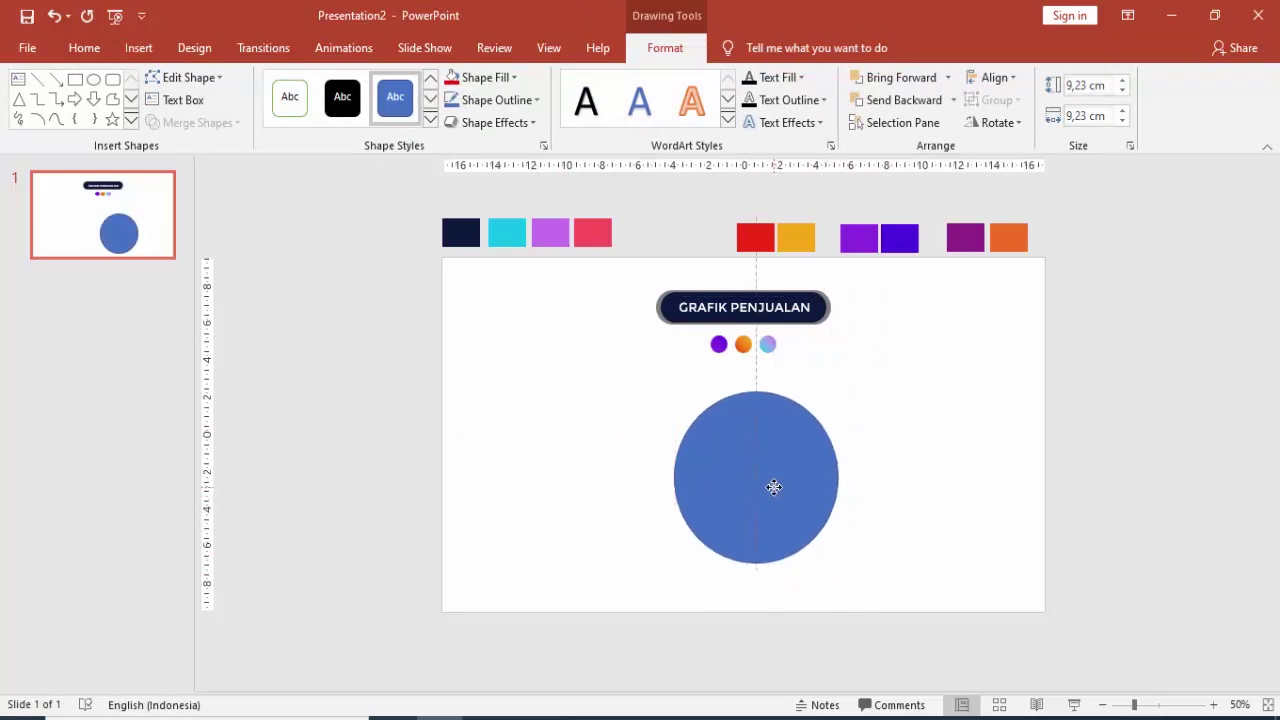
drag(838, 563, 849, 572)
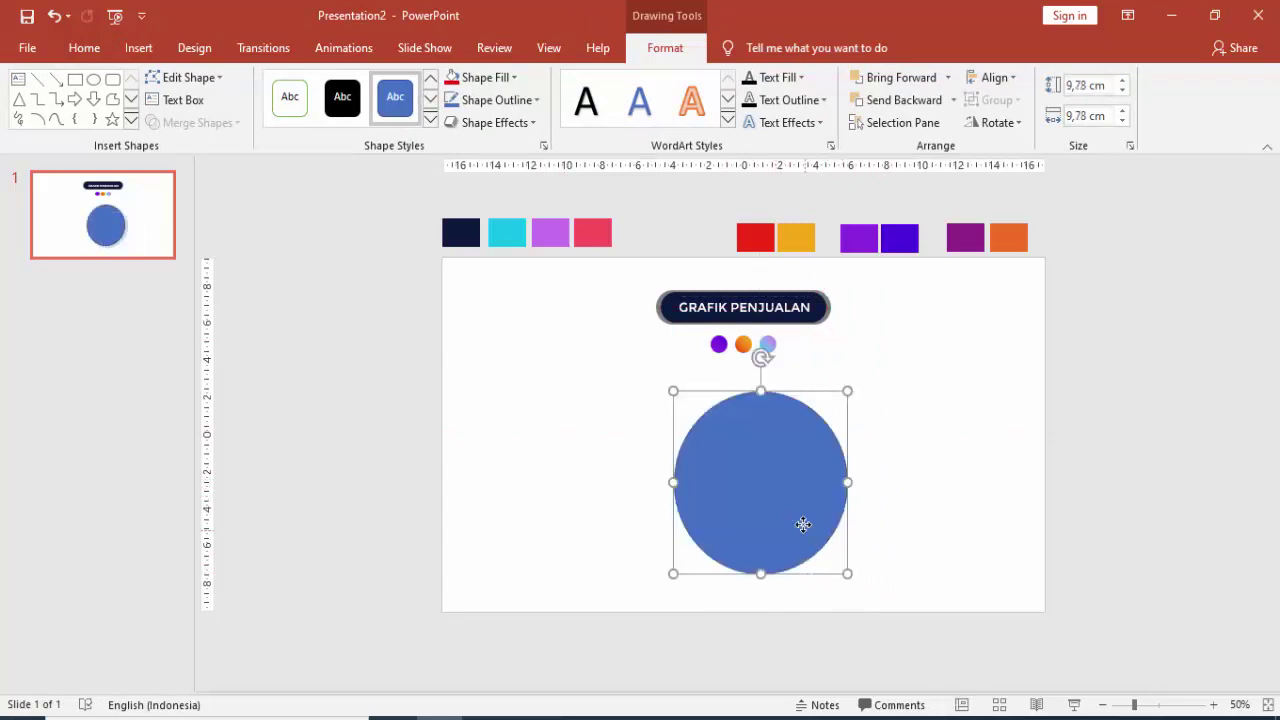
drag(803, 526, 798, 524)
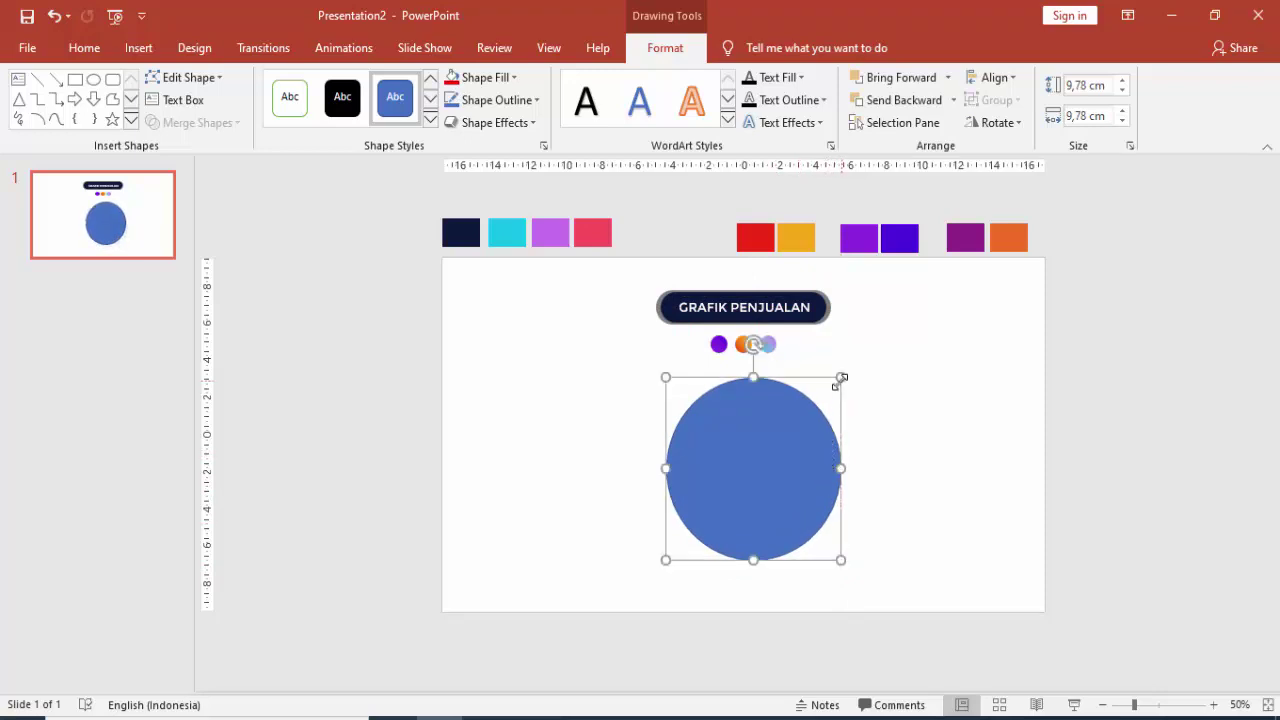
Step: Set the circle's outline to a solid white line 2 pt wide
right_click(787, 452)
key(Escape)
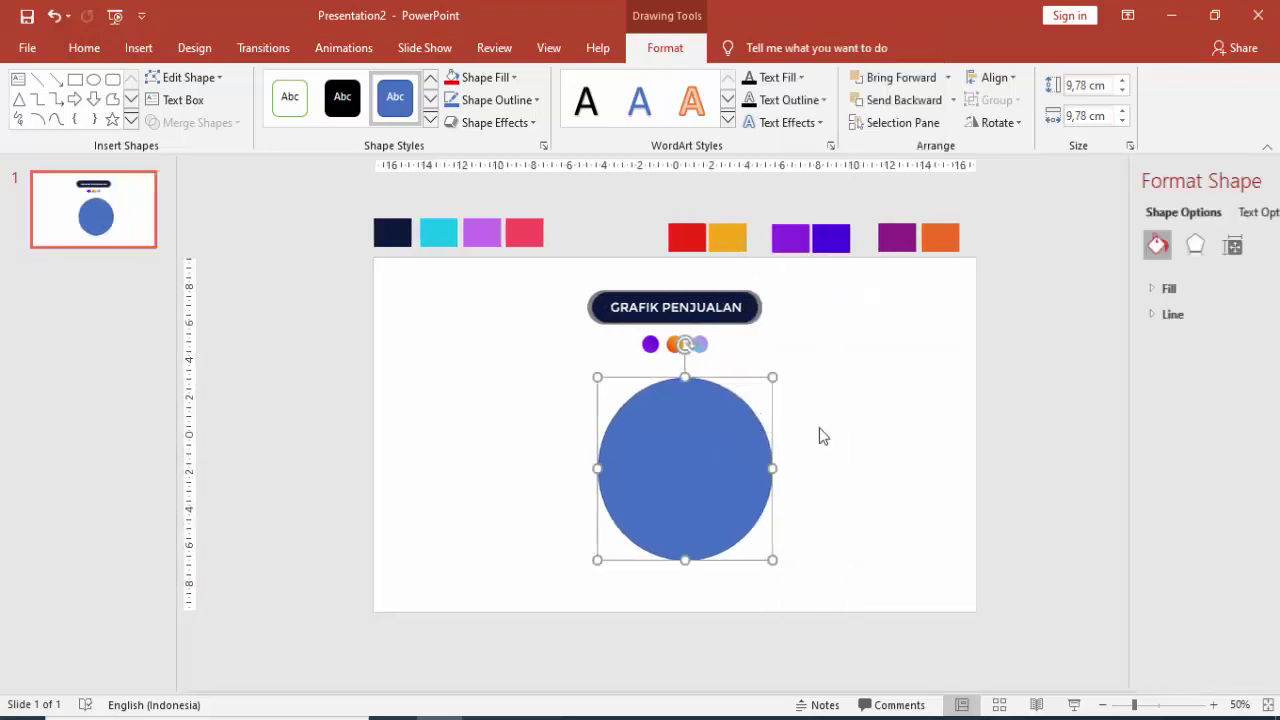
click(1036, 325)
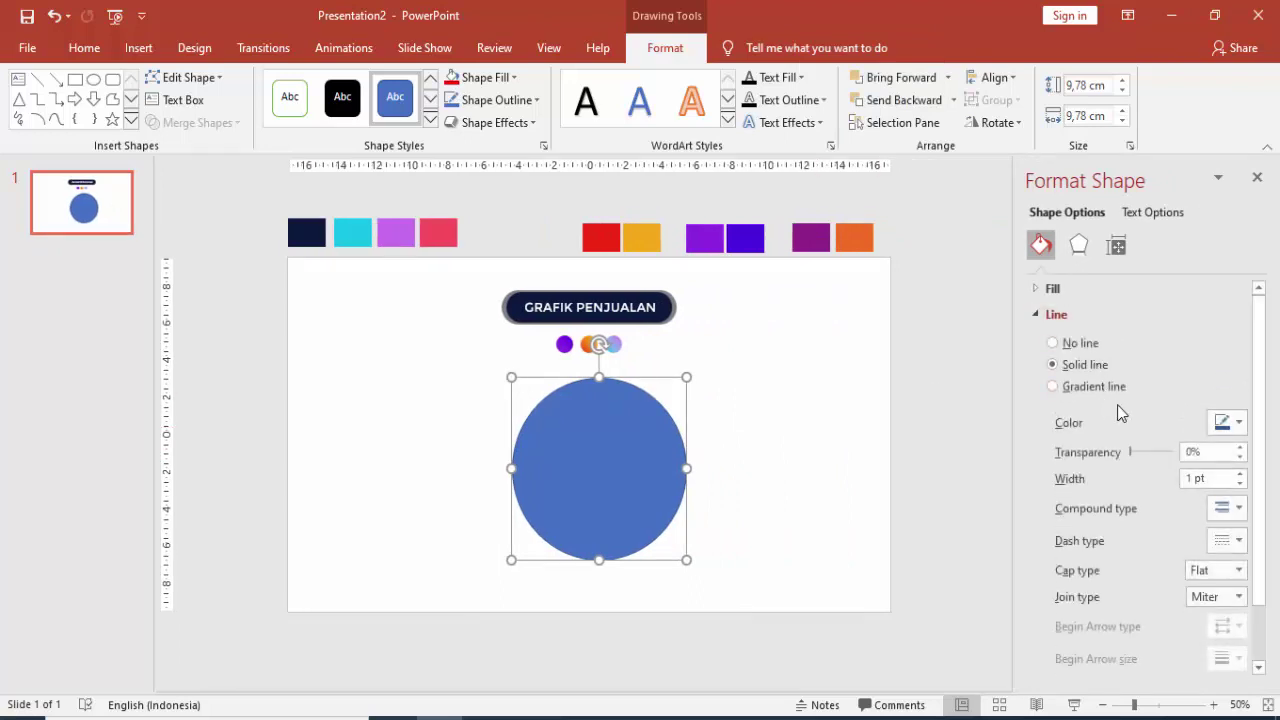
click(1212, 428)
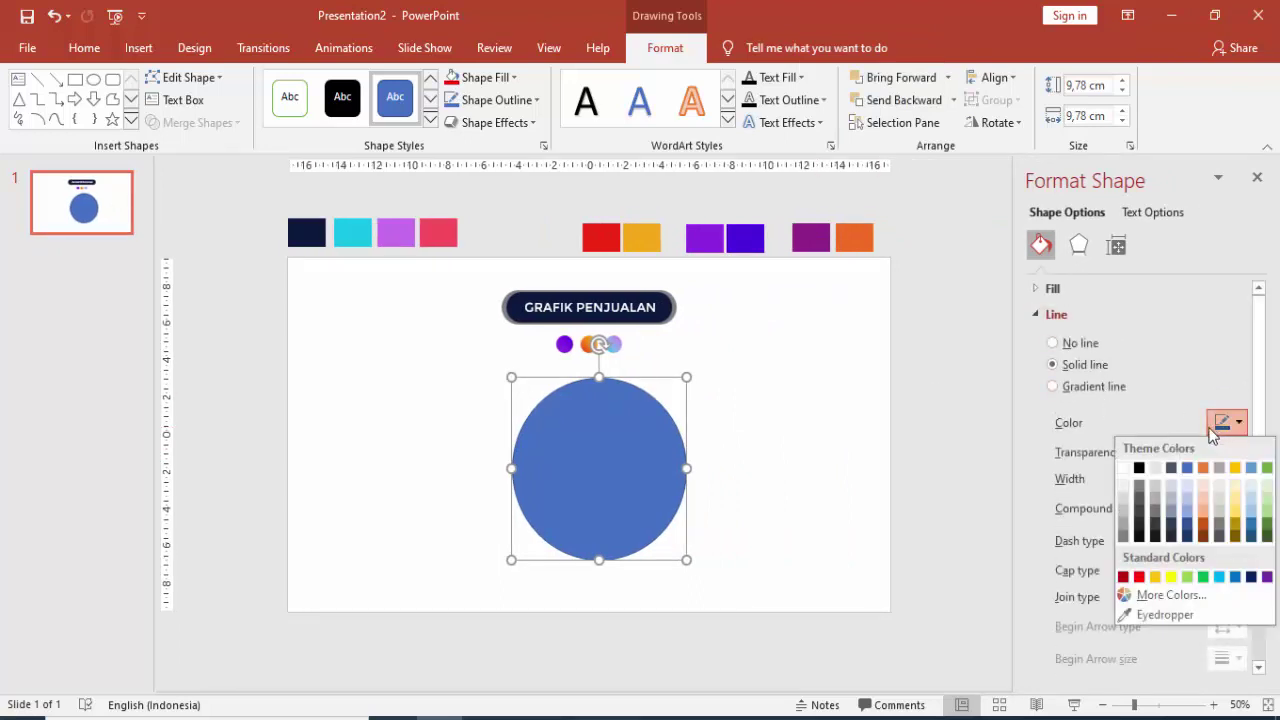
click(1123, 468)
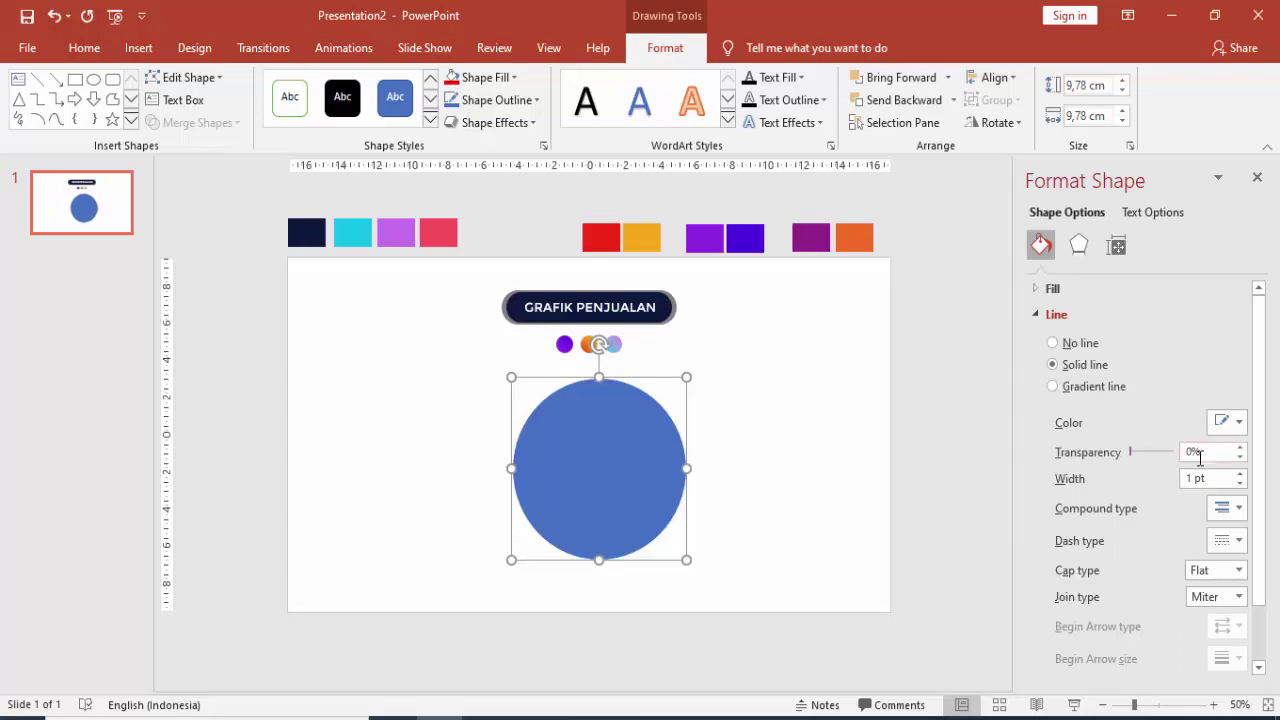
drag(1220, 480, 1165, 483)
text(2)
key(Return)
click(666, 453)
Step: Switch the circle to a two-stop gradient fill, sampling cyan from the swatch for the first stop
click(1038, 315)
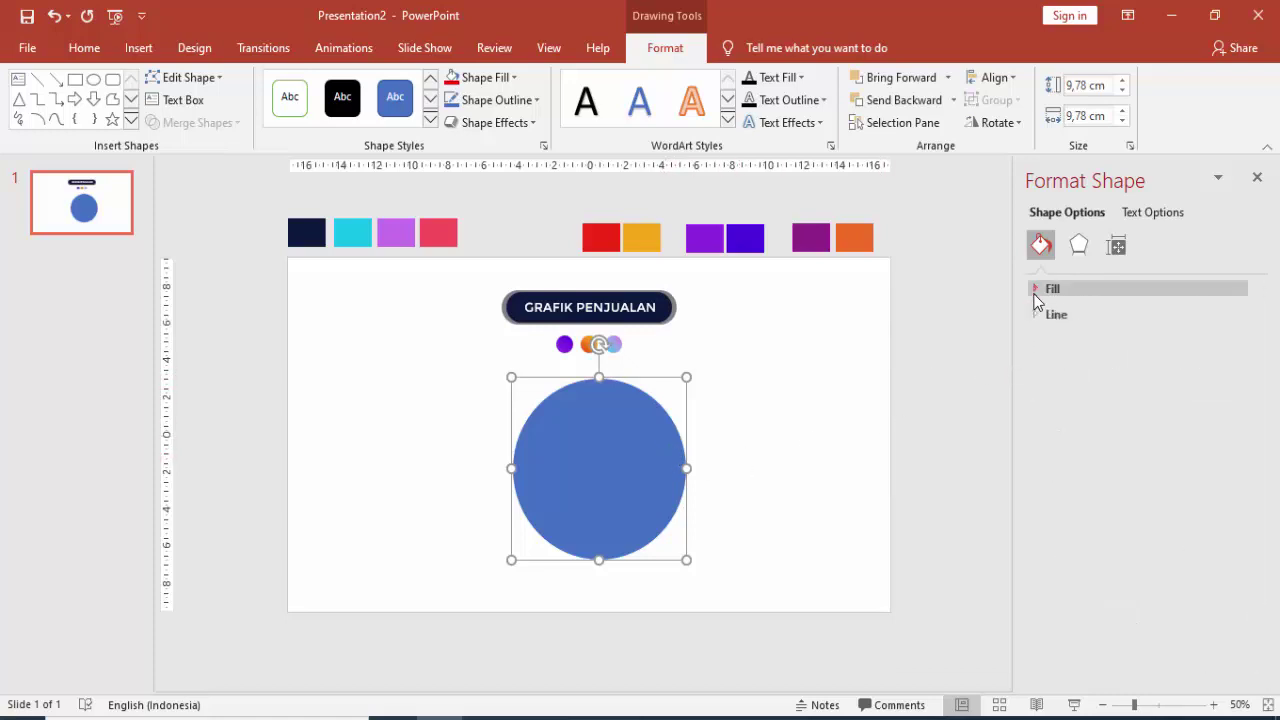
click(1037, 289)
click(1080, 361)
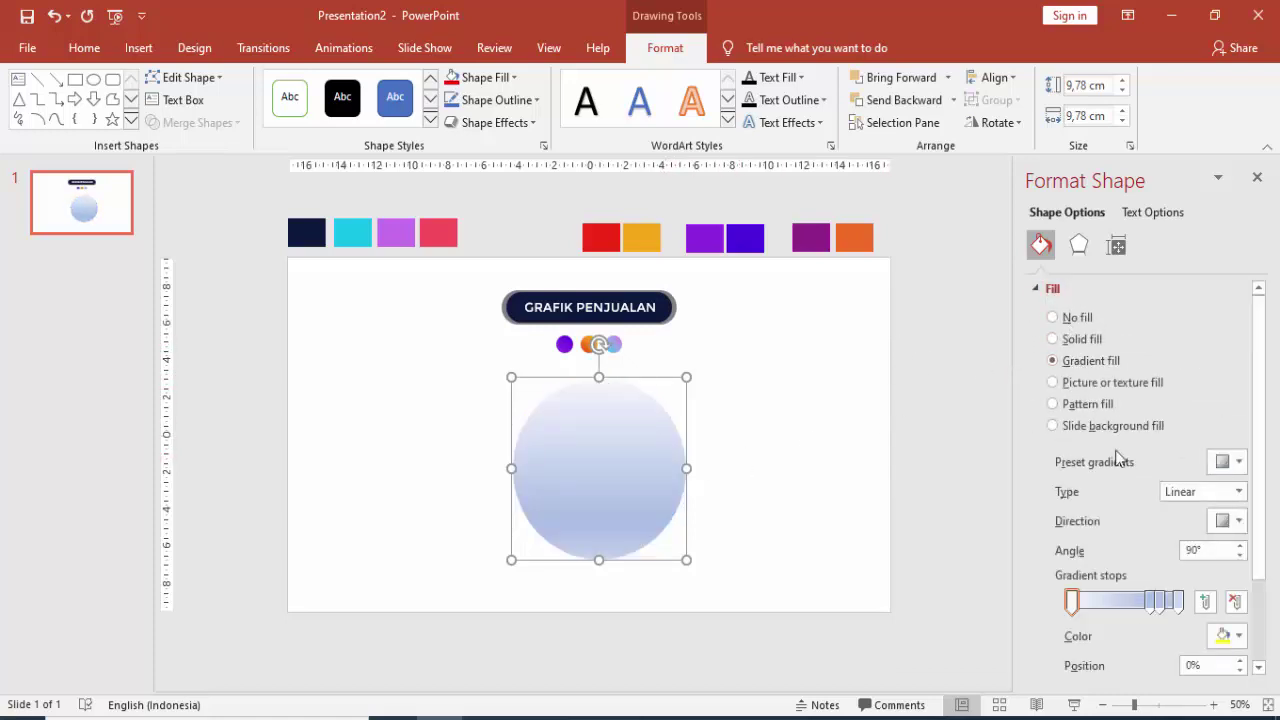
drag(1258, 500, 1258, 582)
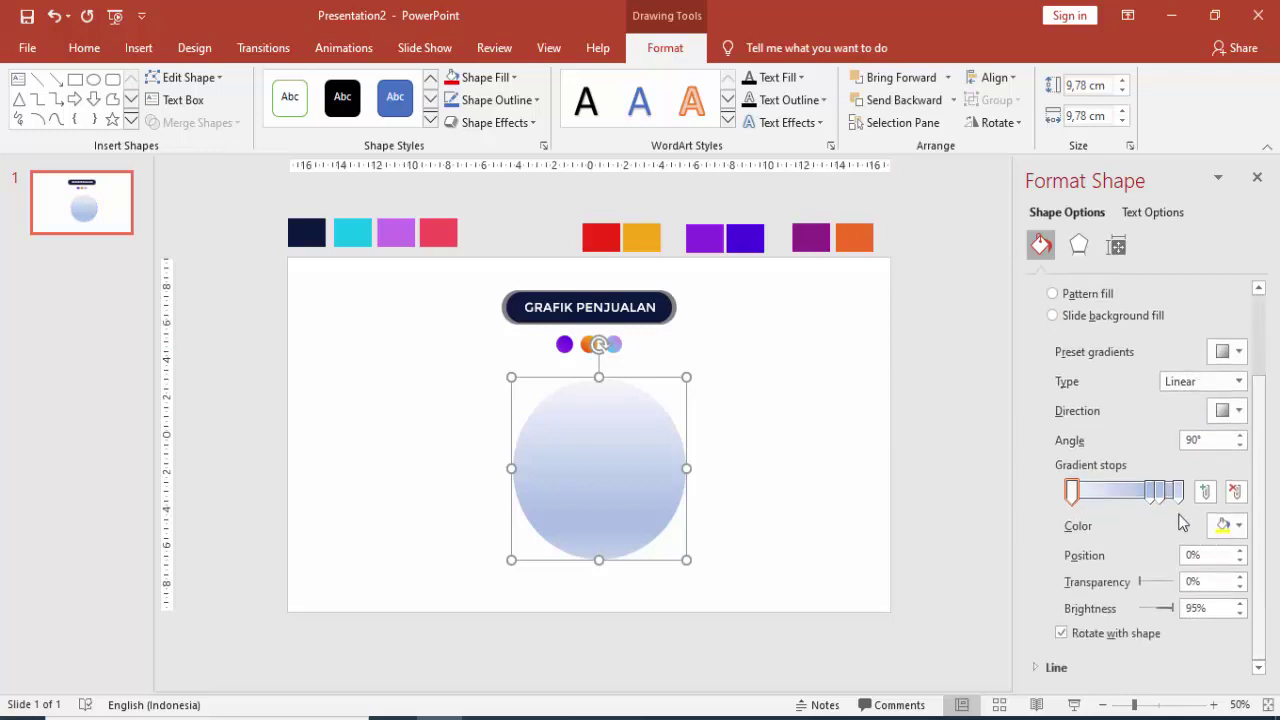
mouse_move(1150, 492)
mouse_down()
mouse_move(1166, 512)
mouse_move(1140, 532)
mouse_up()
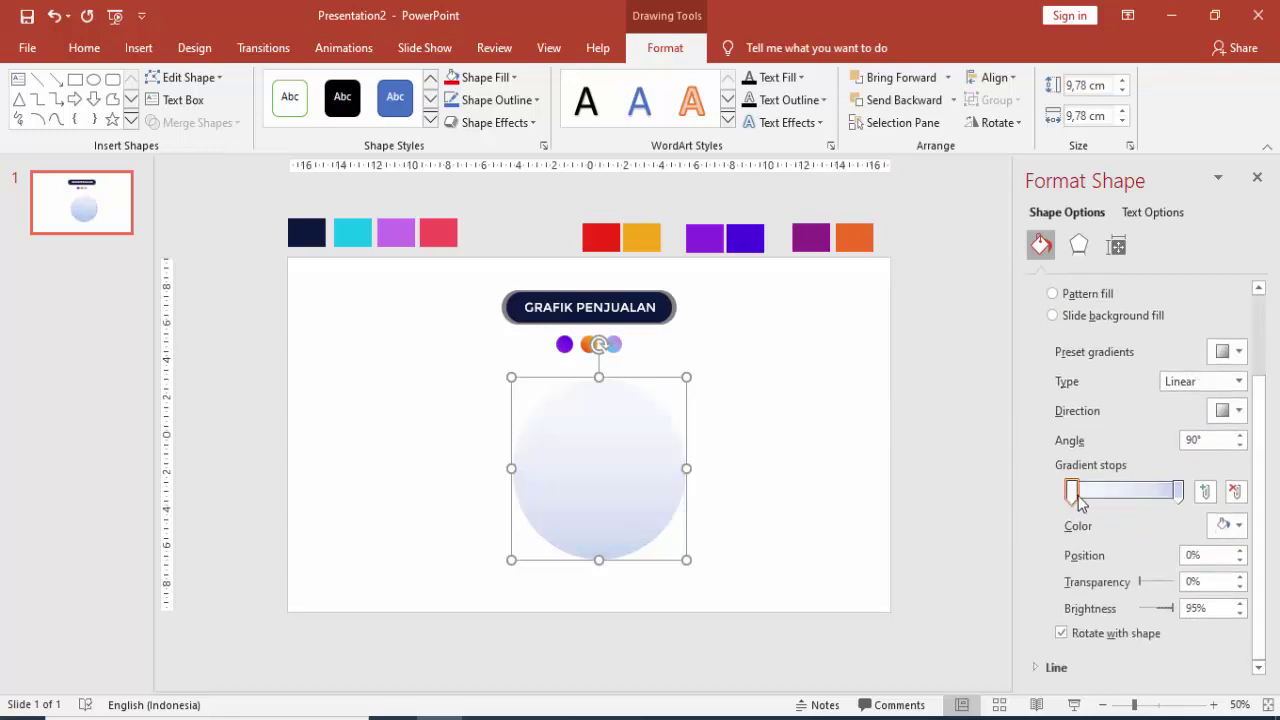
click(1072, 492)
click(1221, 530)
click(1152, 499)
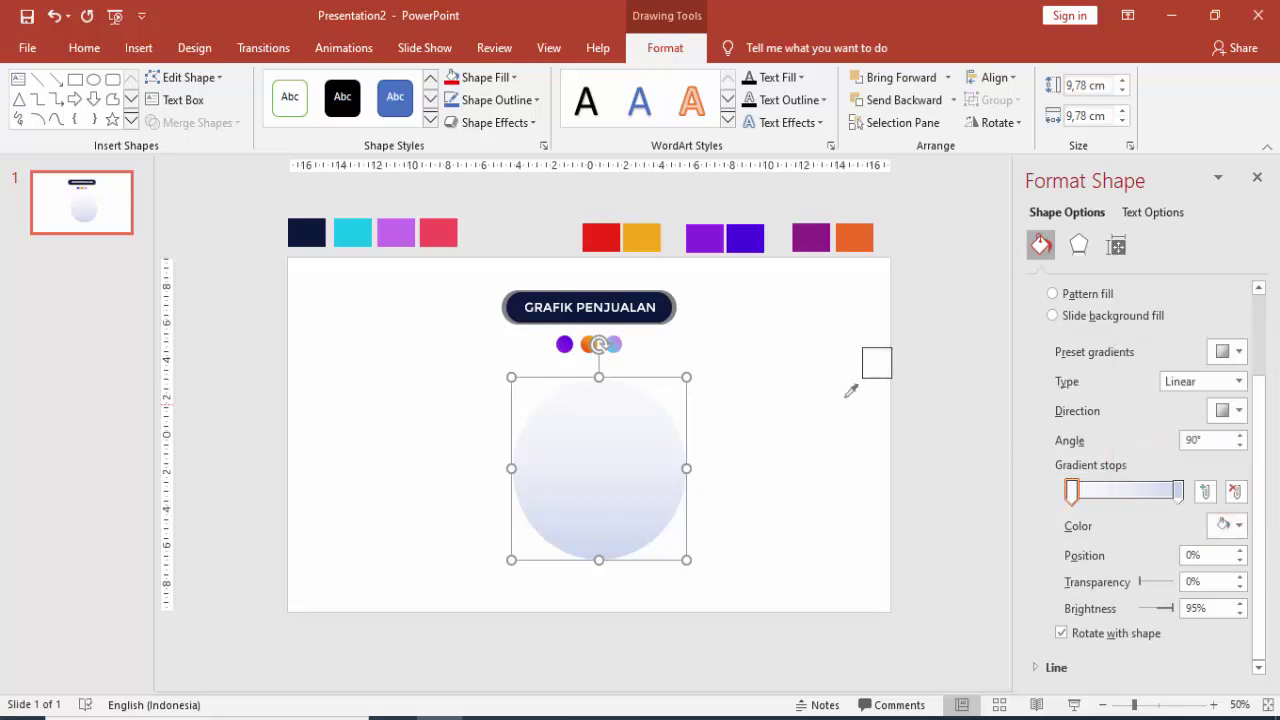
click(354, 238)
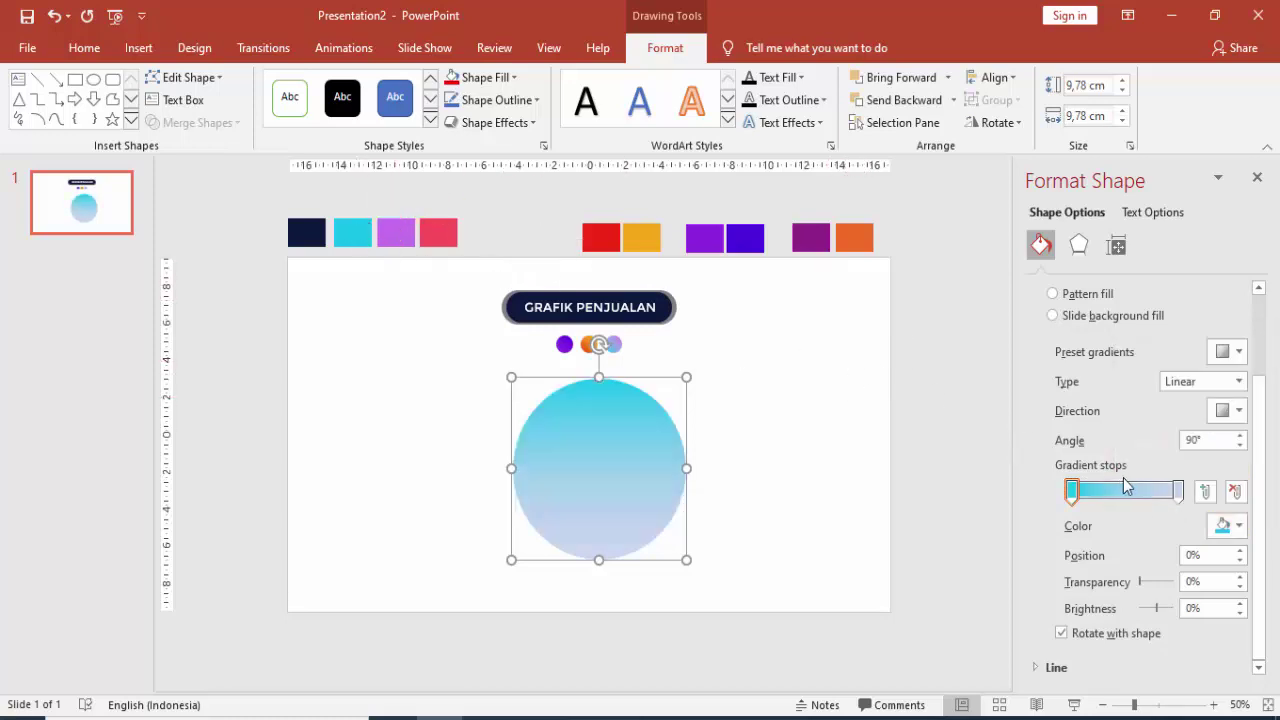
Step: Sample the purple swatch for the gradient's end stop, then duplicate the circle with Ctrl+D
click(1178, 491)
click(1221, 525)
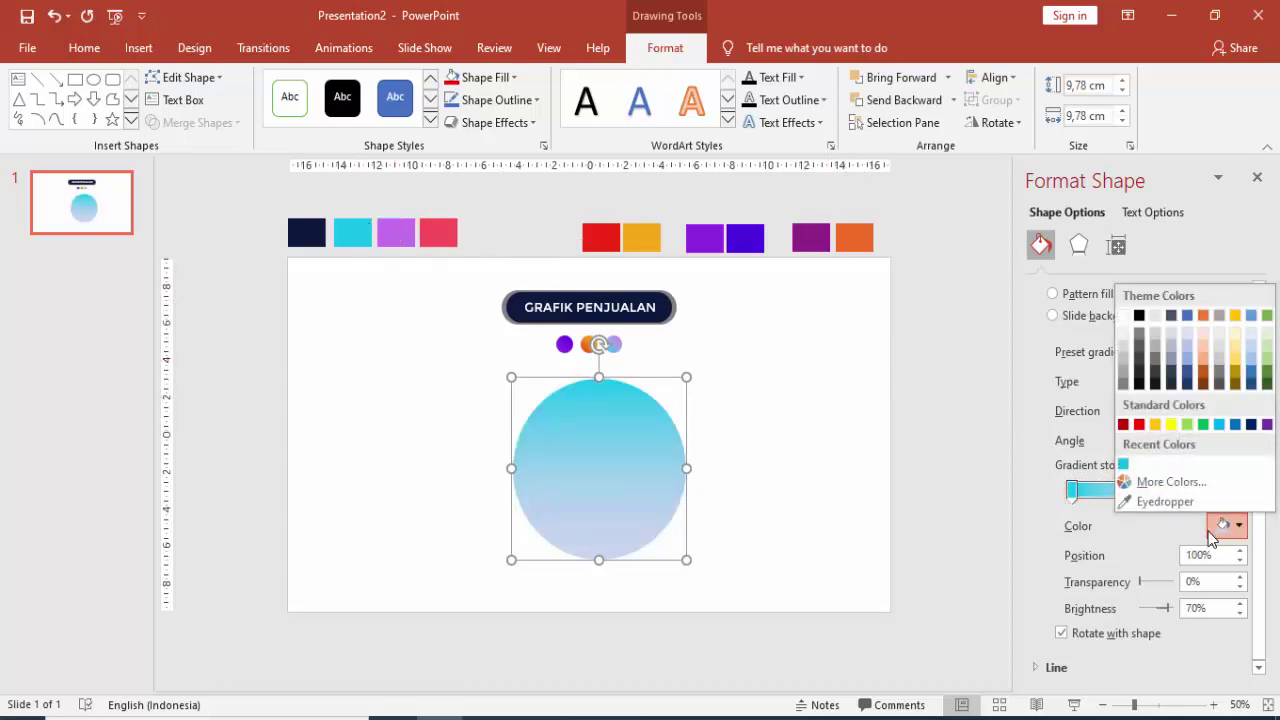
click(1153, 498)
click(410, 243)
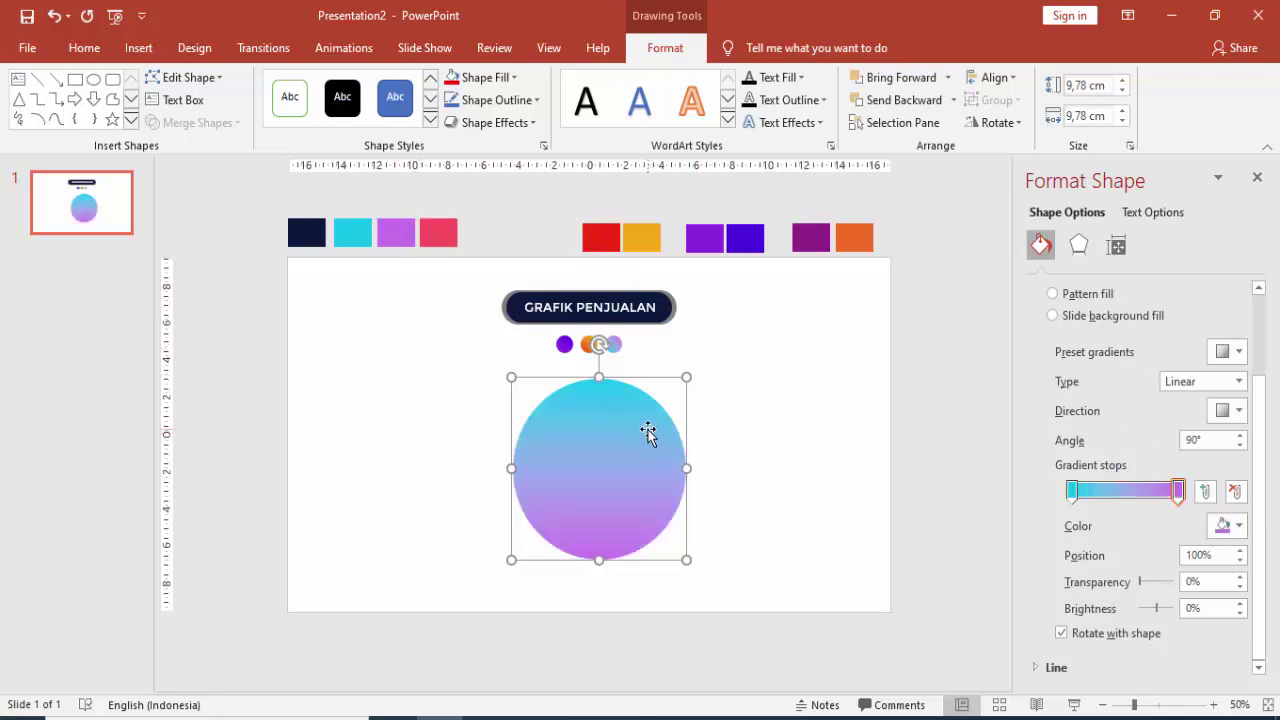
key(ctrl+d)
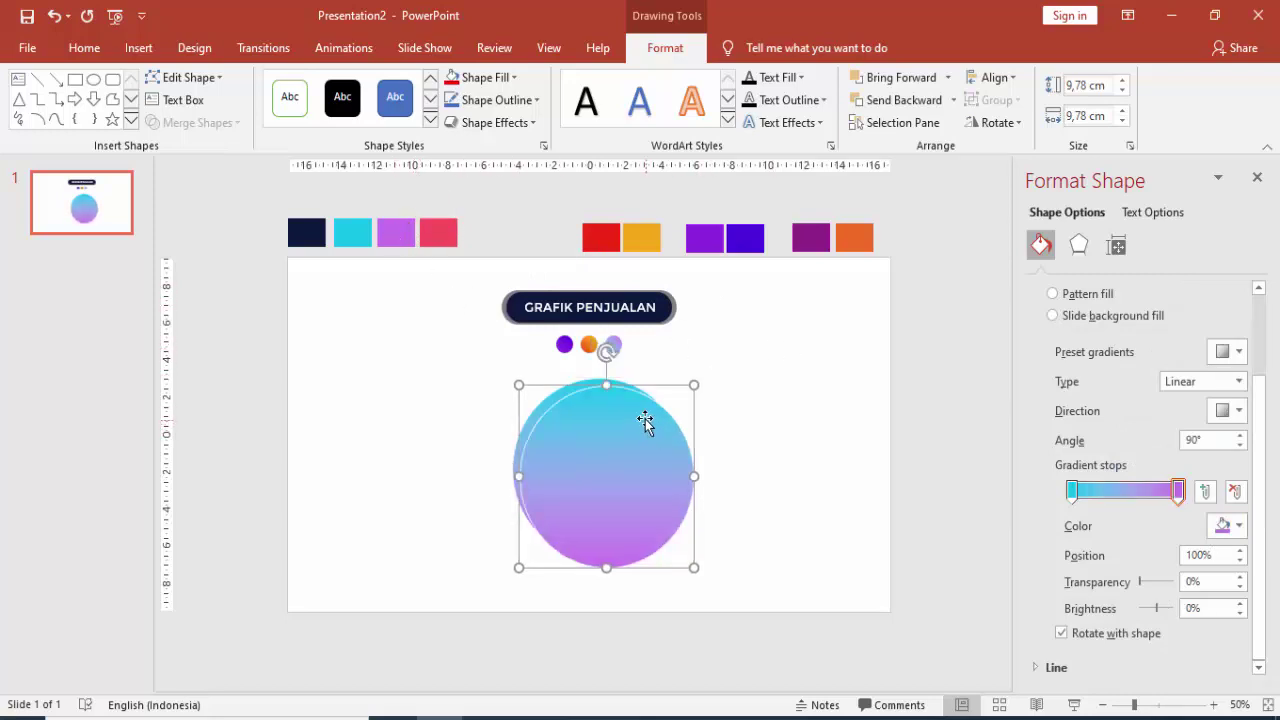
Step: Shrink the copied circle to 7.15 cm and centre it inside the big circle
drag(693, 386, 647, 434)
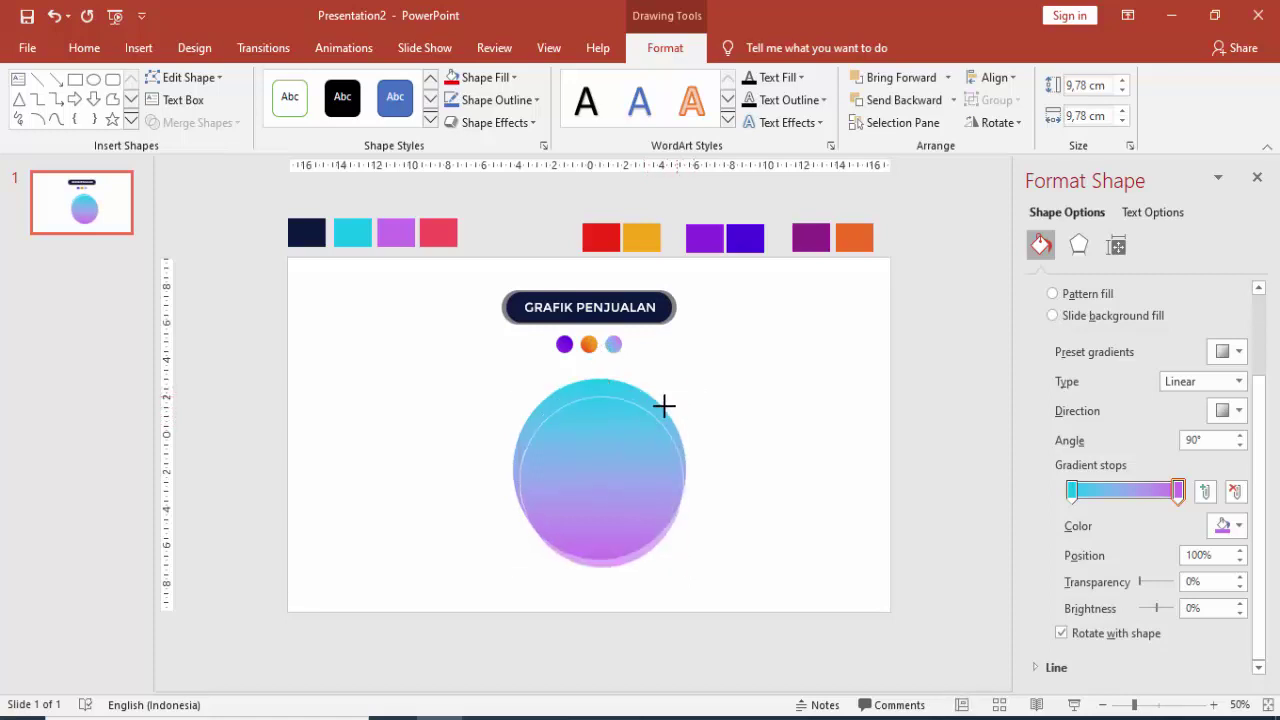
drag(620, 481, 608, 466)
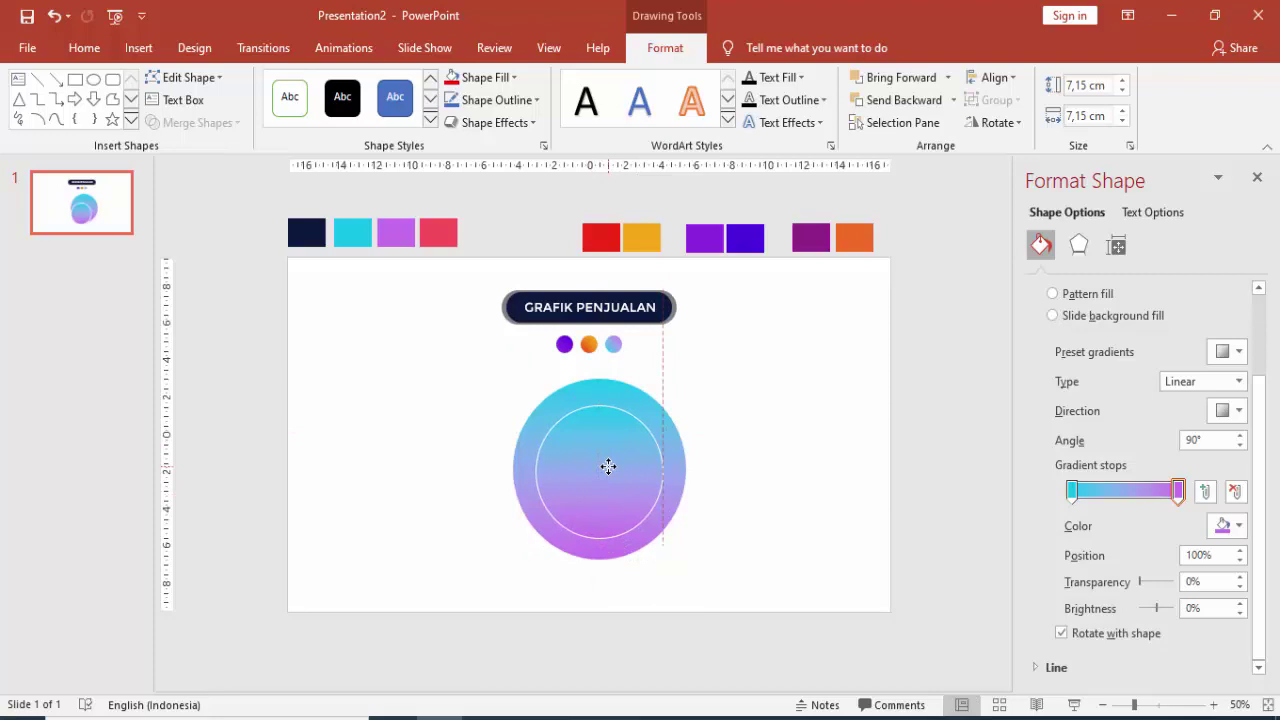
scroll(608, 466, up, 3)
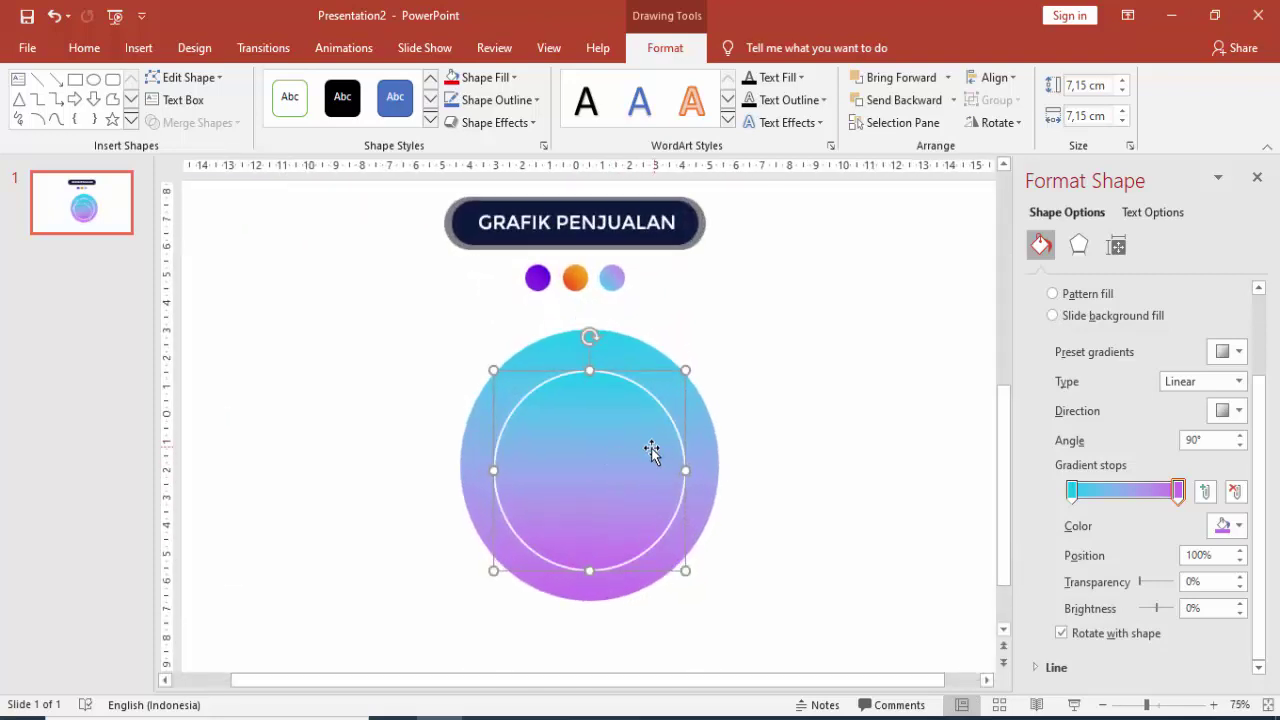
scroll(677, 444, down, 1)
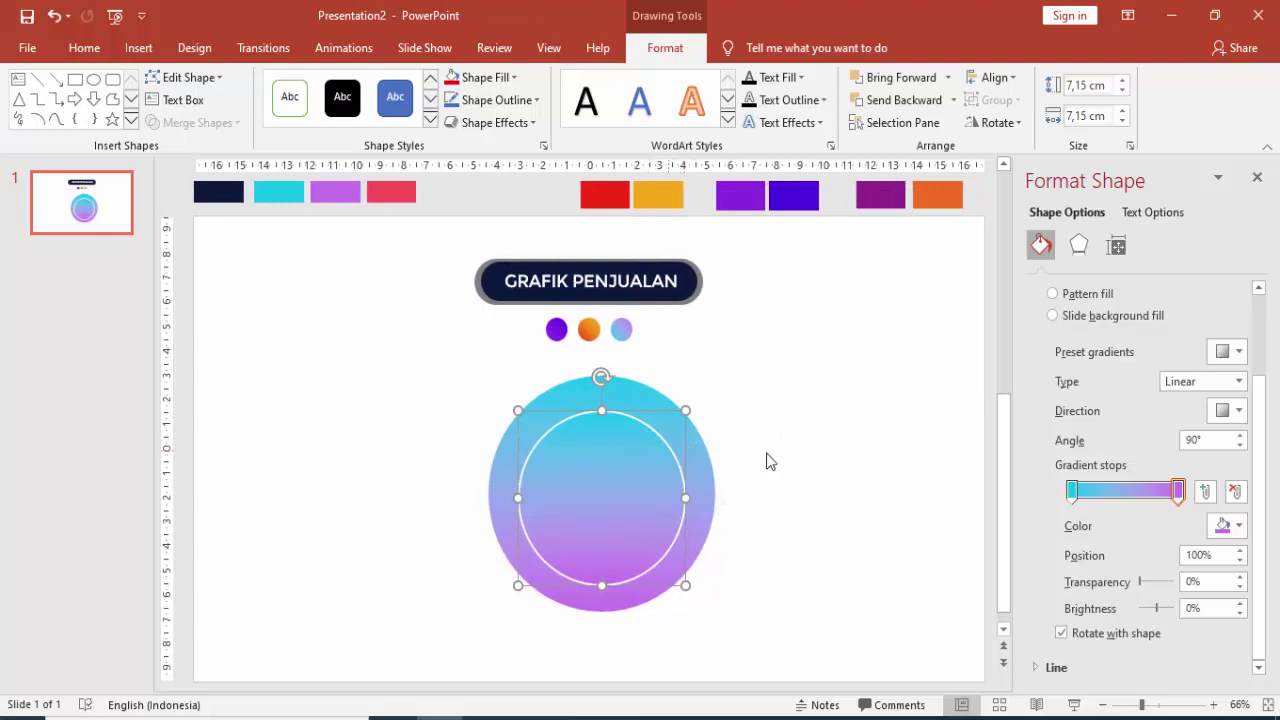
Step: Give it a red-to-orange gradient sampled from the swatches, then duplicate it
click(1224, 525)
click(1166, 500)
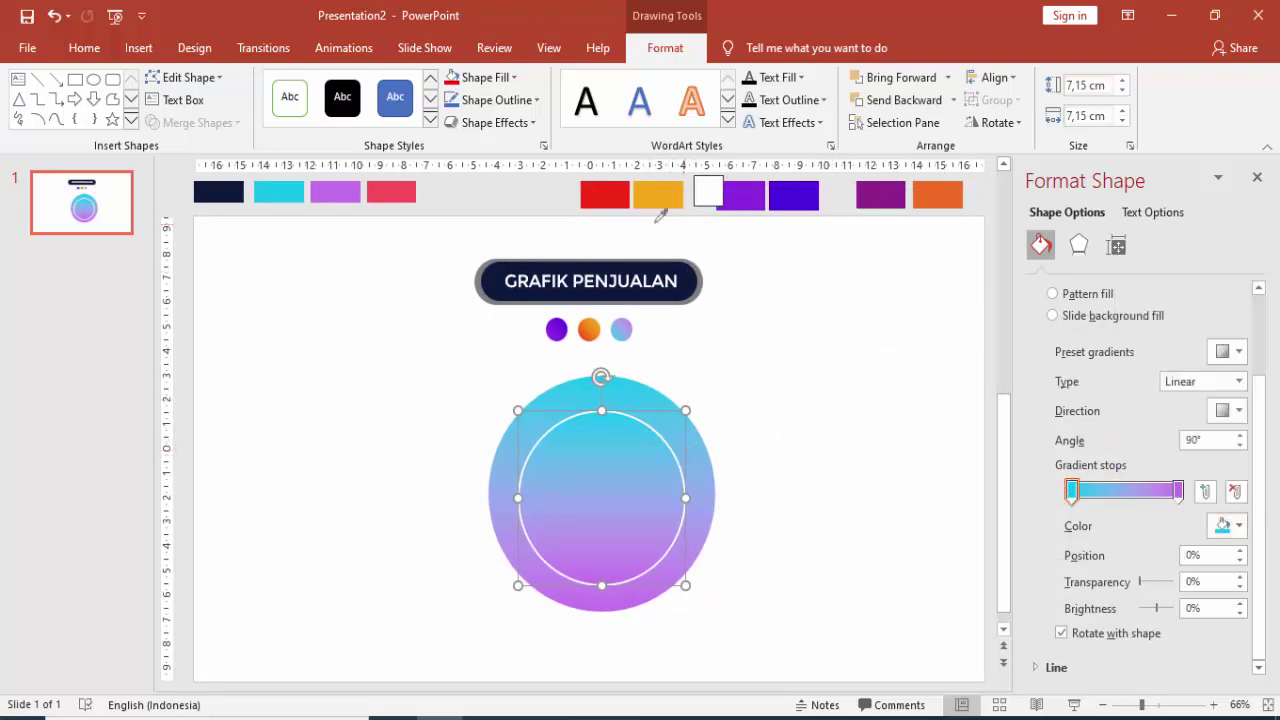
click(616, 198)
click(1178, 490)
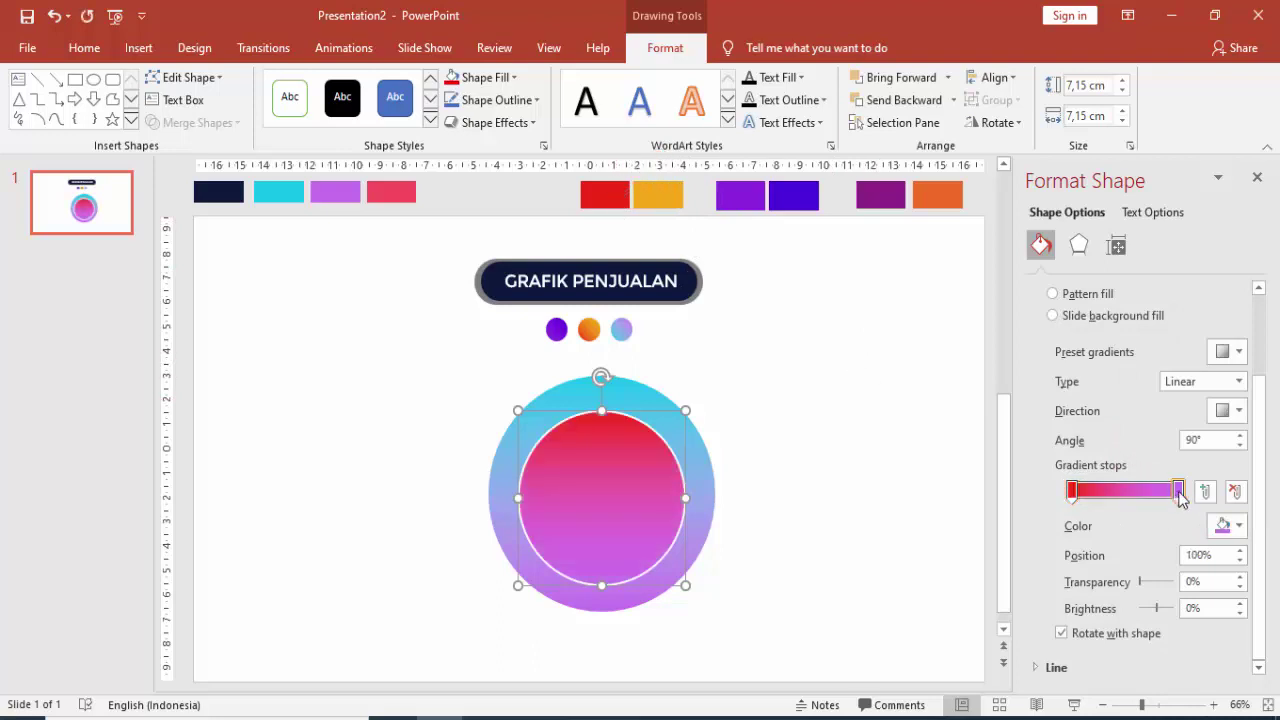
click(1226, 525)
click(1176, 508)
click(664, 198)
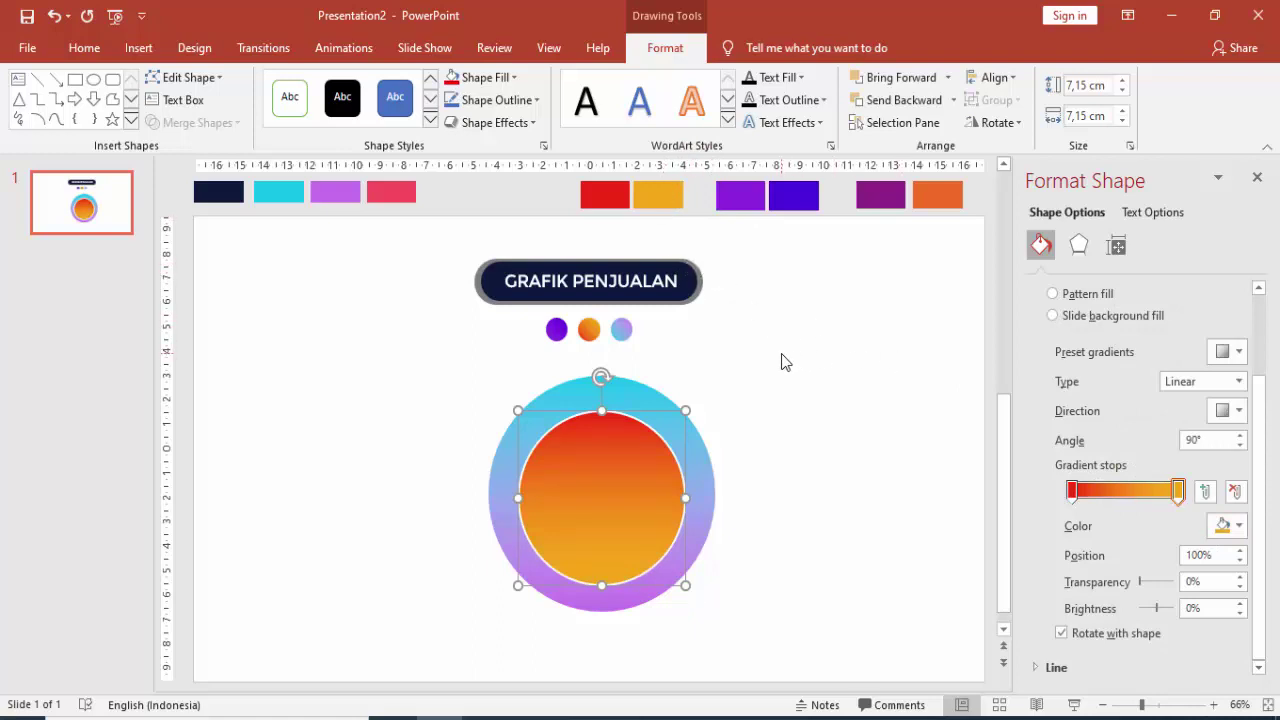
key(ctrl+d)
Step: Shrink the copy to 5.36 cm and give it a purple-to-deep-purple gradient from the swatches
mouse_move(716, 443)
mouse_down()
mouse_move(666, 491)
mouse_move(617, 483)
mouse_up()
click(1073, 491)
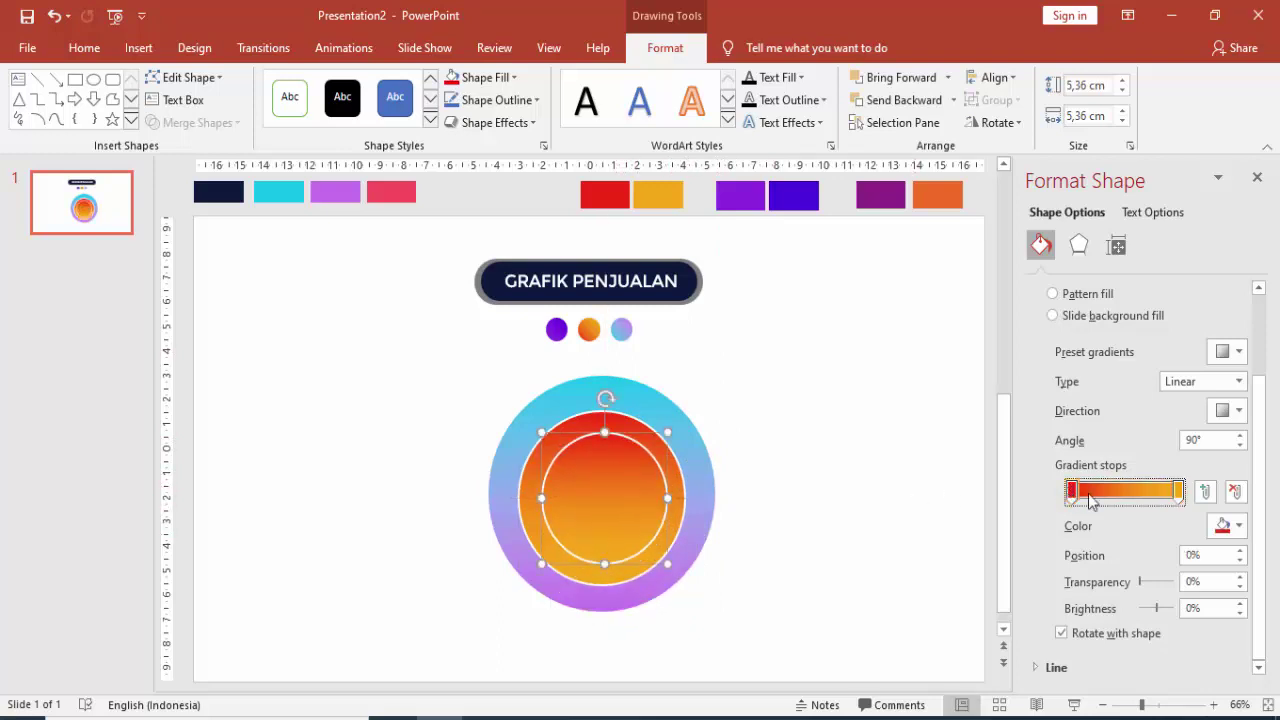
click(1226, 525)
click(1140, 503)
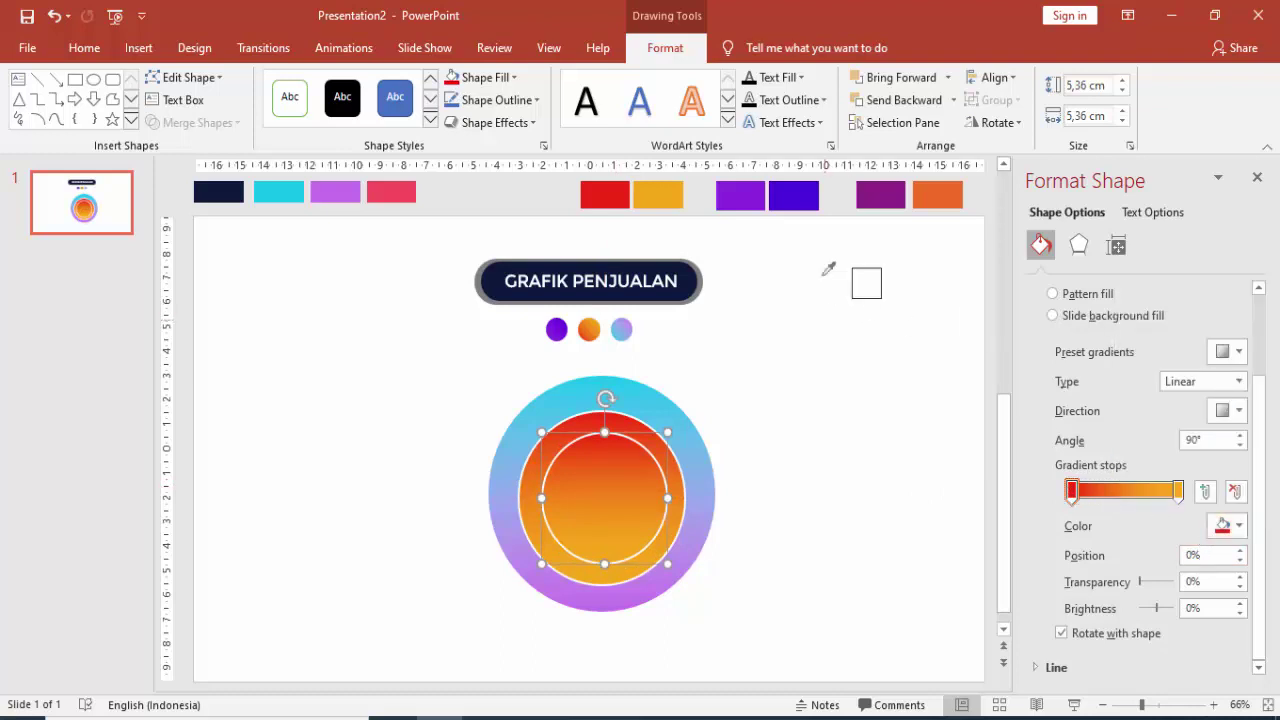
click(758, 200)
click(1178, 490)
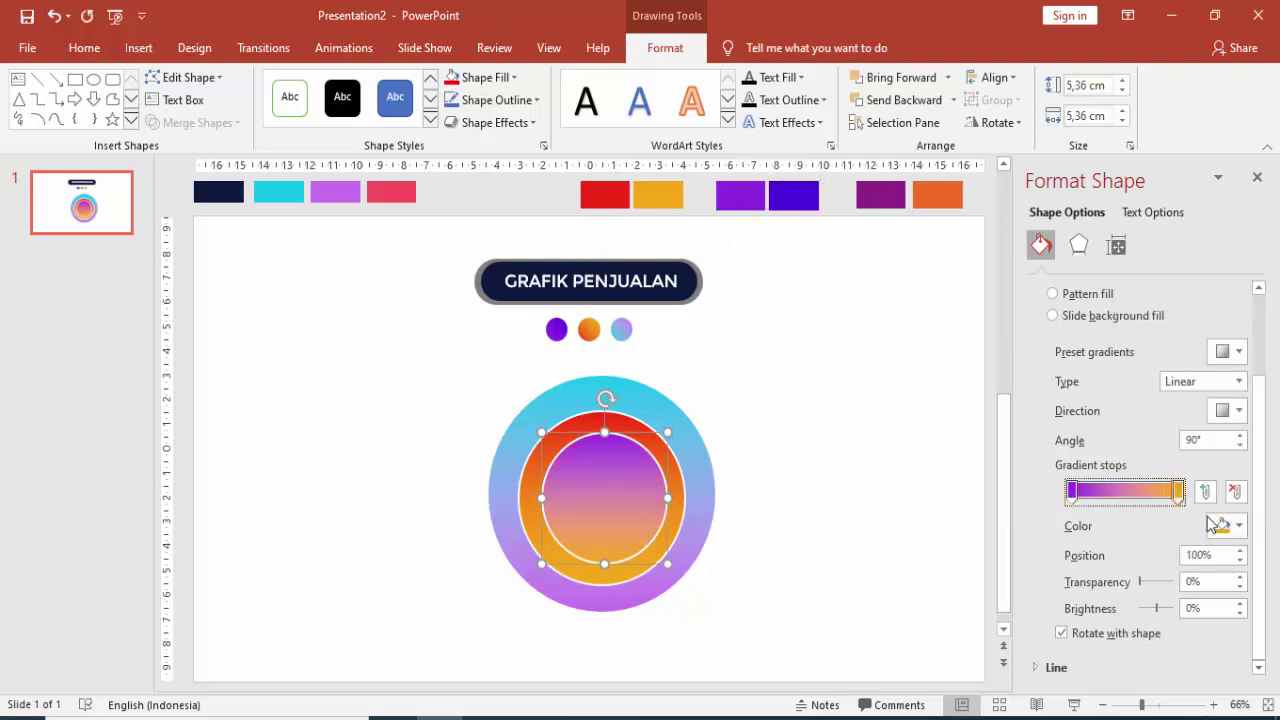
click(1222, 525)
click(1145, 502)
click(812, 200)
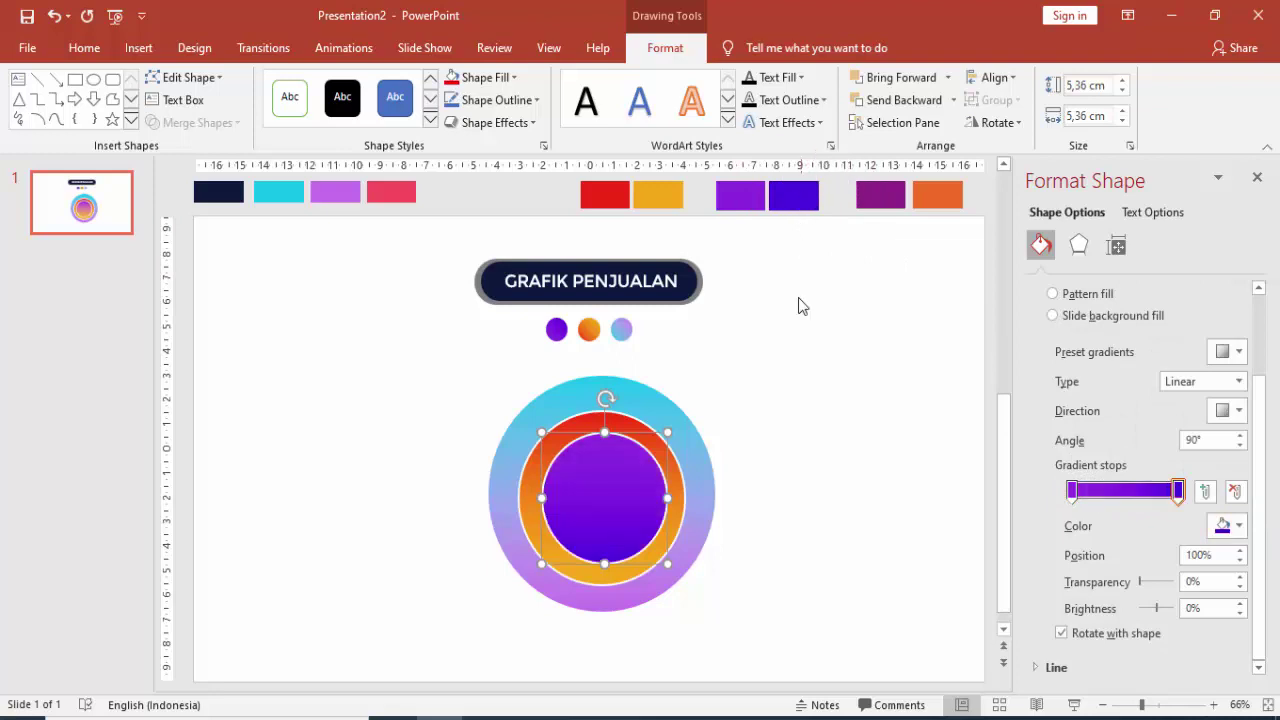
Step: Enlarge the red-orange circle to 7.67 cm and recentre the purple circle
click(800, 305)
click(657, 435)
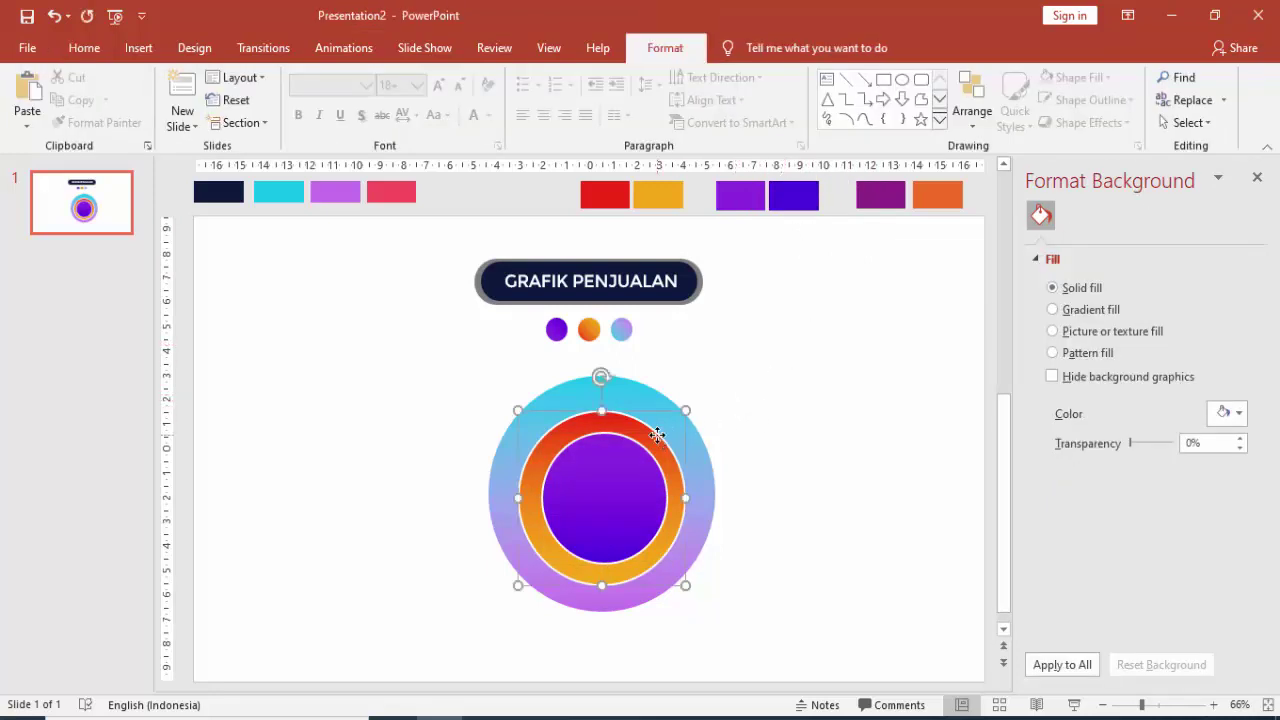
mouse_move(657, 435)
mouse_down()
mouse_move(690, 400)
mouse_move(666, 428)
mouse_up()
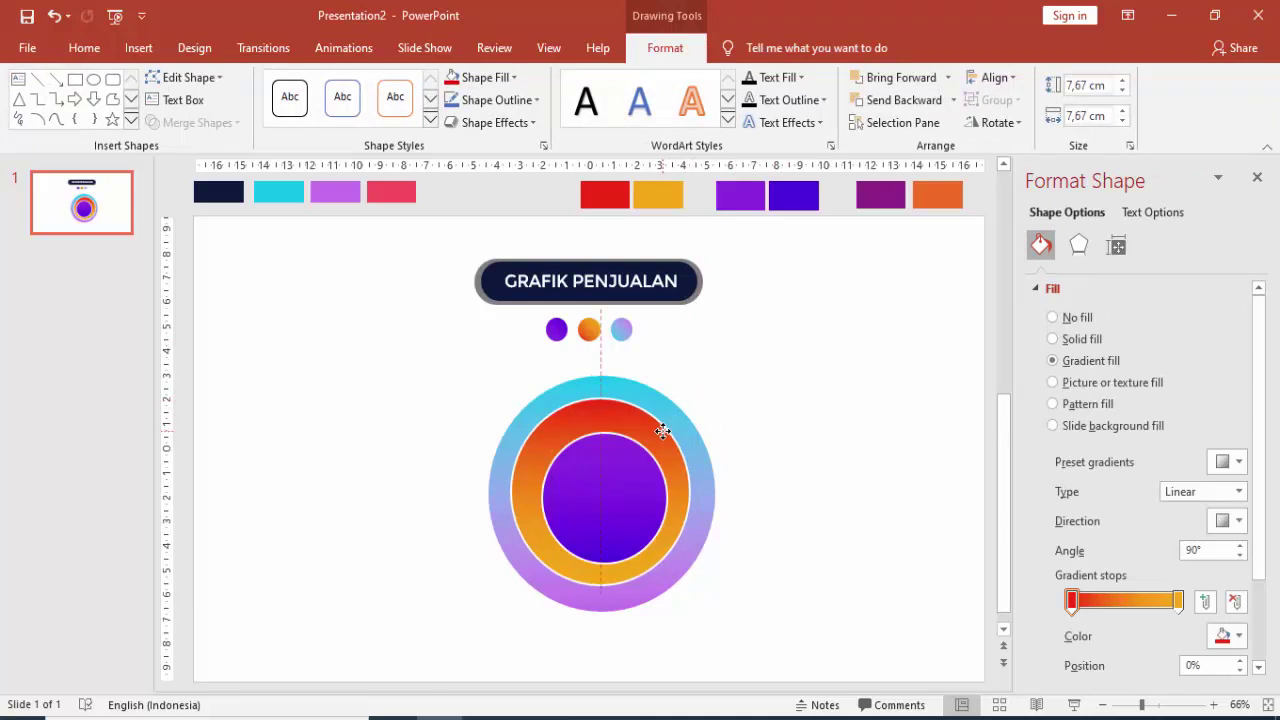
drag(634, 480, 629, 474)
Step: Enlarge the purple circle to 5.66 cm, then Align Center and Align Middle all three circles
drag(663, 558, 669, 567)
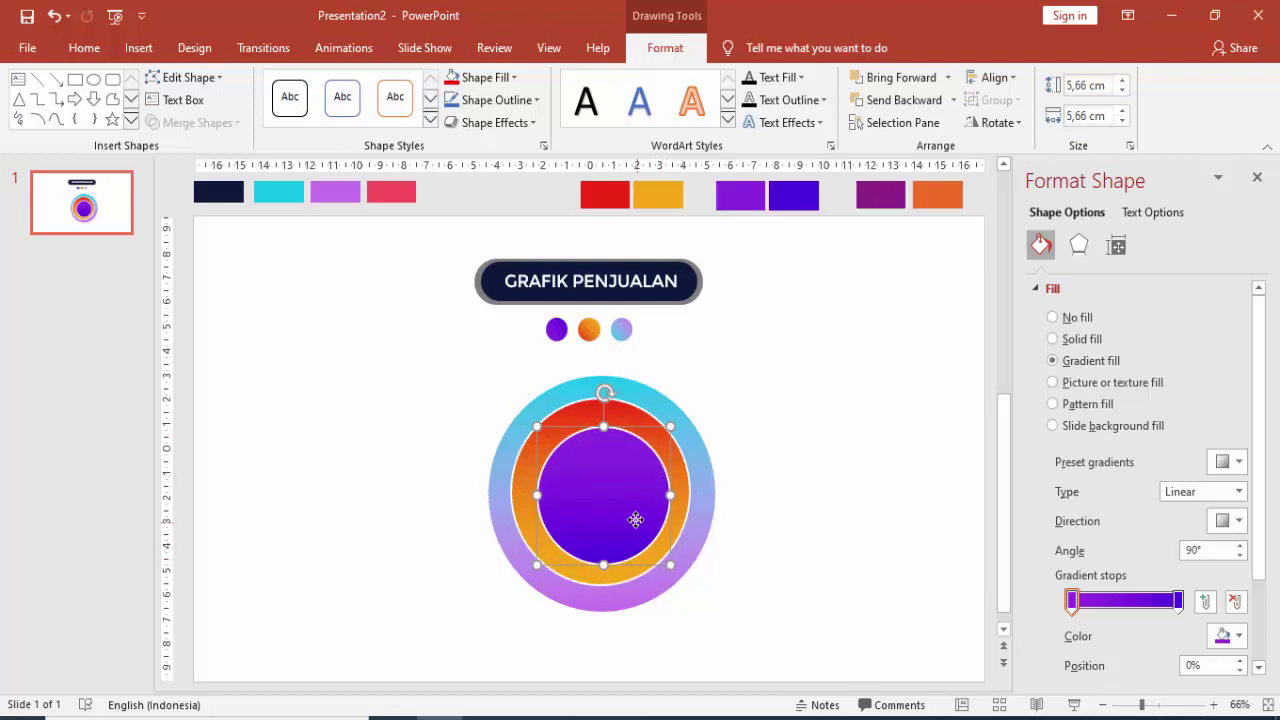
click(730, 484)
click(533, 397)
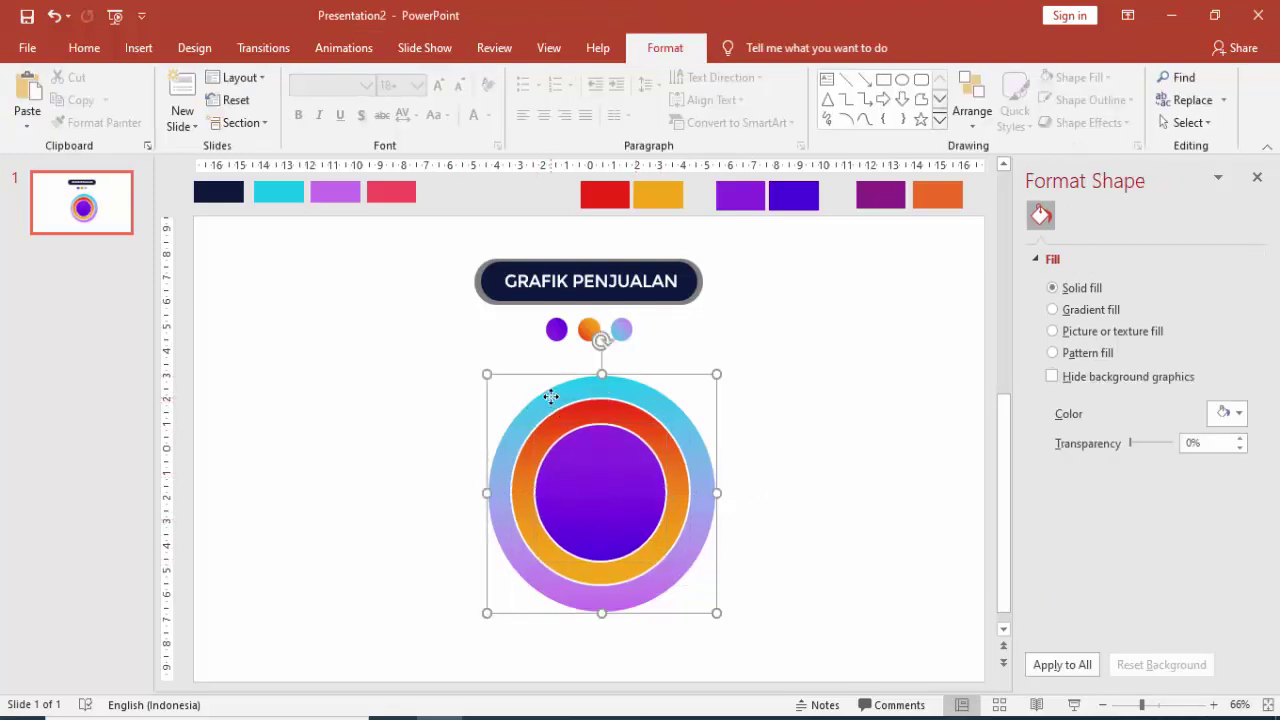
shift+click(573, 421)
shift+click(588, 451)
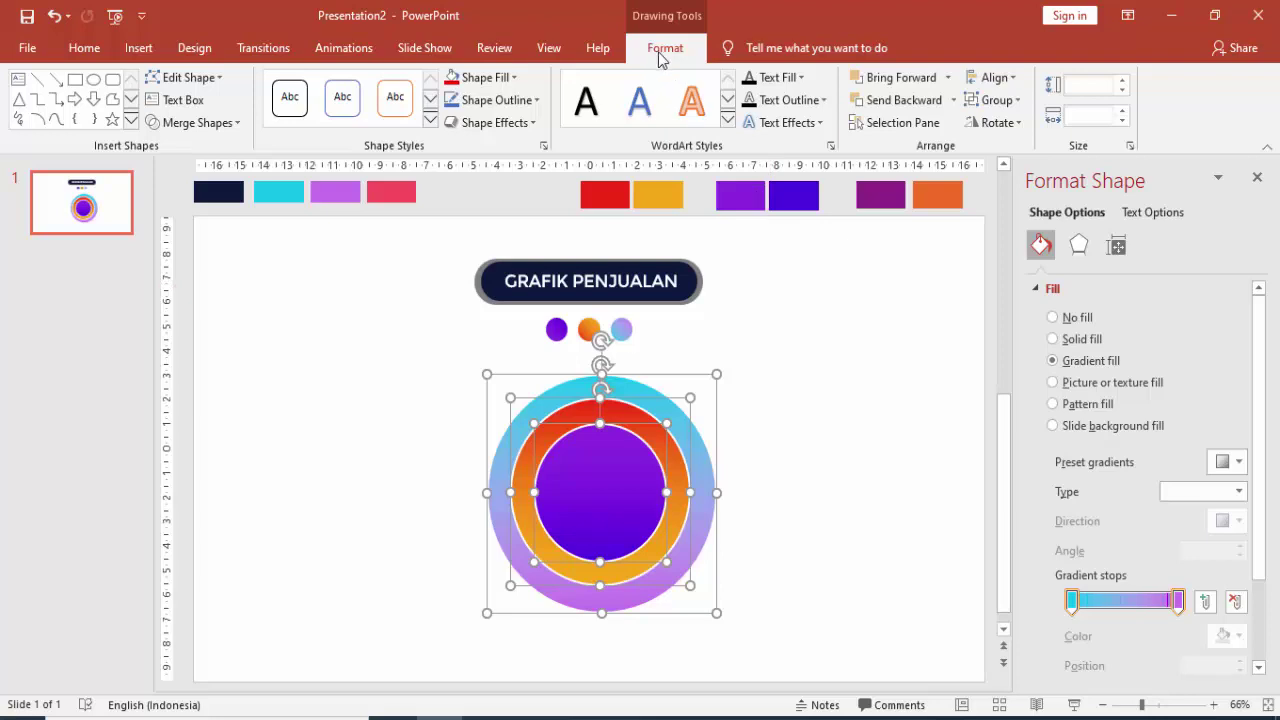
click(994, 77)
click(1006, 126)
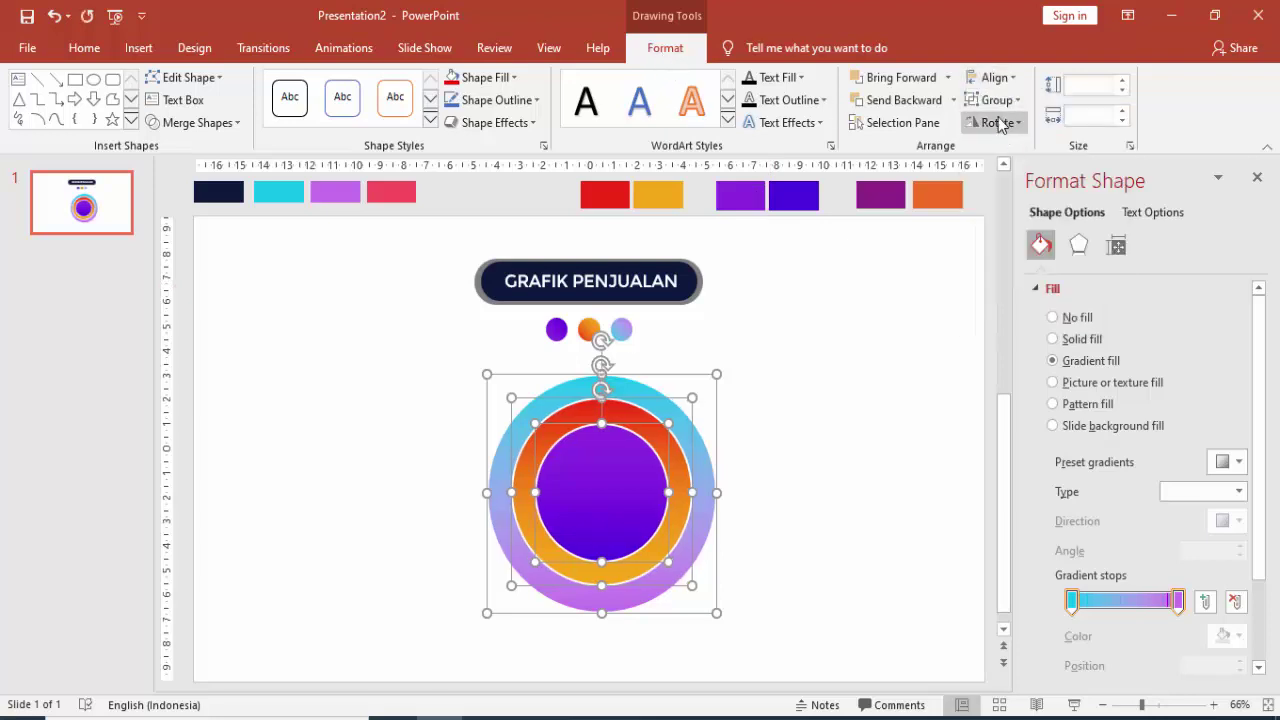
click(994, 77)
click(1020, 199)
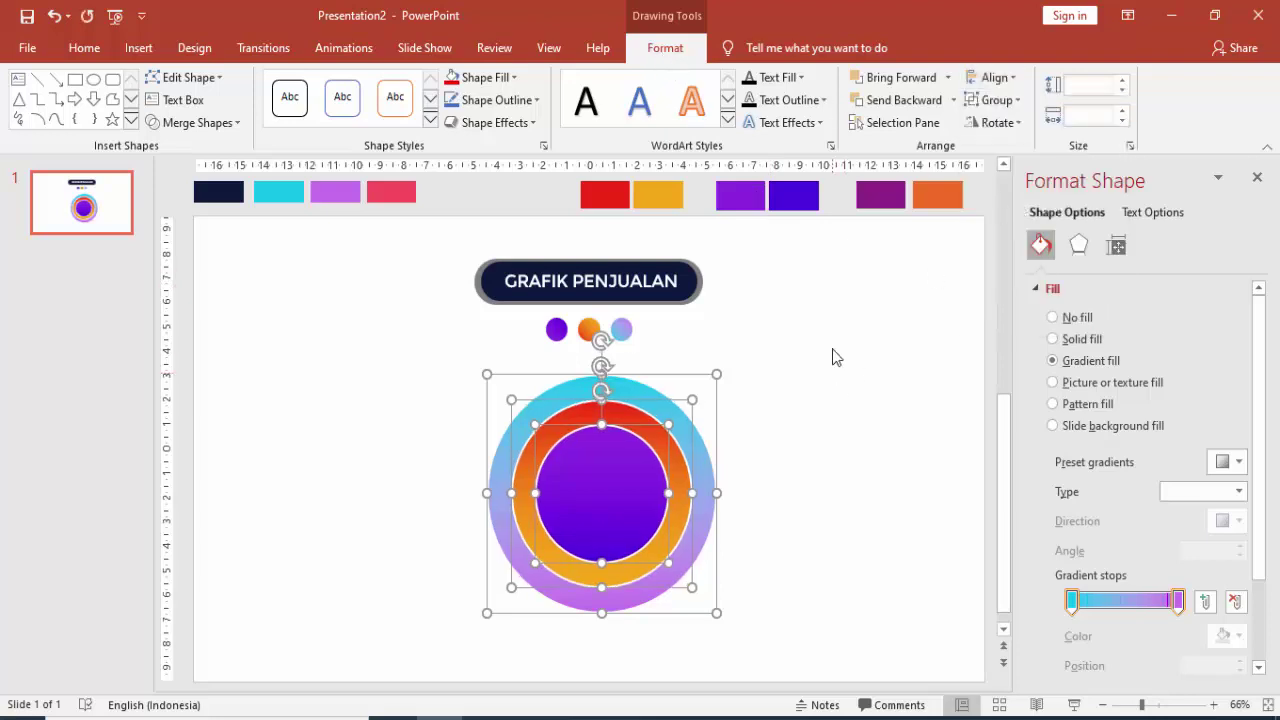
Step: Inspect the nested circles, selecting the inner purple circle and dismissing its shortcut menu unchanged
click(829, 403)
ctrl+scroll(703, 452, down, 3)
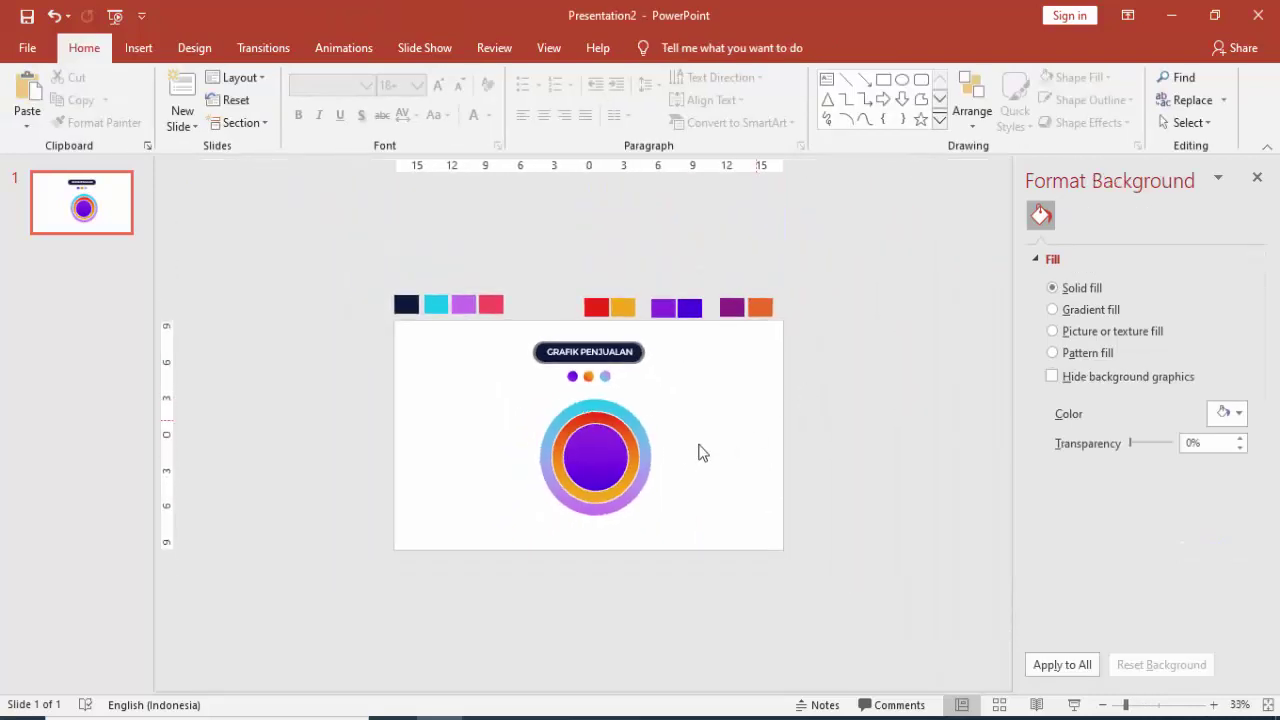
ctrl+scroll(640, 459, up, 2)
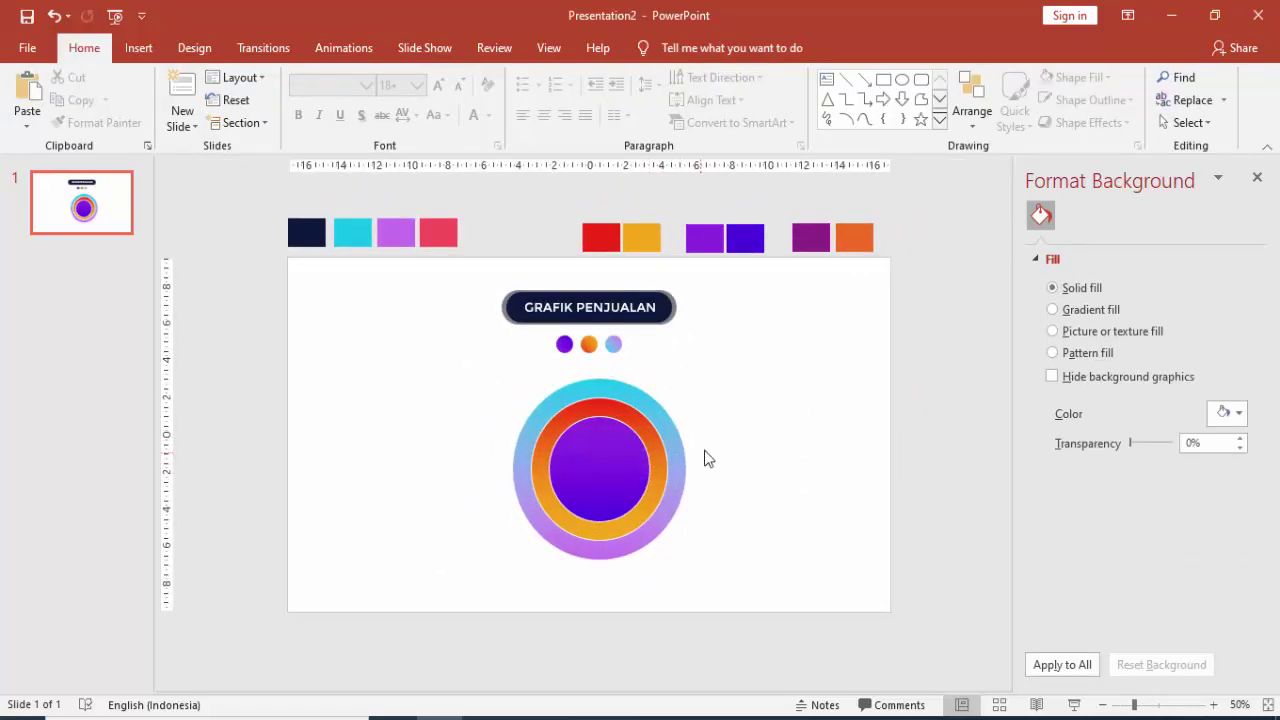
ctrl+scroll(712, 465, up, 2)
click(607, 486)
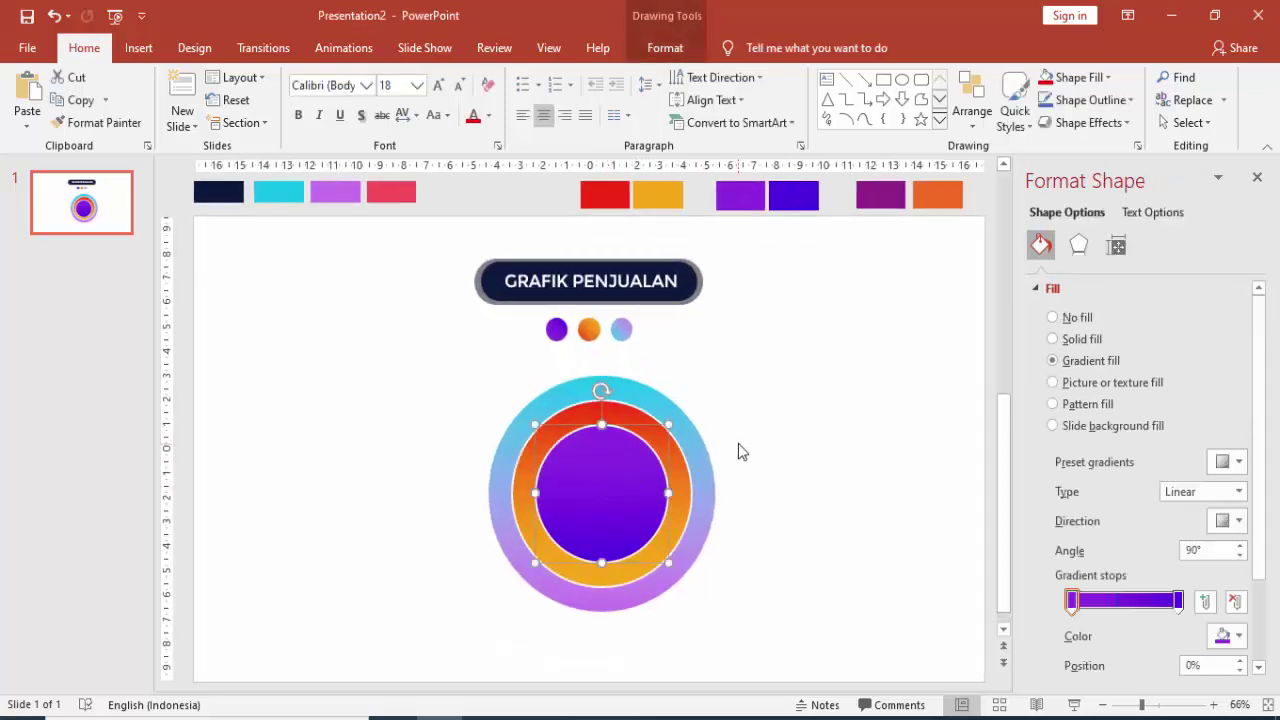
click(738, 443)
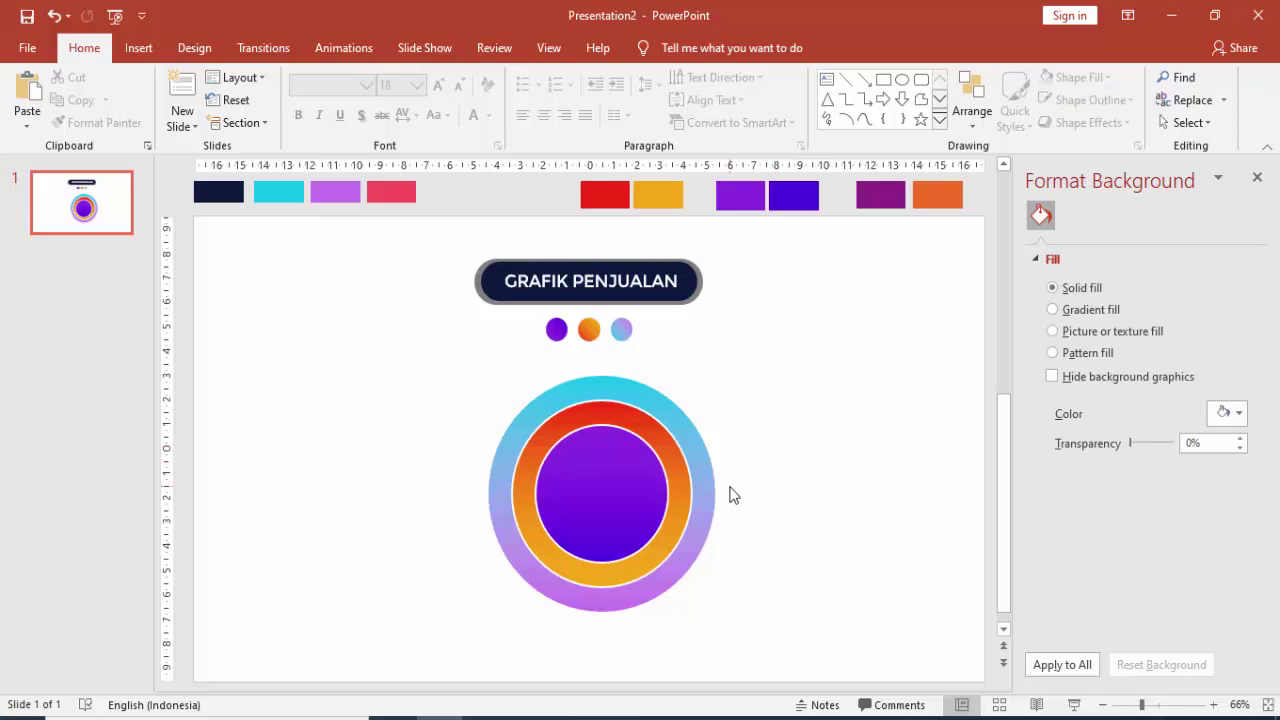
click(631, 491)
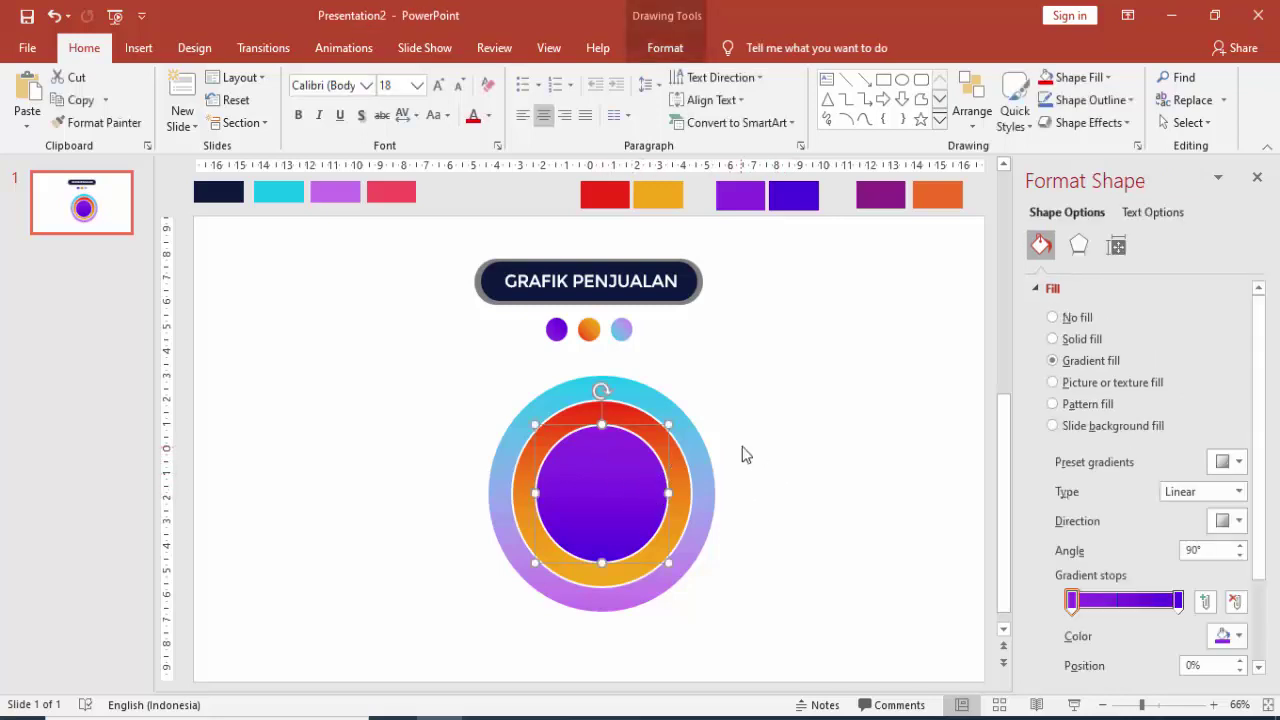
right_click(620, 482)
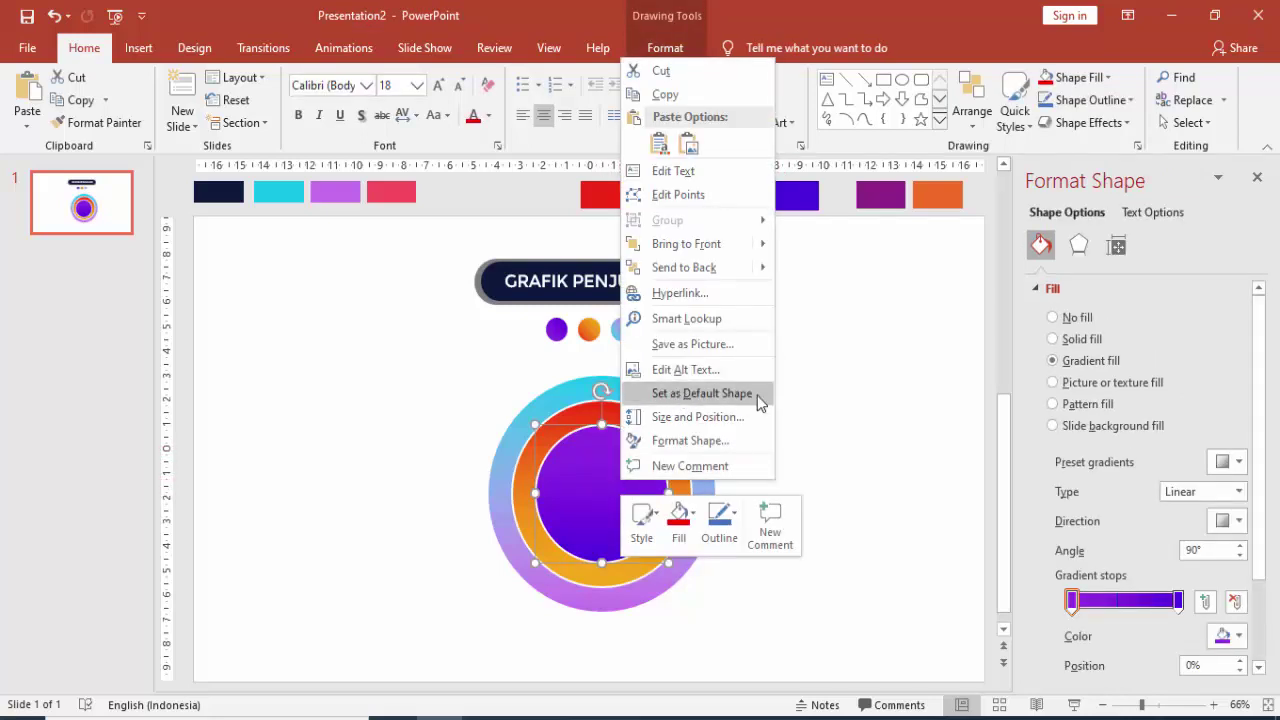
click(818, 394)
Step: Add a text box reading '120k' beside the circles
click(138, 47)
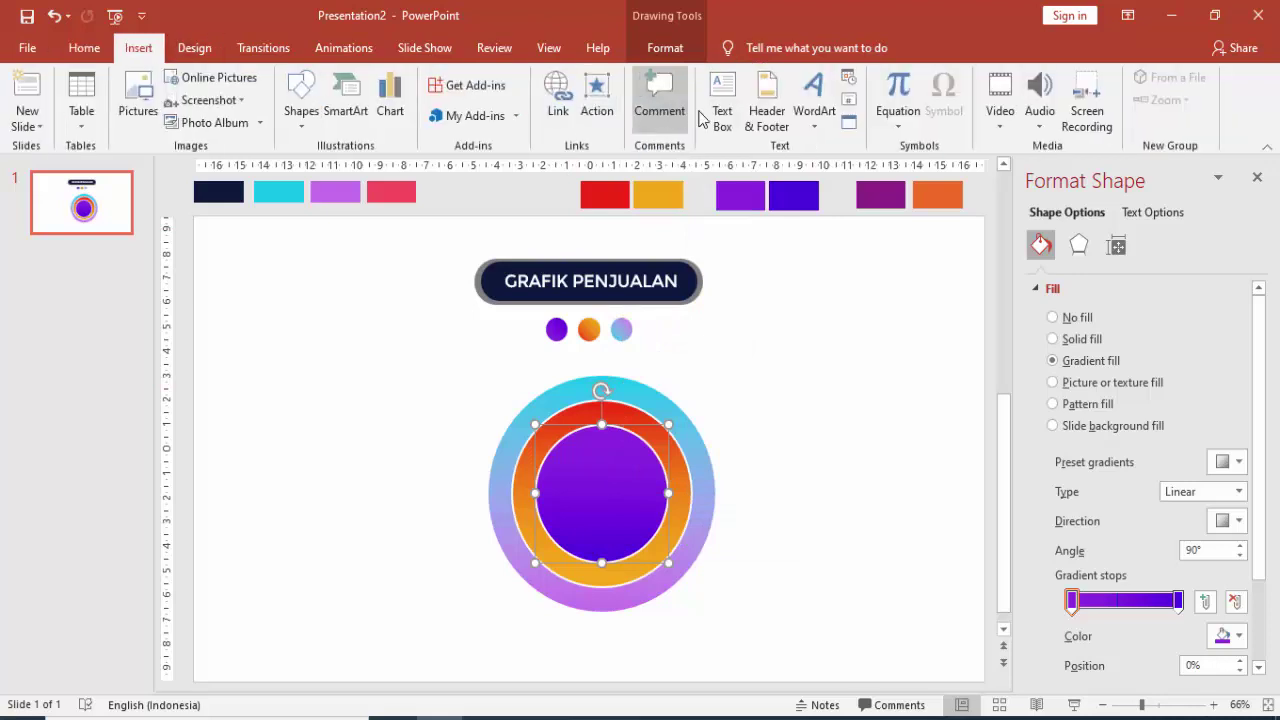
click(713, 362)
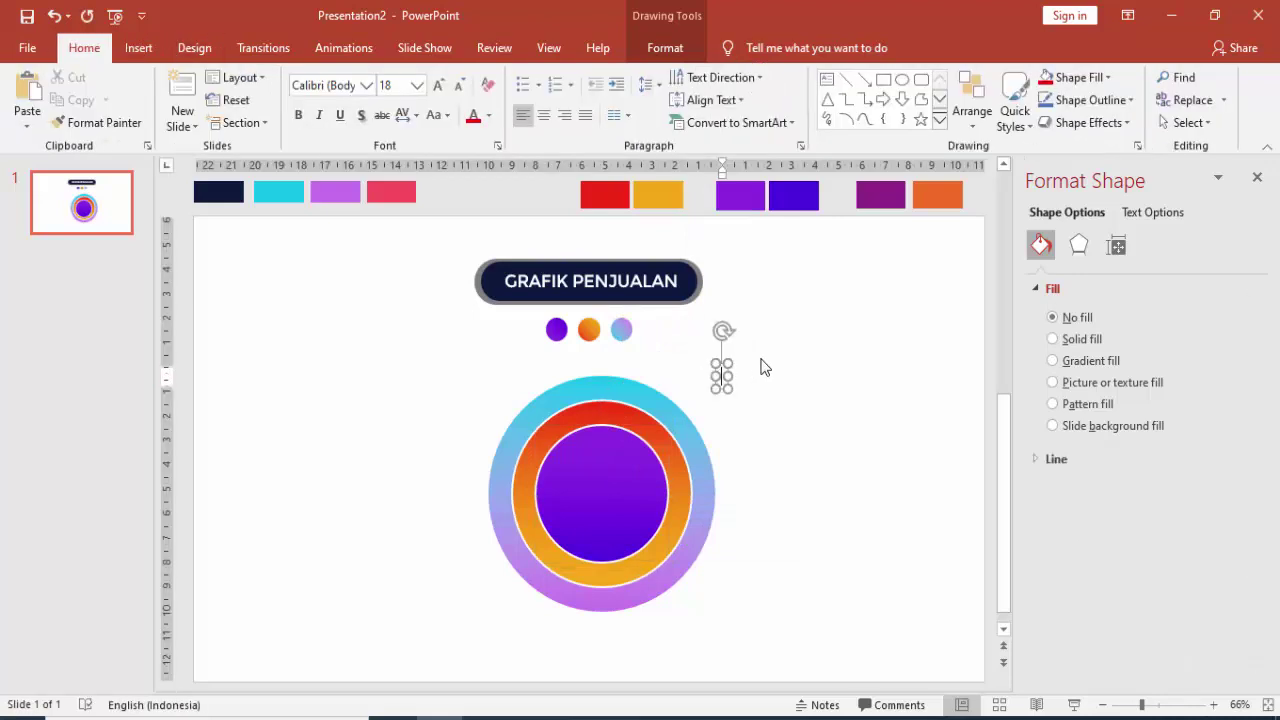
text(1)
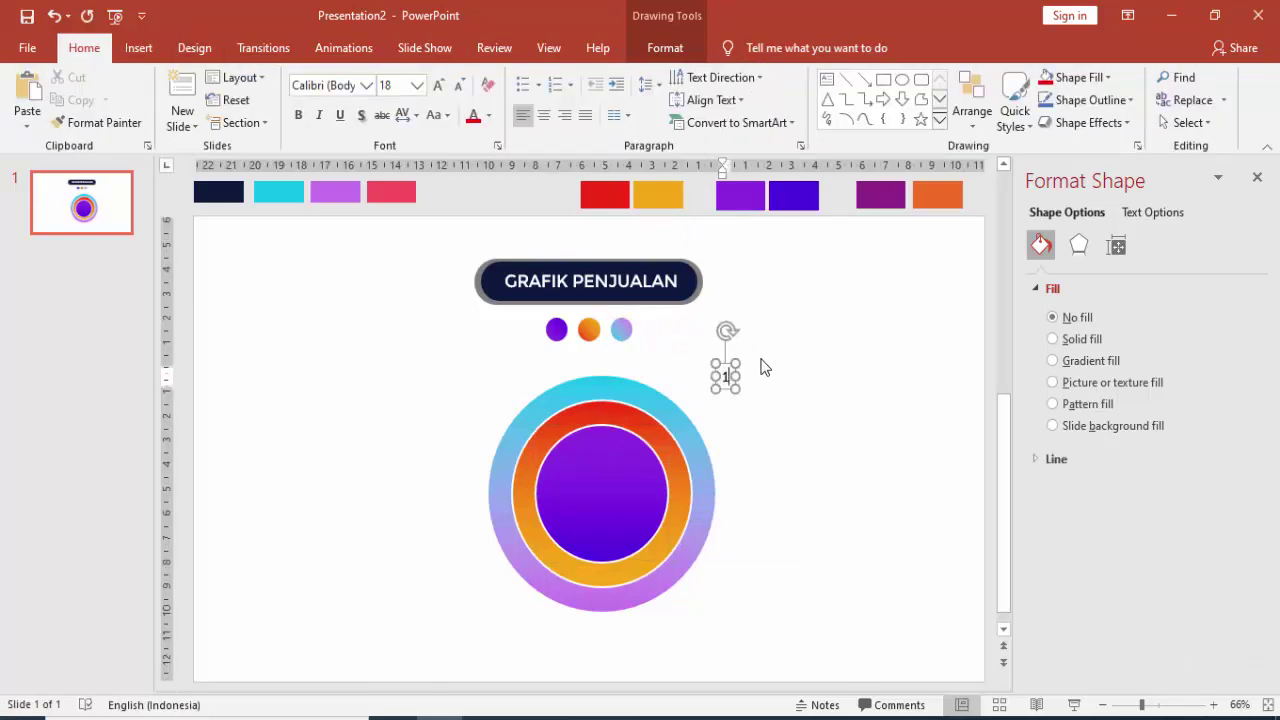
text(20)
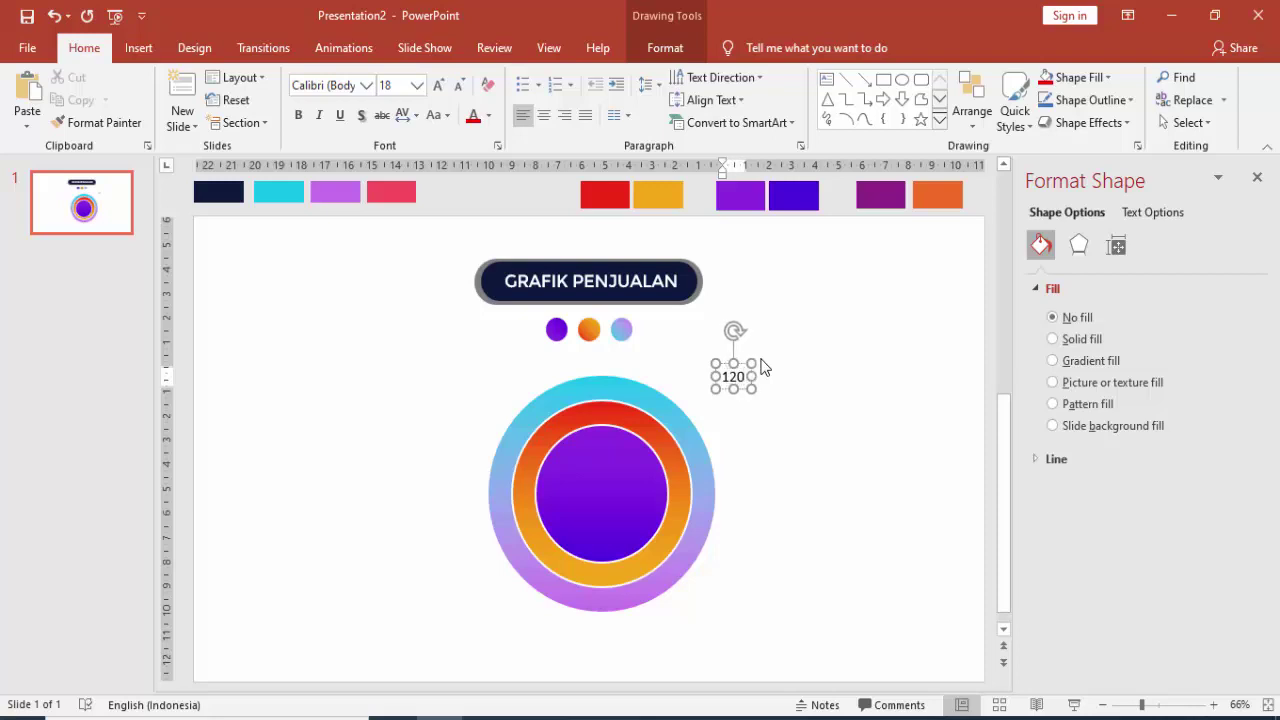
text(k)
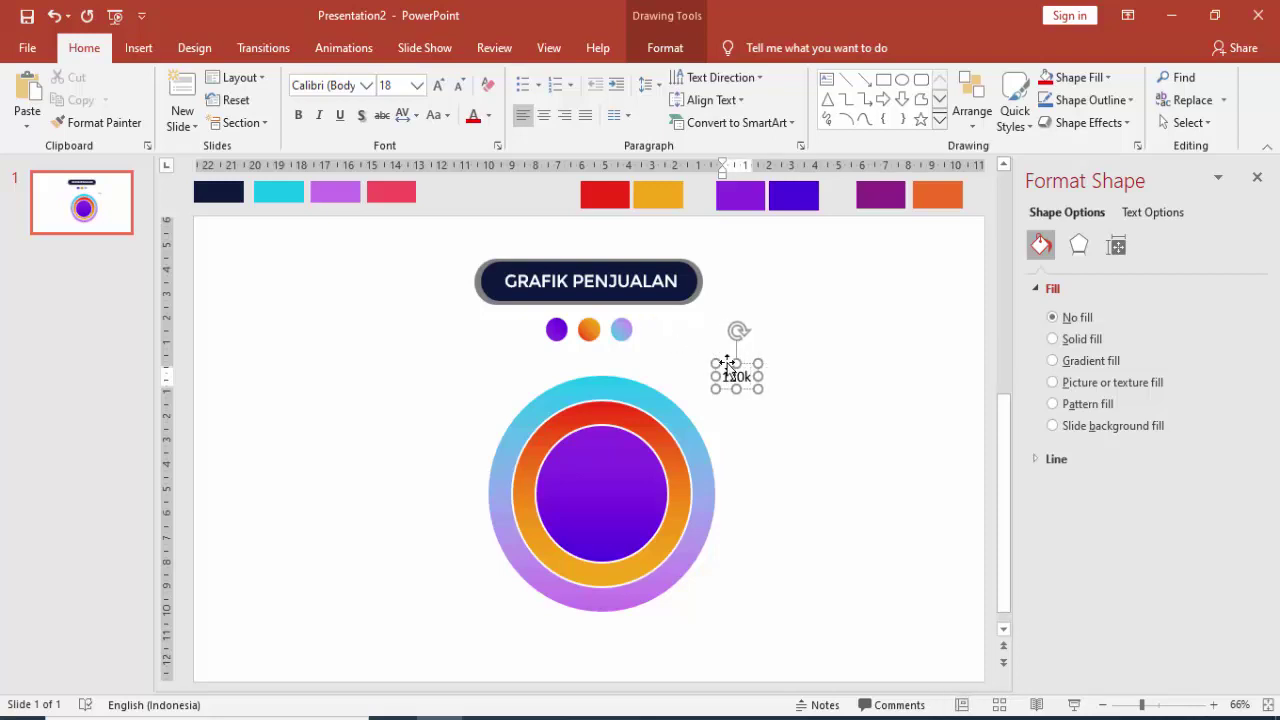
click(719, 364)
Step: Format '120k' as bold white centred Montserrat 24 pt inside the purple circle
click(331, 87)
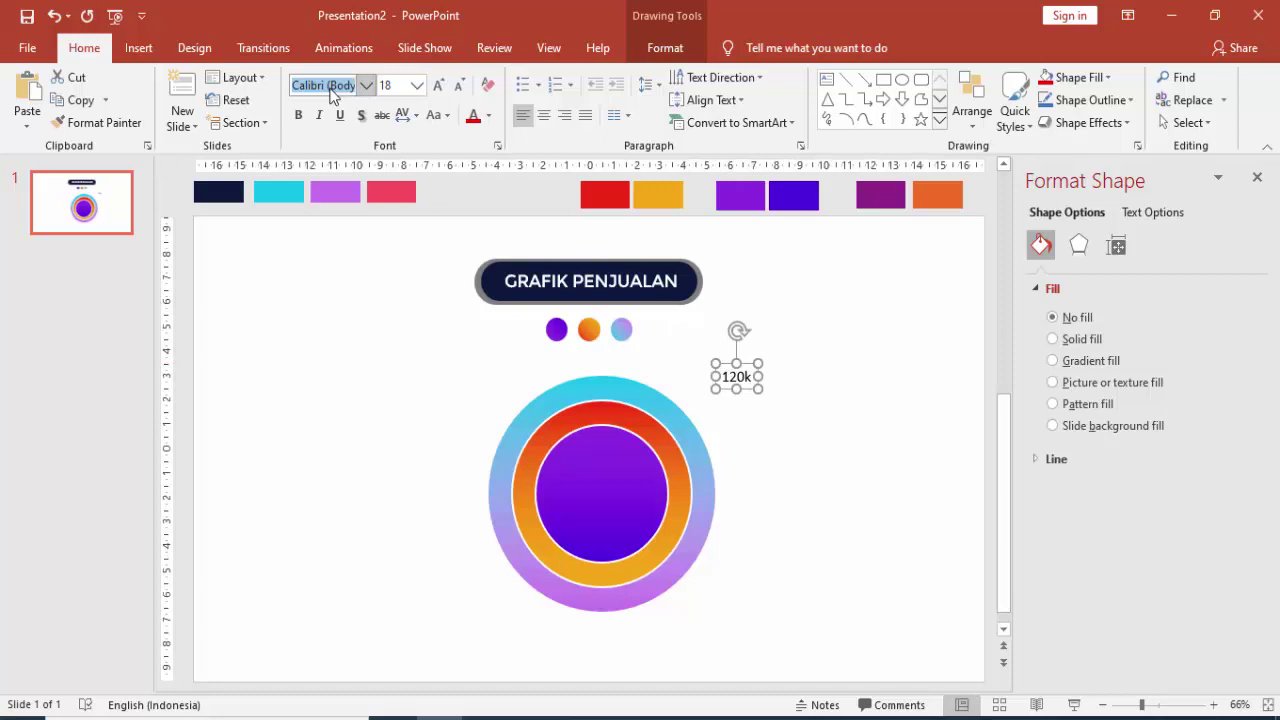
text(Montserrat)
key(Return)
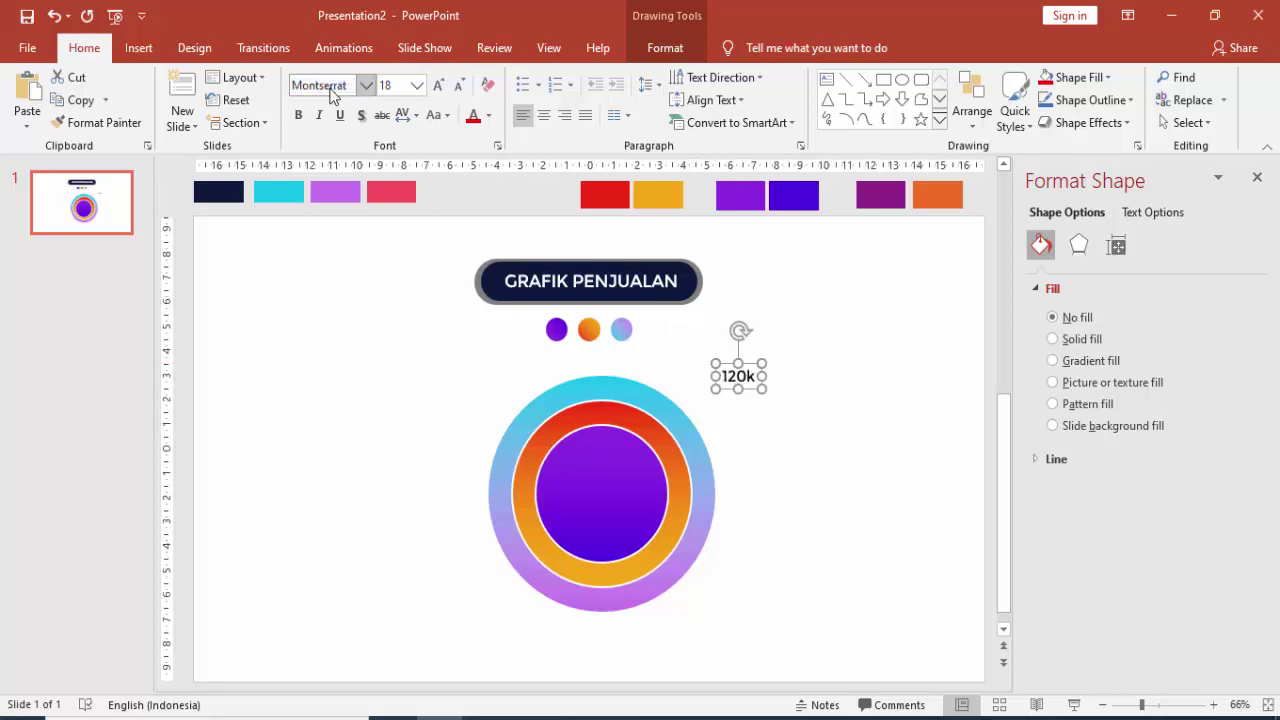
click(298, 115)
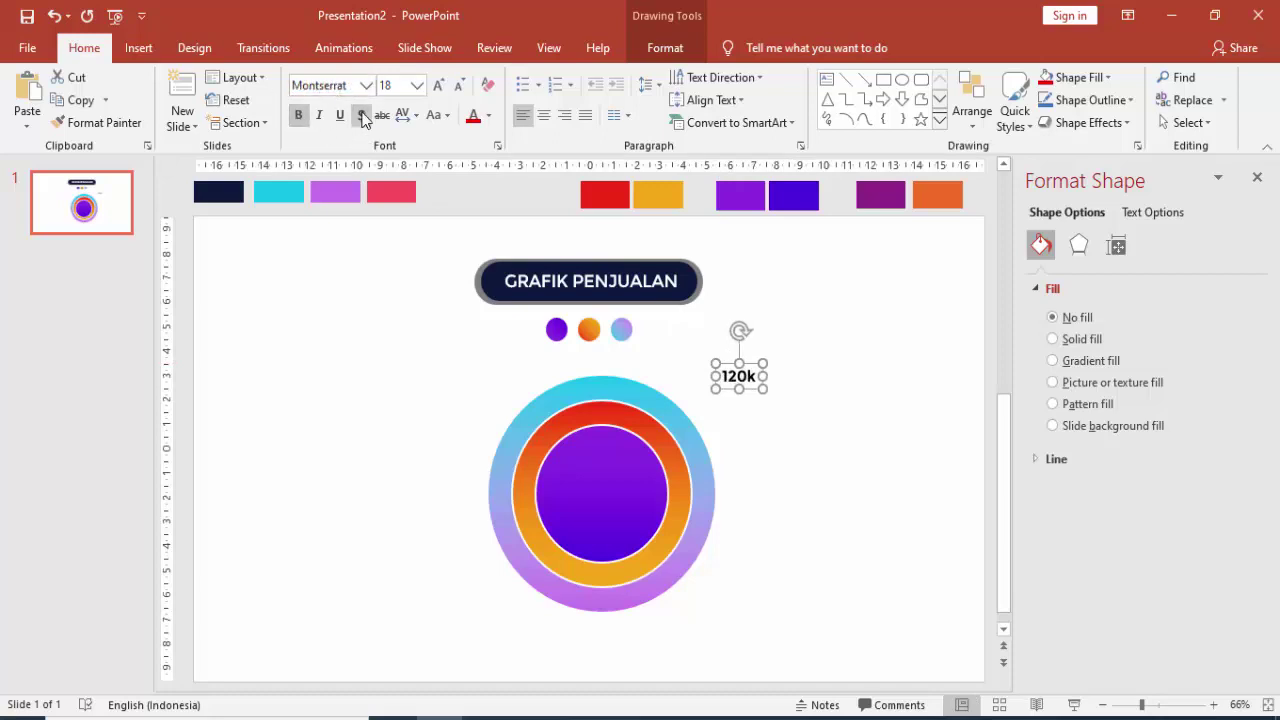
click(416, 85)
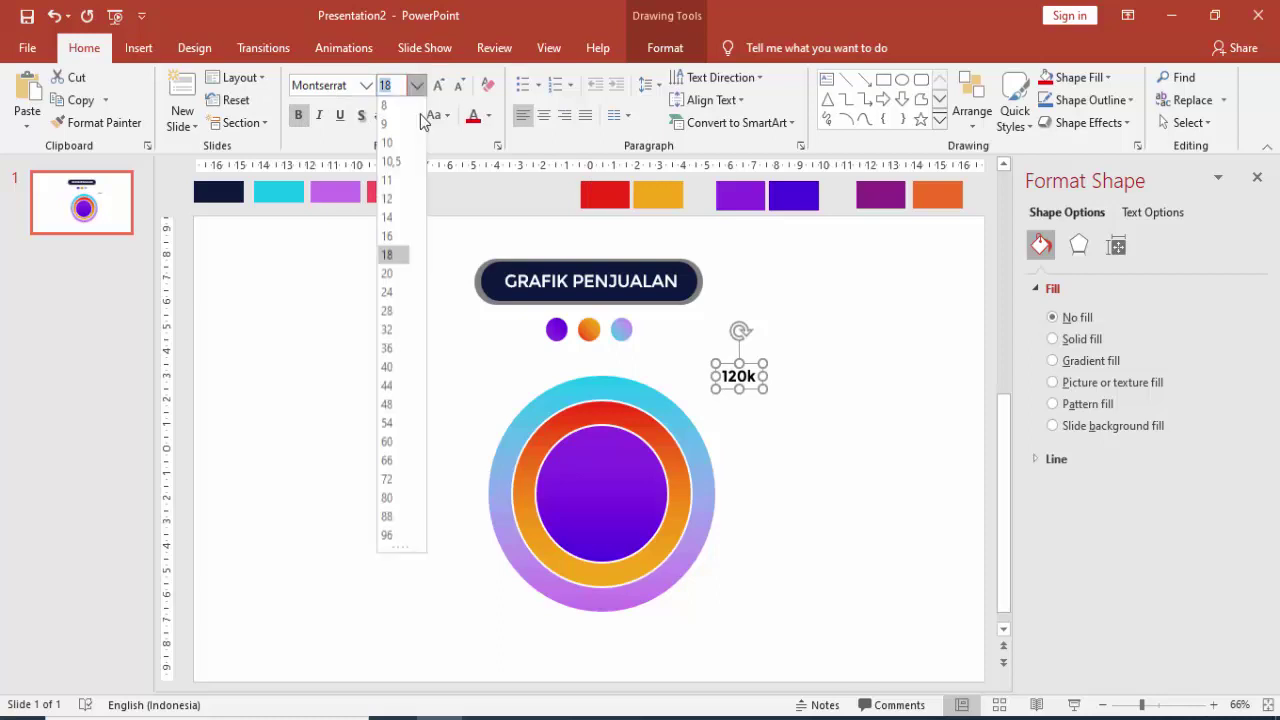
click(400, 306)
drag(726, 397, 581, 482)
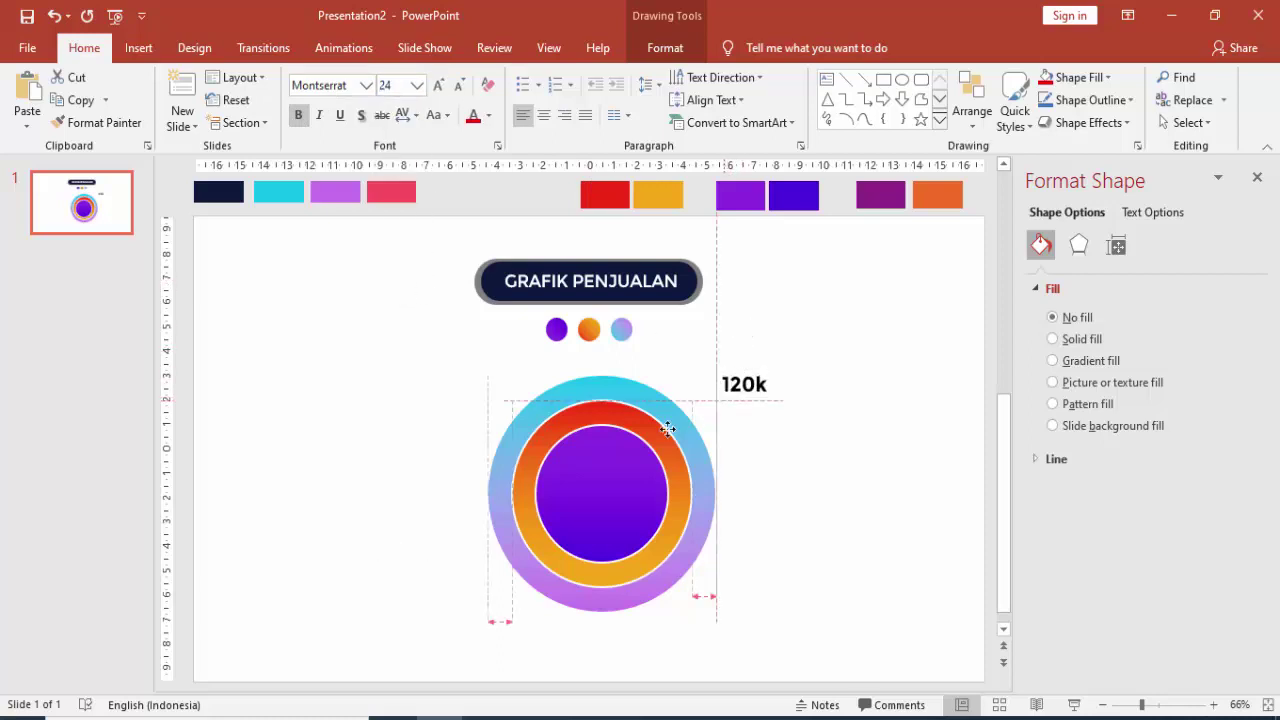
click(543, 115)
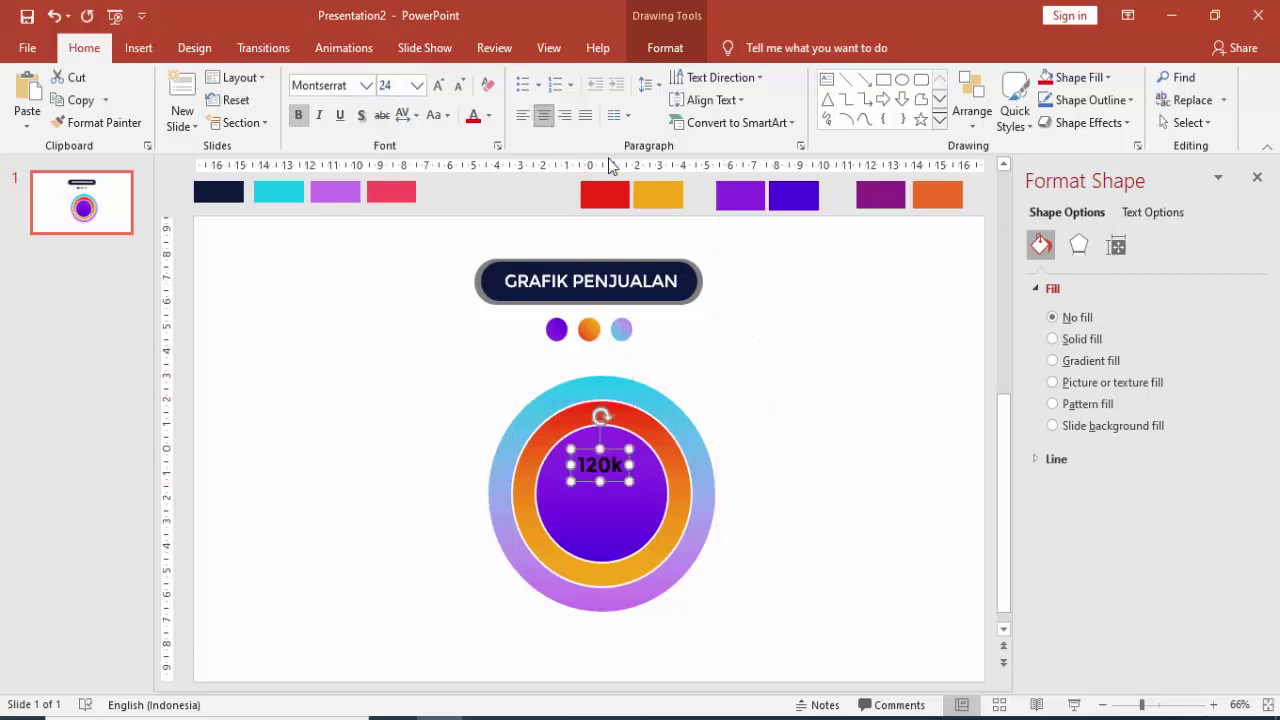
click(488, 115)
click(478, 161)
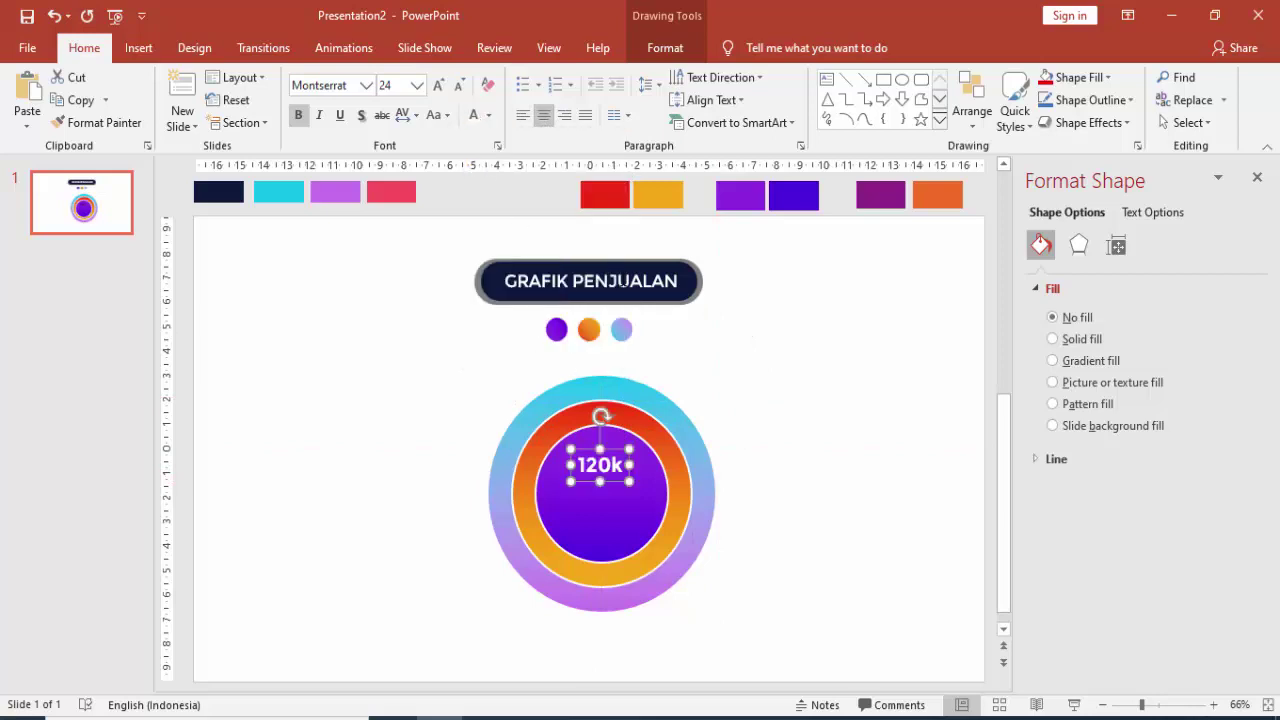
click(772, 365)
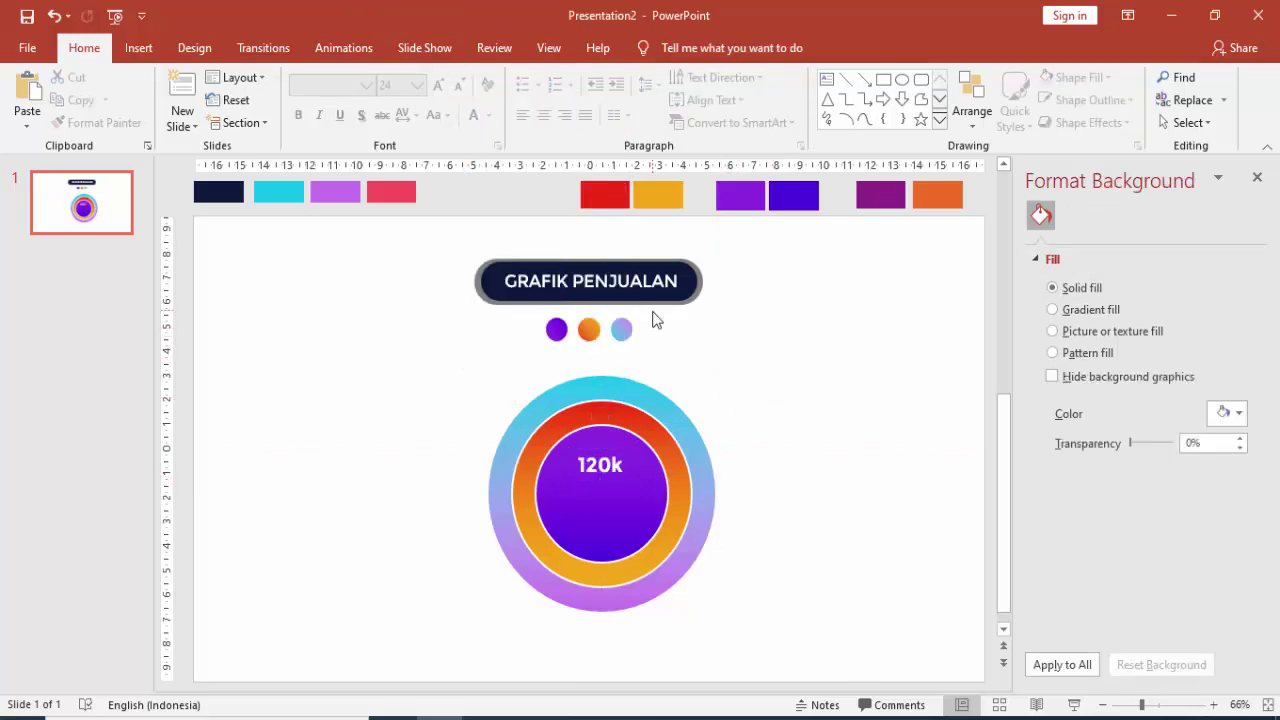
Step: Add a text box with 'Target Penjualan' broken onto two lines
click(138, 48)
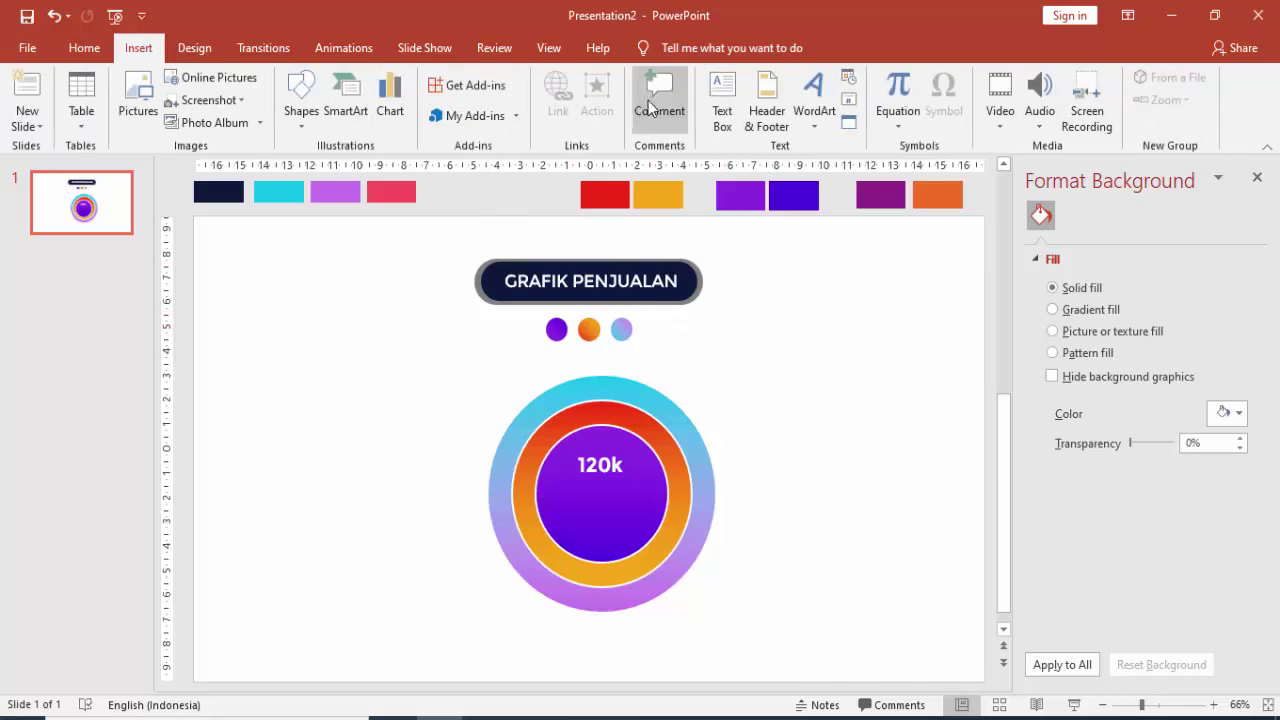
click(722, 110)
click(782, 377)
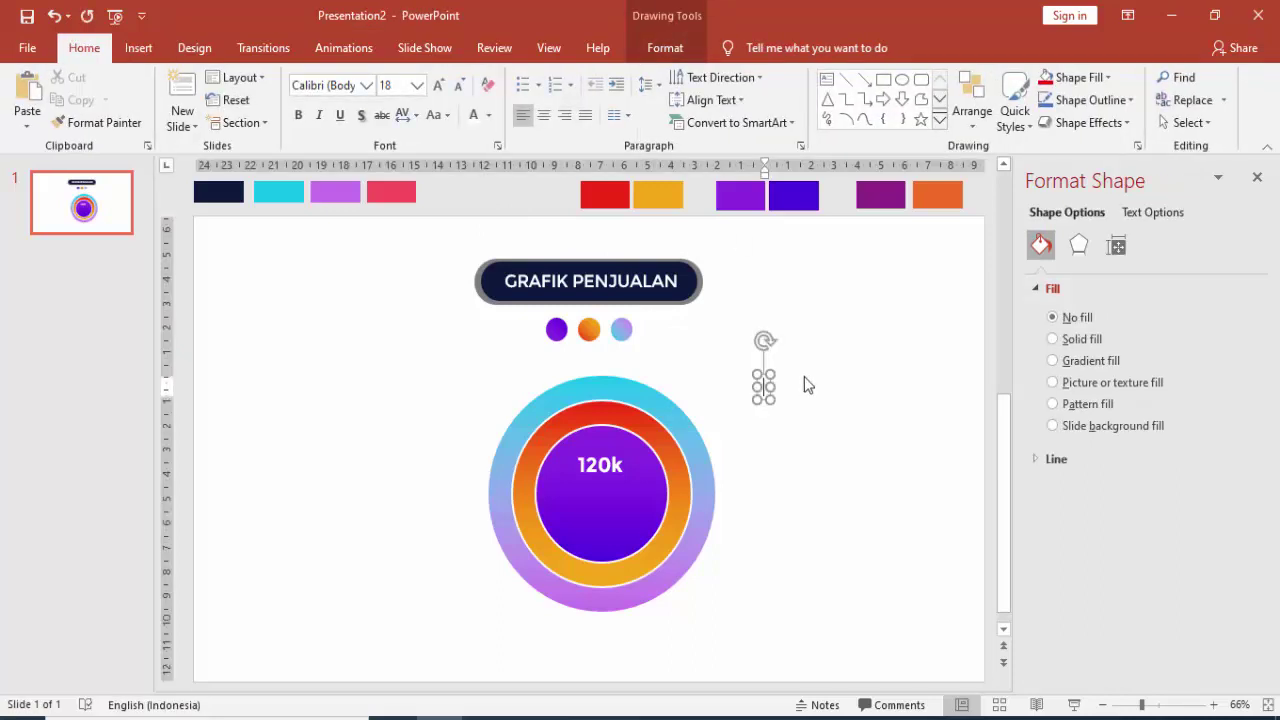
text(T)
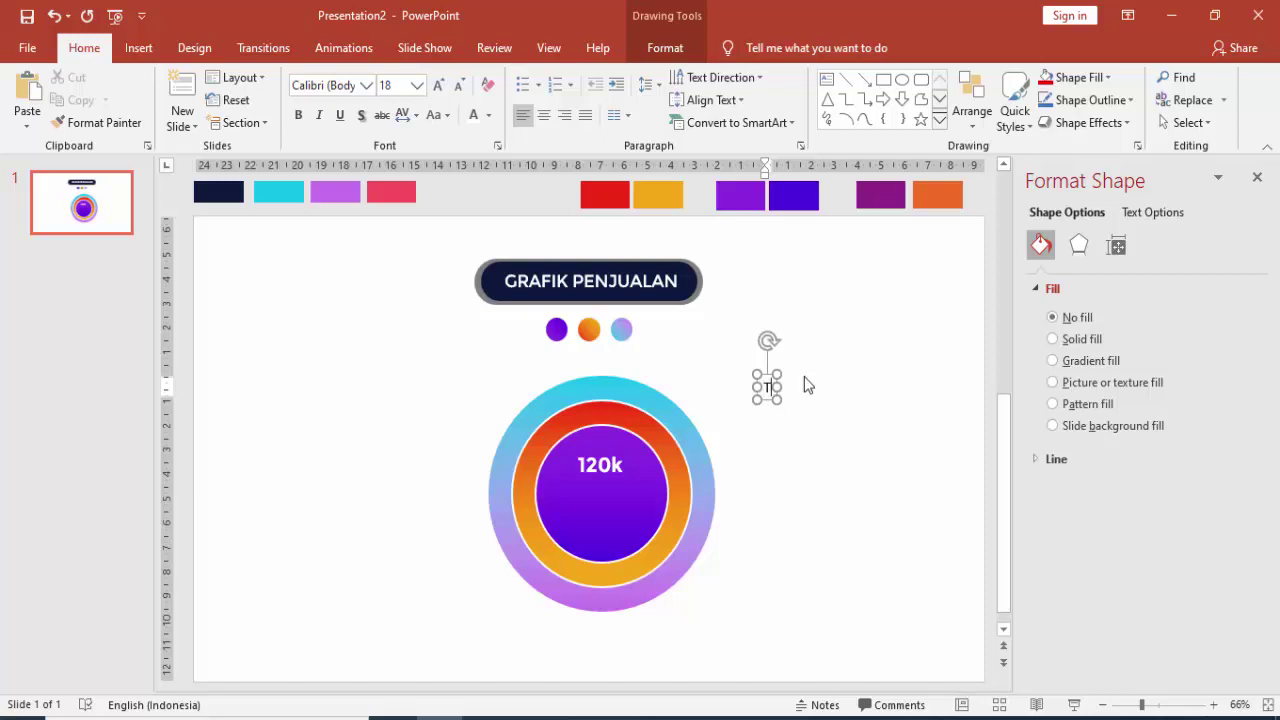
text(arte)
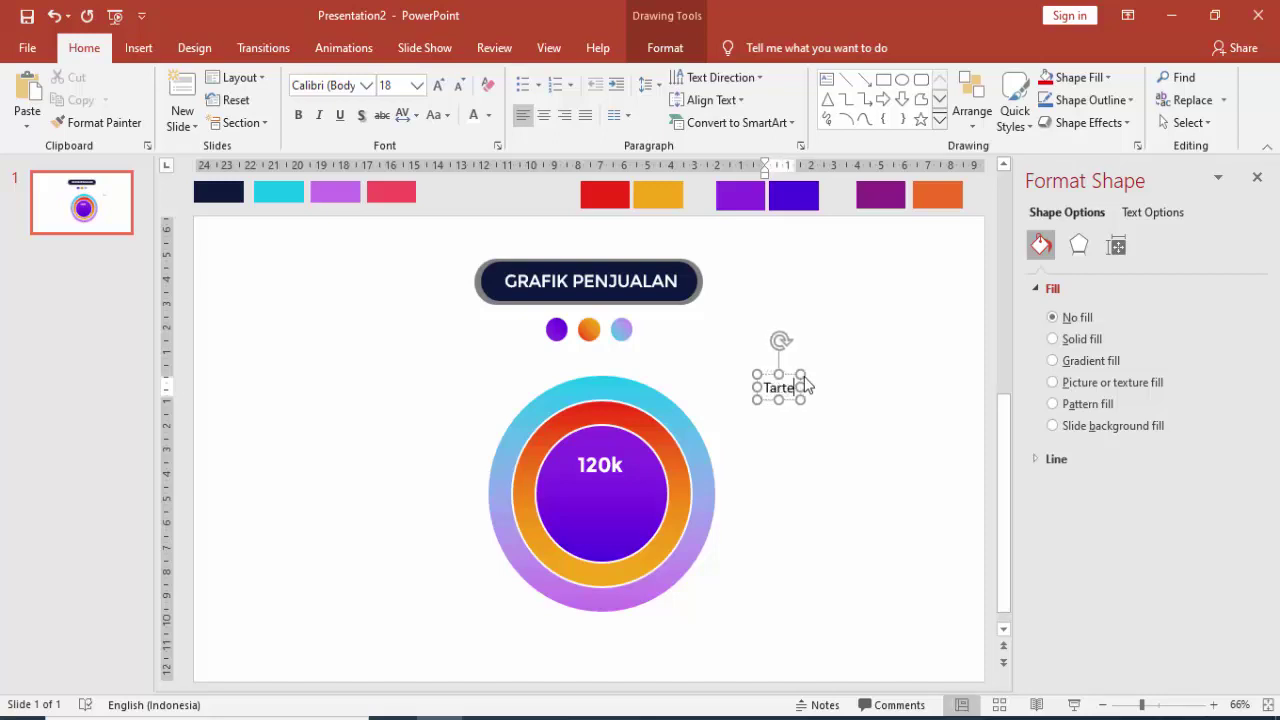
key(BackSpace)
key(BackSpace)
text(get)
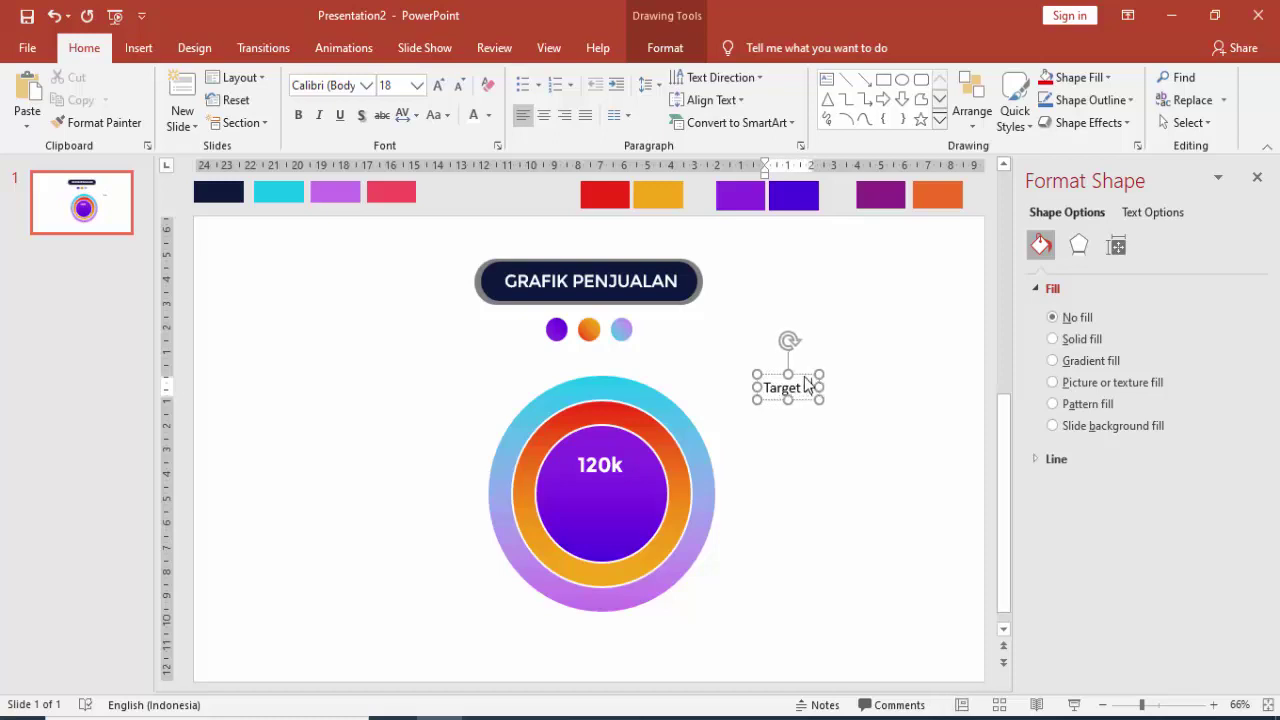
text( Penjualan)
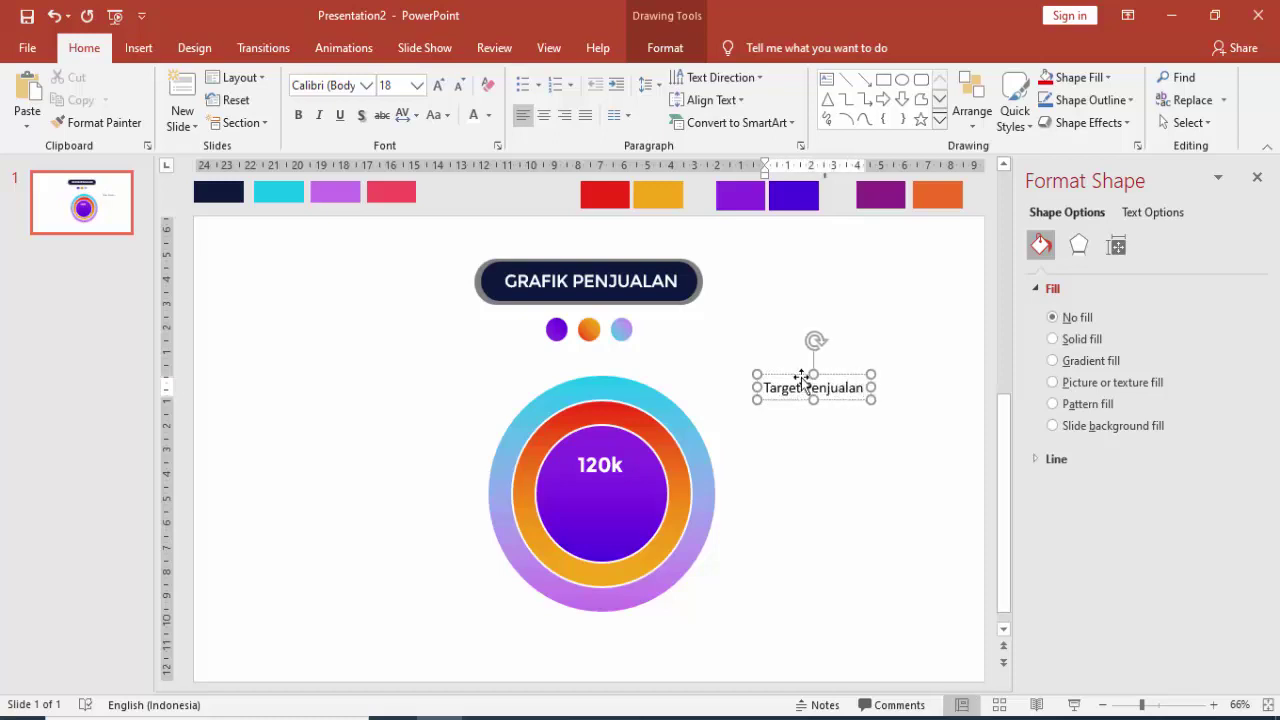
click(806, 388)
key(Return)
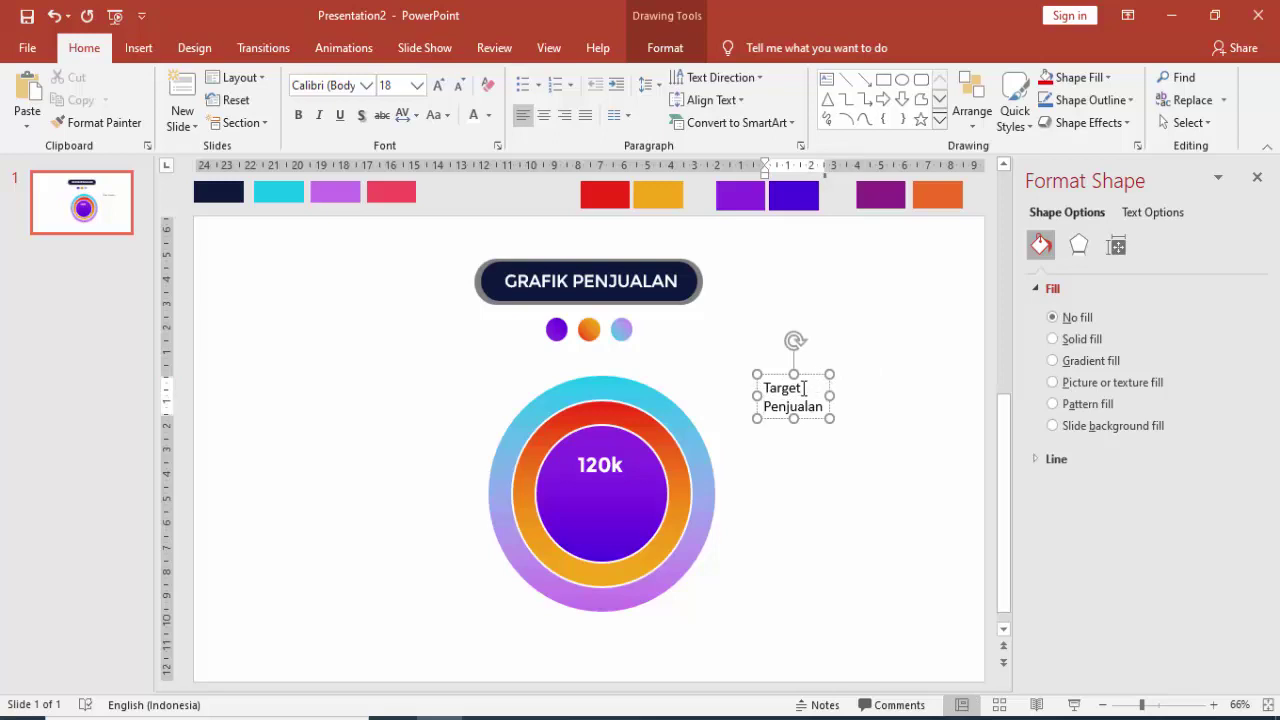
Step: Place the caption under 120k as centred bold white Montserrat, nudging both labels lower
drag(785, 378, 592, 472)
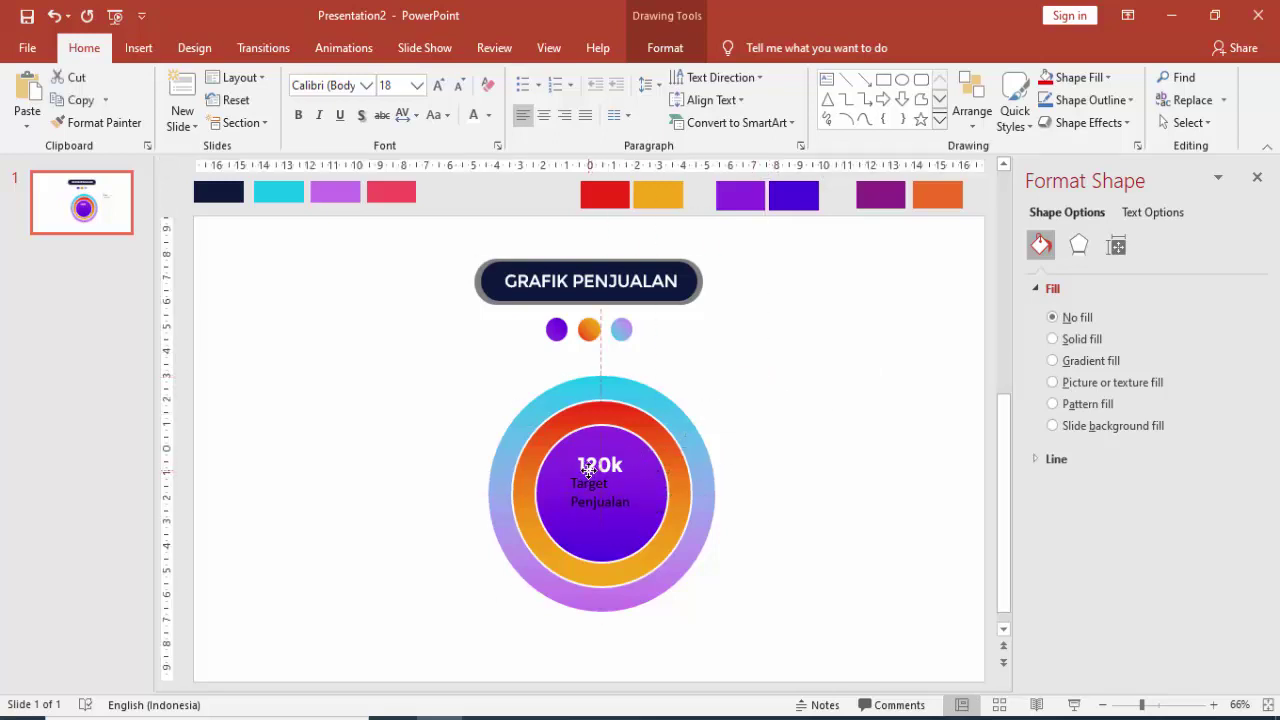
click(543, 115)
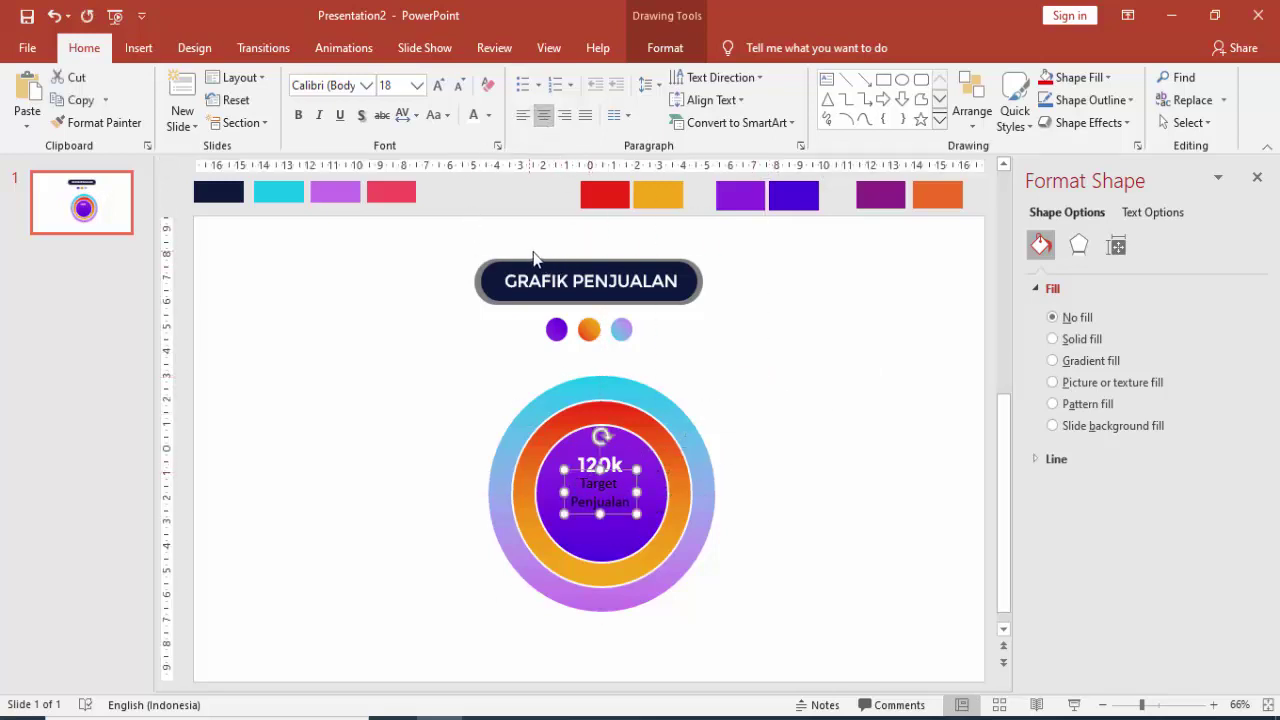
click(474, 115)
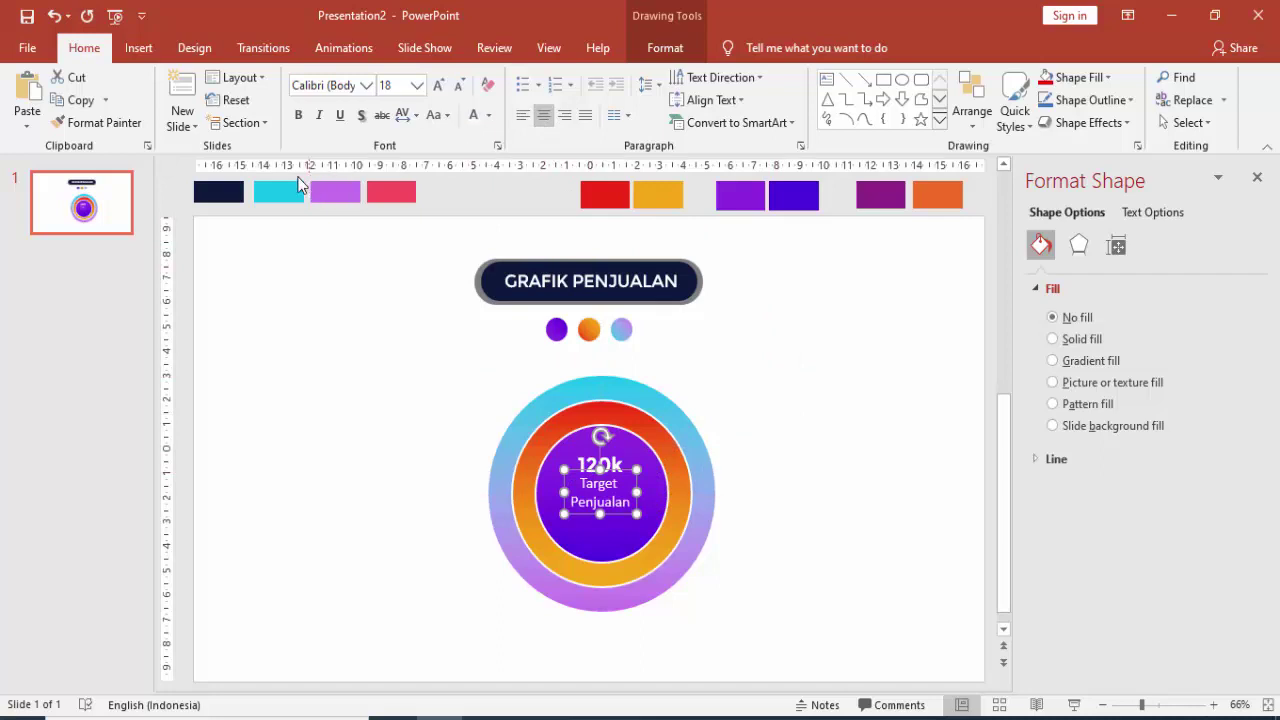
click(298, 115)
click(366, 85)
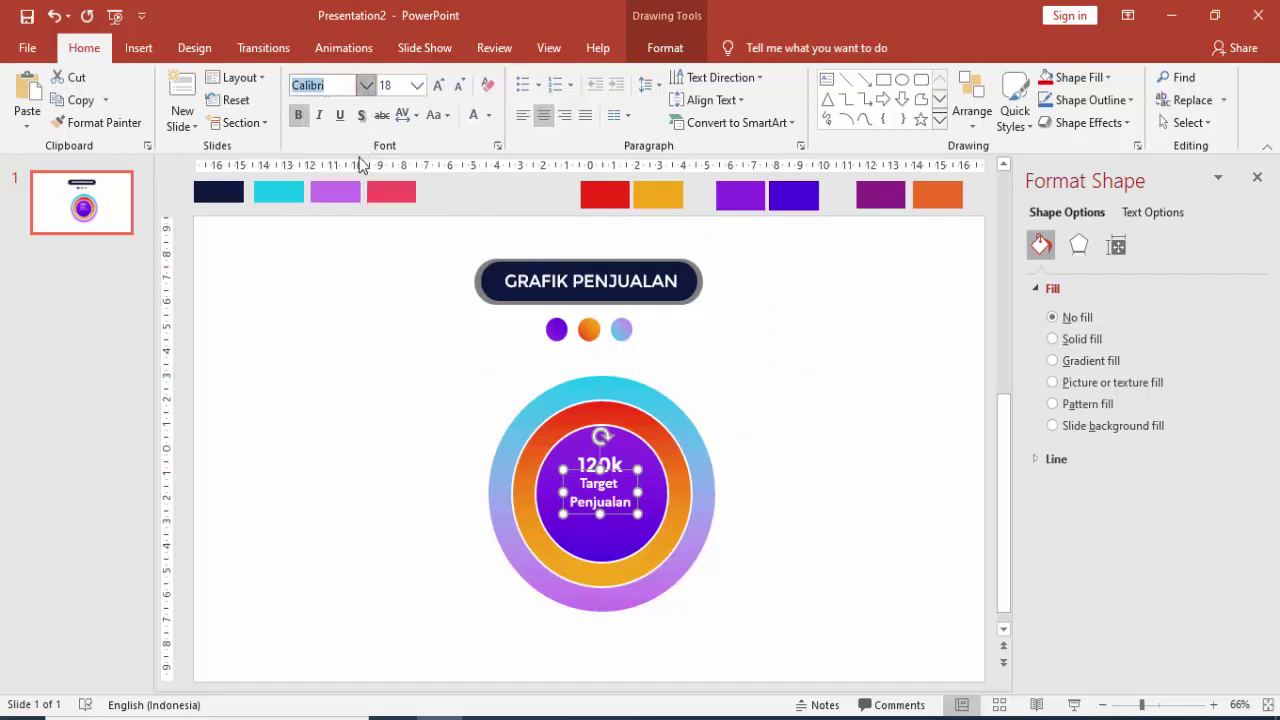
click(340, 203)
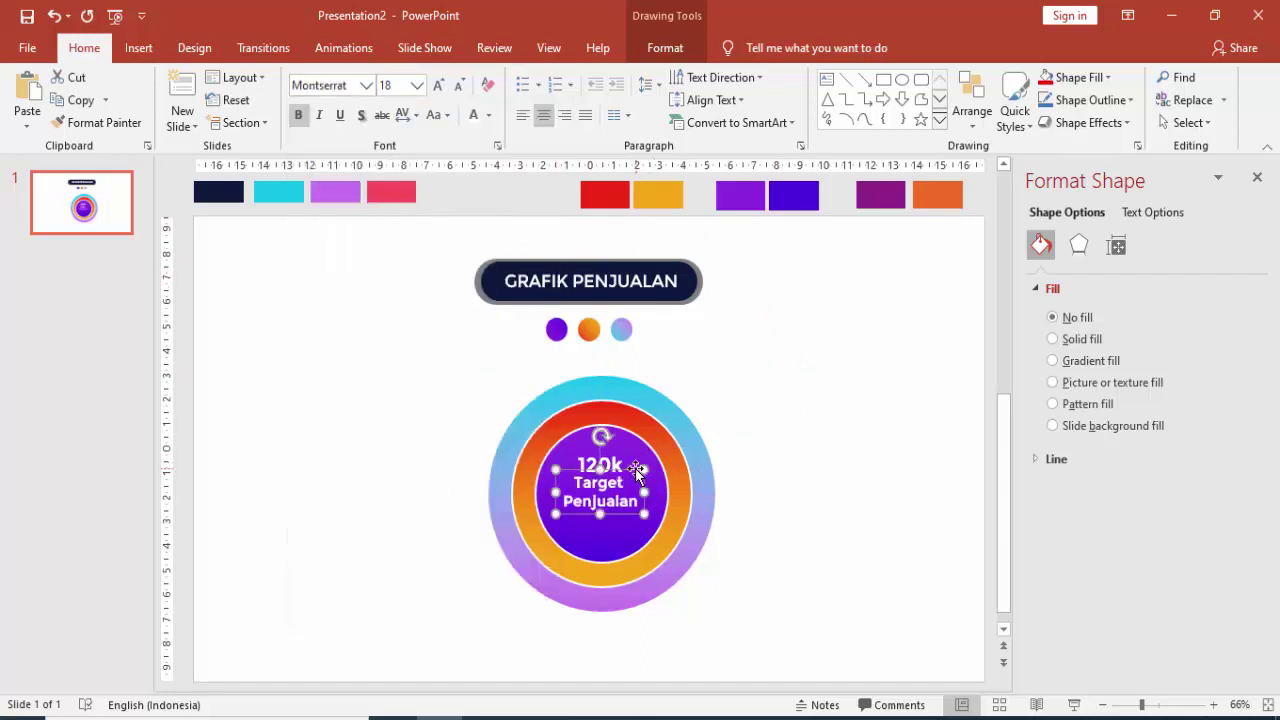
drag(636, 469, 636, 481)
click(708, 450)
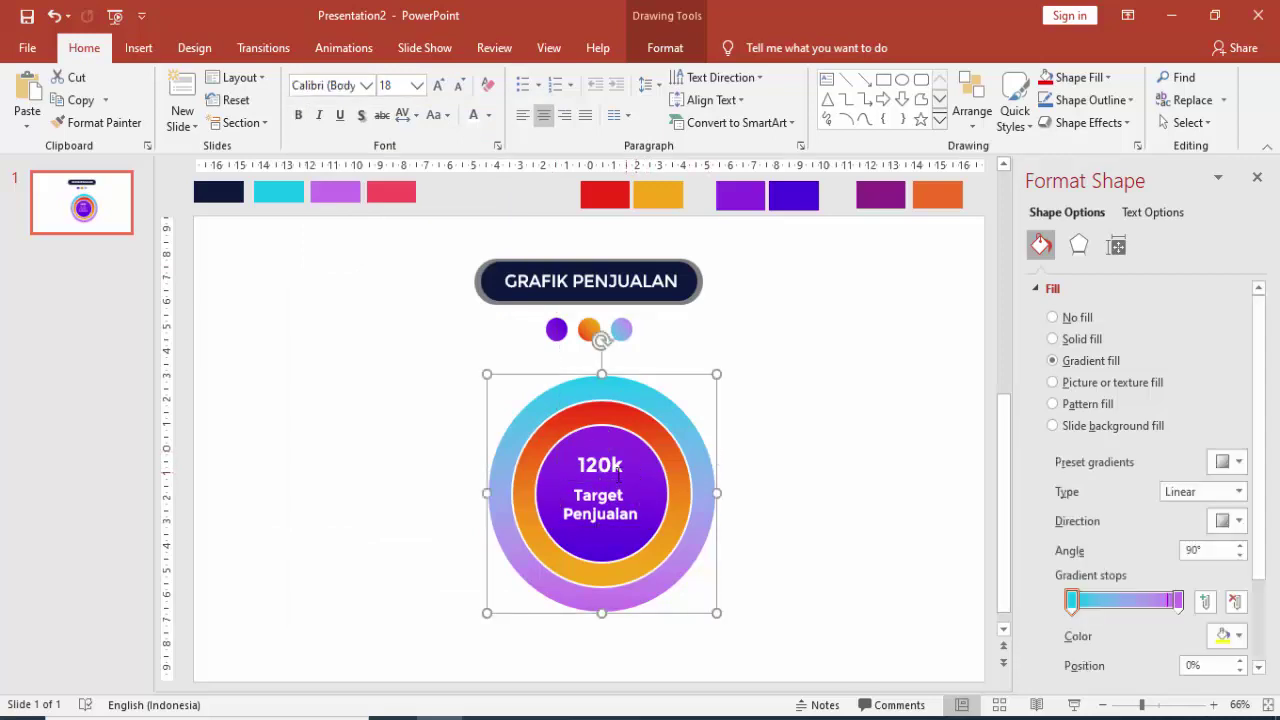
click(608, 484)
drag(615, 487, 616, 490)
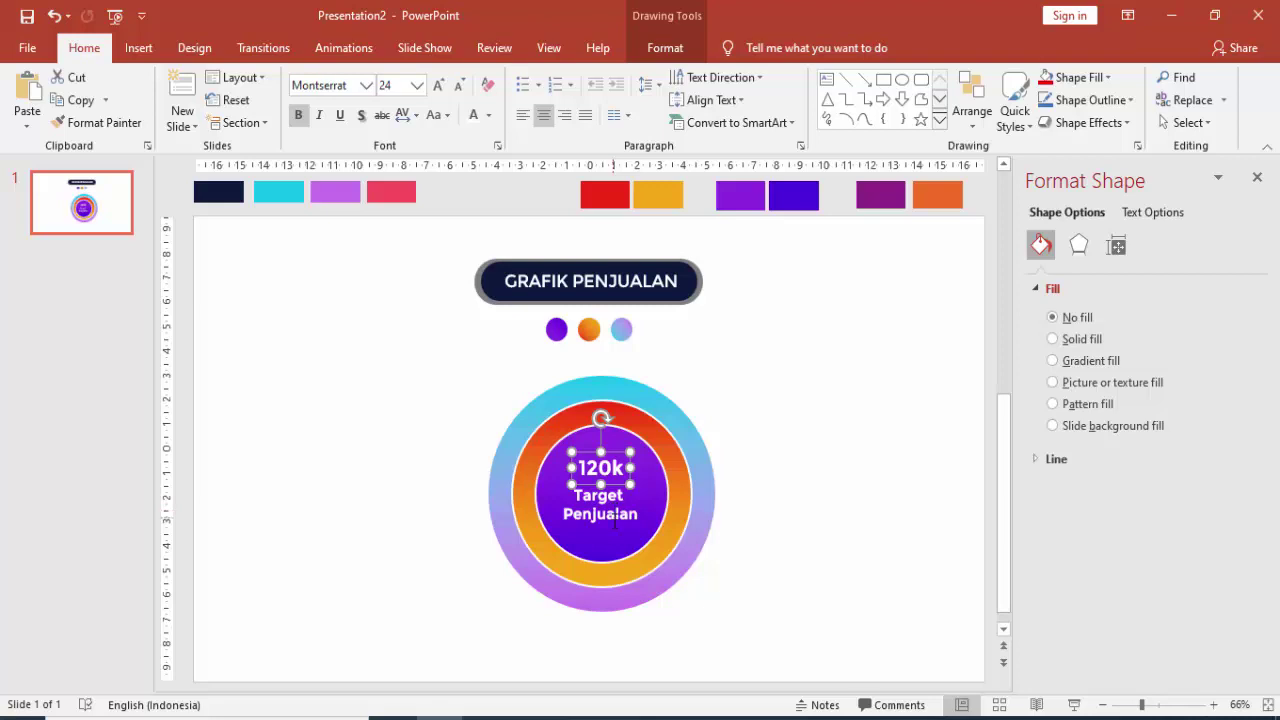
Step: Group the inner purple circle with its '120k' and 'Target Penjualan' labels
scroll(613, 521, up, 5)
shift+click(610, 483)
shift+click(690, 440)
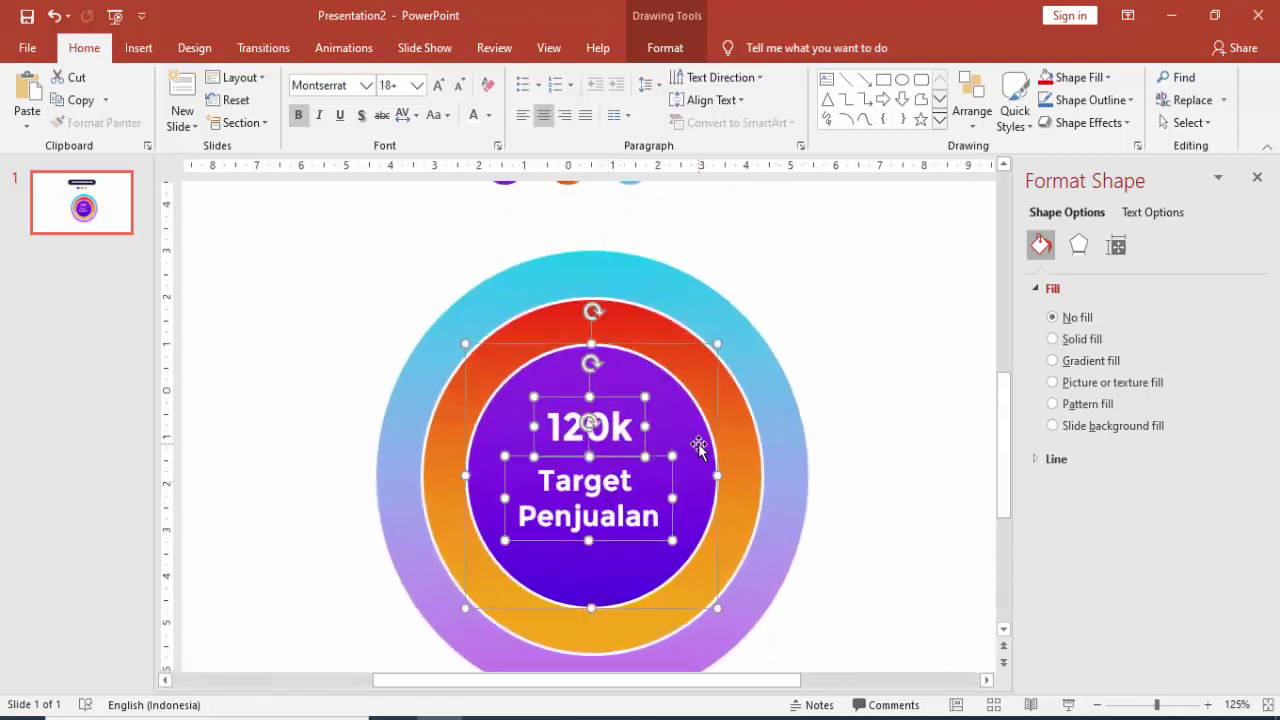
right_click(683, 430)
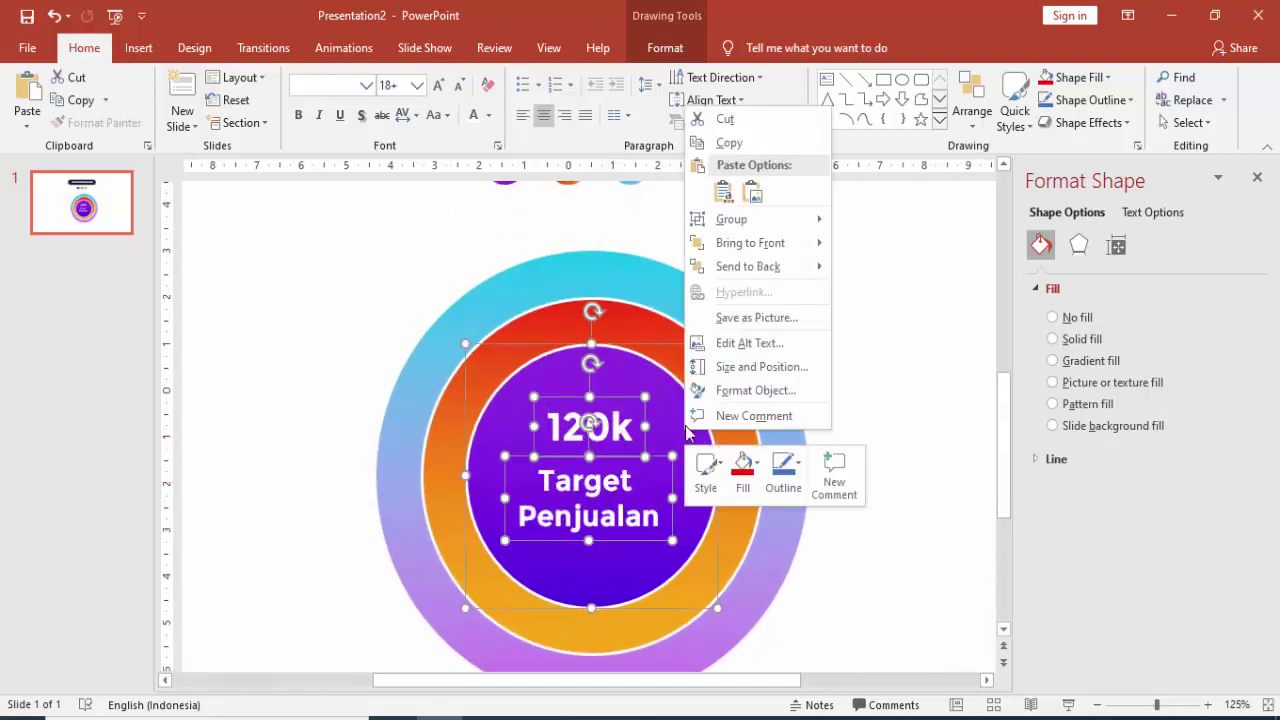
mouse_move(770, 220)
click(877, 221)
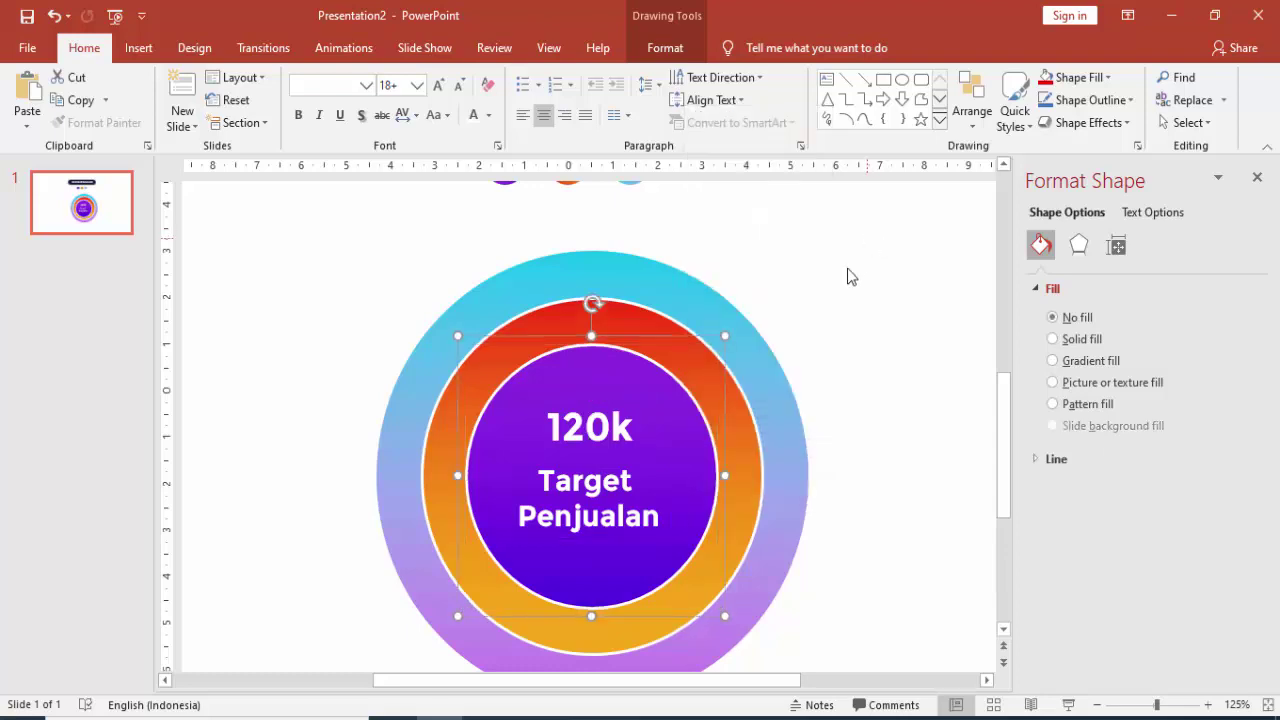
click(800, 309)
scroll(800, 309, down, 5)
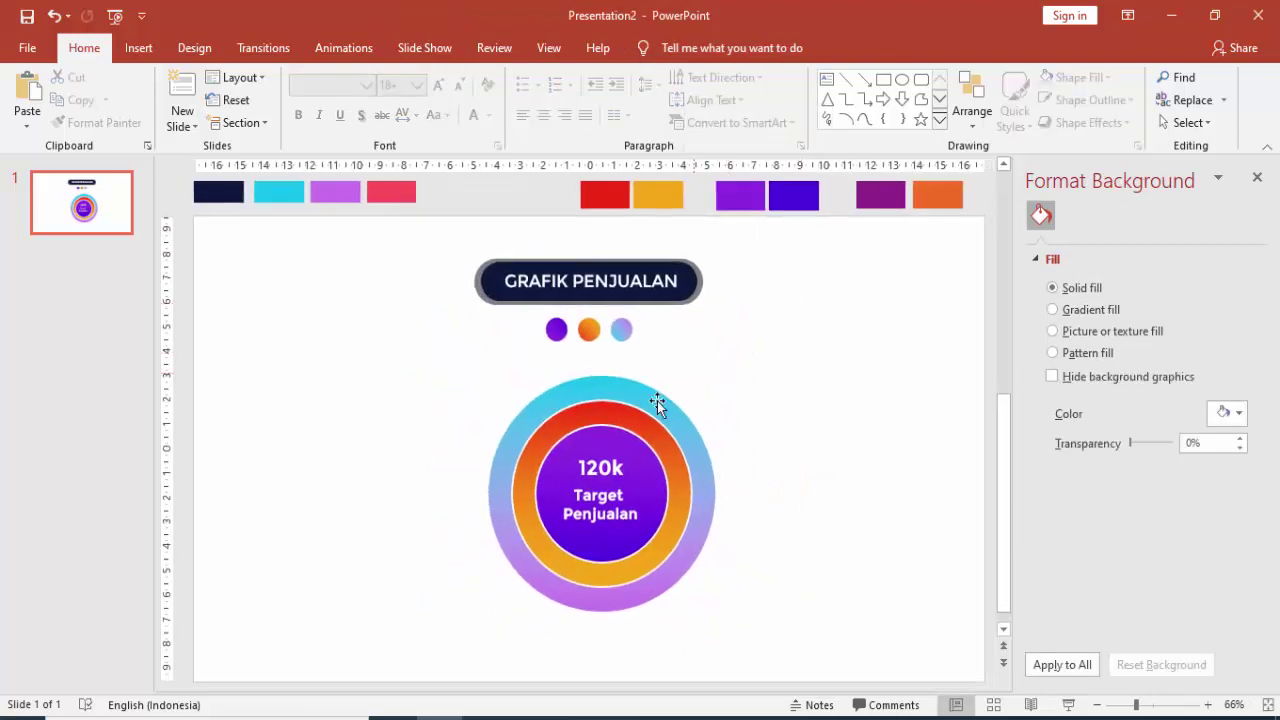
Step: Duplicate the GRAFIK PENJUALAN title and move the copy to the slide's left side
click(535, 284)
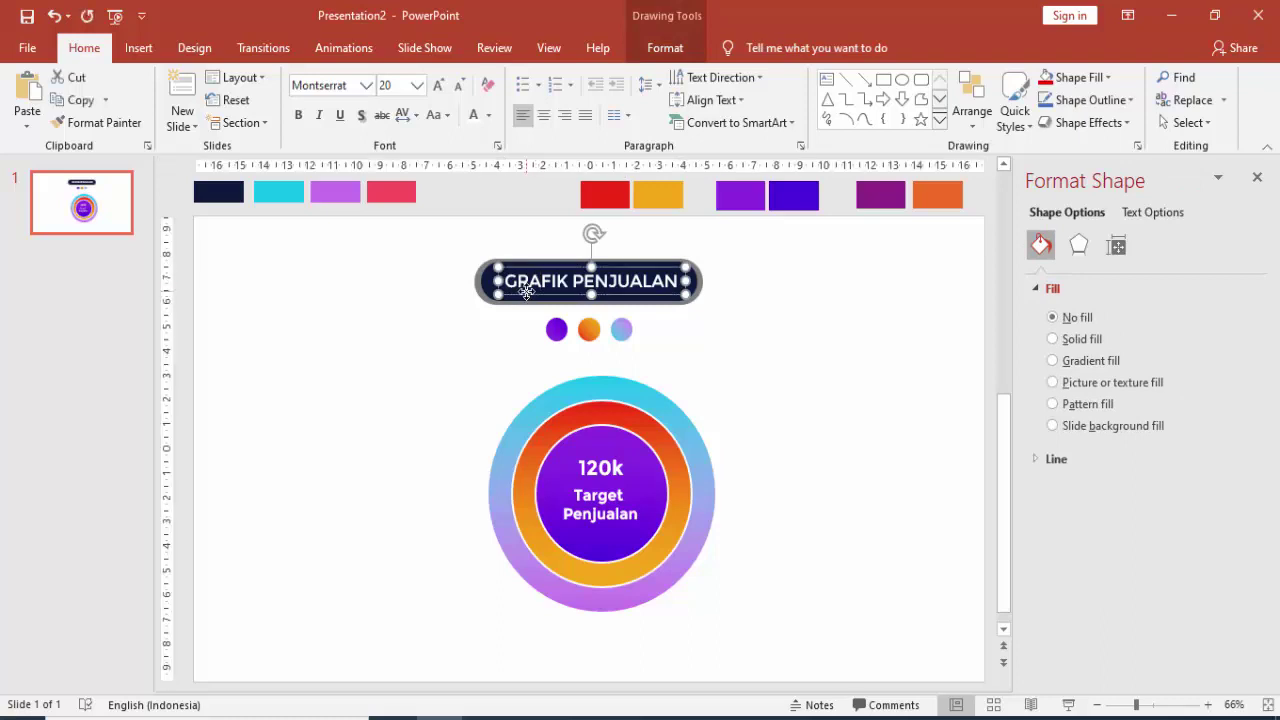
key(ctrl+d)
drag(630, 284, 370, 367)
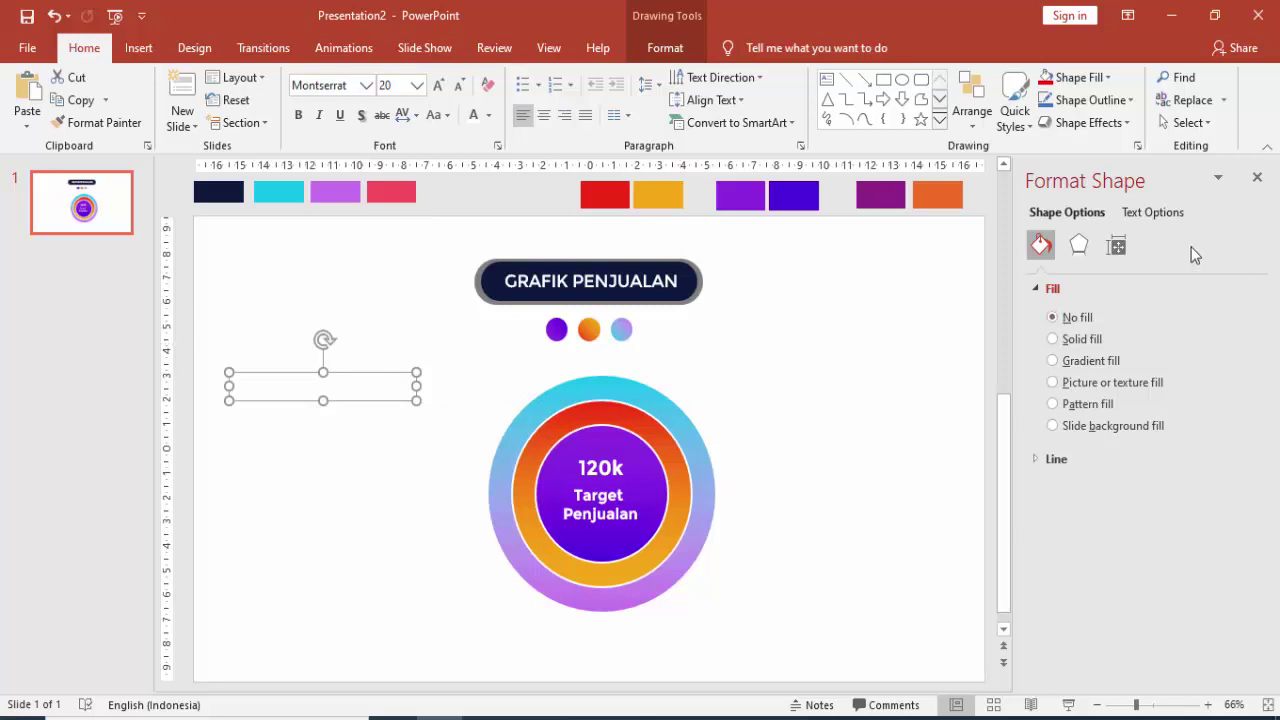
Step: Give the copied text a gradient fill from light purple to dark blue-purple
click(1152, 213)
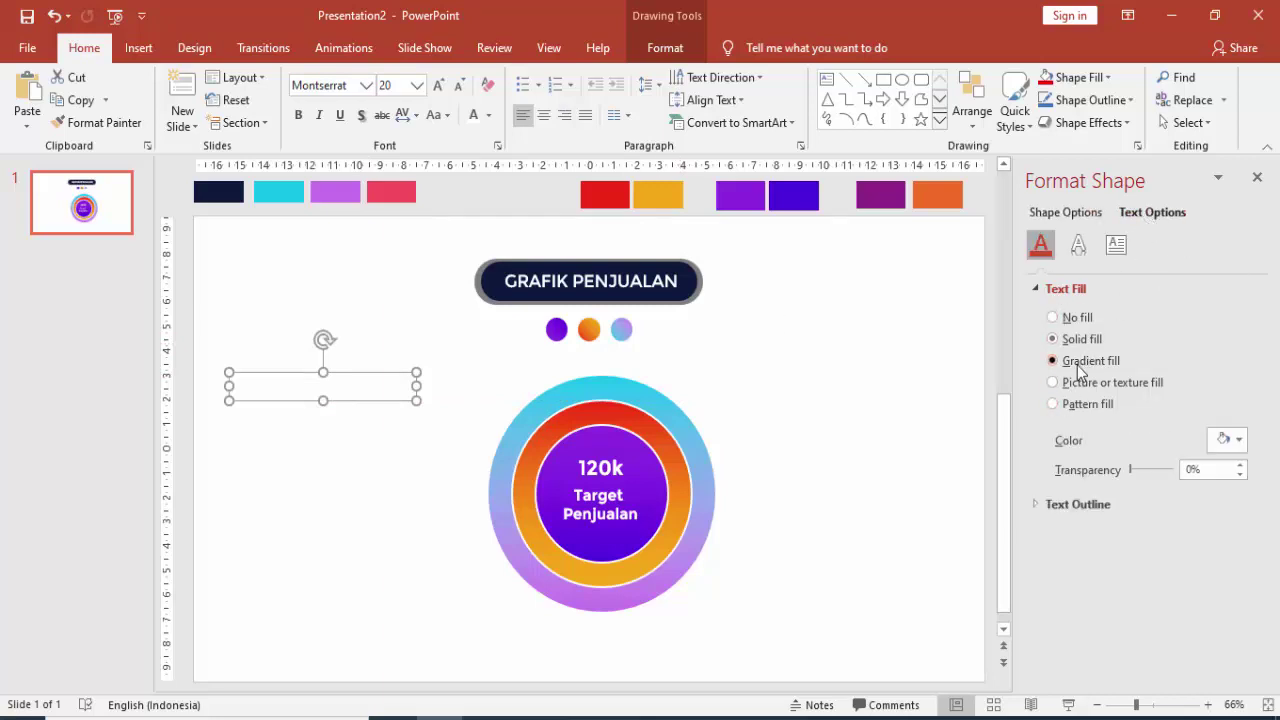
click(1078, 368)
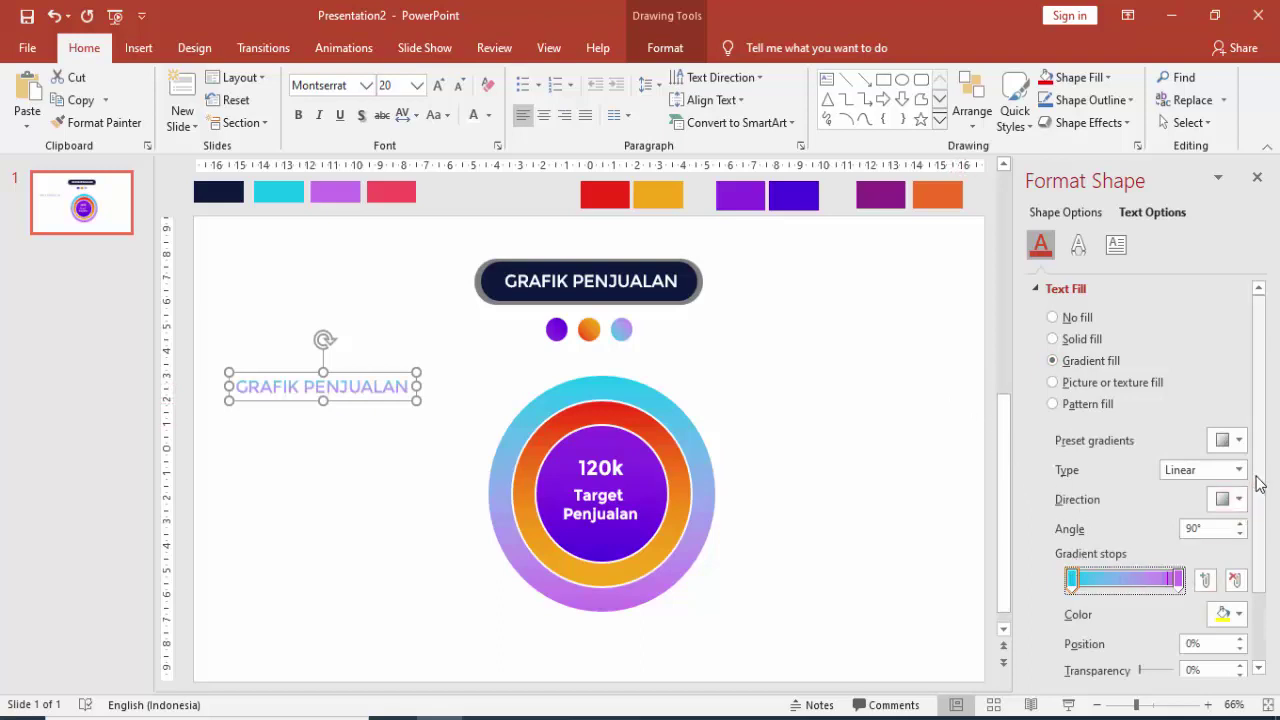
drag(1260, 486, 1262, 575)
click(1238, 526)
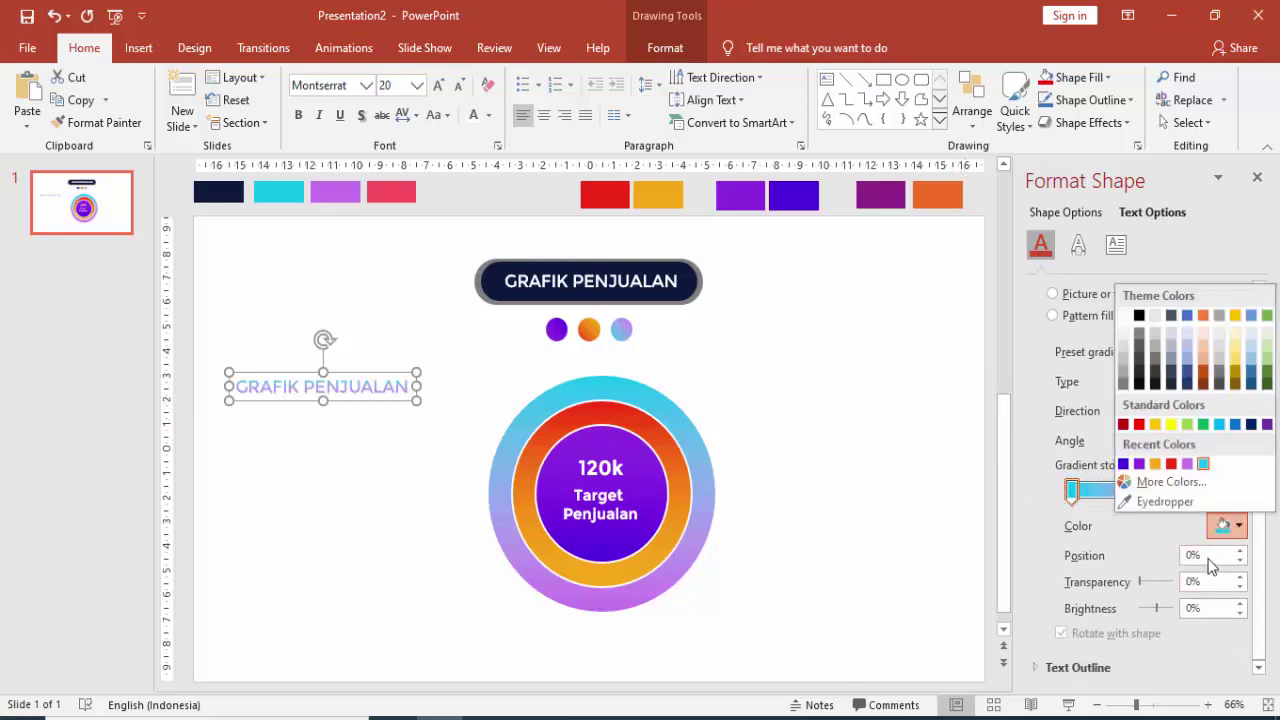
click(1187, 463)
click(1180, 489)
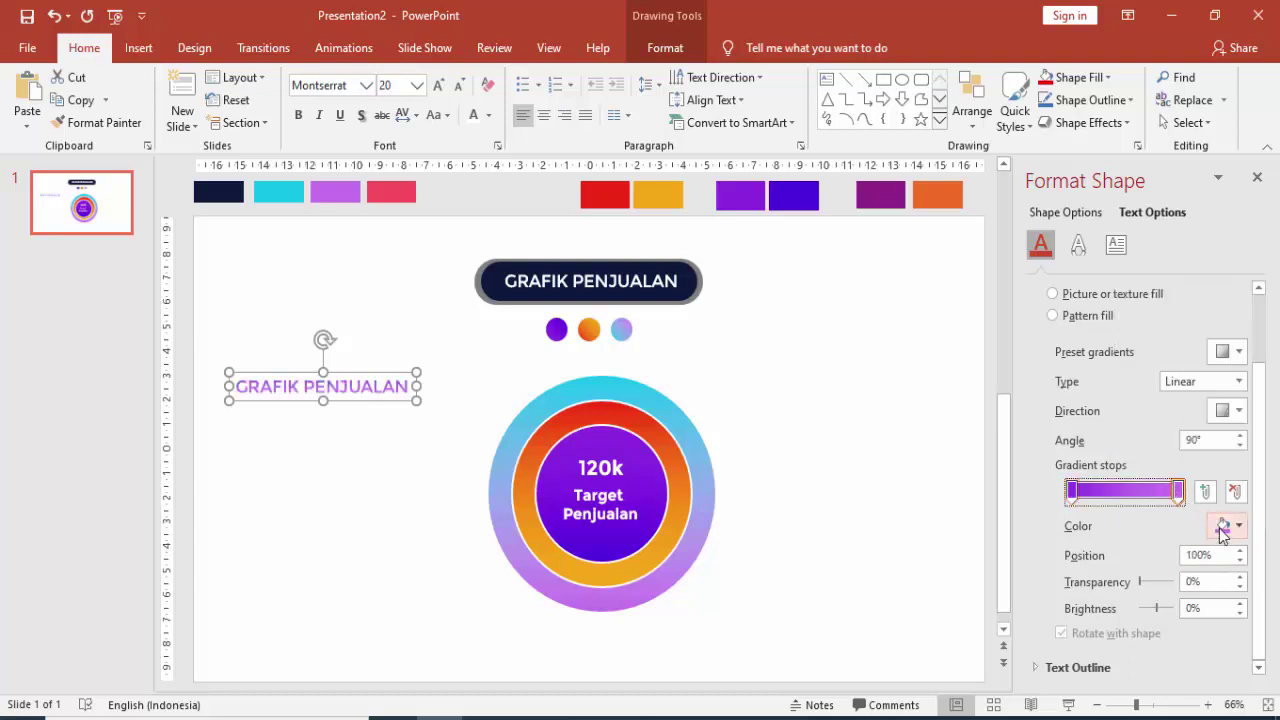
click(1226, 527)
click(1139, 463)
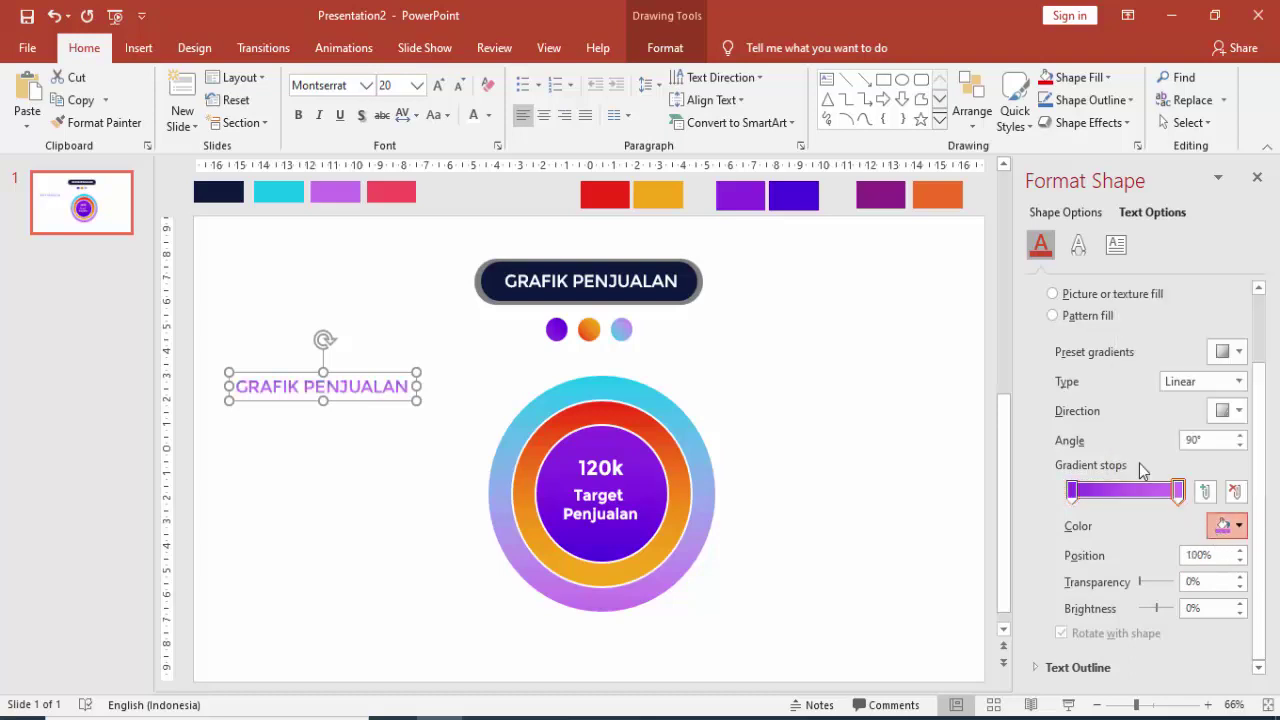
click(465, 423)
scroll(462, 421, down, 2)
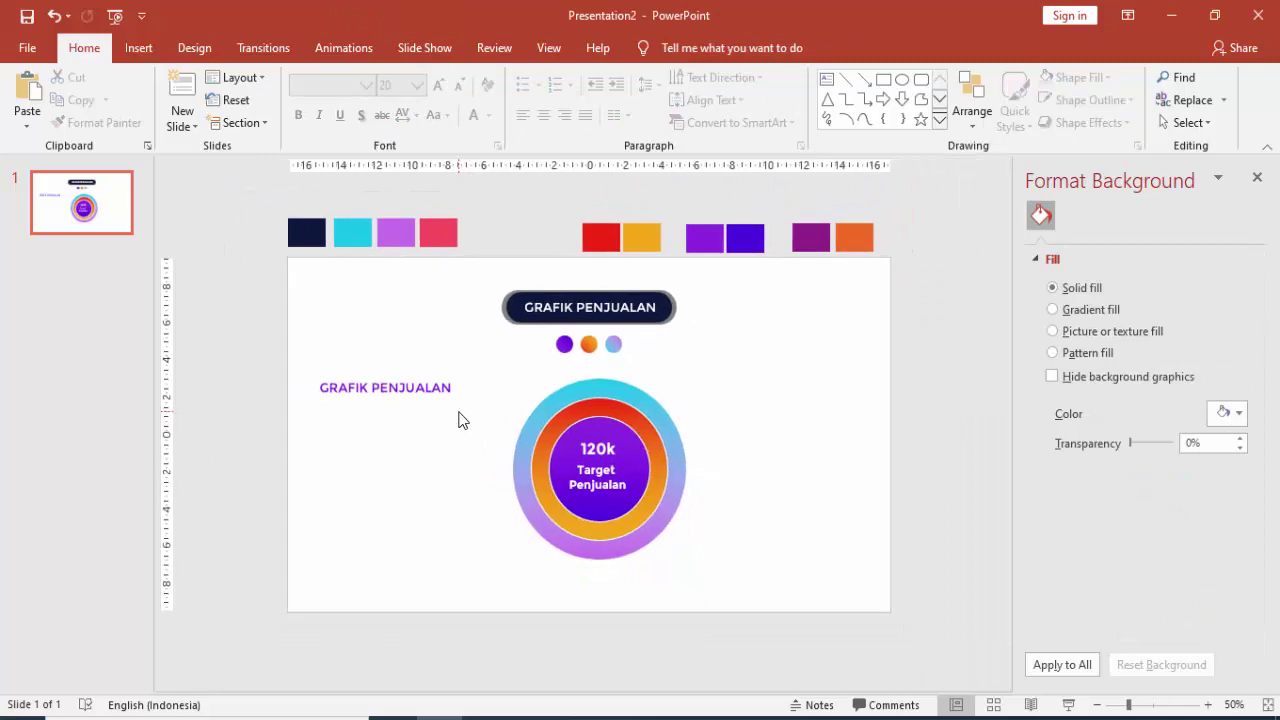
Step: Make the left-side copy bold at 24 pt and nudge it slightly up-left
click(402, 400)
click(417, 390)
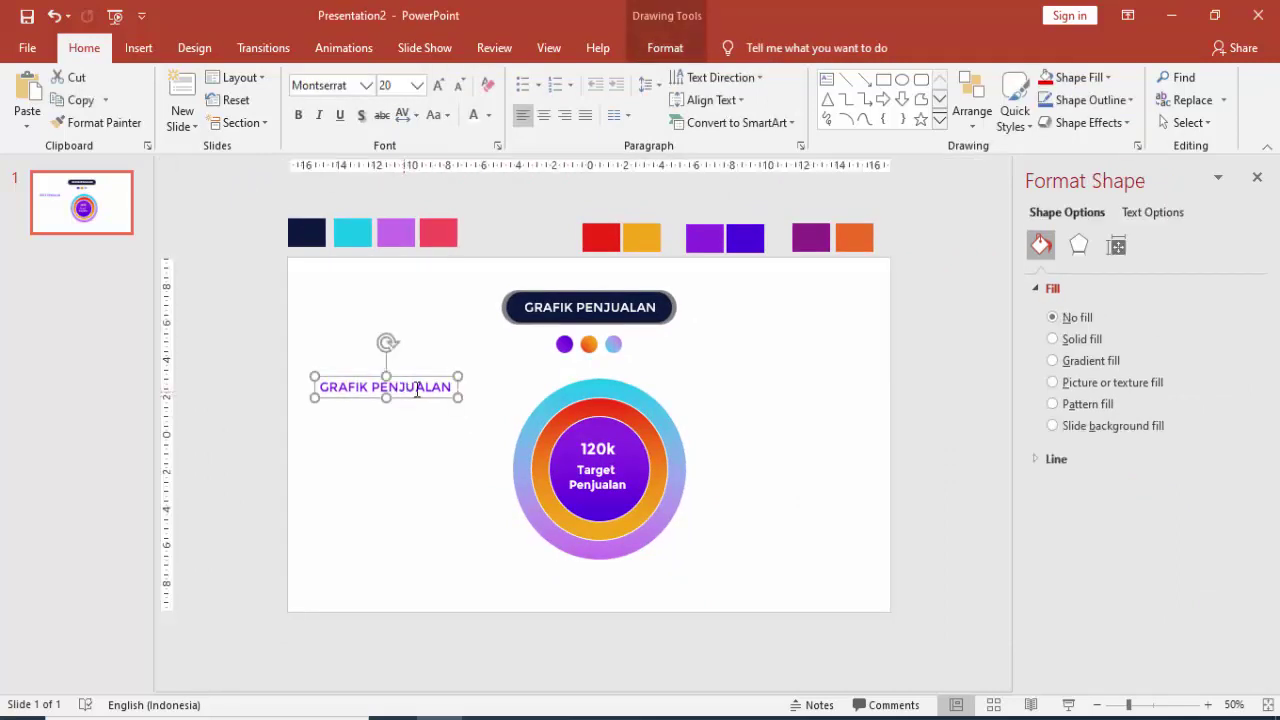
click(299, 119)
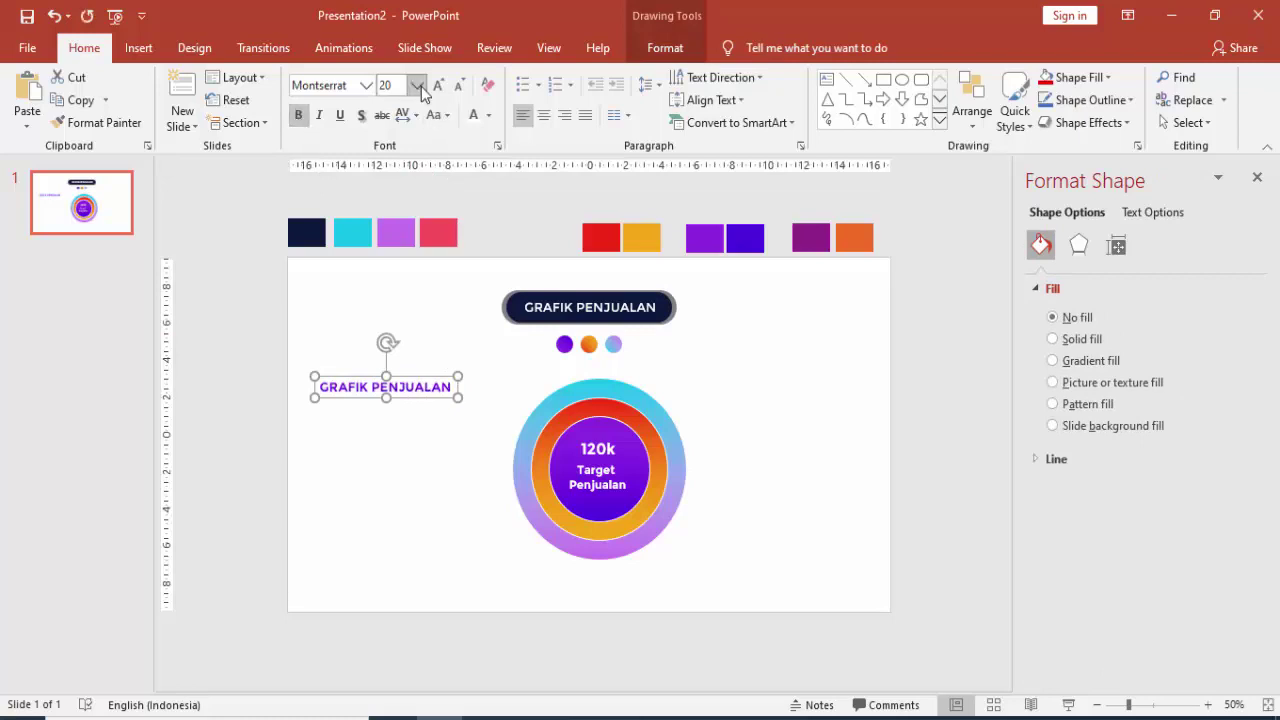
click(417, 85)
click(394, 294)
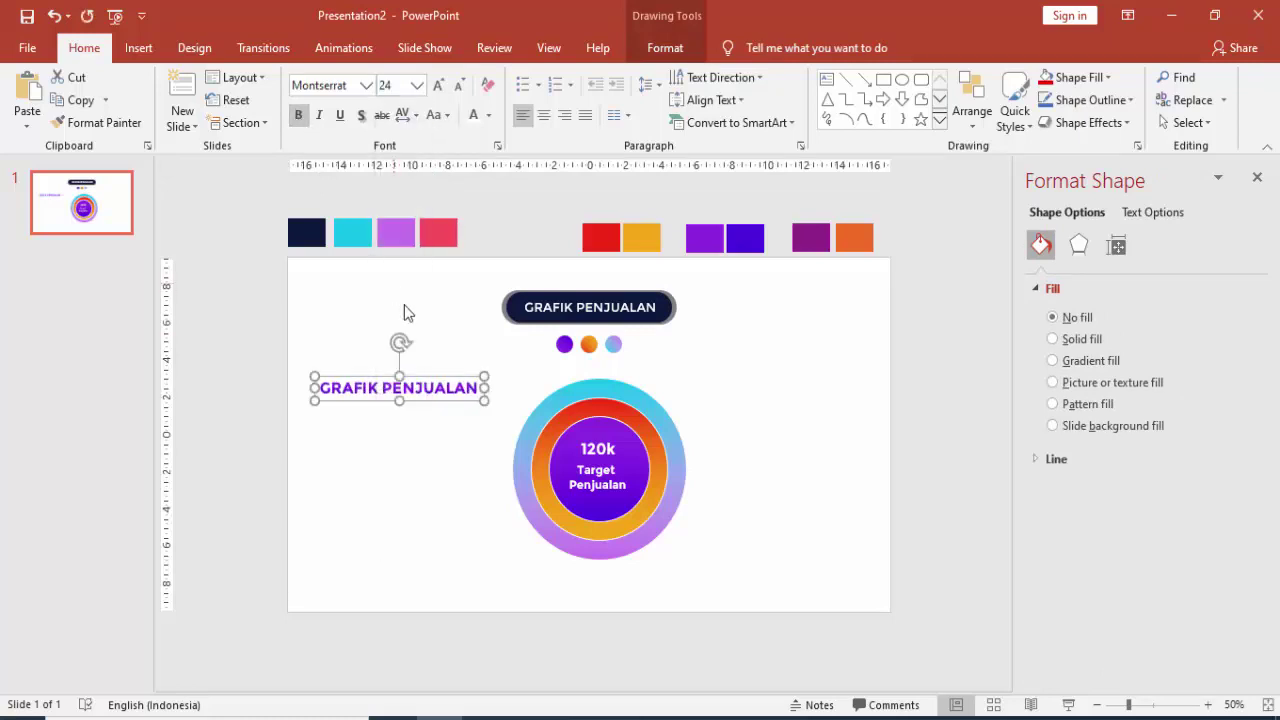
drag(415, 373, 412, 362)
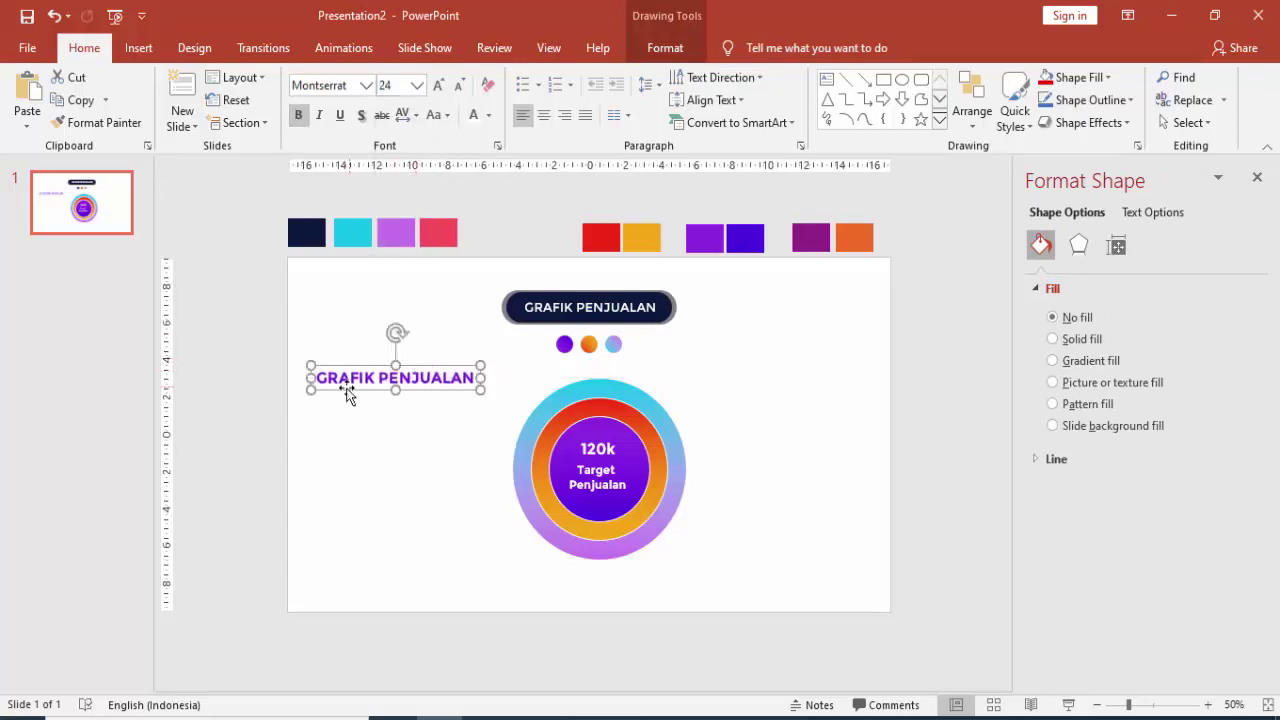
Step: Replace the GRAFIK PENJUALAN text with 'PASAR SEPEDA MOTOR'
drag(319, 374, 477, 377)
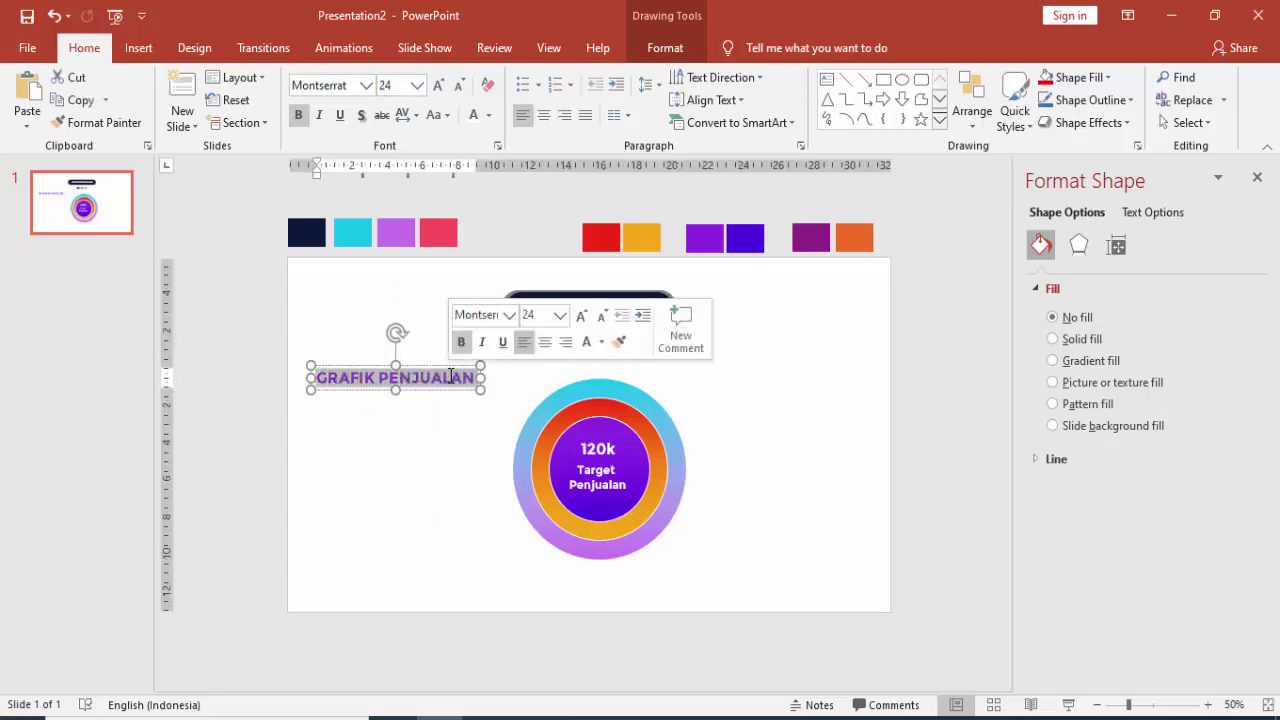
text(penjualan)
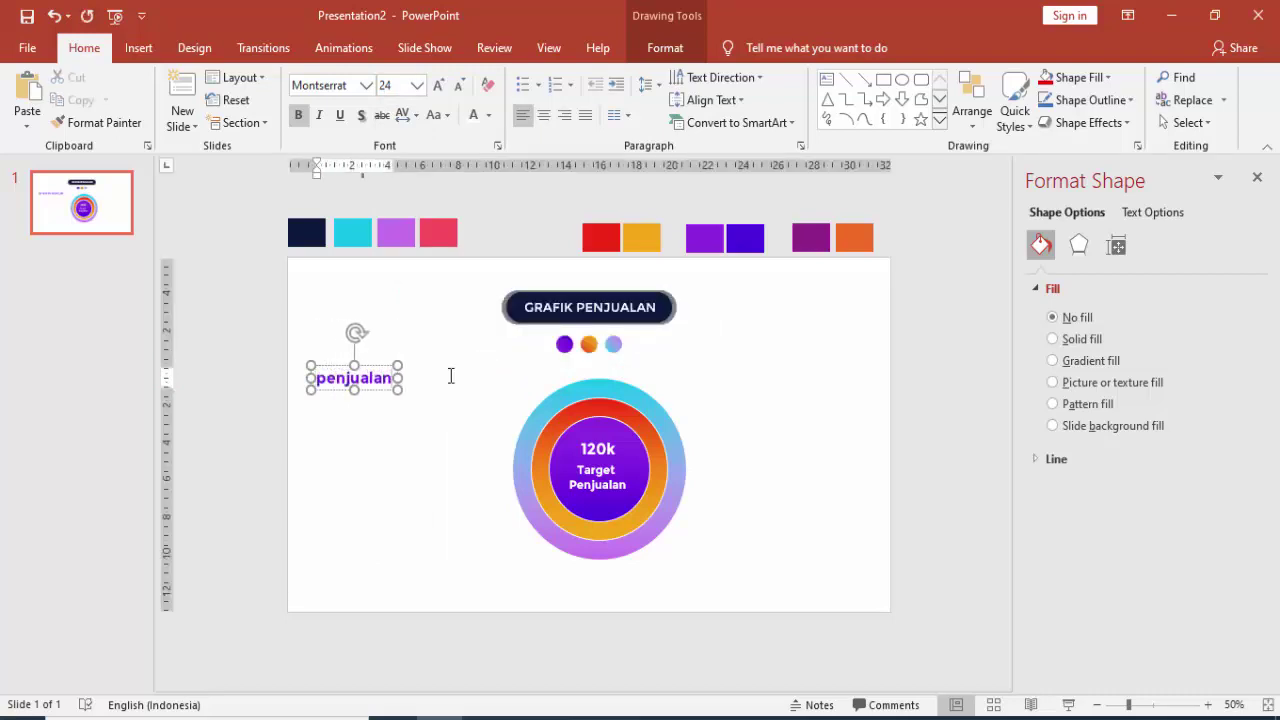
key(BackSpace)
key(BackSpace)
key(BackSpace)
key(BackSpace)
key(BackSpace)
key(BackSpace)
key(BackSpace)
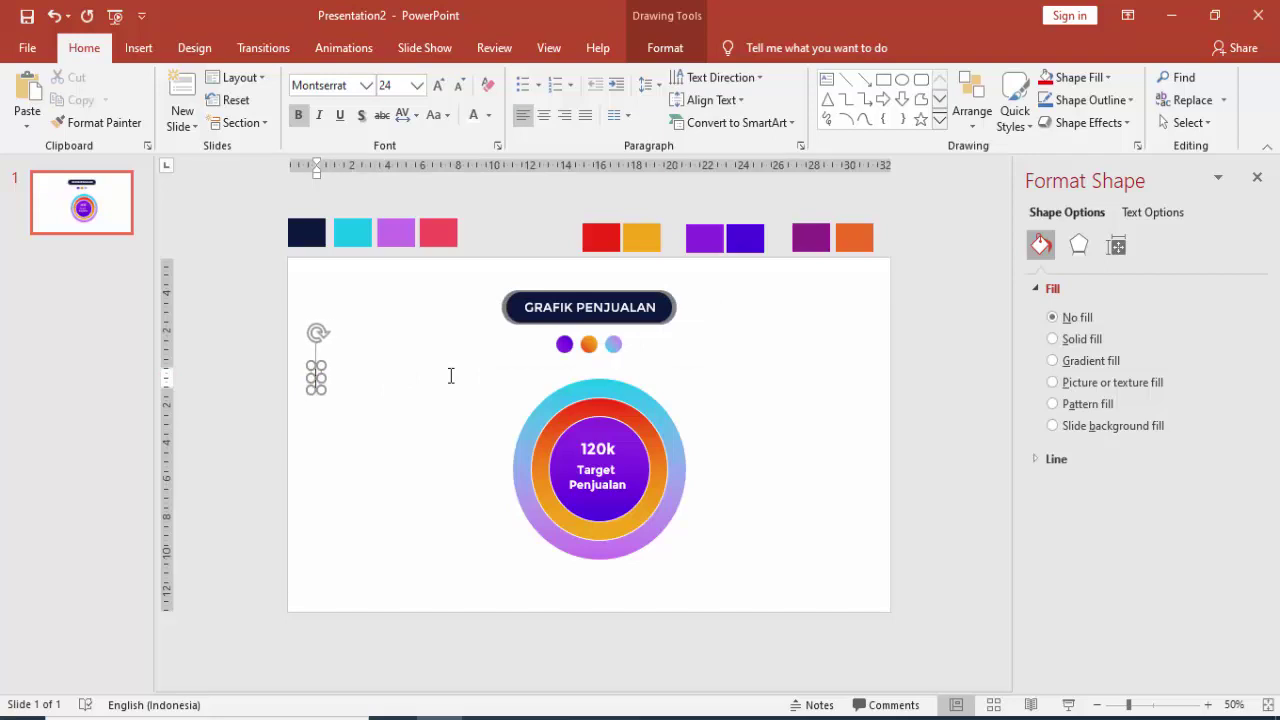
text(PASAR)
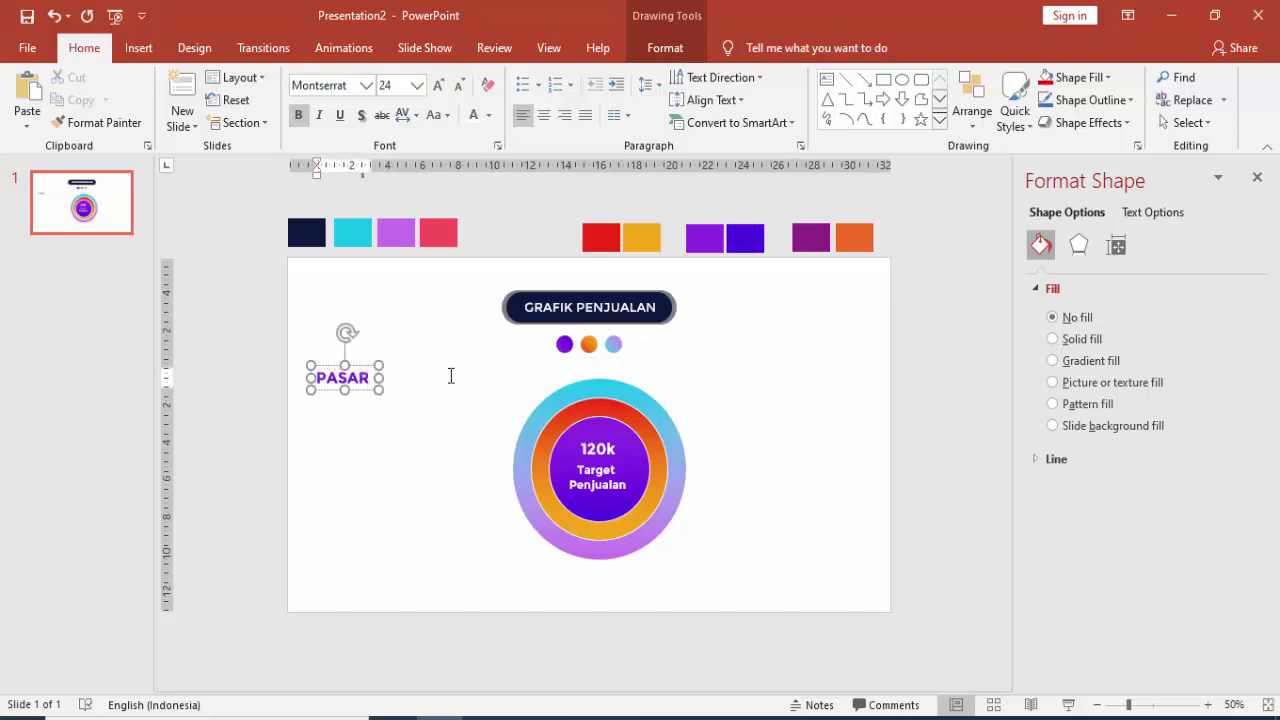
text( SEPEDA M)
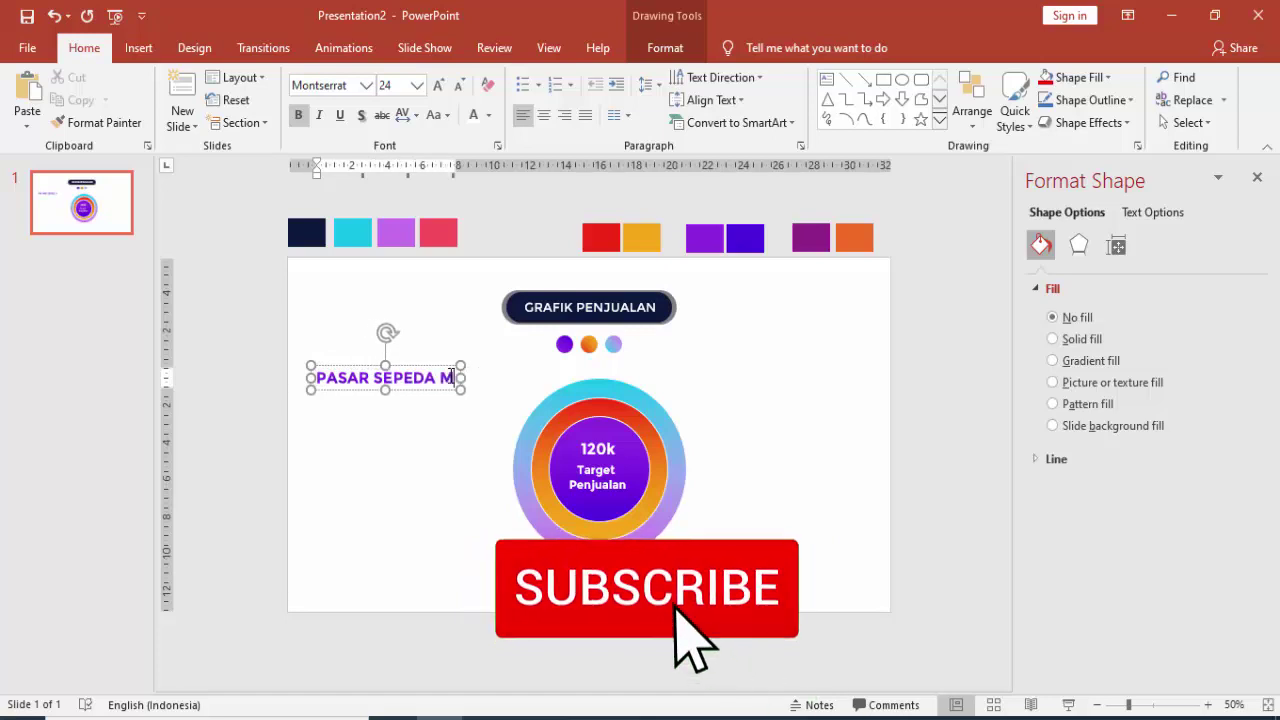
text(OTOR)
click(449, 351)
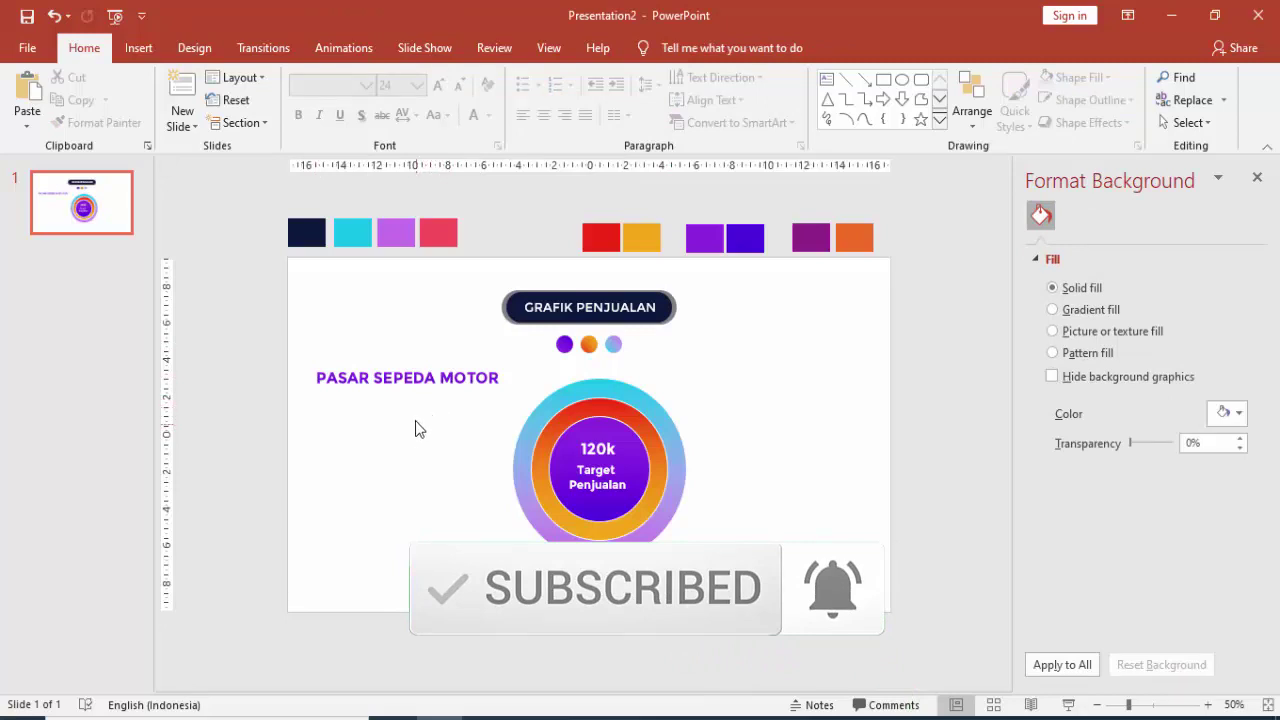
Step: Insert a bold '3,5 JUTA' text box just below the PASAR SEPEDA MOTOR heading
click(138, 48)
click(723, 108)
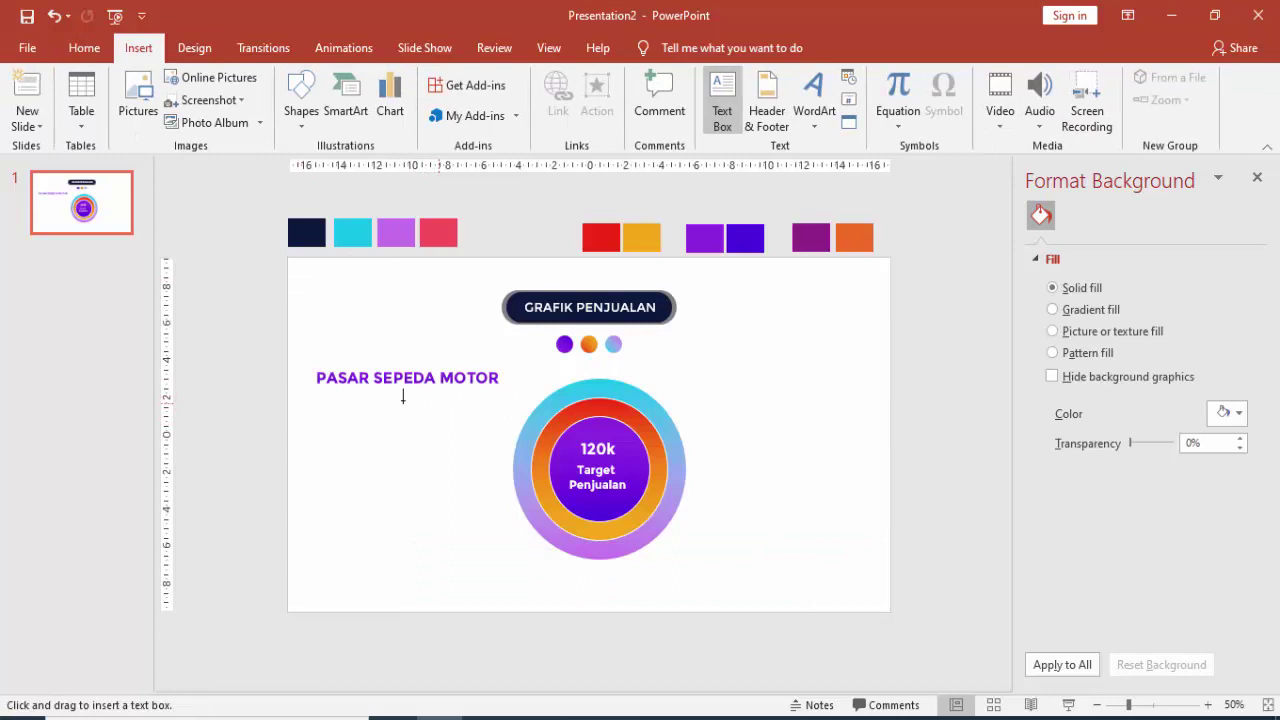
click(343, 460)
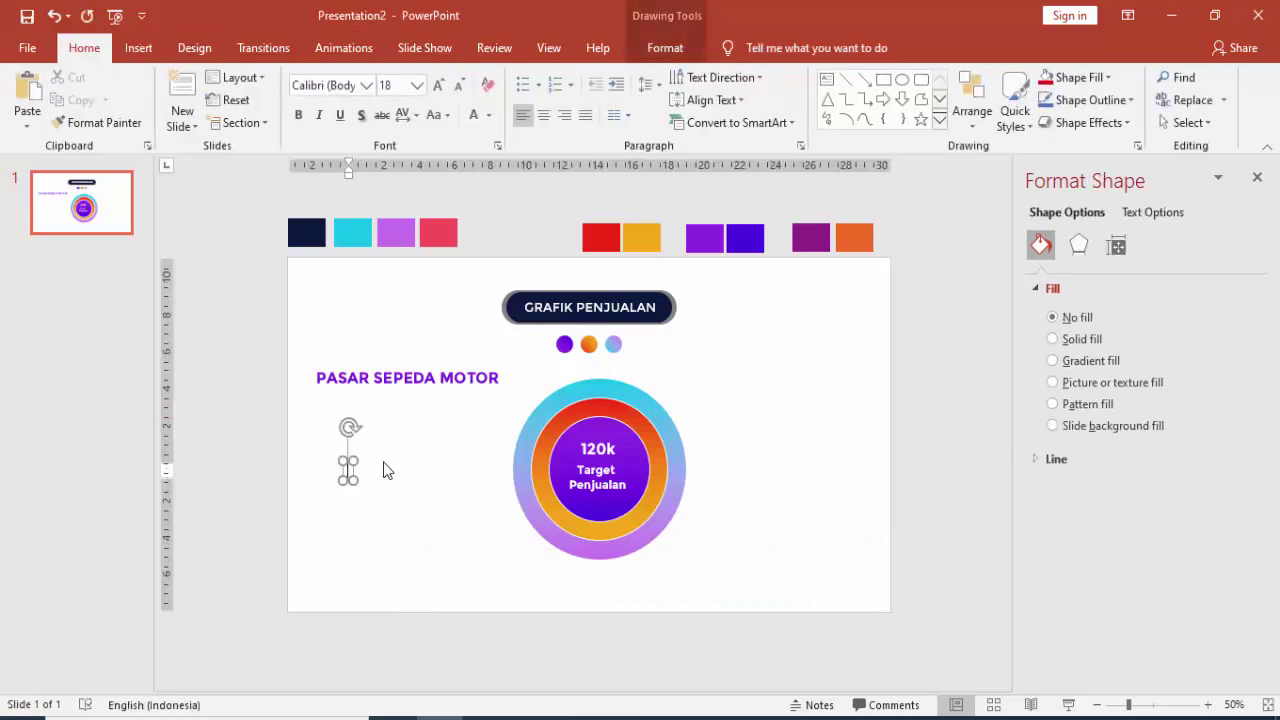
text(3)
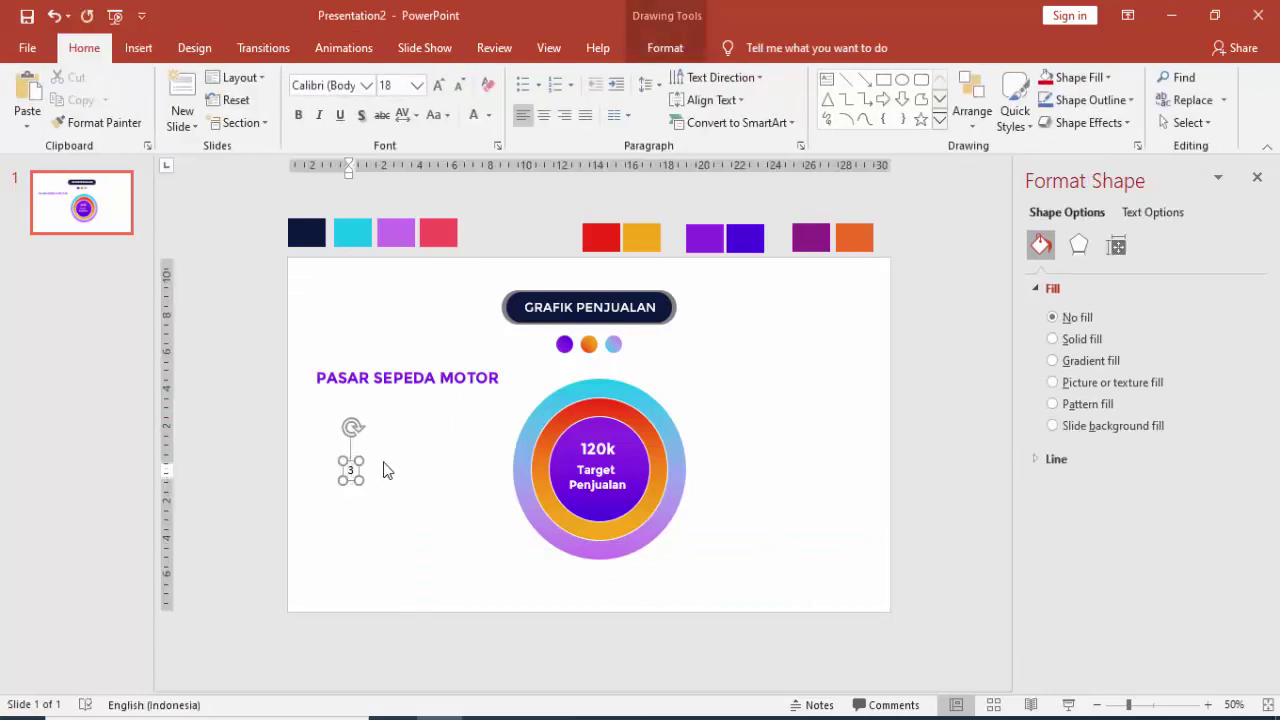
text(.5)
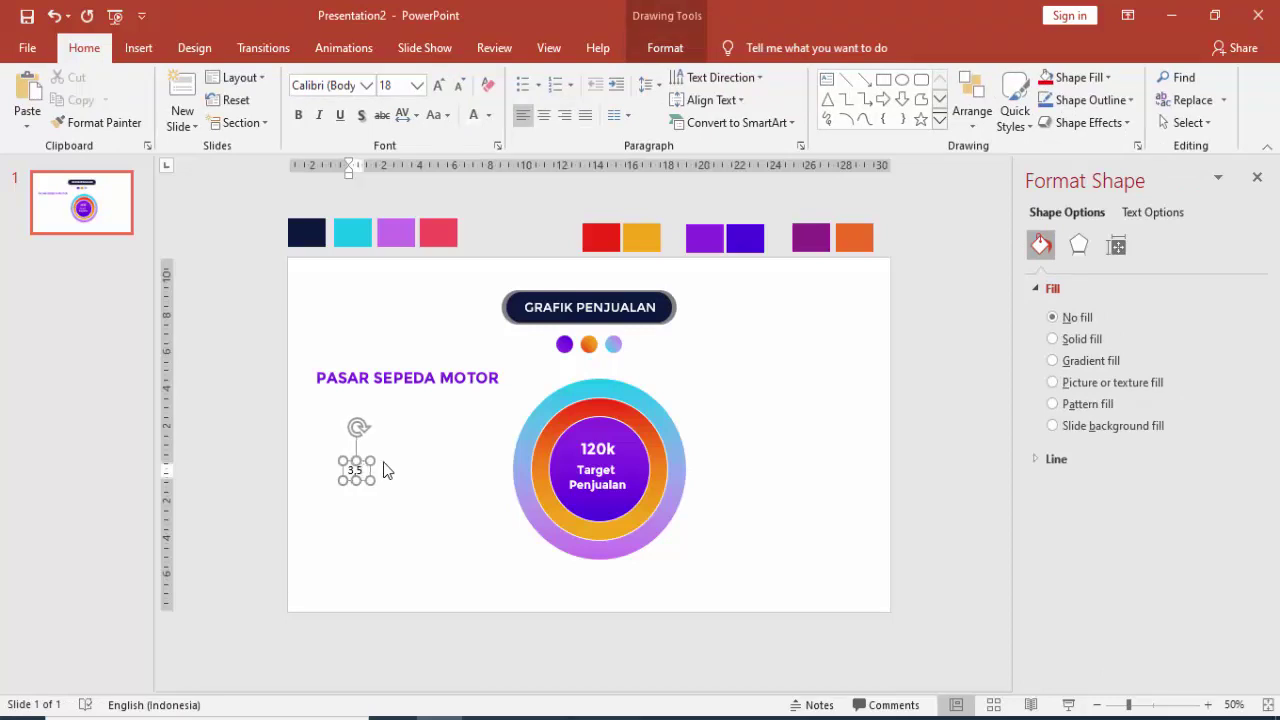
text( JU)
text(TA)
click(437, 459)
click(380, 459)
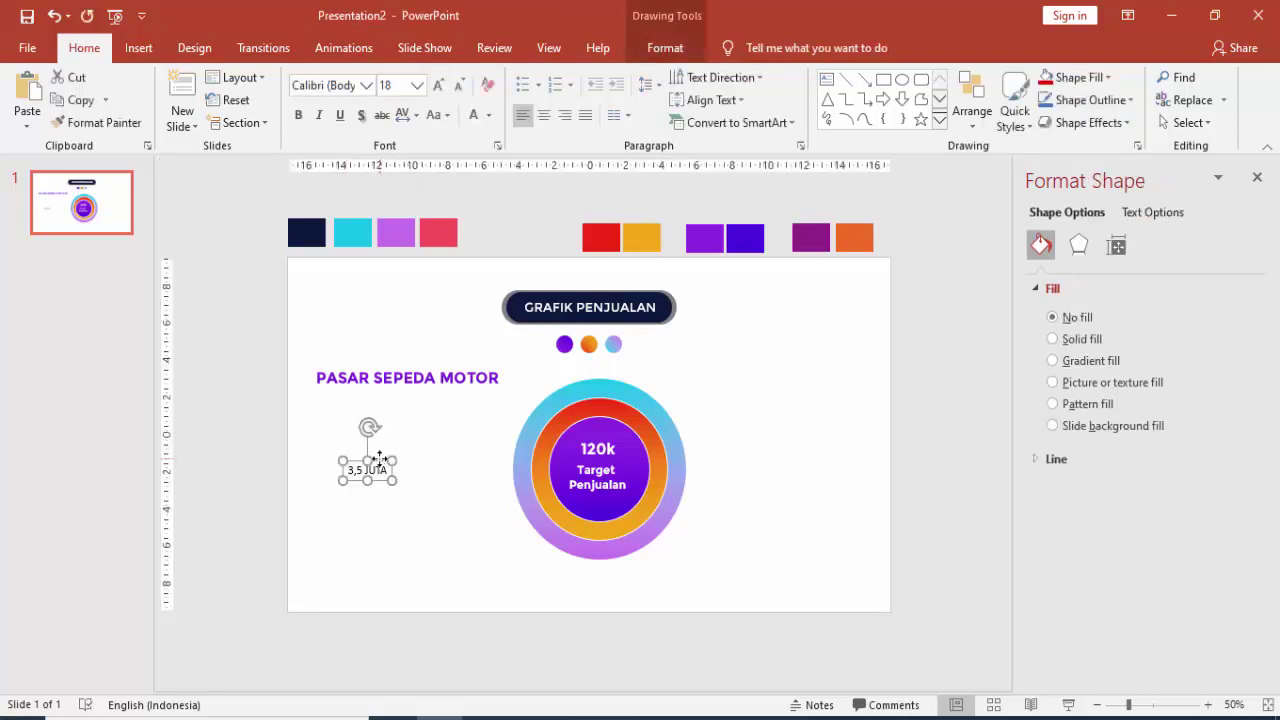
click(297, 118)
click(451, 390)
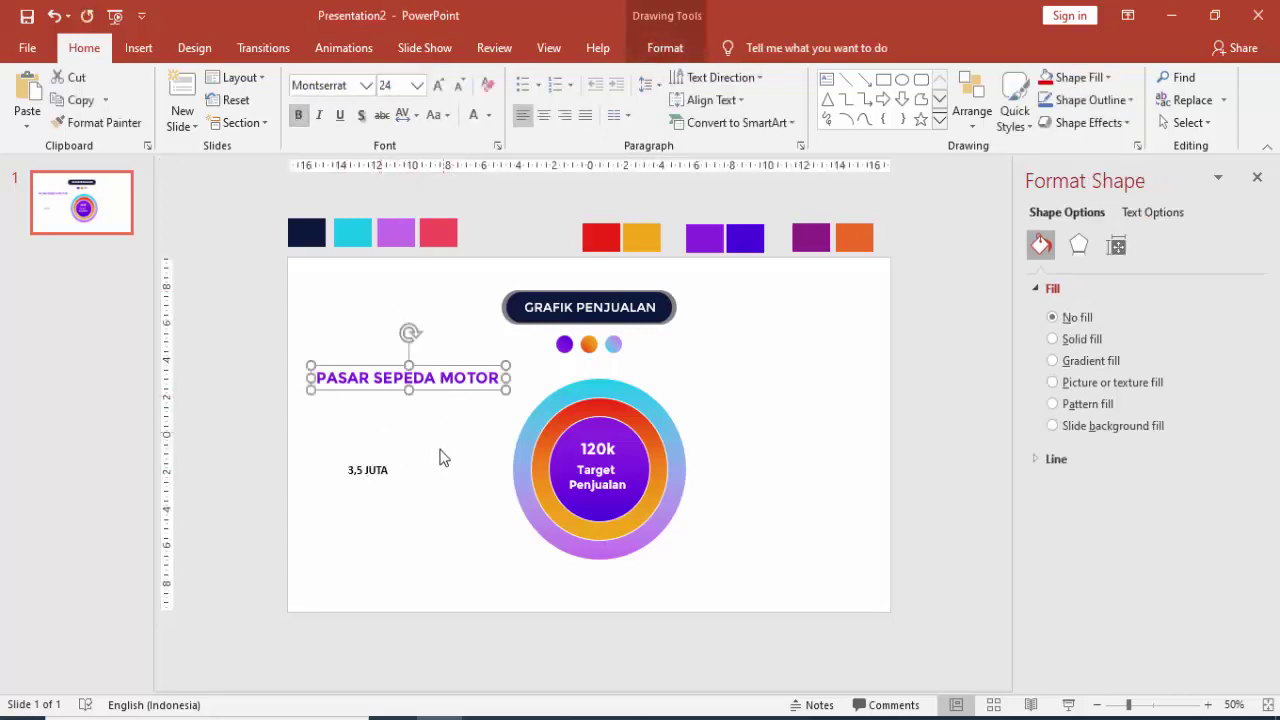
click(440, 454)
click(722, 105)
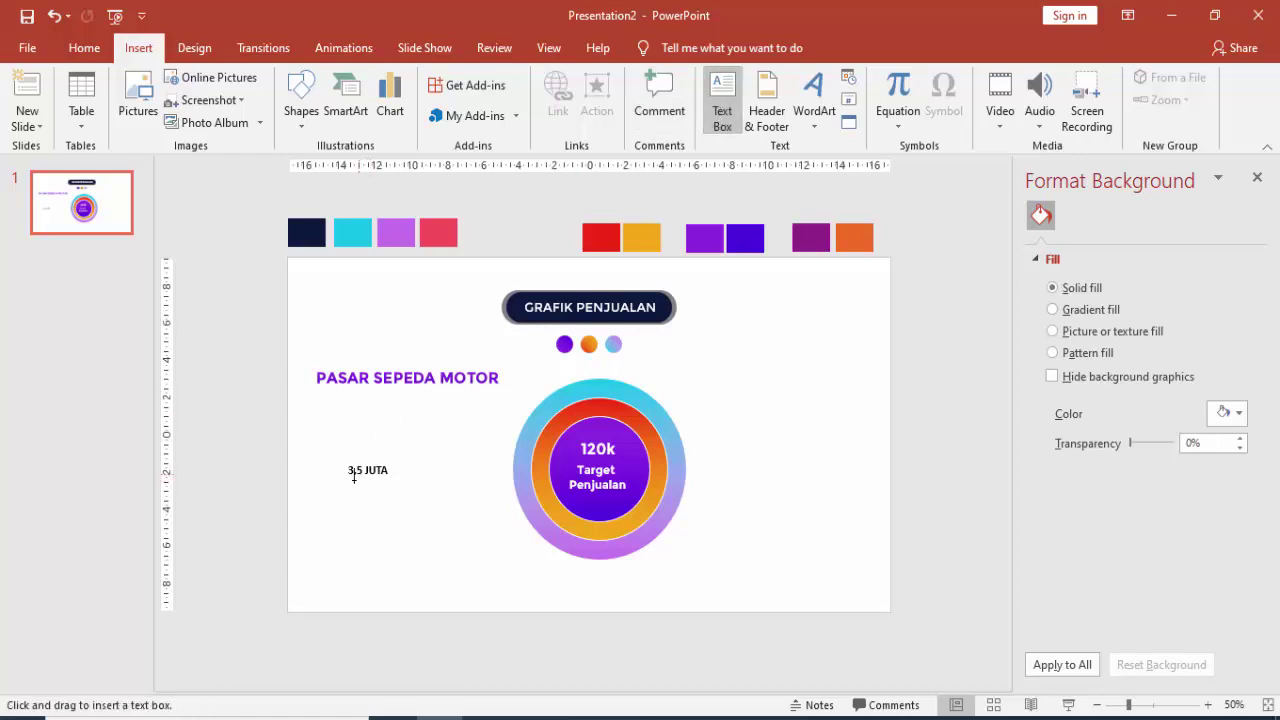
Step: Add a text box below 3,5 JUTA with =() placeholder text, trimmed to one paragraph
mouse_move(344, 495)
mouse_down()
mouse_move(478, 535)
mouse_move(425, 530)
mouse_up()
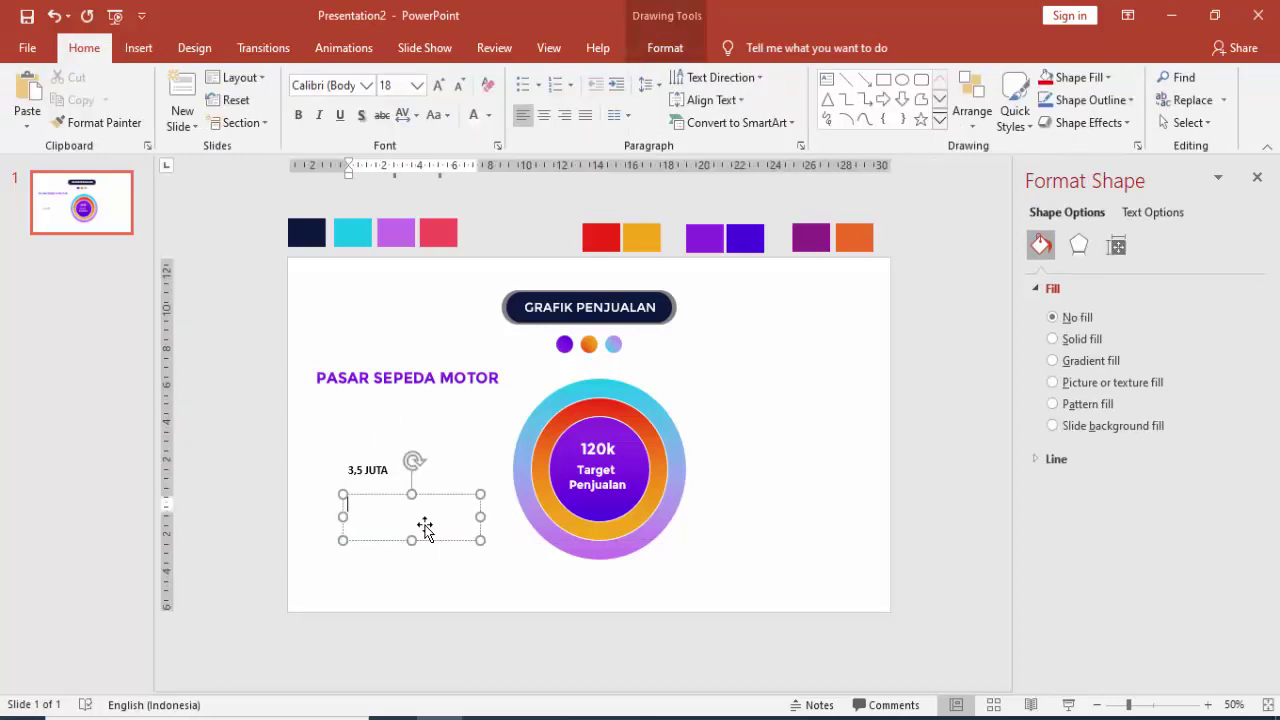
text(=R)
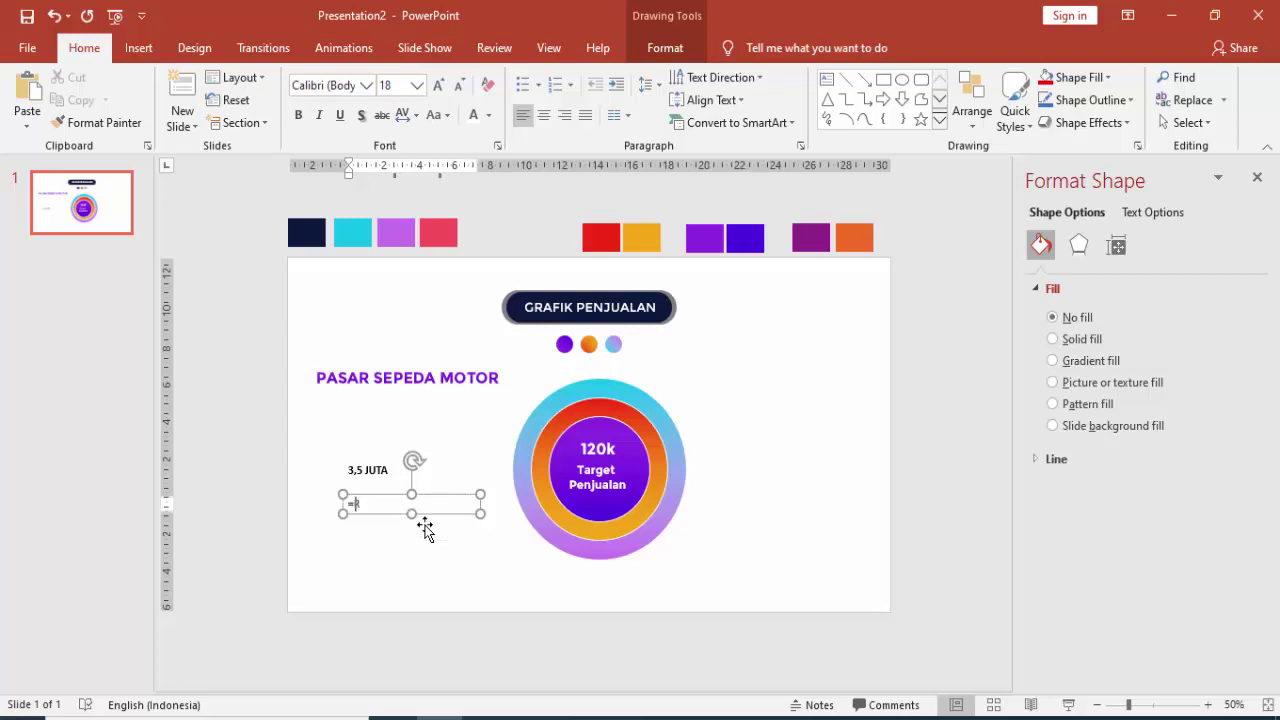
text(())
key(Return)
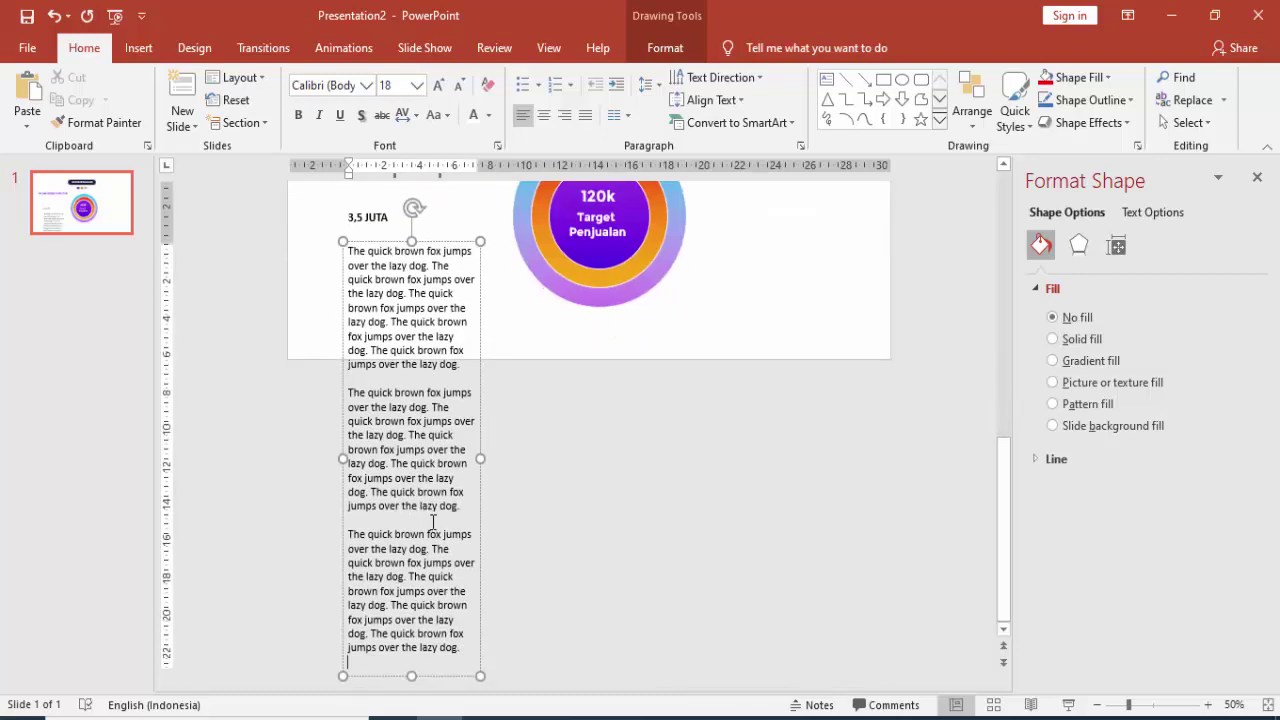
drag(463, 337, 486, 651)
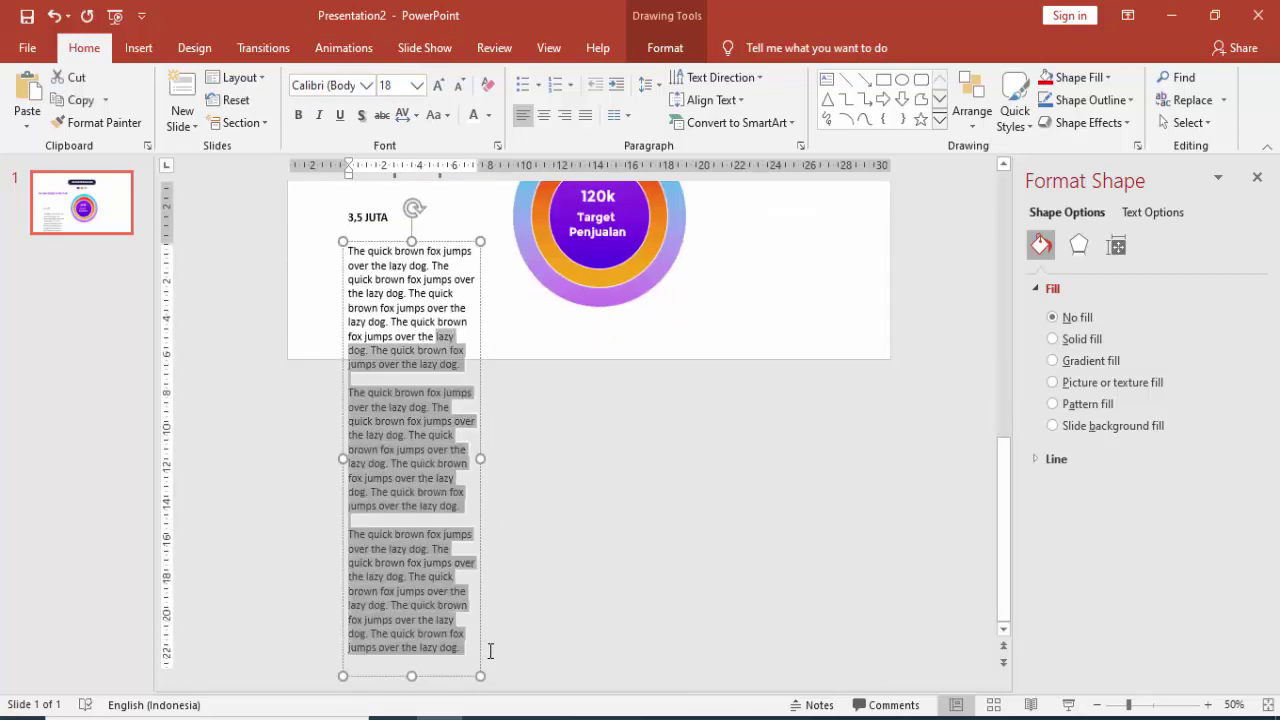
key(BackSpace)
Step: Format the paragraph as 12 pt Lato, right-aligned
click(479, 514)
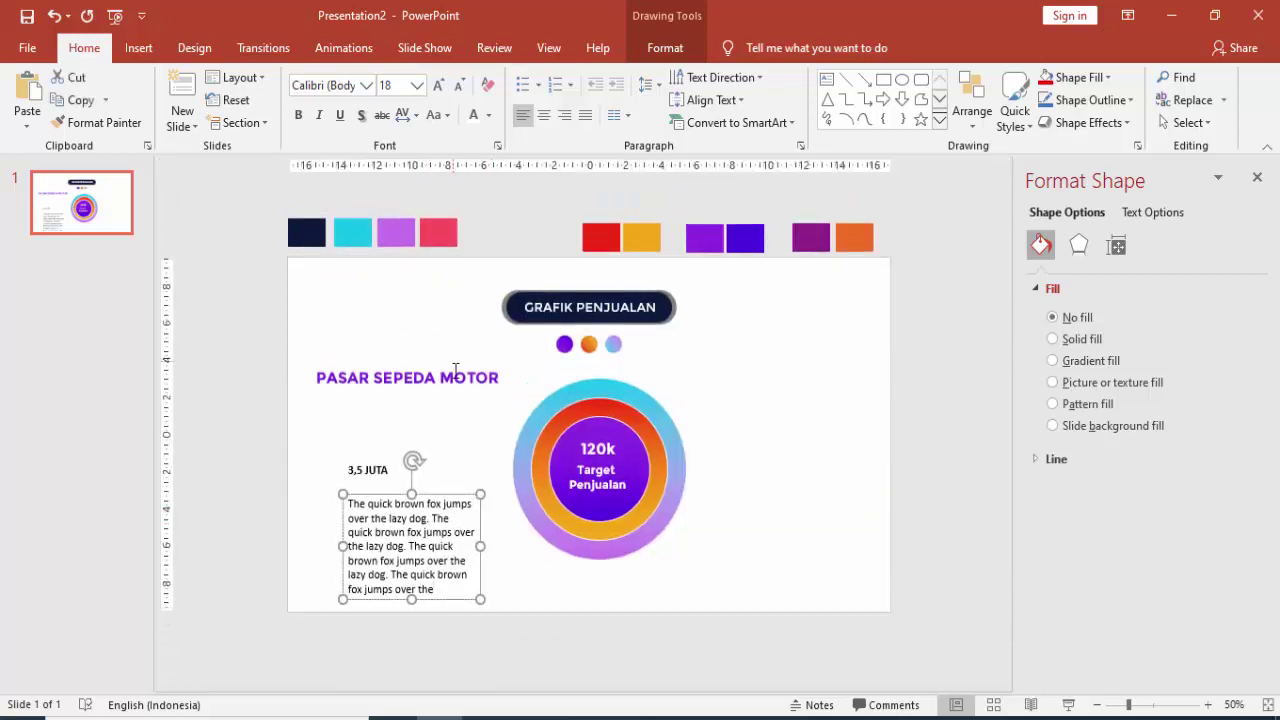
click(417, 86)
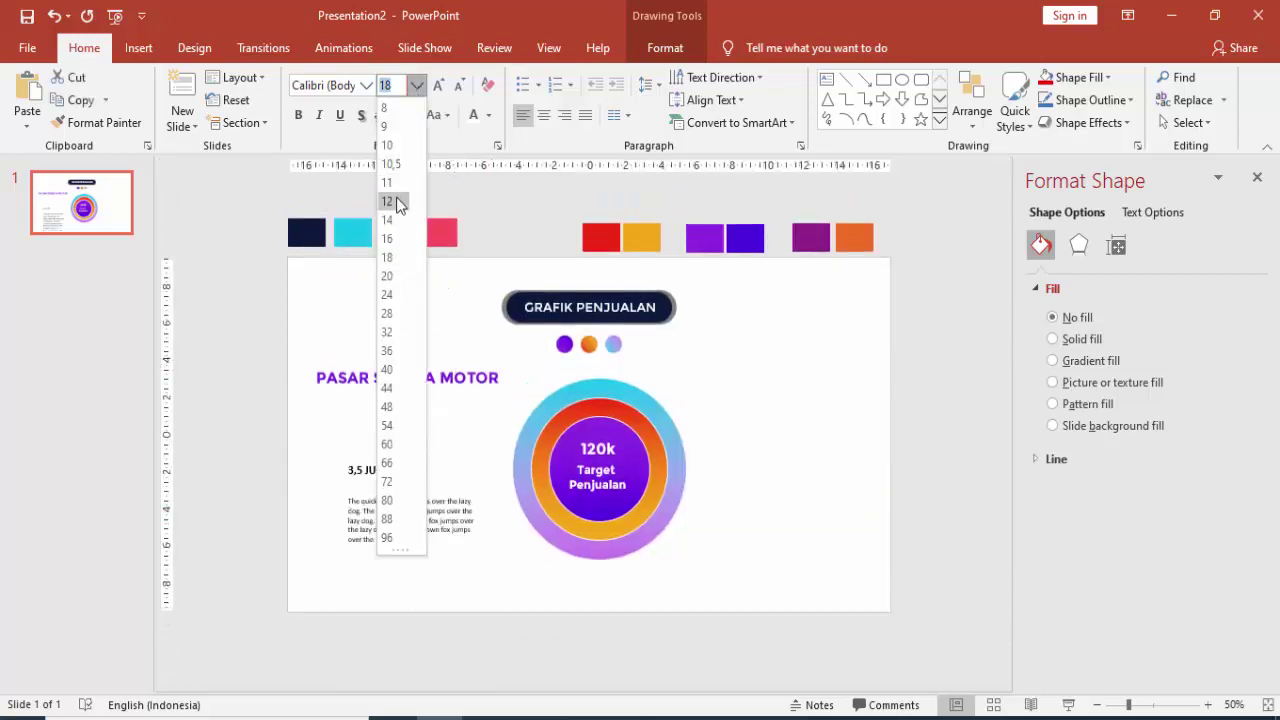
click(396, 197)
click(337, 87)
text(Lato)
key(Return)
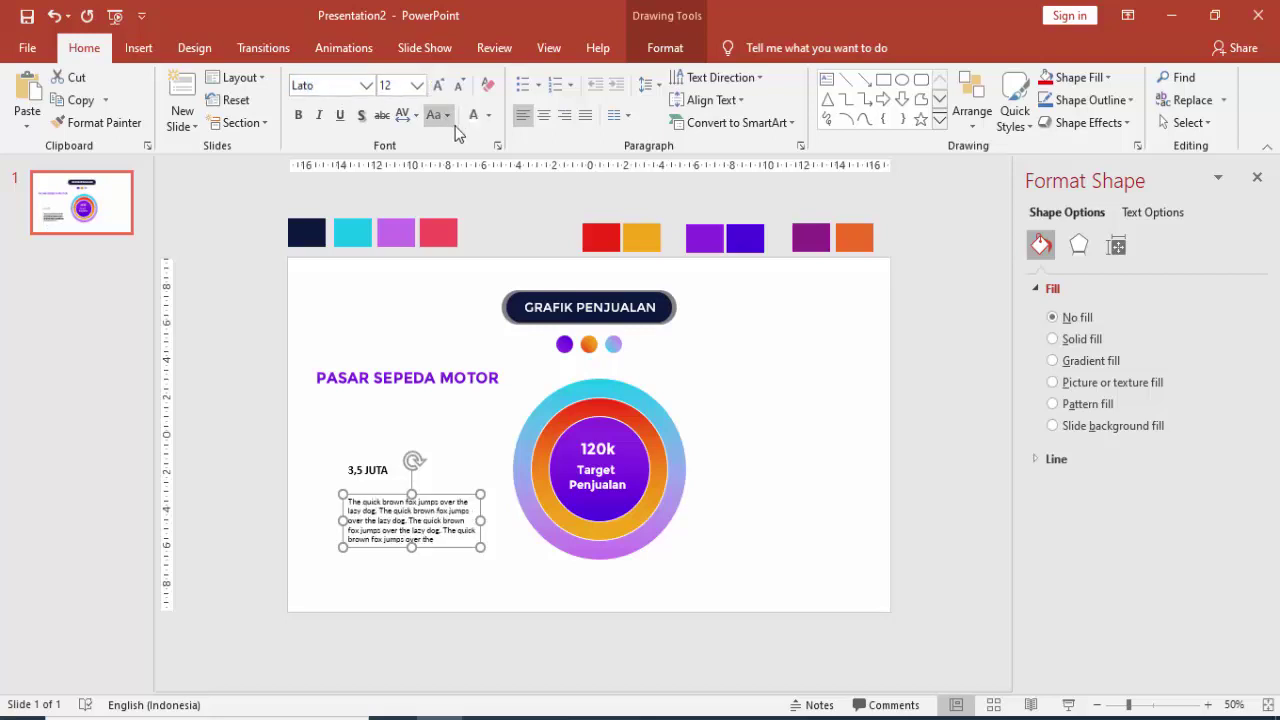
click(565, 116)
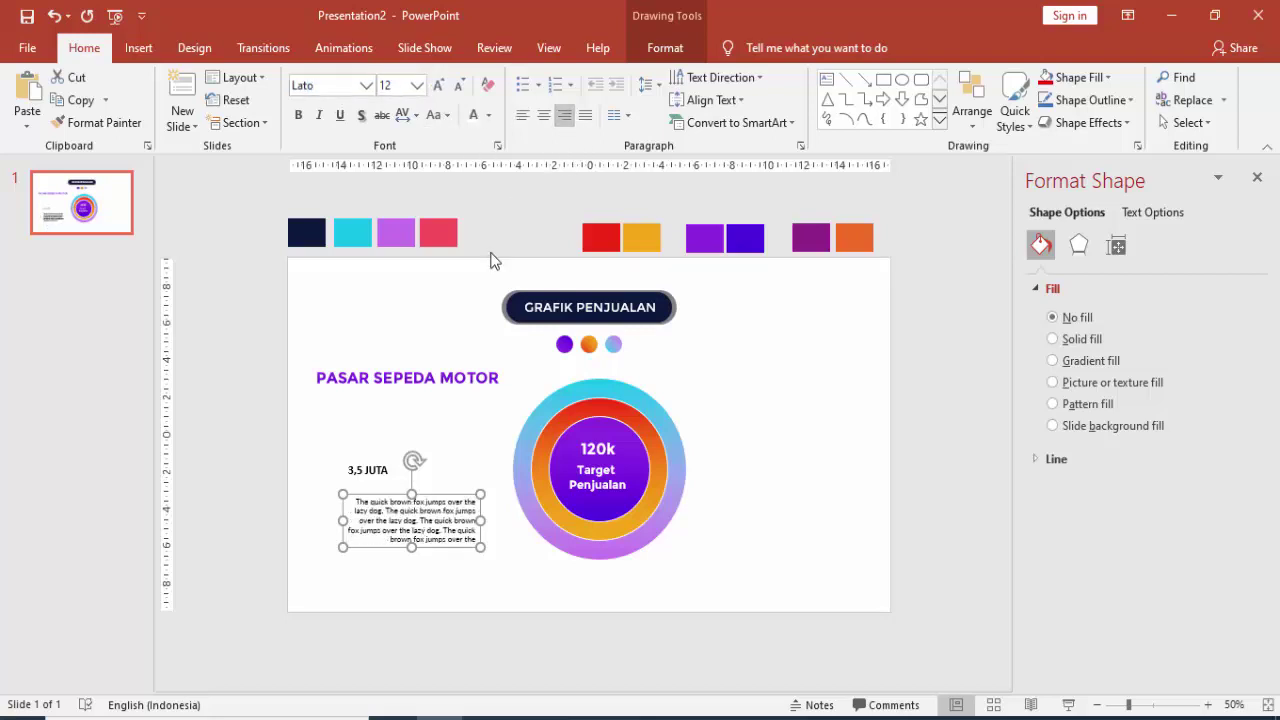
click(449, 487)
Step: Move the label above the paragraph and extend it to '3,5 JUTA UNIT/TAHUN', right-aligned
click(384, 462)
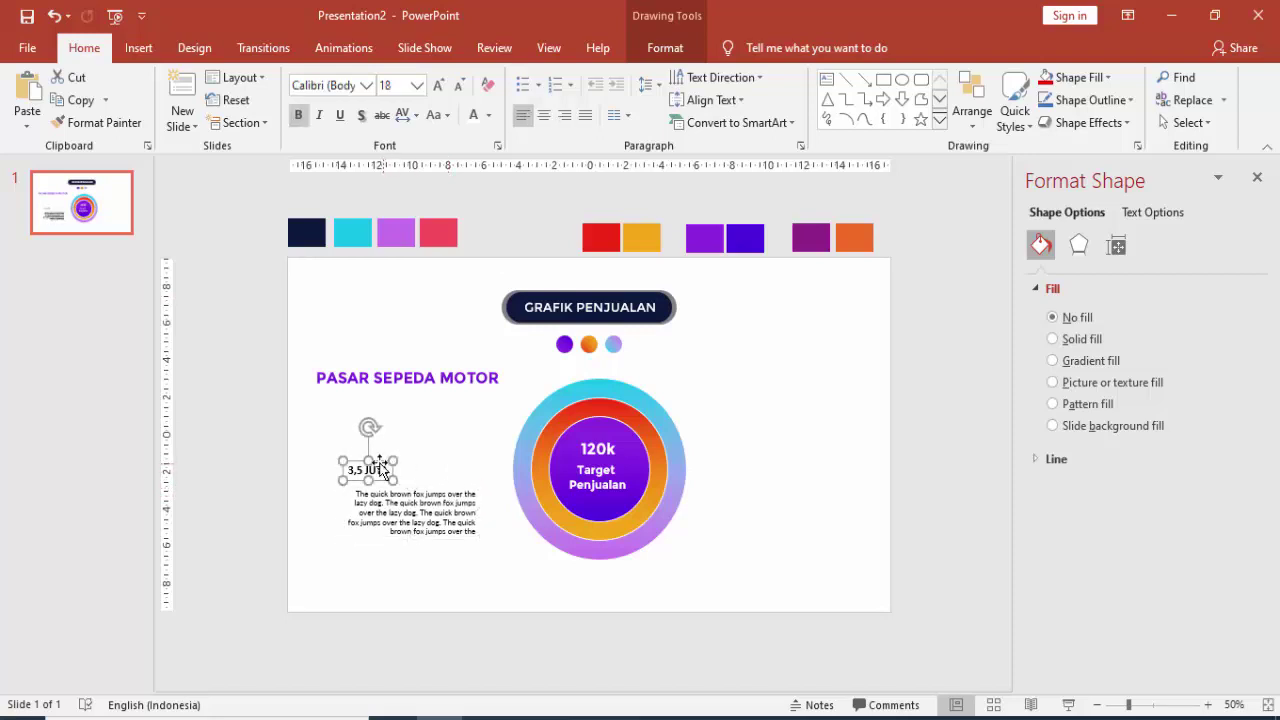
drag(384, 462, 466, 469)
click(490, 515)
click(474, 479)
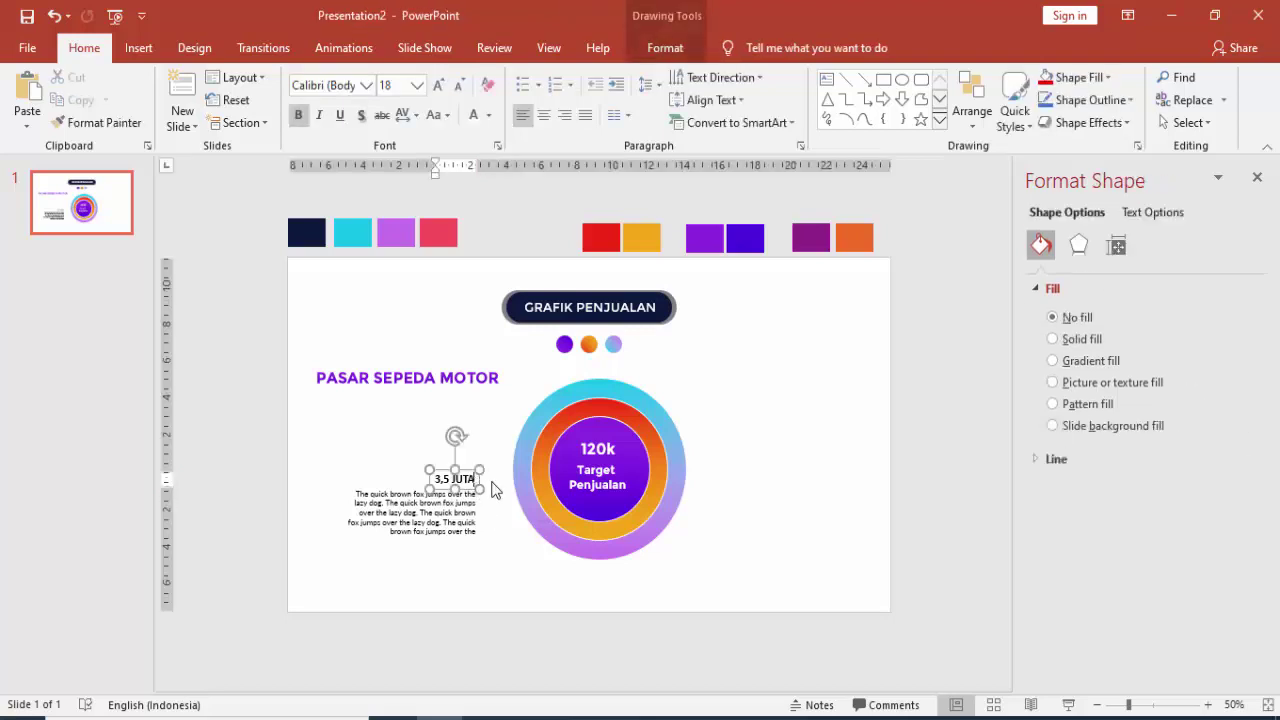
text(UNIT)
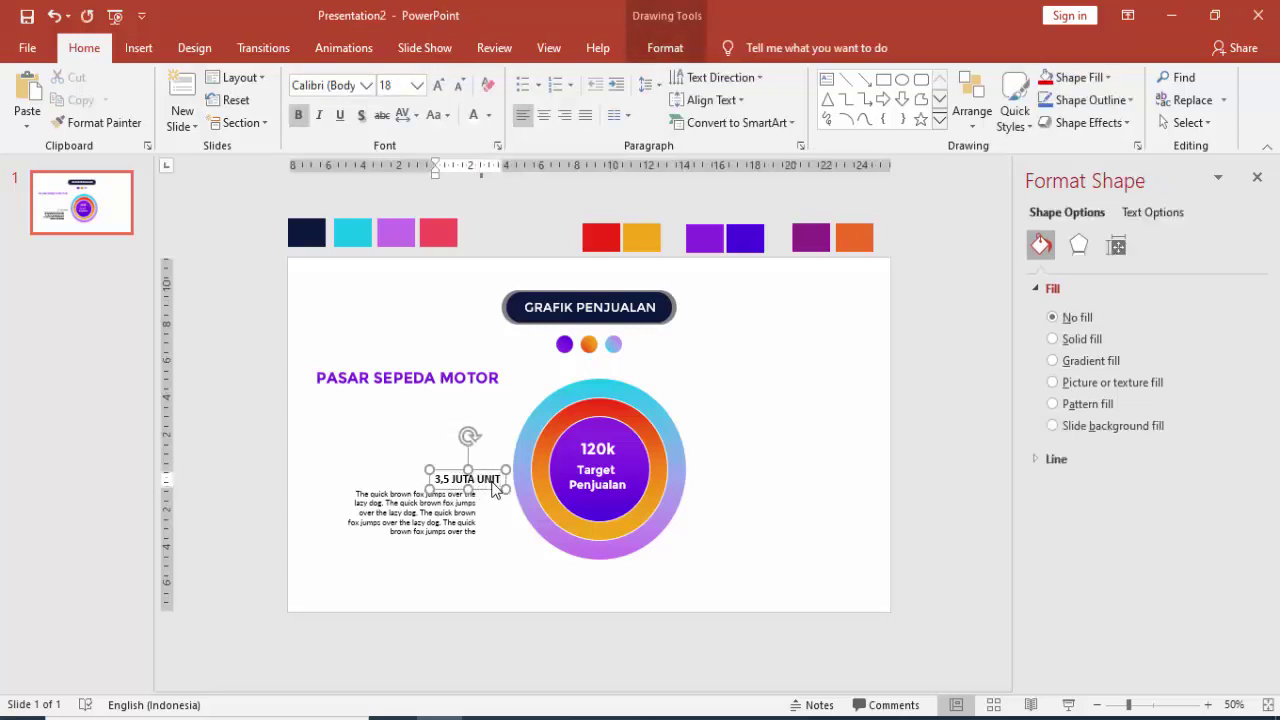
text(/TAHUN)
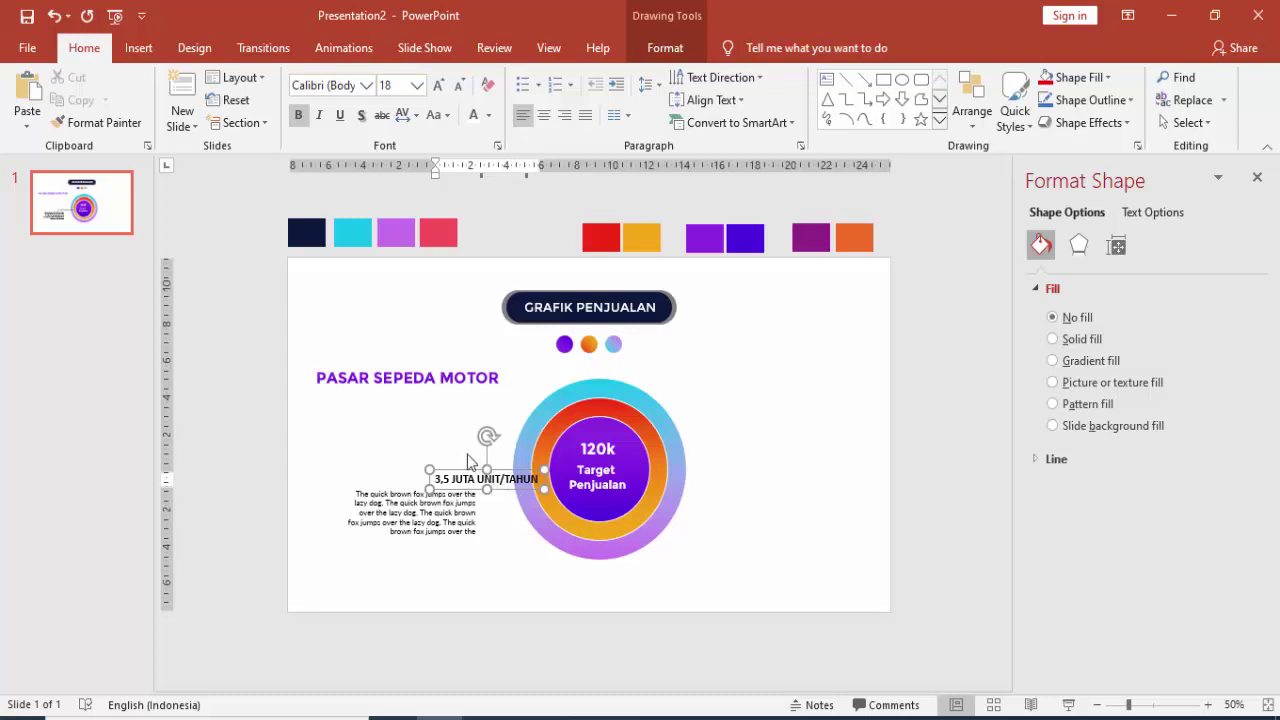
drag(462, 466, 400, 466)
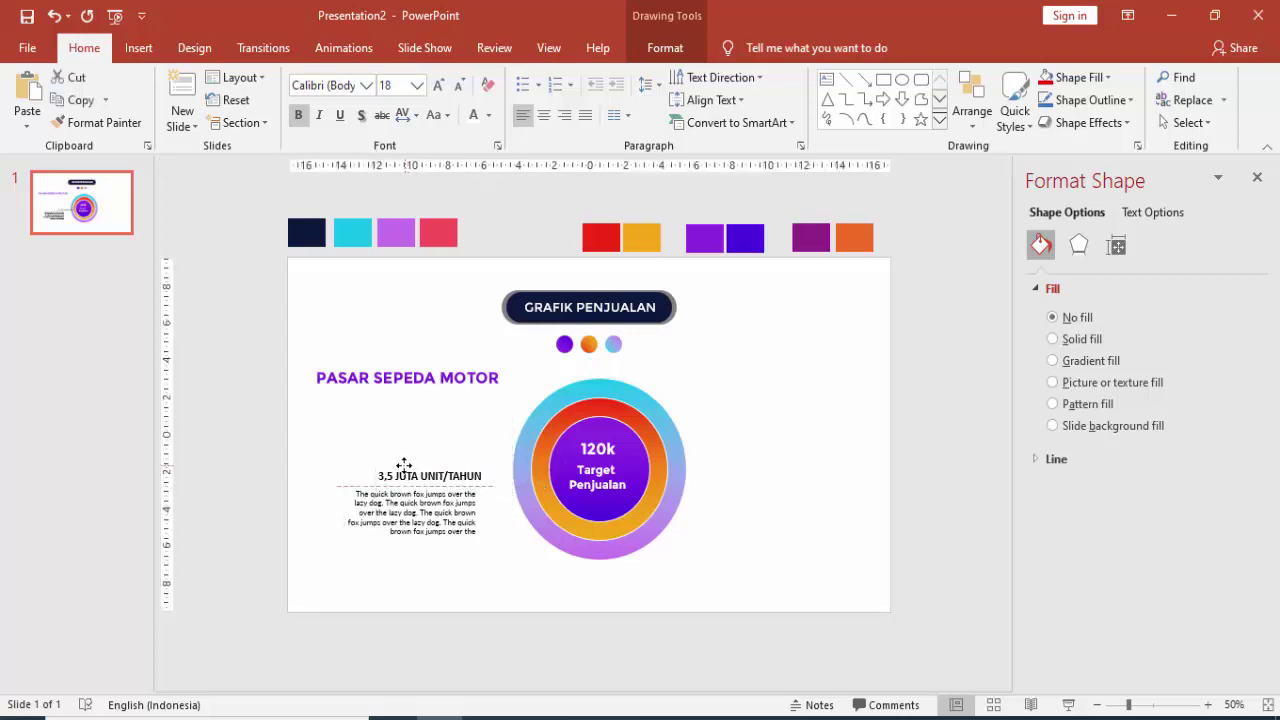
Step: Draw an elbow connector from the paragraph to the outer circle, 2 pt wide and dark
click(488, 492)
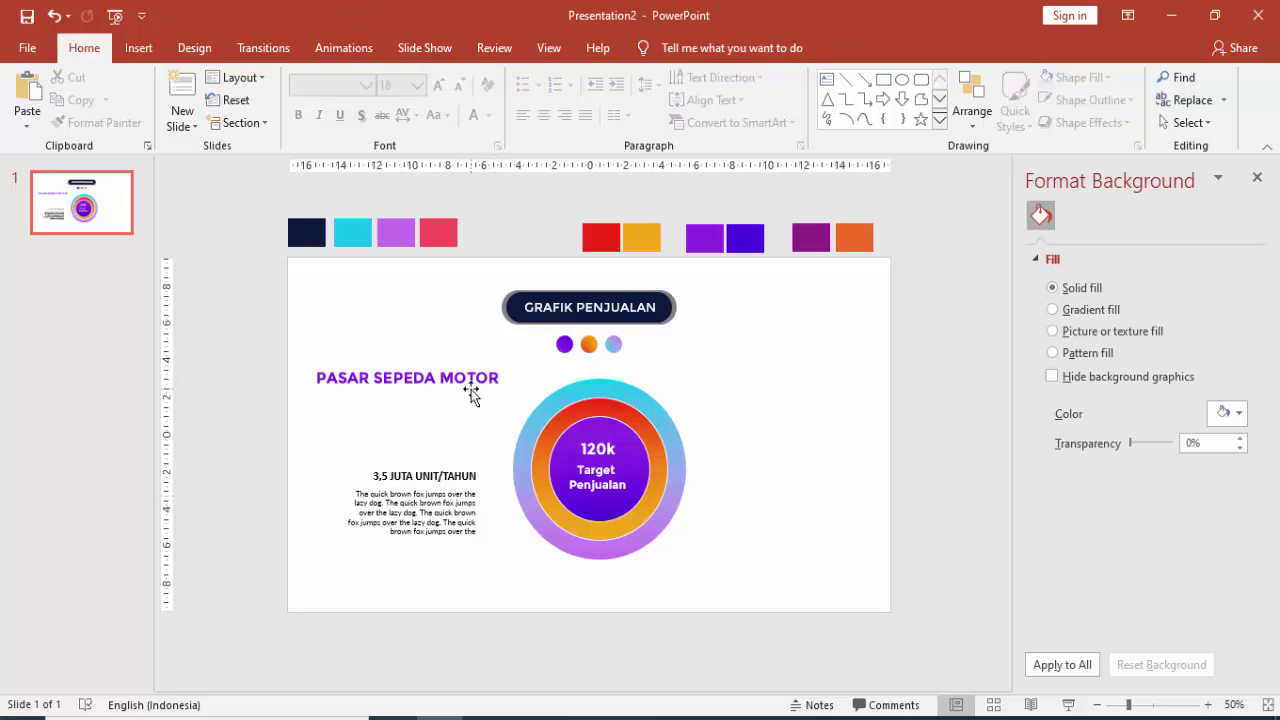
click(140, 50)
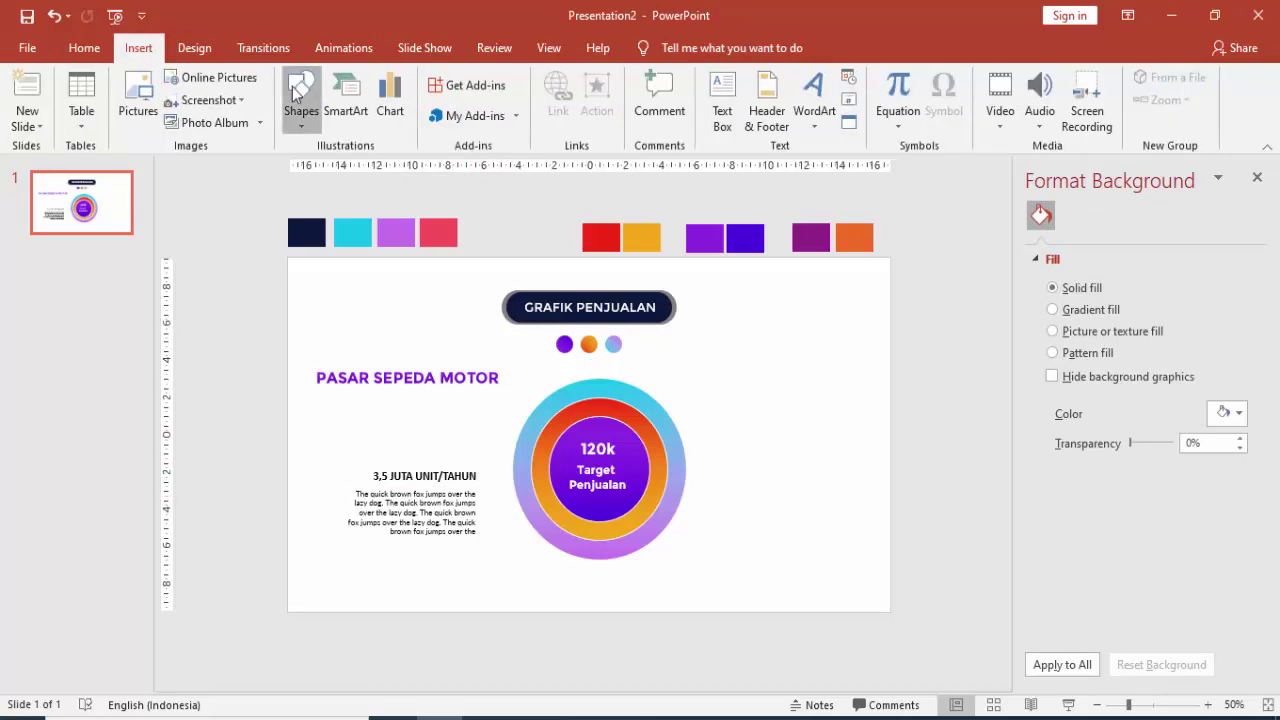
click(305, 100)
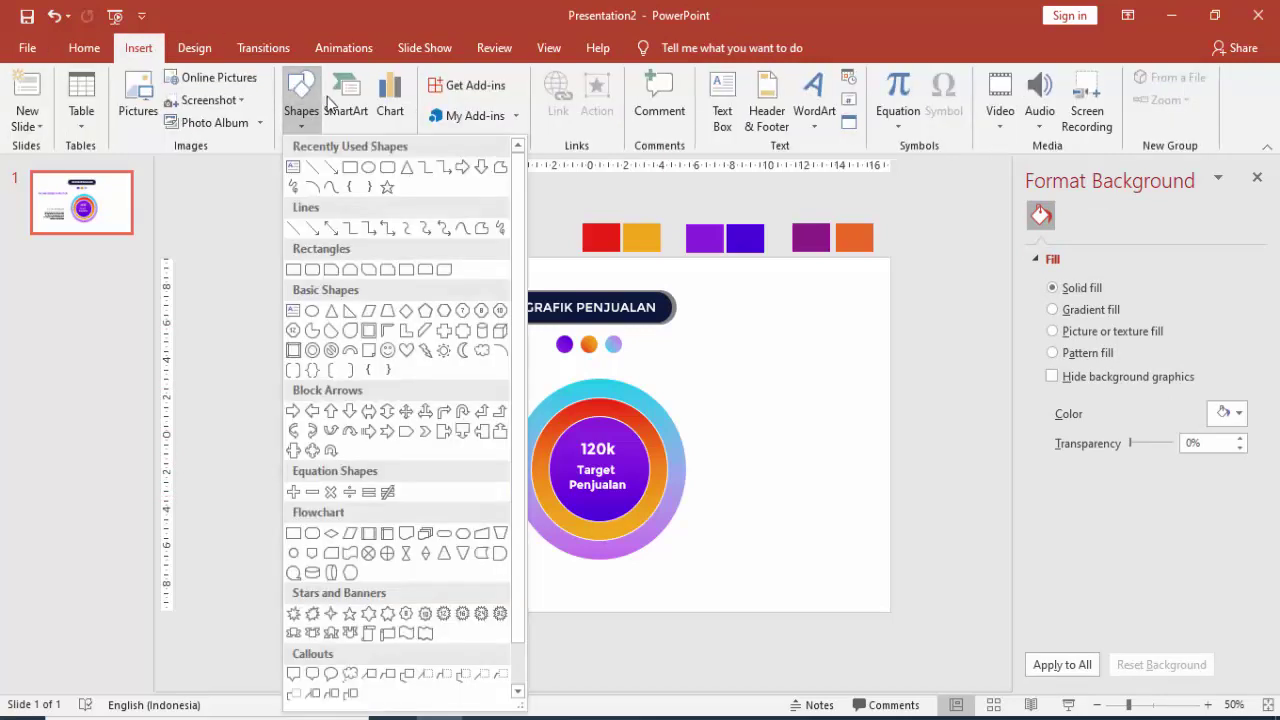
click(424, 167)
drag(481, 514, 520, 469)
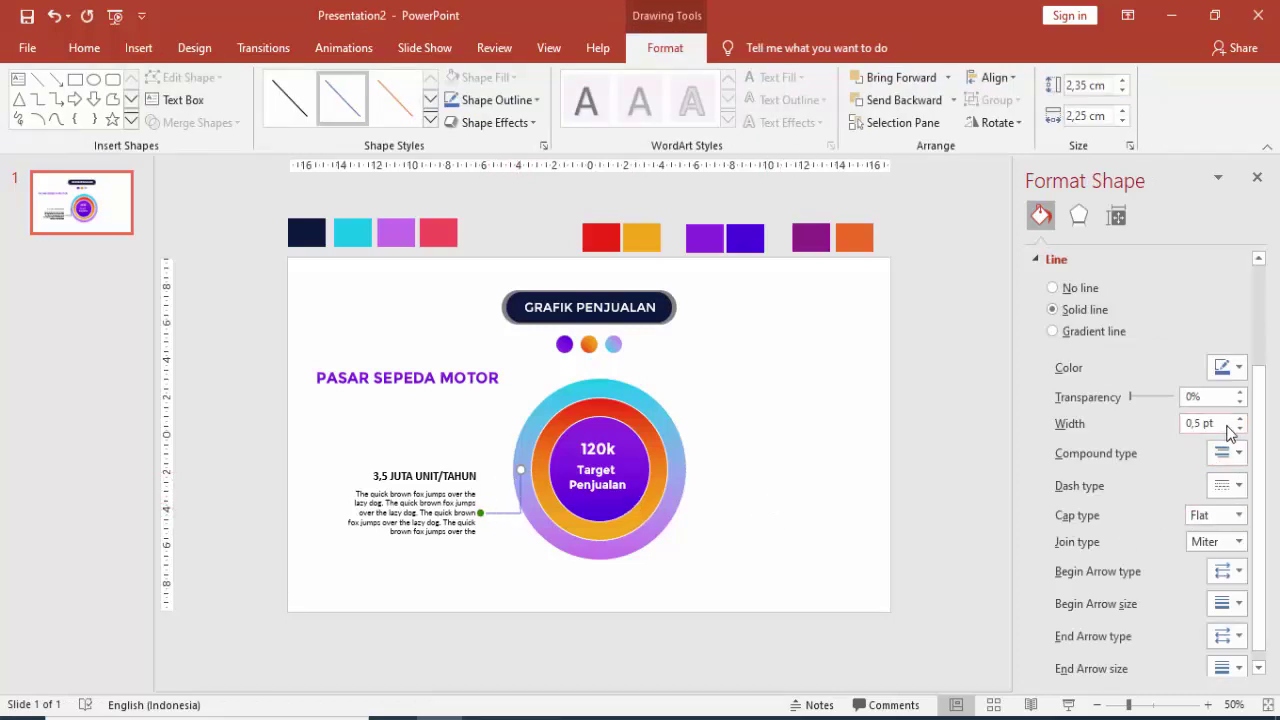
click(1185, 428)
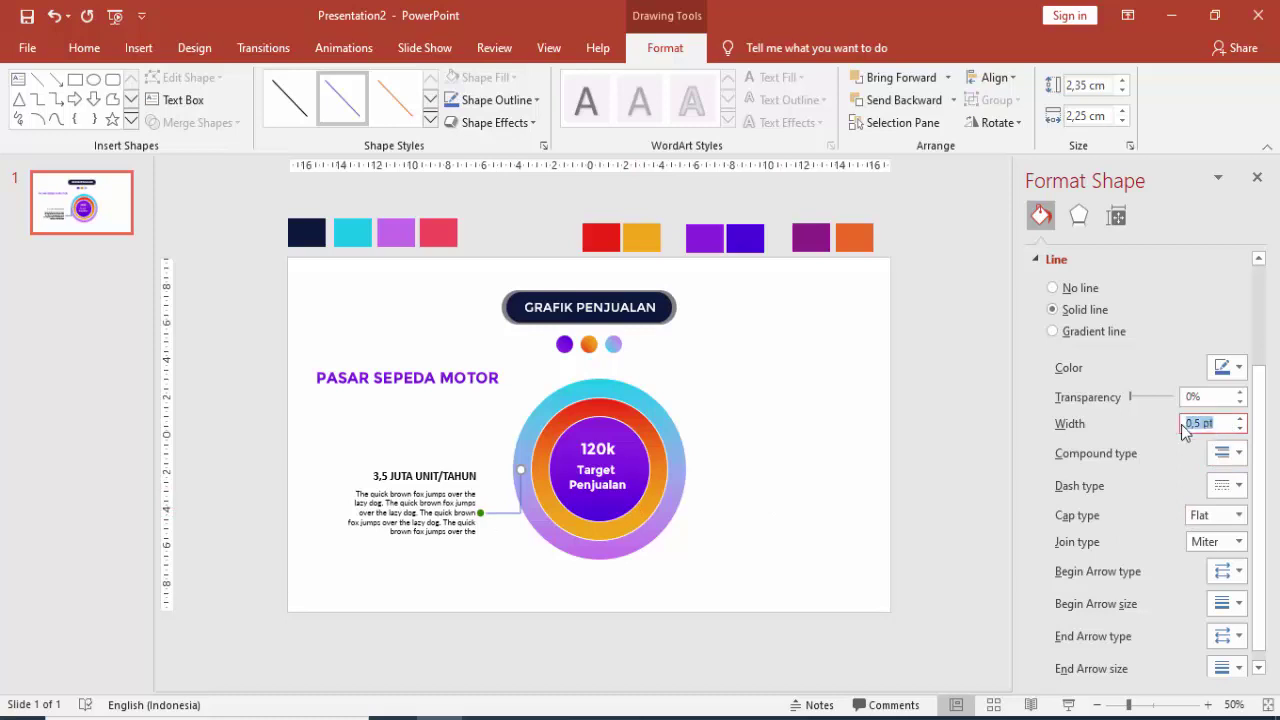
text(2)
key(Return)
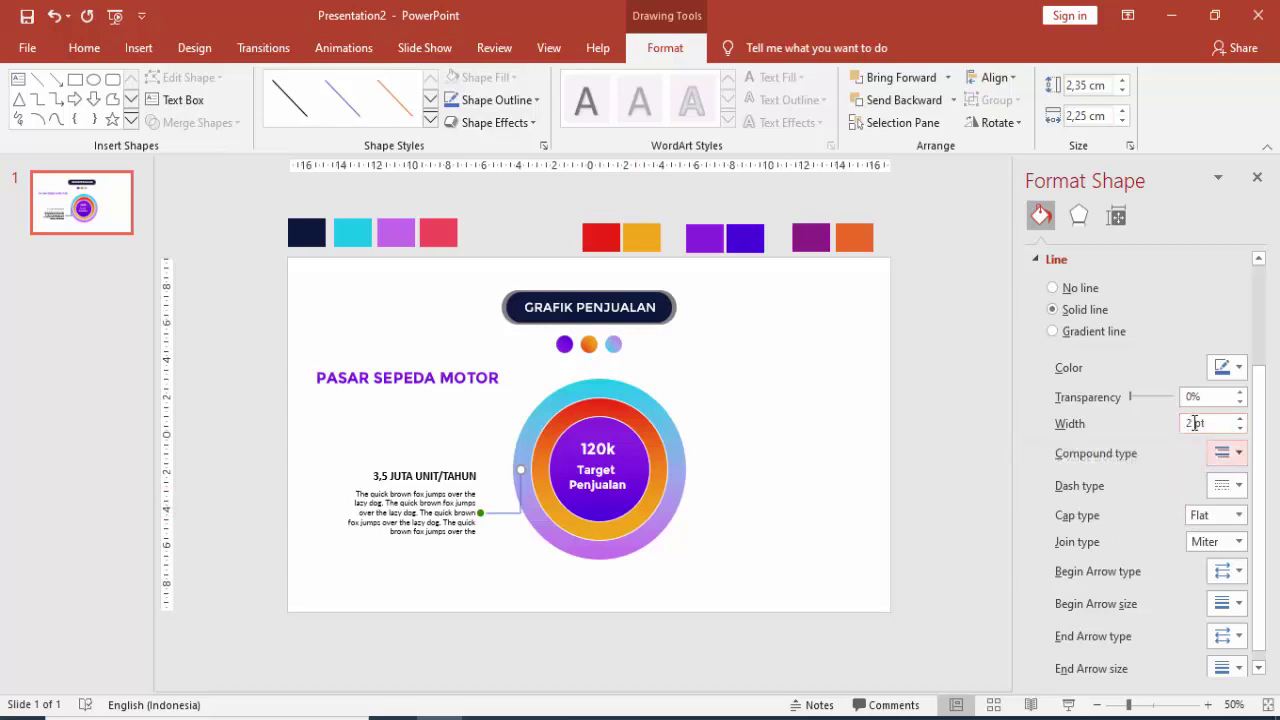
click(1227, 368)
click(1123, 414)
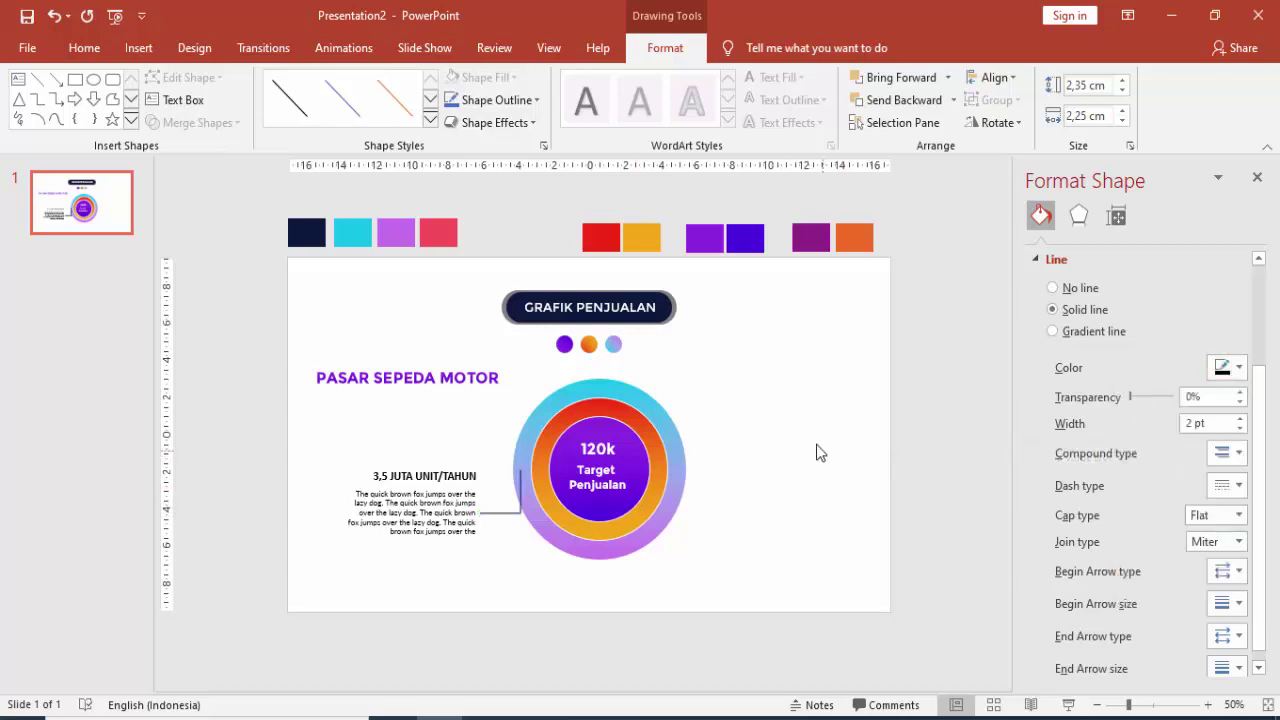
click(782, 471)
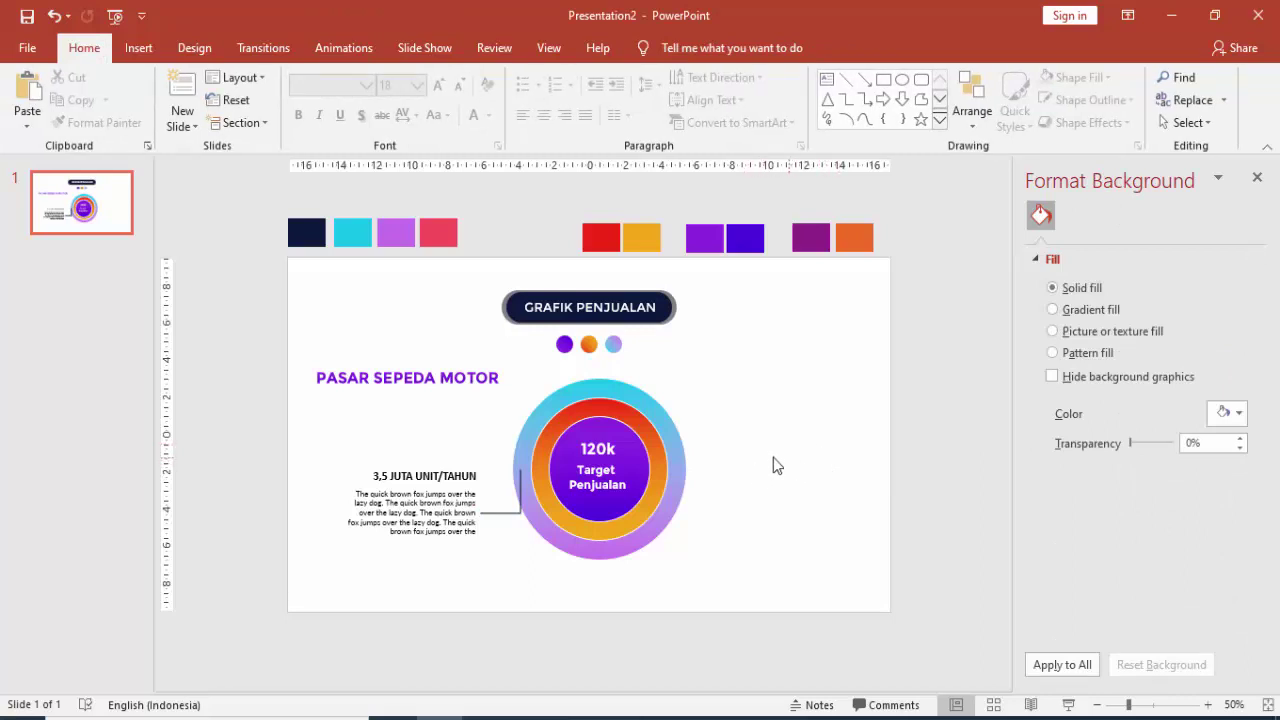
Step: Copy the heading and paragraph to the right of the circles and left-align both
click(458, 477)
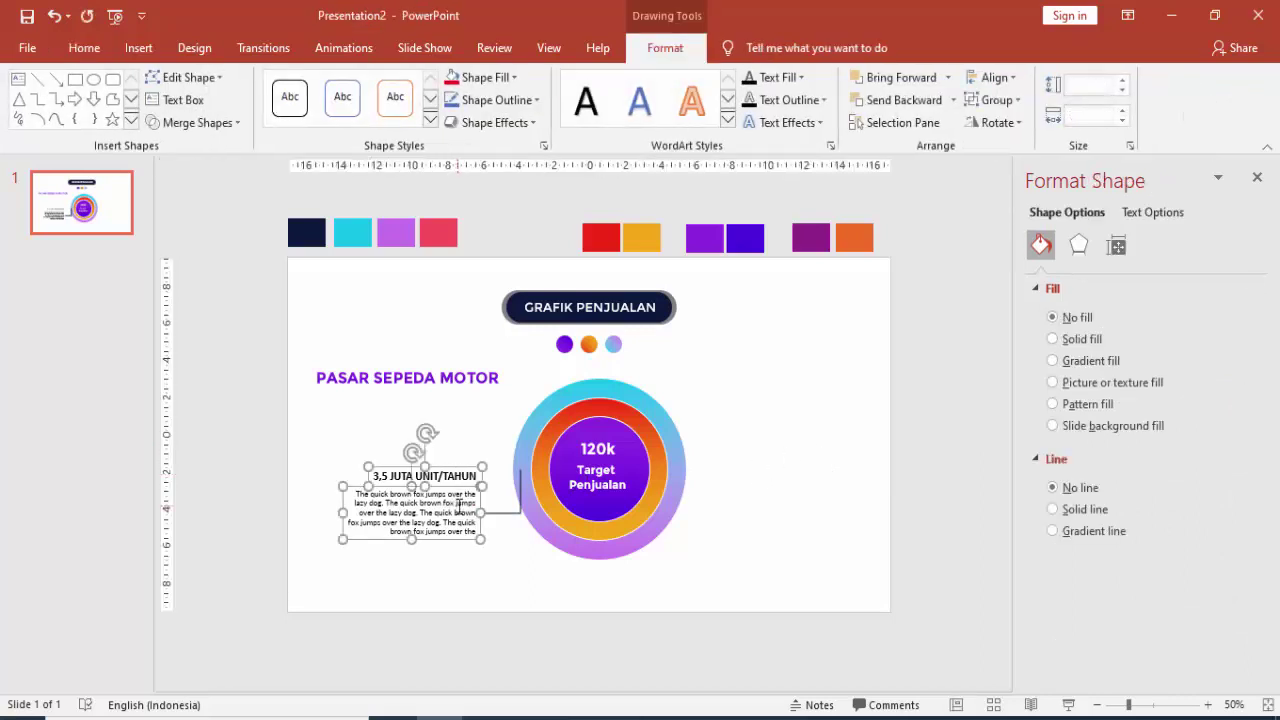
drag(460, 504, 843, 400)
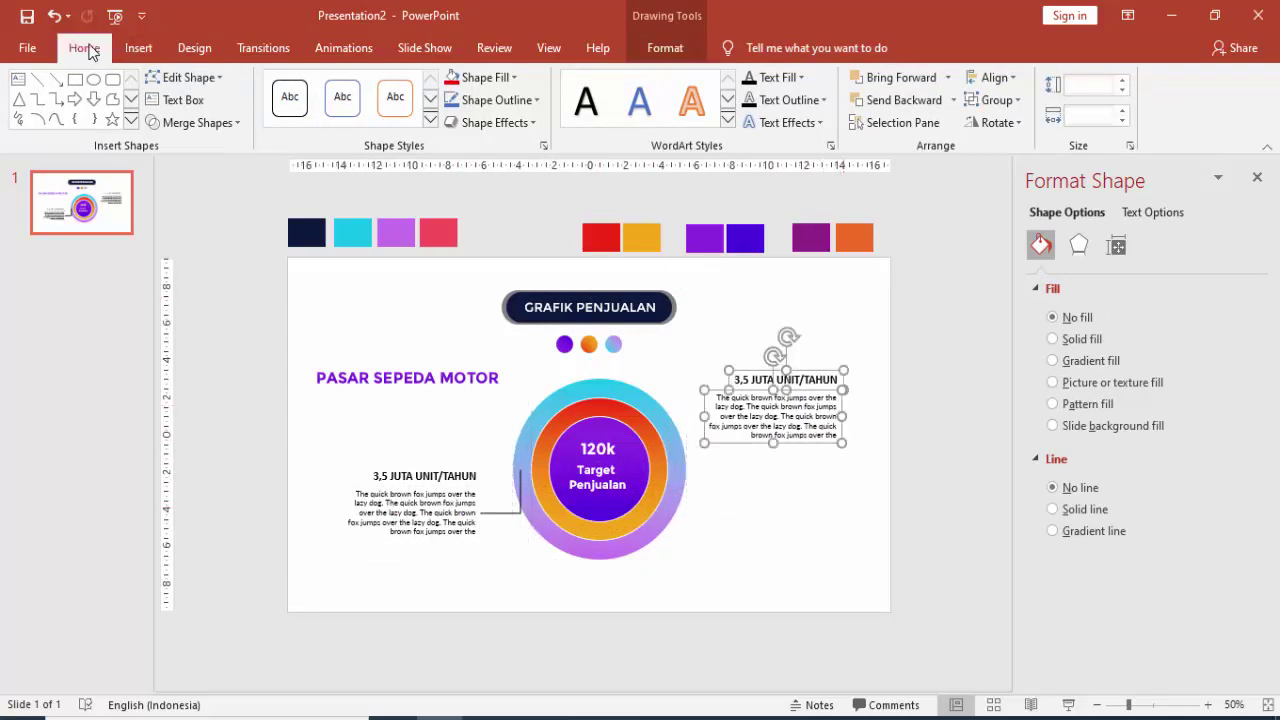
click(84, 47)
click(522, 115)
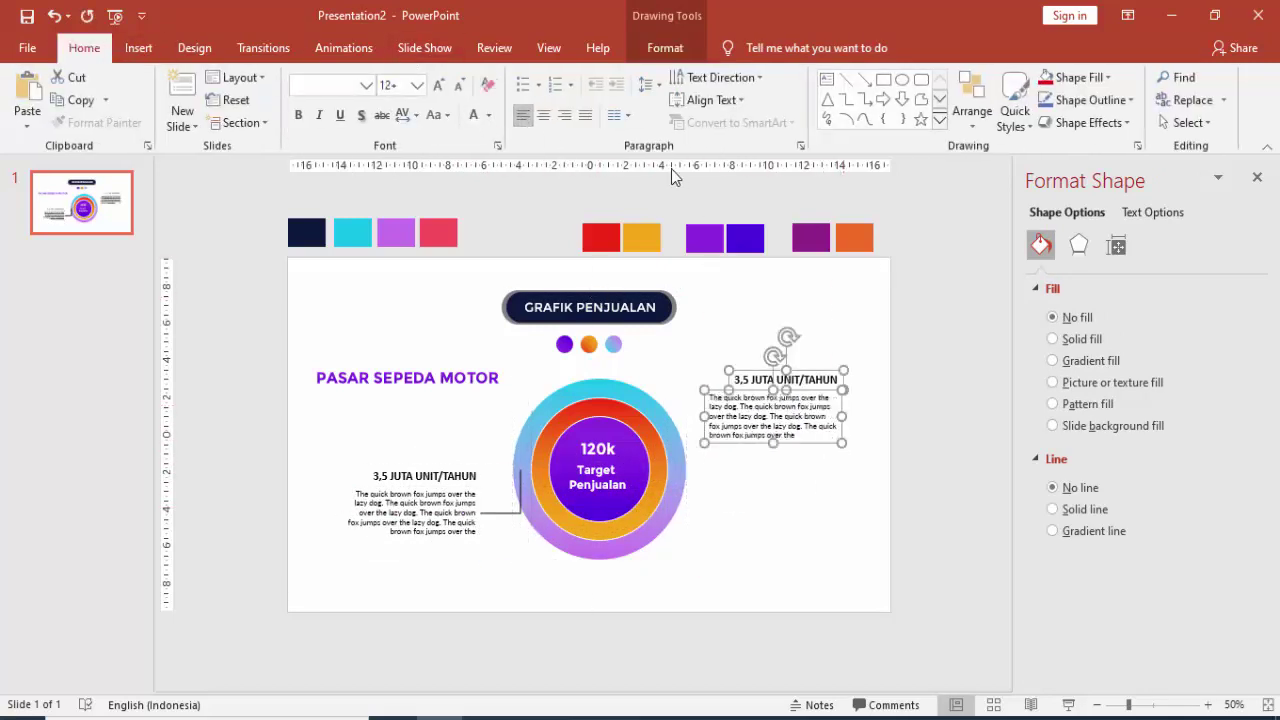
click(663, 50)
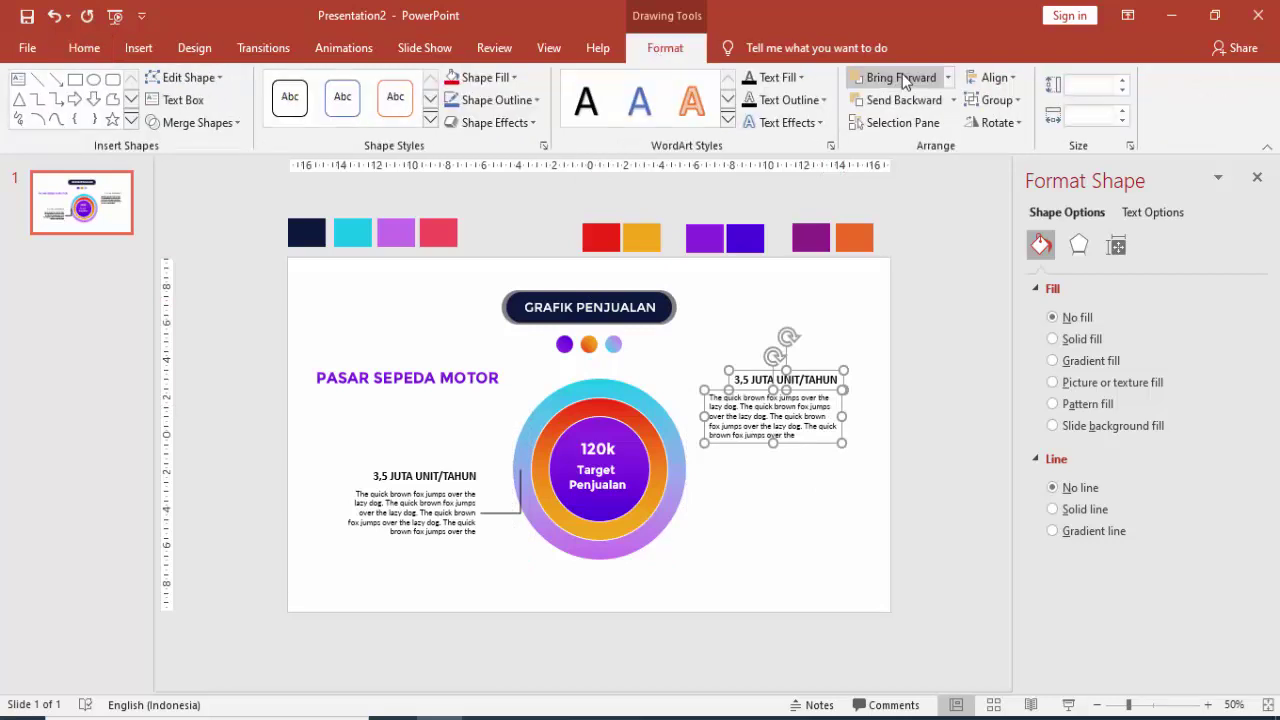
click(993, 78)
click(1012, 100)
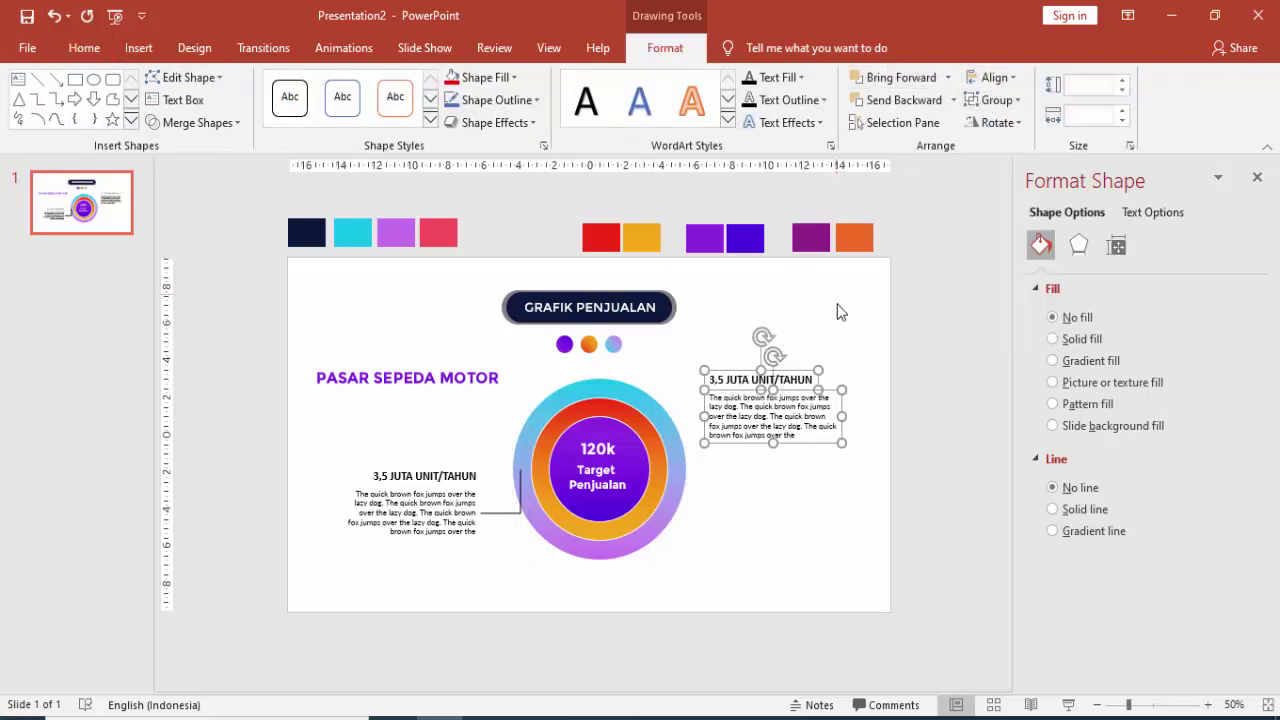
click(838, 345)
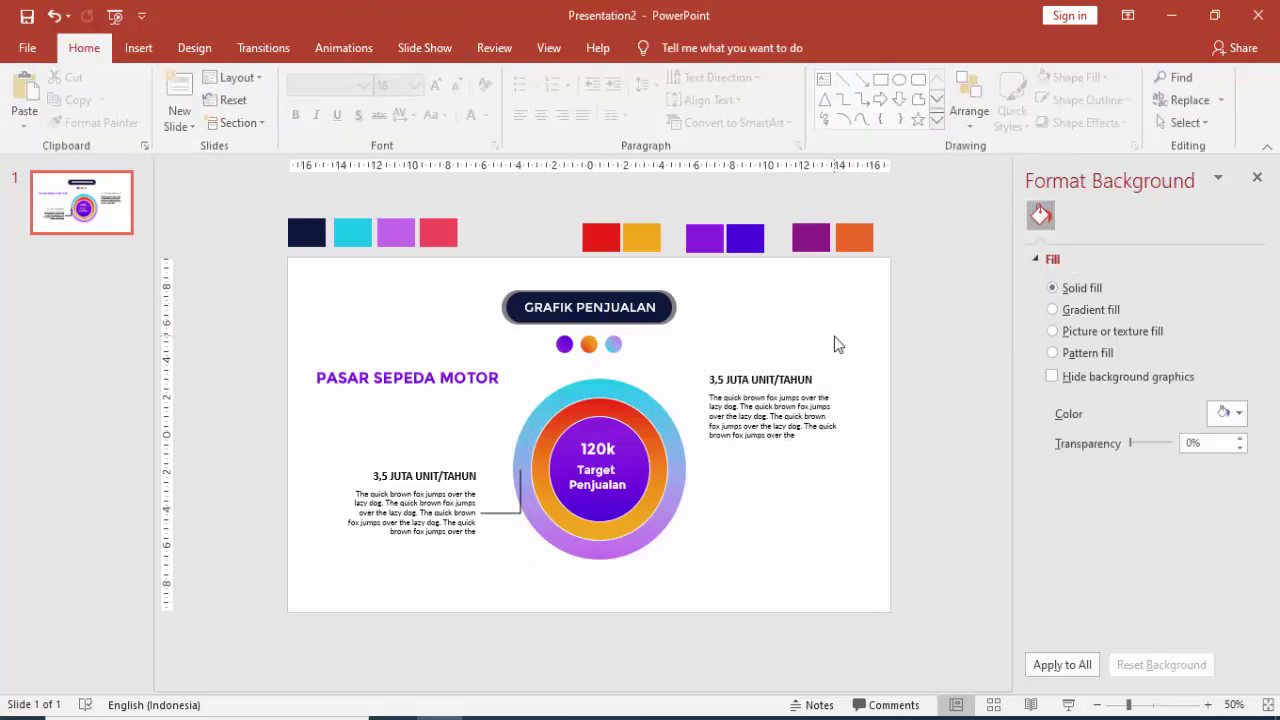
click(786, 380)
click(766, 409)
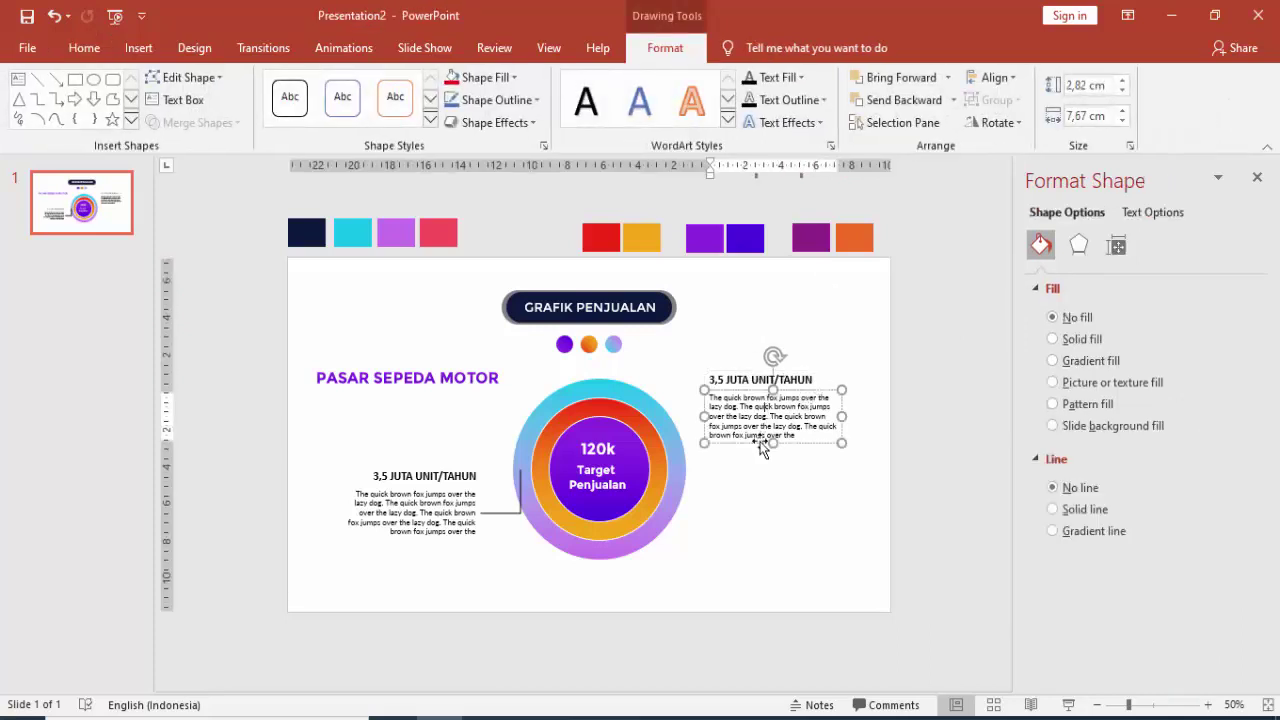
click(785, 350)
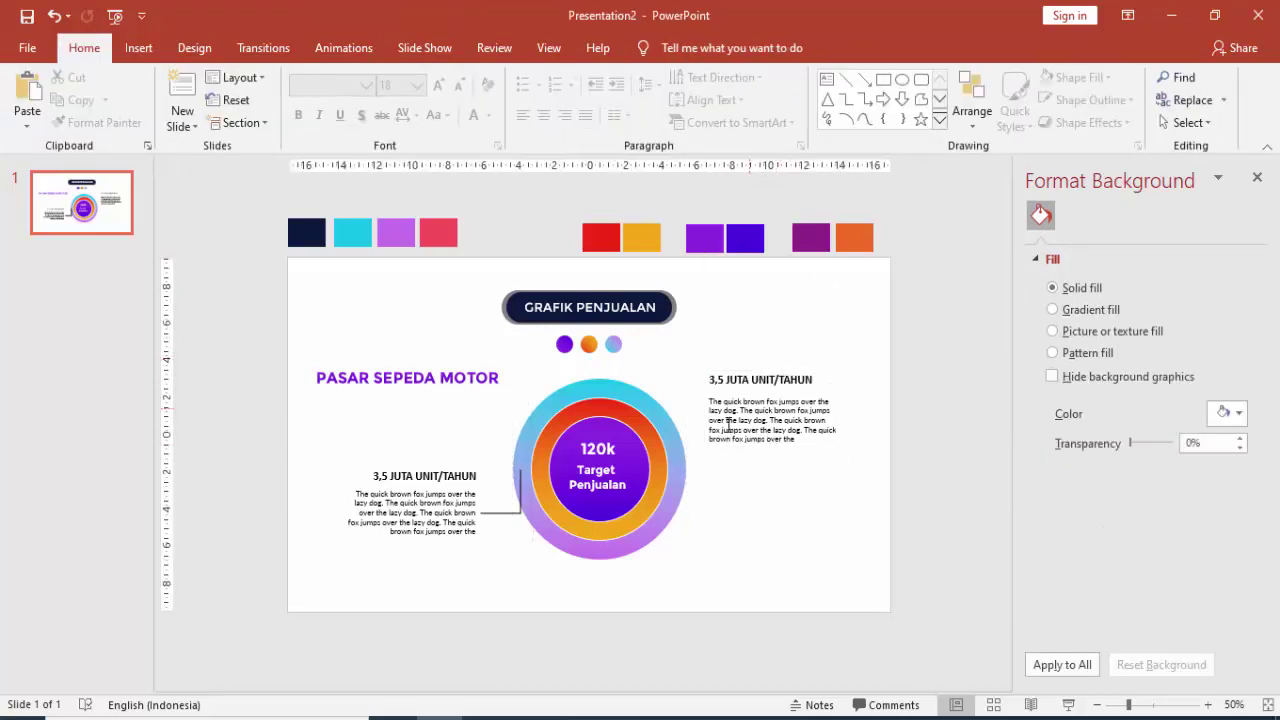
click(138, 48)
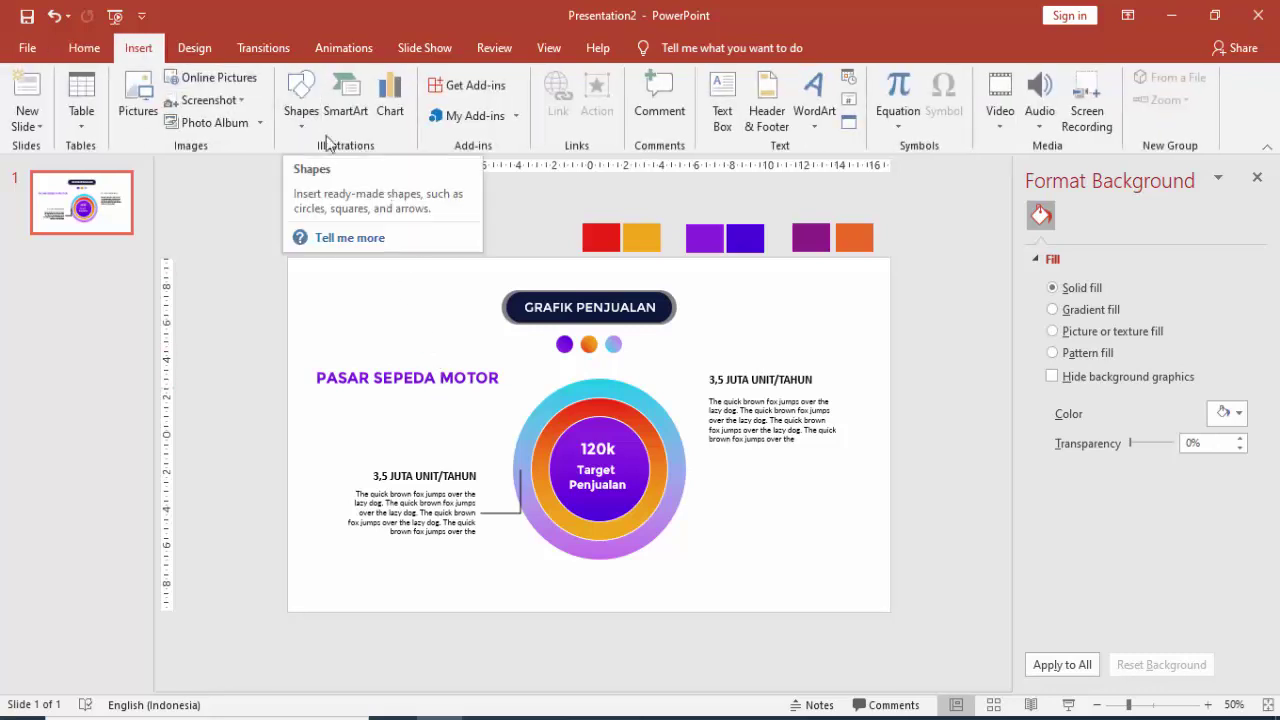
Step: Draw an elbow connector from the right-hand paragraph to the outer circle, 2 pt and black
click(301, 110)
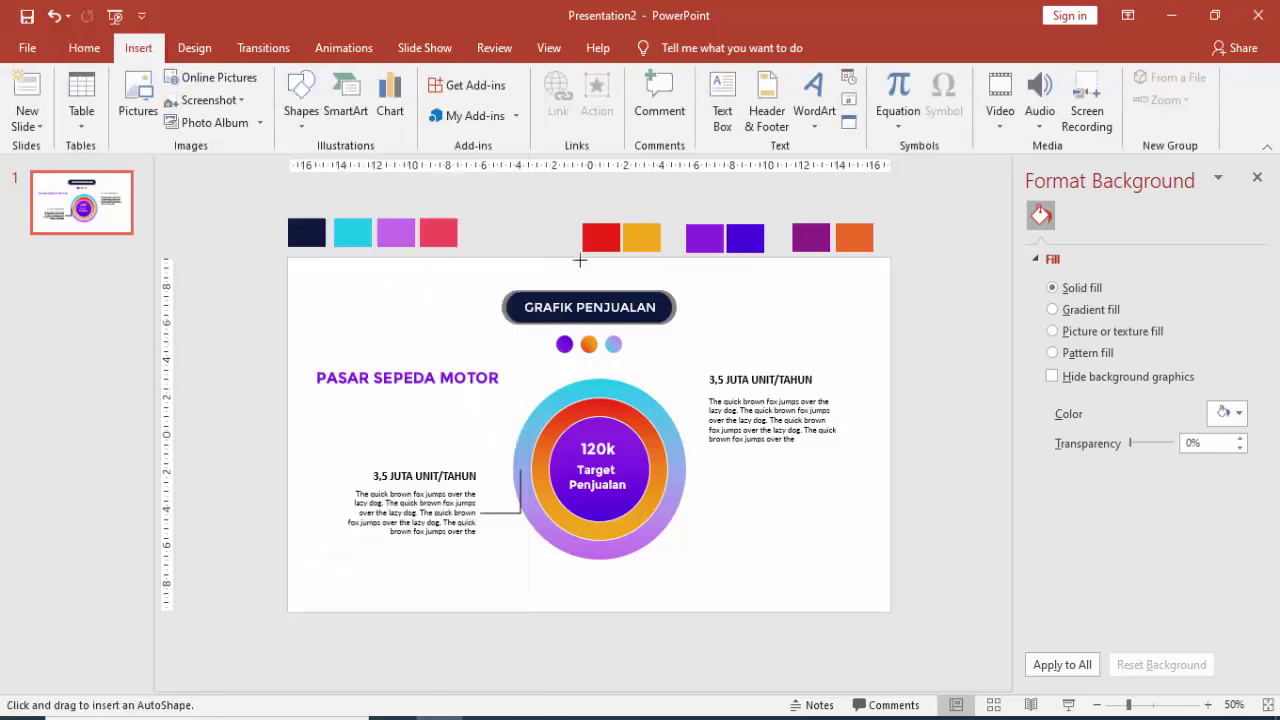
click(425, 167)
drag(694, 399, 650, 438)
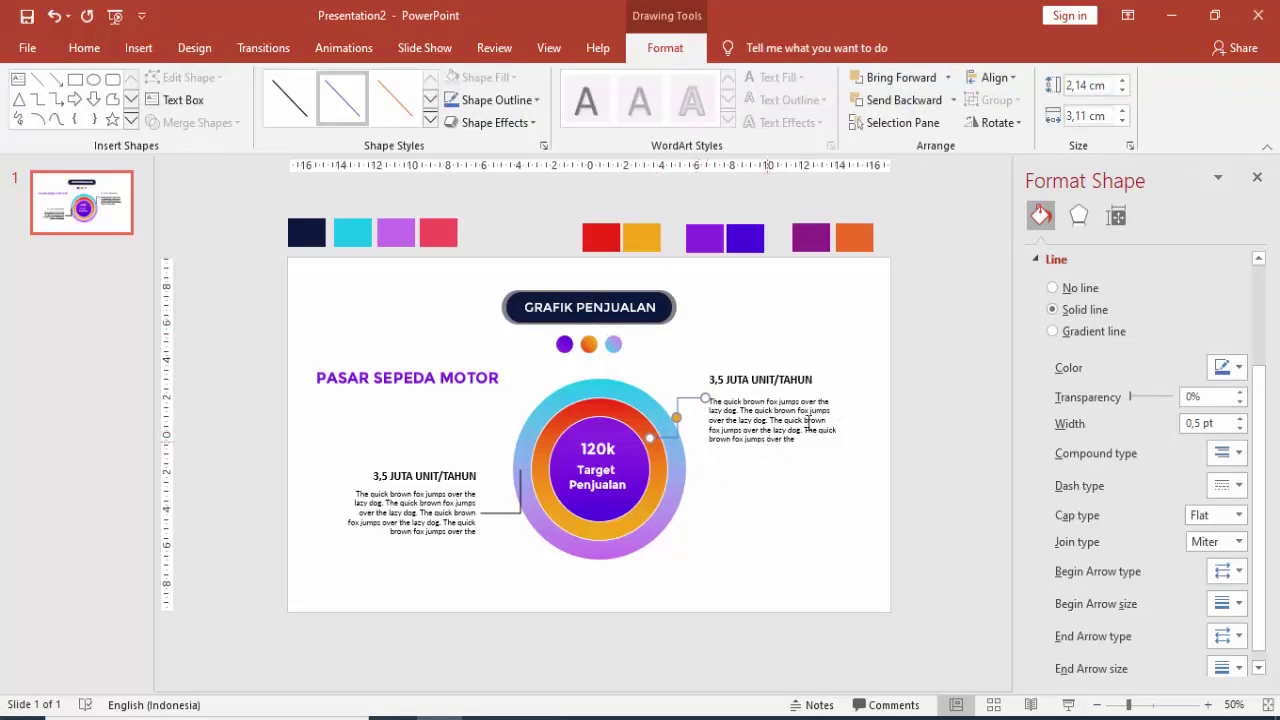
triple_click(1219, 423)
text(2)
key(Tab)
click(1222, 367)
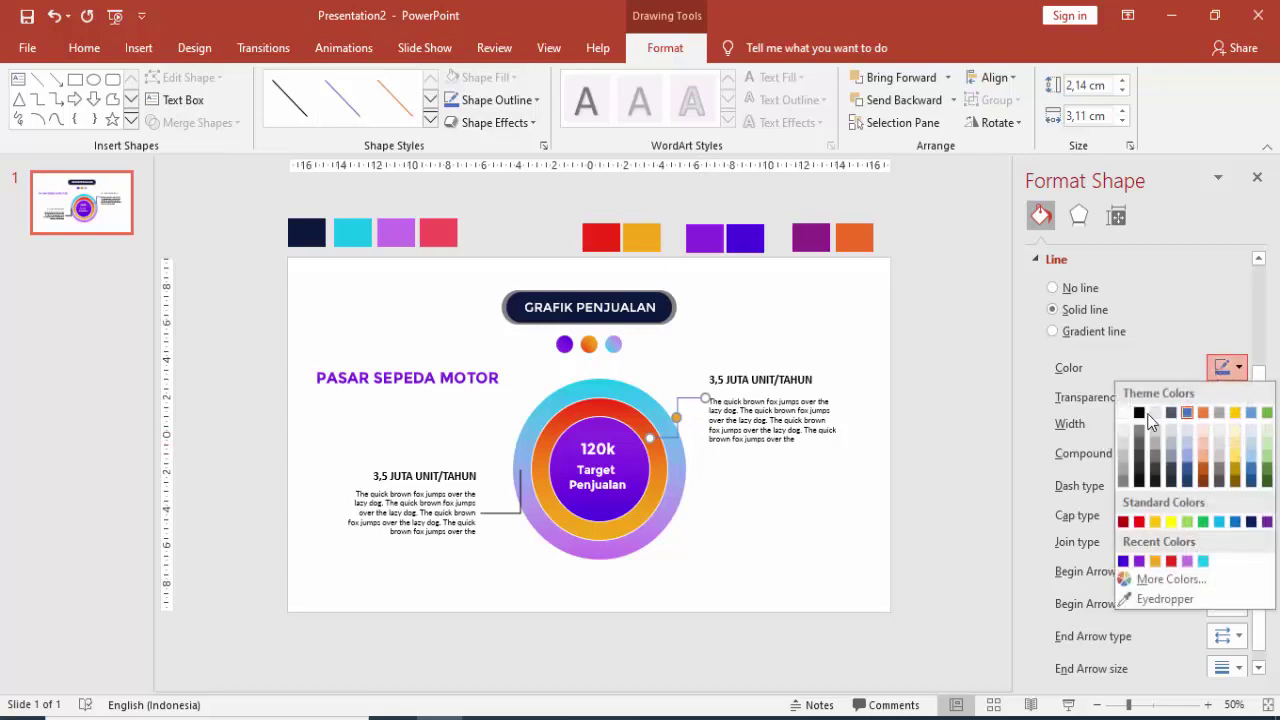
click(1139, 411)
click(780, 482)
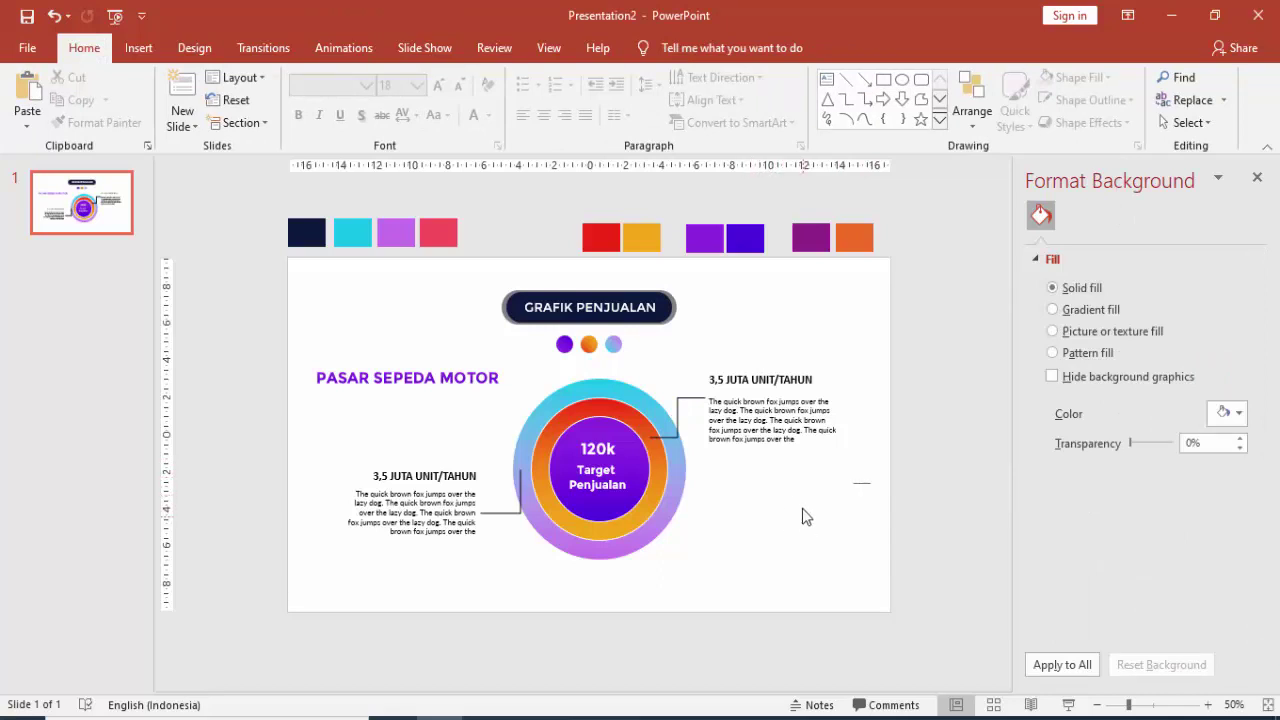
Step: Preview the slide as a full-screen slide show, then duplicate slide 1
click(1068, 705)
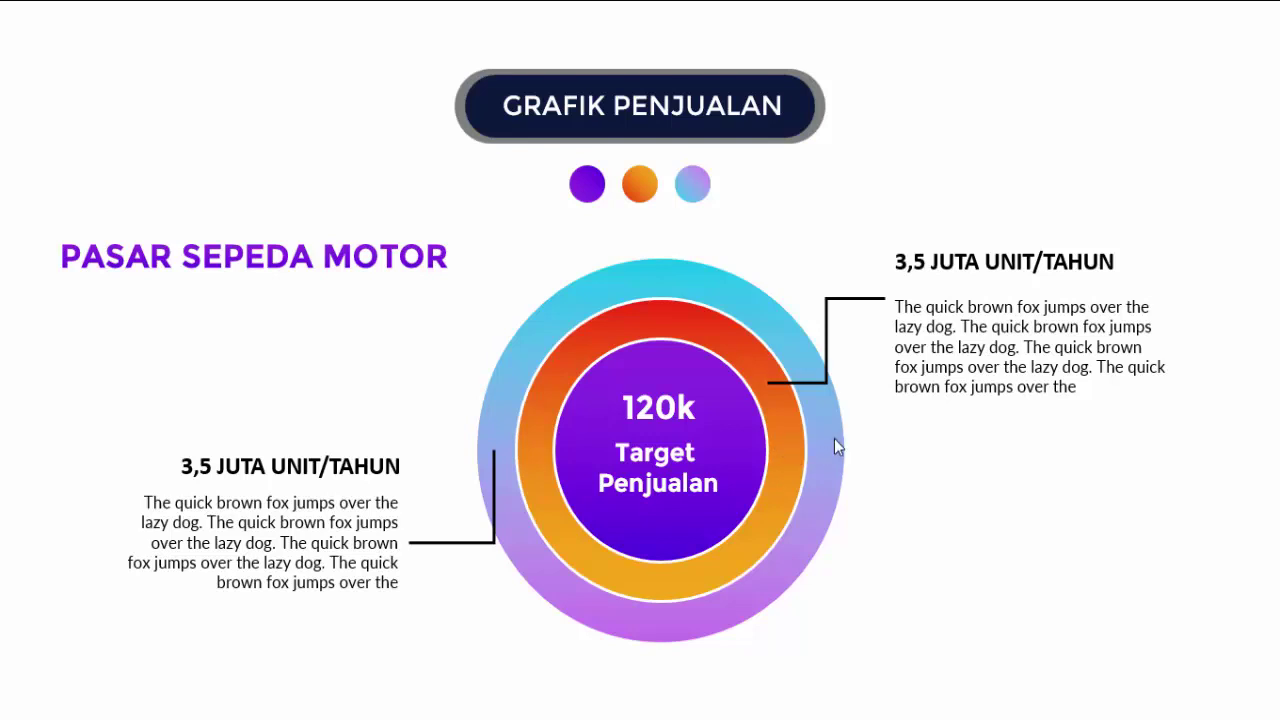
key(Escape)
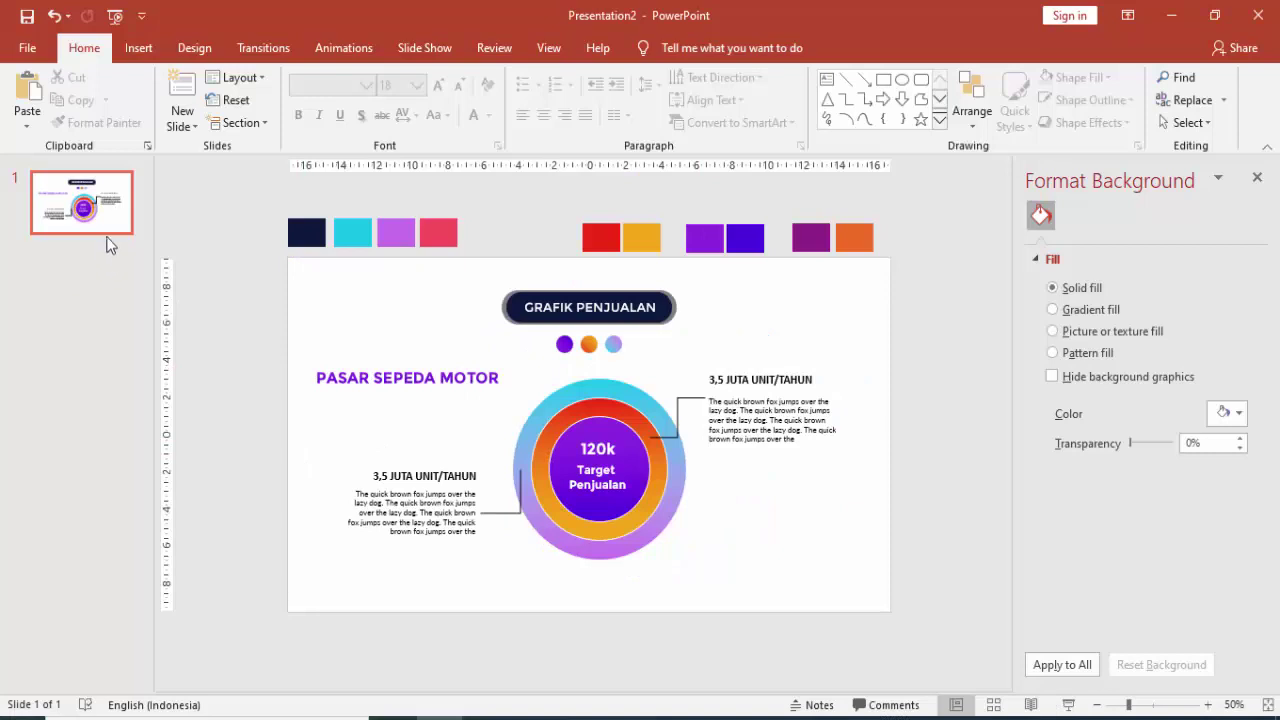
right_click(95, 210)
click(150, 356)
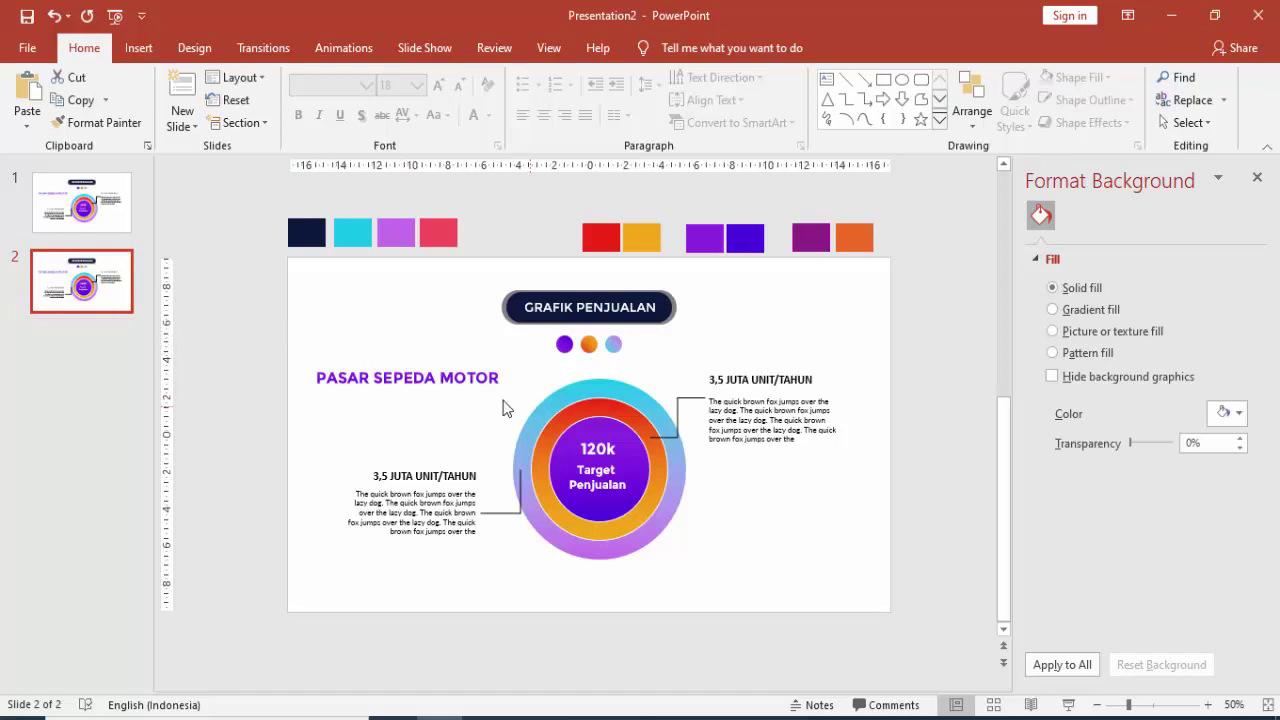
Step: Delete the connector lines linking the text blocks to the circles
click(490, 508)
click(677, 415)
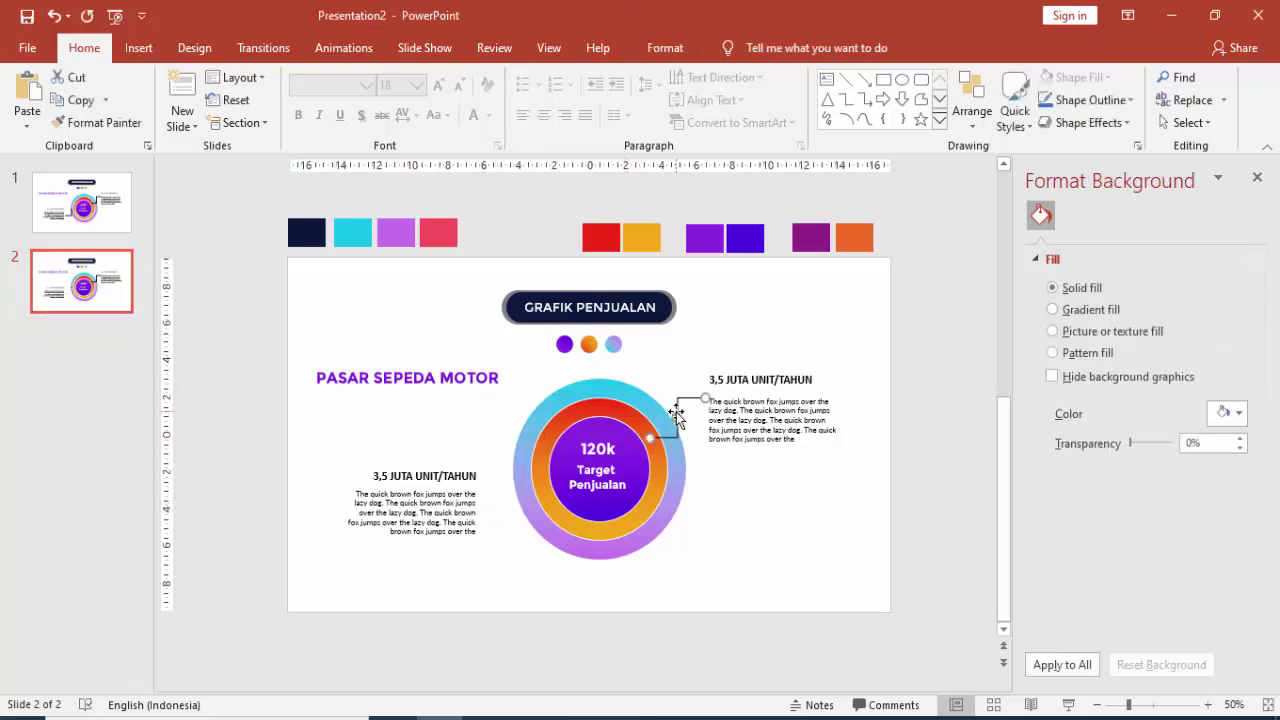
key(Delete)
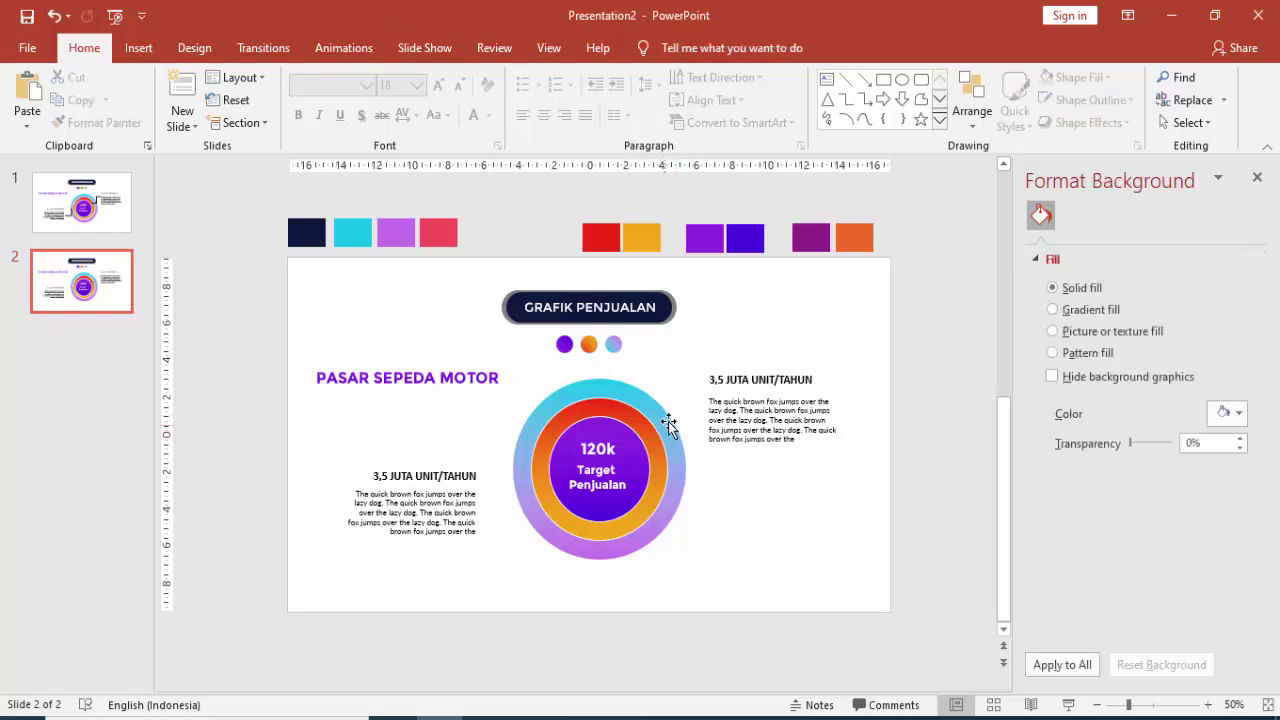
Step: Pull the Target Penjualan label out of the circle, make it black, and place it under PASAR SEPEDA MOTOR
click(632, 456)
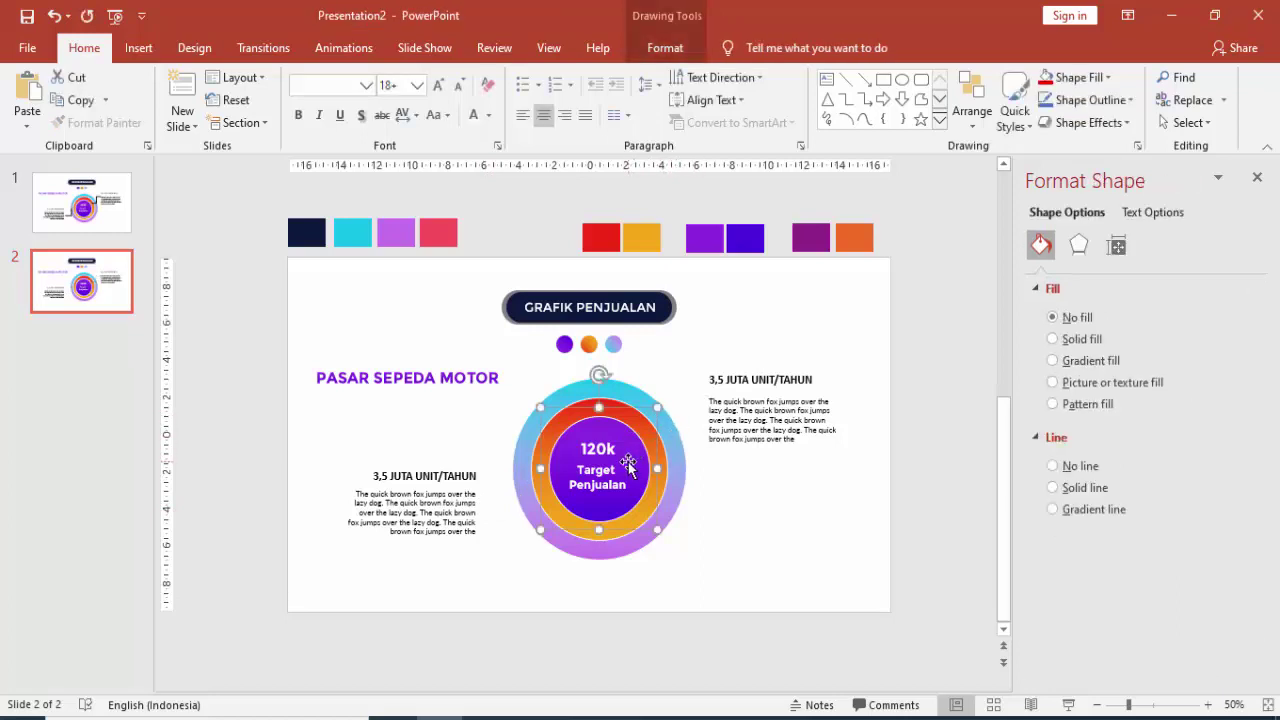
right_click(630, 465)
click(803, 303)
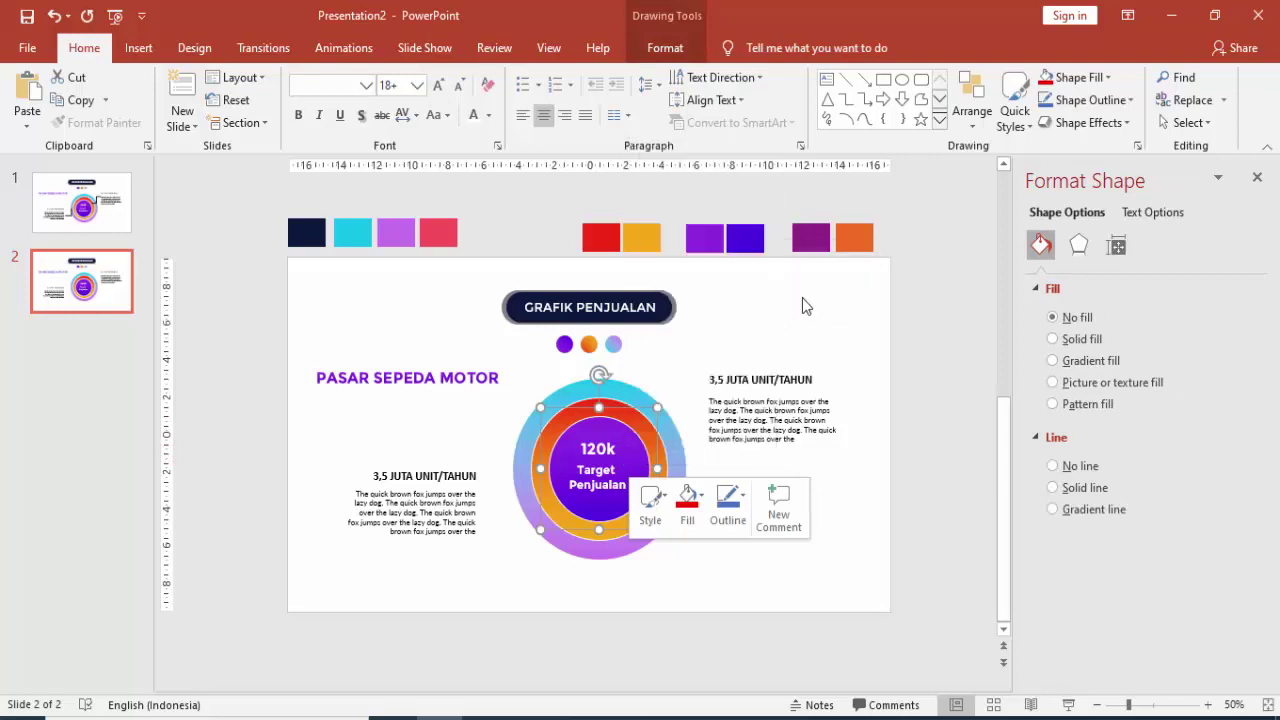
click(613, 452)
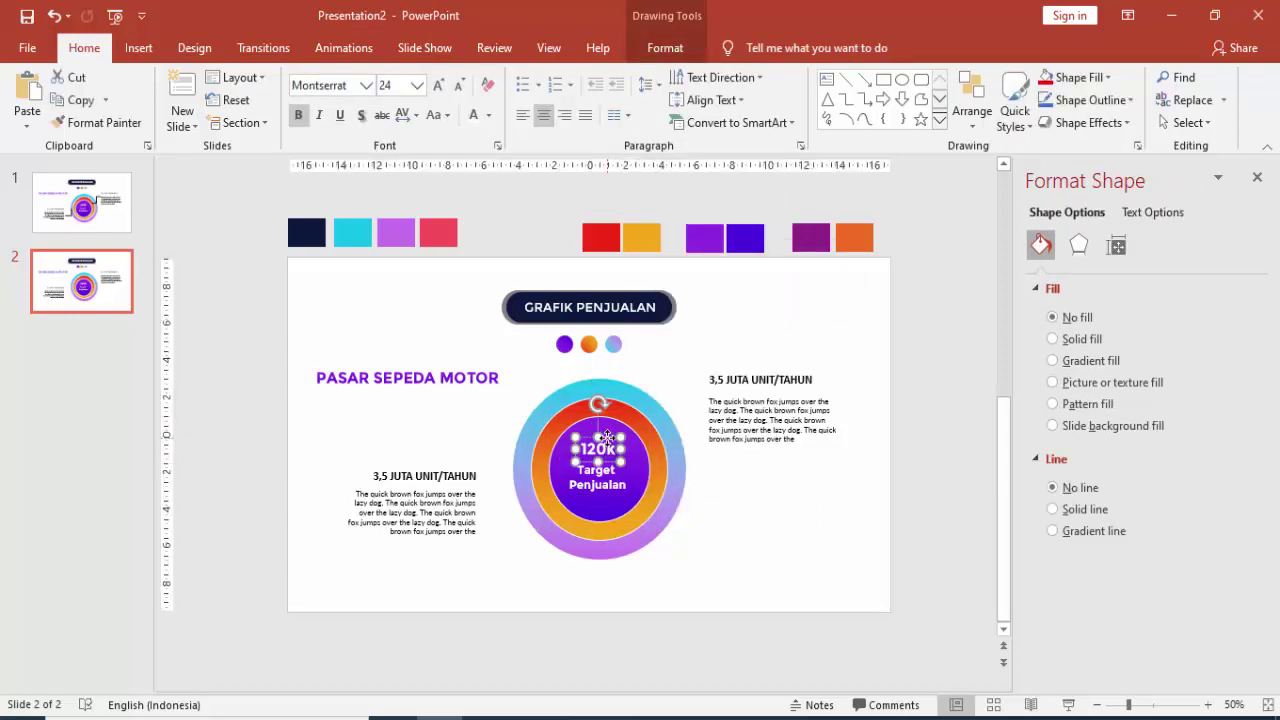
mouse_move(600, 470)
mouse_down()
mouse_move(816, 469)
mouse_move(812, 492)
mouse_up()
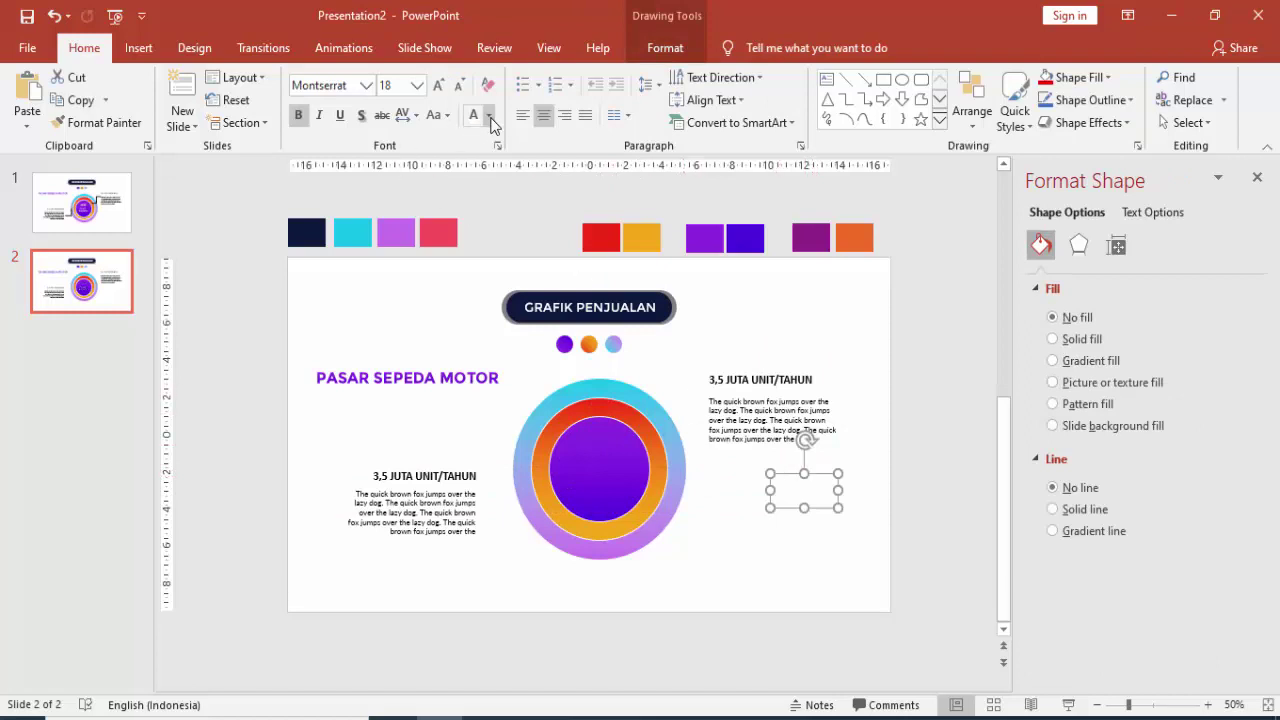
click(488, 115)
click(489, 166)
text(Target Penjualan)
click(694, 457)
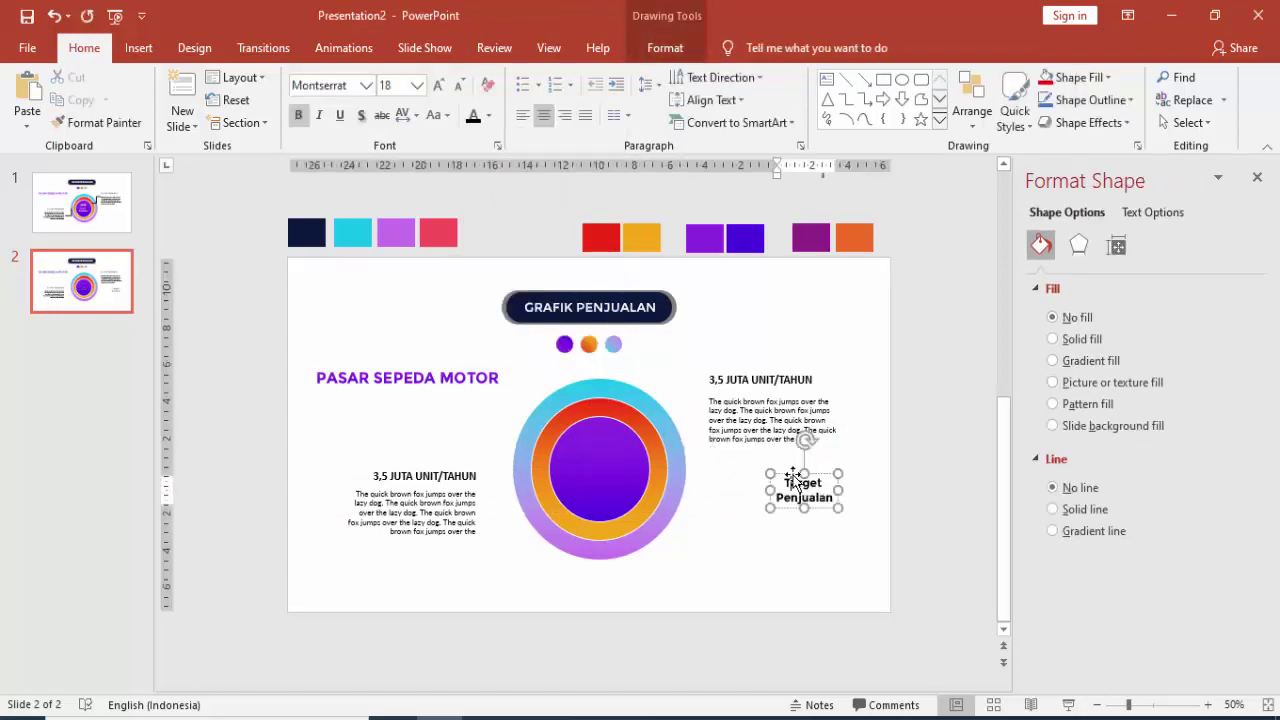
drag(797, 489, 402, 428)
Step: Move the right-hand 3,5 JUTA UNIT/TAHUN title and paragraph to the slide's bottom-left
click(760, 380)
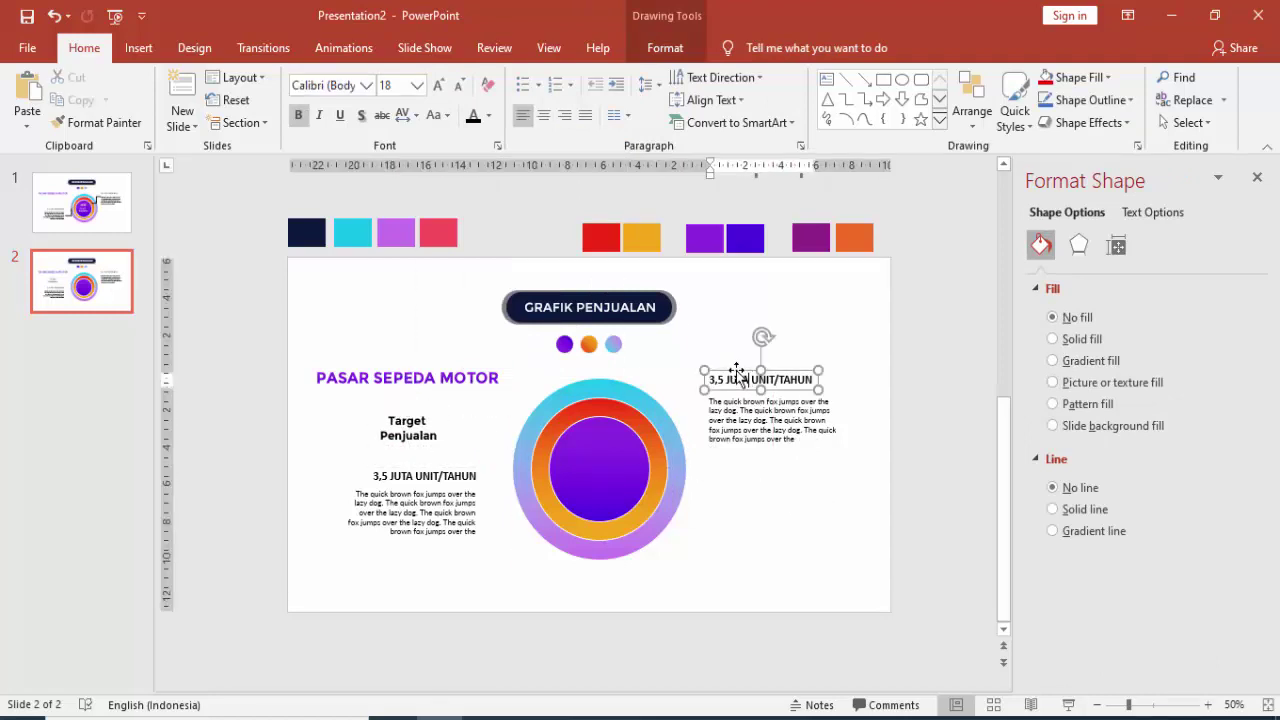
drag(740, 372, 370, 590)
click(701, 424)
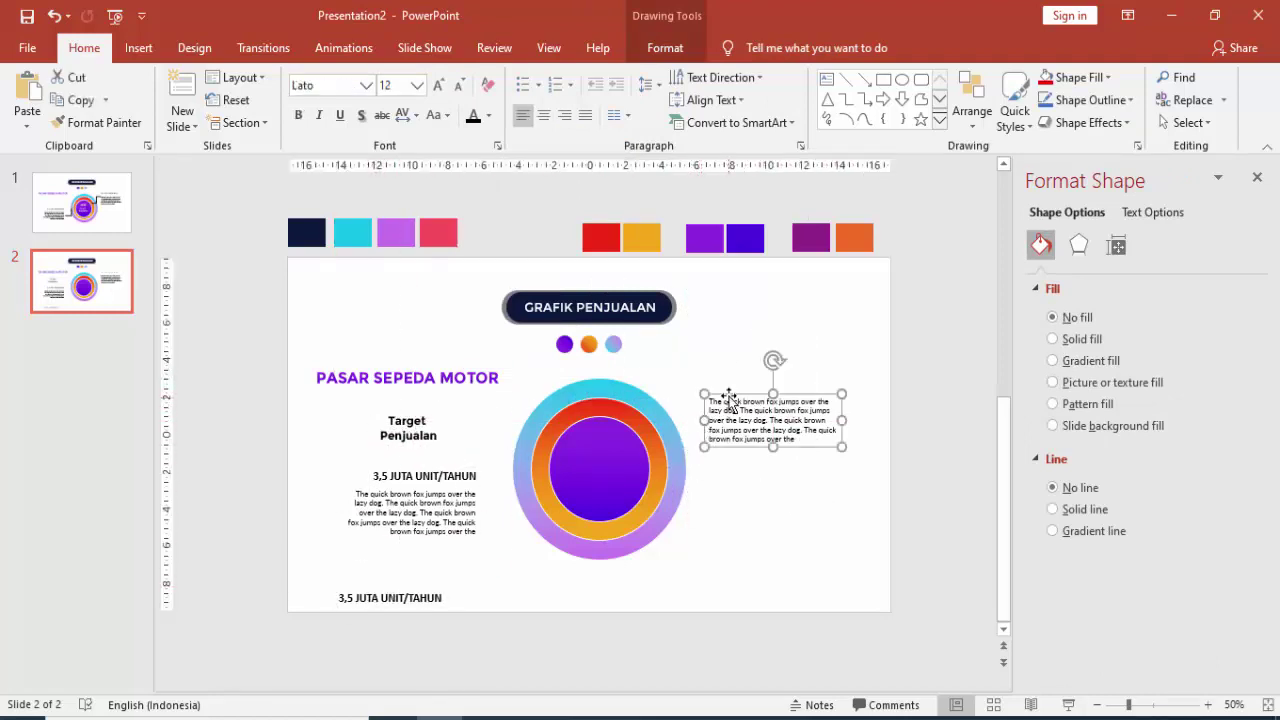
drag(735, 398, 318, 540)
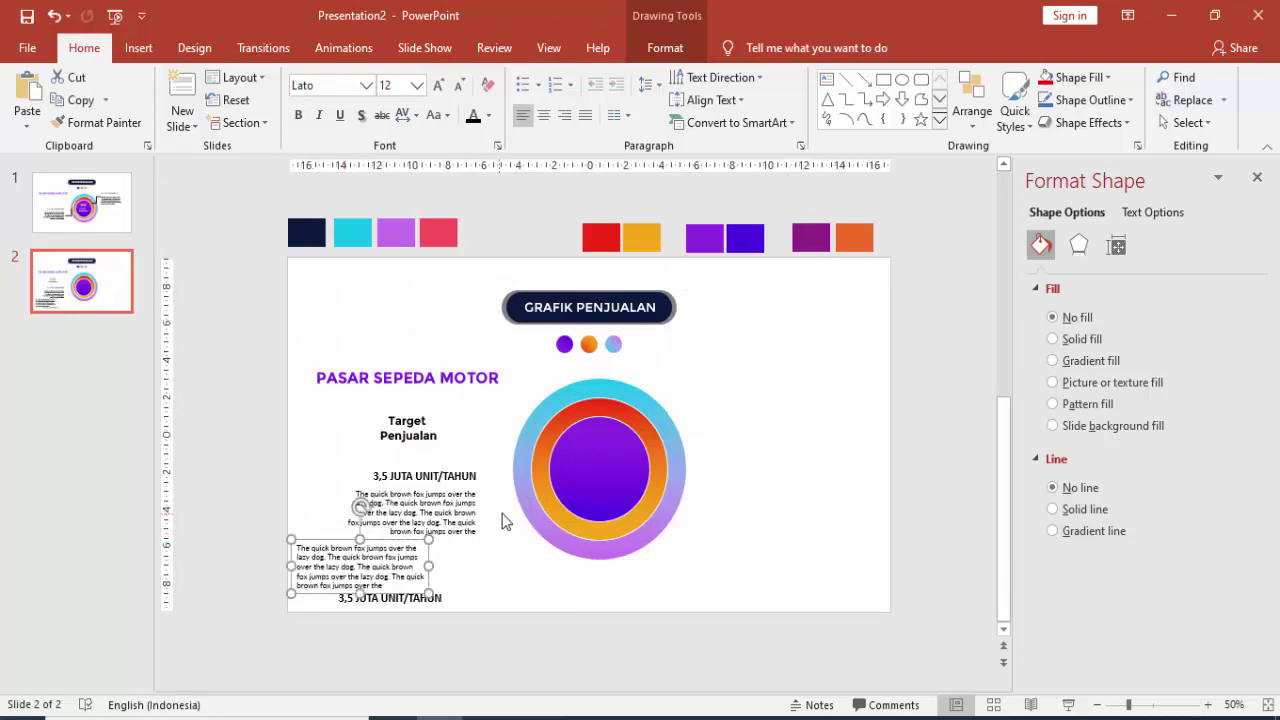
click(716, 447)
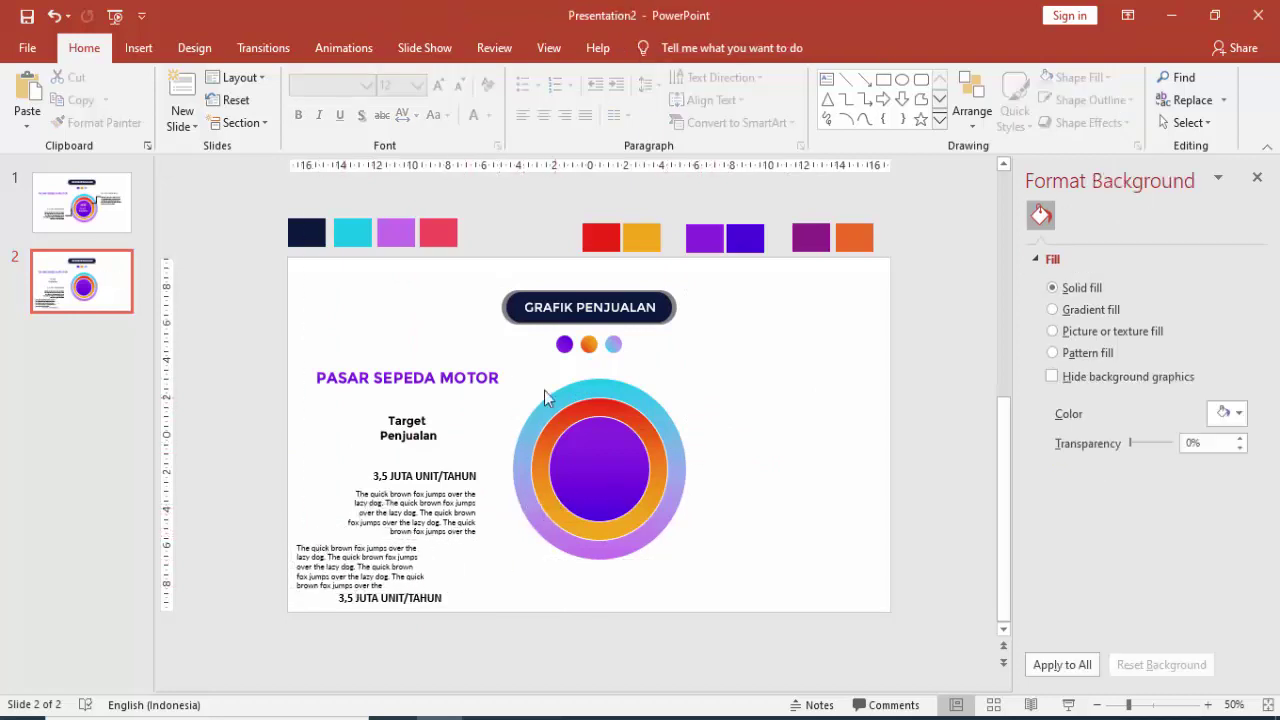
Step: Select the orange ring and purple circle together, keeping them centred on the cyan circle
drag(514, 367, 714, 590)
mouse_move(620, 491)
mouse_down()
mouse_move(735, 498)
mouse_move(620, 492)
mouse_up()
key(Escape)
drag(519, 378, 714, 568)
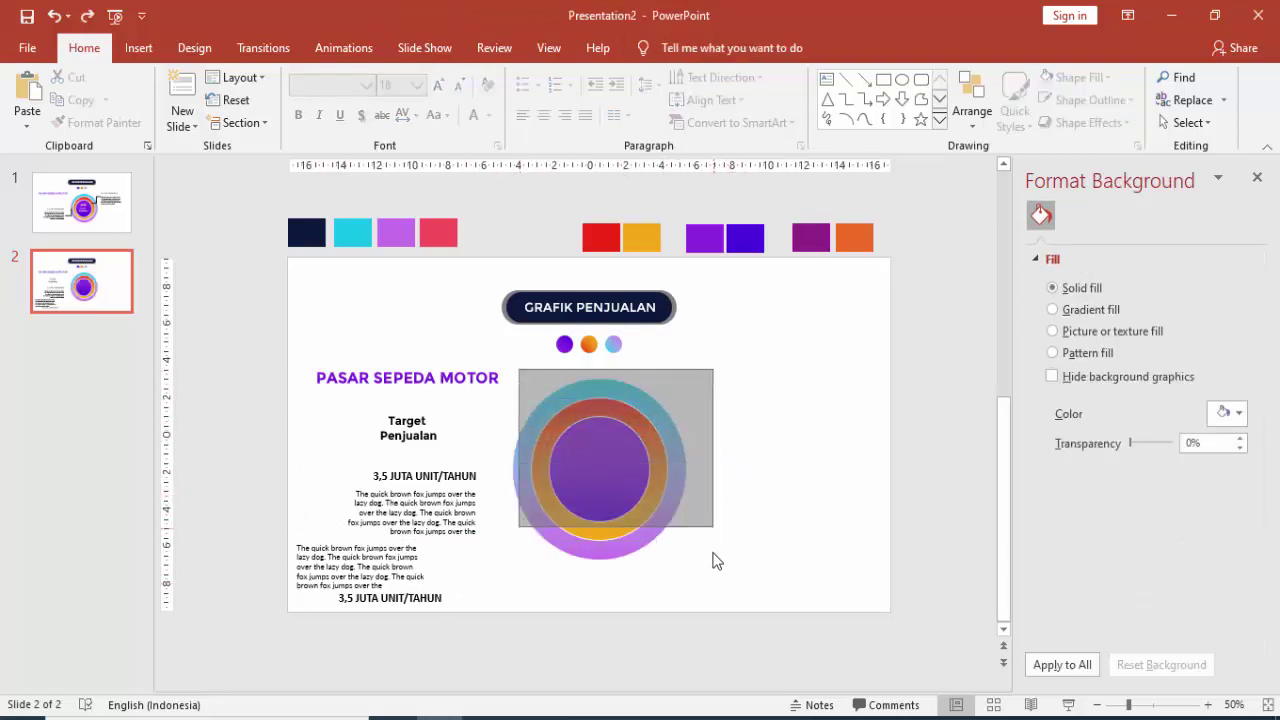
Step: Move the three nested circles to the slide's right, align their bottoms, and lower them
shift+click(680, 485)
drag(612, 470, 785, 468)
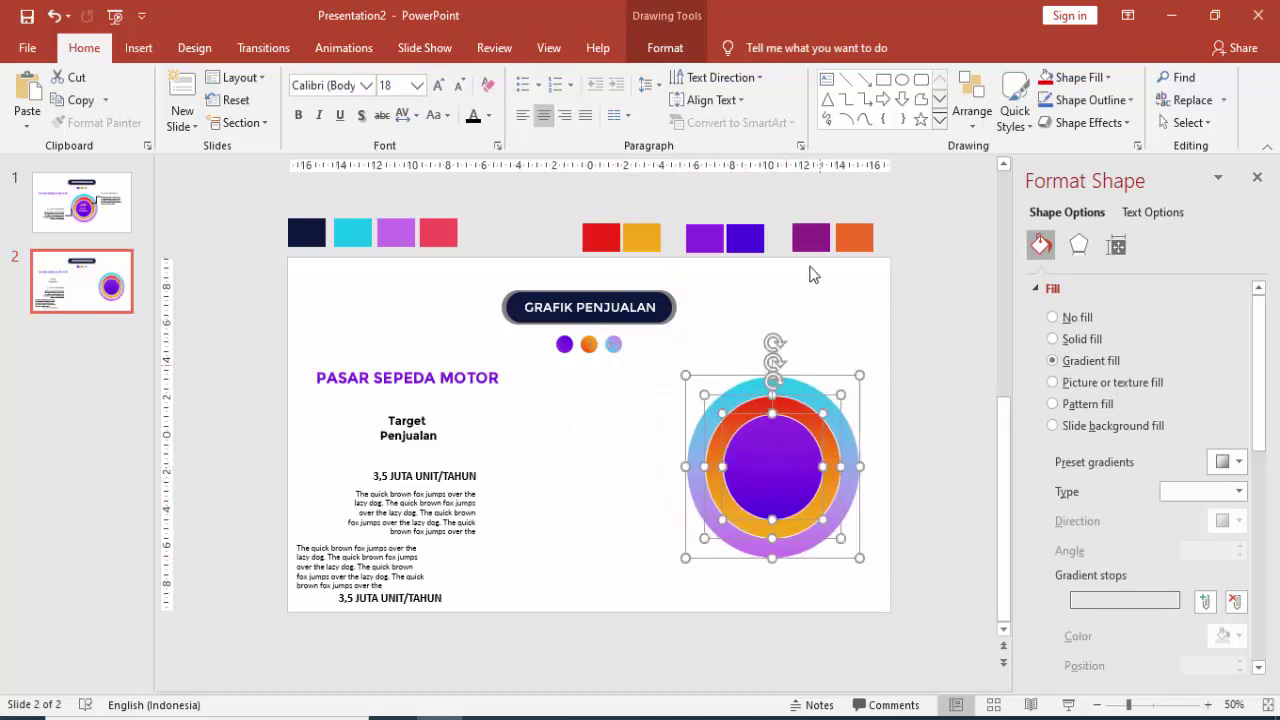
click(665, 47)
click(990, 77)
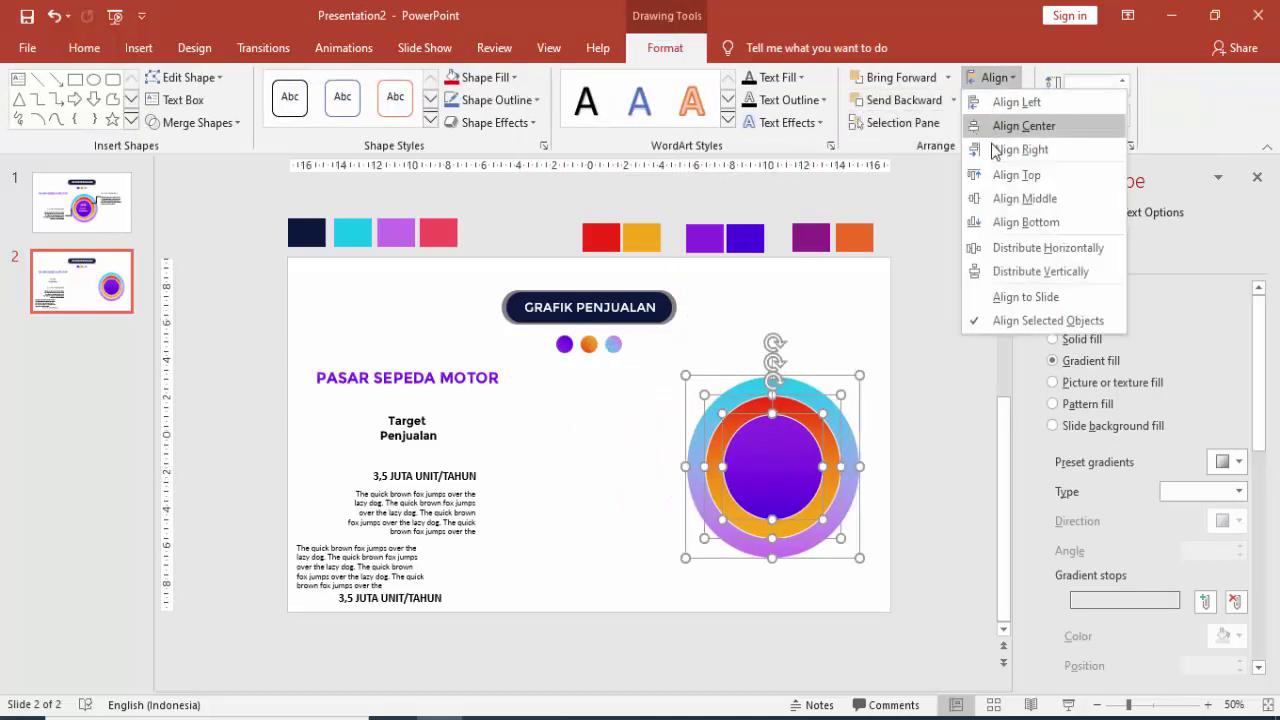
click(1012, 222)
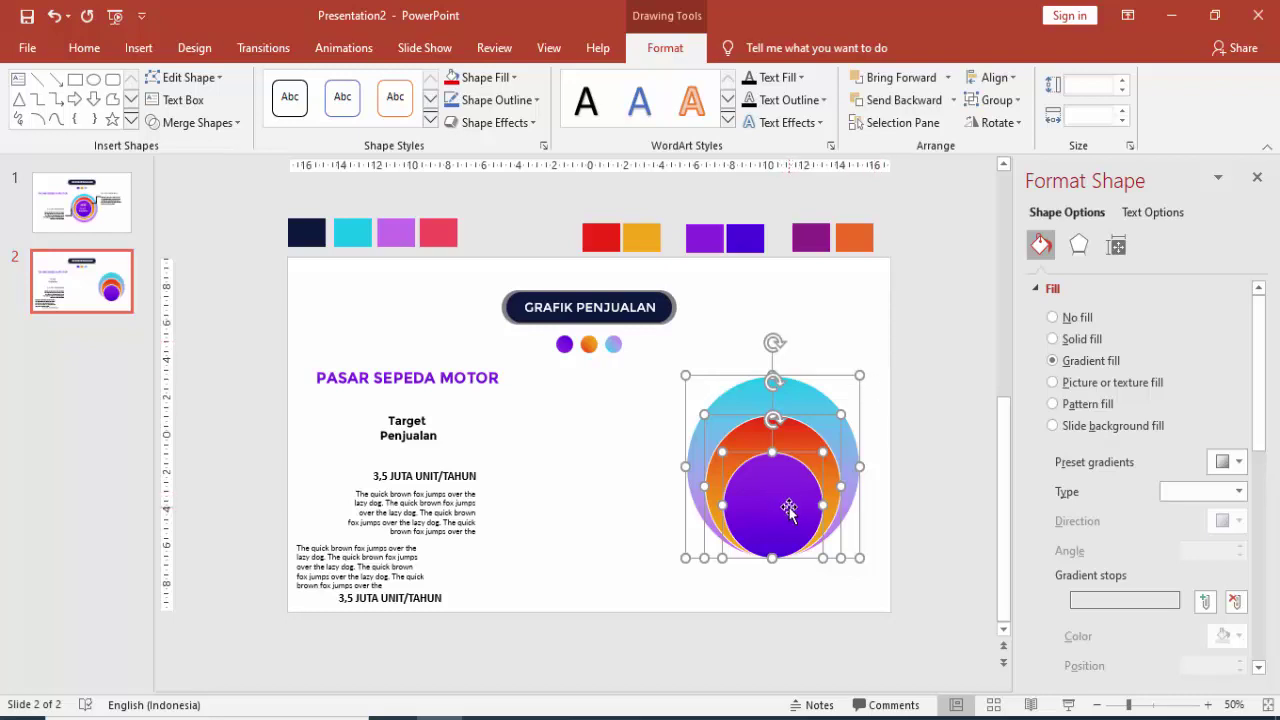
drag(788, 508, 789, 547)
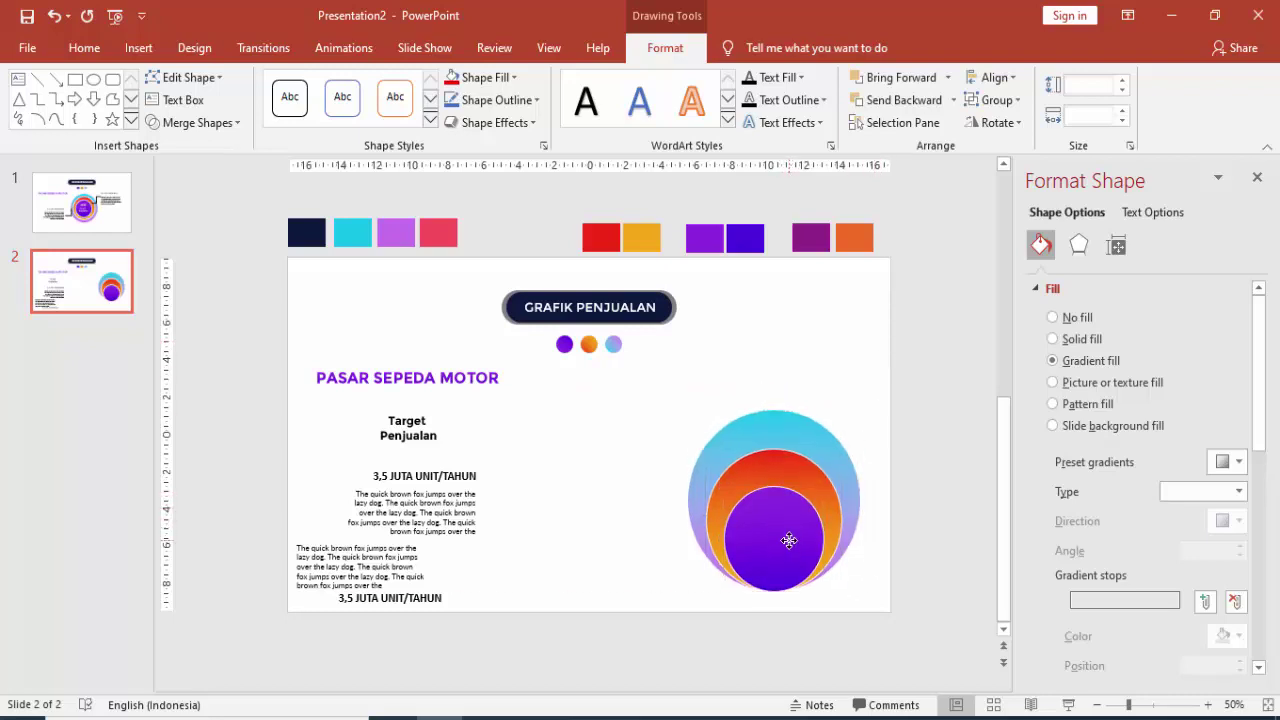
click(816, 370)
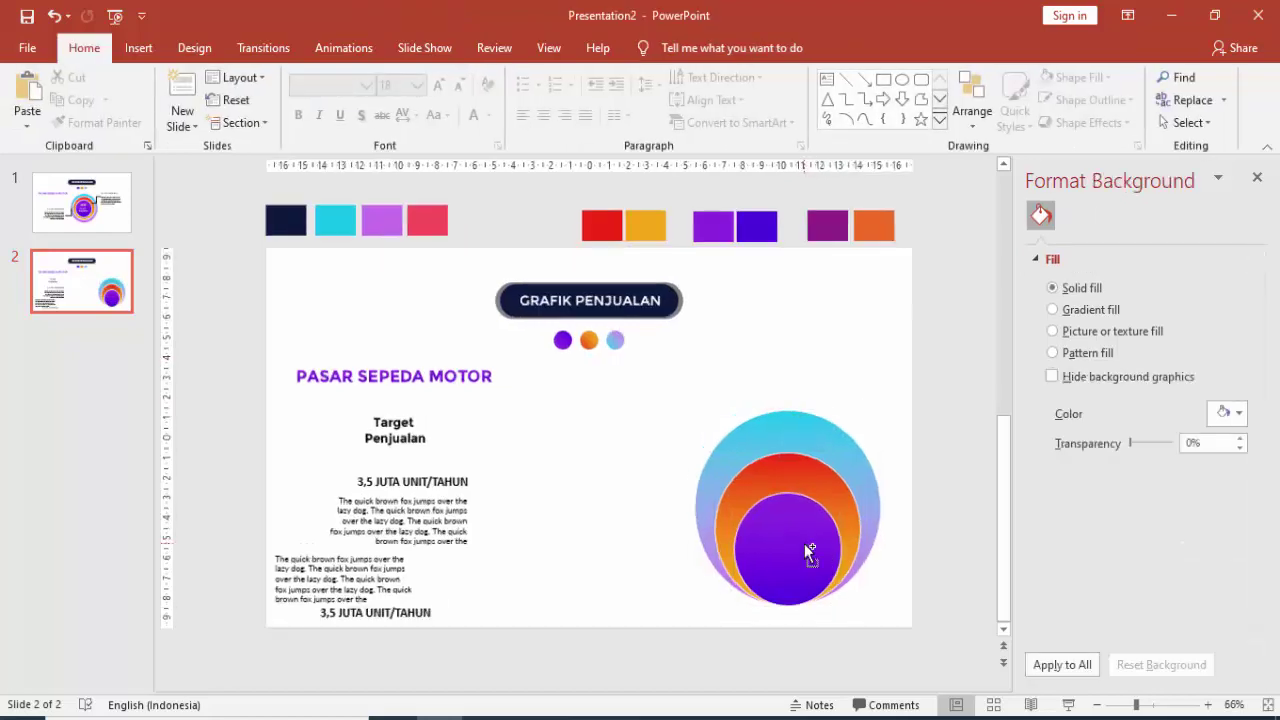
scroll(811, 531, up, 3)
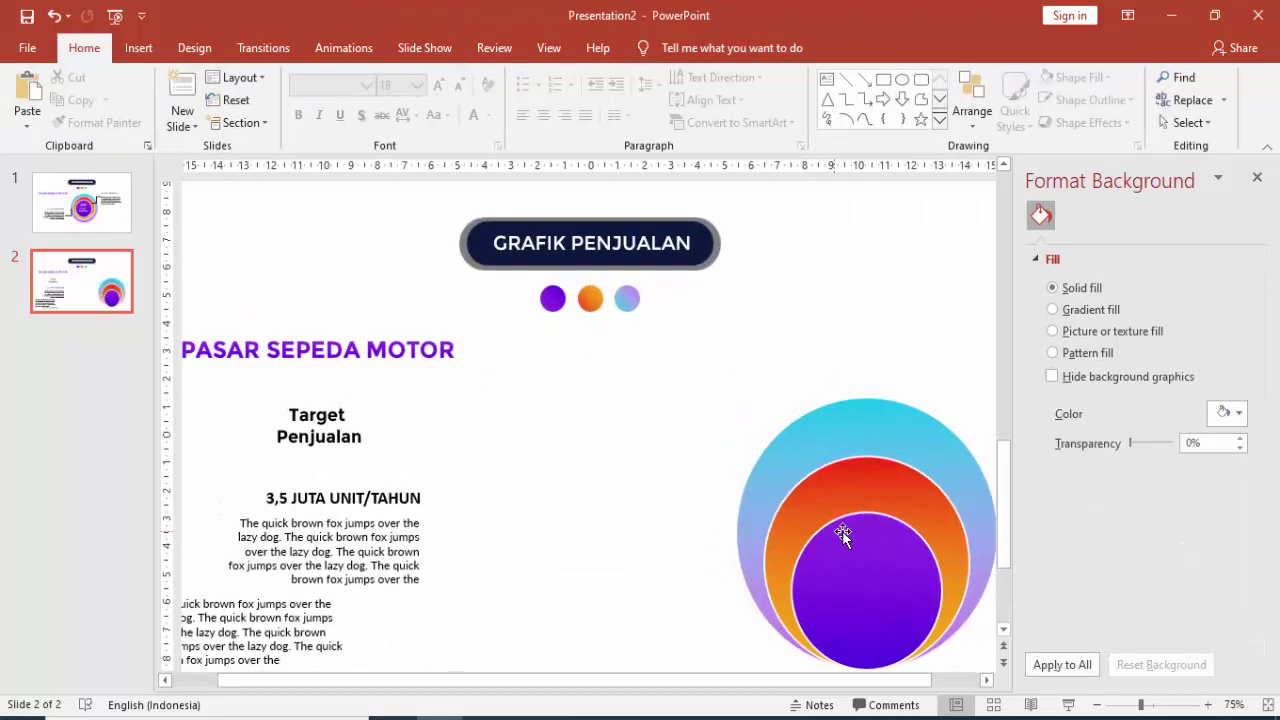
Step: Paste a copy of the purple circle and shrink it to sit low inside the original
click(983, 684)
click(817, 601)
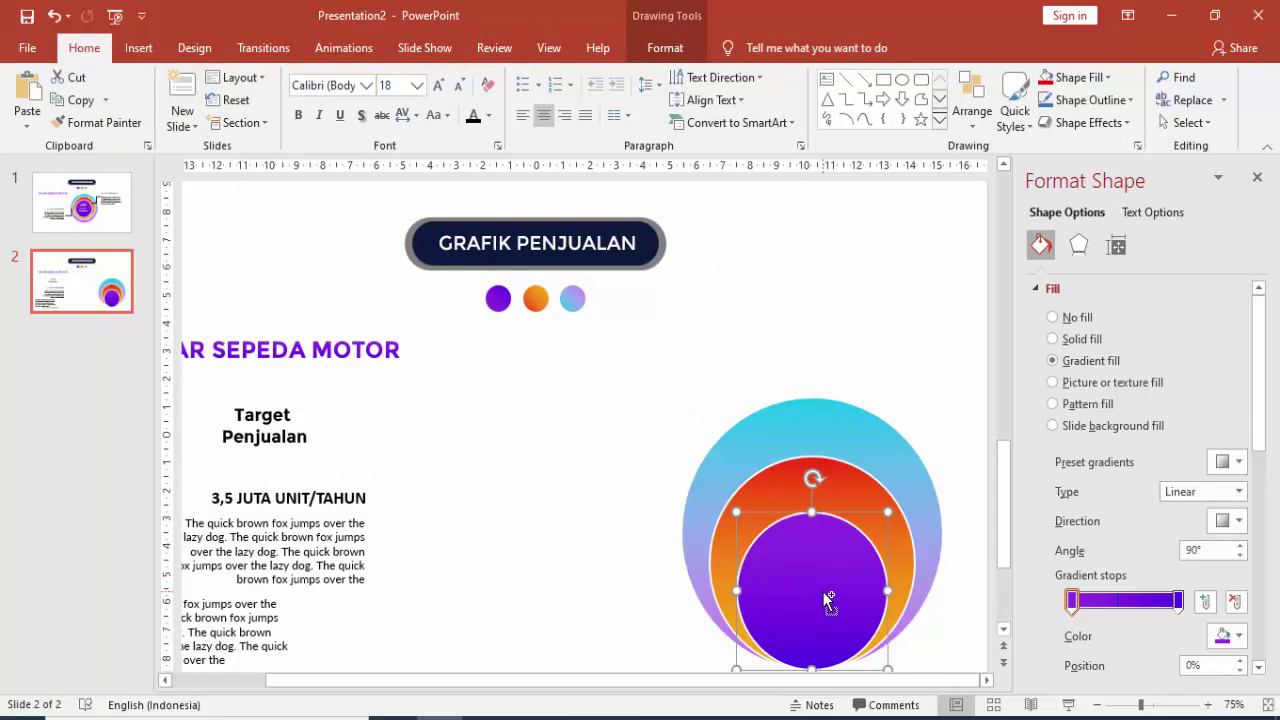
key(ctrl+z)
key(ctrl+v)
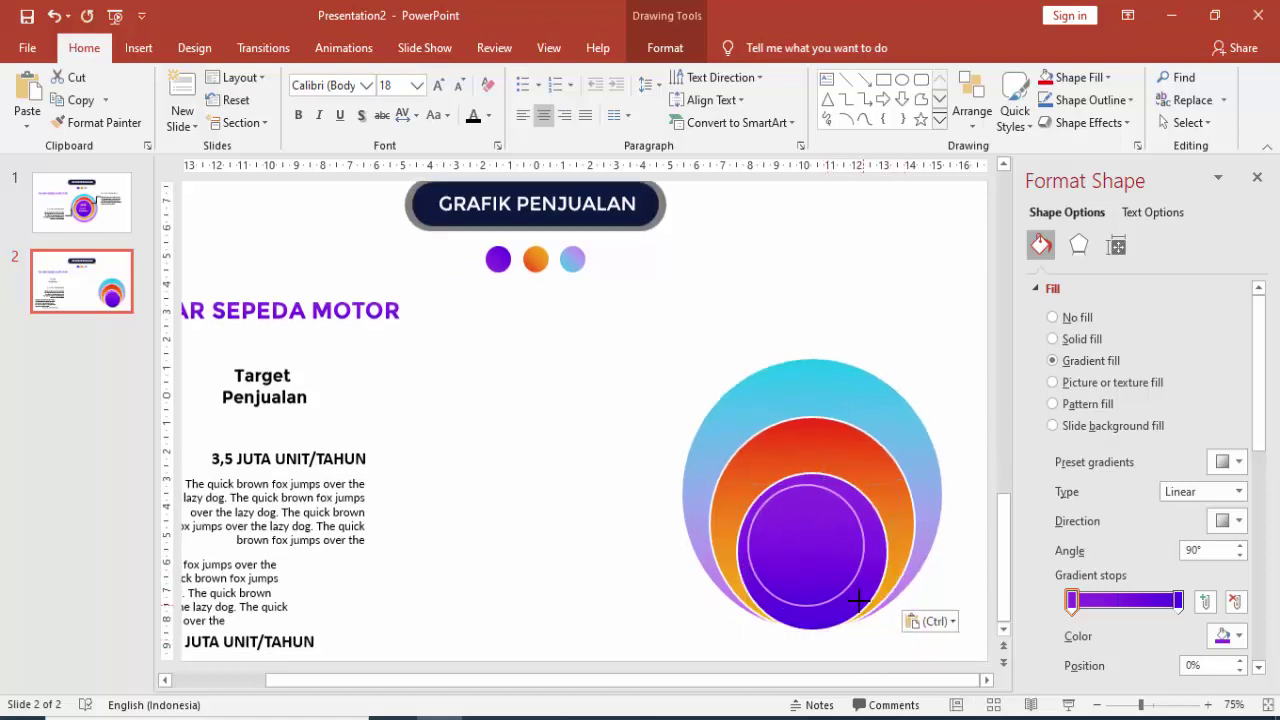
drag(858, 600, 833, 587)
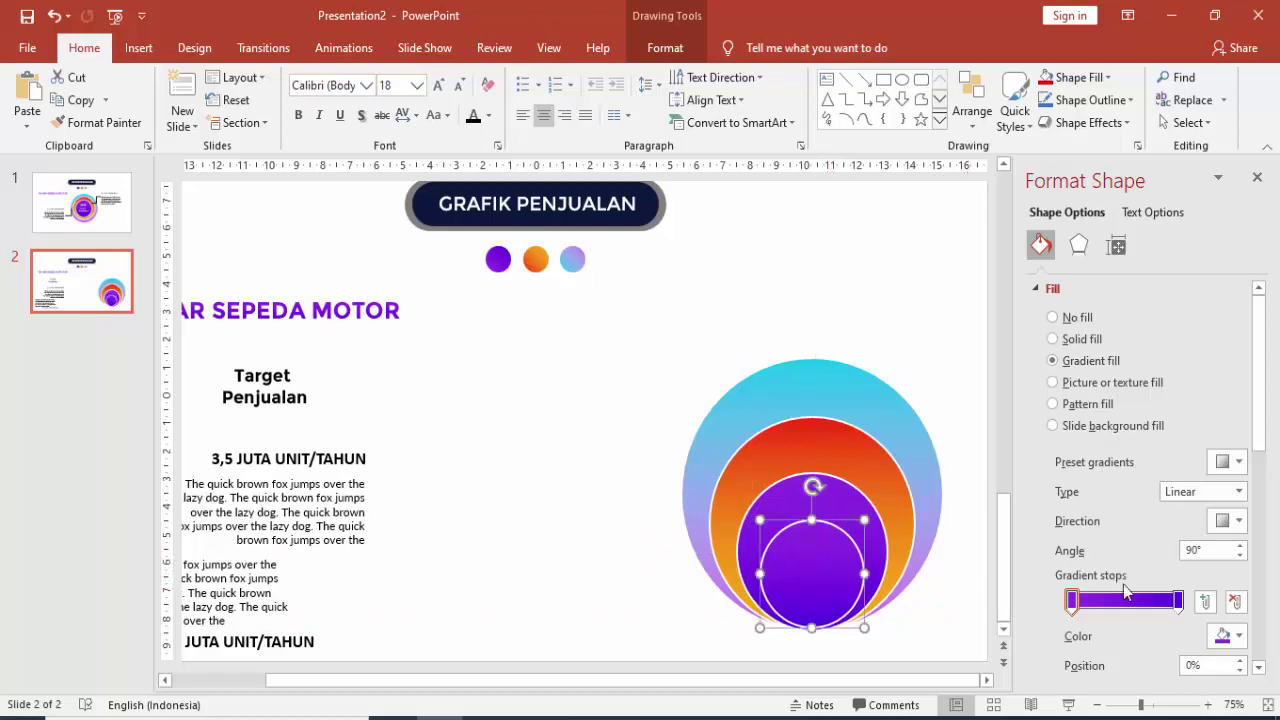
scroll(1103, 440, down, 1)
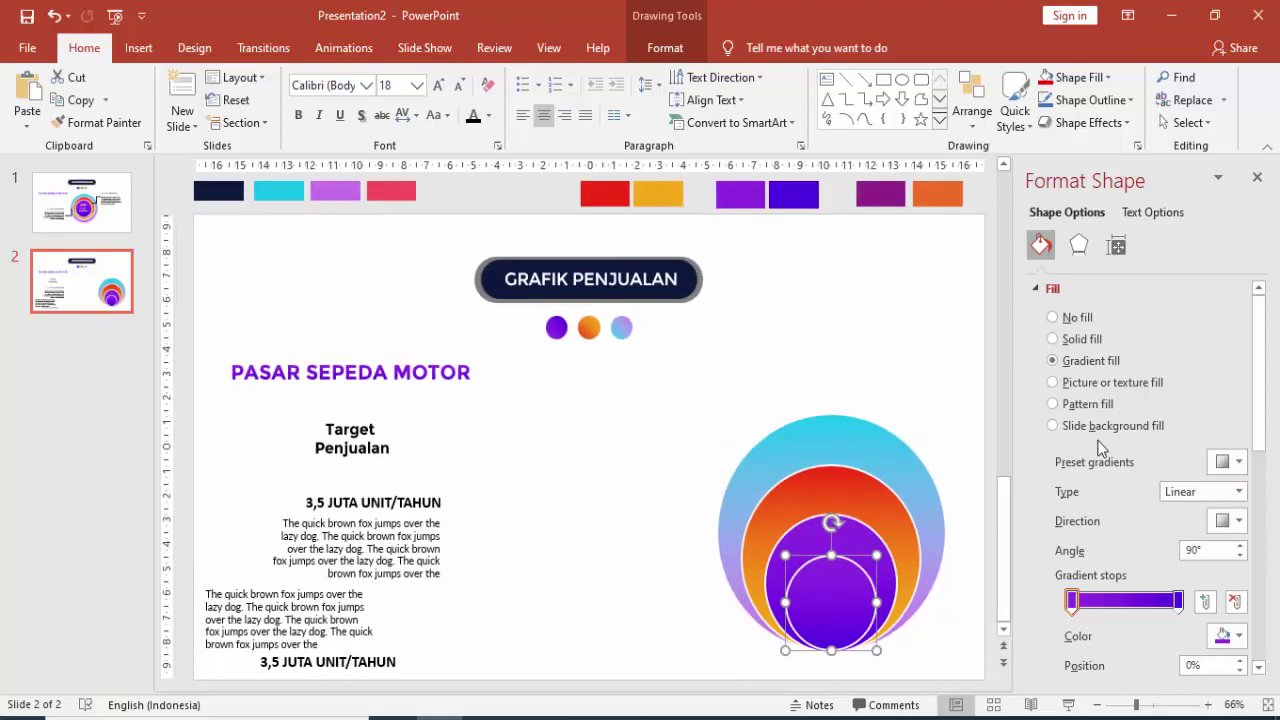
scroll(1100, 447, down, 2)
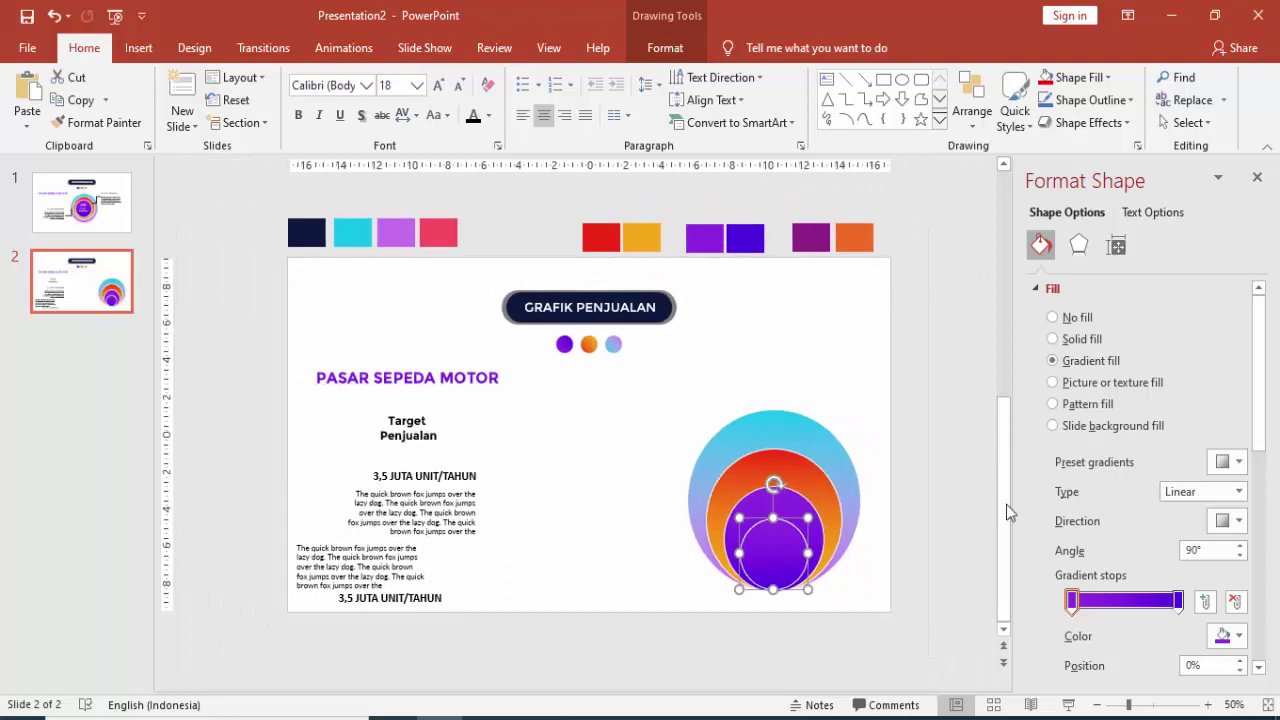
Step: Eyedrop the orange and cyan swatches into the inner circle's two gradient stops
click(1072, 602)
click(1228, 636)
click(1165, 609)
click(852, 240)
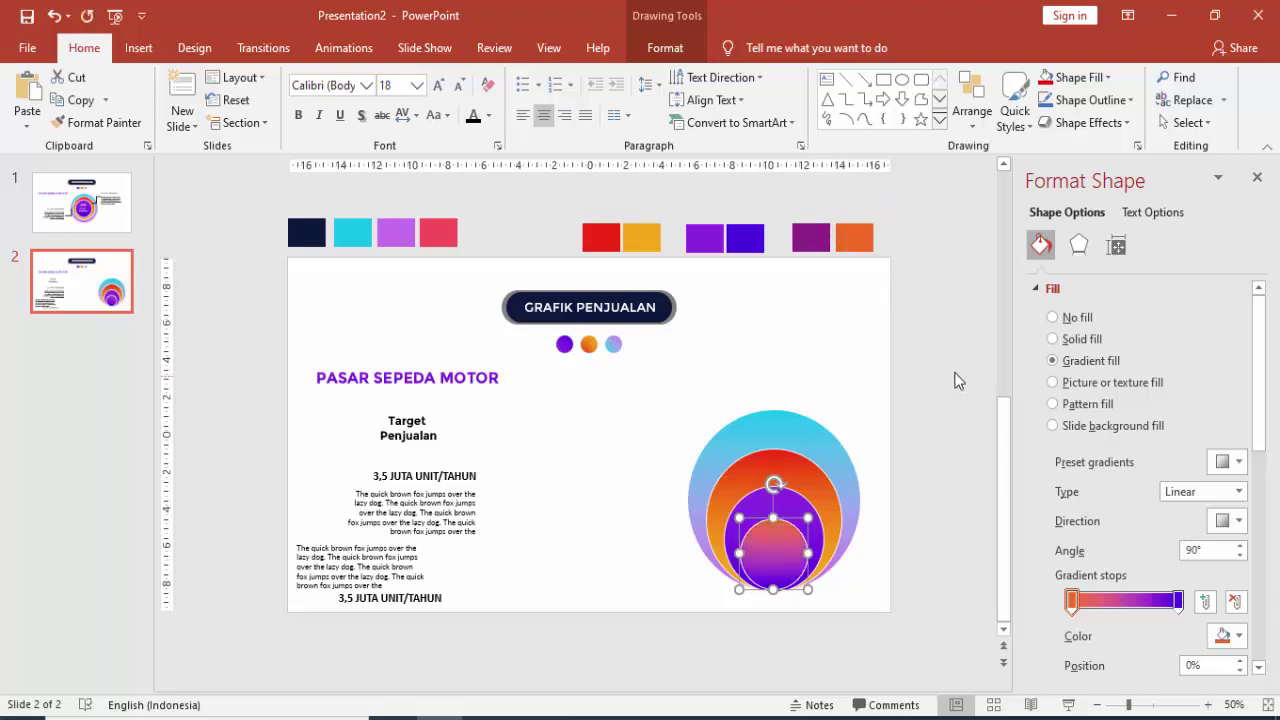
click(1177, 600)
click(1228, 636)
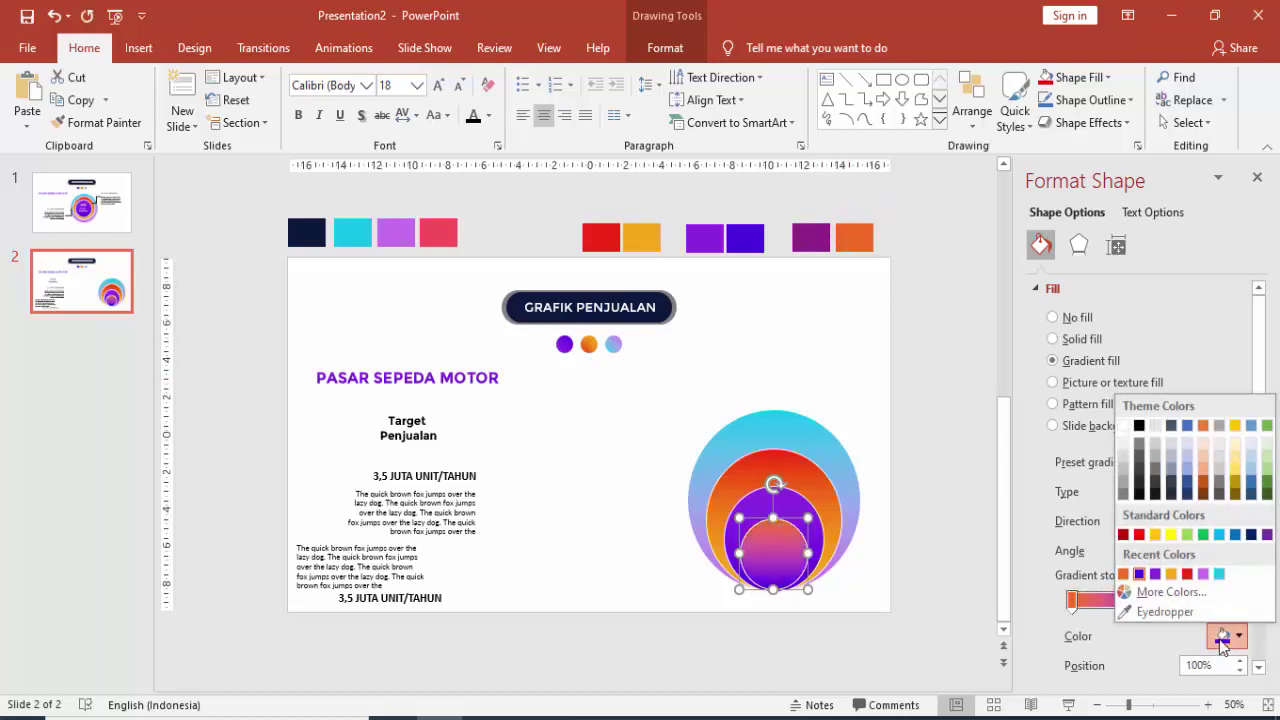
click(1160, 612)
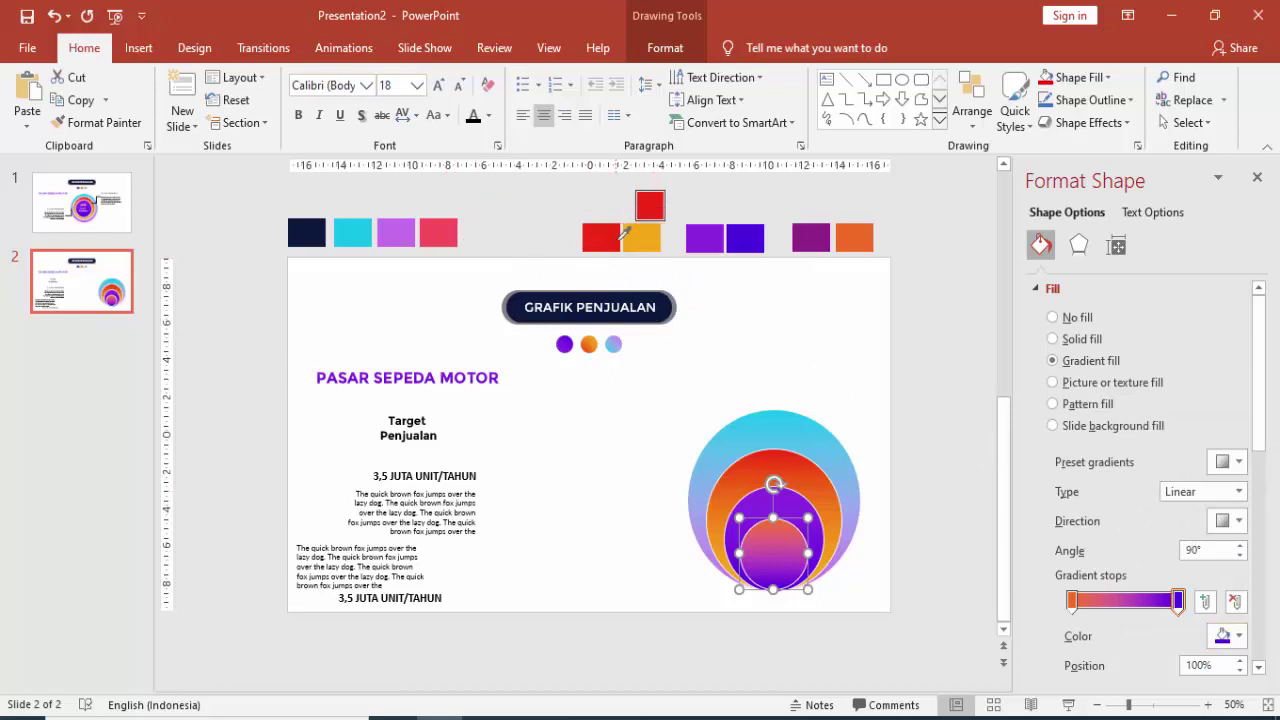
click(358, 230)
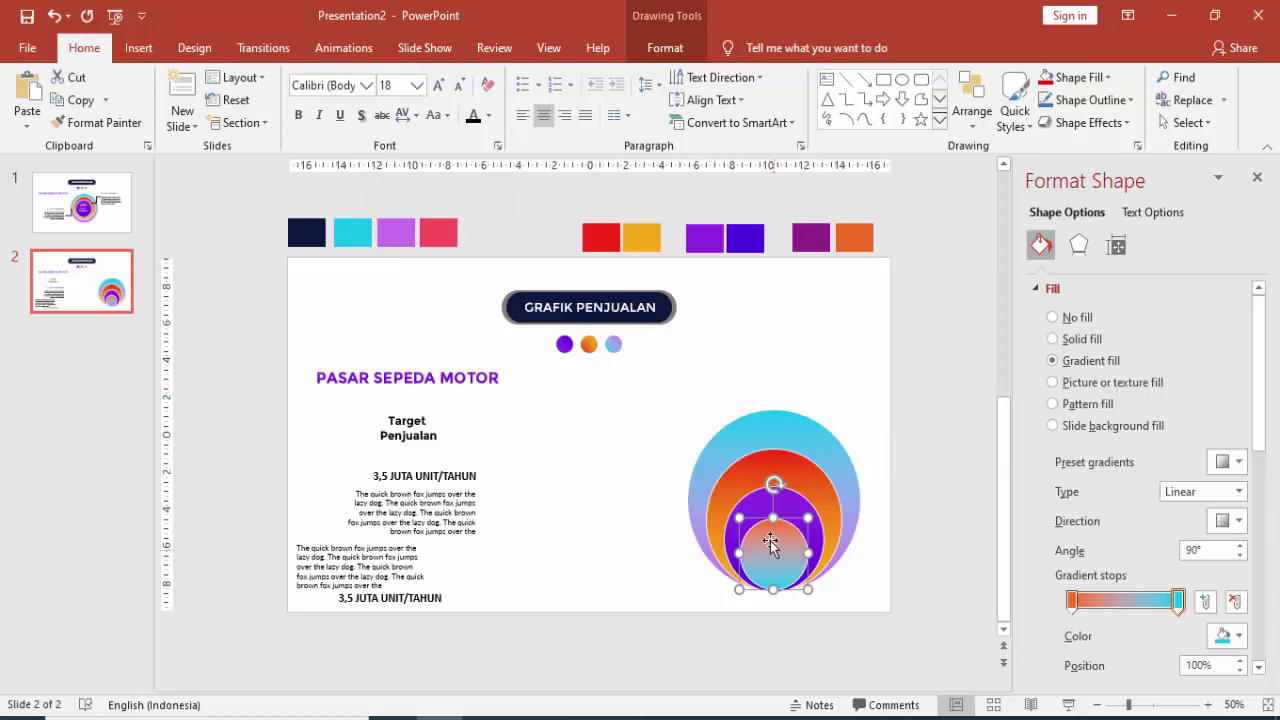
Step: Resample the stops from the purple and pink swatches, giving a purple-to-pink gradient
click(1072, 600)
click(1165, 614)
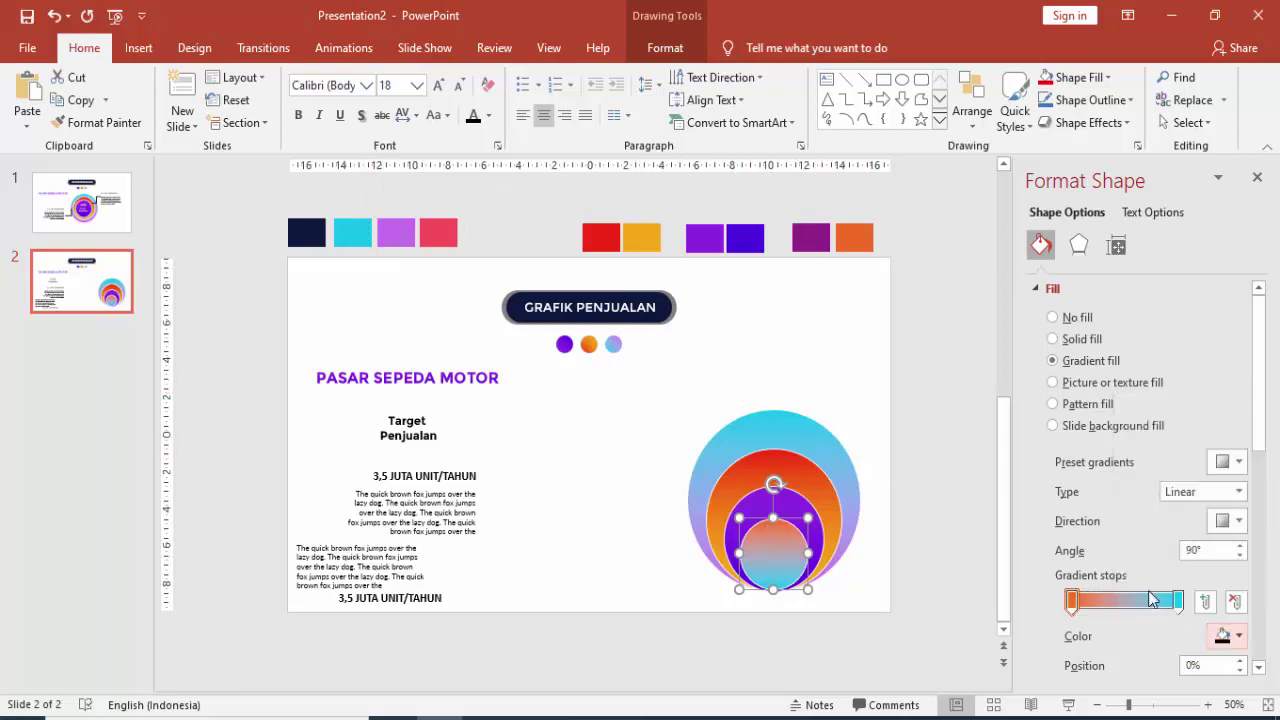
click(411, 235)
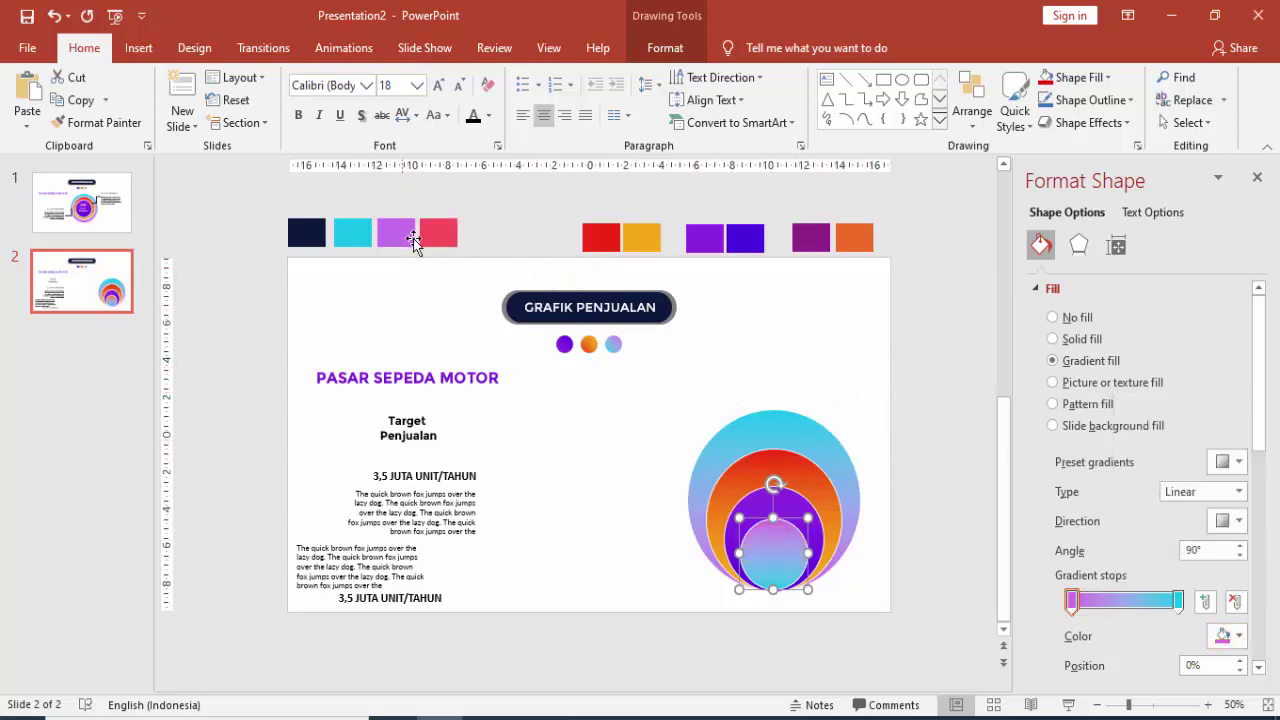
click(1178, 600)
click(1238, 636)
click(1150, 612)
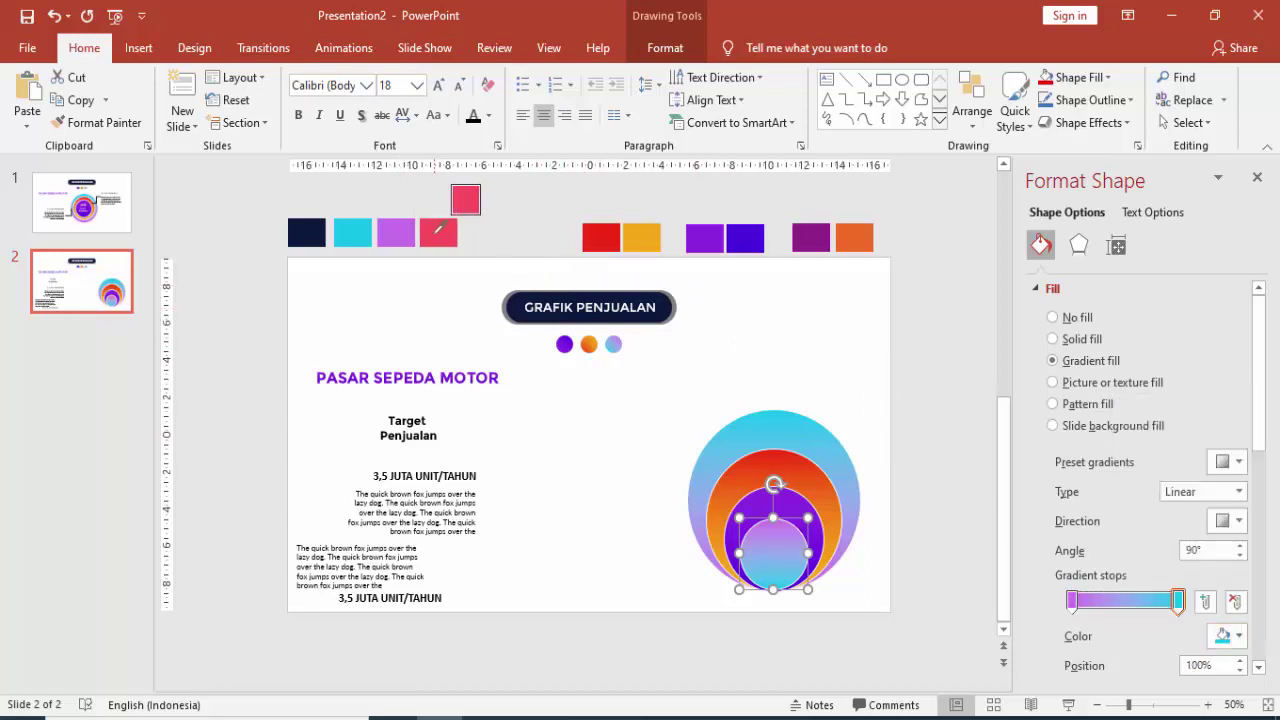
click(438, 232)
click(738, 395)
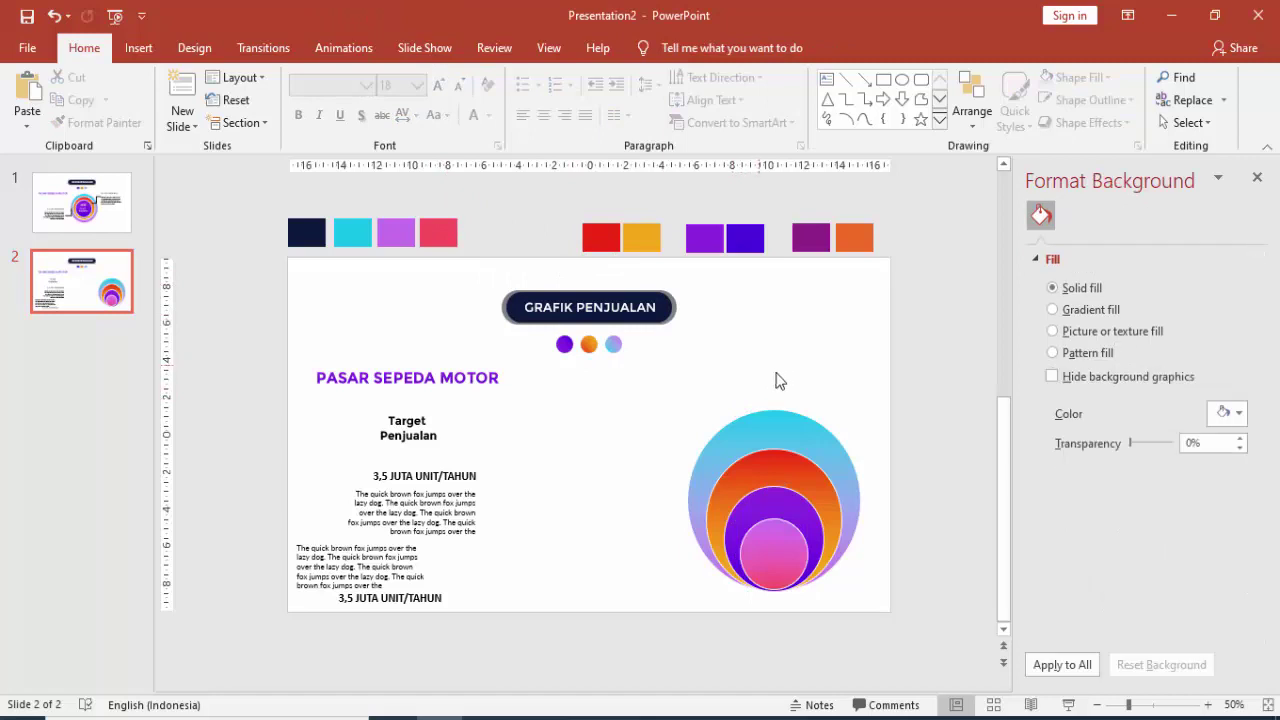
scroll(778, 380, down, 1)
scroll(778, 380, down, 1)
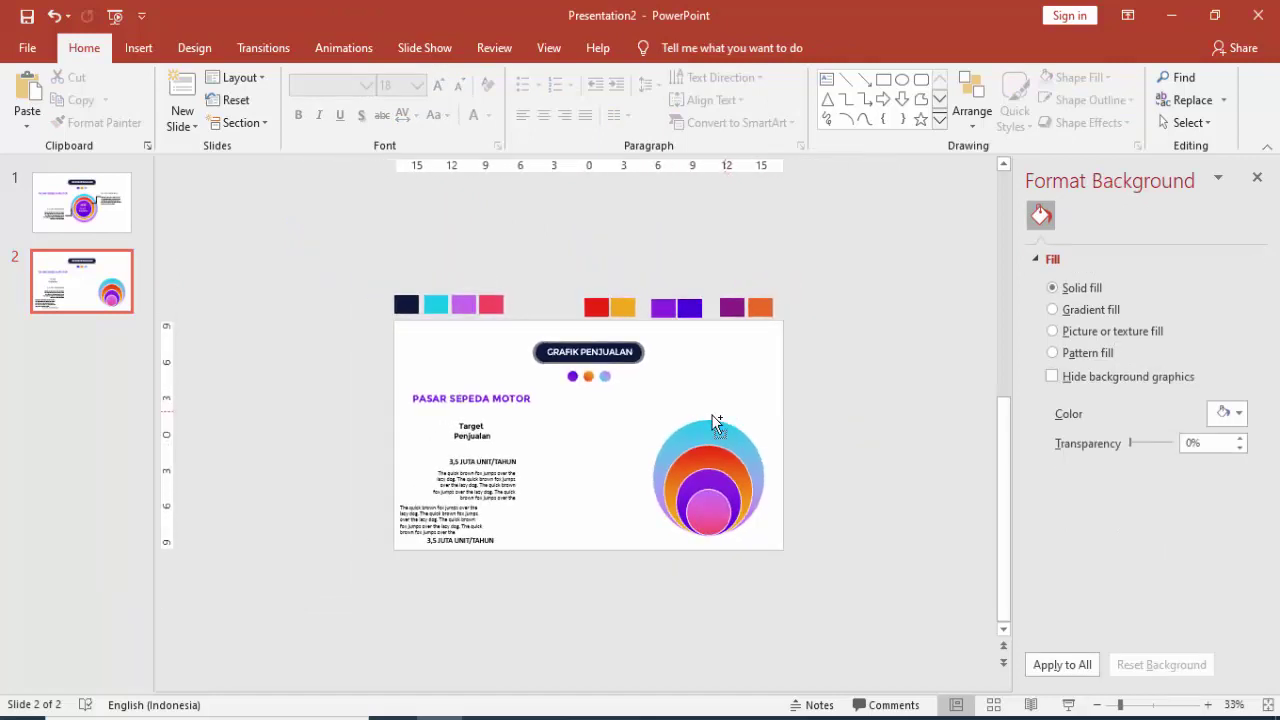
Step: Duplicate the small purple dot and place the copy beside Target Penjualan
scroll(577, 415, up, 1)
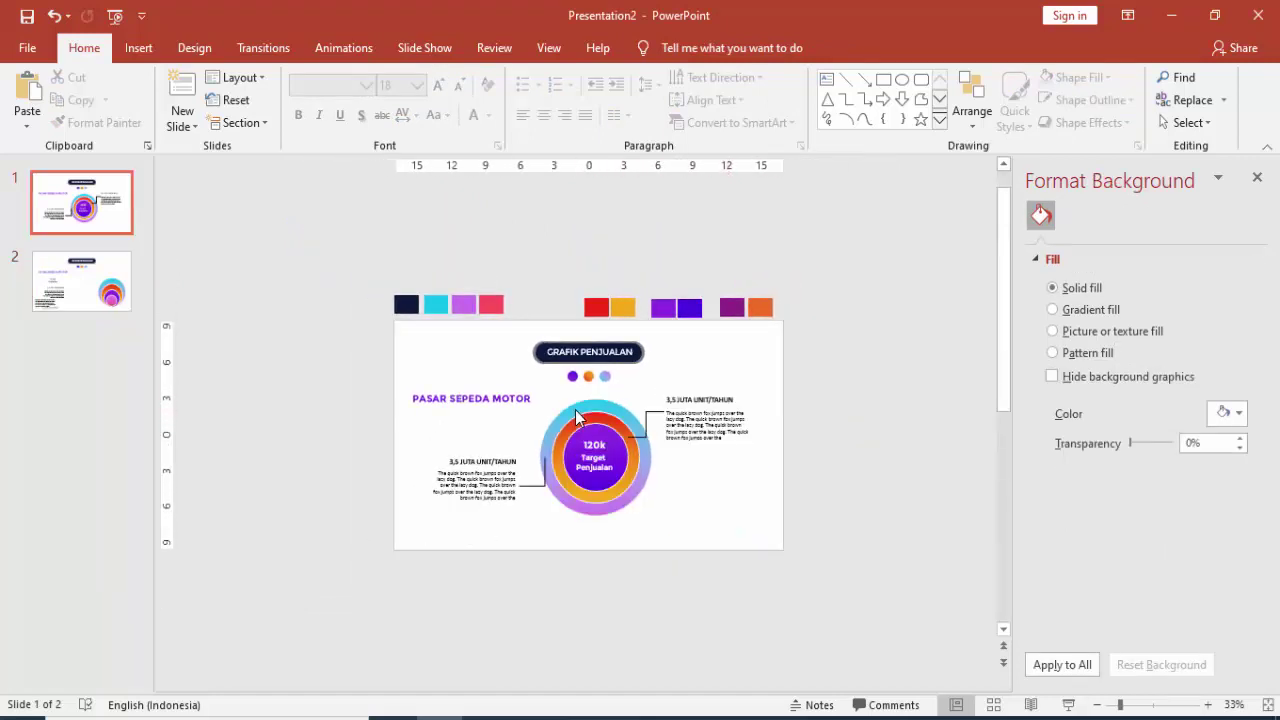
scroll(335, 386, down, 1)
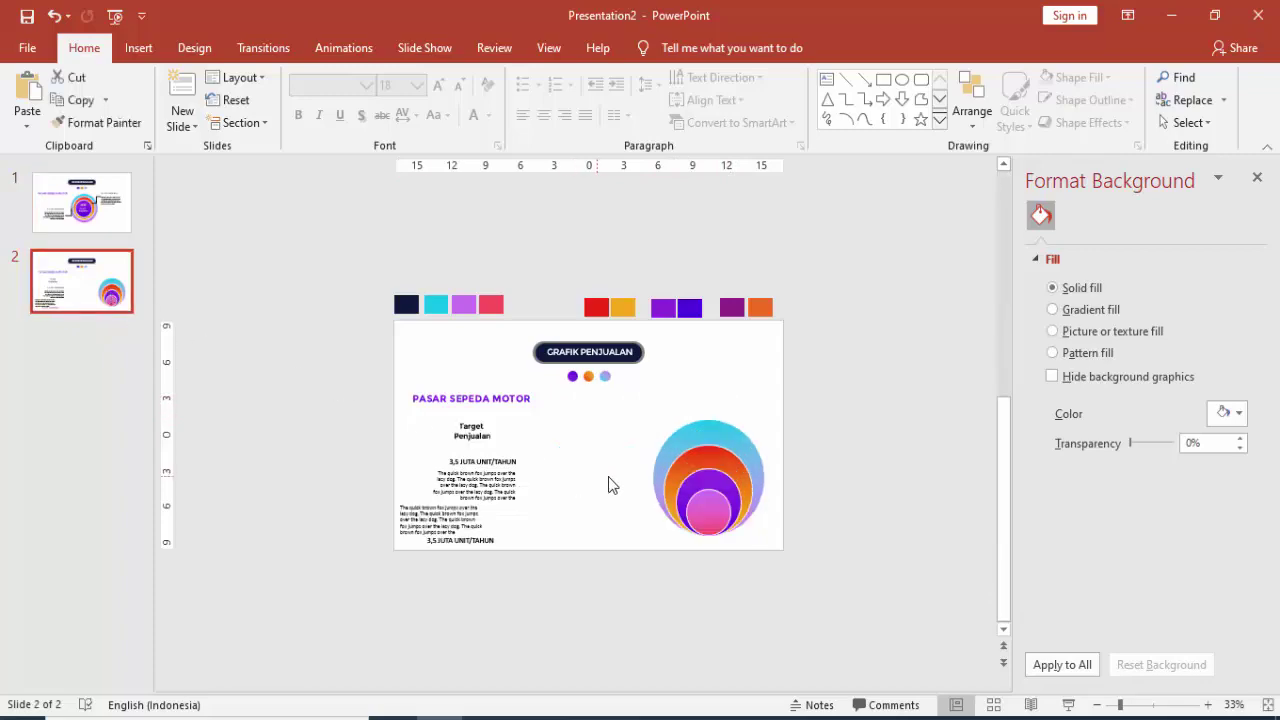
scroll(606, 486, up, 2)
click(557, 330)
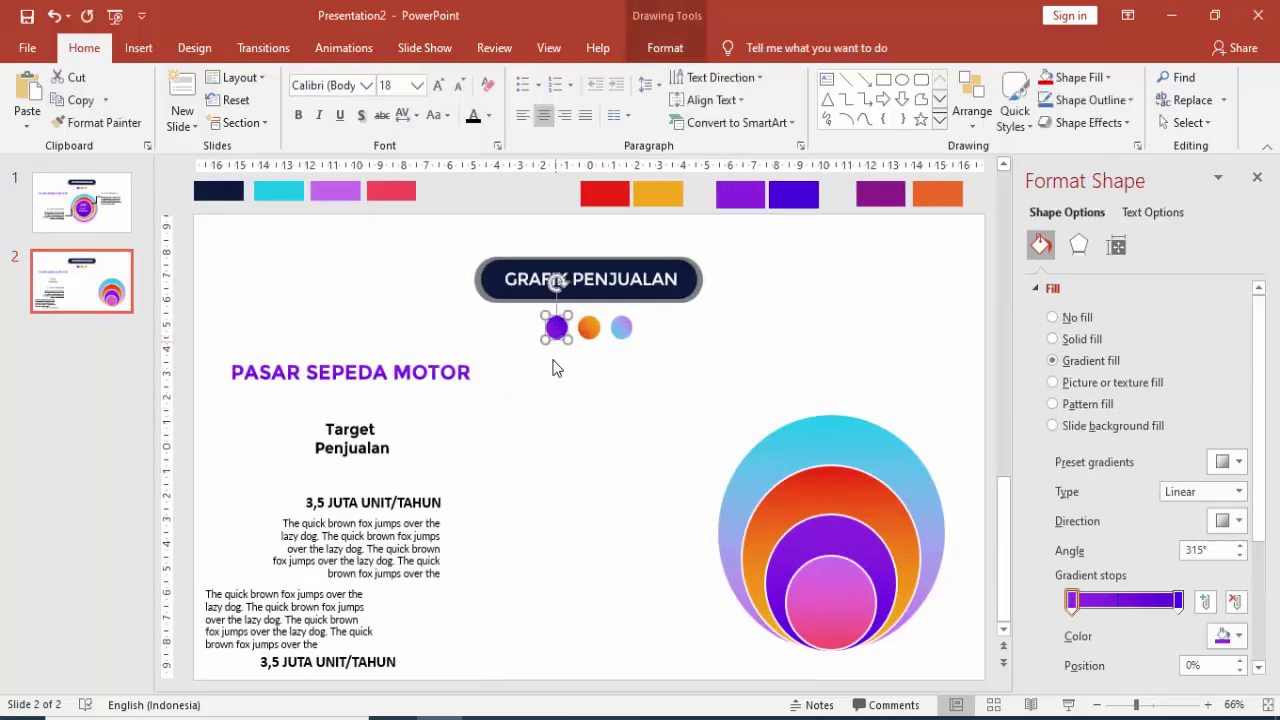
key(ctrl+d)
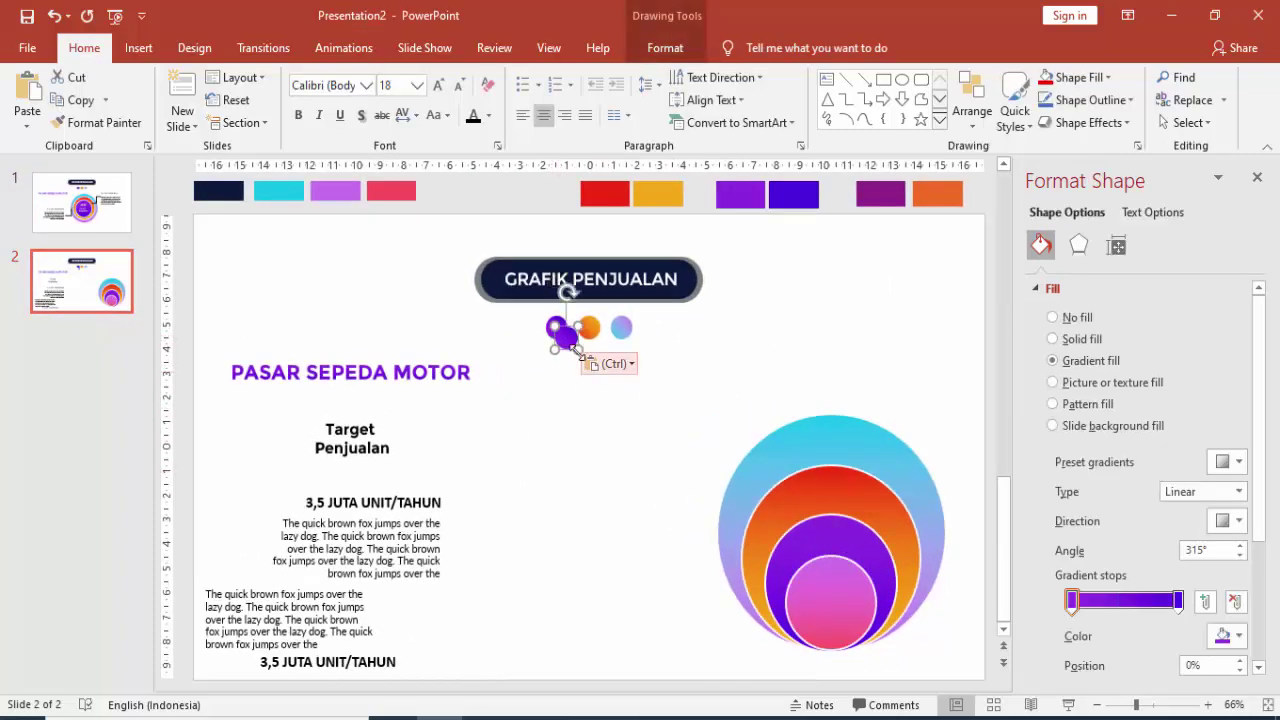
drag(557, 329, 556, 439)
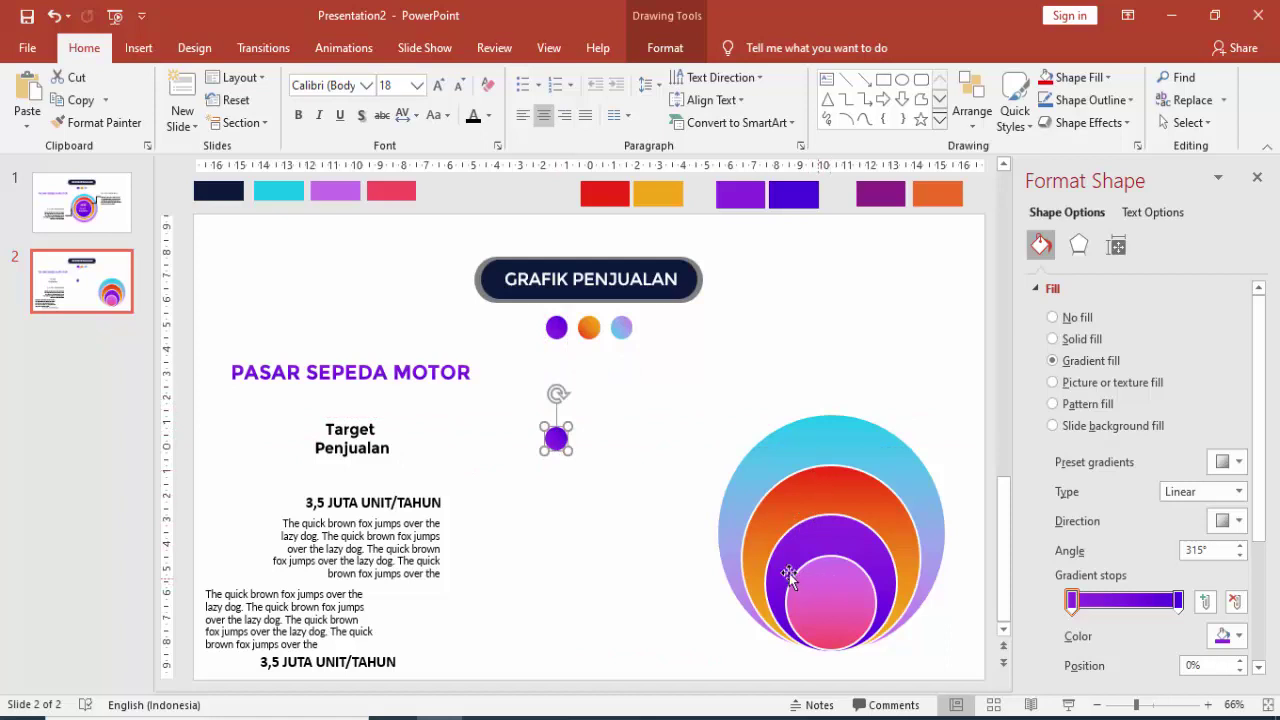
key(alt)
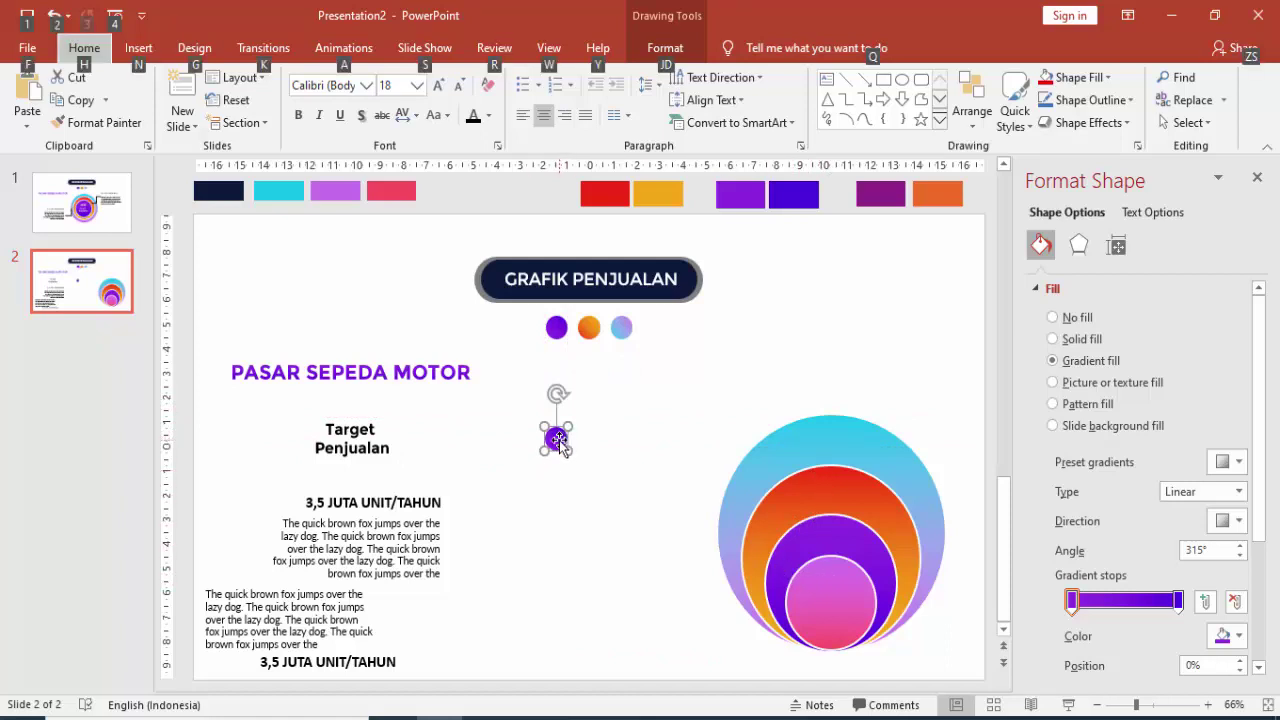
Step: Add more evenly spaced dot copies with Ctrl+D to complete a column of four
click(601, 453)
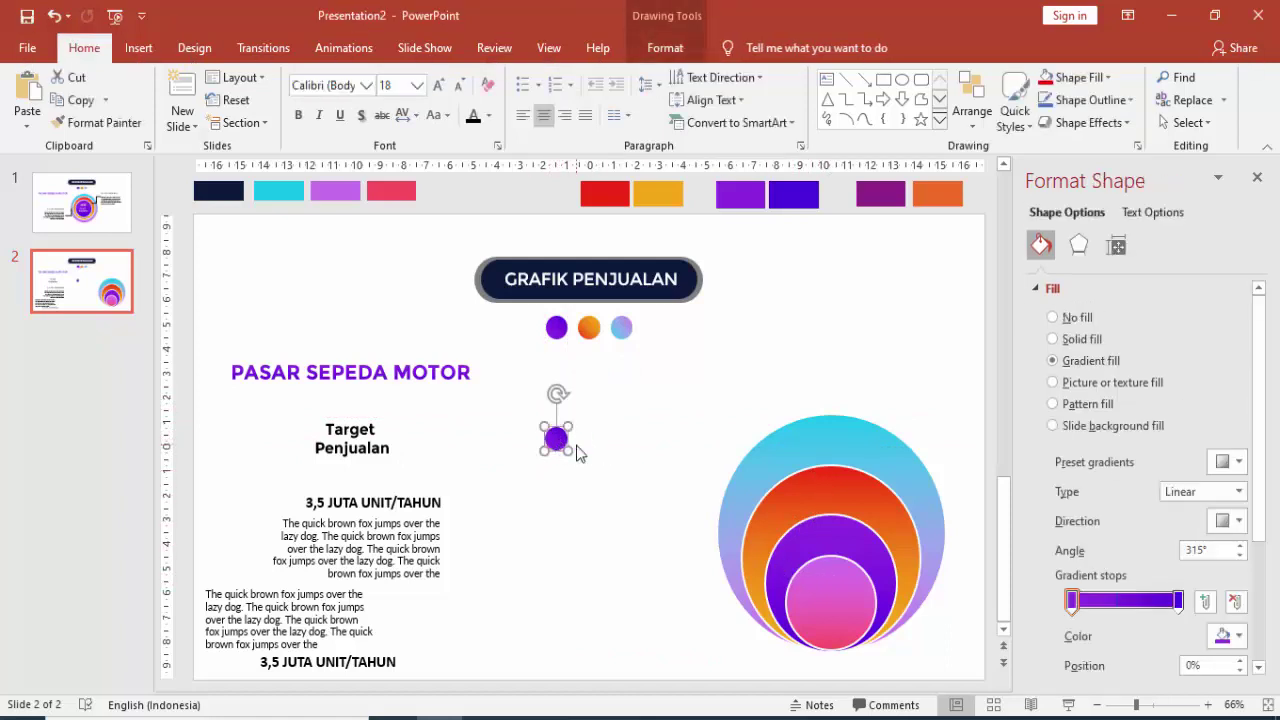
drag(557, 440, 557, 508)
key(ctrl+d)
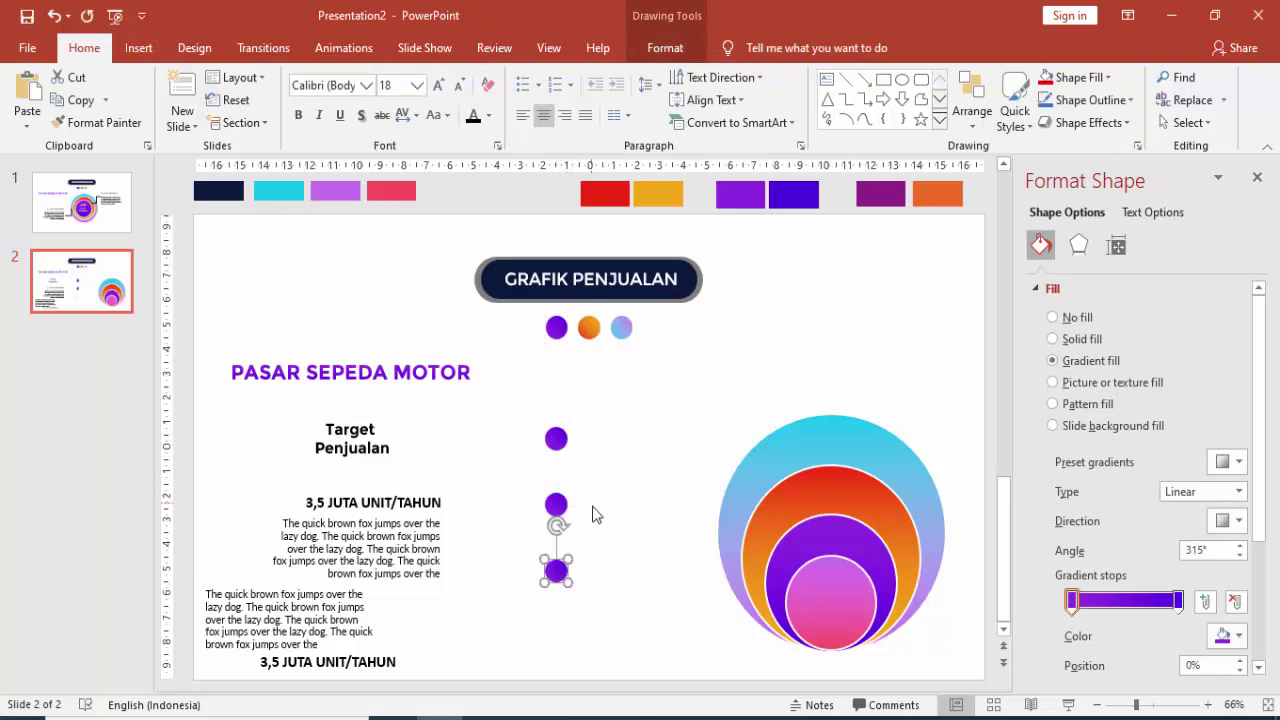
key(ctrl+d)
click(612, 508)
click(556, 438)
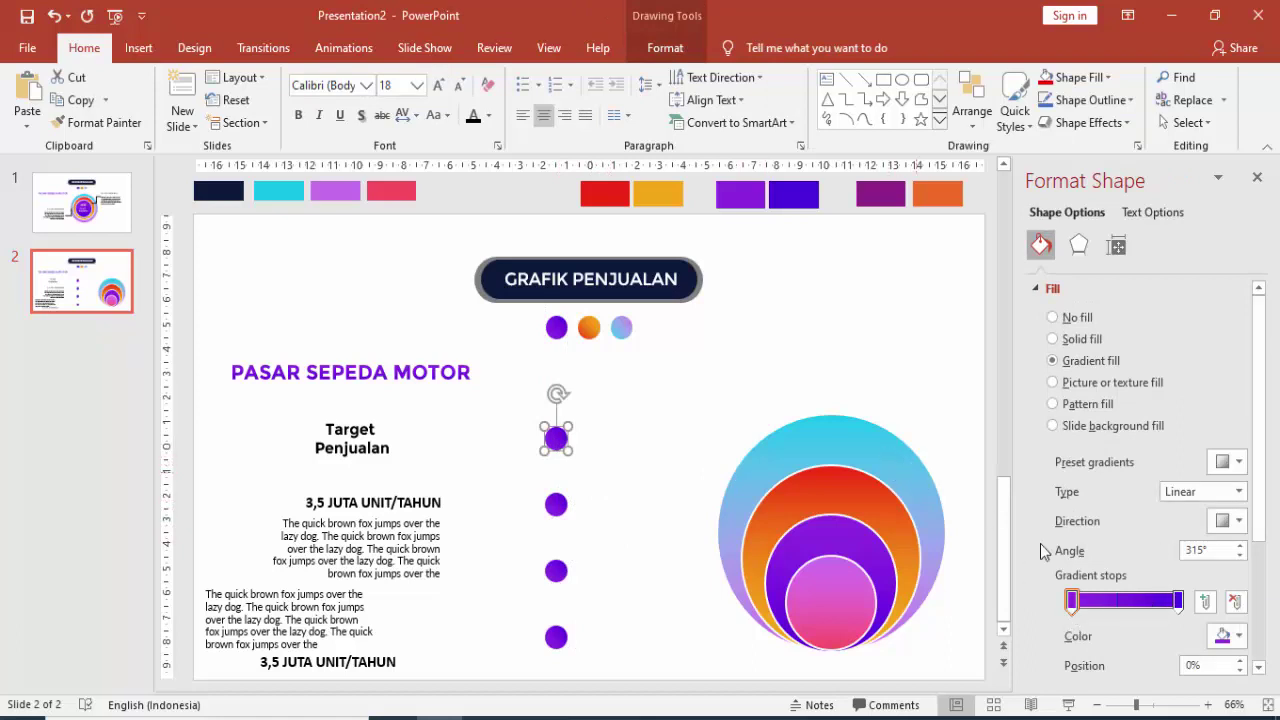
click(884, 455)
Step: Set the top dot's gradient to start cyan and end pink
click(556, 440)
click(1238, 636)
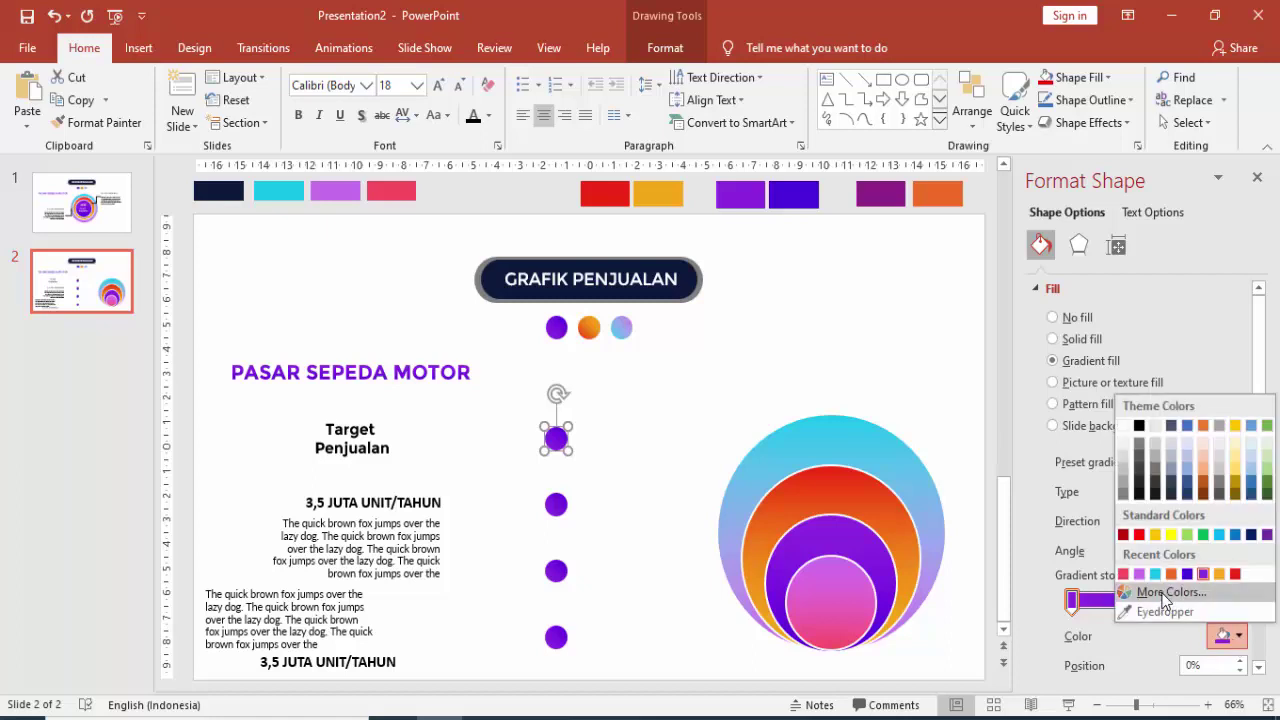
click(1156, 575)
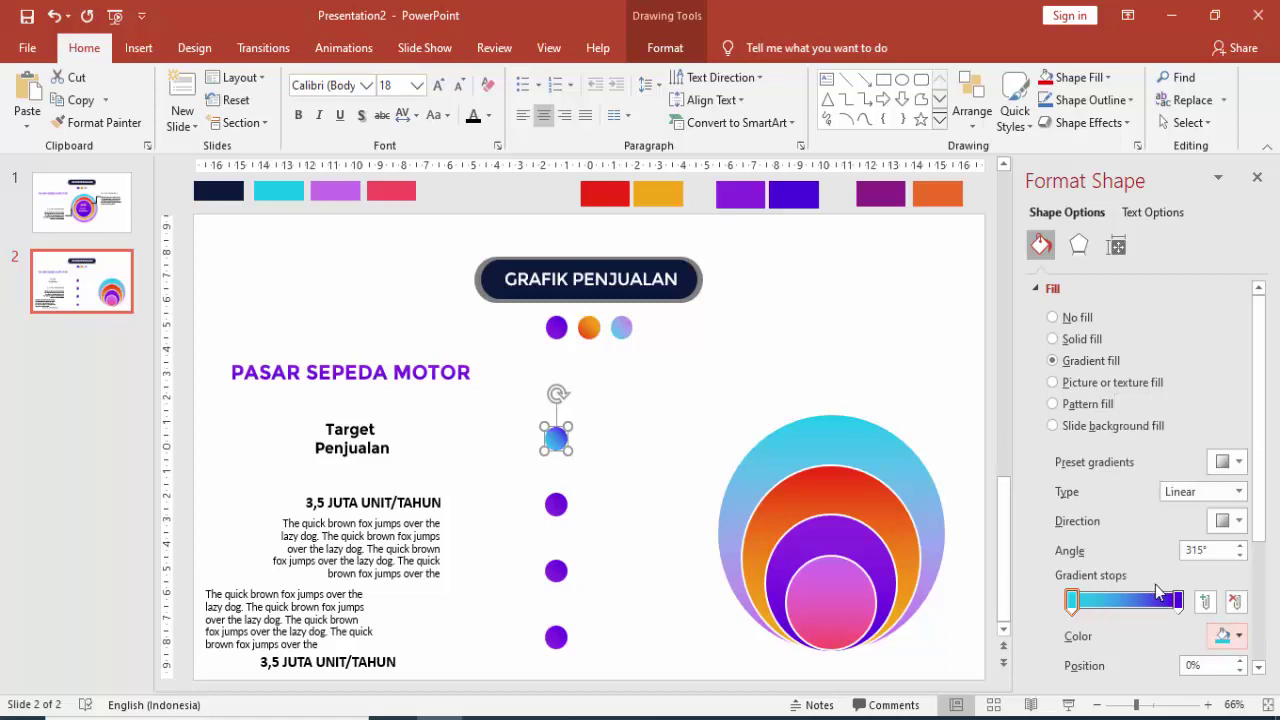
click(1178, 600)
click(1238, 636)
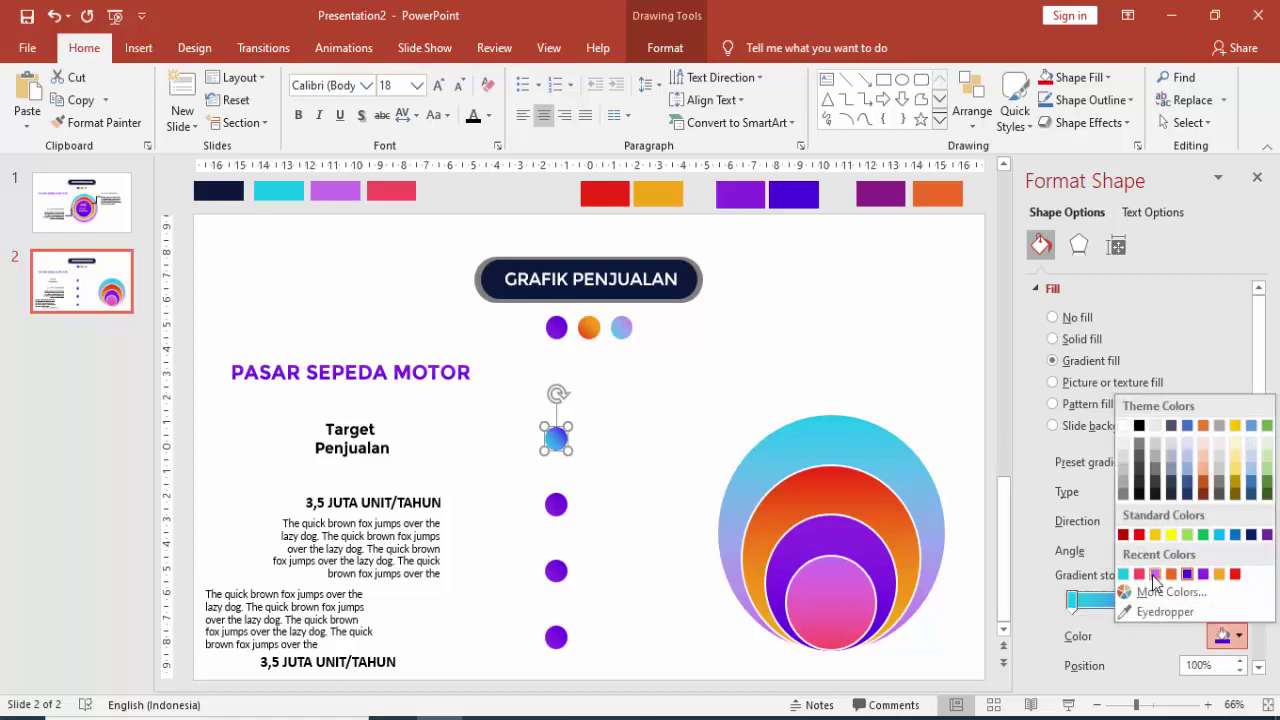
click(1155, 574)
Step: Set the second dot's gradient to start orange and end red
click(557, 503)
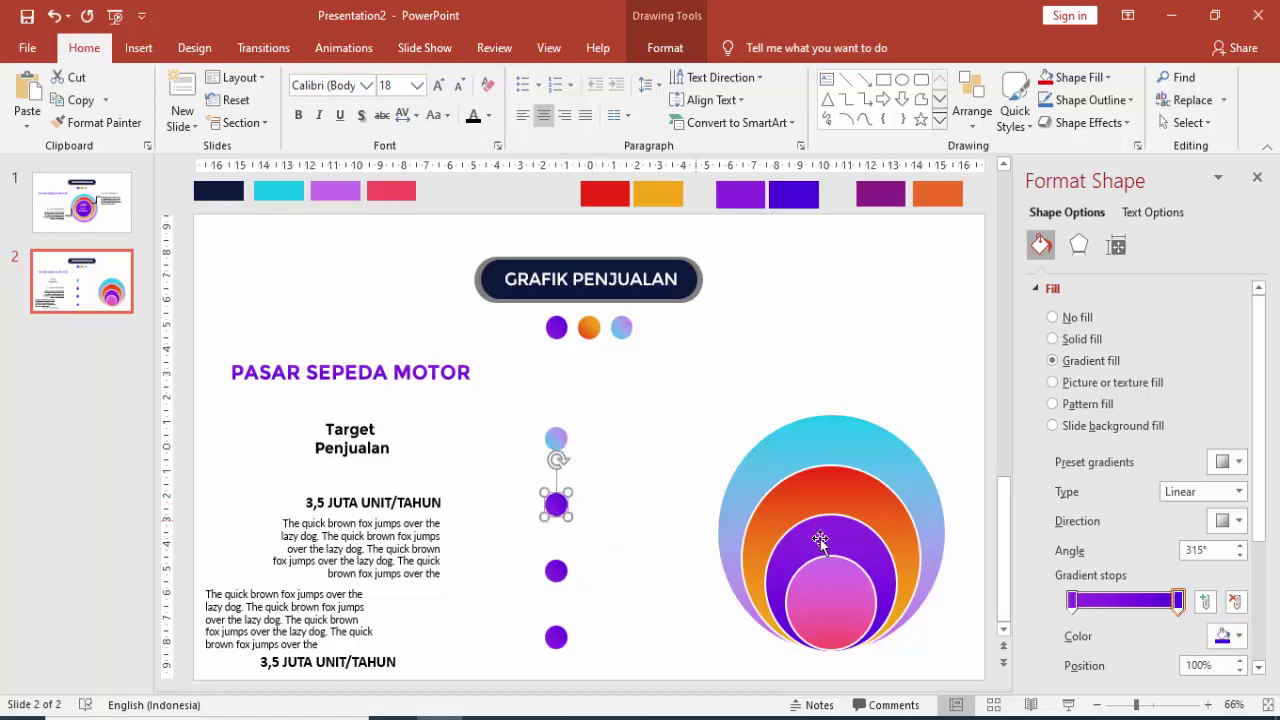
click(1071, 602)
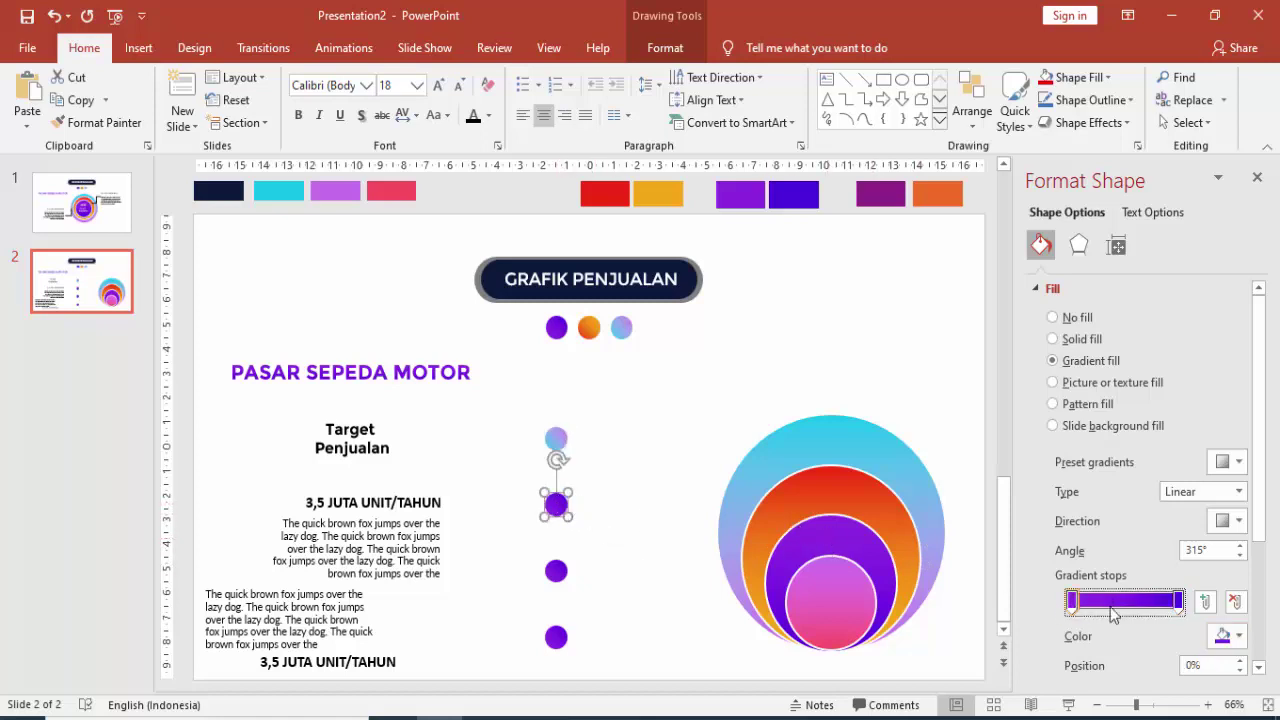
click(1238, 636)
click(1070, 566)
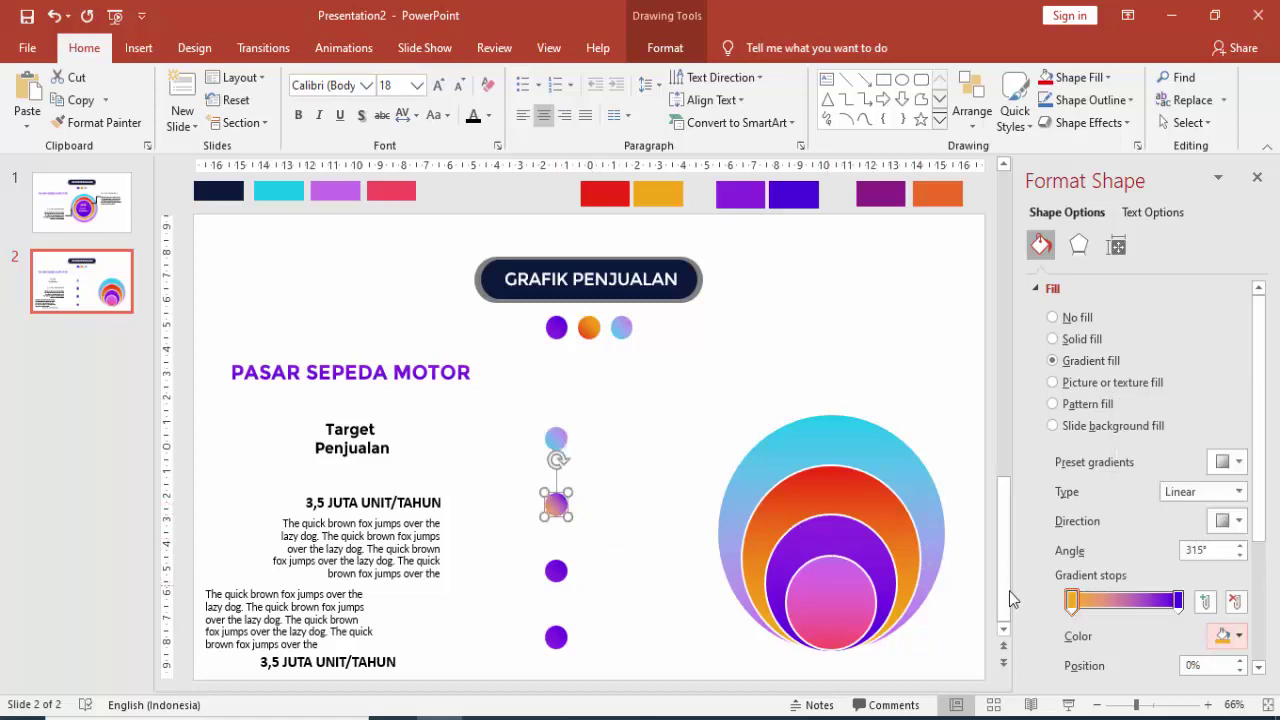
click(1178, 600)
click(1238, 636)
click(1087, 566)
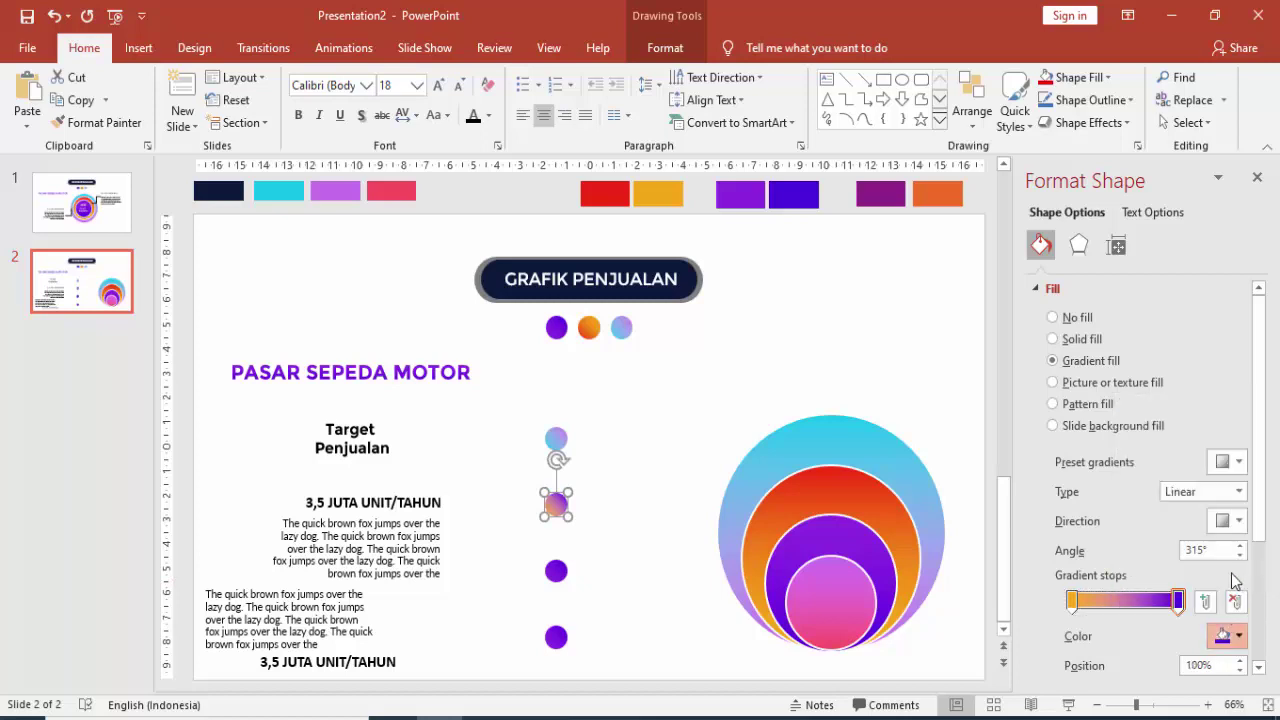
Step: Leave the third dot's colours unchanged and make the bottom dot's gradient end in pink
click(557, 573)
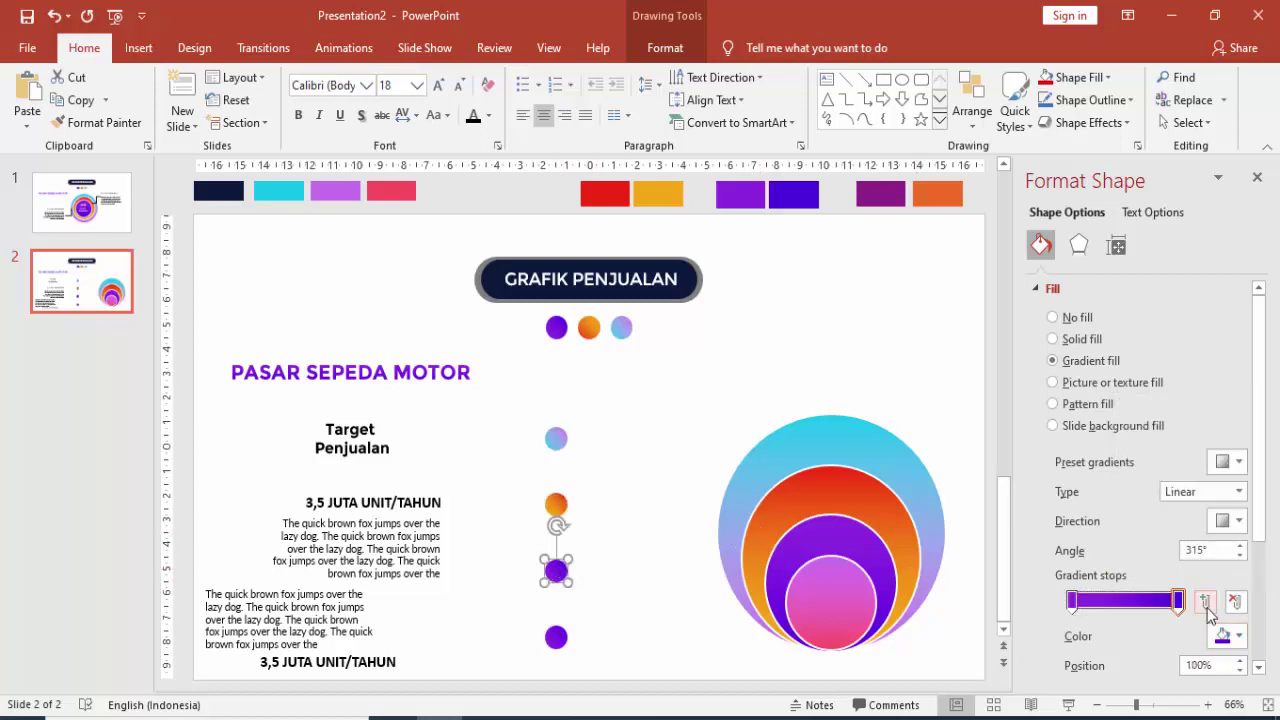
click(1071, 601)
click(1220, 640)
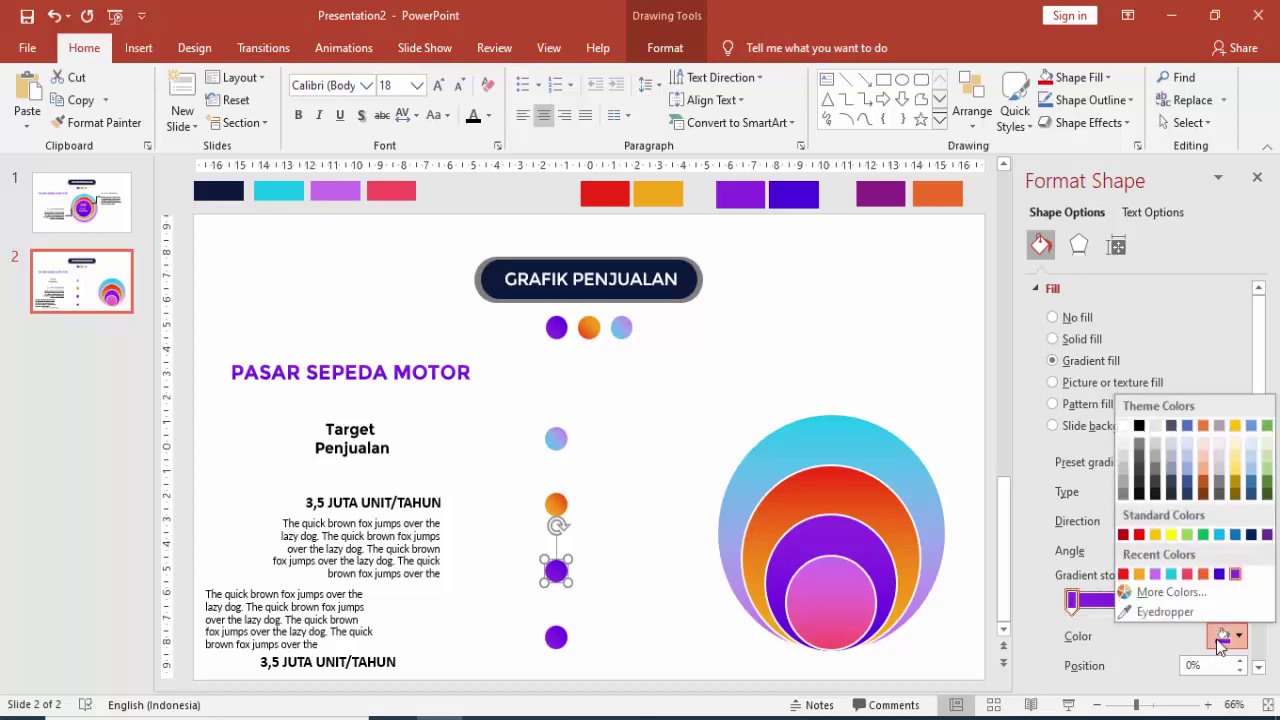
click(557, 645)
click(555, 637)
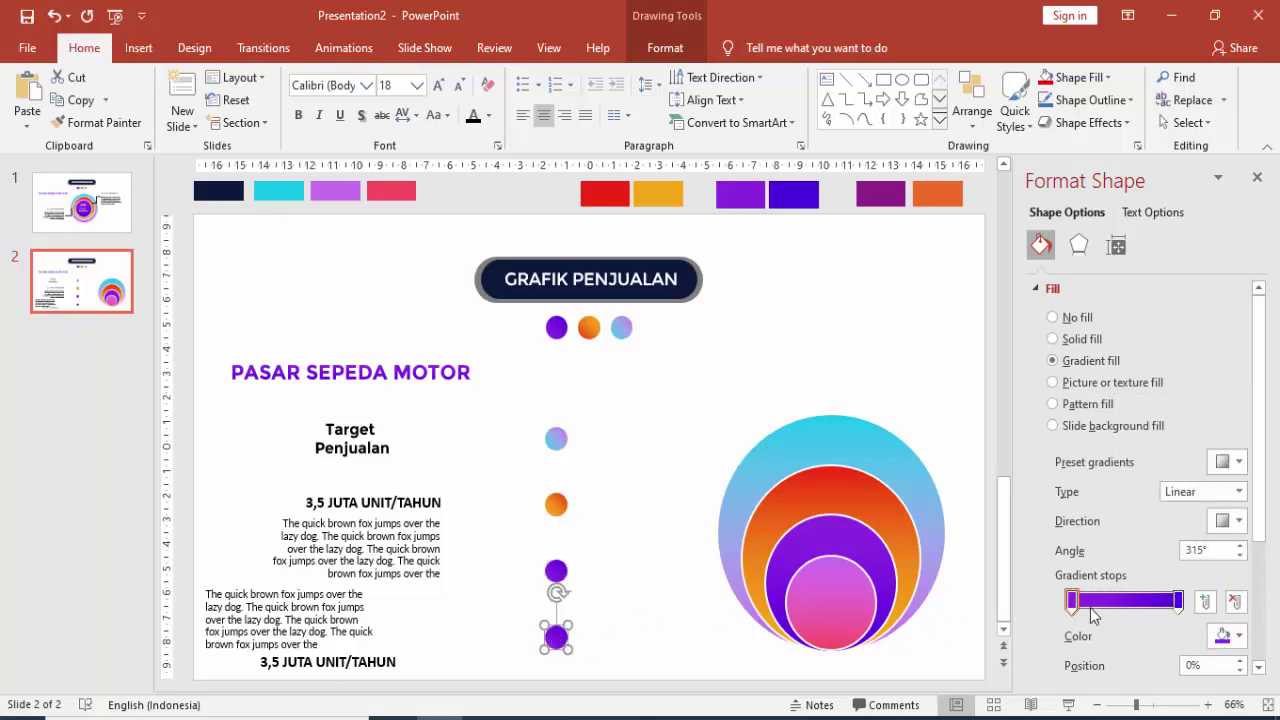
click(1225, 636)
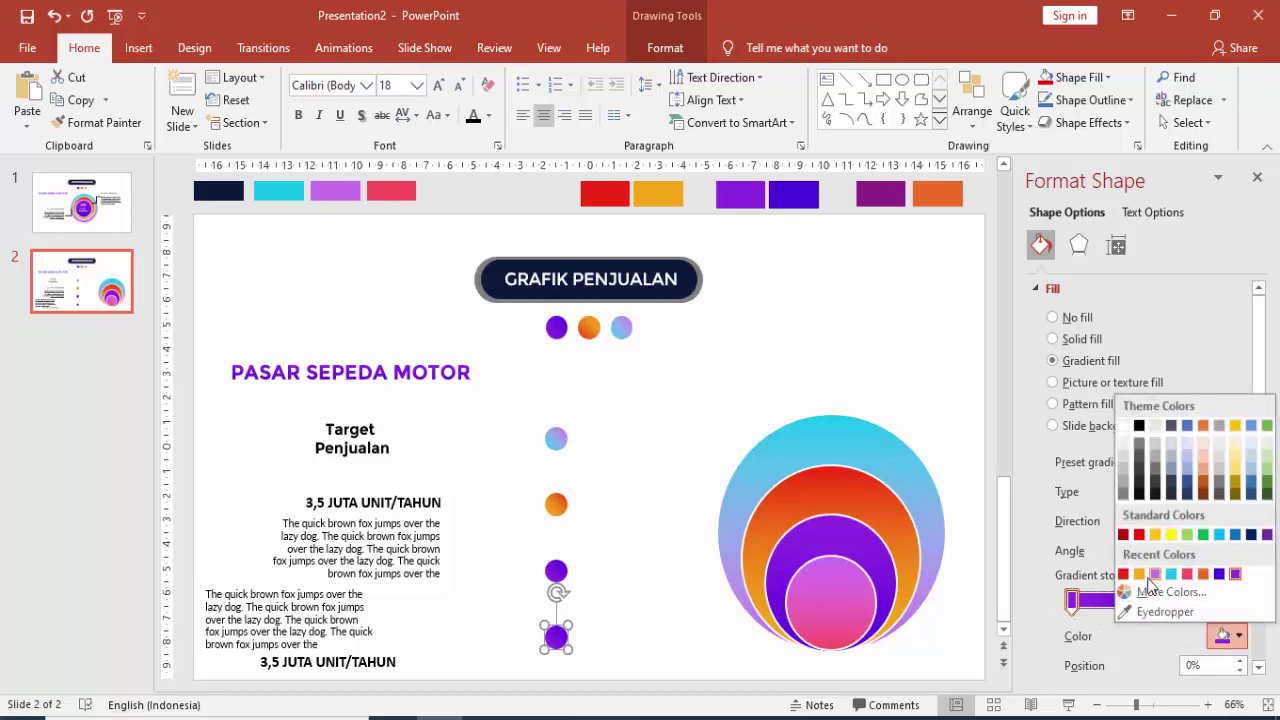
key(Escape)
click(1178, 600)
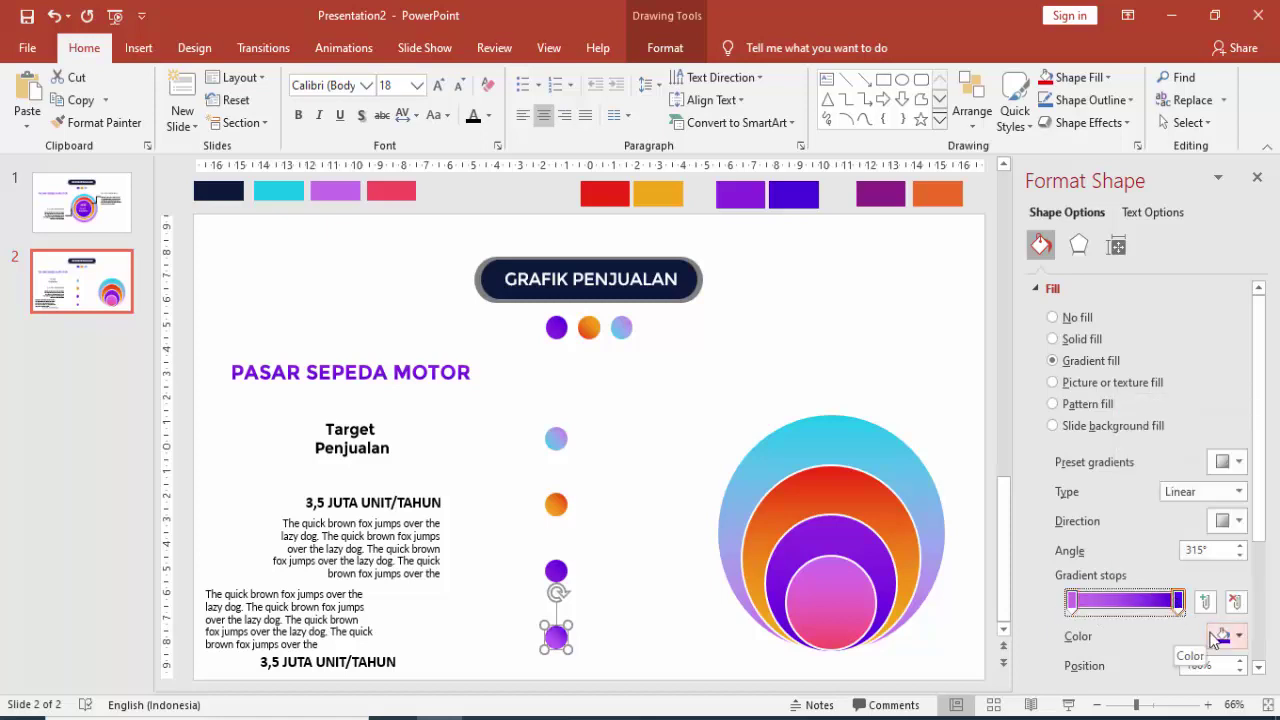
click(1224, 636)
click(1188, 574)
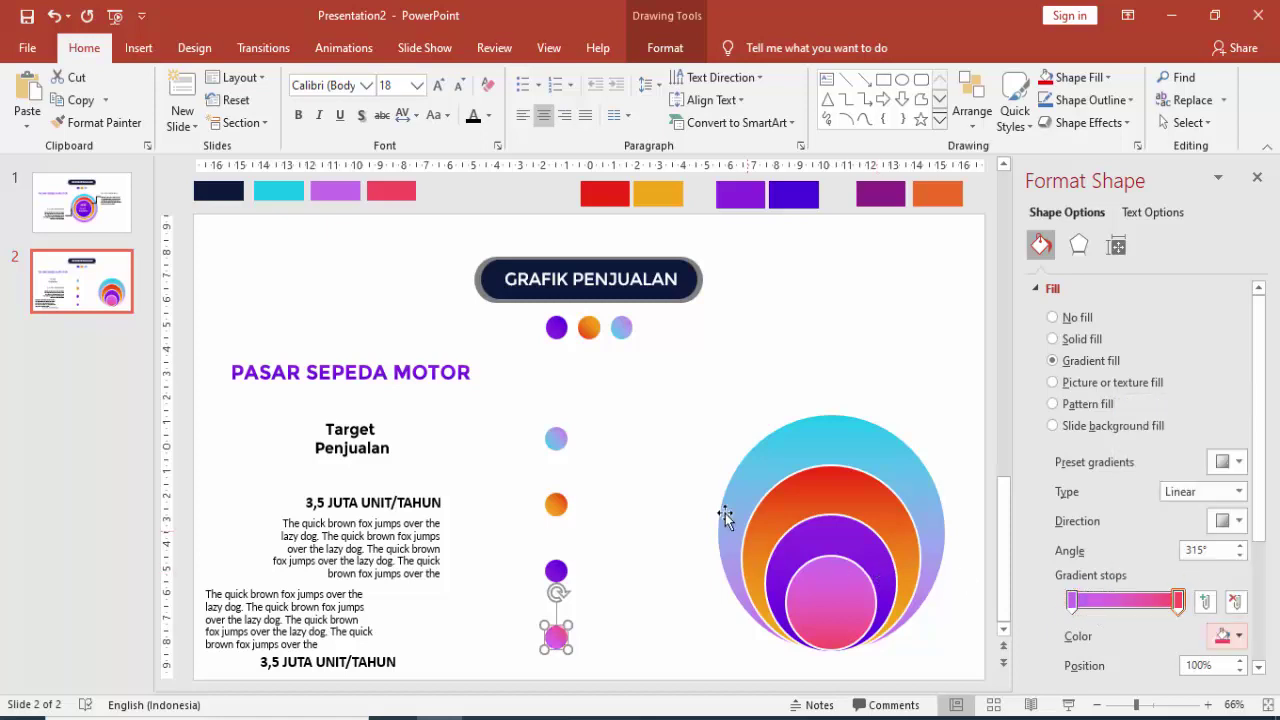
click(678, 500)
scroll(650, 490, down, 2)
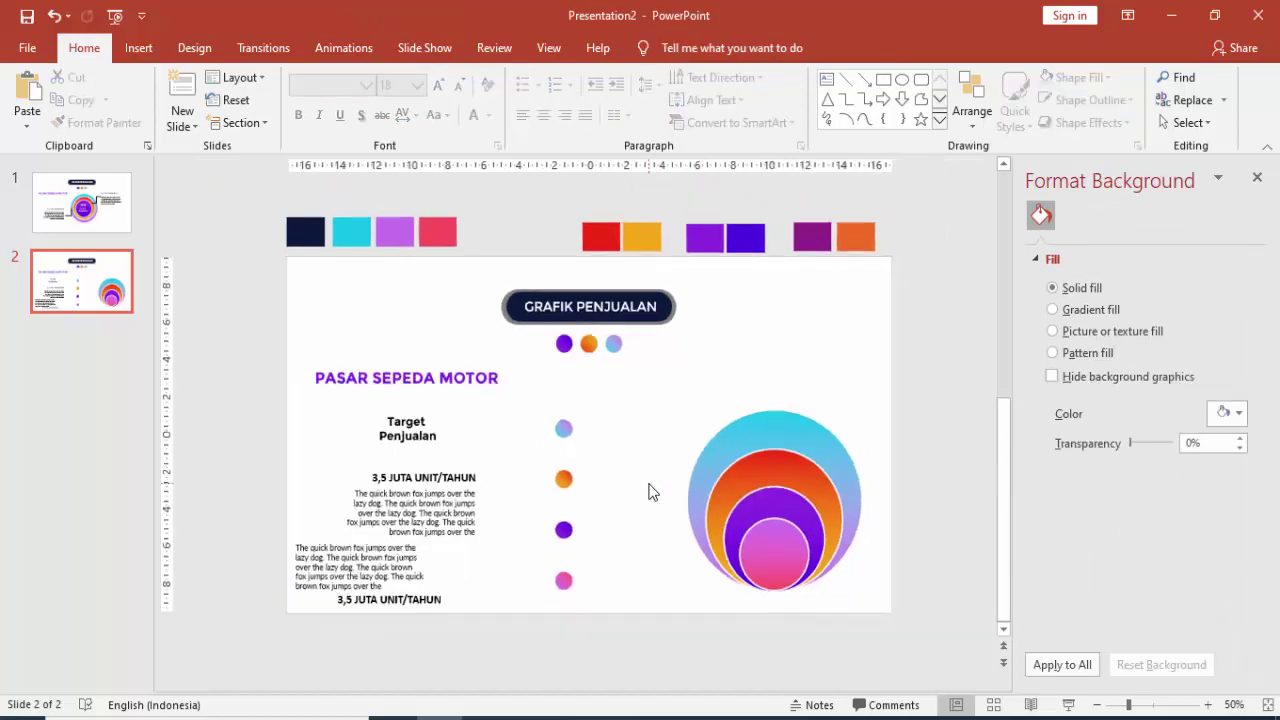
Step: Move Target Penjualan and 3,5 JUTA UNIT/TAHUN beside the circles and the paragraph beside the first dot
click(425, 421)
drag(422, 420, 667, 399)
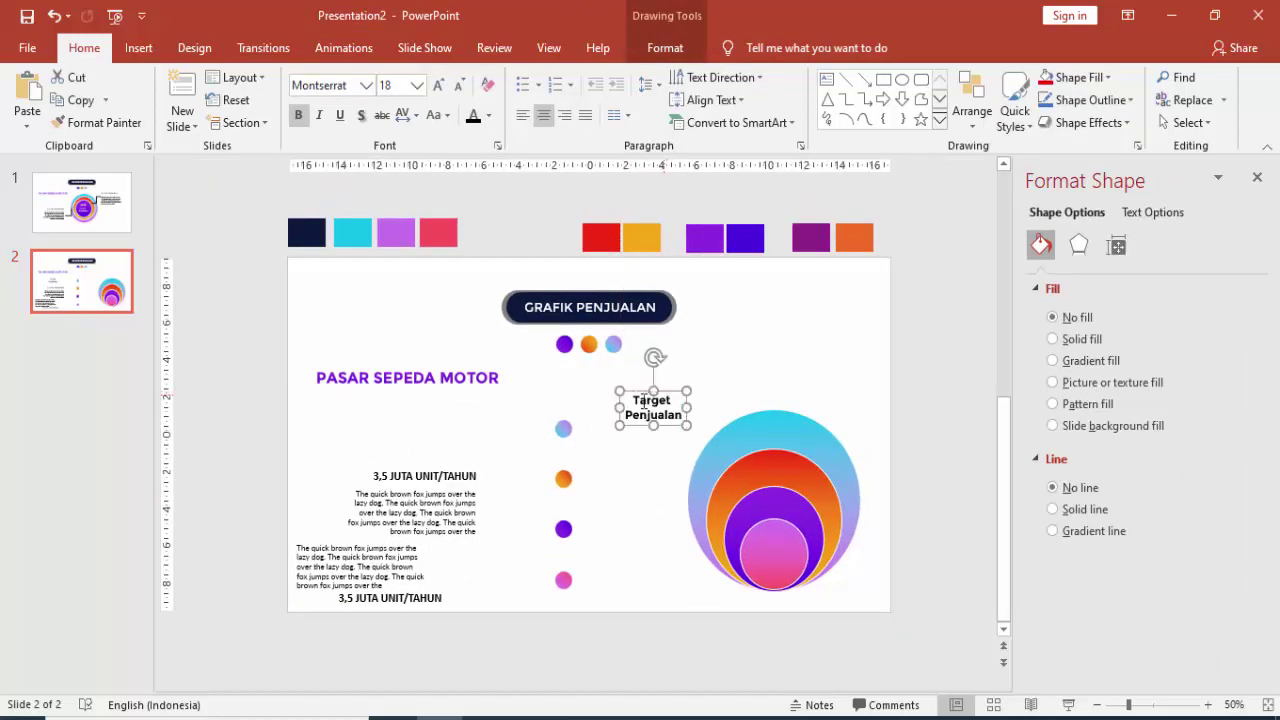
drag(459, 490, 733, 367)
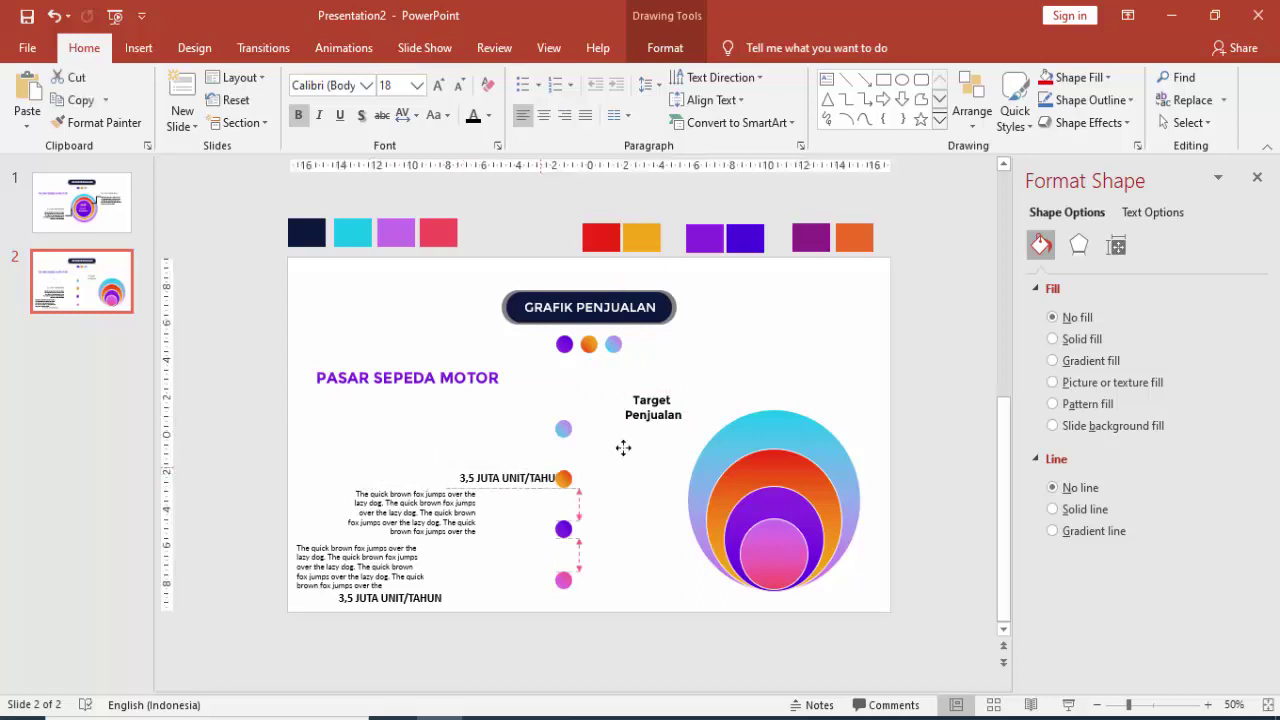
click(469, 487)
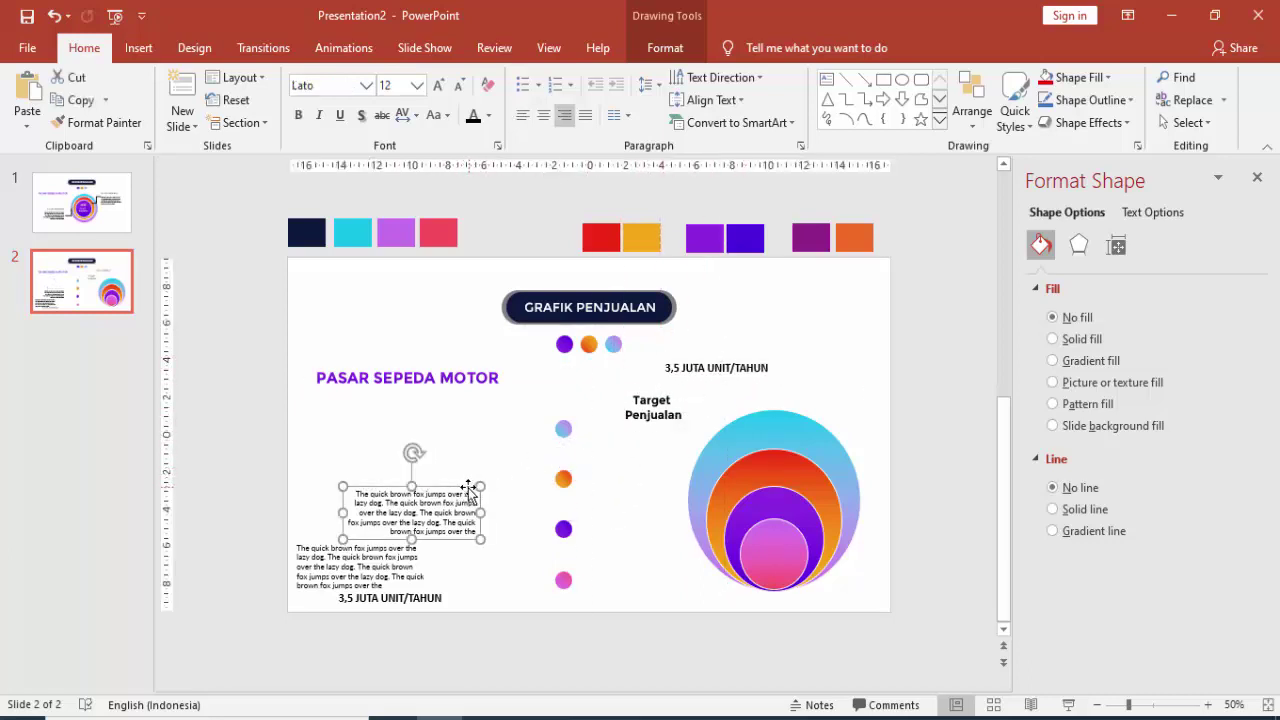
drag(476, 477, 518, 400)
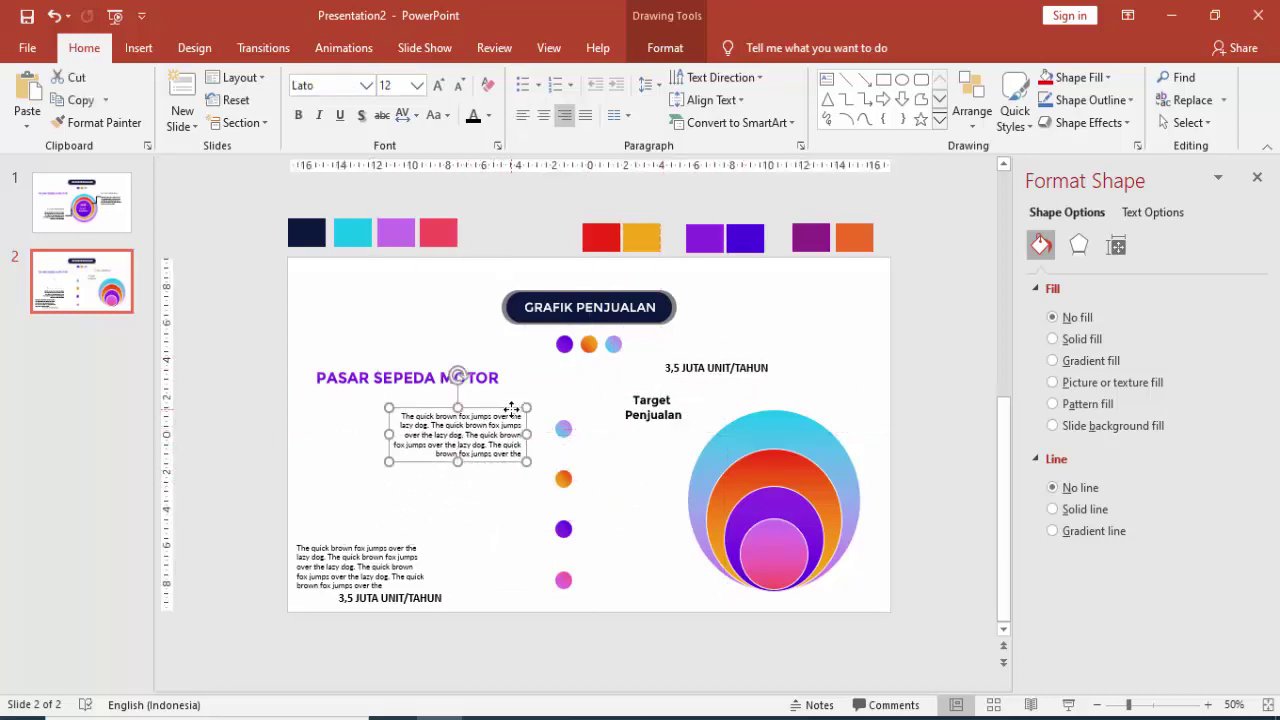
Step: Widen the upper paragraph block to the left
click(400, 368)
click(406, 386)
click(418, 416)
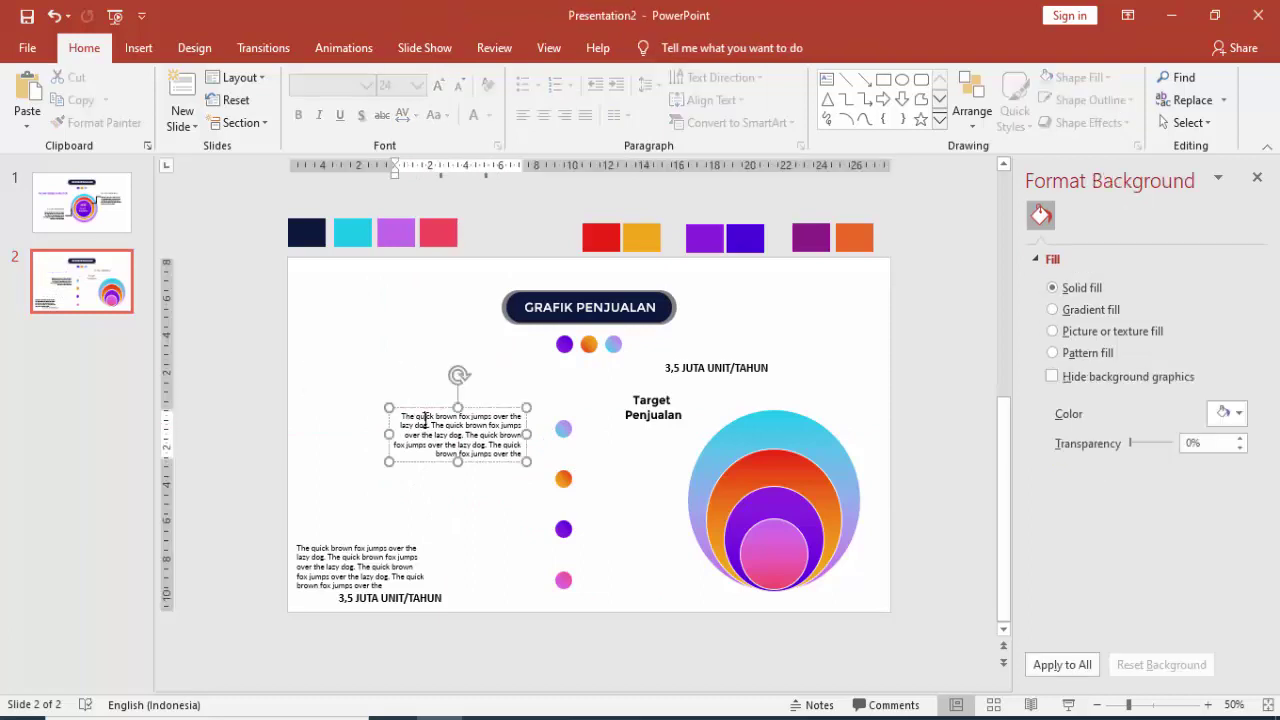
drag(389, 436, 317, 436)
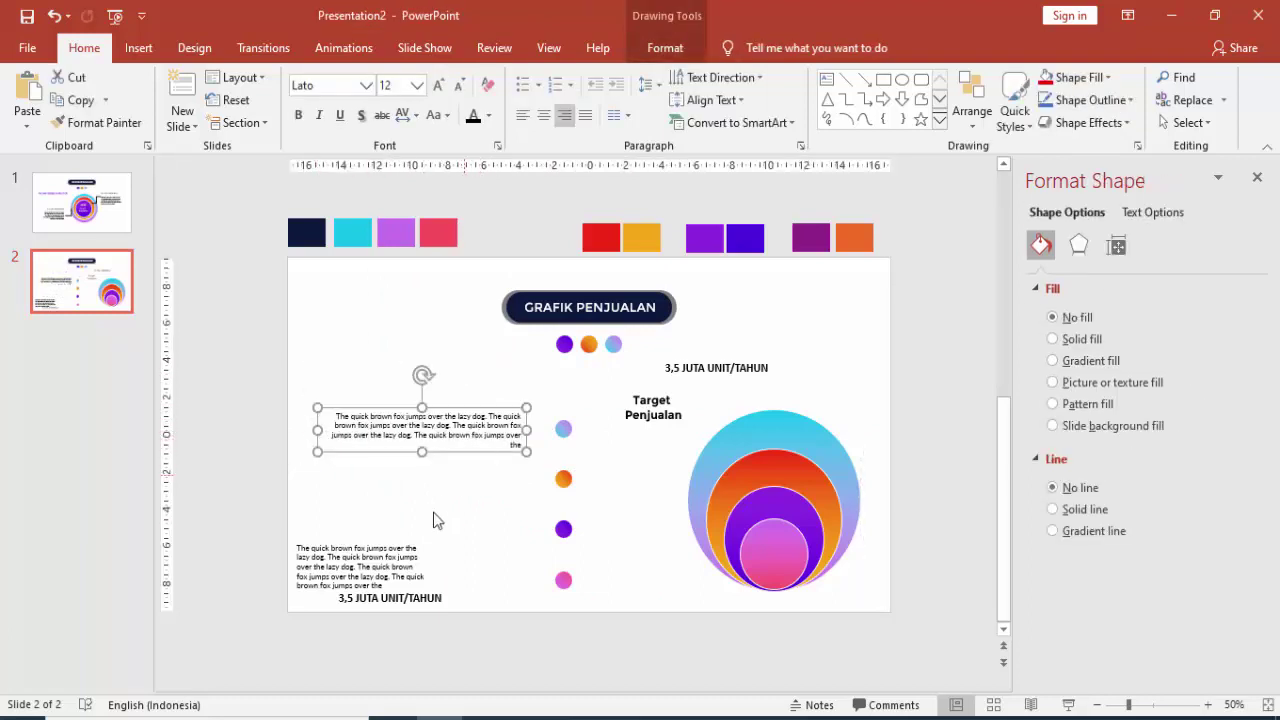
Step: Delete the leftover paragraph and labels, centring 3,5 JUTA UNIT/TAHUN above the big circles
click(407, 541)
key(Delete)
click(418, 600)
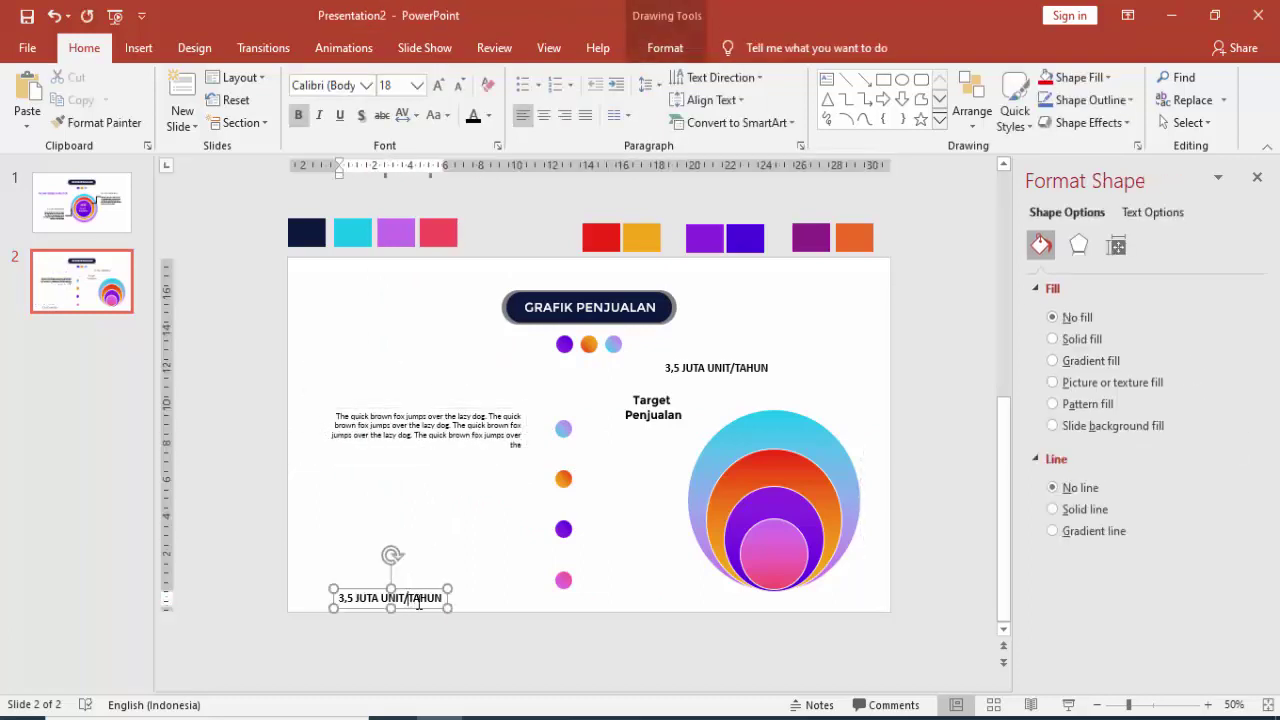
key(Delete)
click(645, 410)
key(Delete)
click(709, 372)
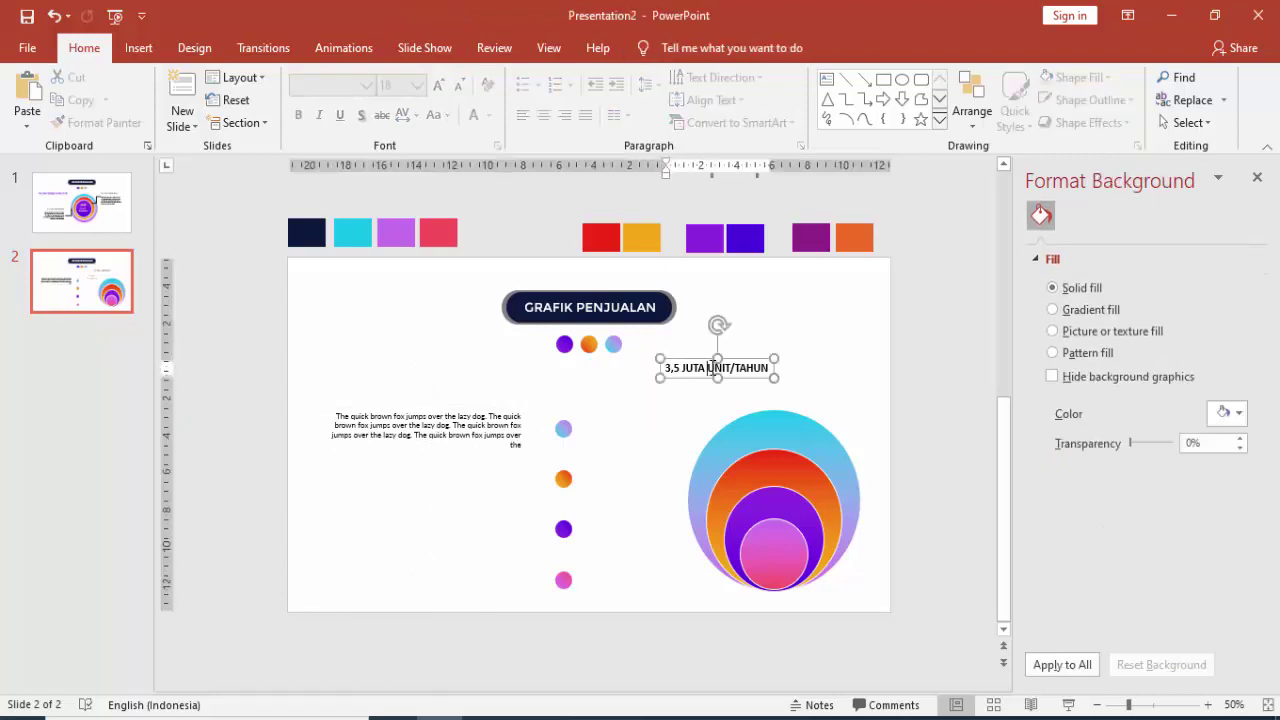
drag(709, 372, 753, 387)
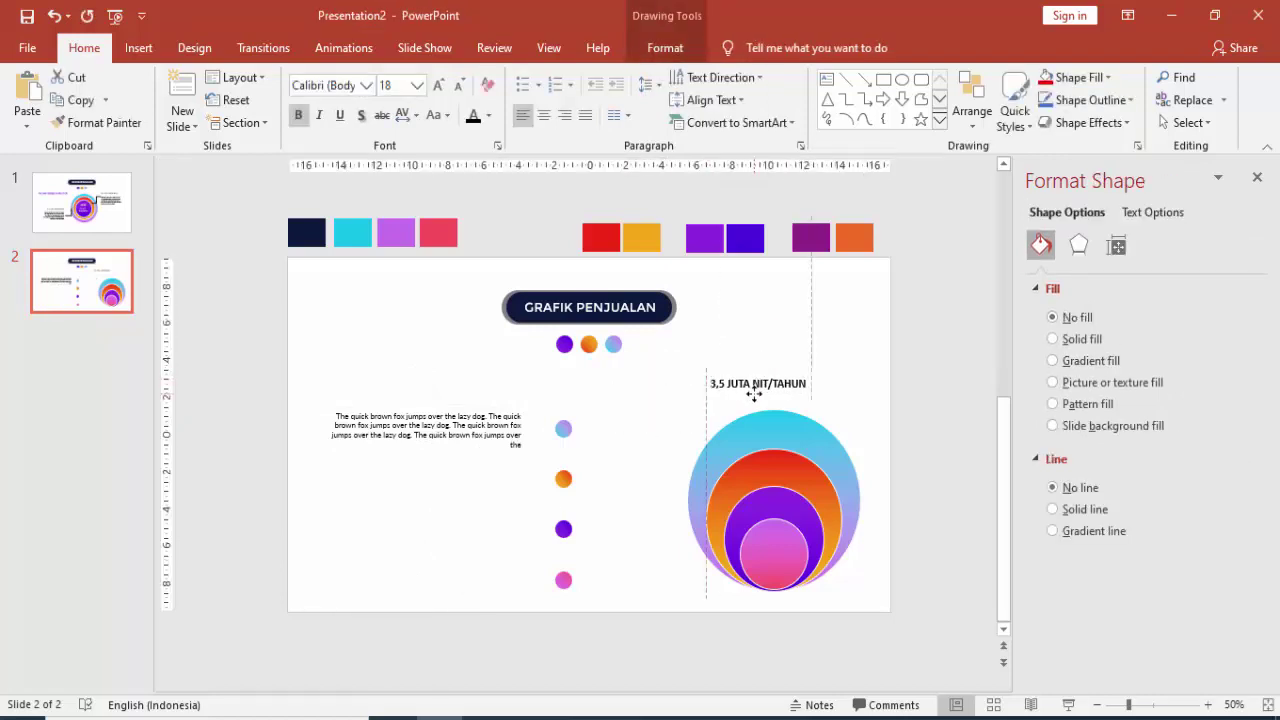
Step: Duplicate the paragraph block into four stacked copies and shift them all closer to the dots
click(486, 452)
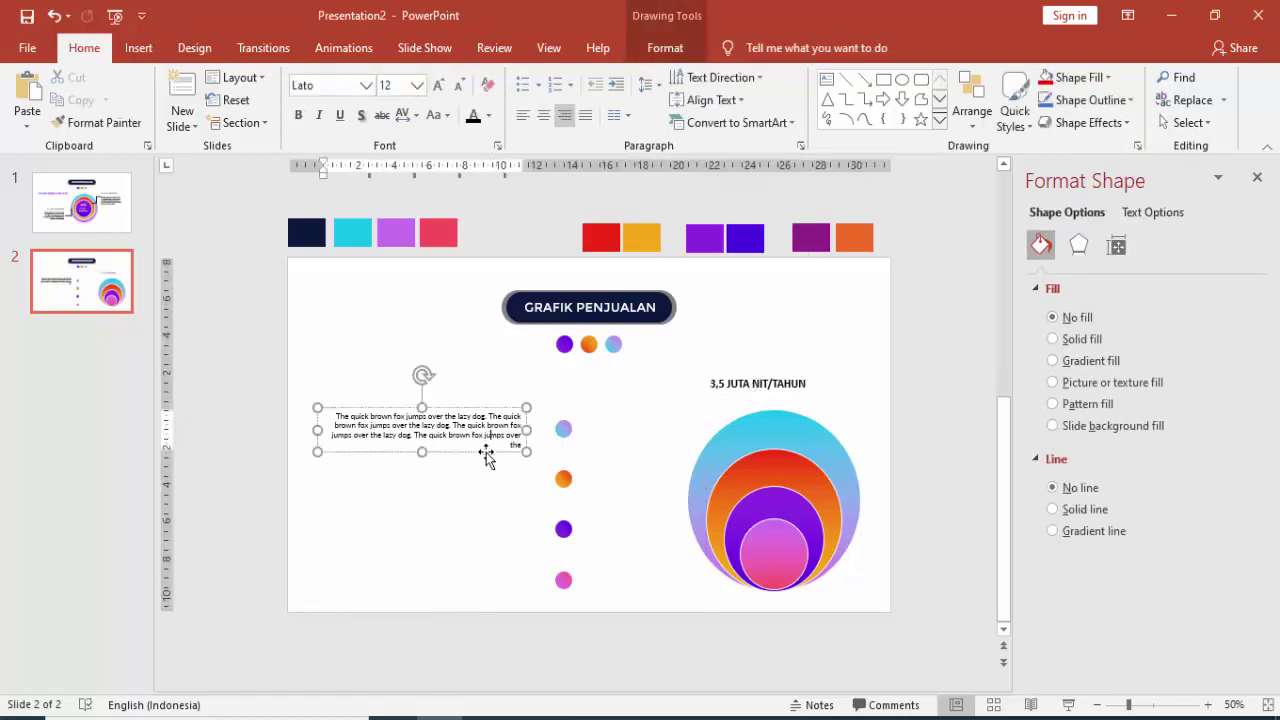
click(327, 430)
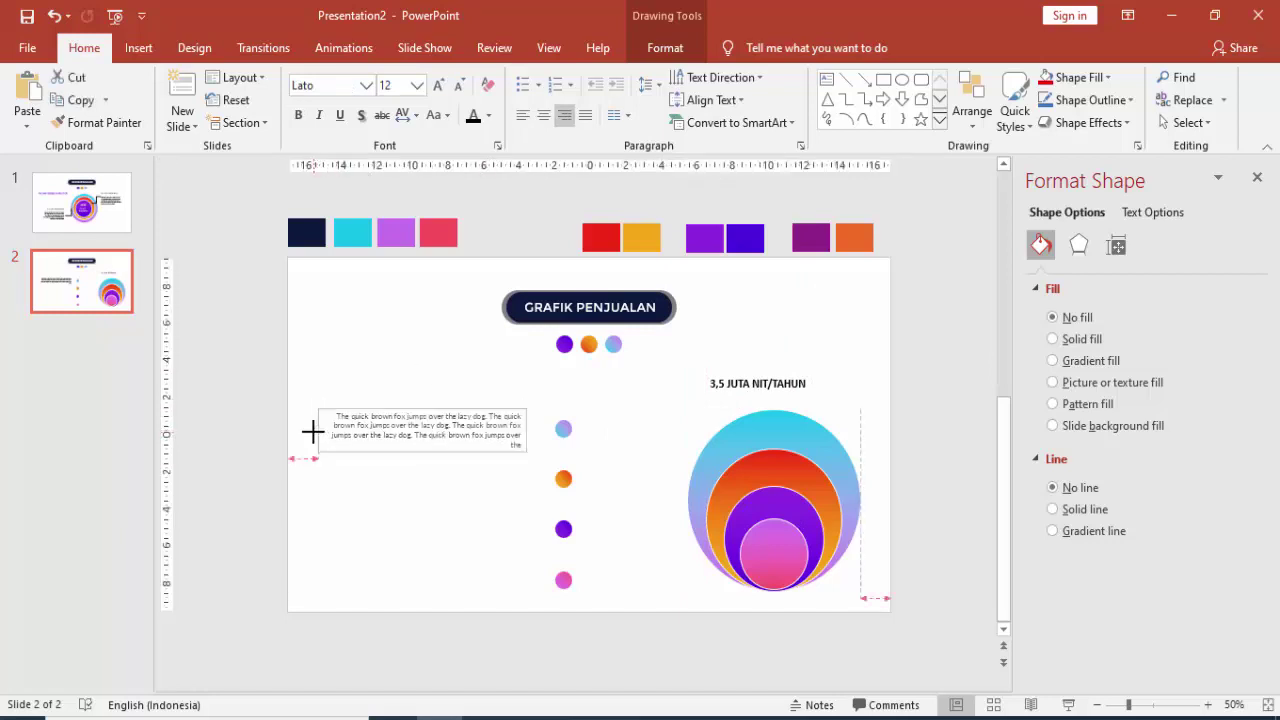
key(ctrl+d)
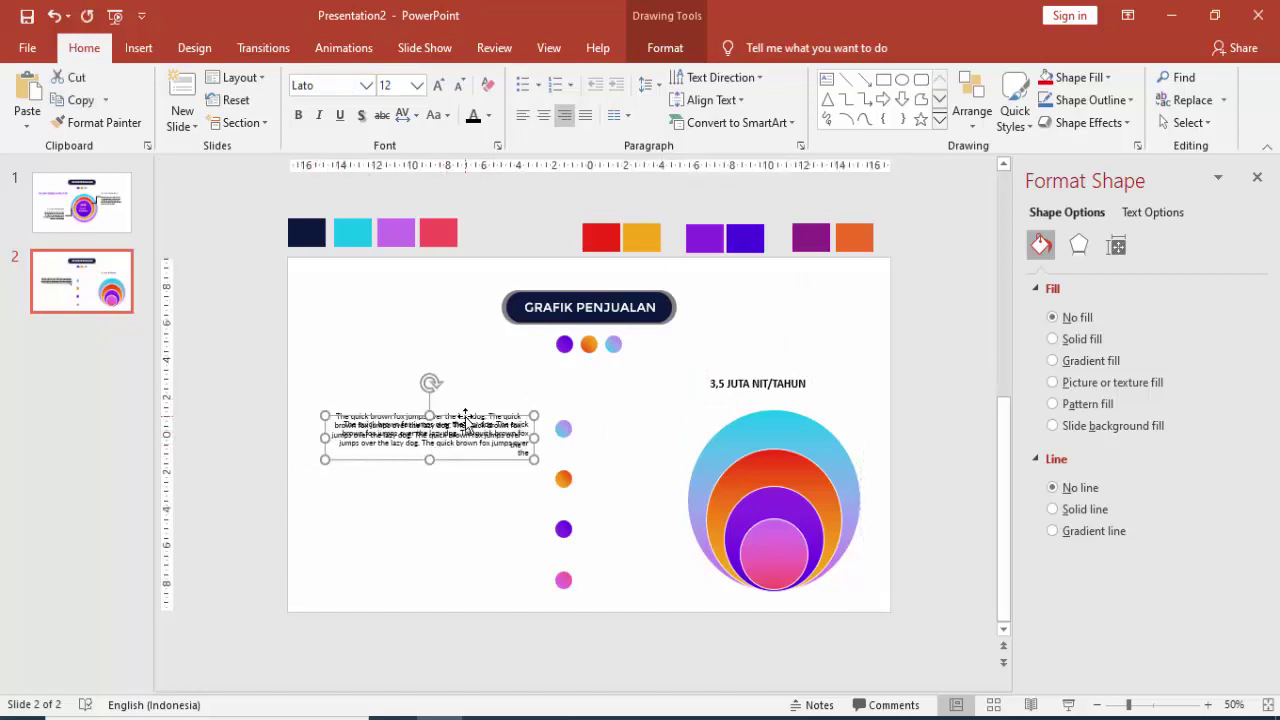
drag(466, 418, 457, 468)
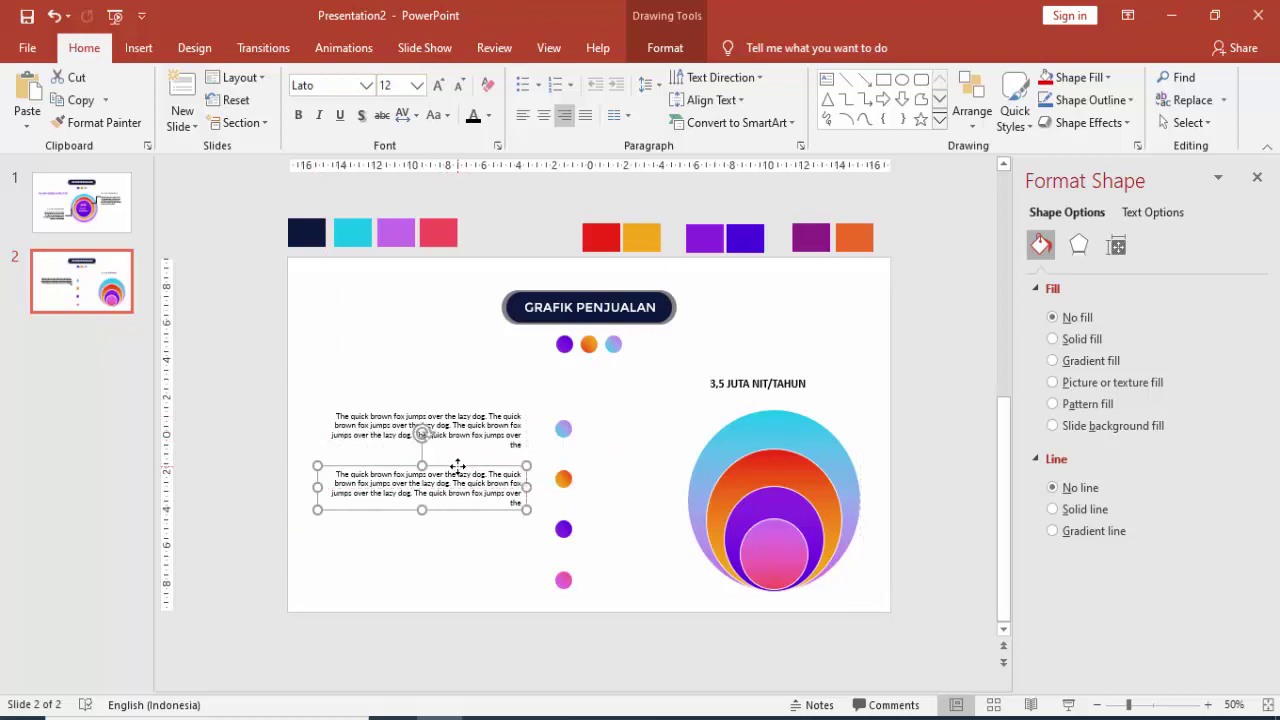
key(ctrl+d)
key(ctrl+d)
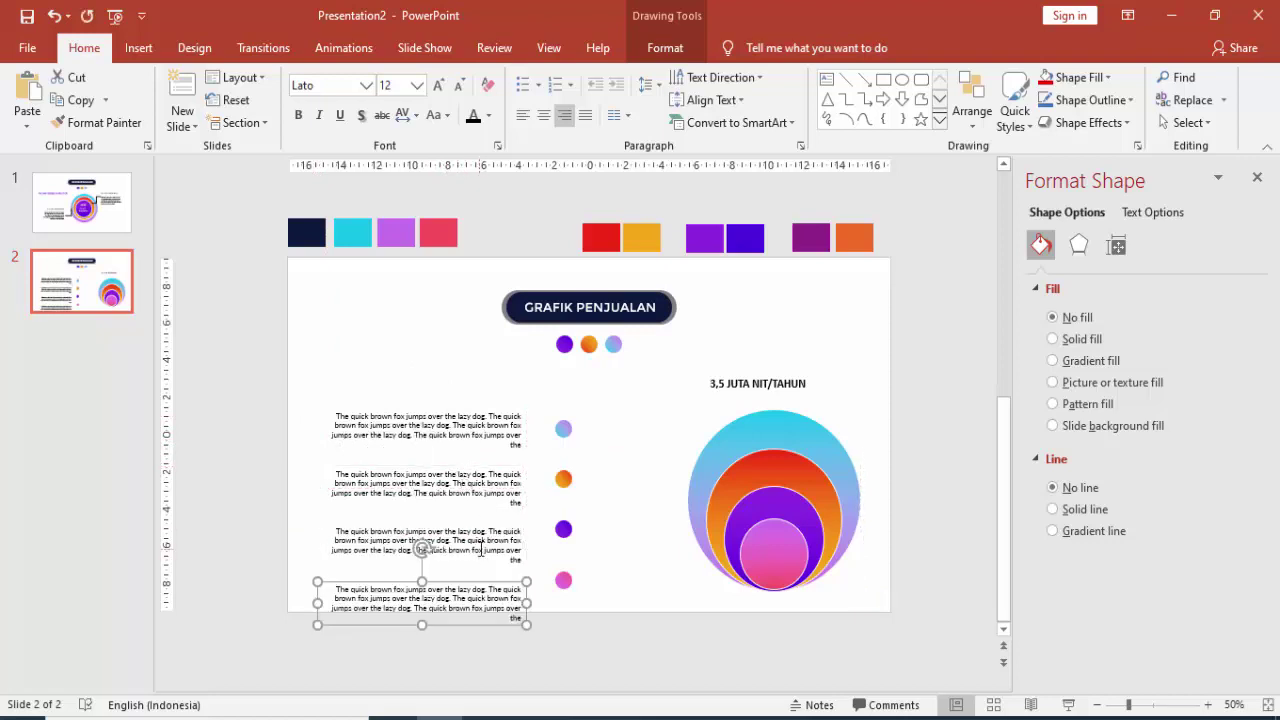
shift+click(481, 549)
shift+click(479, 490)
shift+click(474, 430)
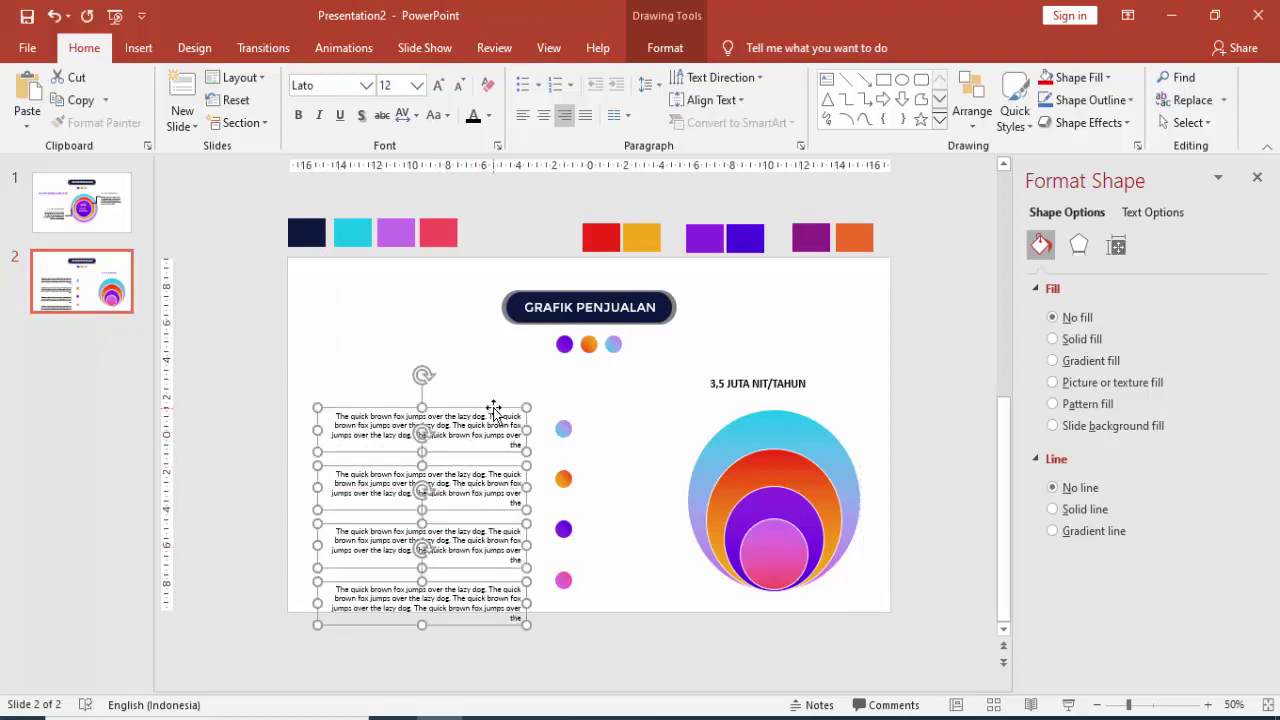
mouse_move(493, 410)
mouse_down()
mouse_move(509, 408)
mouse_move(502, 397)
mouse_up()
Step: Nudge the first, second and bottom dots so each sits level with its paragraph in one column
click(564, 405)
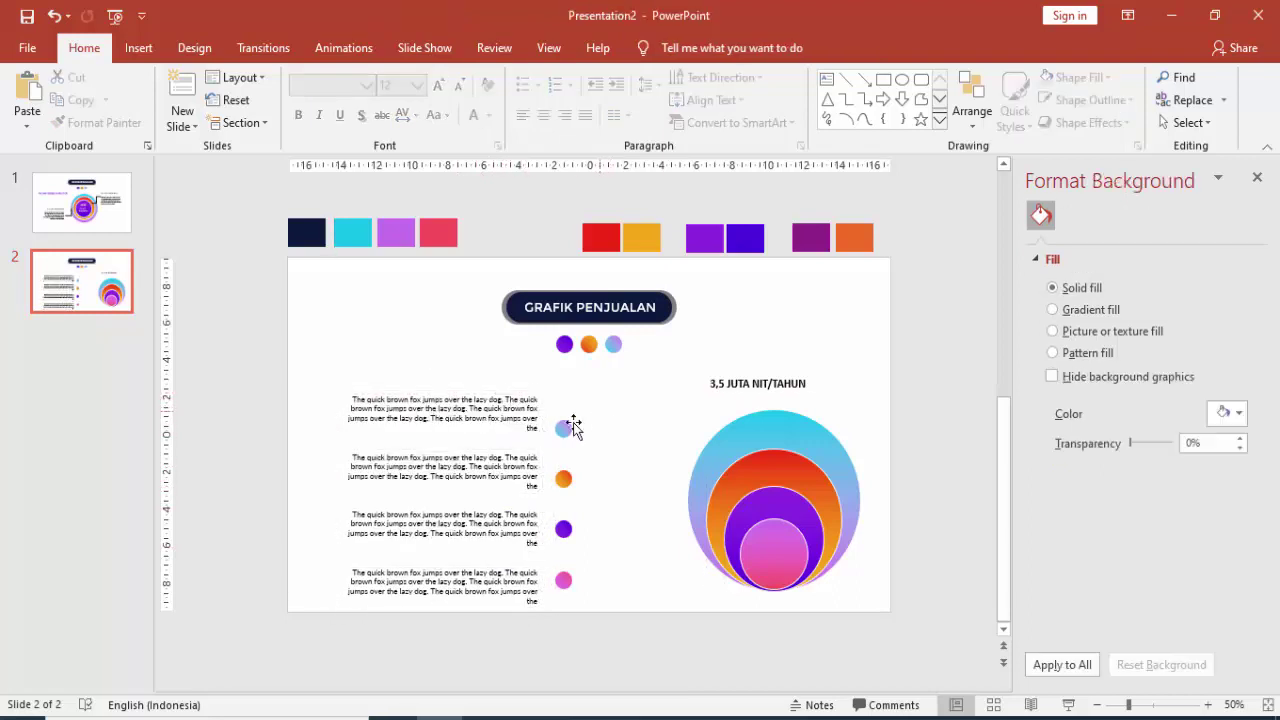
key(alt)
ctrl+scroll(584, 440, up, 5)
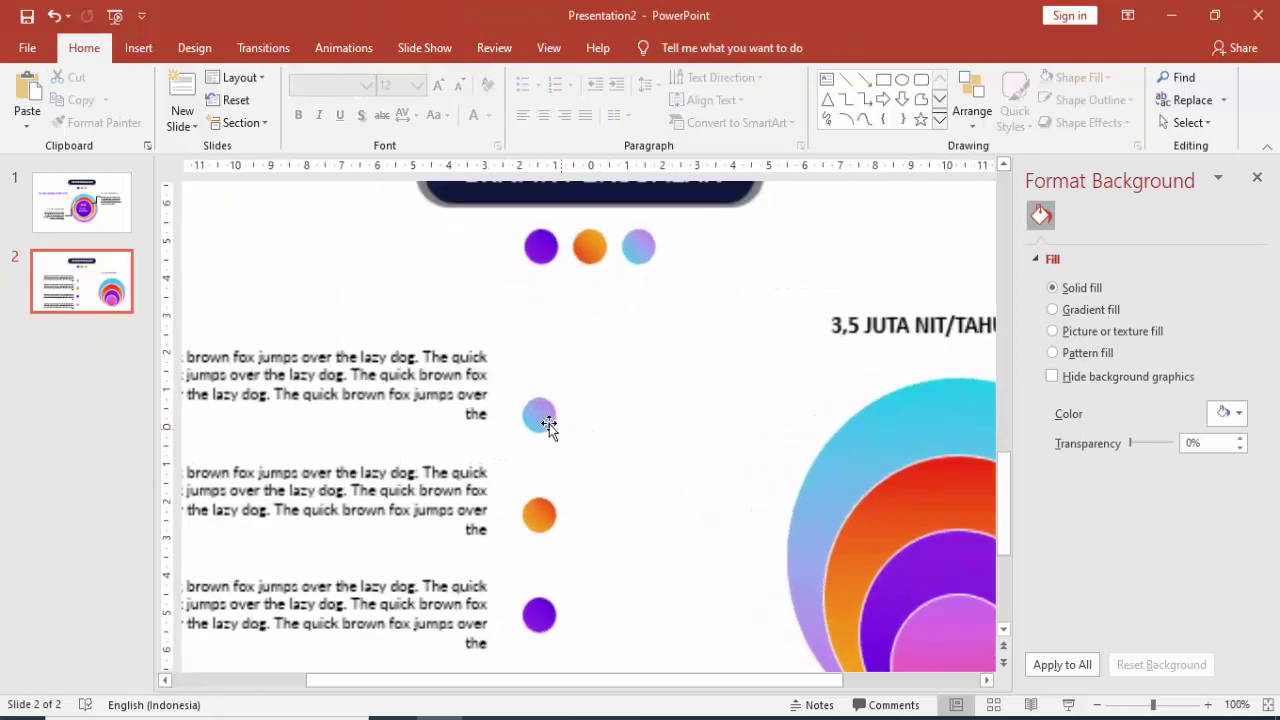
drag(541, 416, 536, 374)
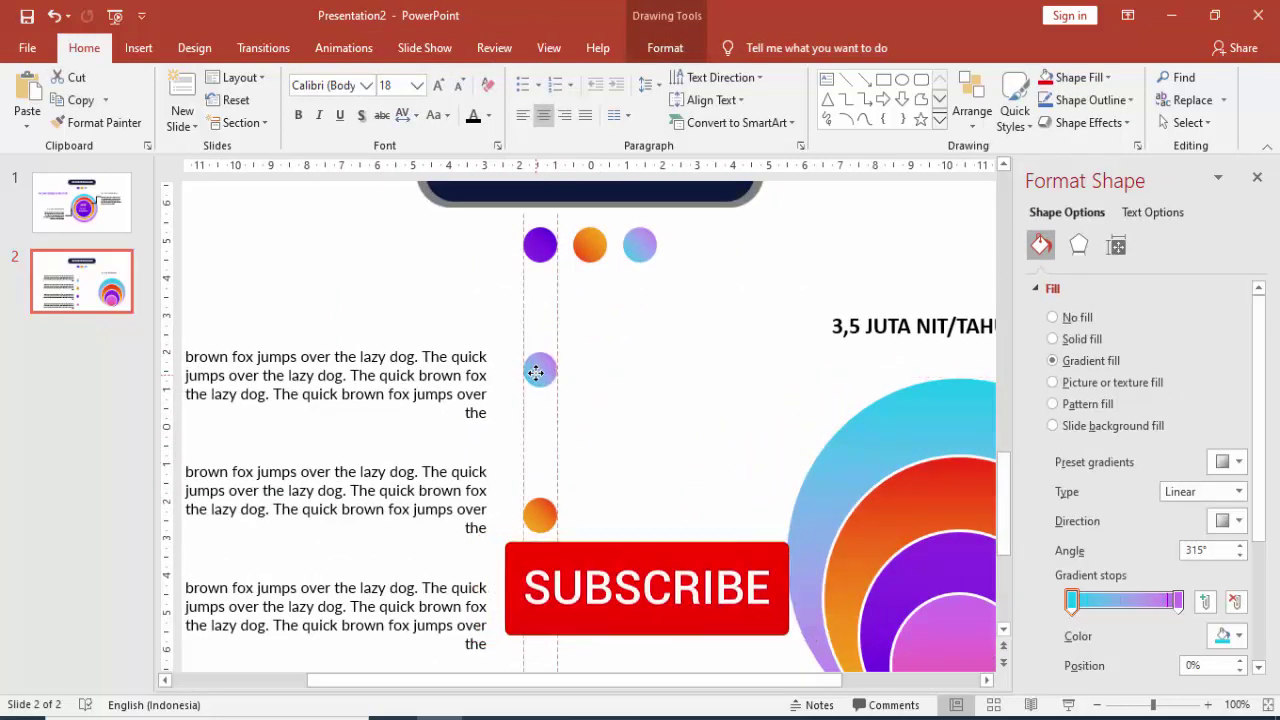
drag(543, 511, 540, 479)
scroll(558, 522, down, 2)
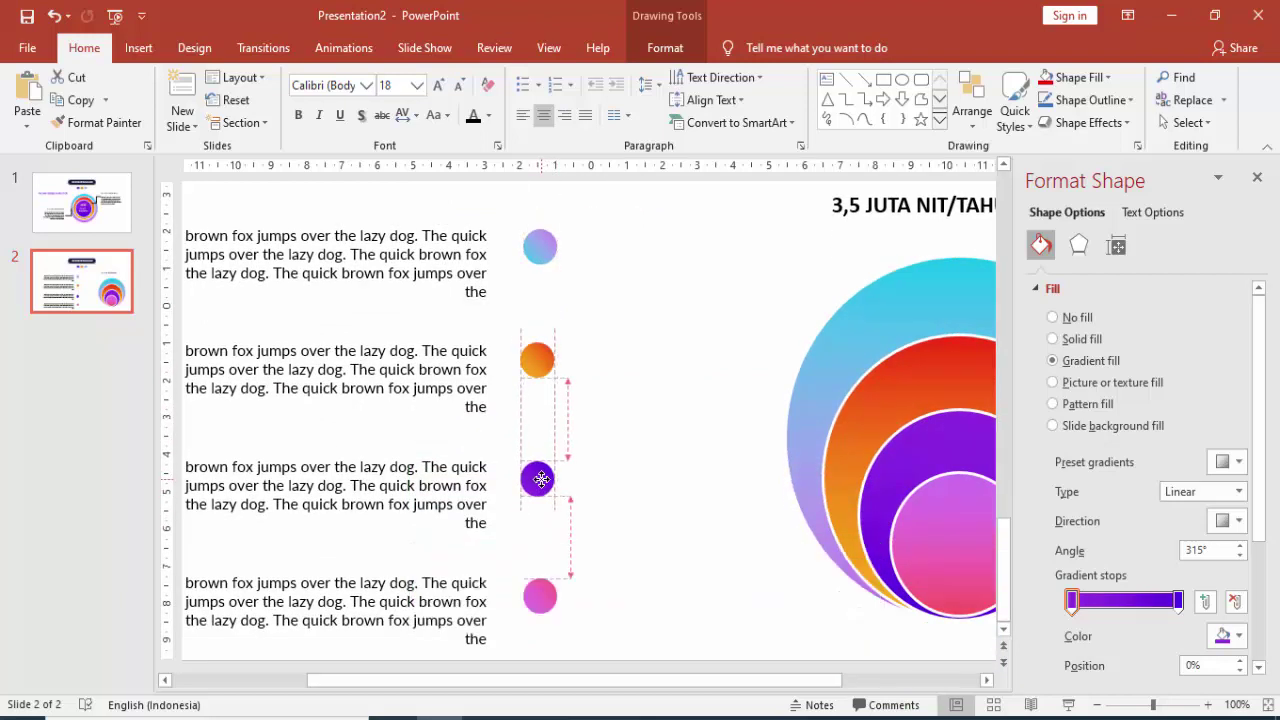
drag(539, 588, 536, 586)
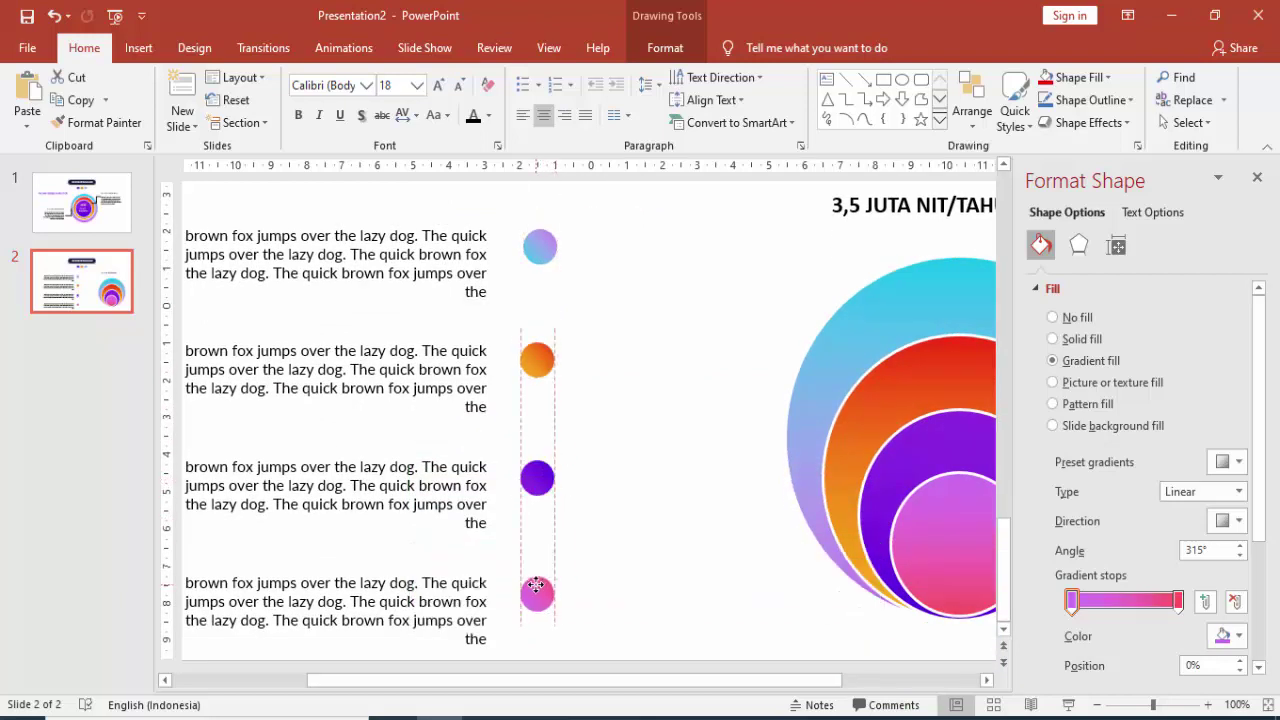
click(592, 553)
scroll(594, 550, down, 4)
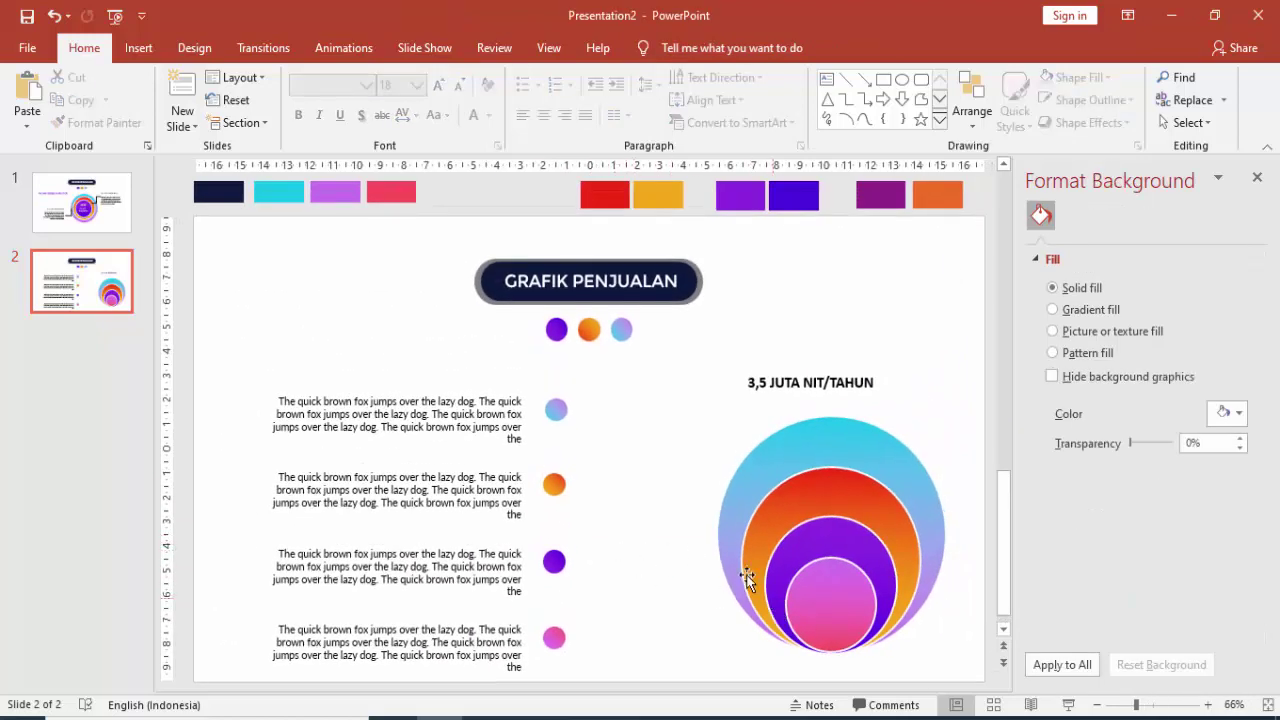
Step: Replace the 3,5 JUTA NIT/TAHUN heading text with 1,5JT
click(787, 382)
drag(750, 382, 876, 383)
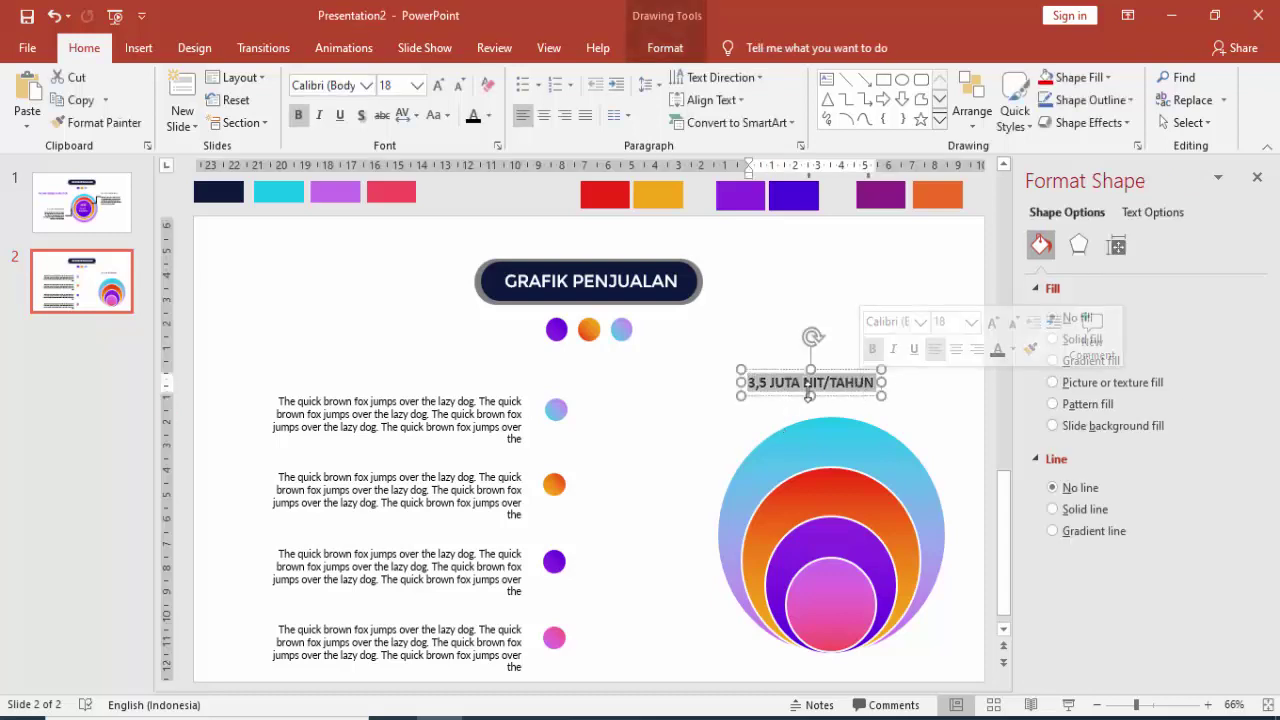
text(2)
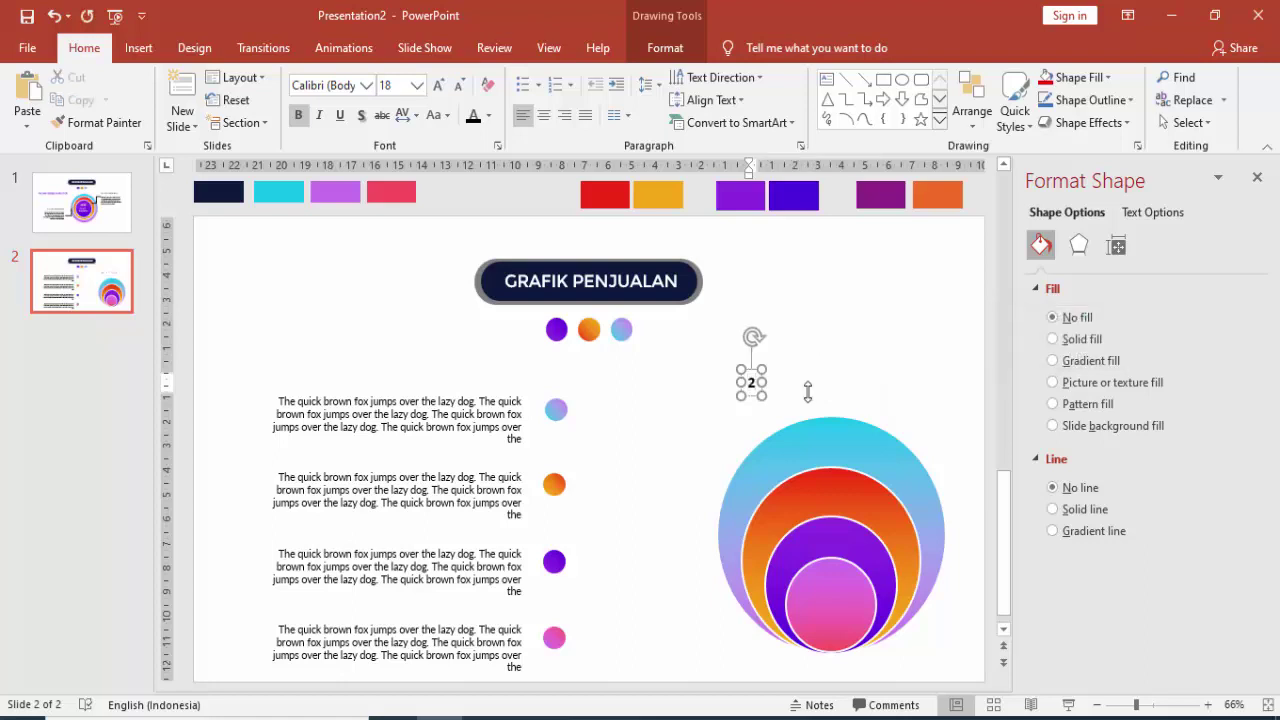
key(BackSpace)
text(1,5)
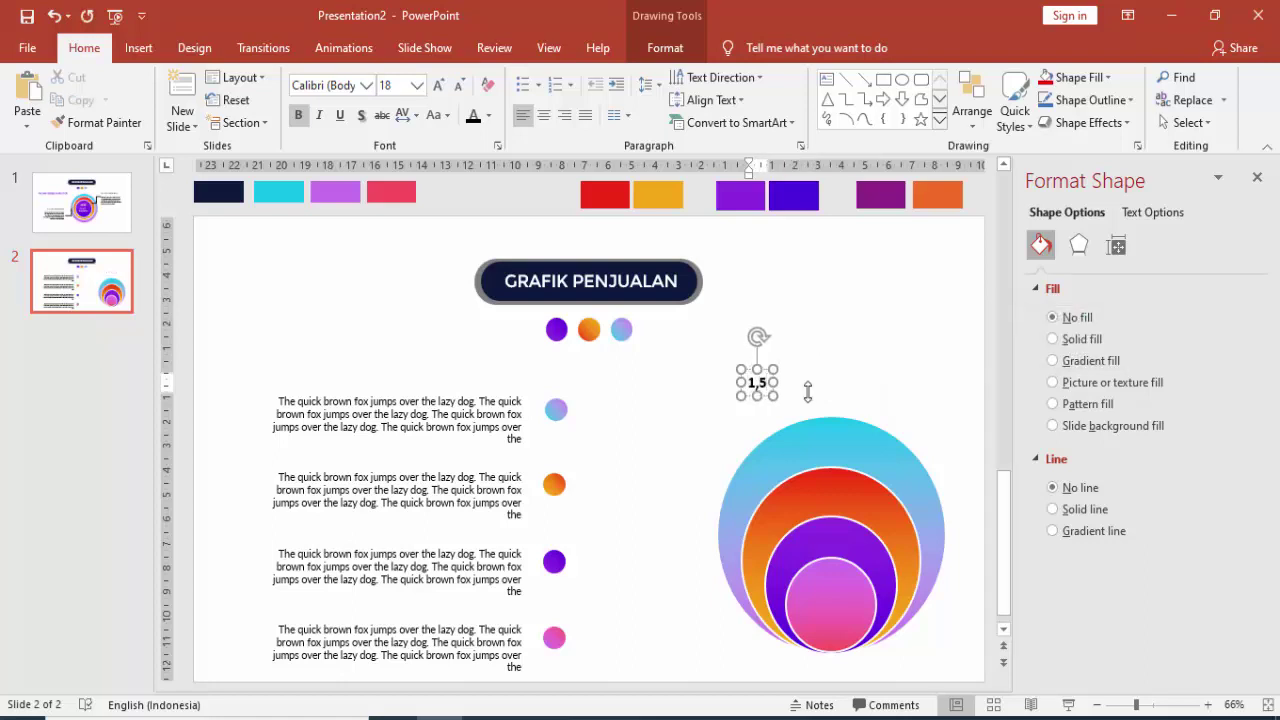
text(jt)
text(/)
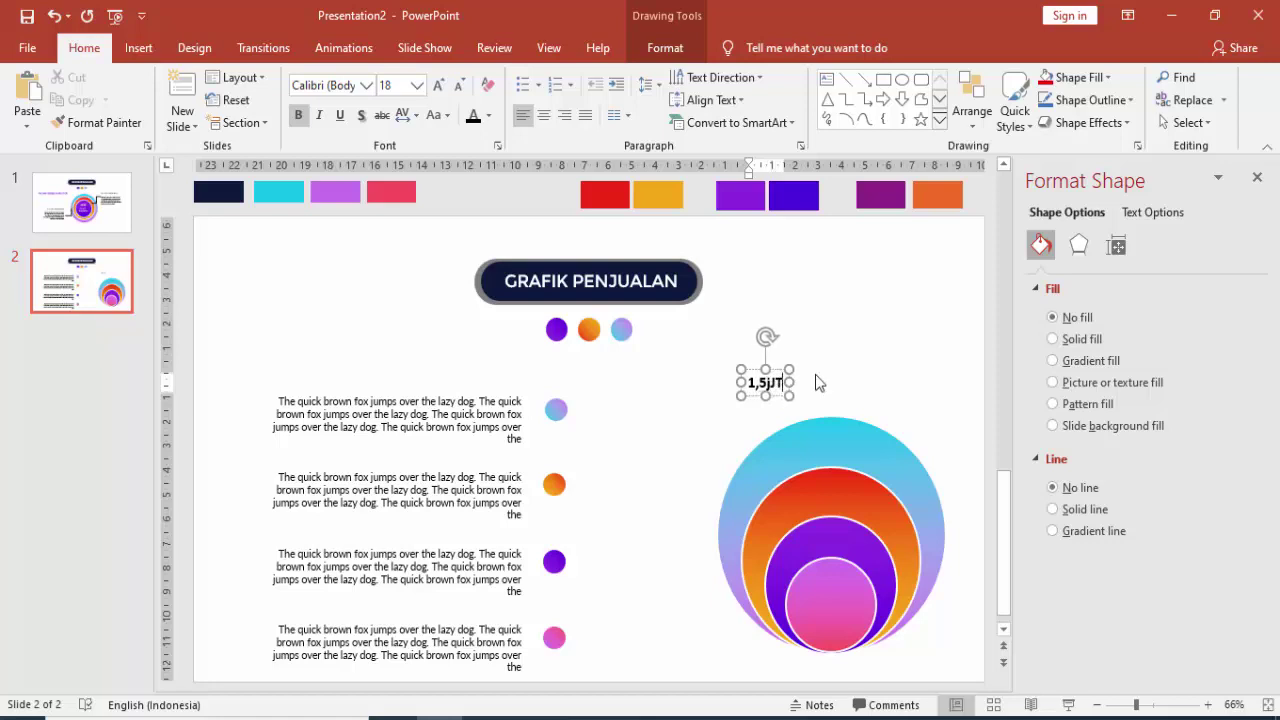
key(BackSpace)
key(BackSpace)
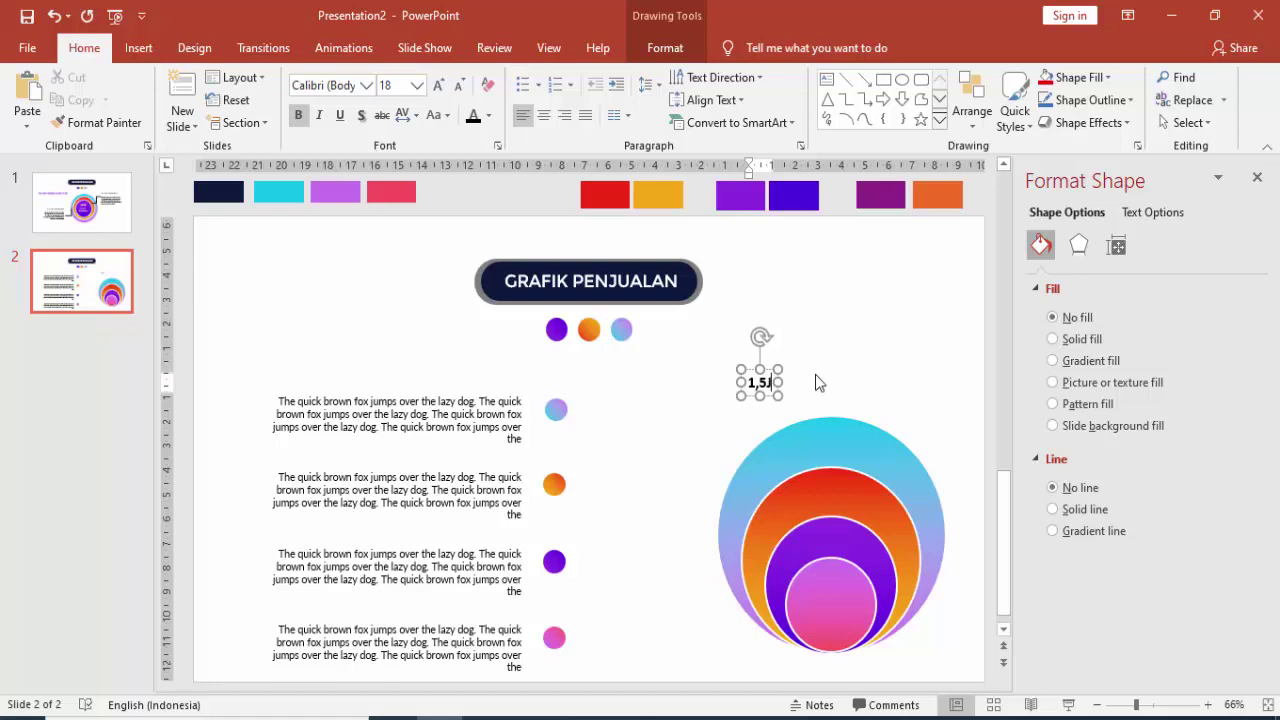
text(t)
Step: Move the 1,5JT label just left of the concentric circles and bring it to front
click(789, 394)
mouse_move(766, 382)
mouse_down()
mouse_move(860, 590)
mouse_move(668, 518)
mouse_up()
right_click(665, 515)
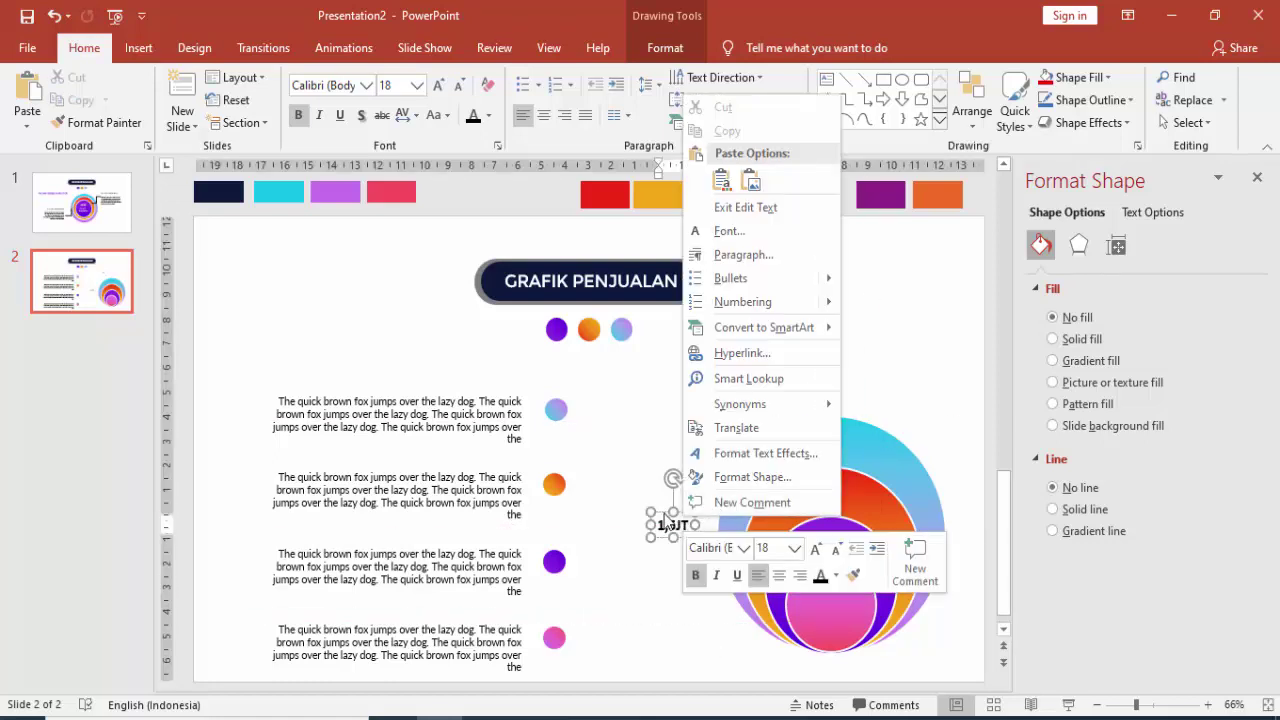
click(663, 515)
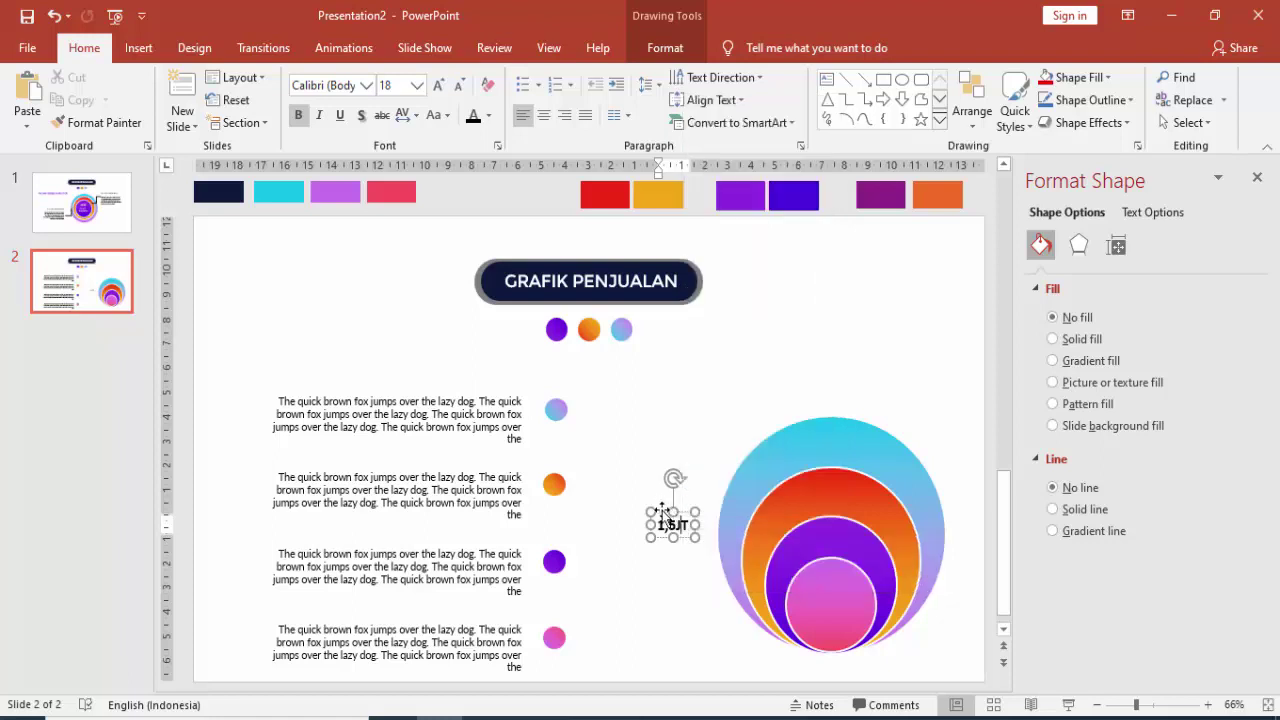
right_click(663, 514)
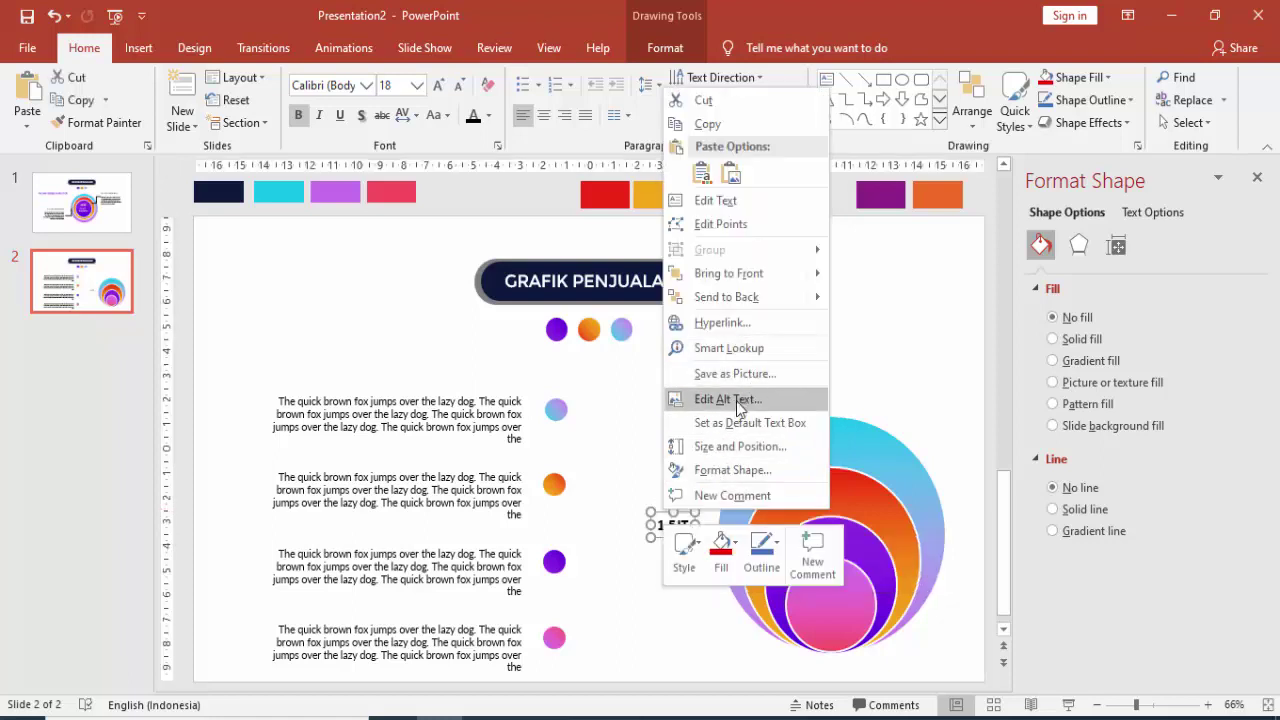
click(749, 280)
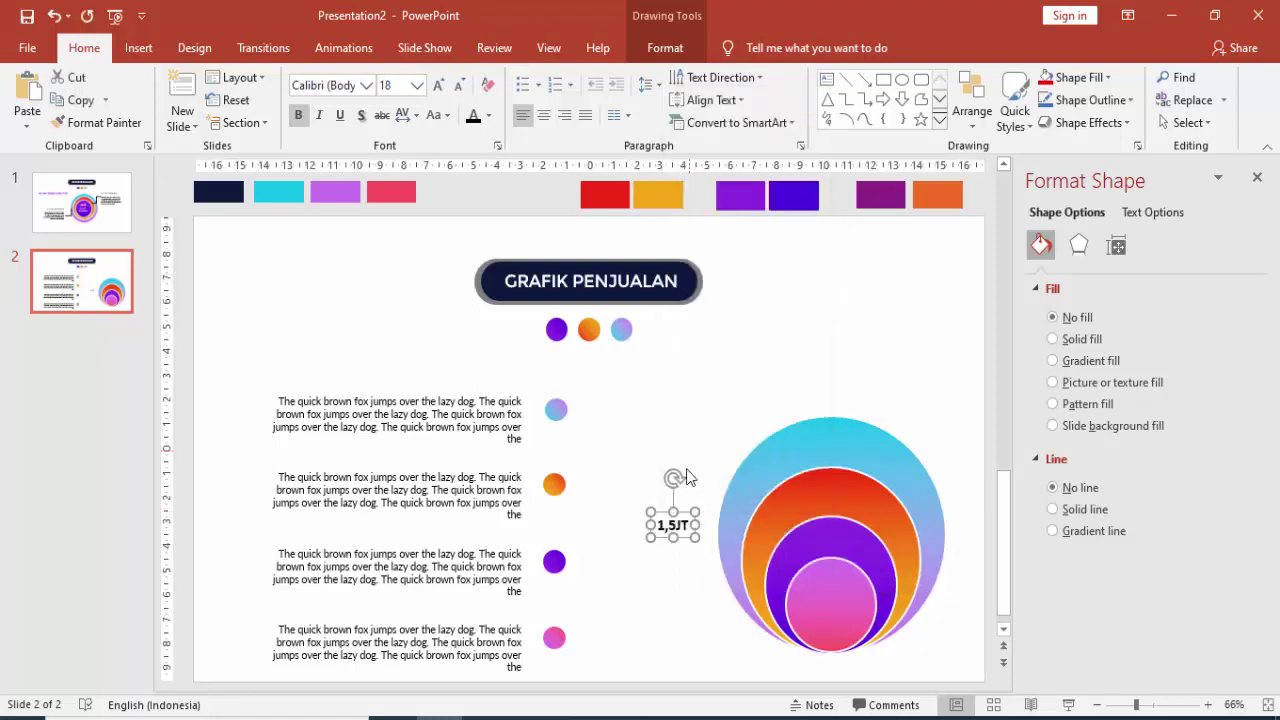
Step: Place the 1,5JT label on the pink inner circle in white 20-point text
drag(686, 515, 844, 595)
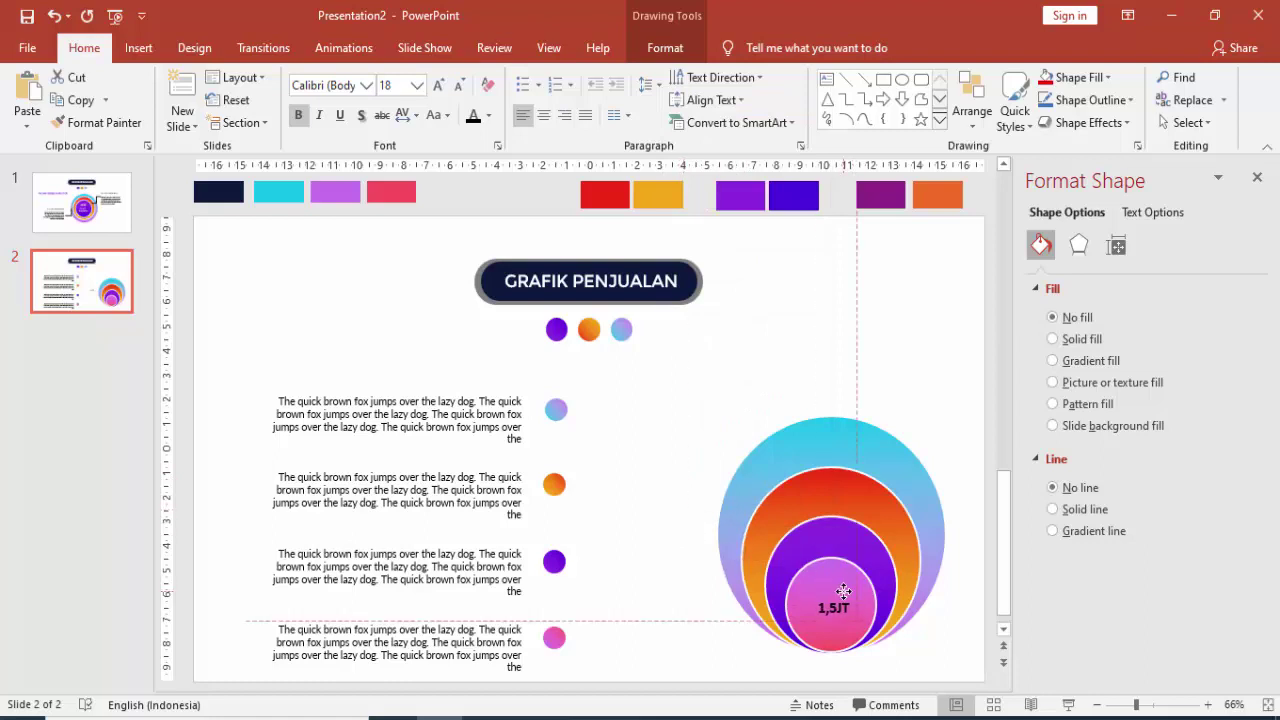
click(488, 115)
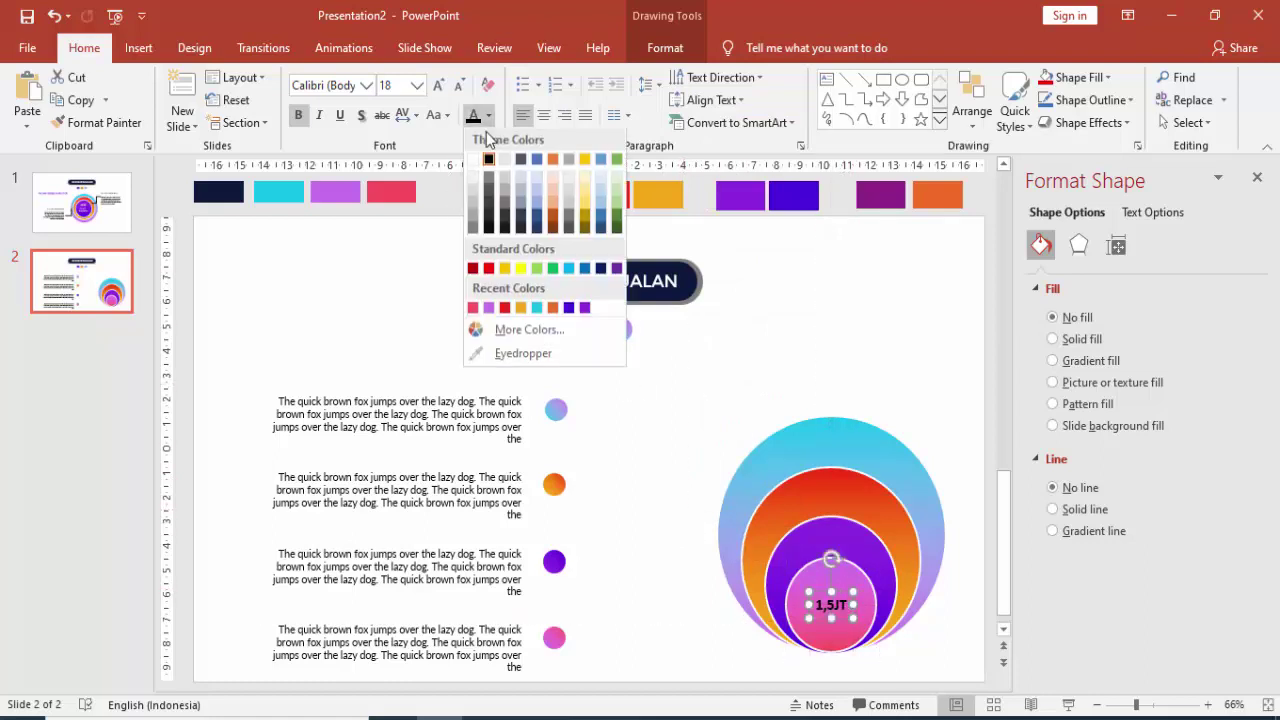
click(476, 157)
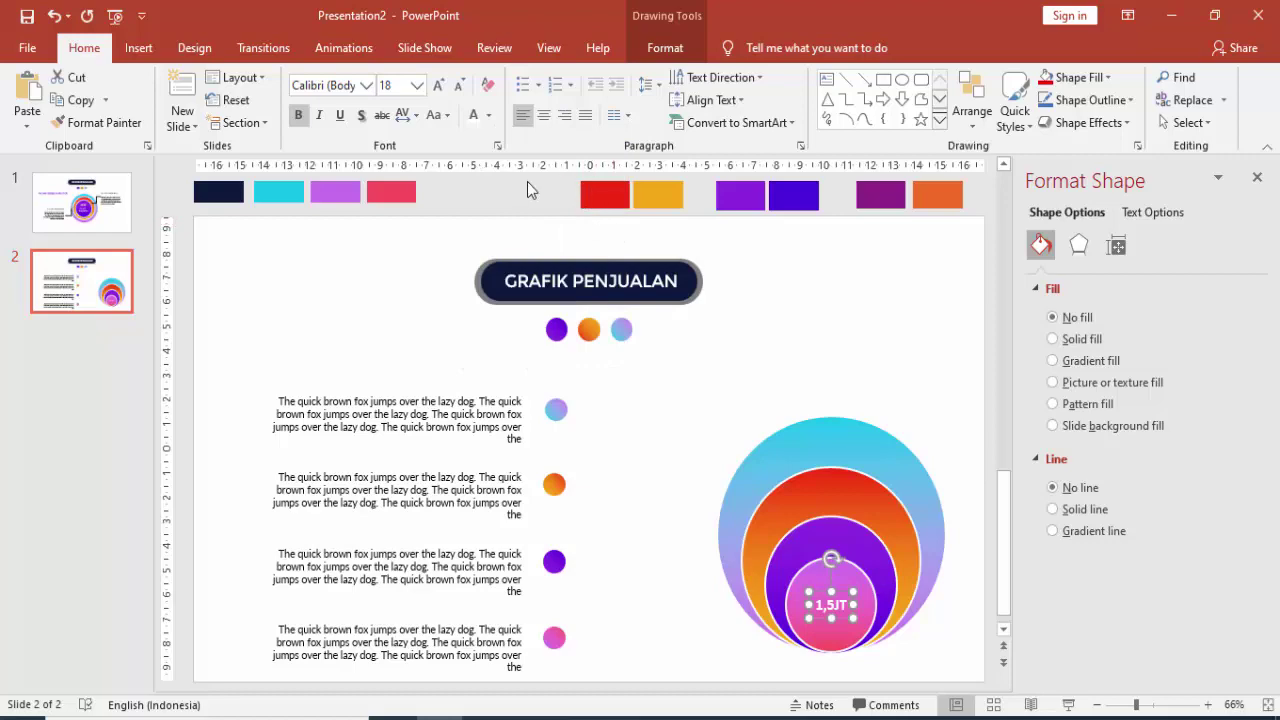
click(417, 86)
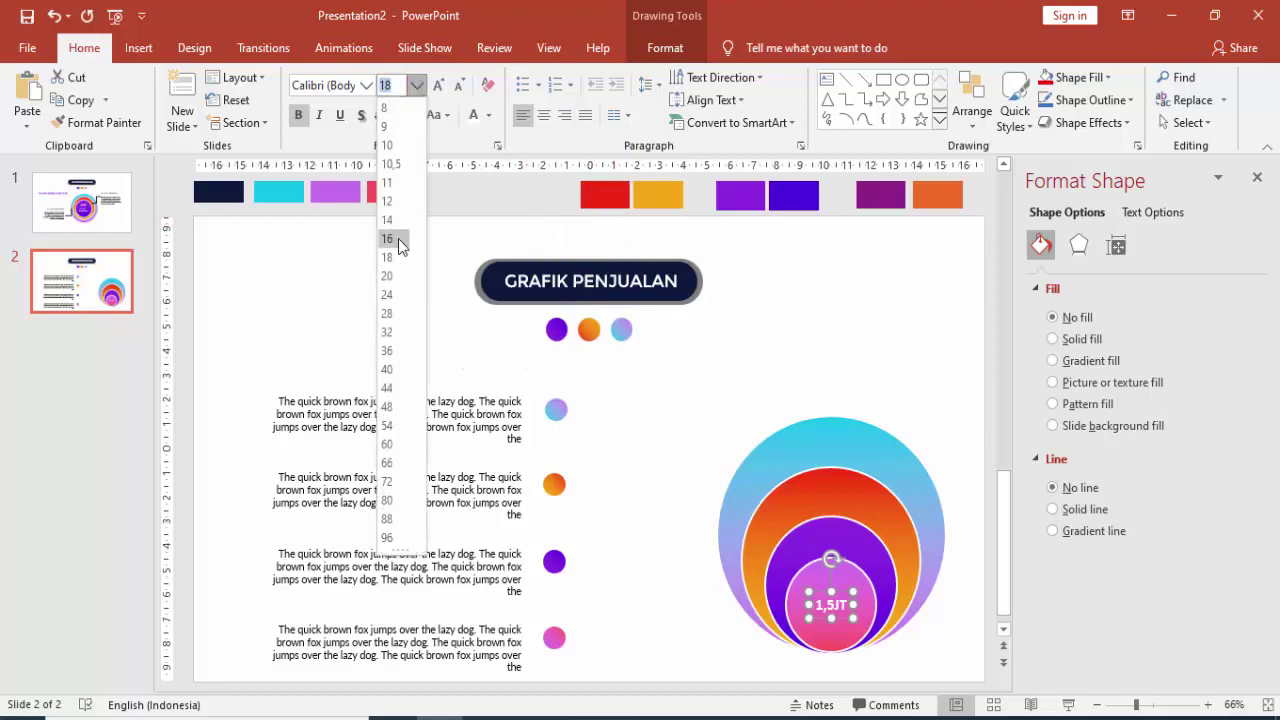
click(388, 276)
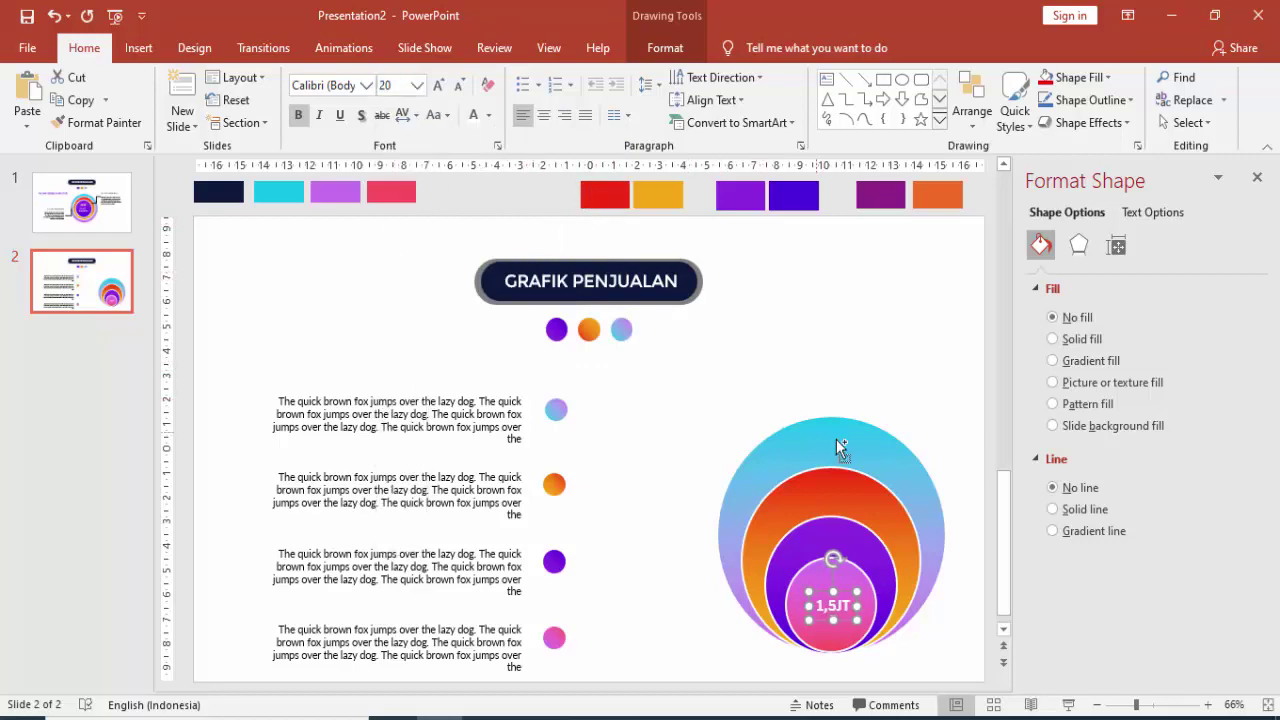
scroll(836, 439, up, 3)
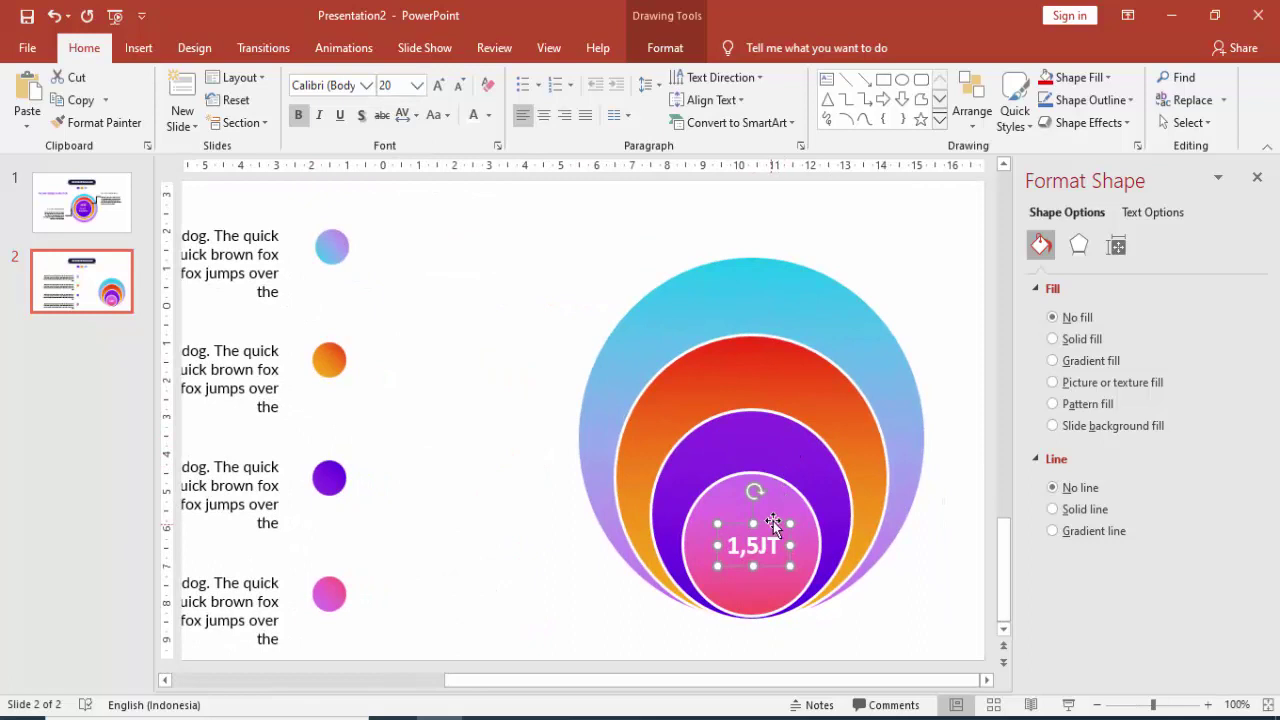
Step: Copy the label onto the purple and orange rings as 2,5JT and 3,5JT
key(ctrl+v)
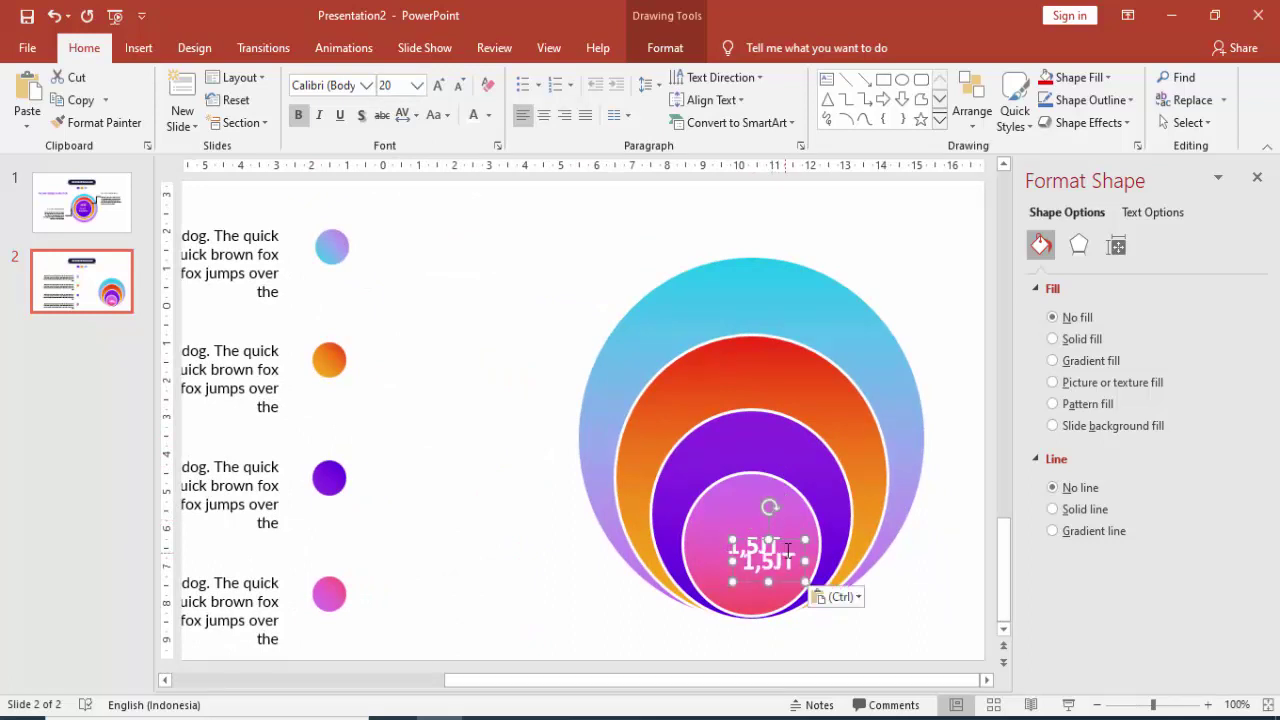
mouse_move(785, 545)
mouse_down()
mouse_move(762, 421)
mouse_move(727, 450)
mouse_up()
text(2)
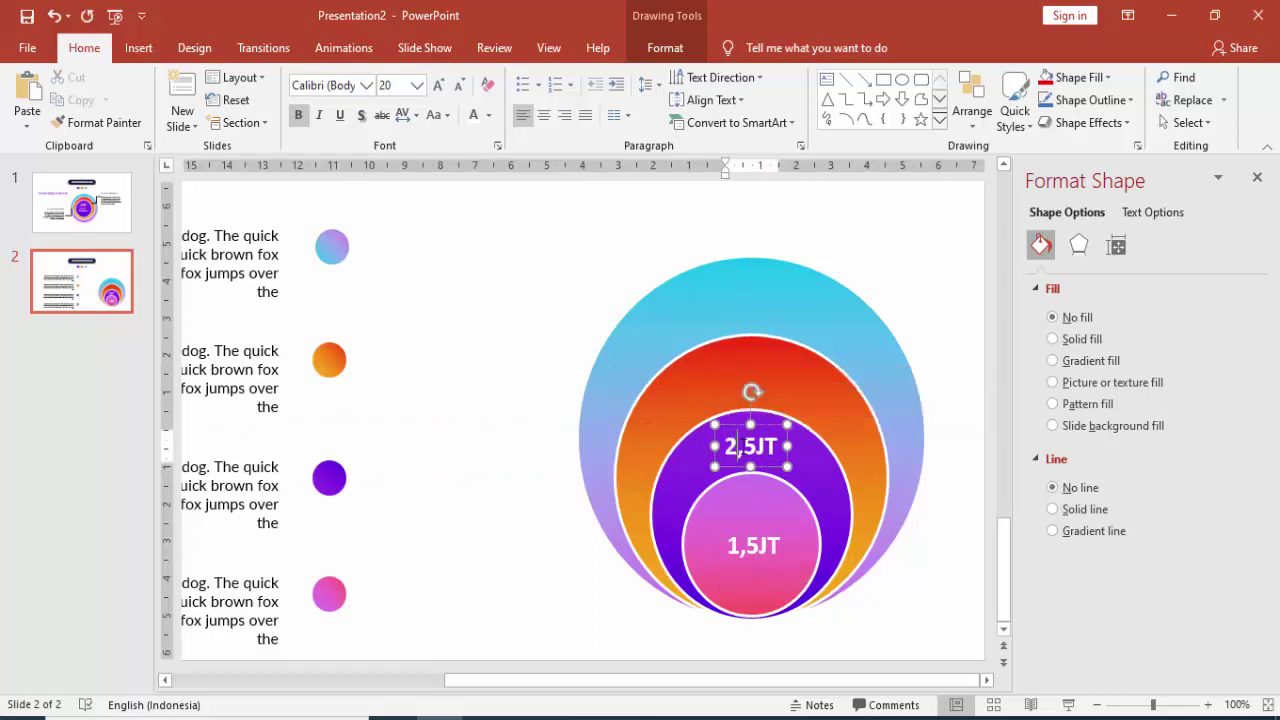
click(775, 428)
key(ctrl+d)
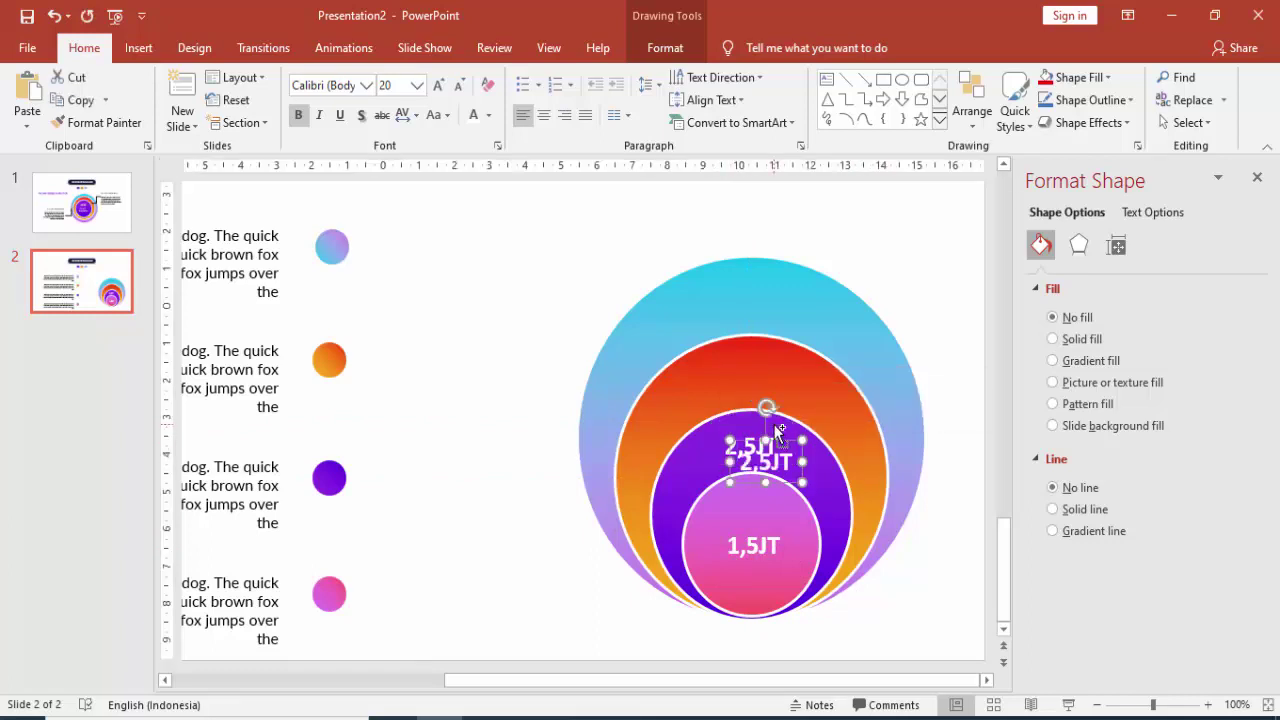
mouse_move(785, 445)
mouse_down()
mouse_move(770, 361)
mouse_move(728, 380)
mouse_up()
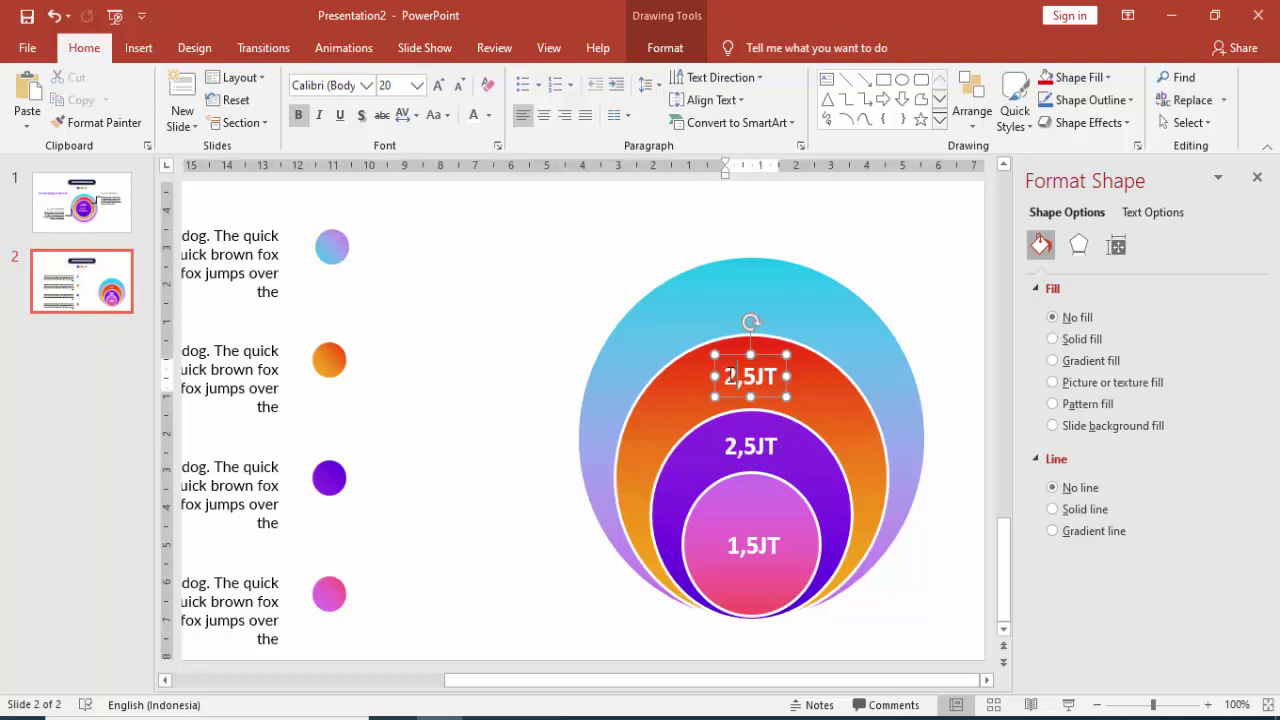
text(3)
Step: Add a 5JT copy on the cyan ring and put a space before JT in each label
click(764, 354)
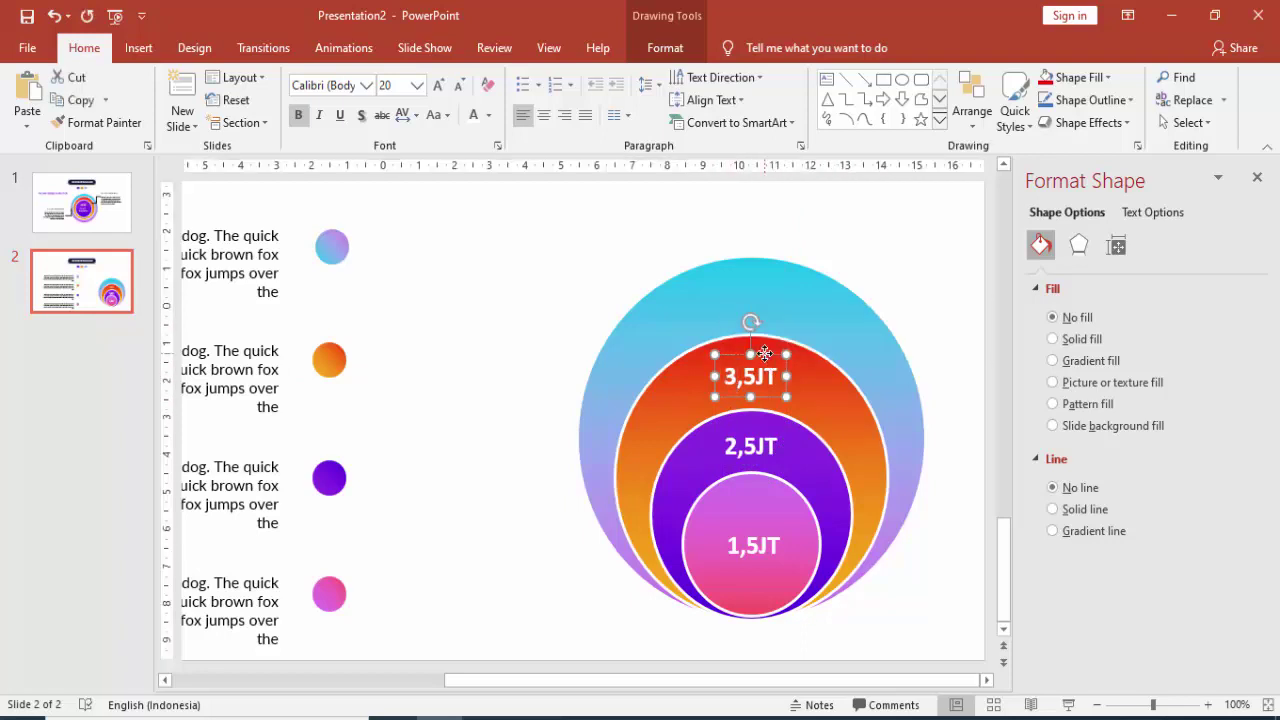
mouse_move(764, 354)
ctrl+mouse_down()
mouse_move(764, 284)
mouse_move(741, 295)
ctrl+mouse_up()
click(745, 295)
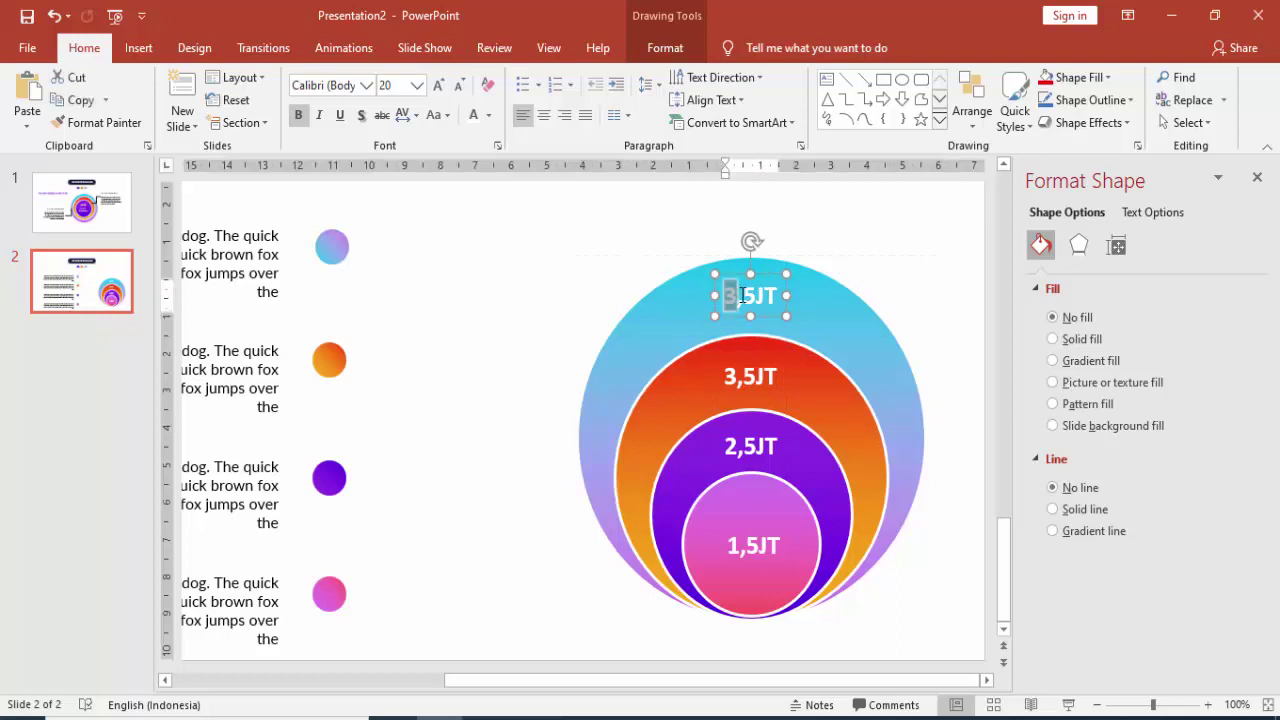
key(BackSpace)
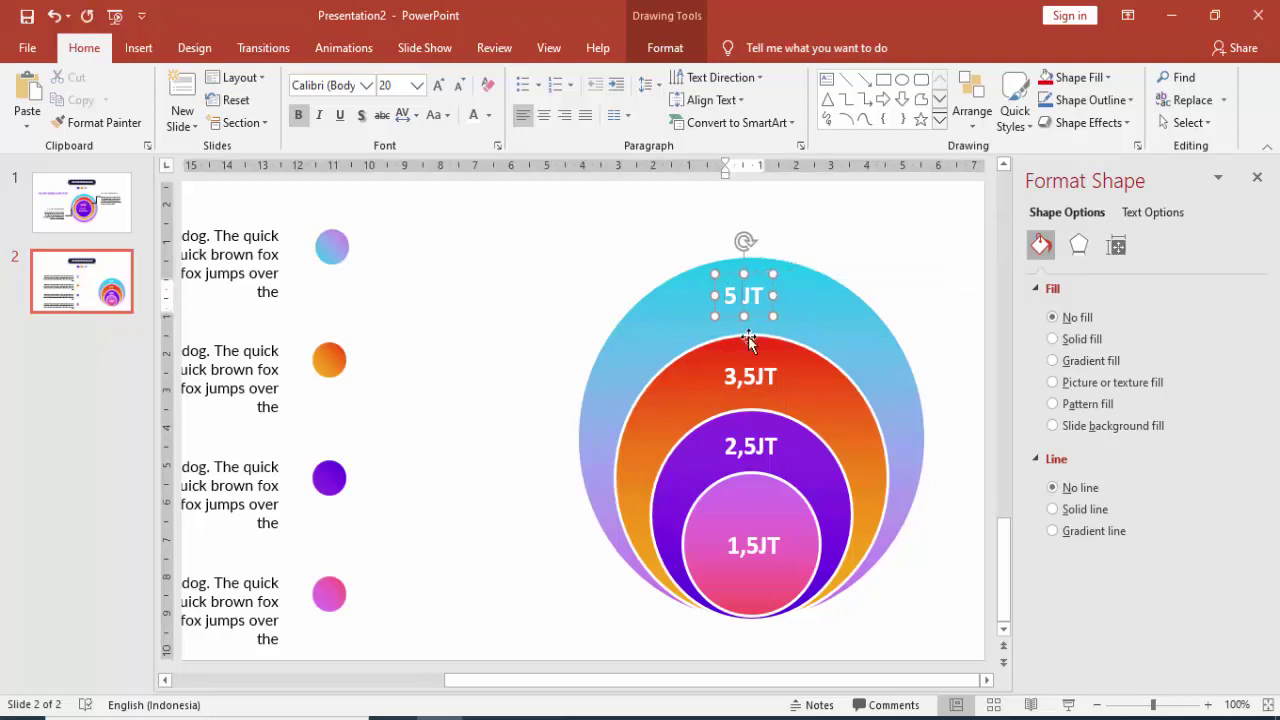
click(753, 378)
click(752, 448)
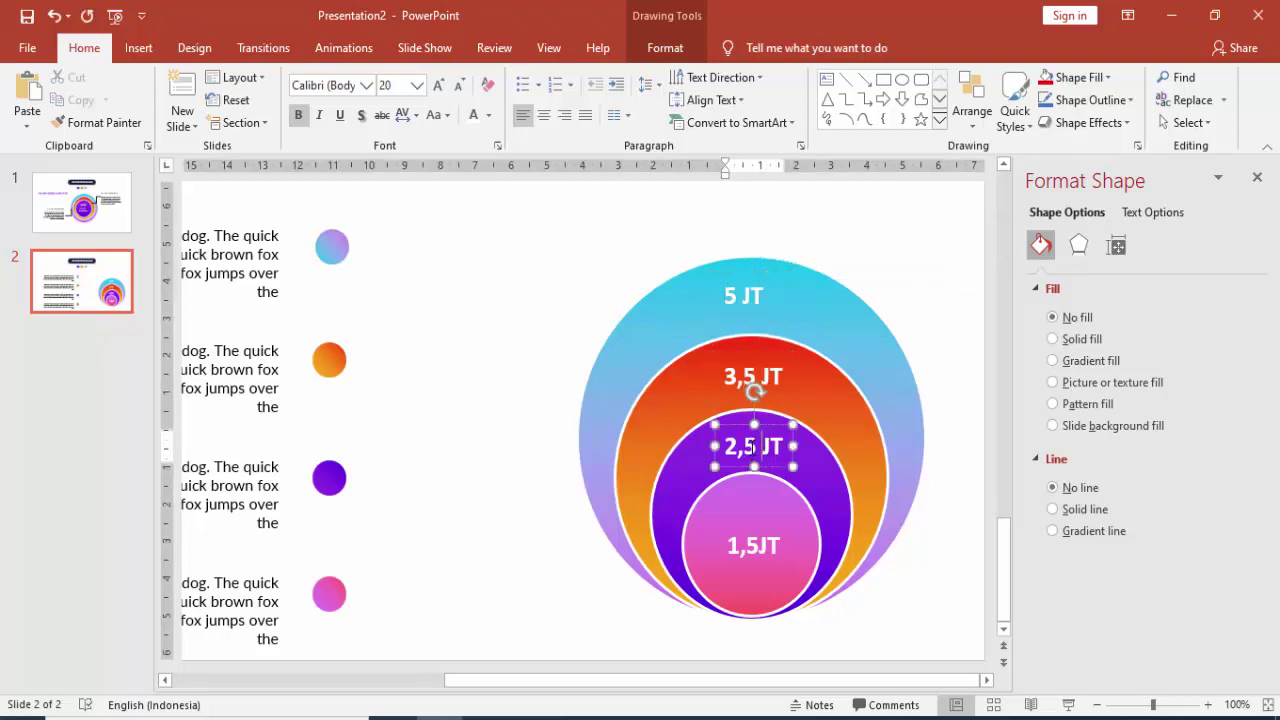
click(759, 545)
Step: Group the purple, orange and cyan circles each with their value label
click(912, 548)
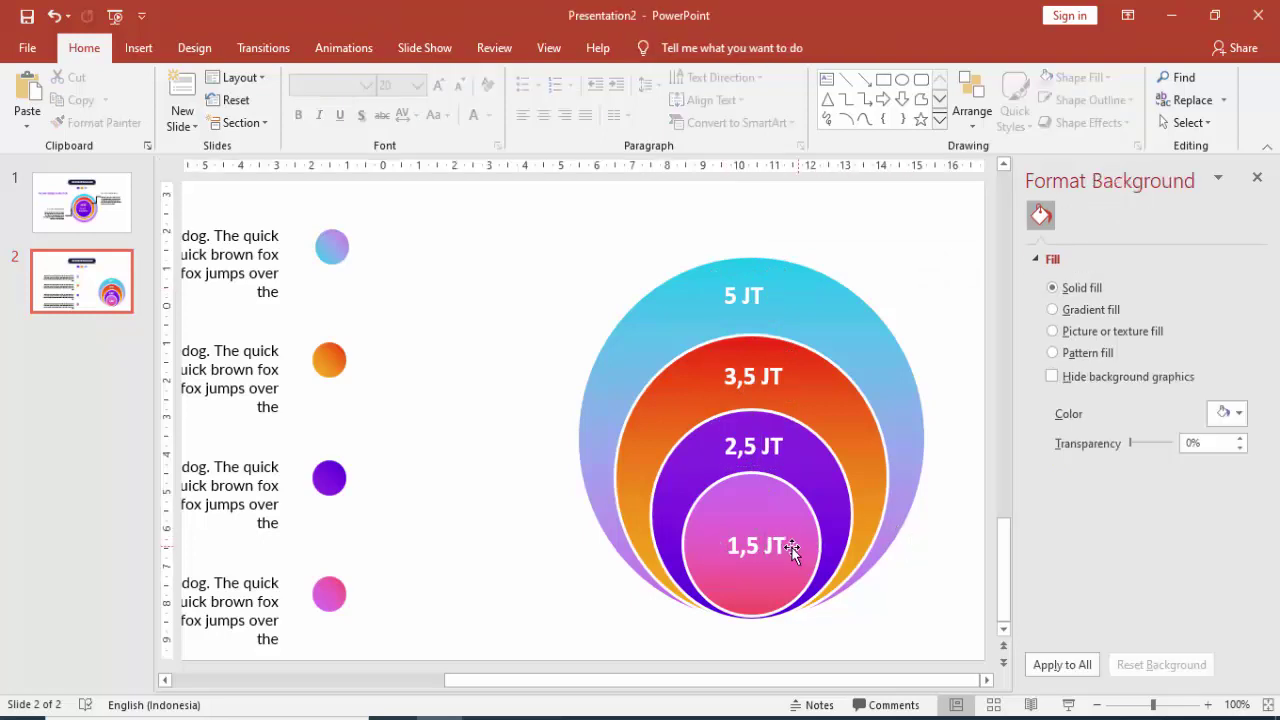
click(793, 508)
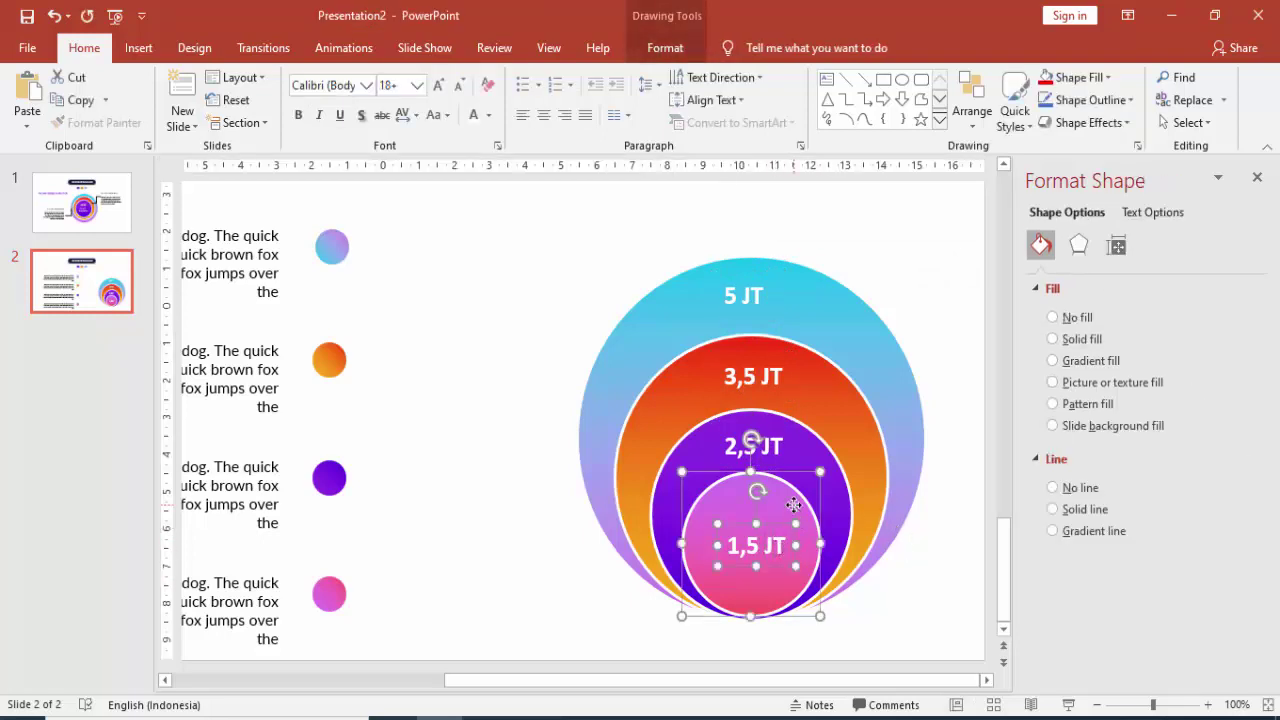
click(793, 505)
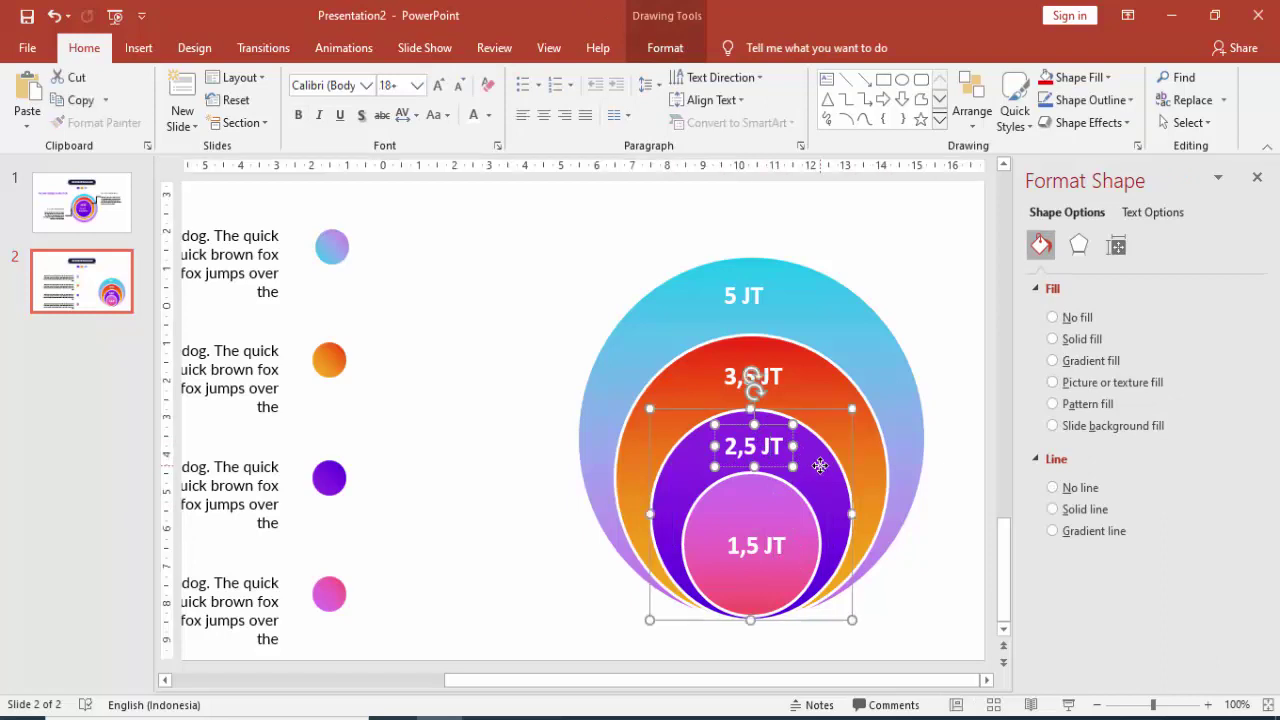
right_click(821, 475)
mouse_move(868, 256)
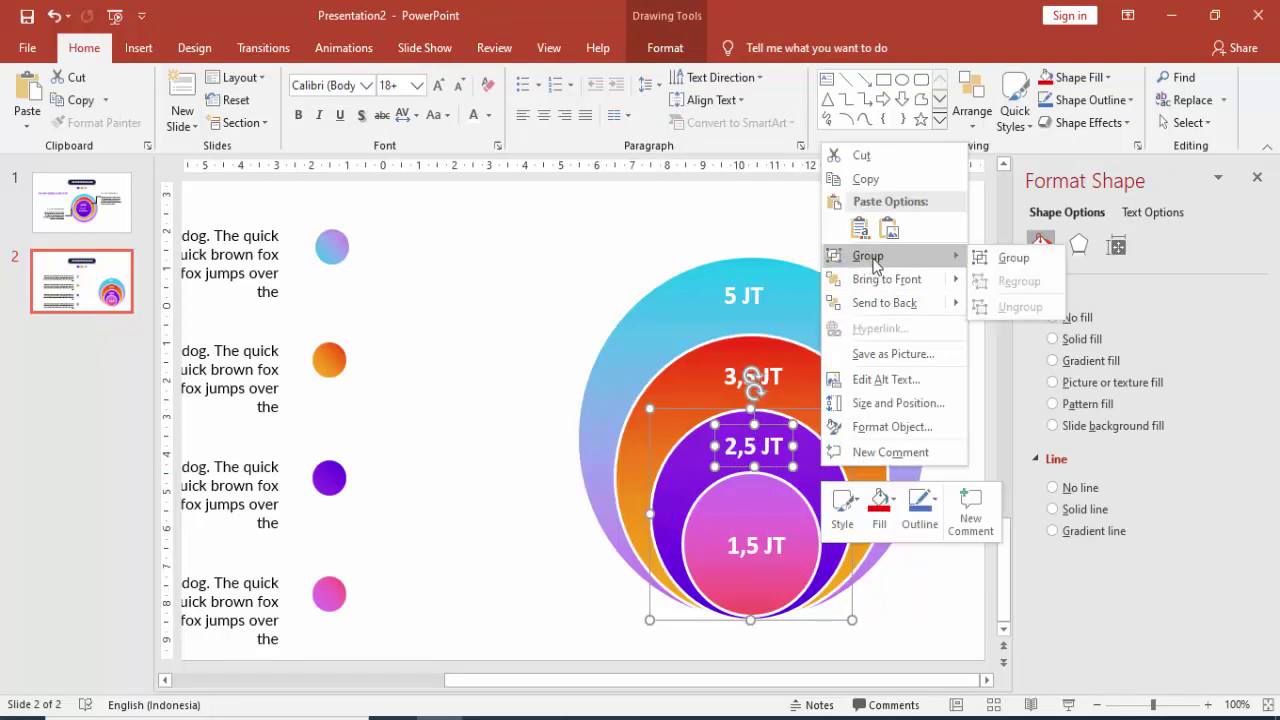
click(1000, 258)
click(779, 380)
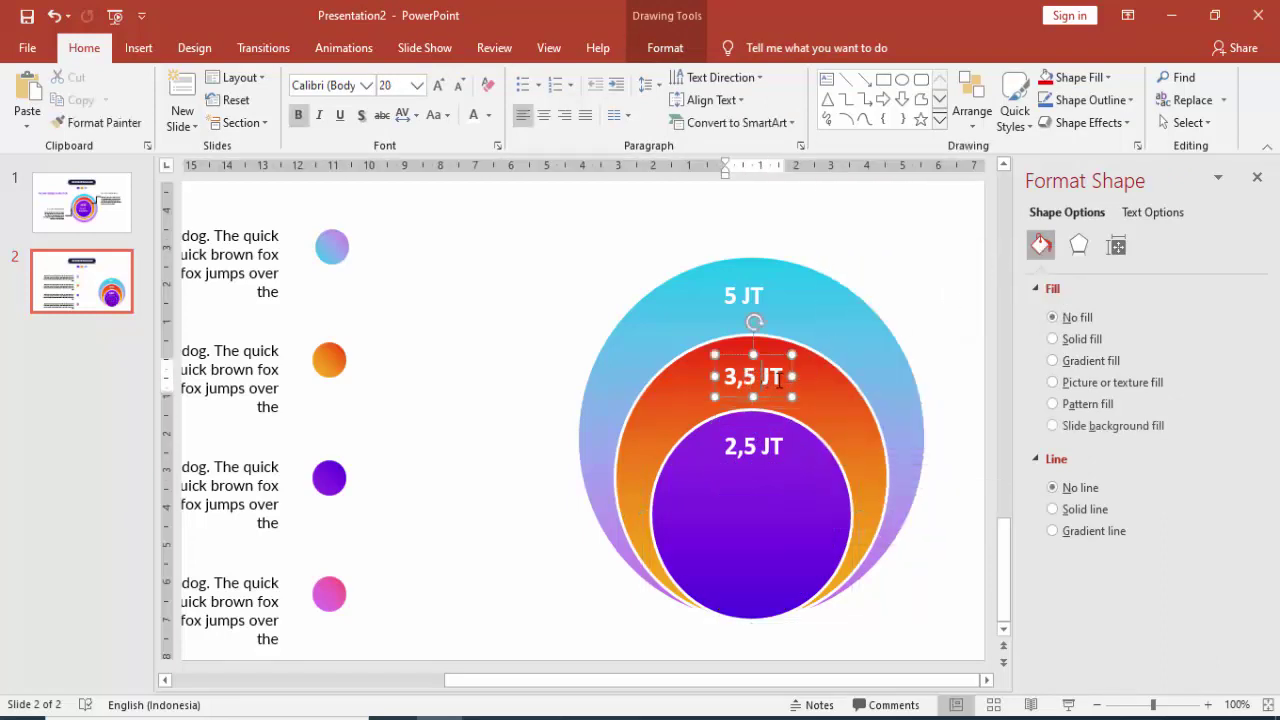
shift+click(814, 377)
key(ctrl+g)
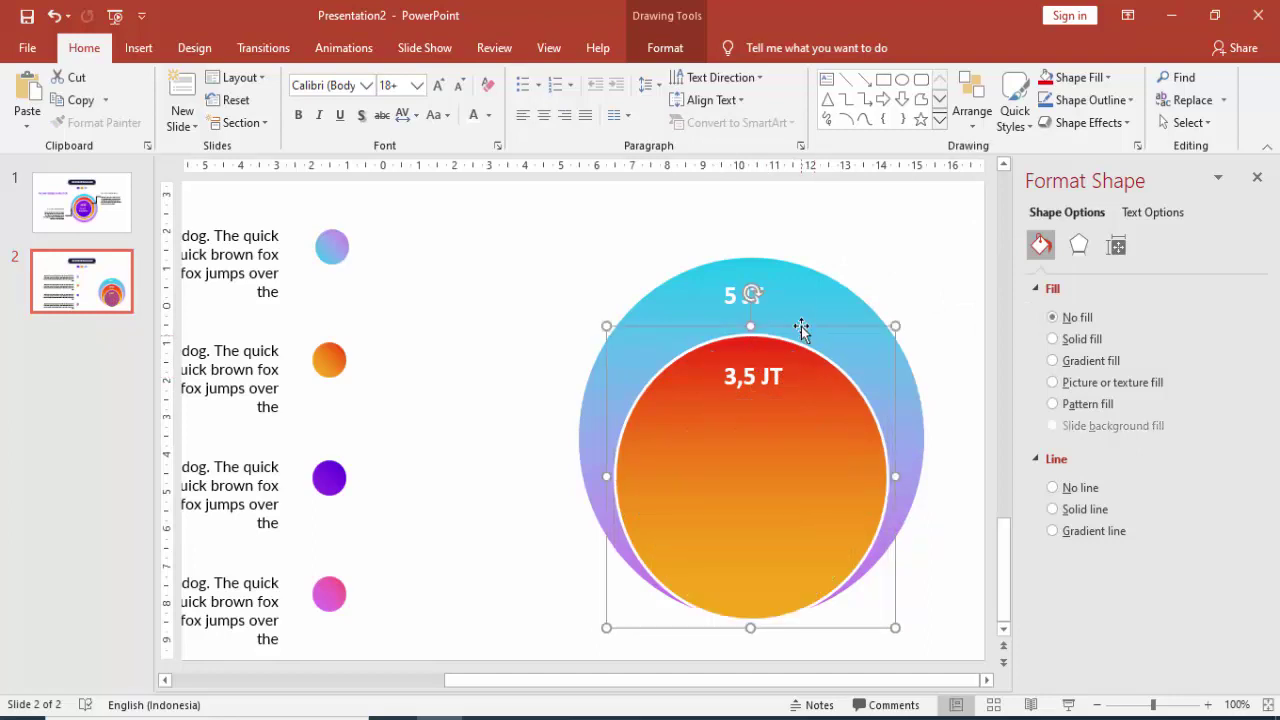
click(777, 300)
click(750, 297)
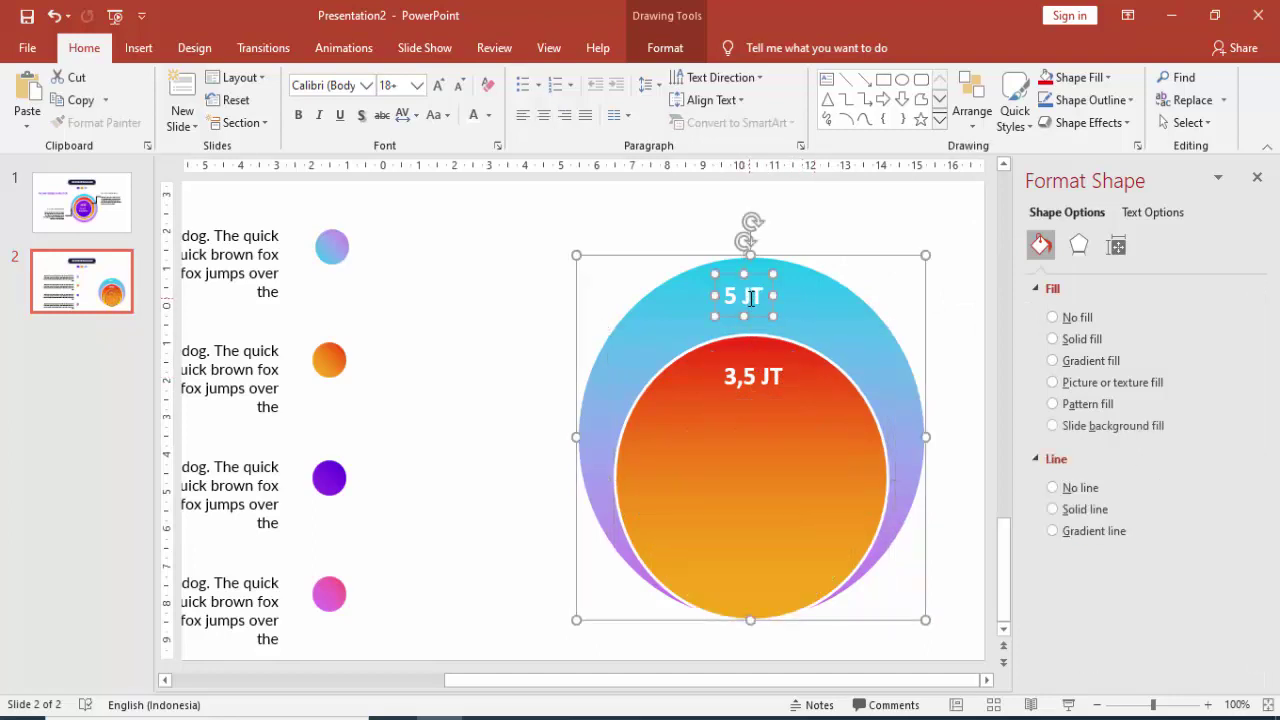
key(ctrl+g)
Step: Send the blue 5 JT circle group behind the orange 3,5 JT circle
right_click(789, 306)
click(850, 462)
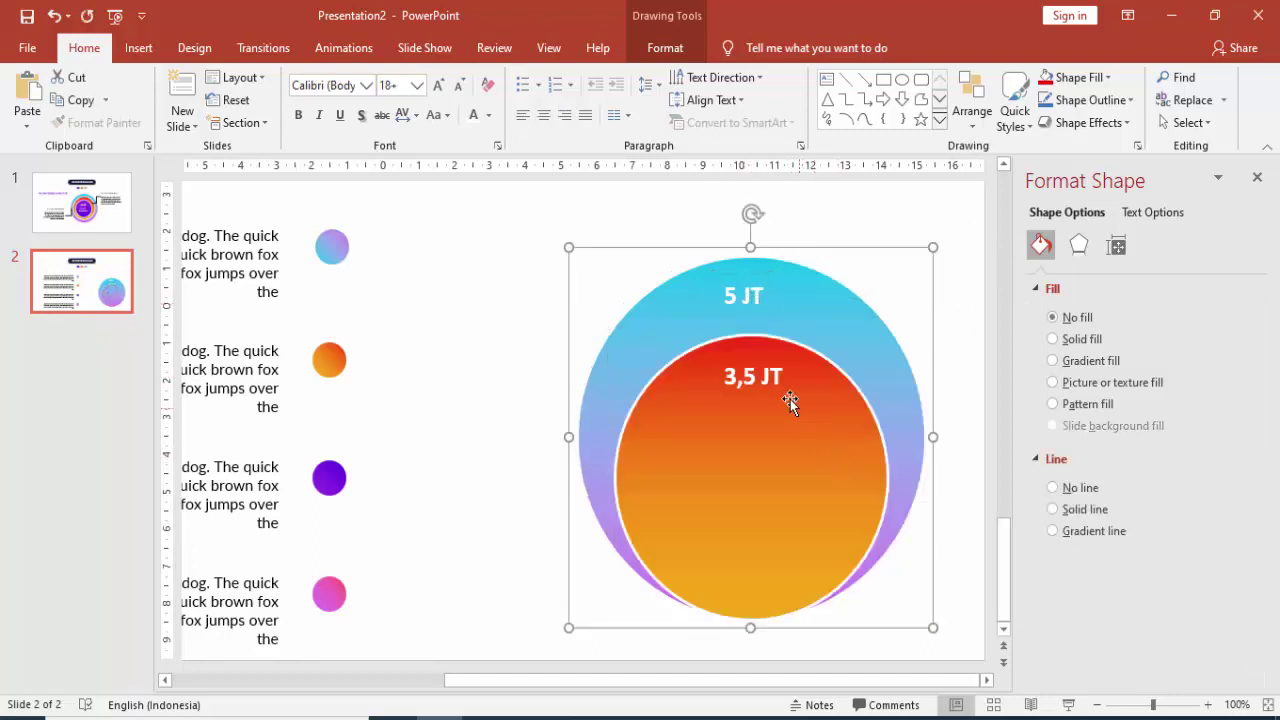
click(789, 412)
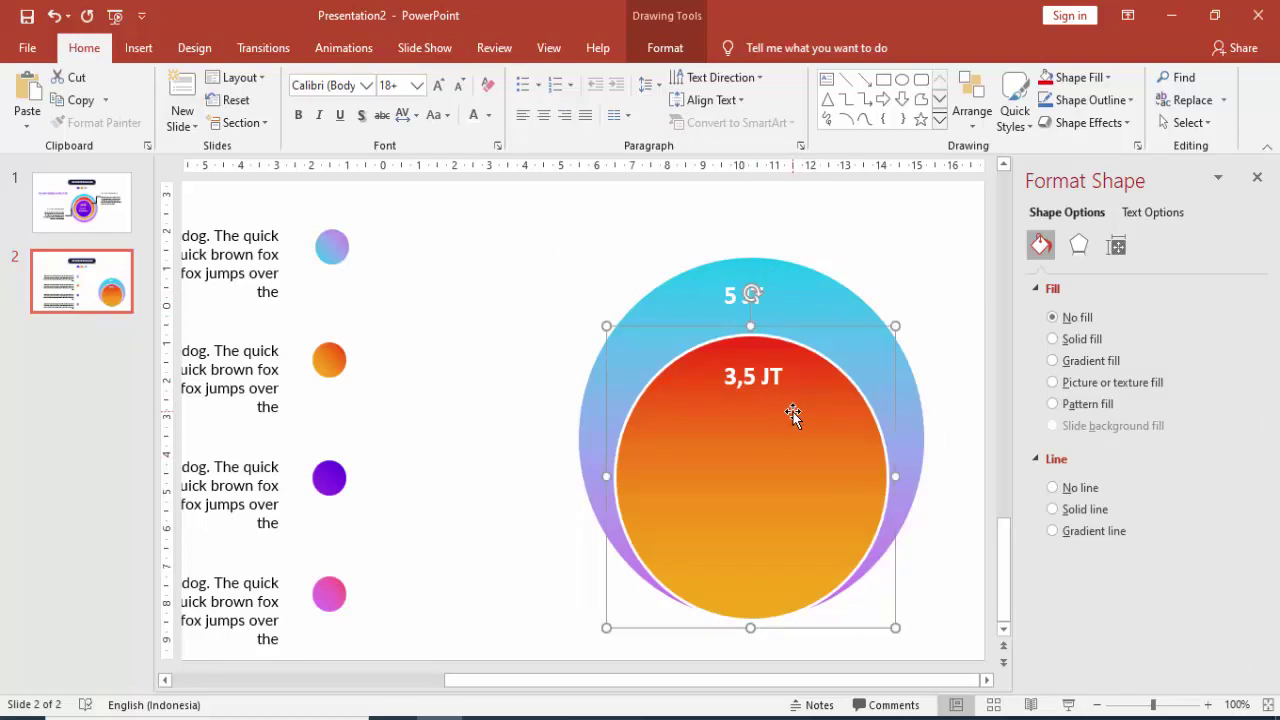
right_click(792, 415)
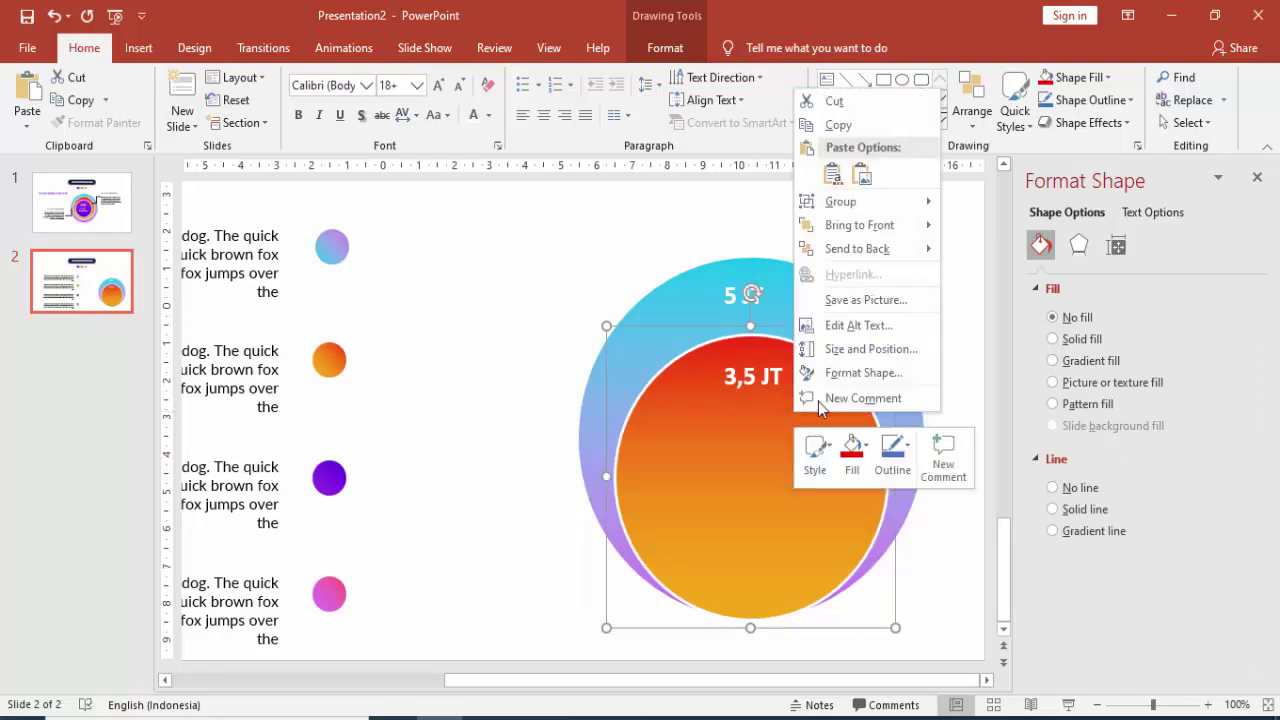
click(768, 400)
Step: Close the Format Shape pane and show the Selection Pane listing slide objects
click(1257, 178)
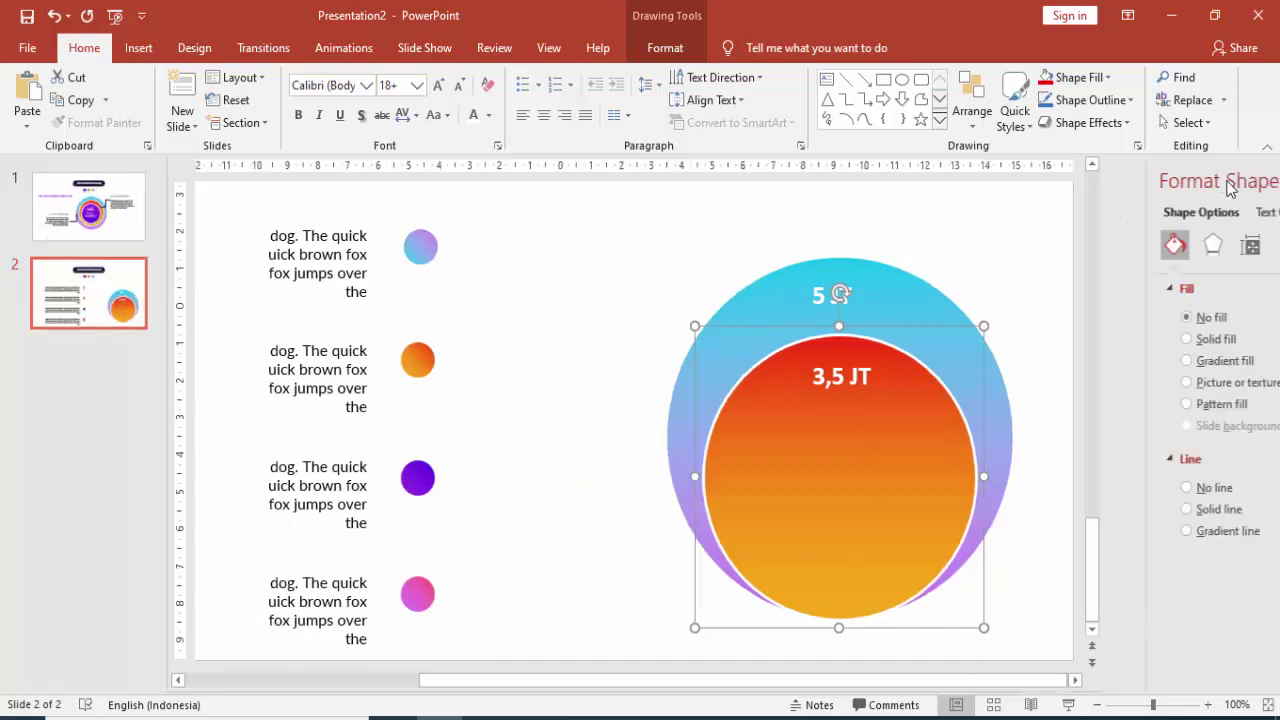
click(972, 100)
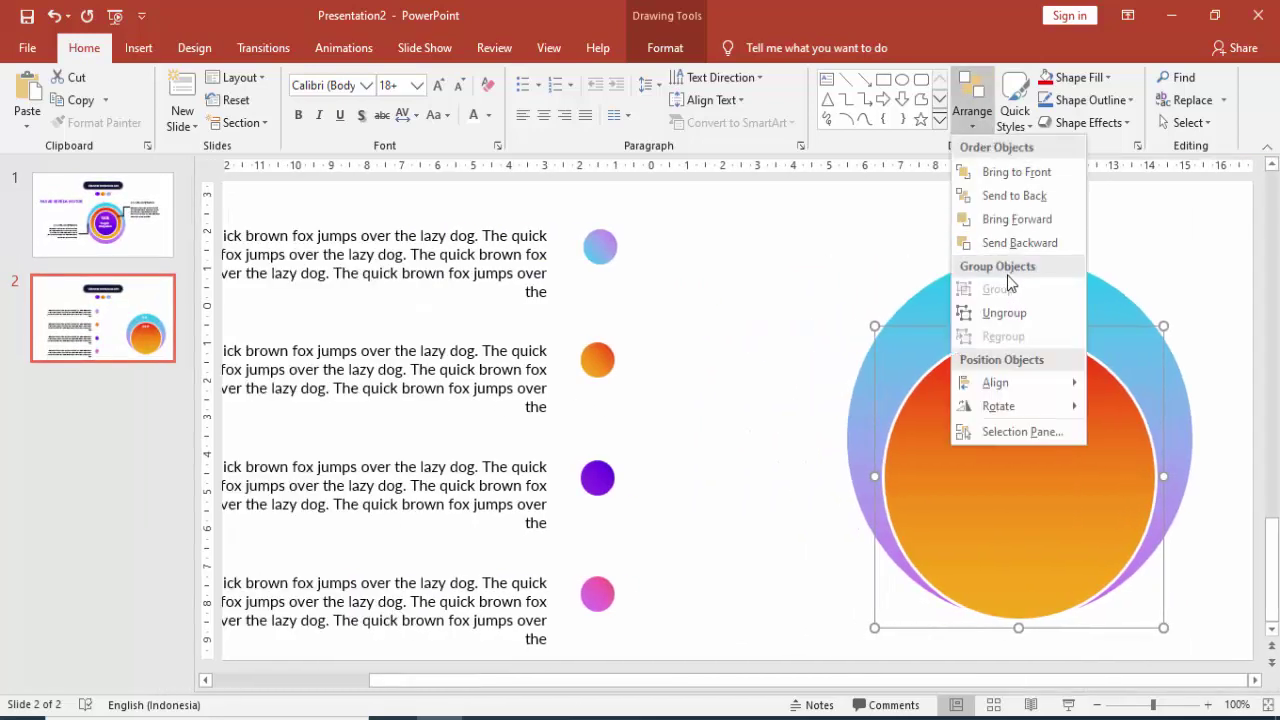
click(1118, 222)
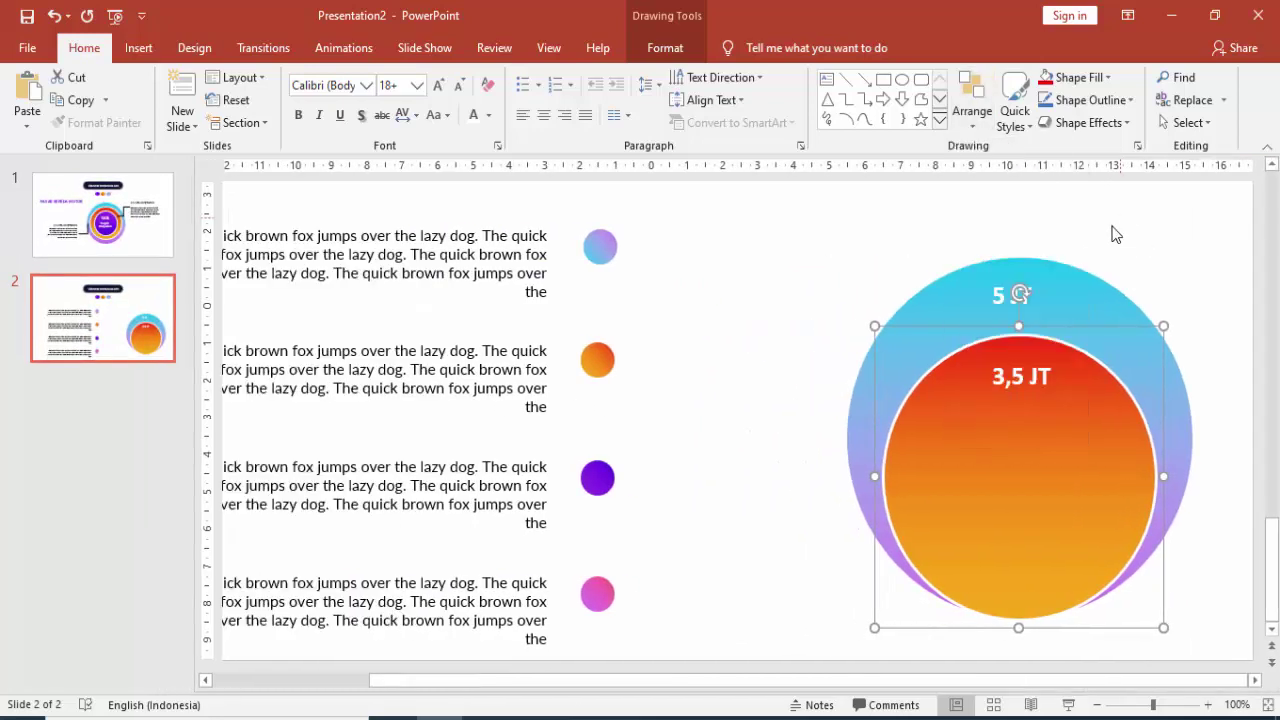
click(980, 122)
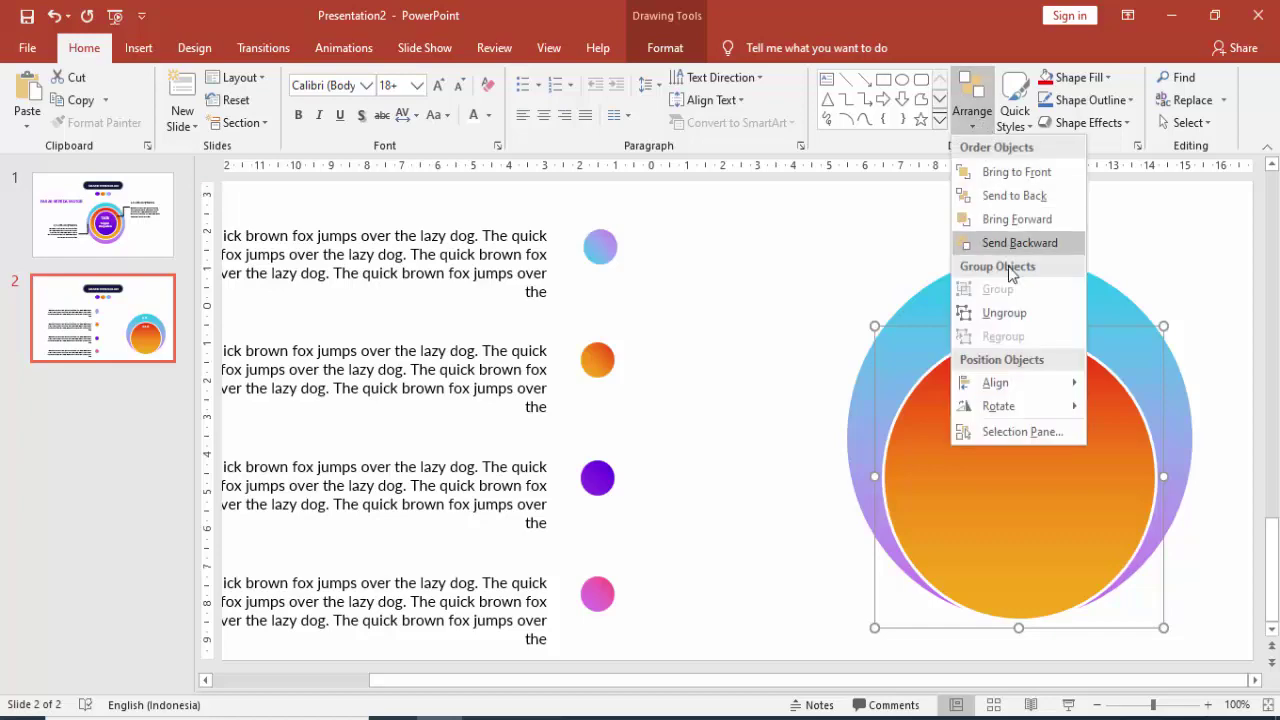
click(1014, 429)
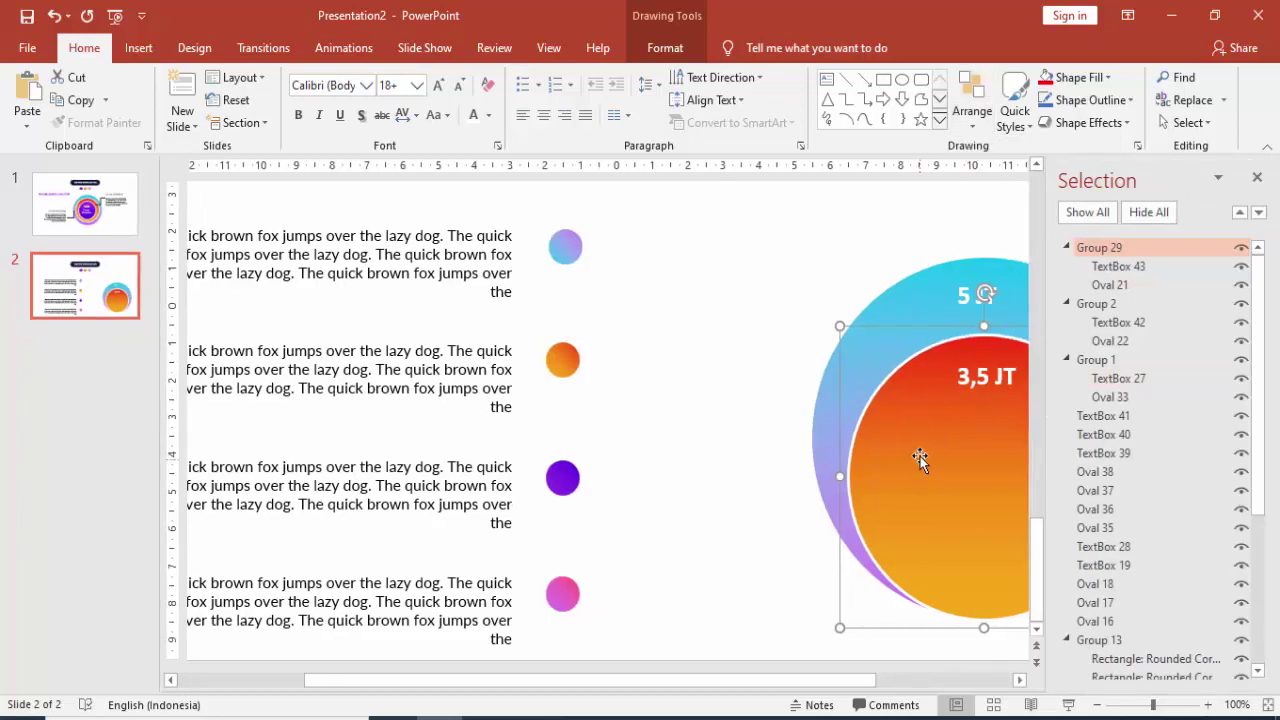
Step: Collapse Groups 29, 2, 1, 13 and 45 in the Selection Pane
drag(815, 680, 906, 680)
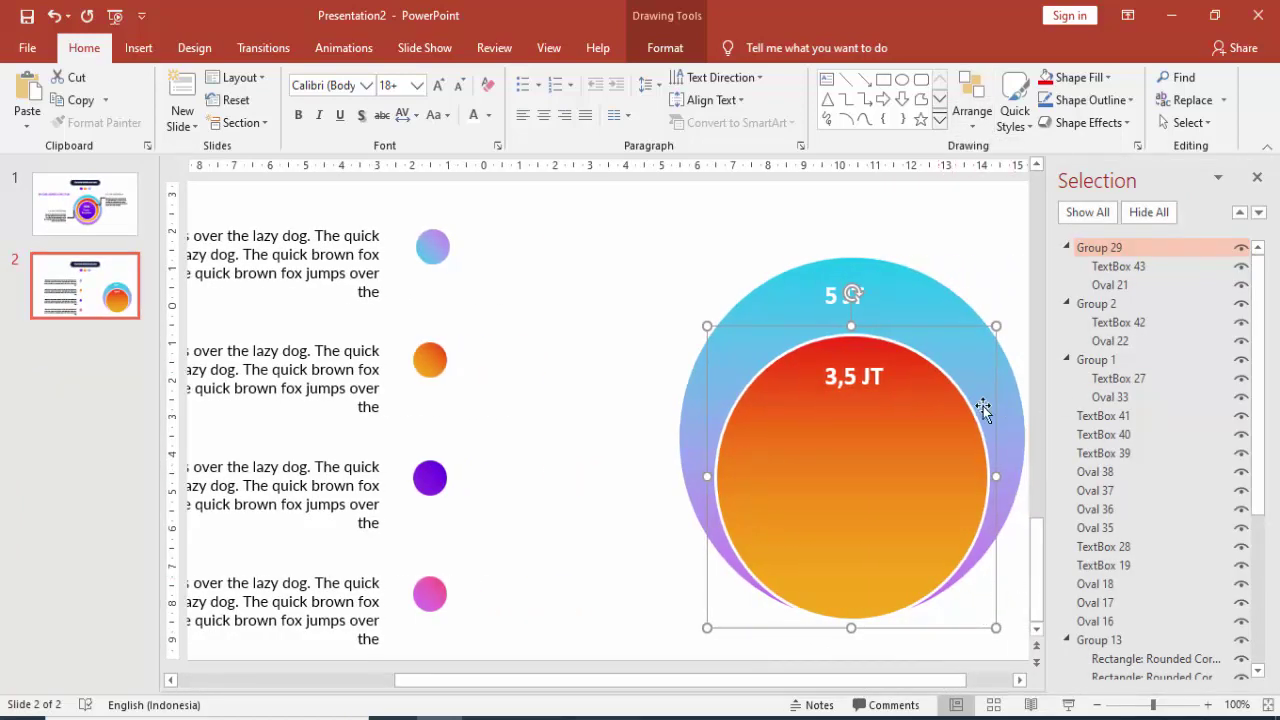
click(1066, 247)
click(1066, 266)
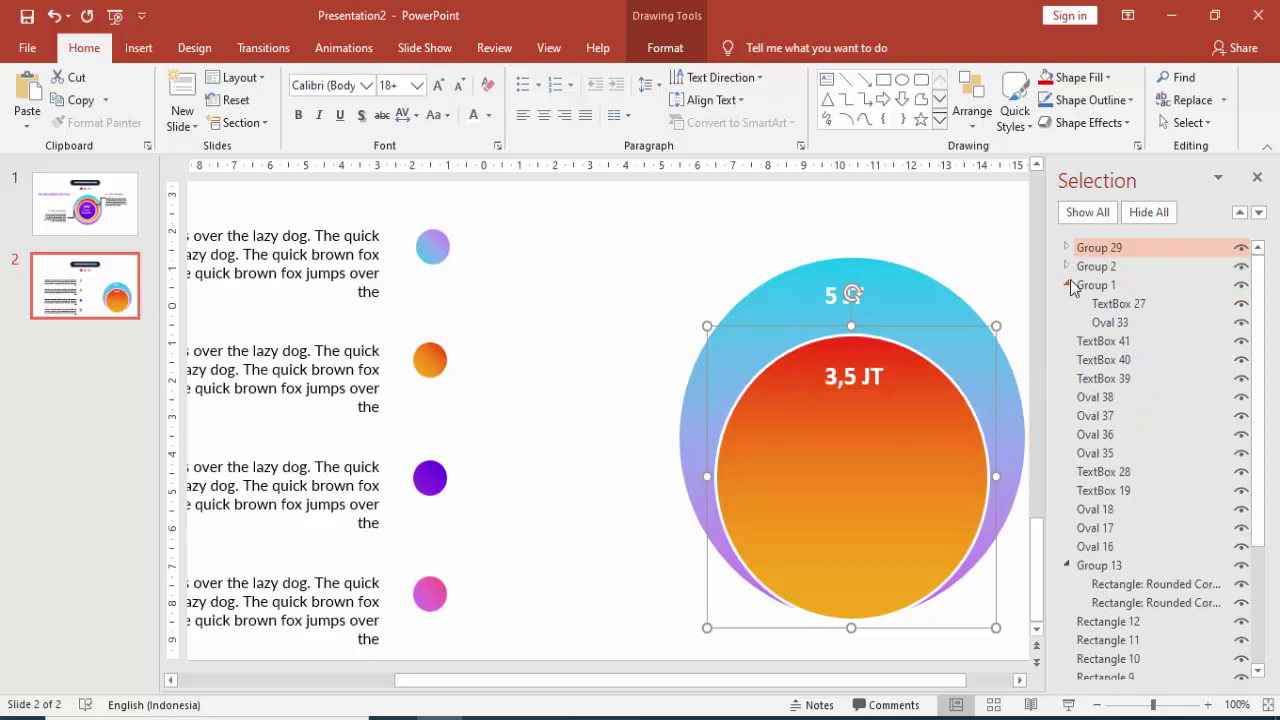
click(1066, 285)
click(1067, 528)
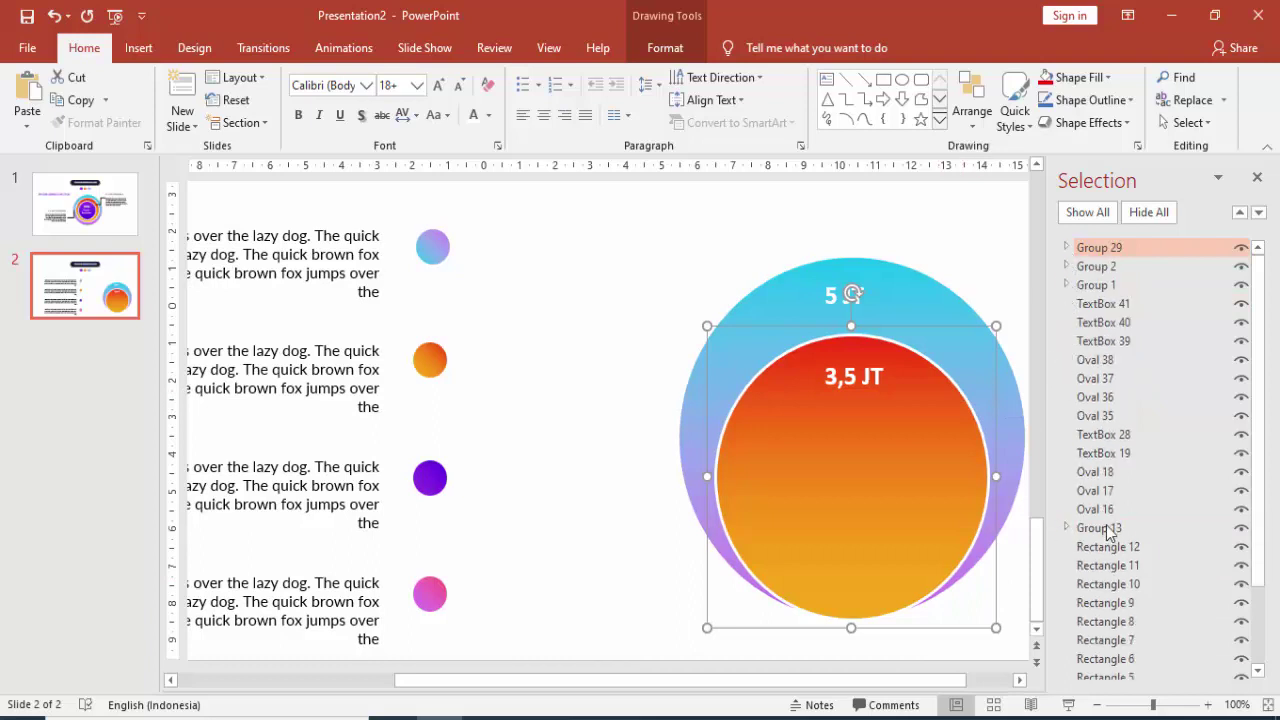
click(912, 400)
right_click(916, 400)
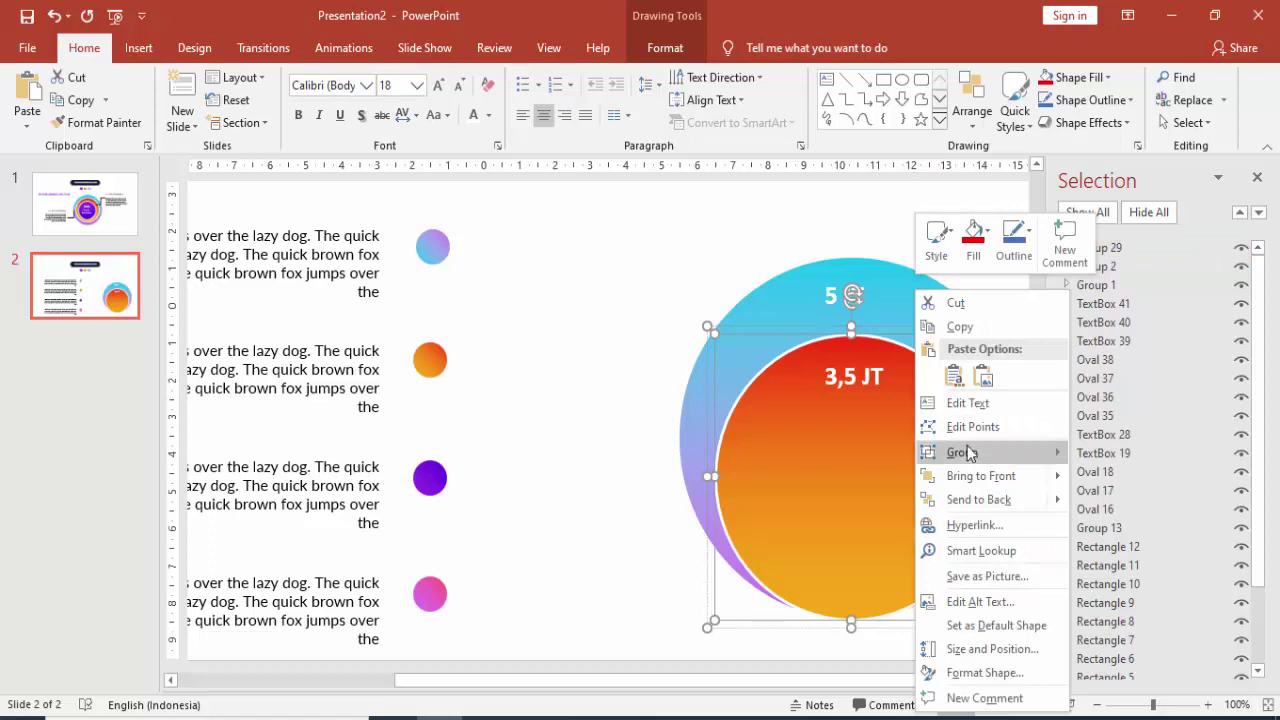
key(Escape)
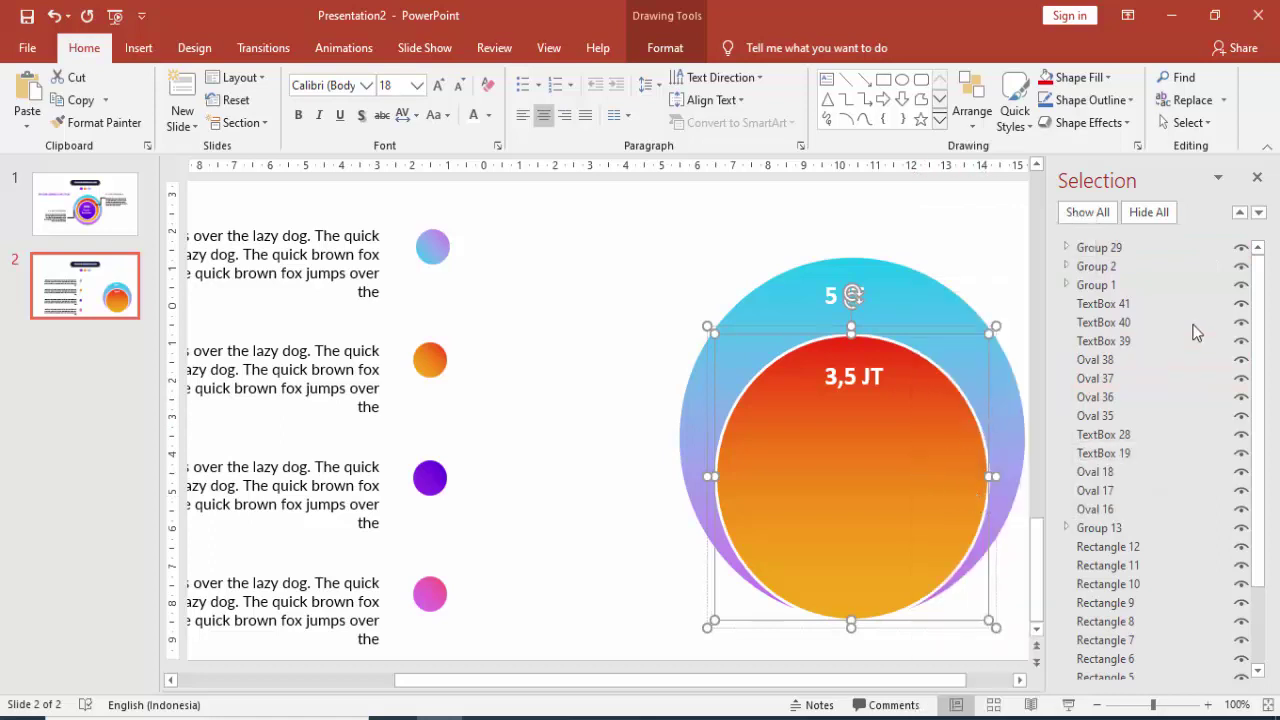
drag(1257, 310, 1258, 434)
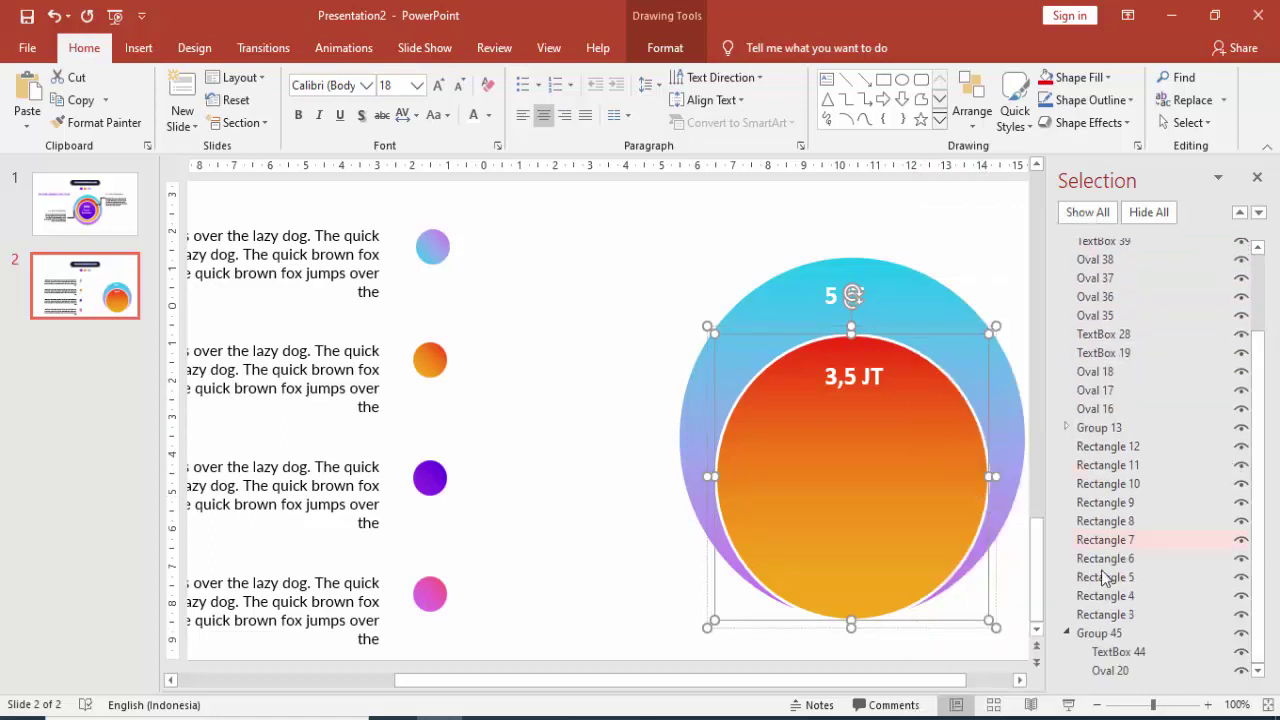
click(1067, 634)
click(640, 437)
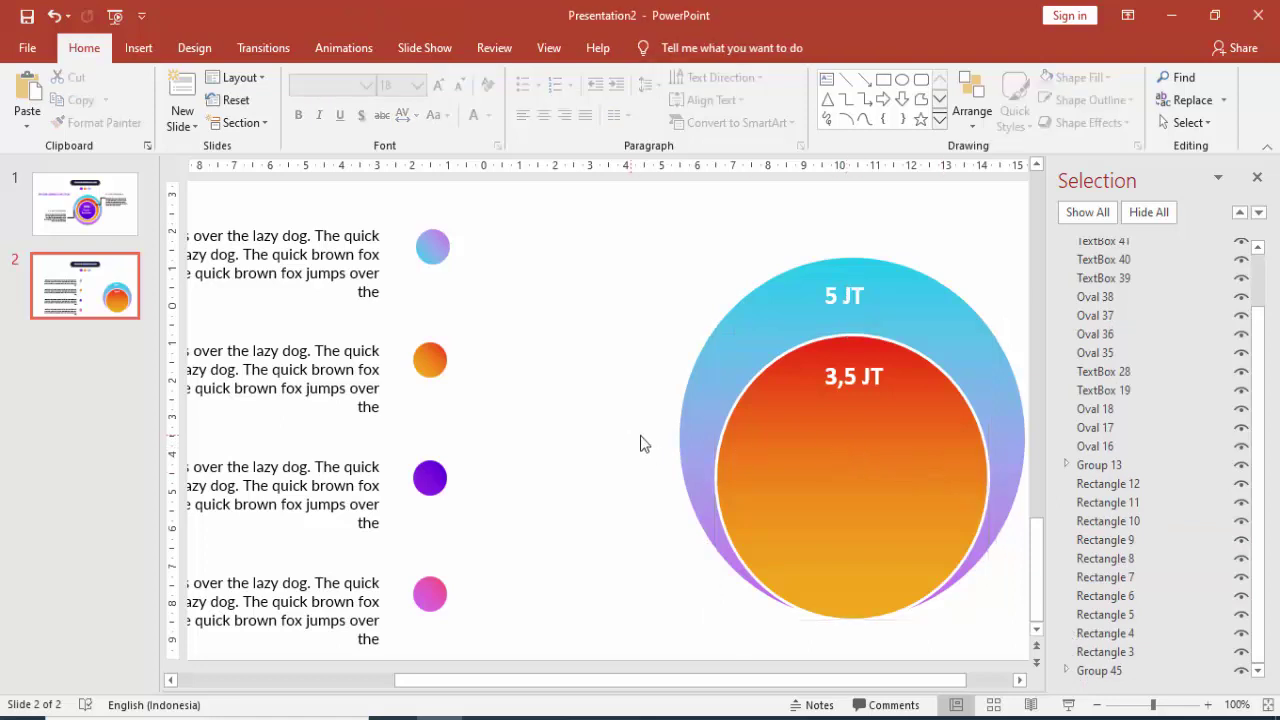
Step: Send the orange 3,5 JT, purple 2,5 JT and blue 5 JT circle groups backward
click(812, 456)
right_click(812, 456)
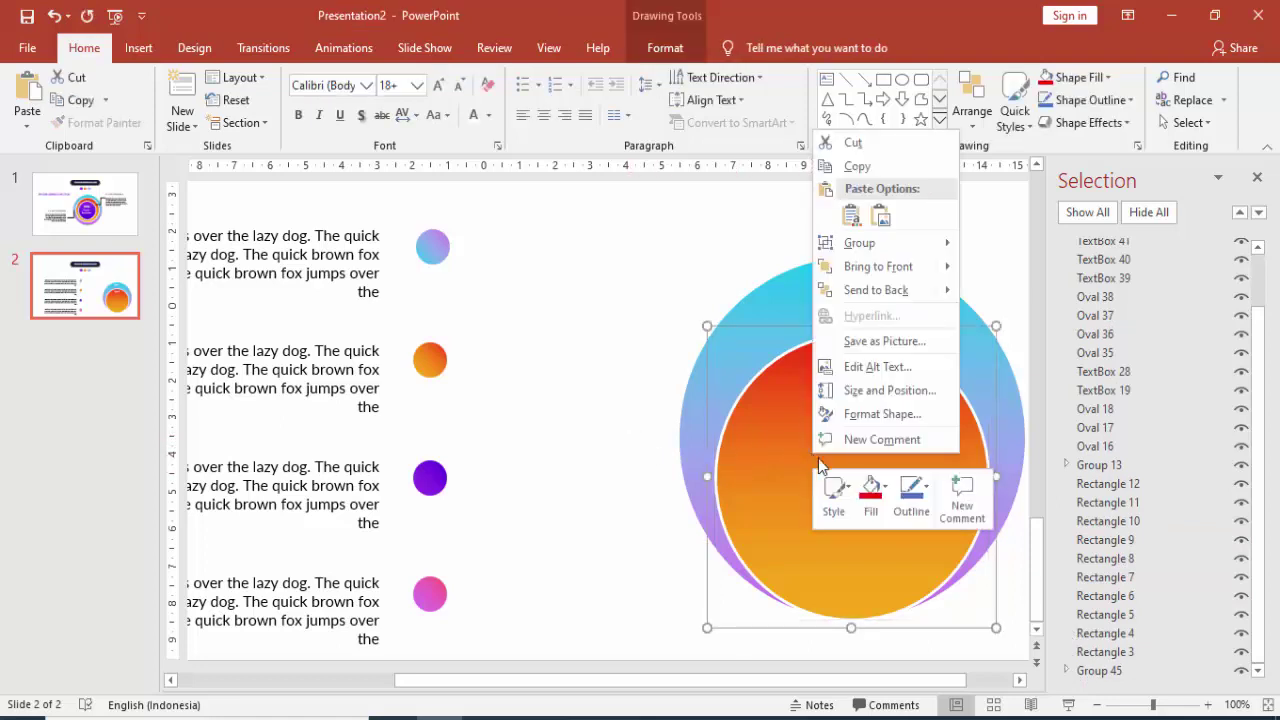
click(870, 296)
click(890, 430)
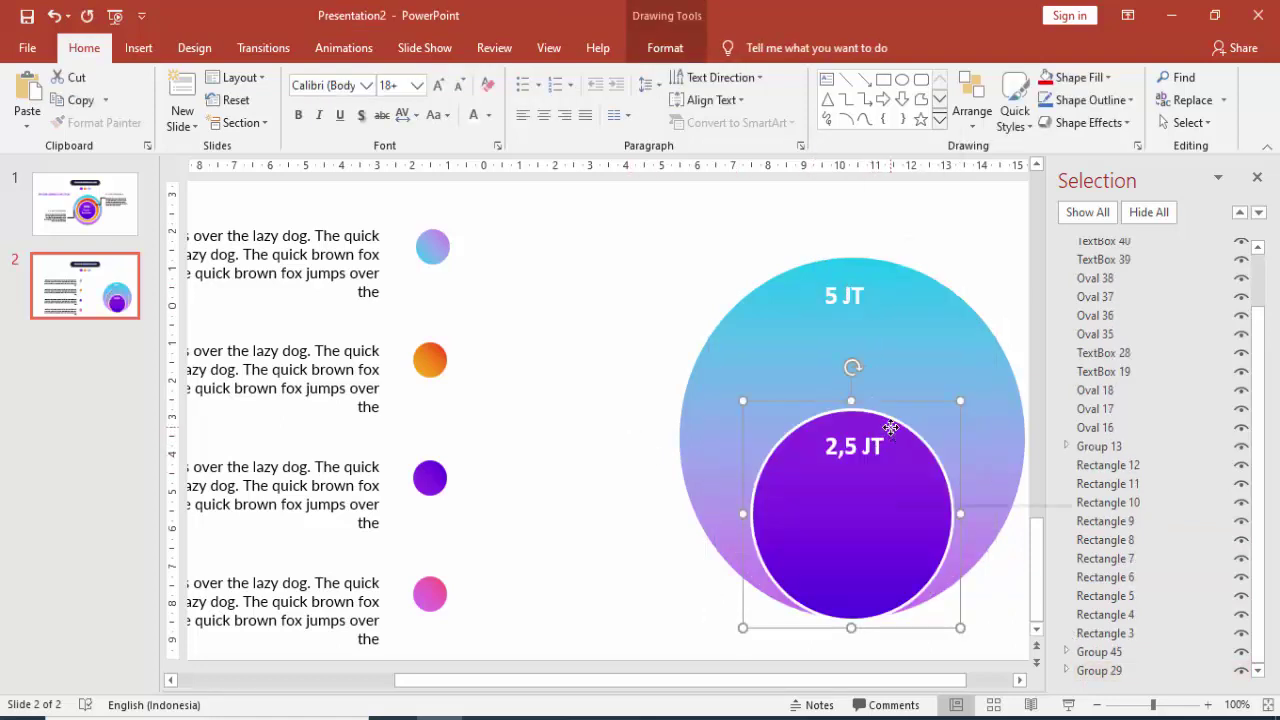
right_click(890, 430)
click(930, 264)
click(920, 330)
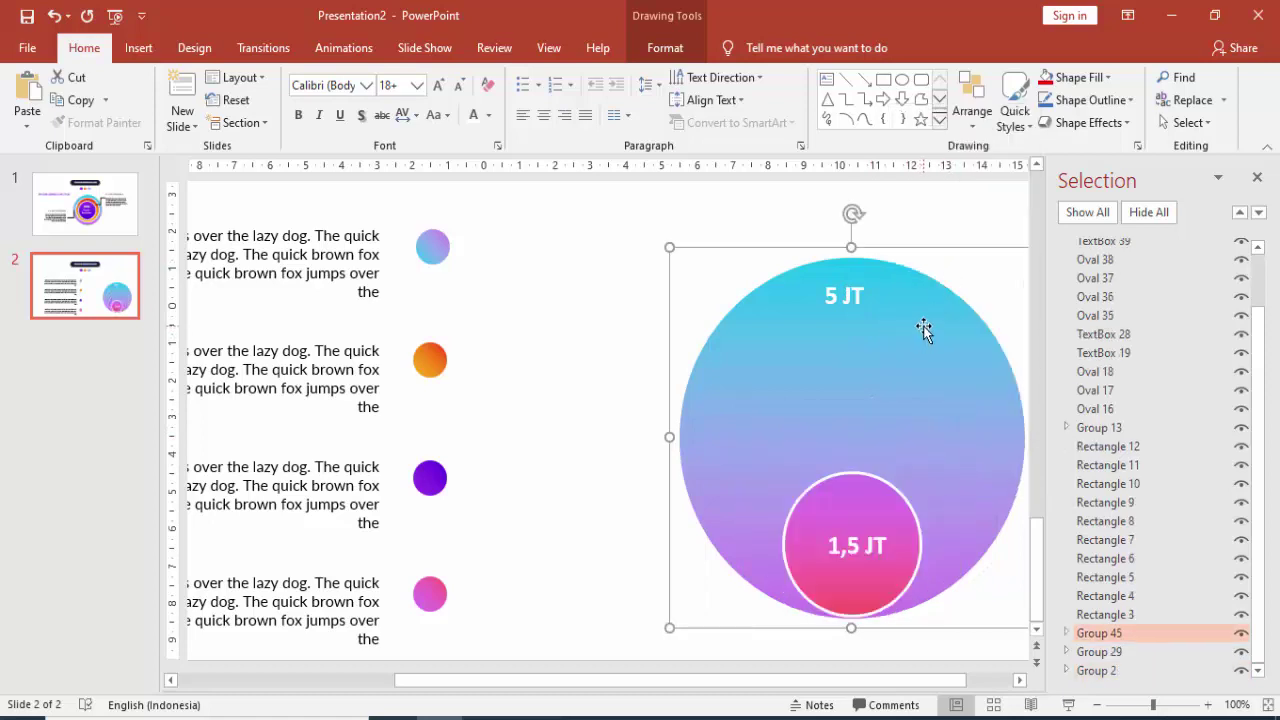
right_click(922, 330)
click(972, 484)
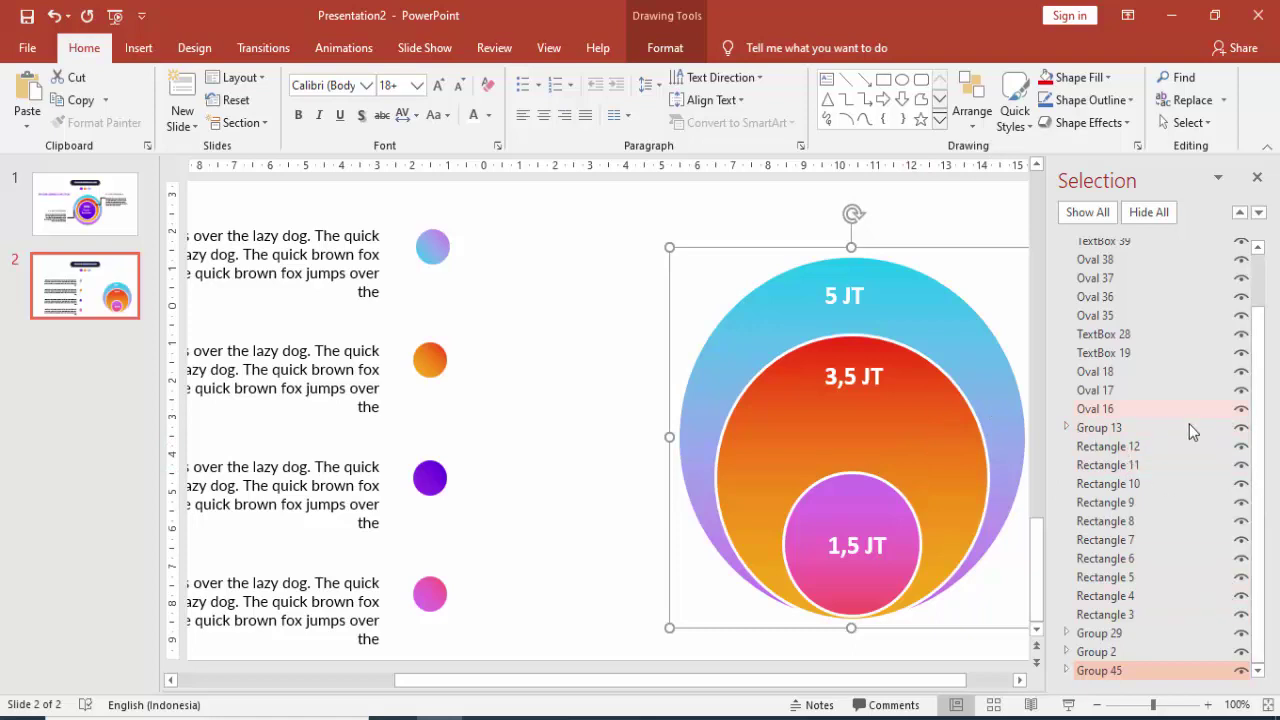
Step: Inspect the pink 1,5 JT Group 1 in the Selection Pane, keeping its name
scroll(1247, 380, up, 3)
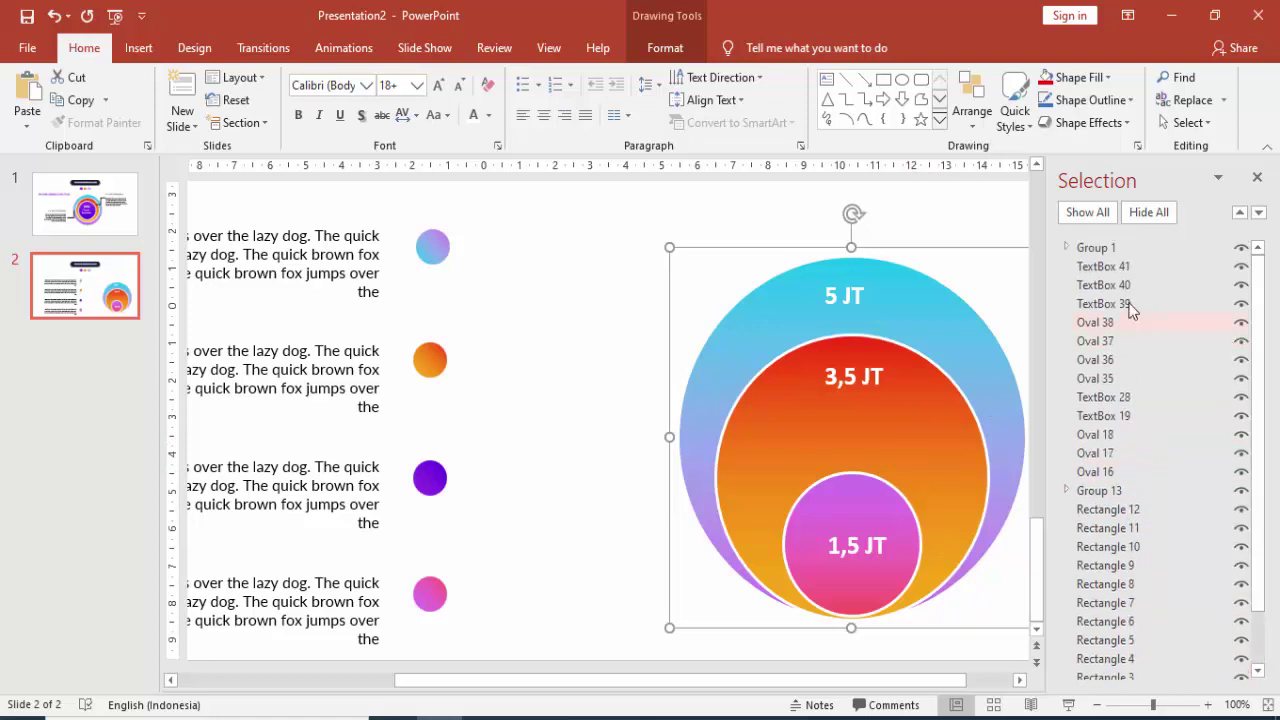
click(1110, 249)
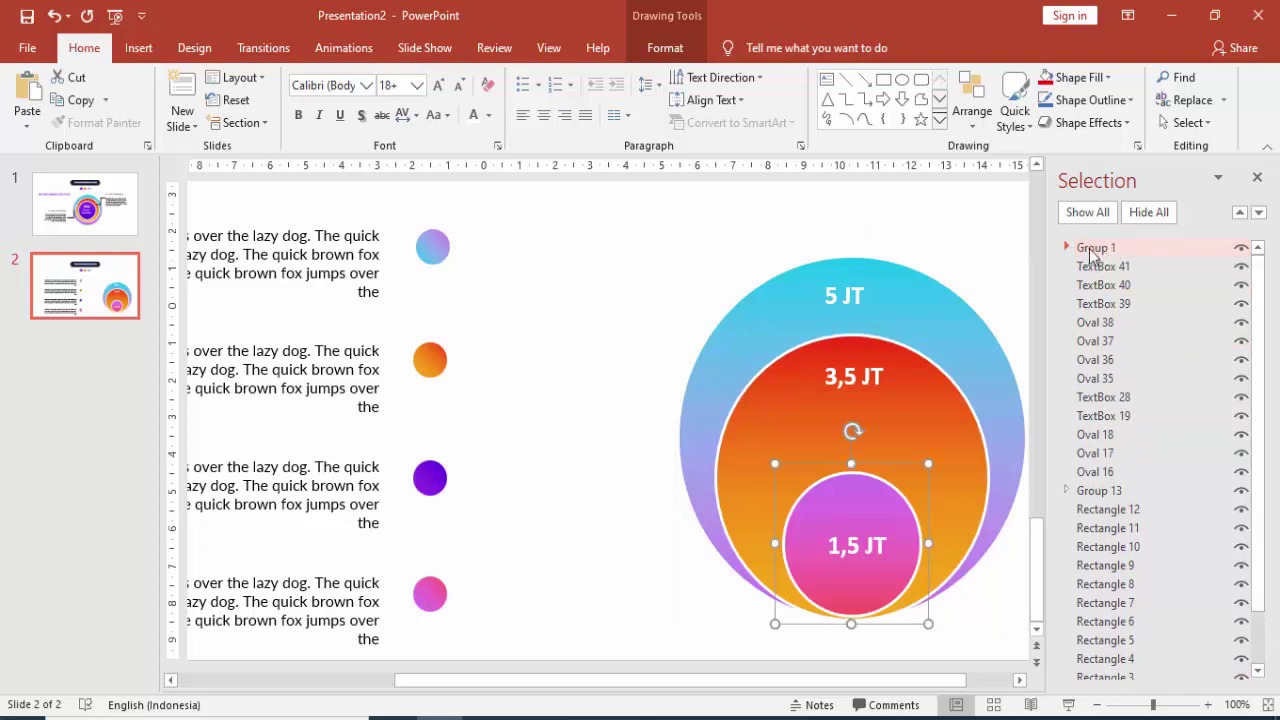
click(1090, 250)
click(1066, 250)
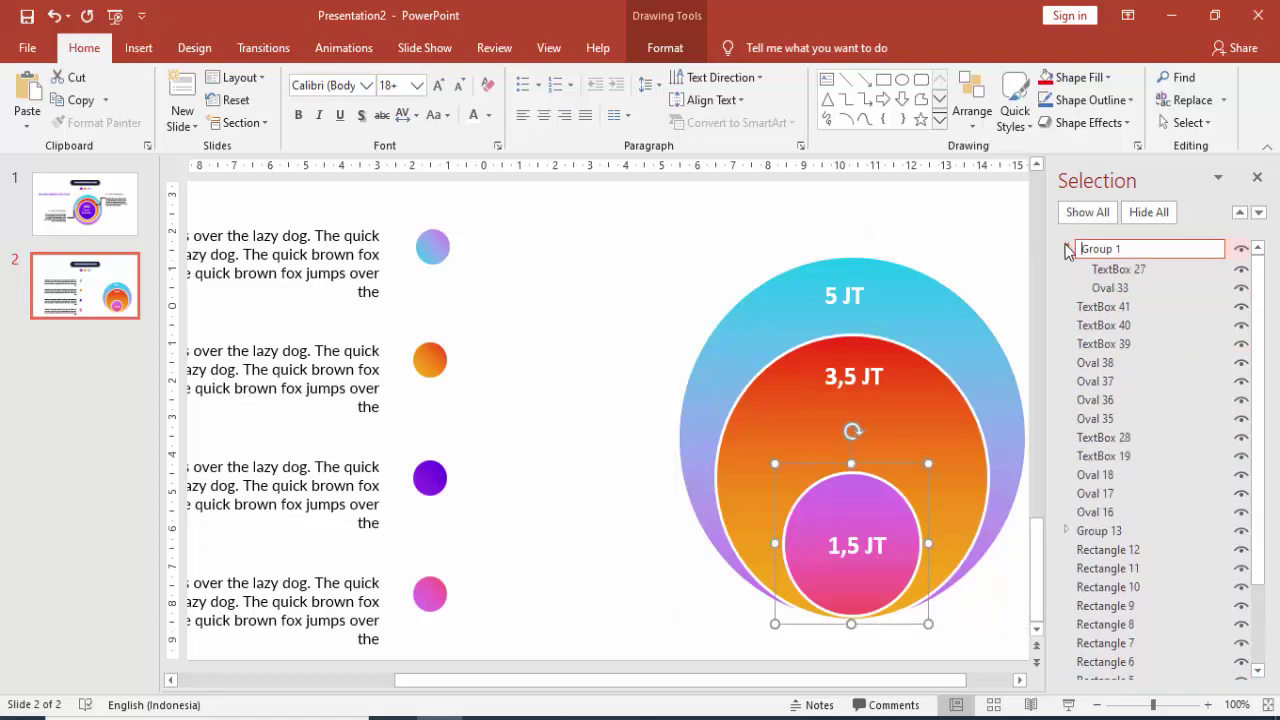
click(971, 286)
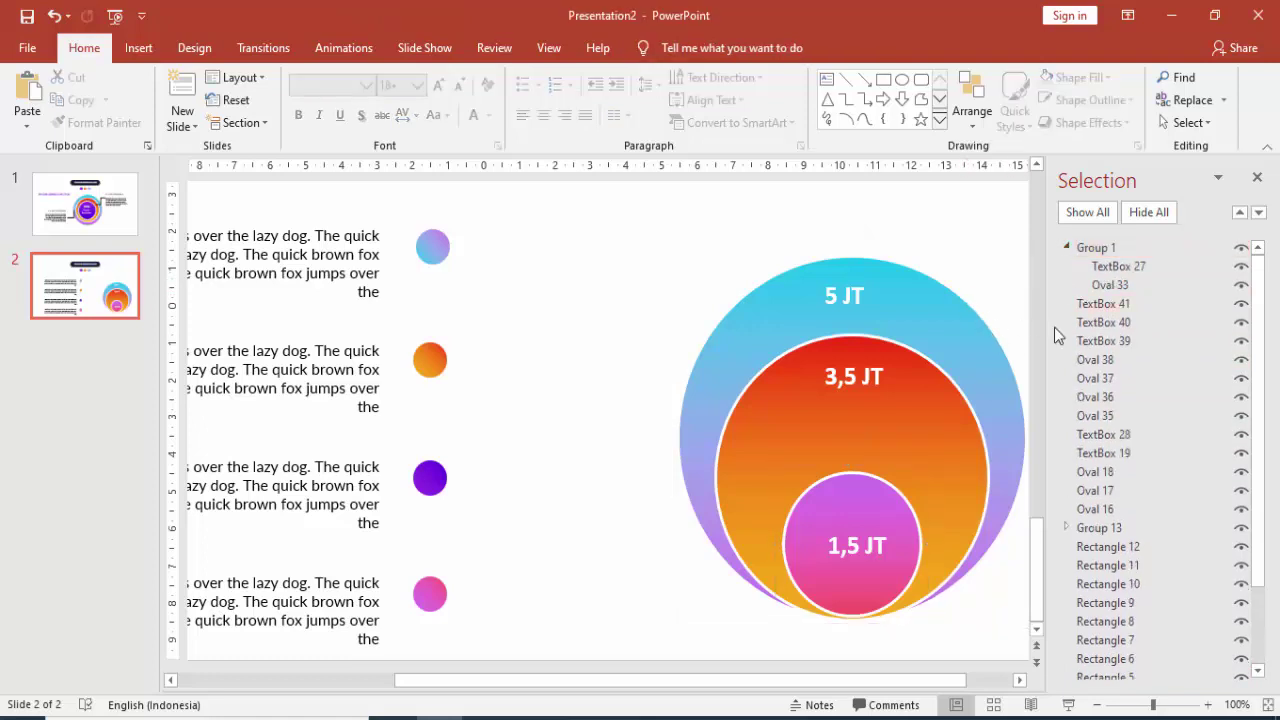
click(1088, 247)
click(949, 413)
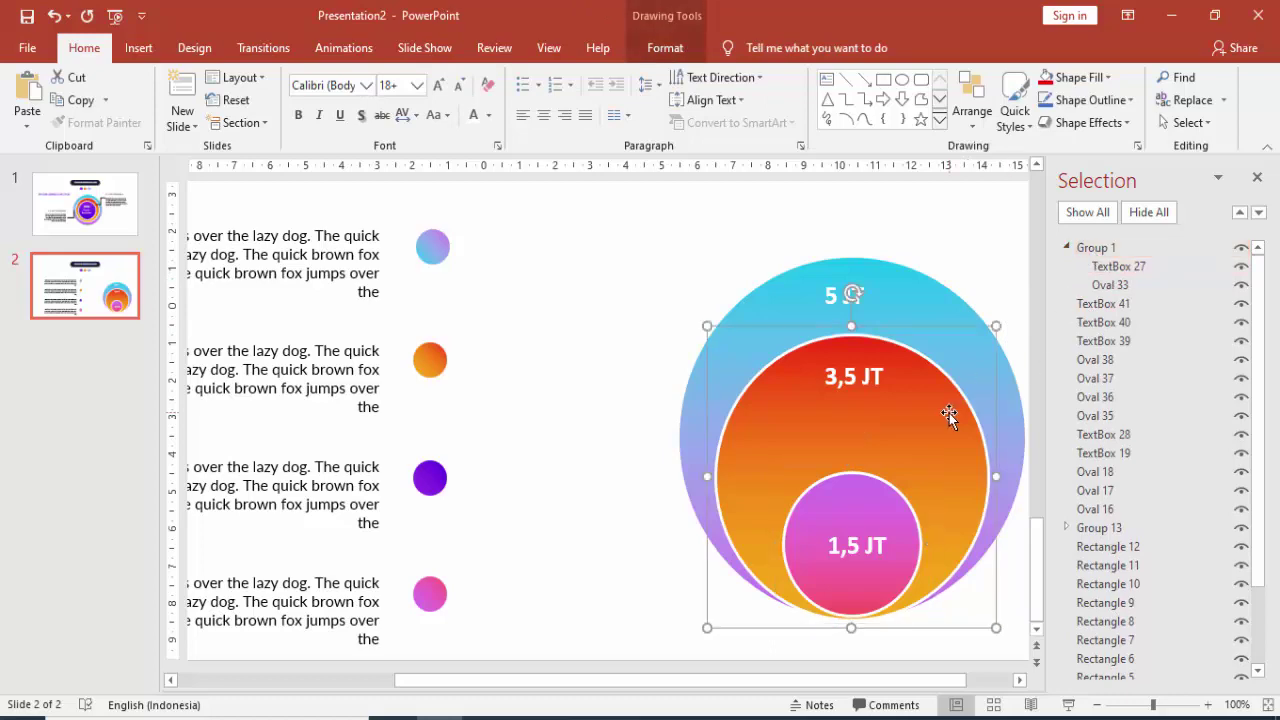
right_click(949, 413)
key(Escape)
scroll(892, 252, down, 3)
Step: Shift the orange circle left and bring the purple 2,5 JT circle to the front, nudged right
click(931, 381)
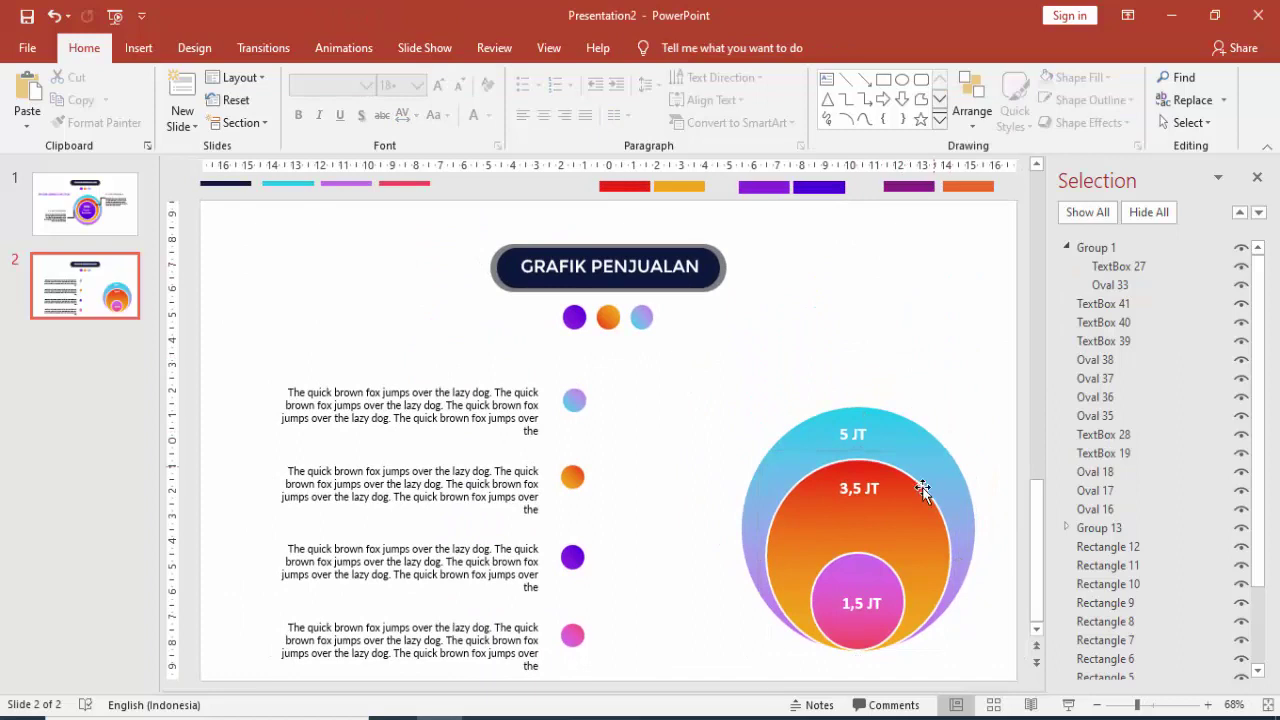
drag(910, 509, 824, 507)
click(900, 537)
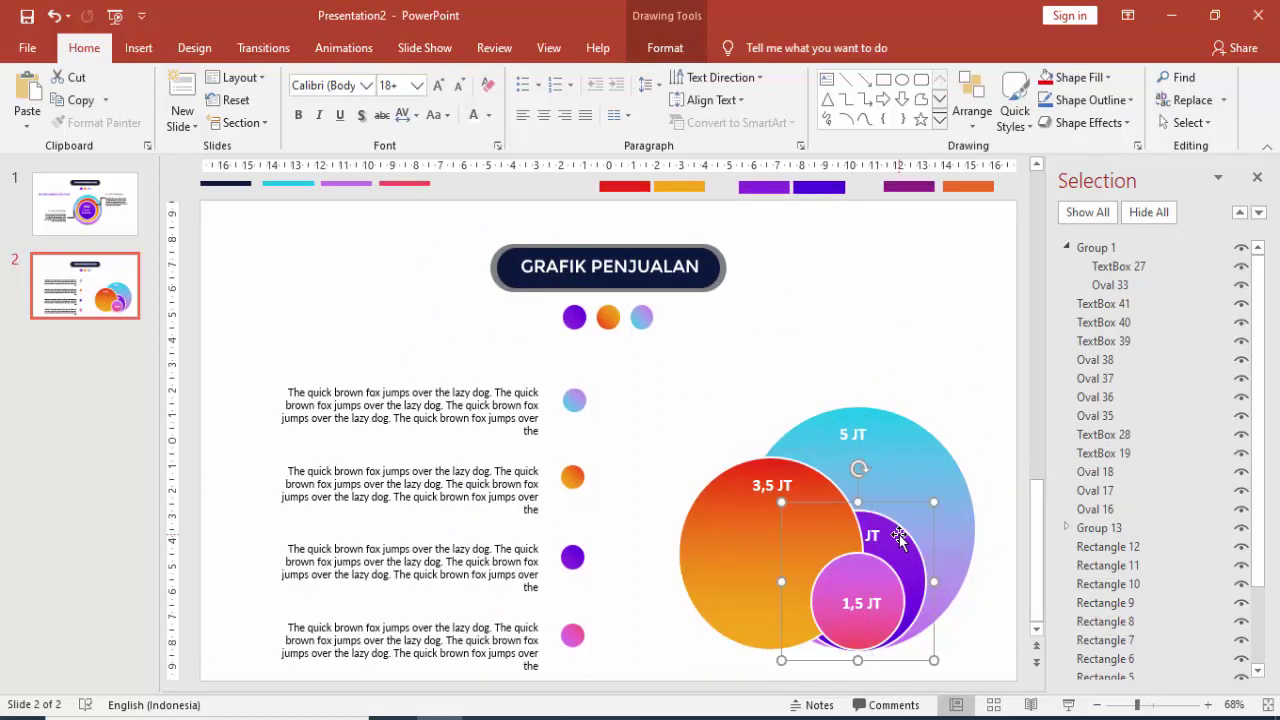
drag(900, 537, 791, 538)
key(Escape)
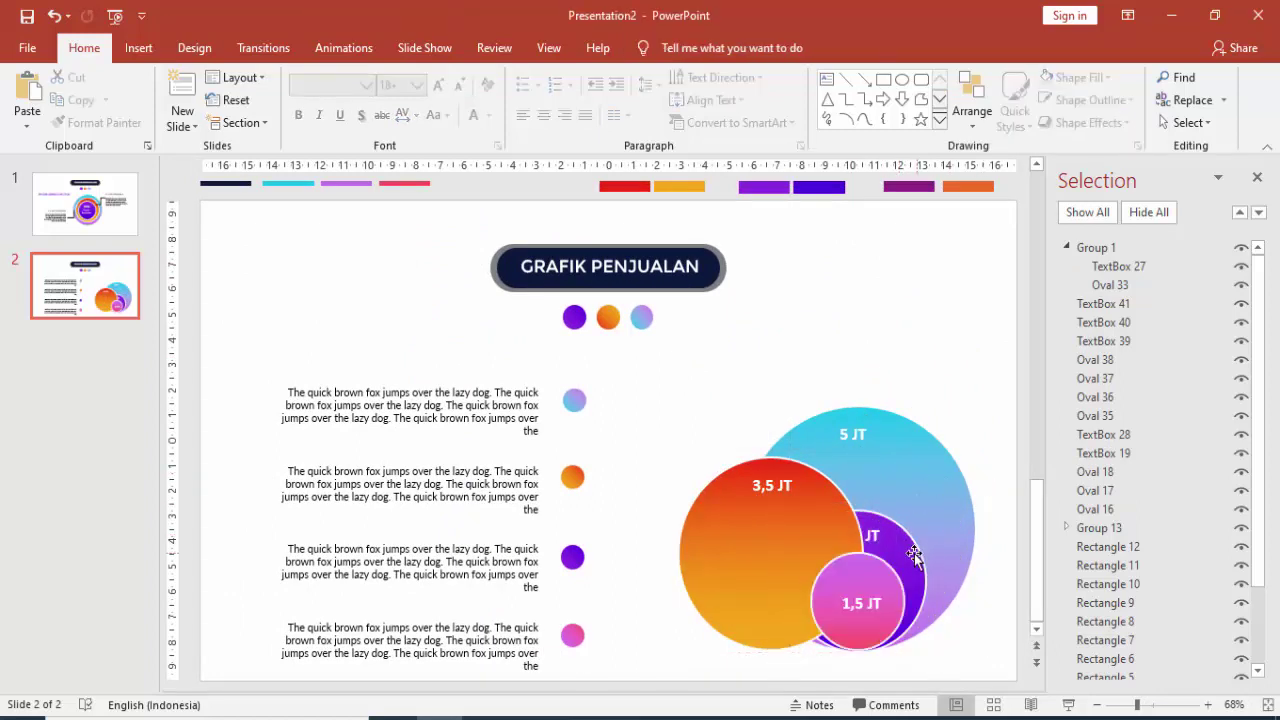
right_click(915, 560)
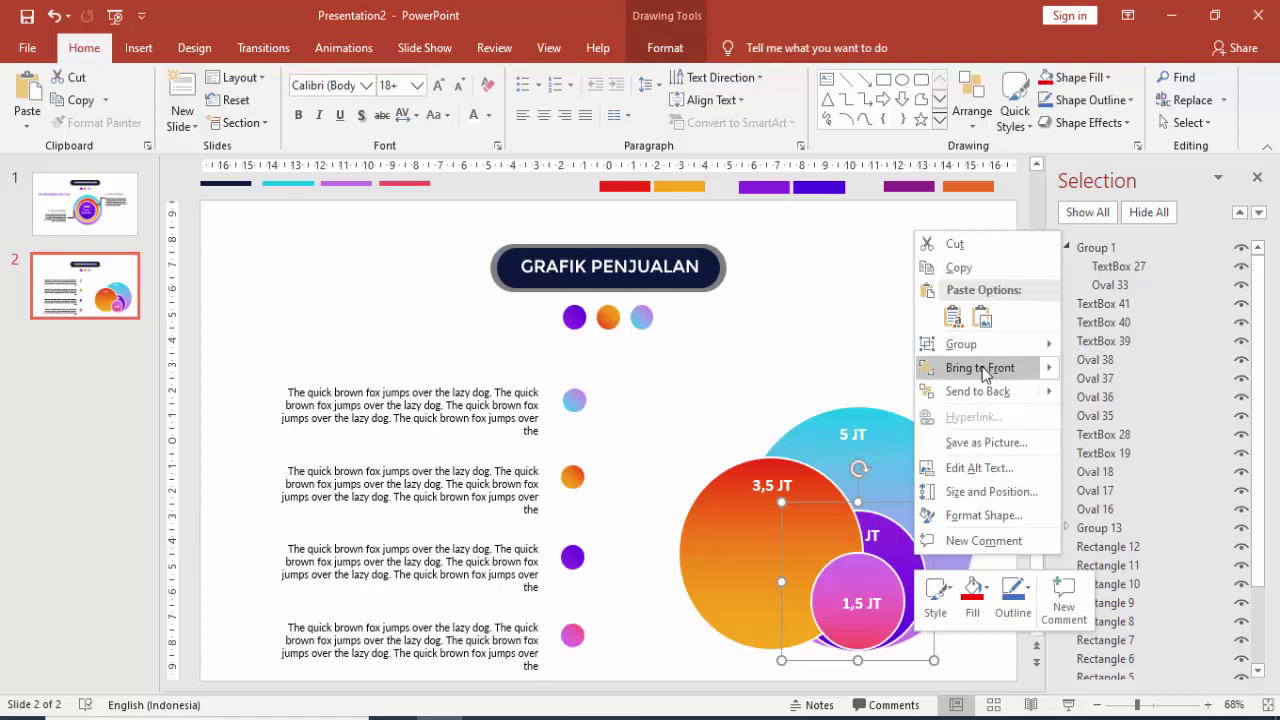
click(980, 367)
drag(885, 557, 931, 547)
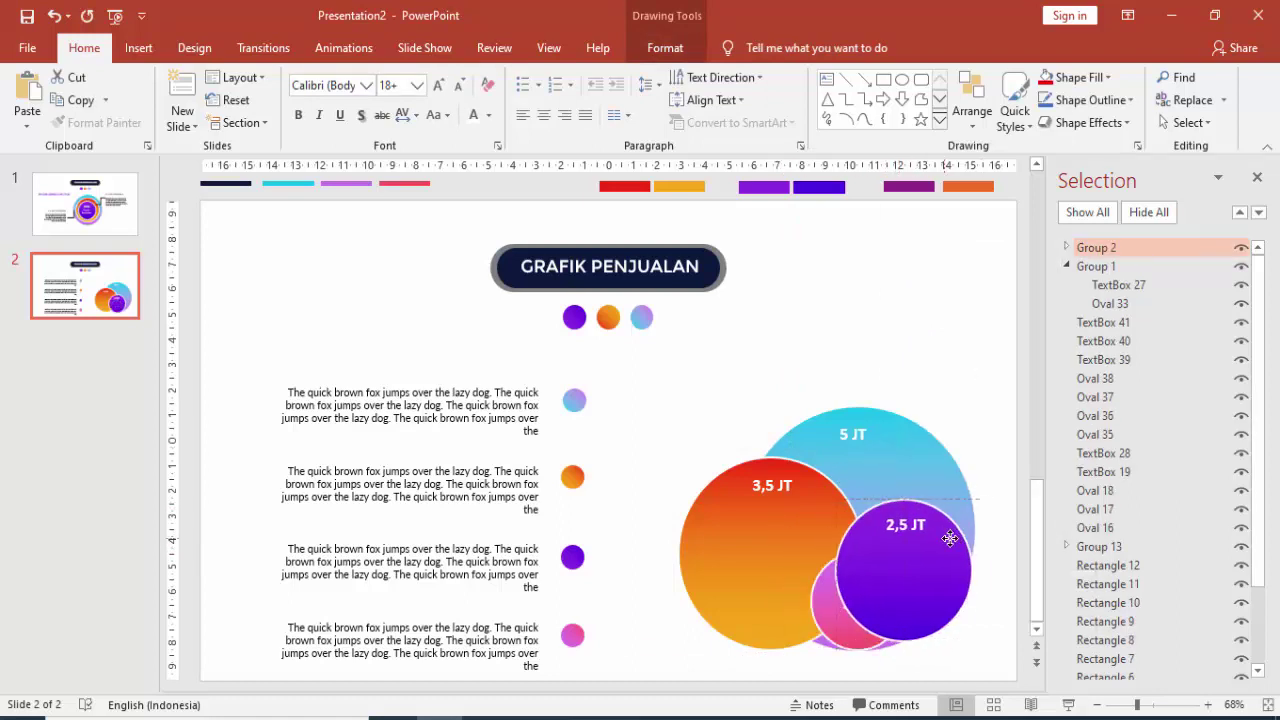
Step: Bring the pink 1,5 JT circle forward, centre the orange circle over the blue, and select the circles
click(821, 594)
right_click(823, 591)
click(893, 410)
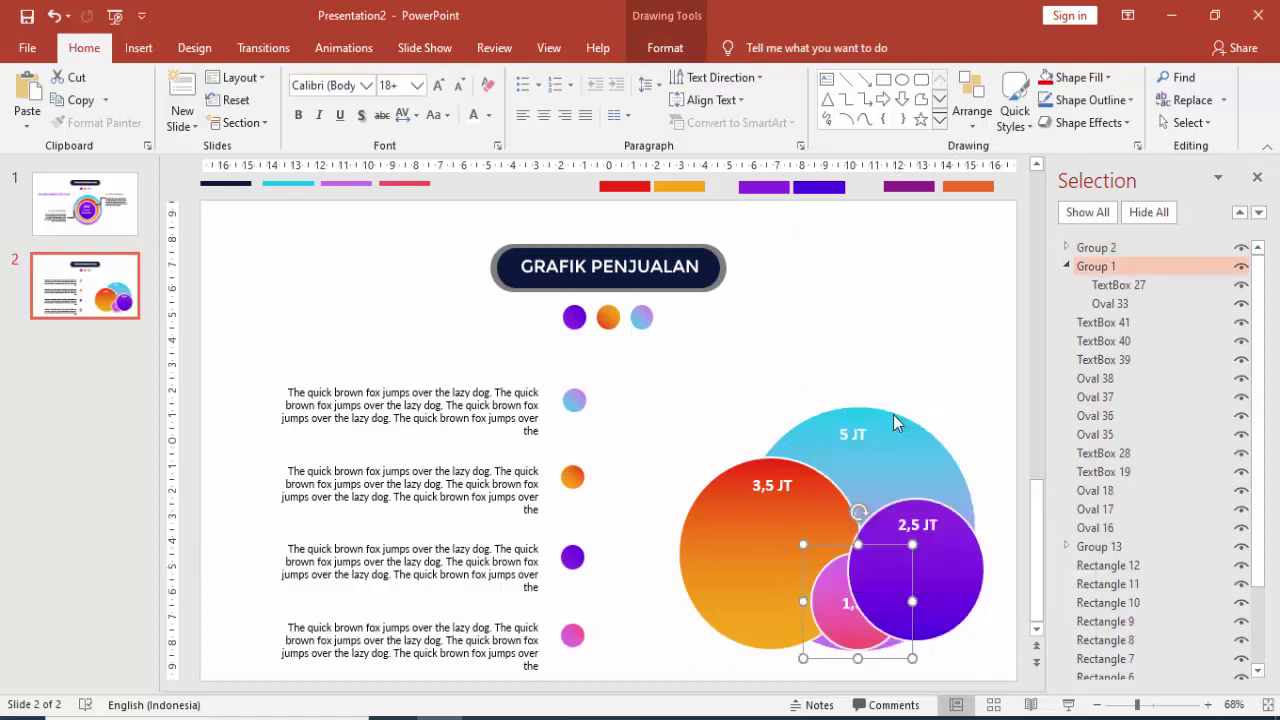
click(812, 493)
drag(812, 493, 899, 493)
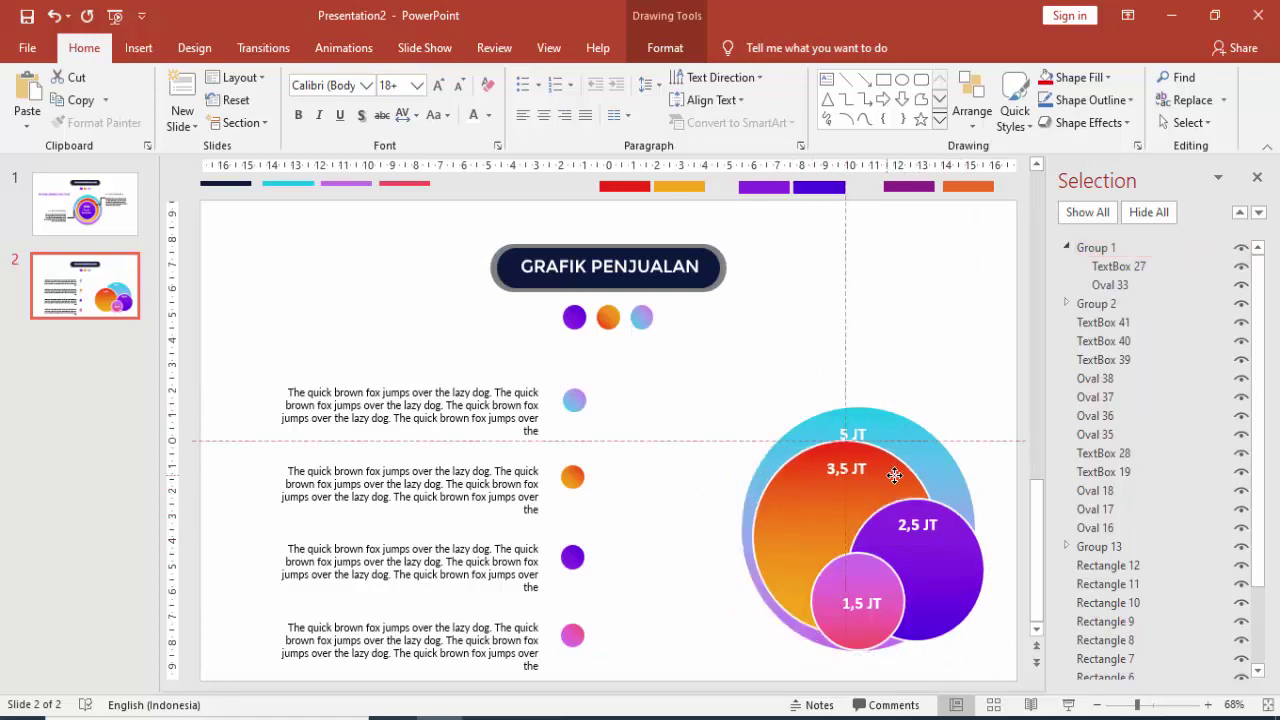
shift+click(904, 545)
shift+click(880, 582)
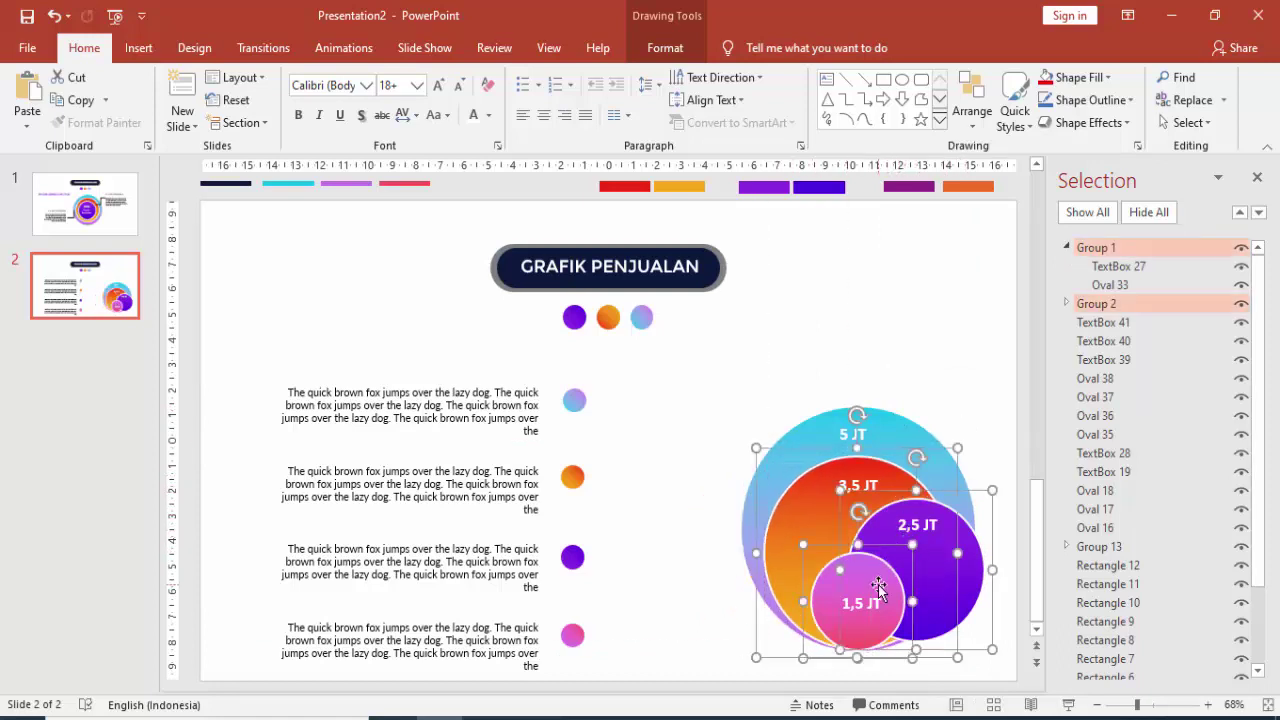
Step: Align the circles by centre and bottom, then move the chart slightly right
click(662, 48)
click(990, 77)
click(978, 127)
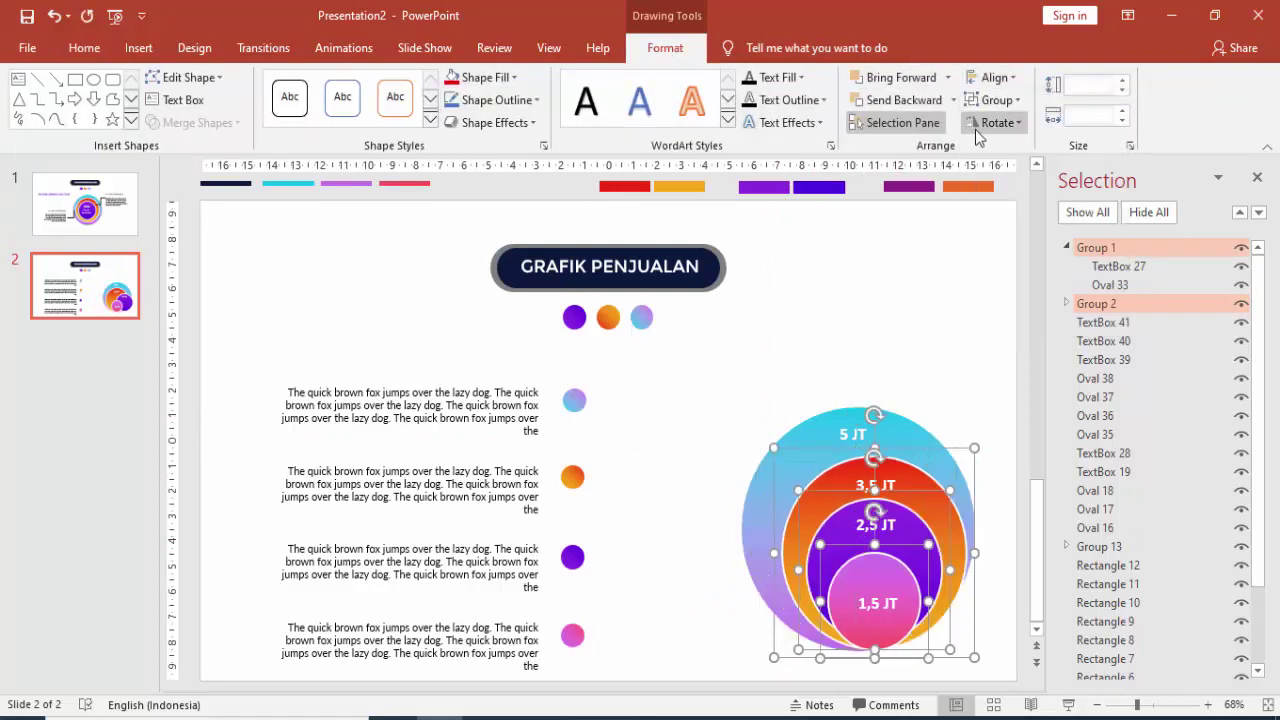
click(993, 77)
click(1012, 220)
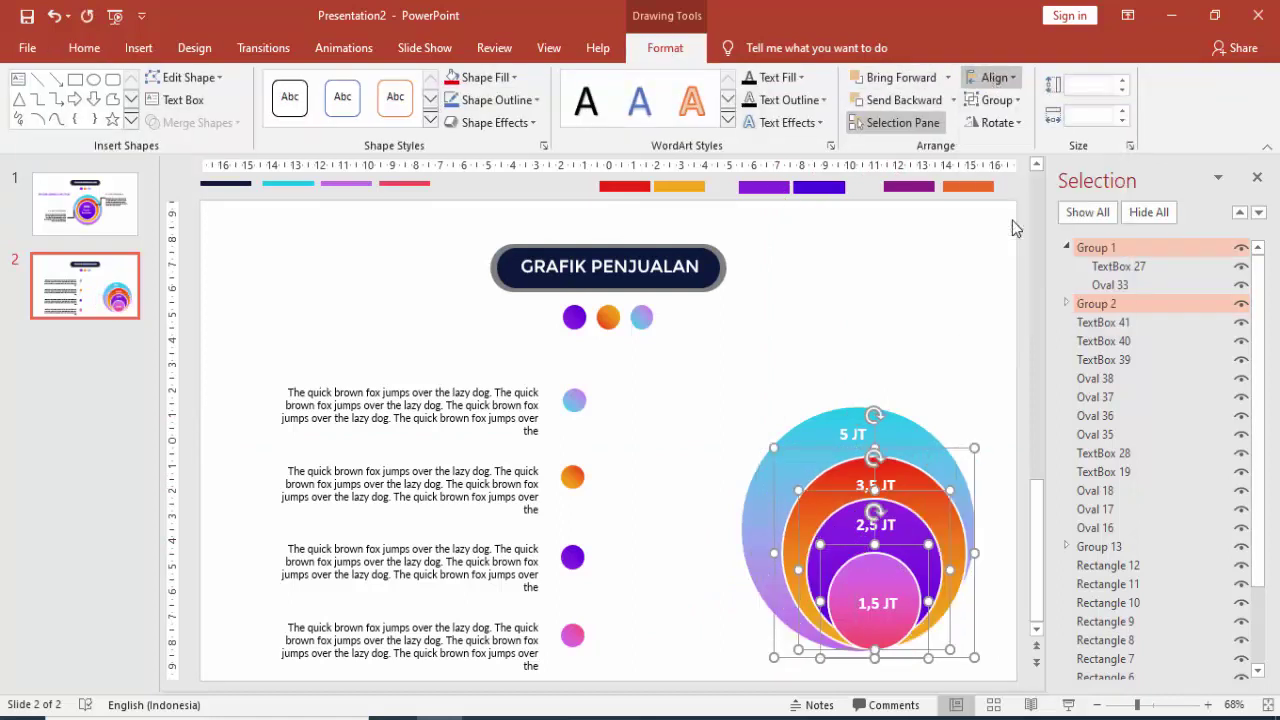
click(955, 425)
drag(900, 434, 914, 432)
Step: Close the Selection Pane and preview slide 2 as a slide show
click(1257, 178)
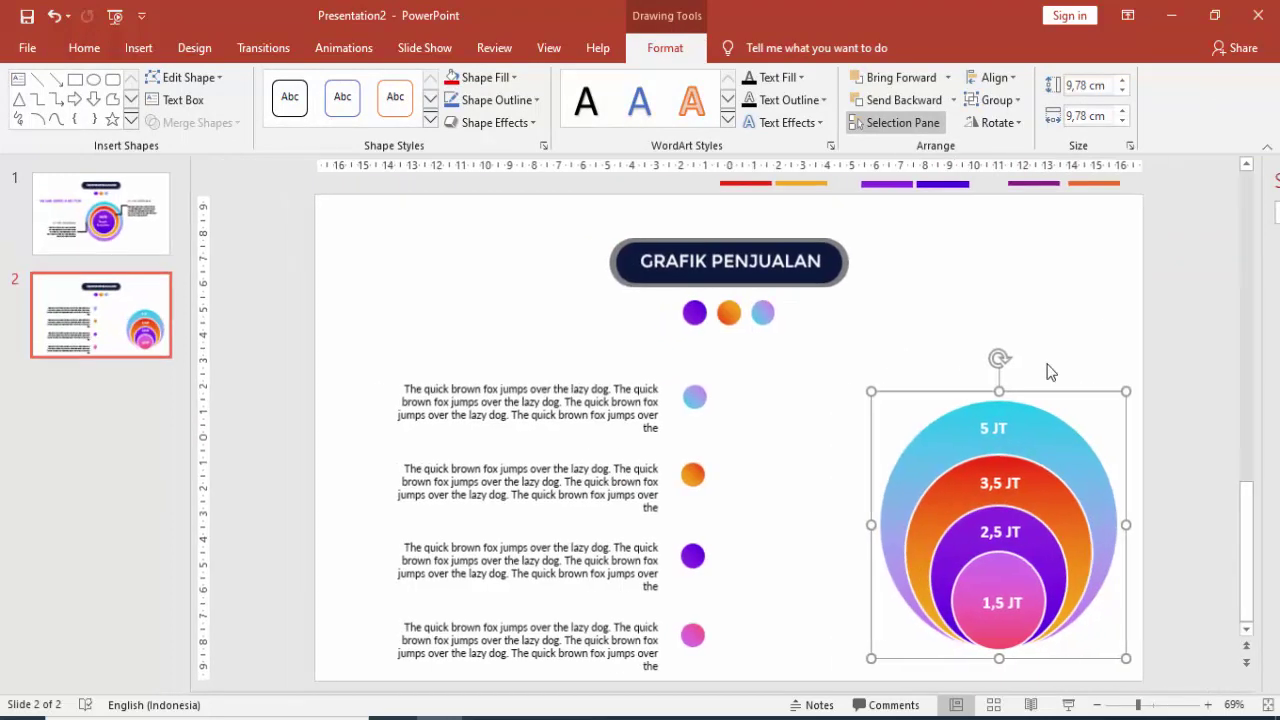
click(1071, 340)
scroll(1030, 532, down, 1)
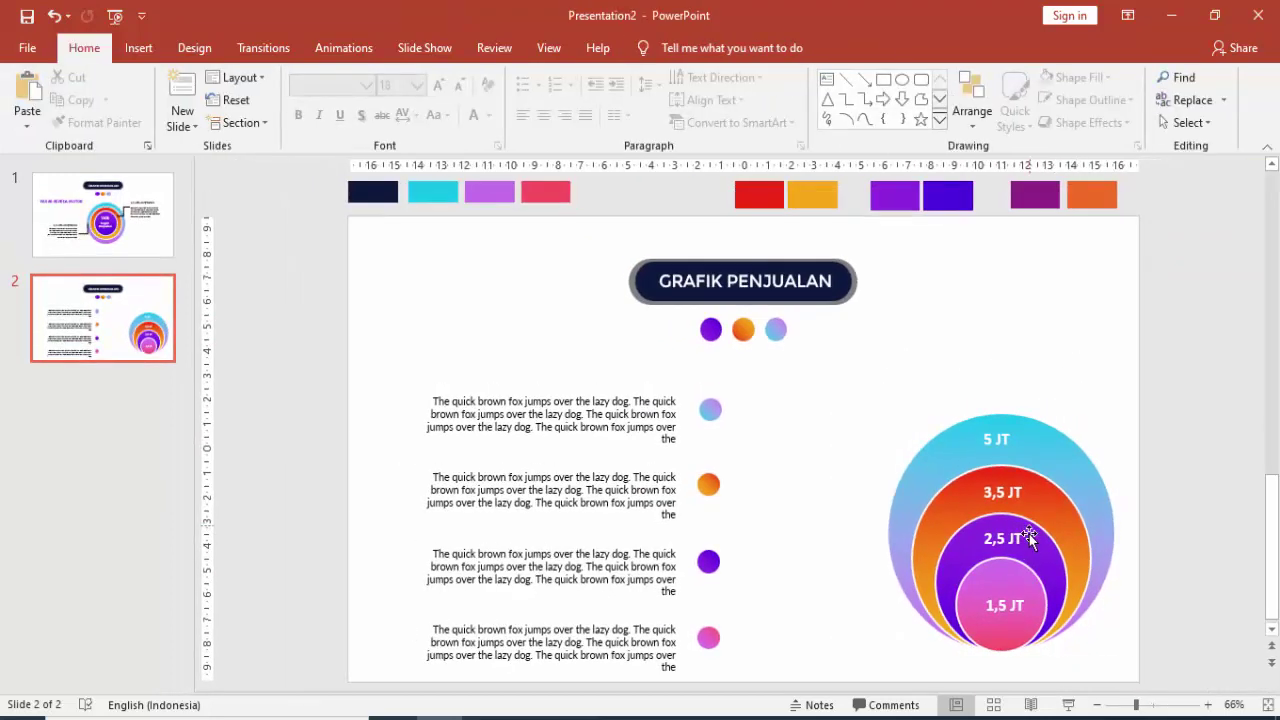
scroll(859, 545, down, 1)
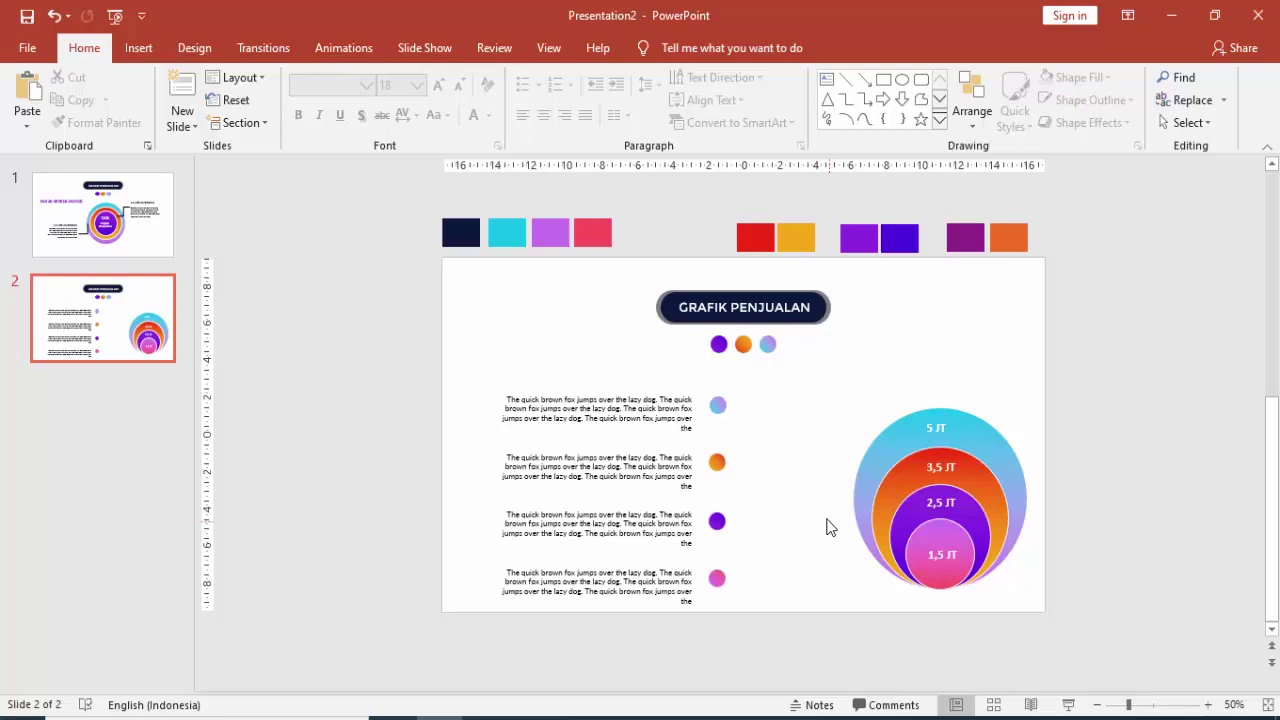
click(1068, 705)
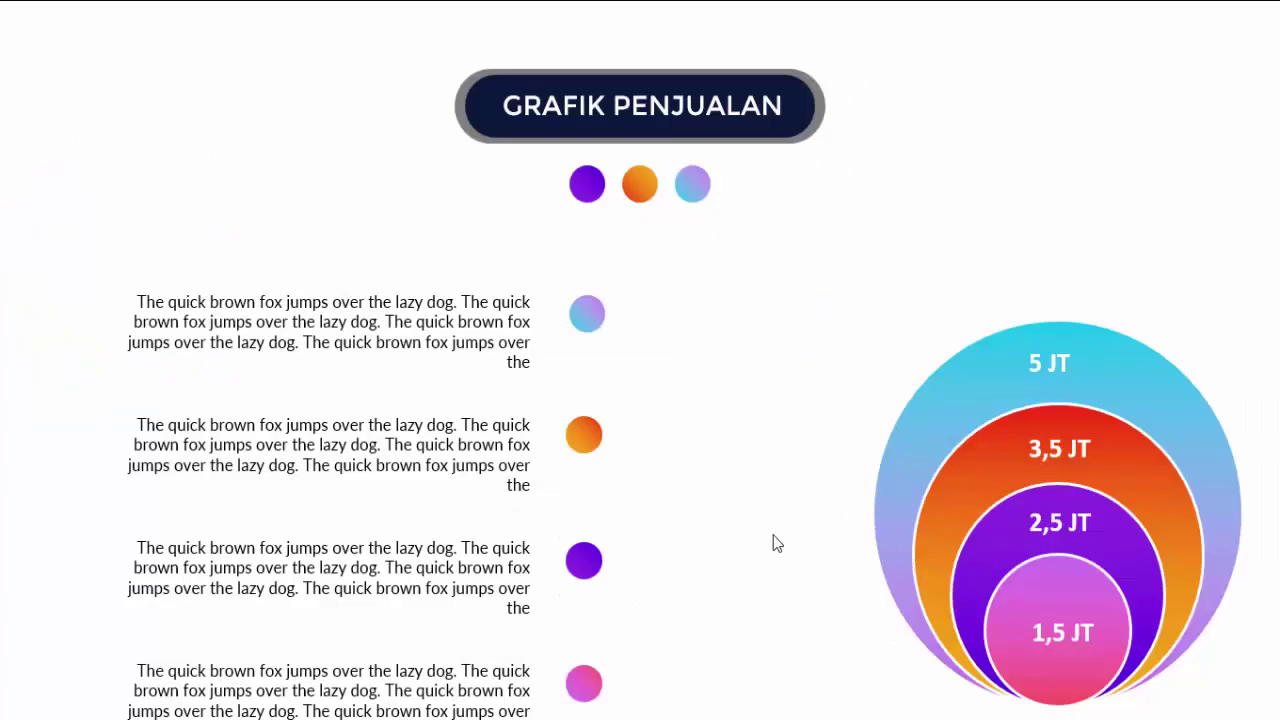
key(Escape)
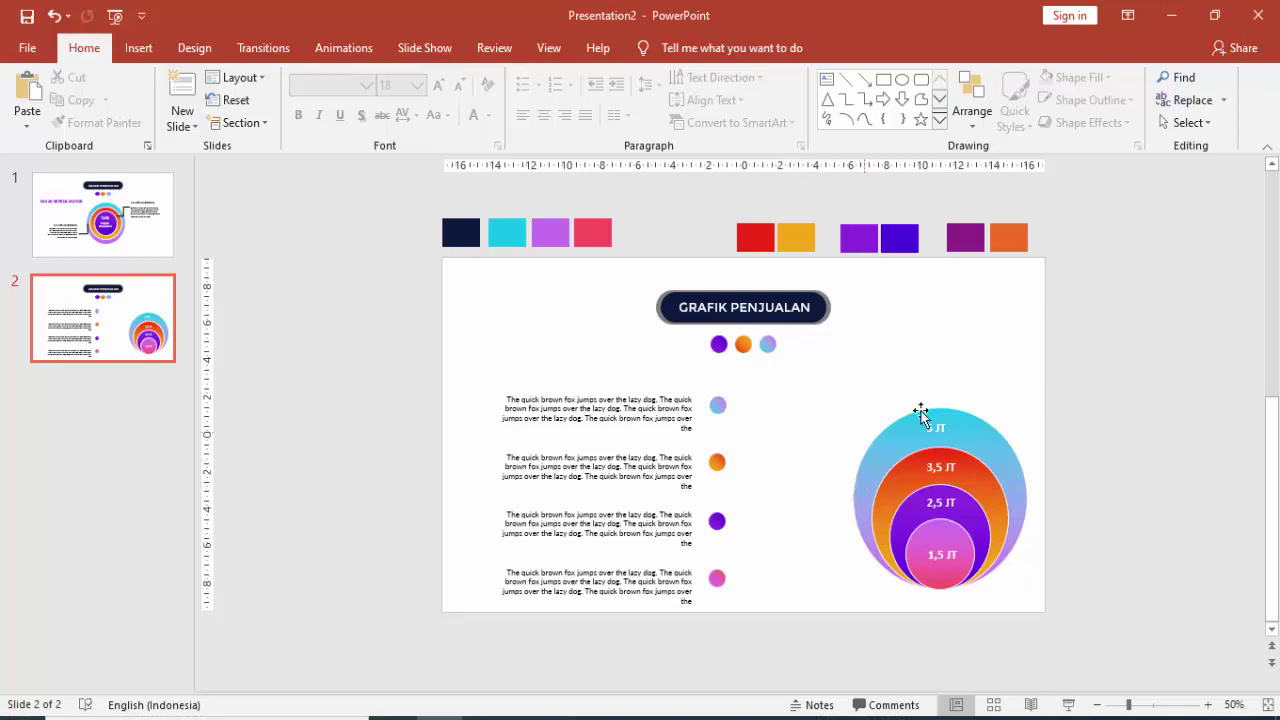
Step: Nudge the whole circle chart slightly left and up
drag(826, 378, 1064, 604)
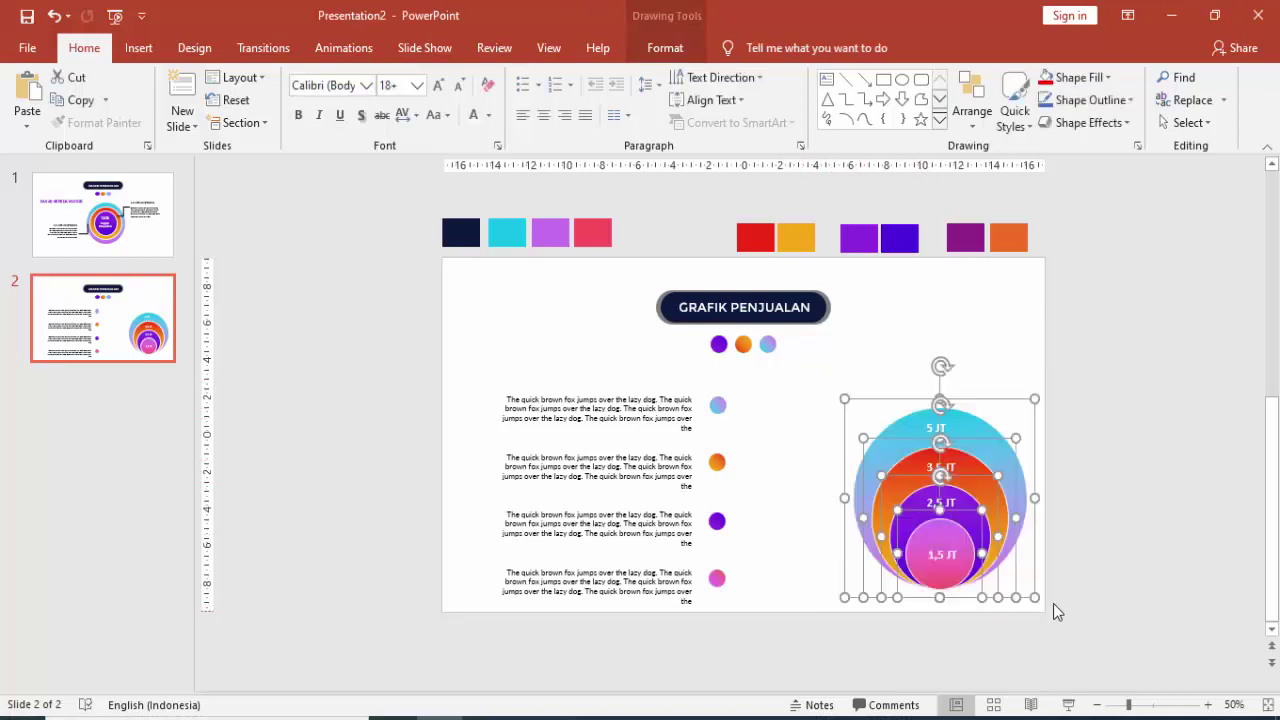
drag(935, 548, 905, 539)
click(1010, 472)
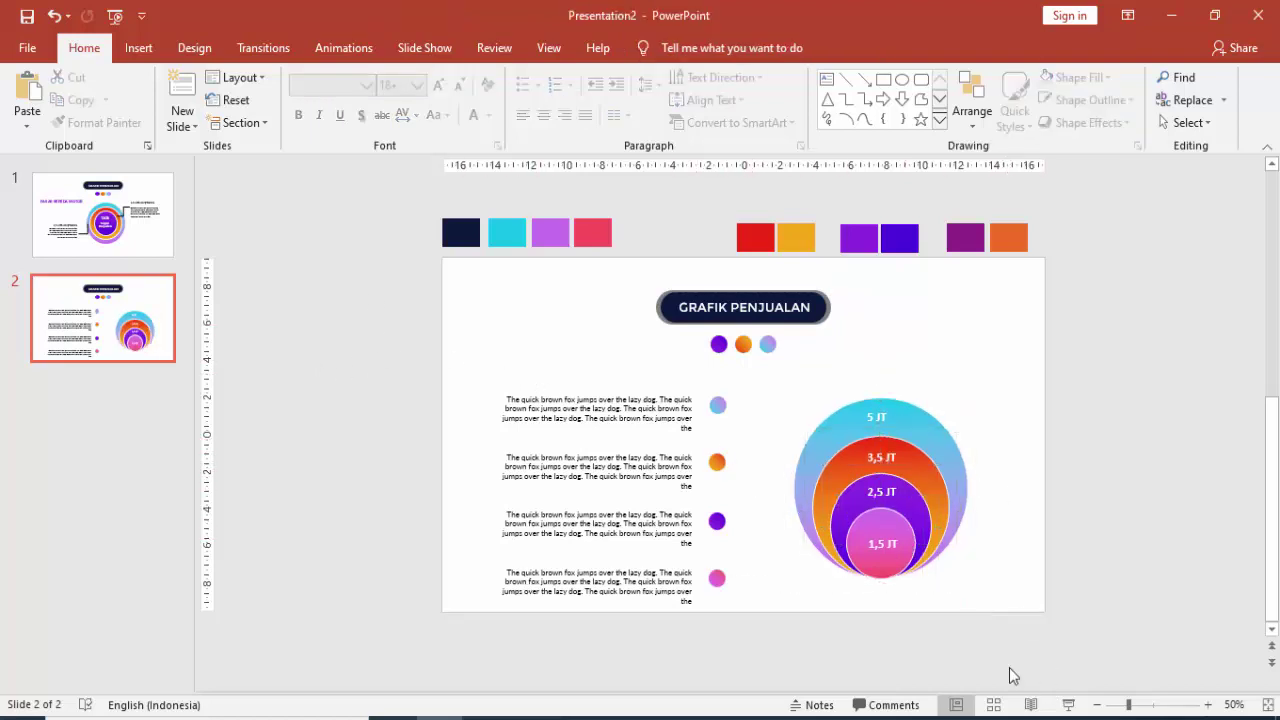
Step: Run the slide show from slide 1 through slide 2
click(112, 228)
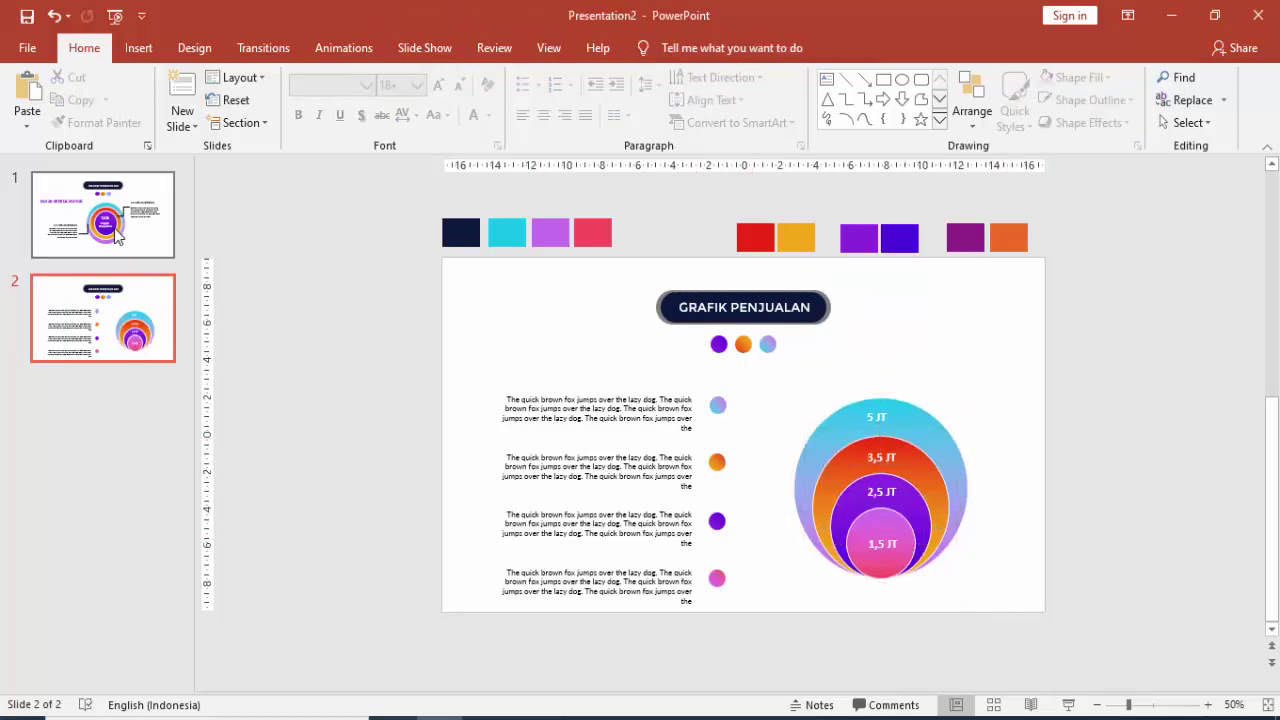
click(1066, 702)
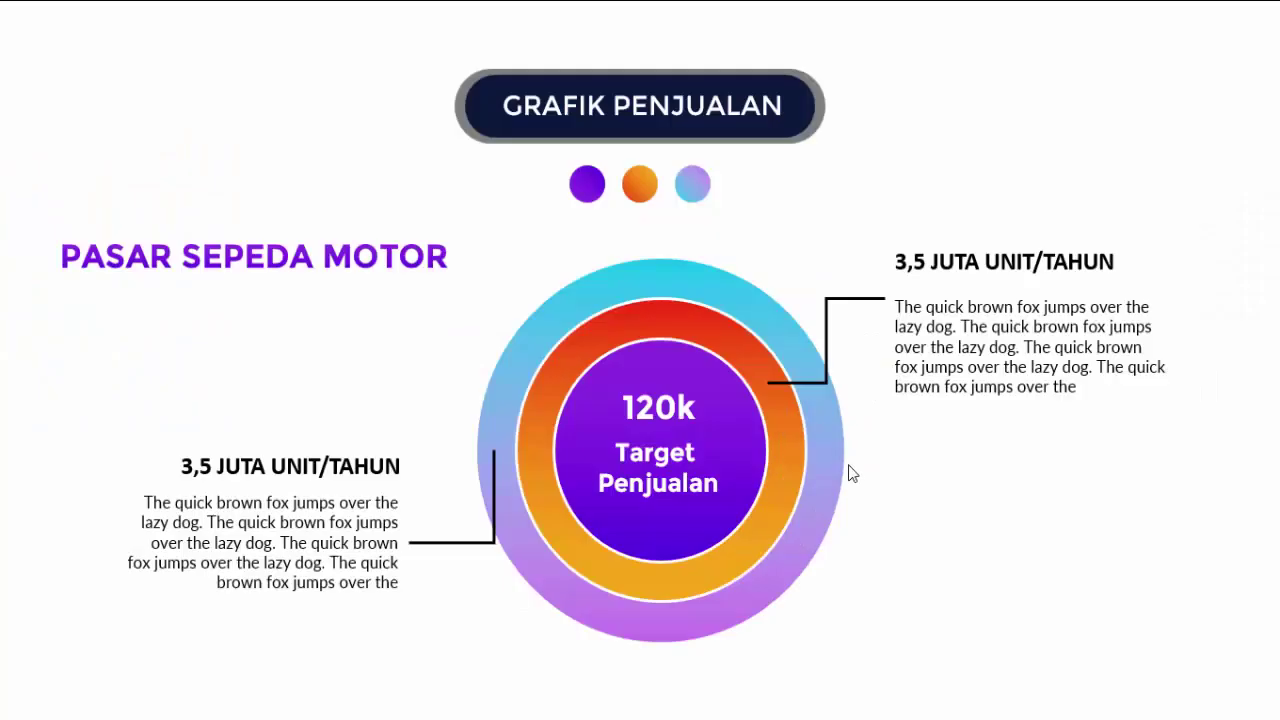
click(848, 465)
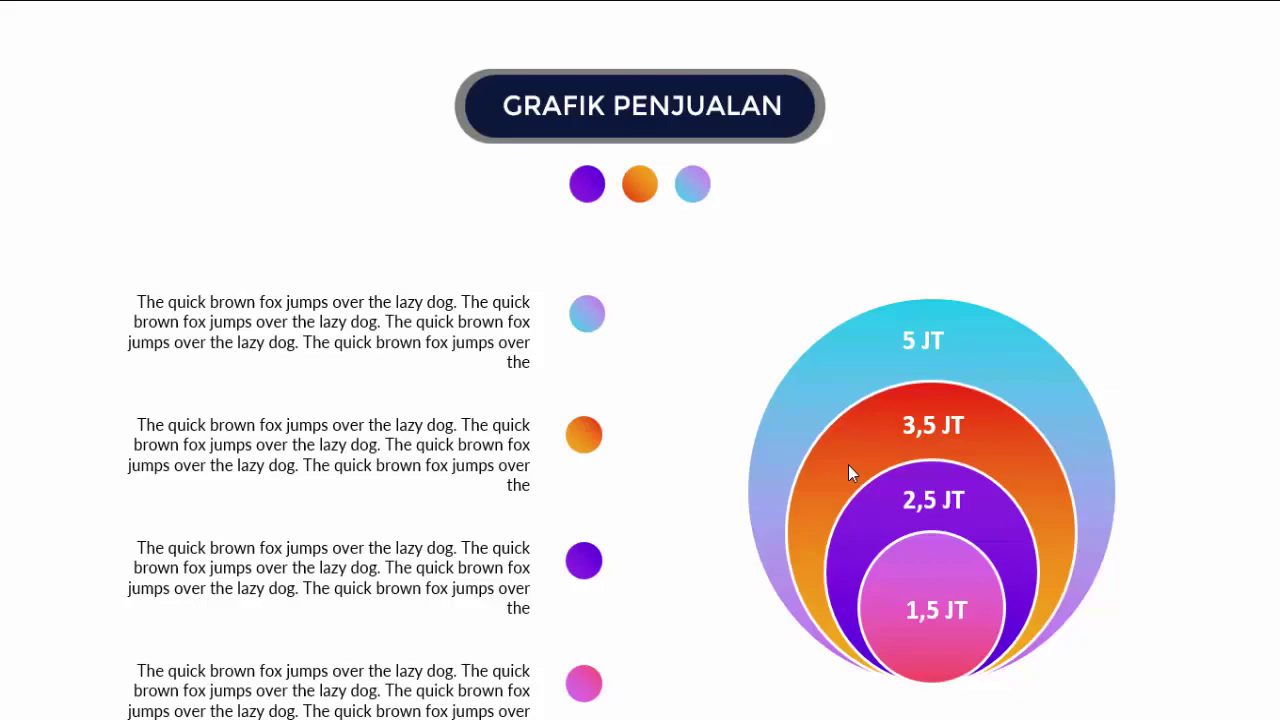
key(Escape)
Step: Widen slide 2's four text blocks by dragging their left edges further left
click(659, 515)
click(613, 416)
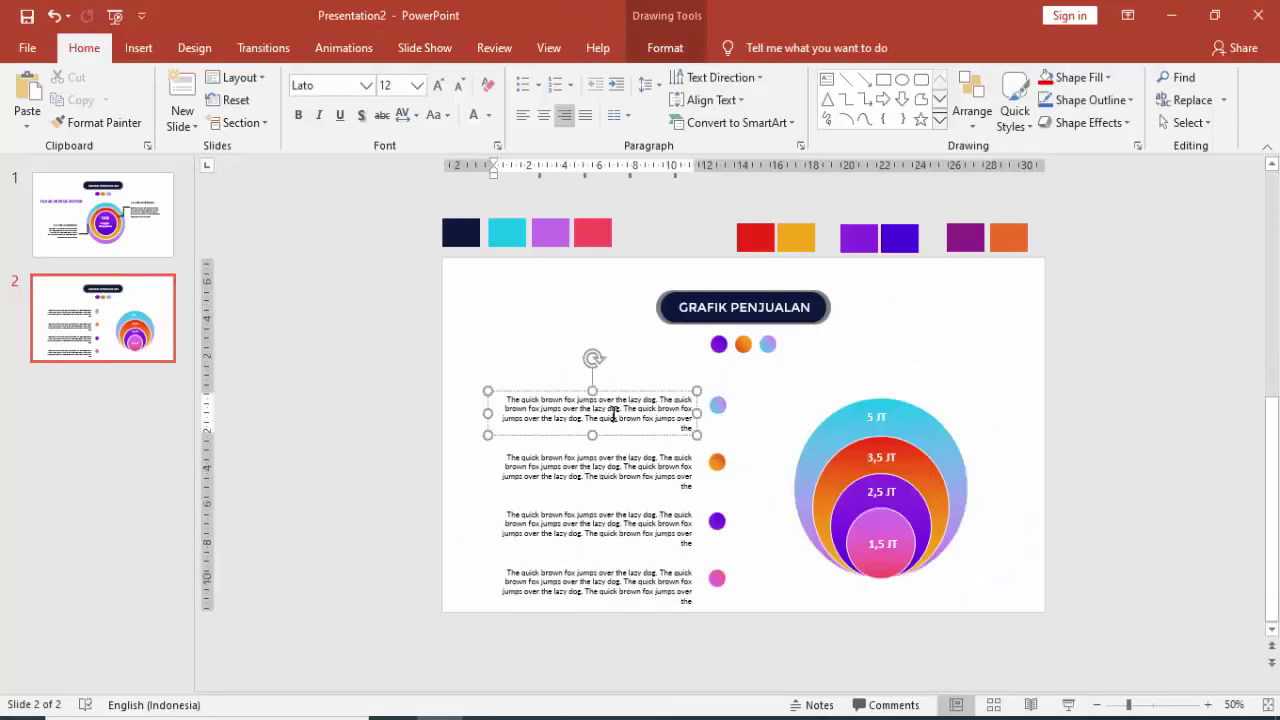
drag(490, 413, 472, 411)
click(571, 467)
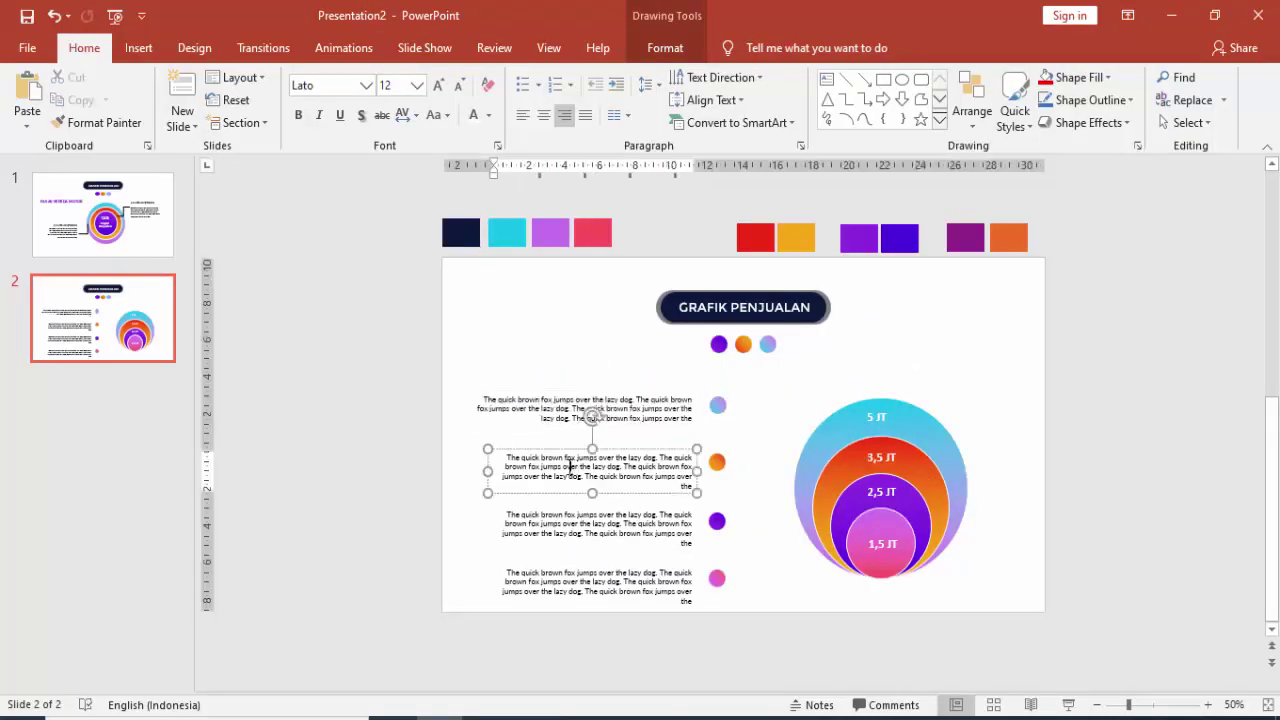
drag(490, 470, 474, 470)
click(488, 518)
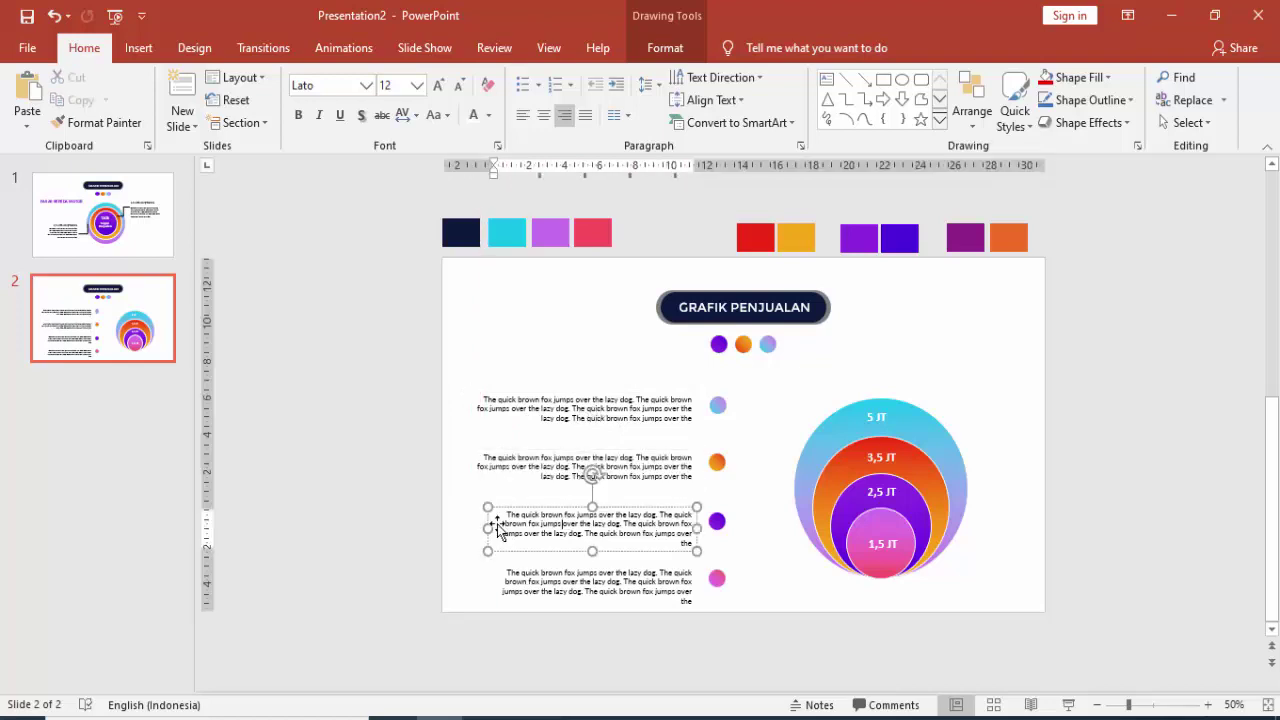
drag(487, 528, 474, 528)
click(487, 586)
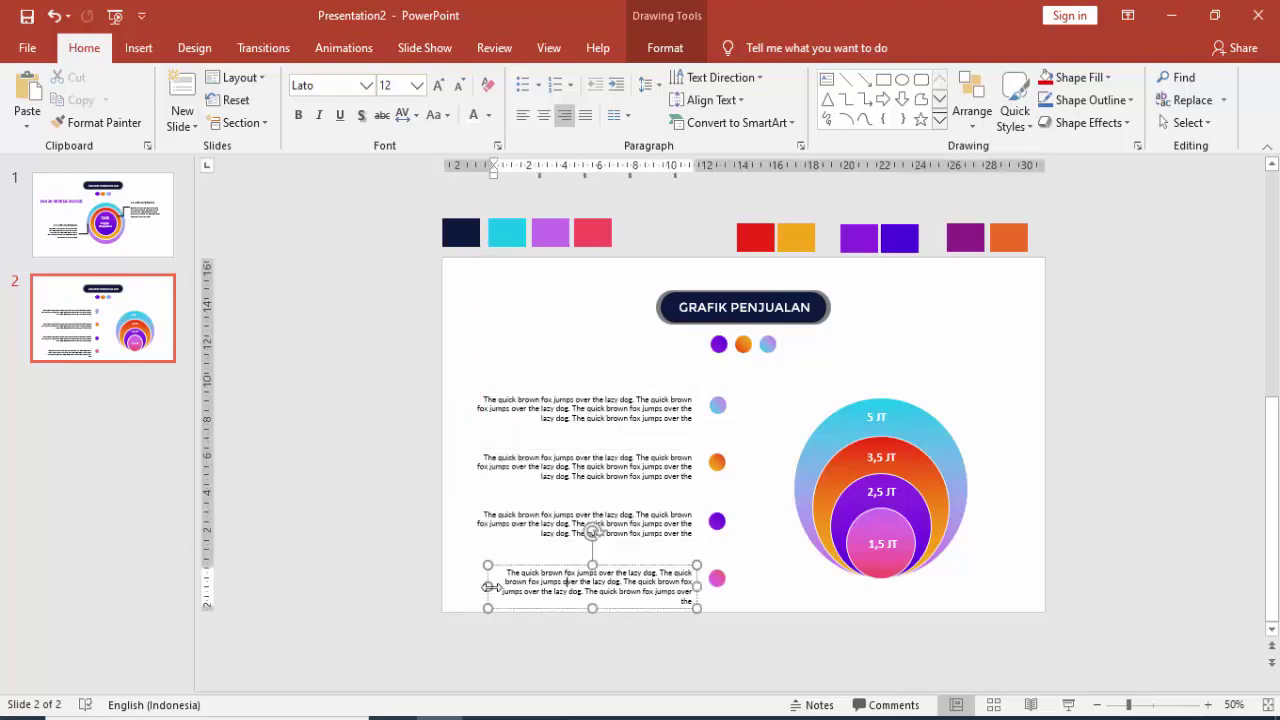
drag(487, 586, 469, 584)
click(699, 558)
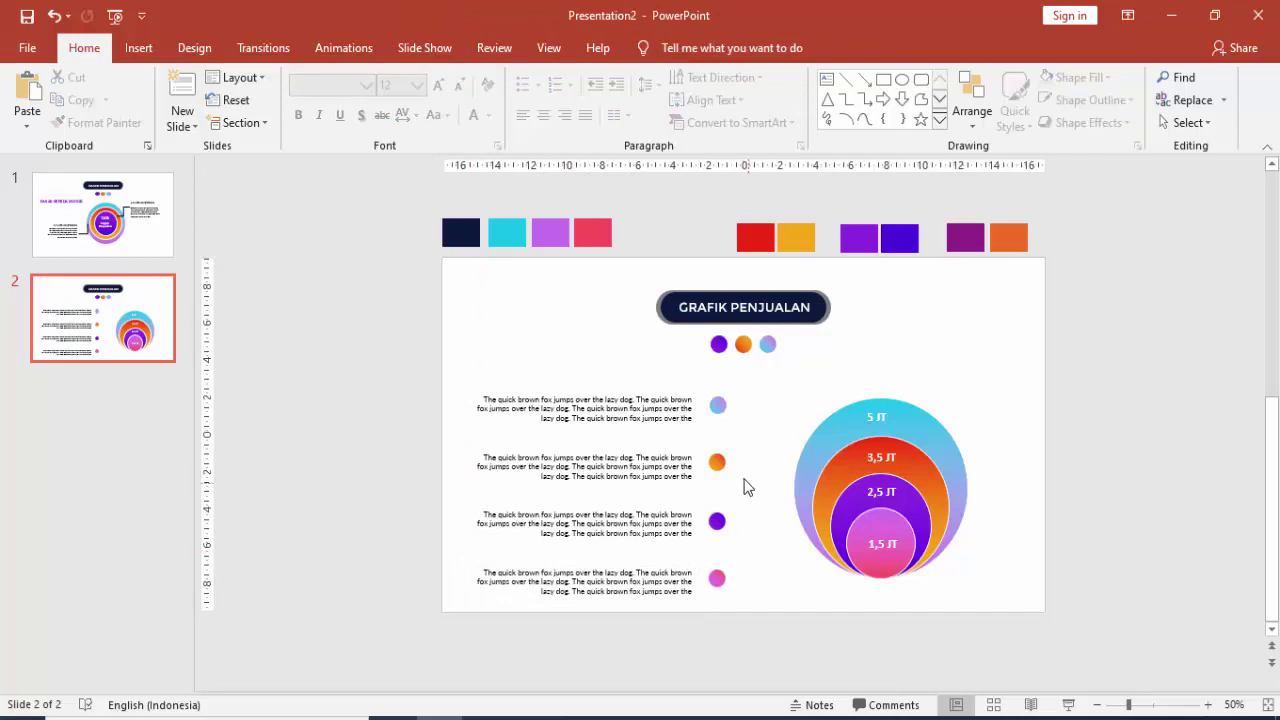
Step: Move the second, third and fourth rows up, each with its orange, purple or pink dot
scroll(742, 487, up, 2)
click(664, 481)
shift+click(706, 474)
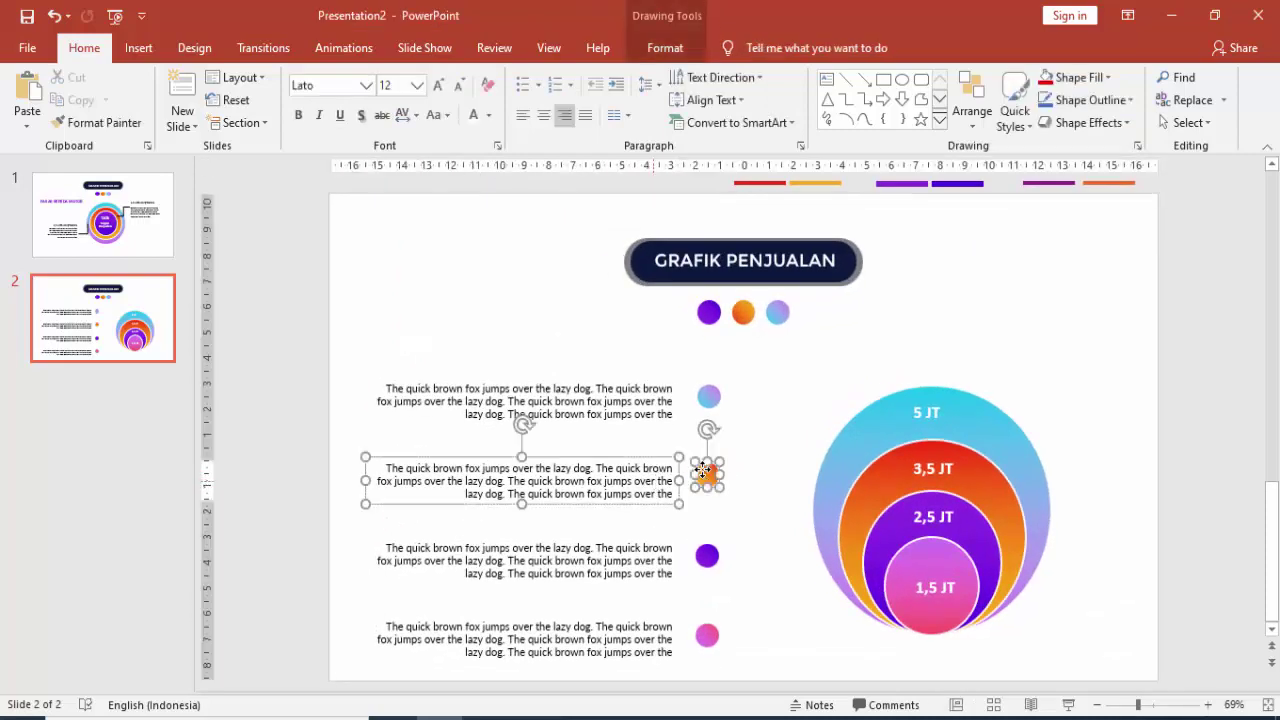
drag(706, 474, 706, 454)
click(663, 551)
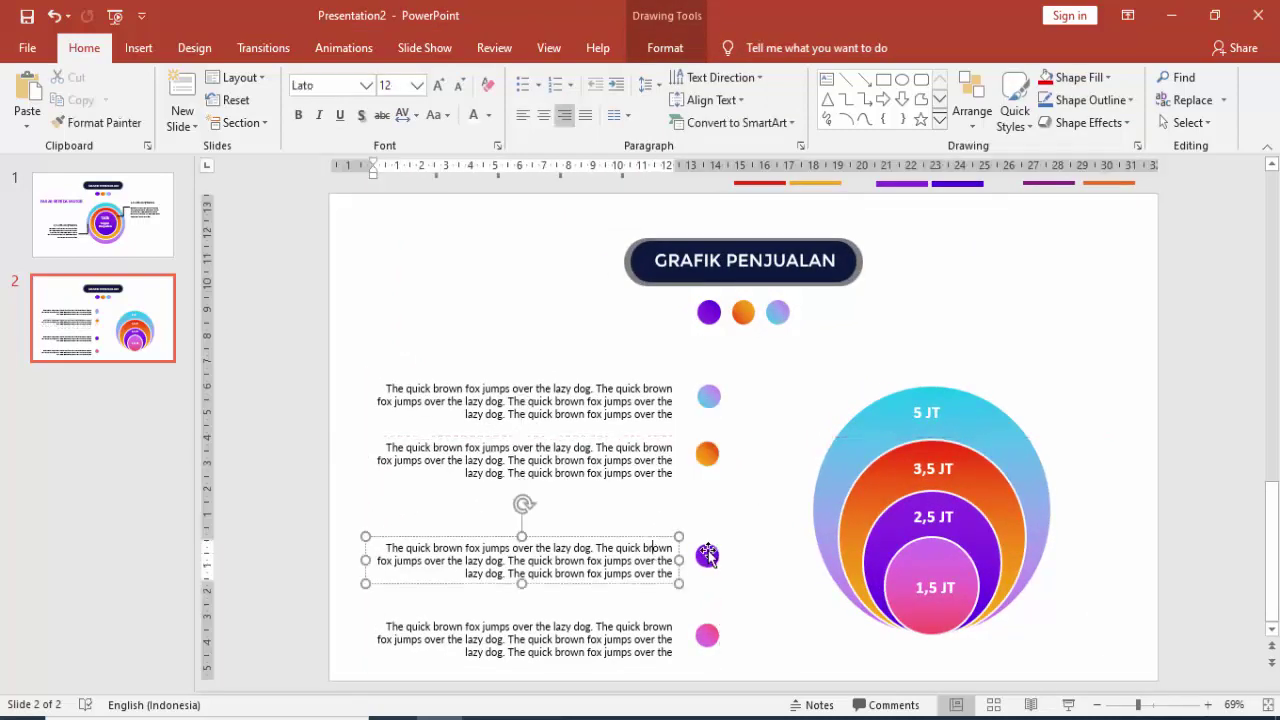
shift+click(707, 552)
drag(707, 552, 707, 516)
click(670, 628)
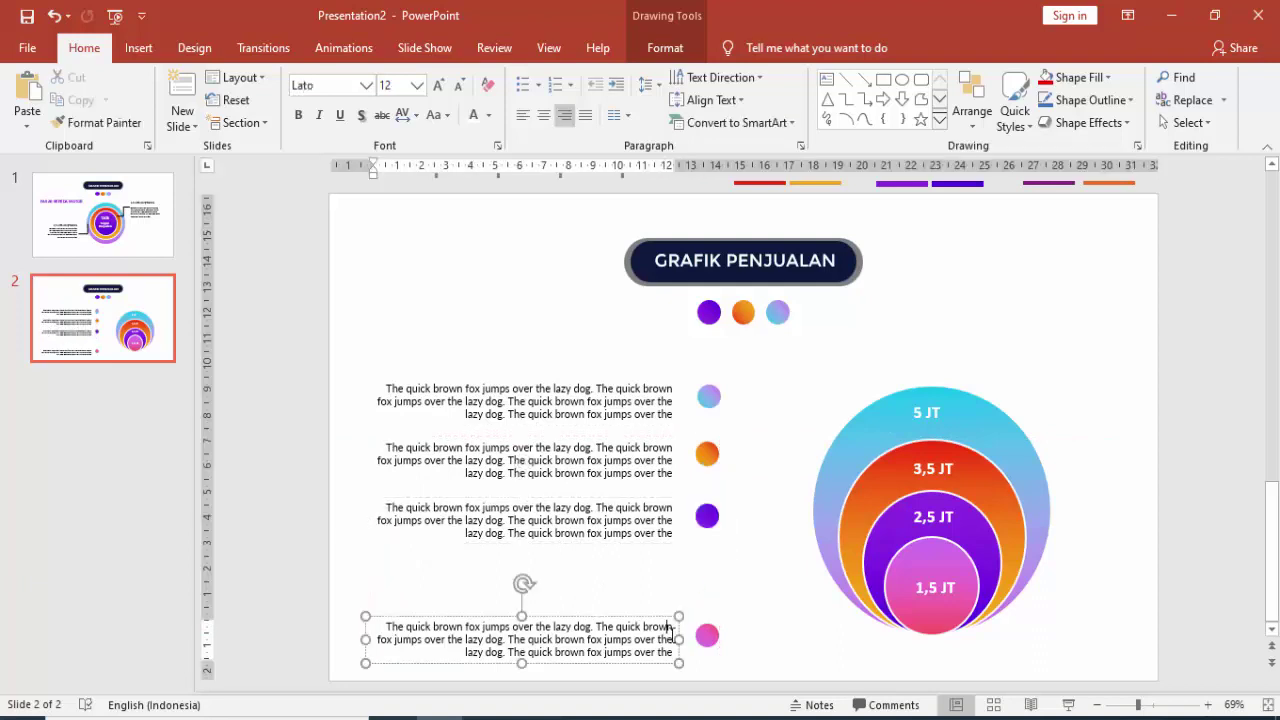
shift+click(706, 635)
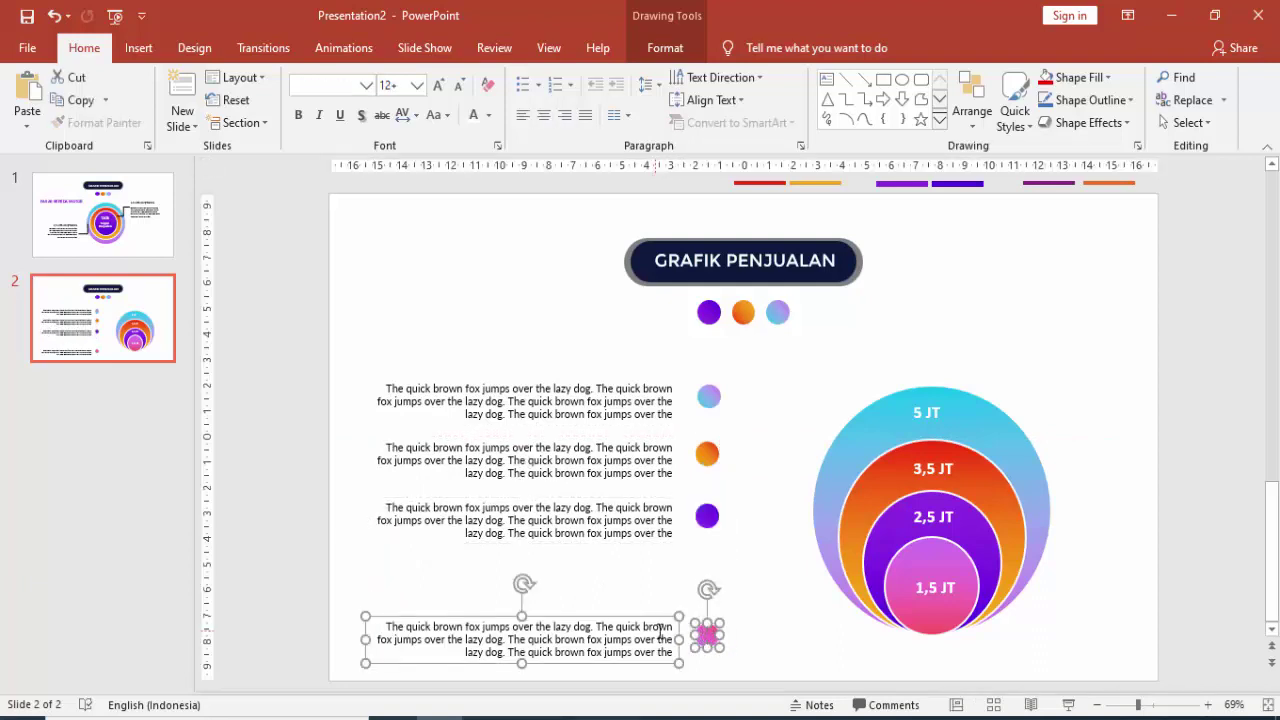
drag(658, 617, 660, 559)
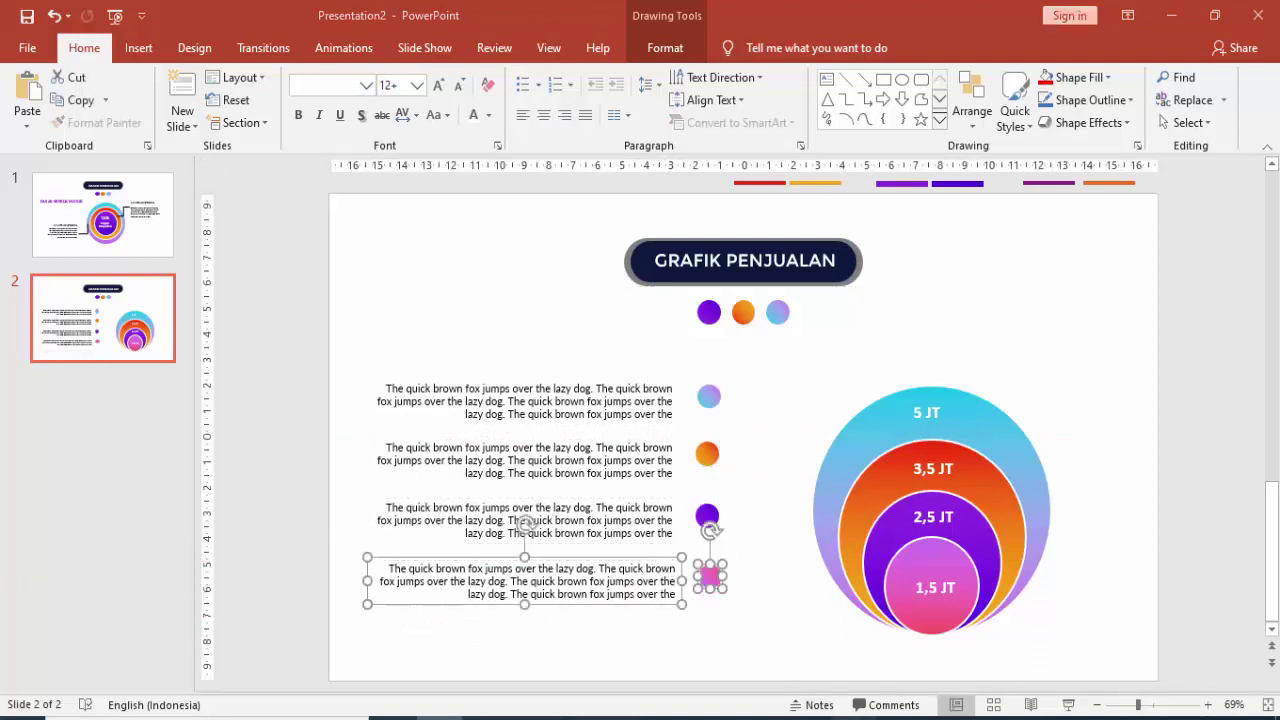
click(1192, 651)
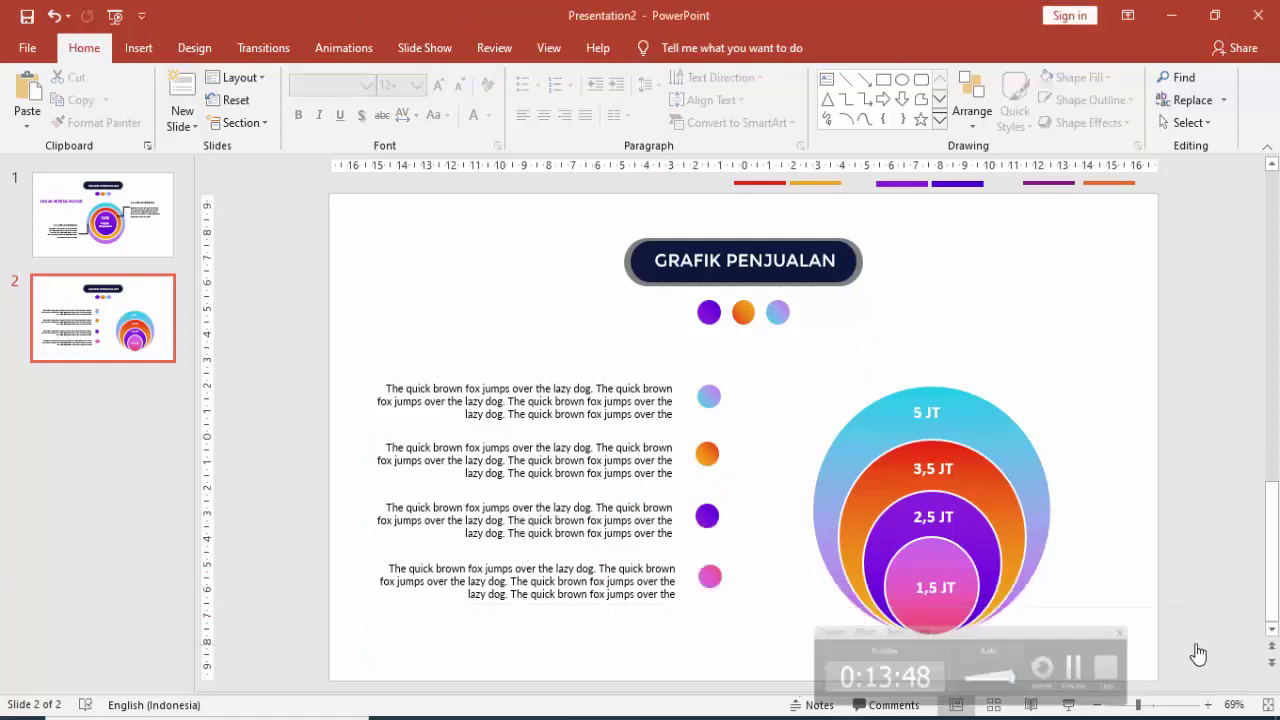
Step: Right-align the four text blocks using Align Right
click(624, 413)
shift+click(644, 455)
shift+click(645, 518)
shift+click(648, 573)
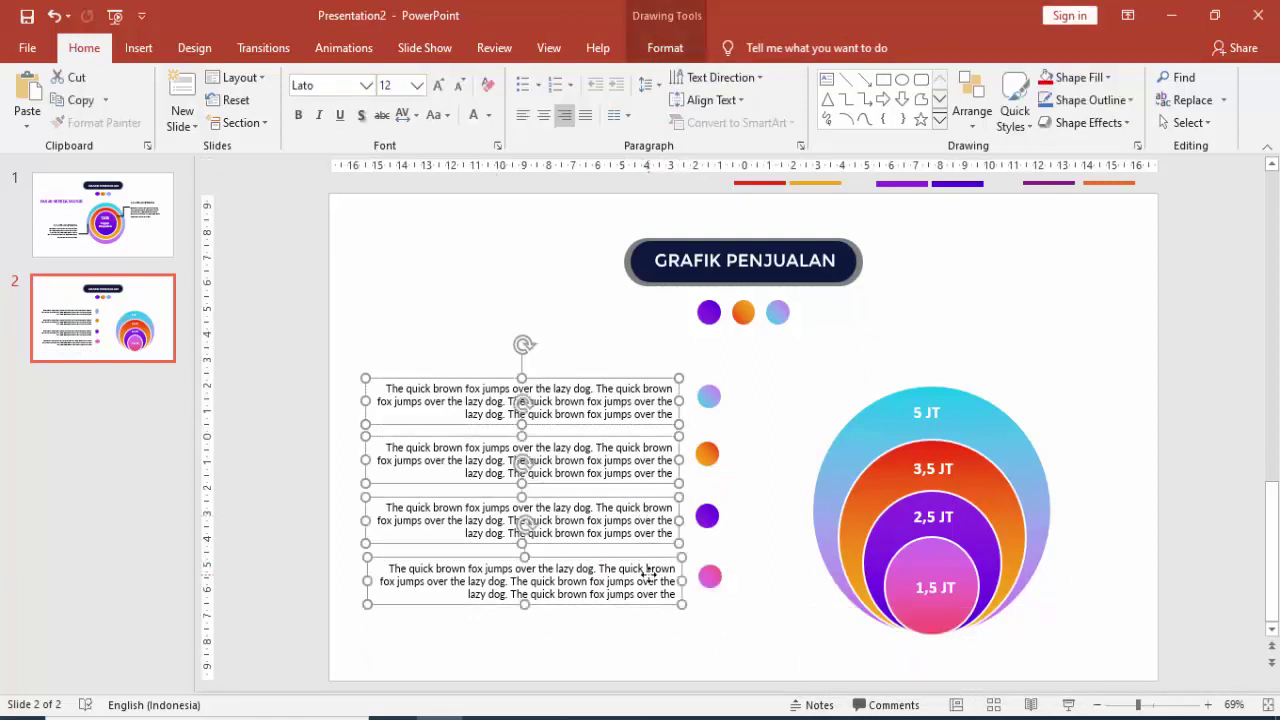
click(665, 47)
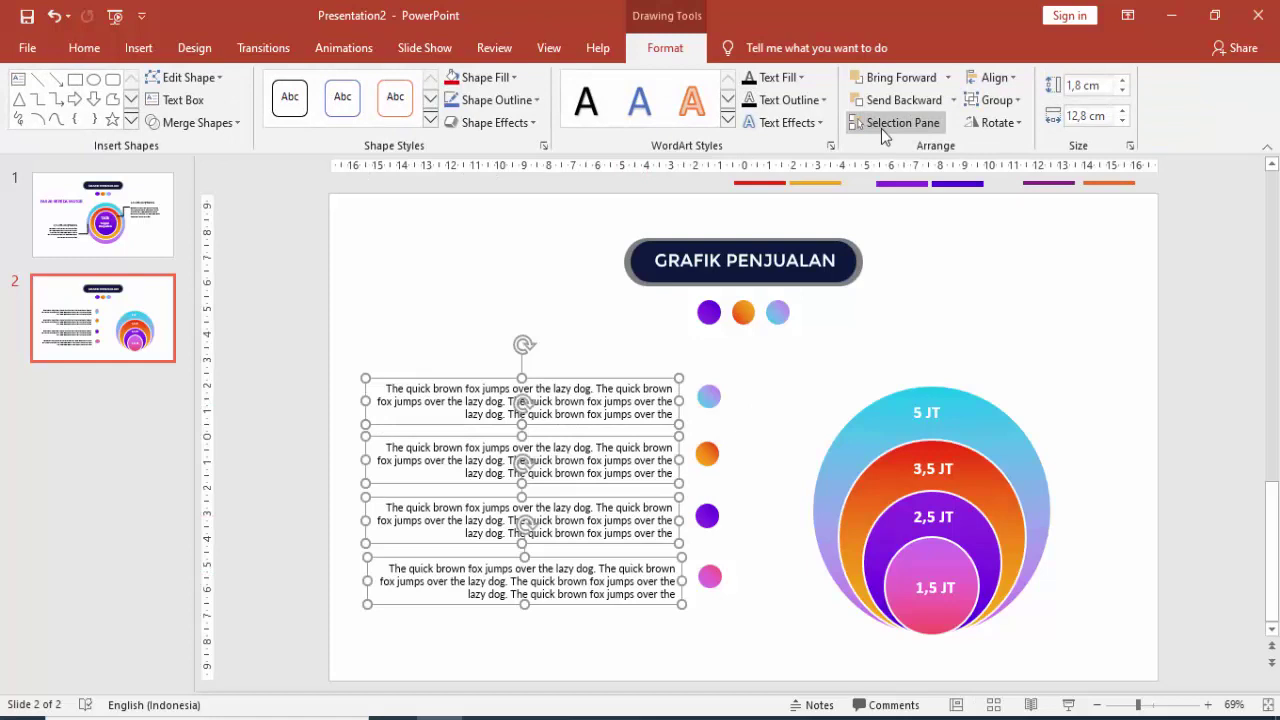
click(993, 79)
click(1053, 149)
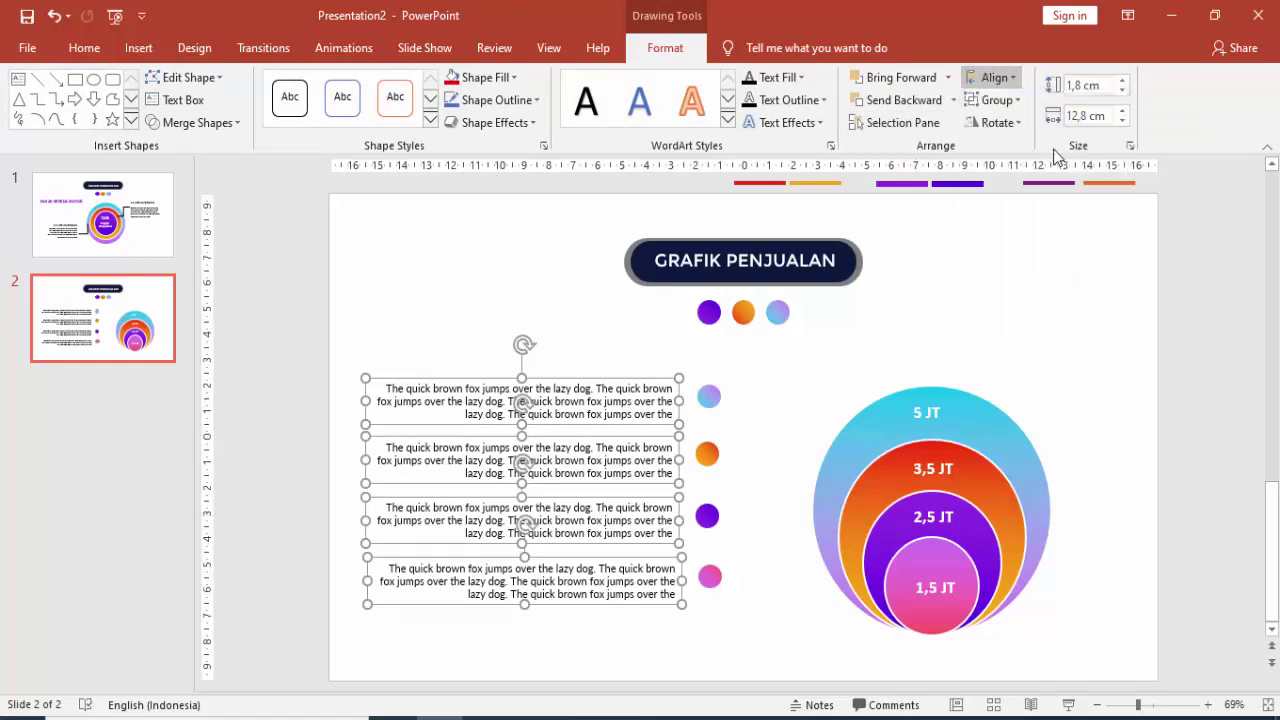
Step: Right-align the four colour dots using Align Right
click(712, 398)
shift+click(707, 455)
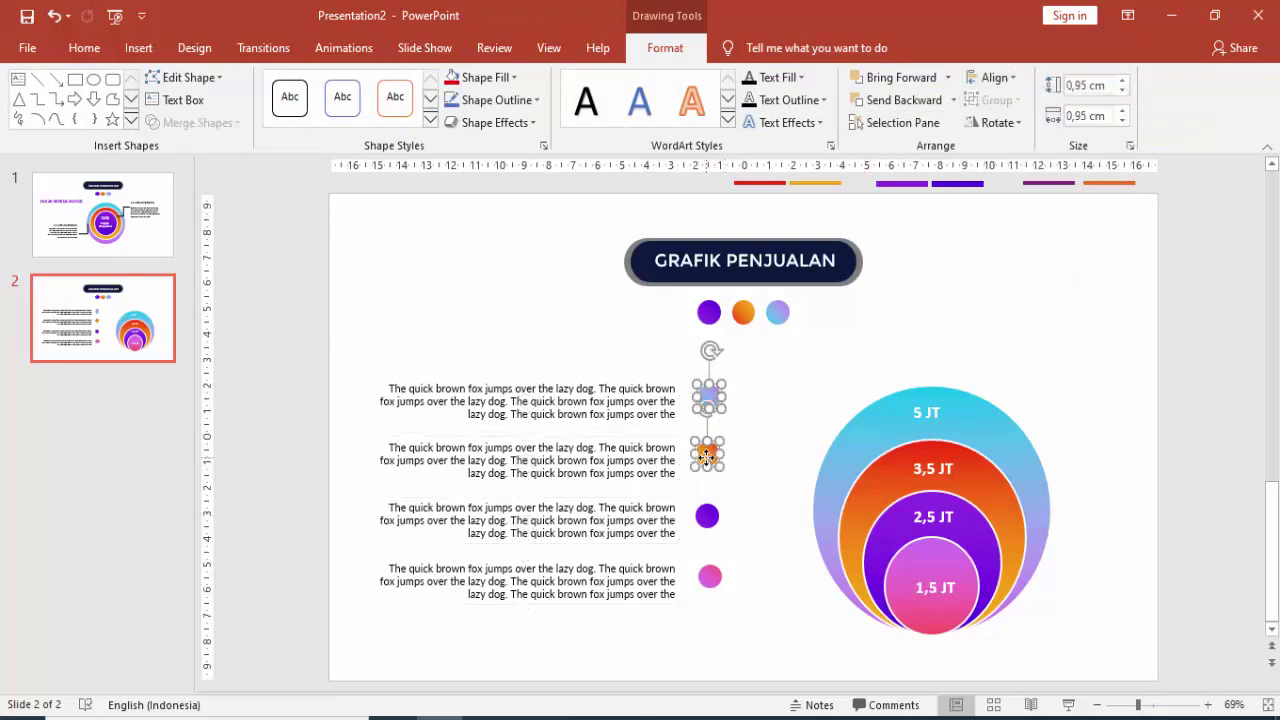
shift+click(707, 516)
shift+click(710, 576)
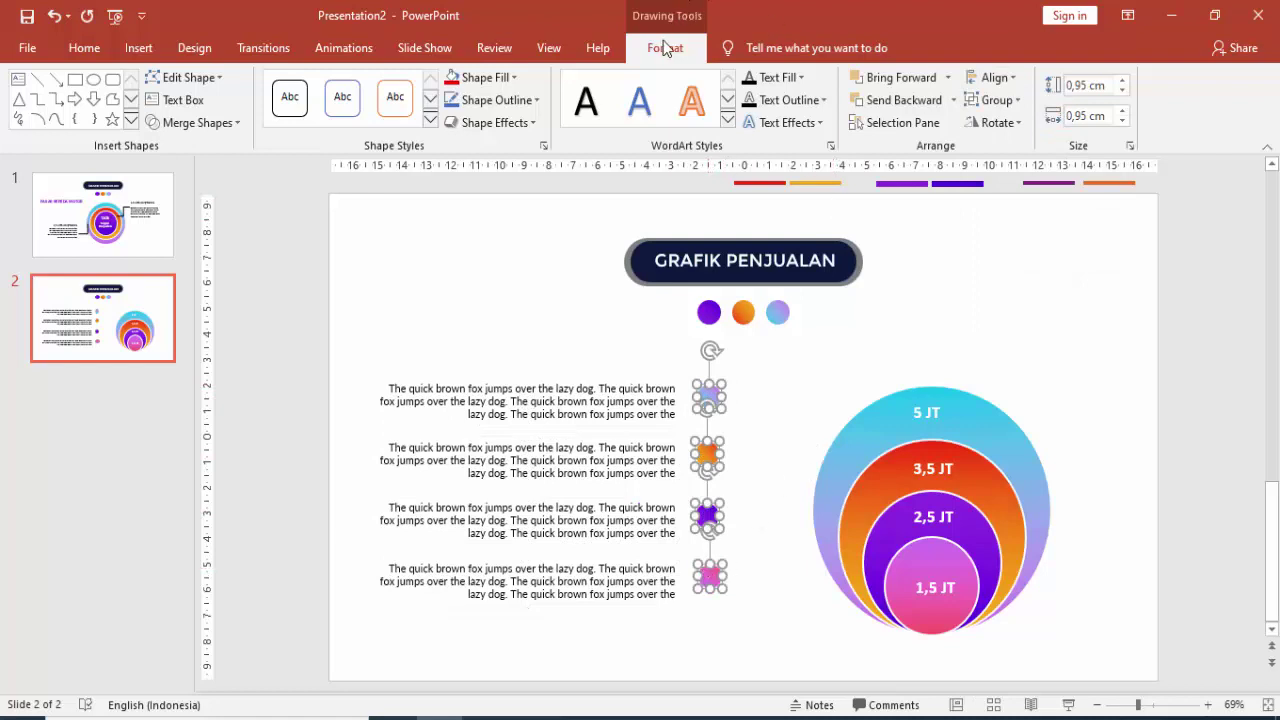
click(993, 78)
click(1025, 146)
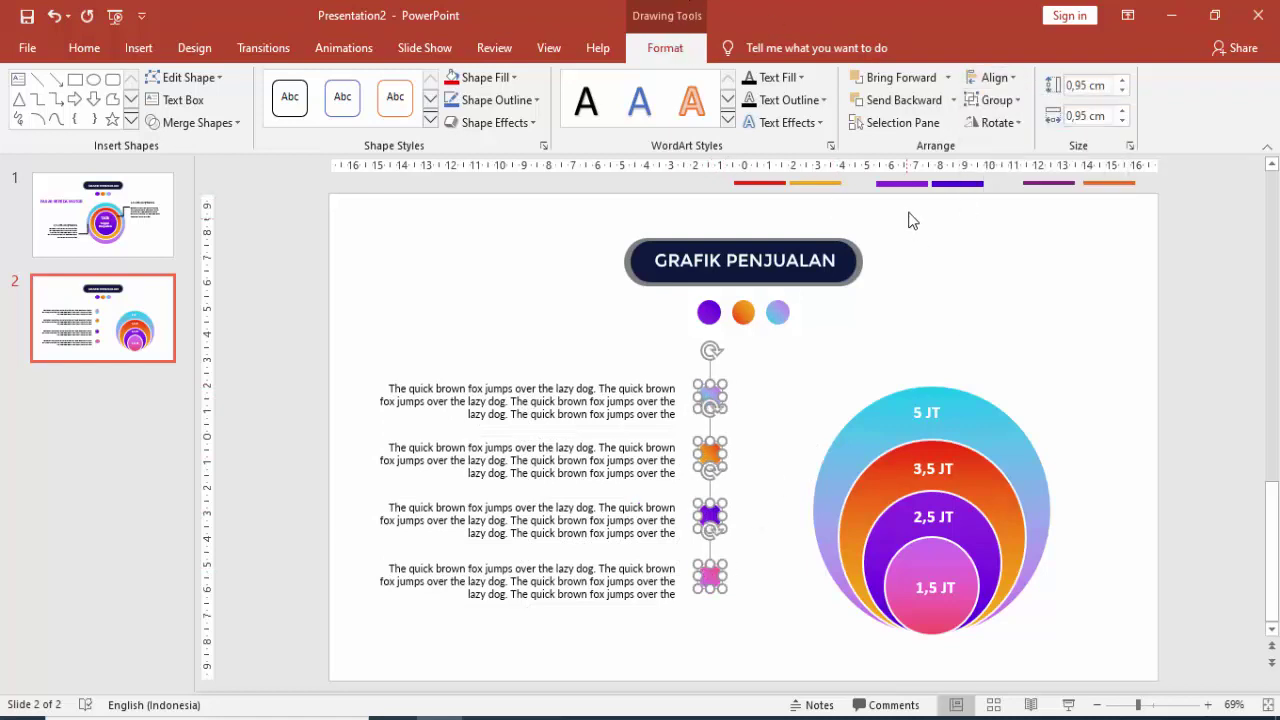
click(782, 380)
Step: On slide 1, show the Animation Pane and give the title banner a Fly In entrance
click(160, 226)
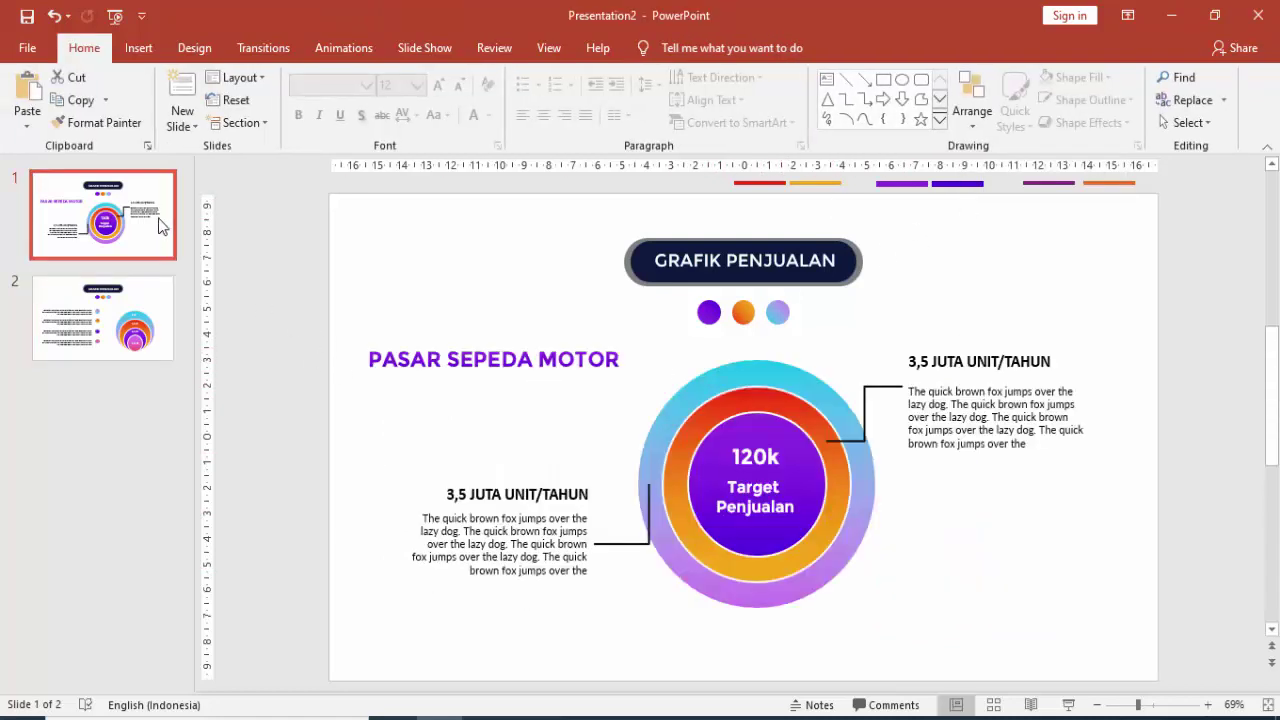
click(352, 50)
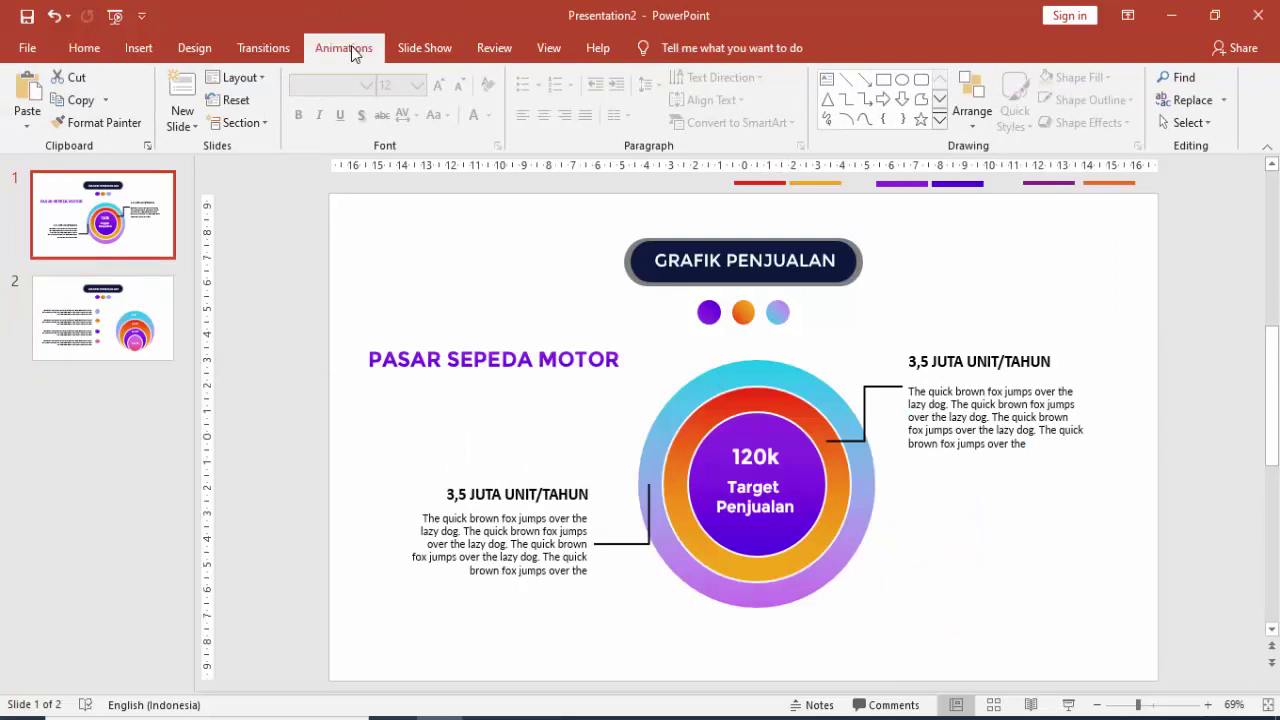
click(863, 77)
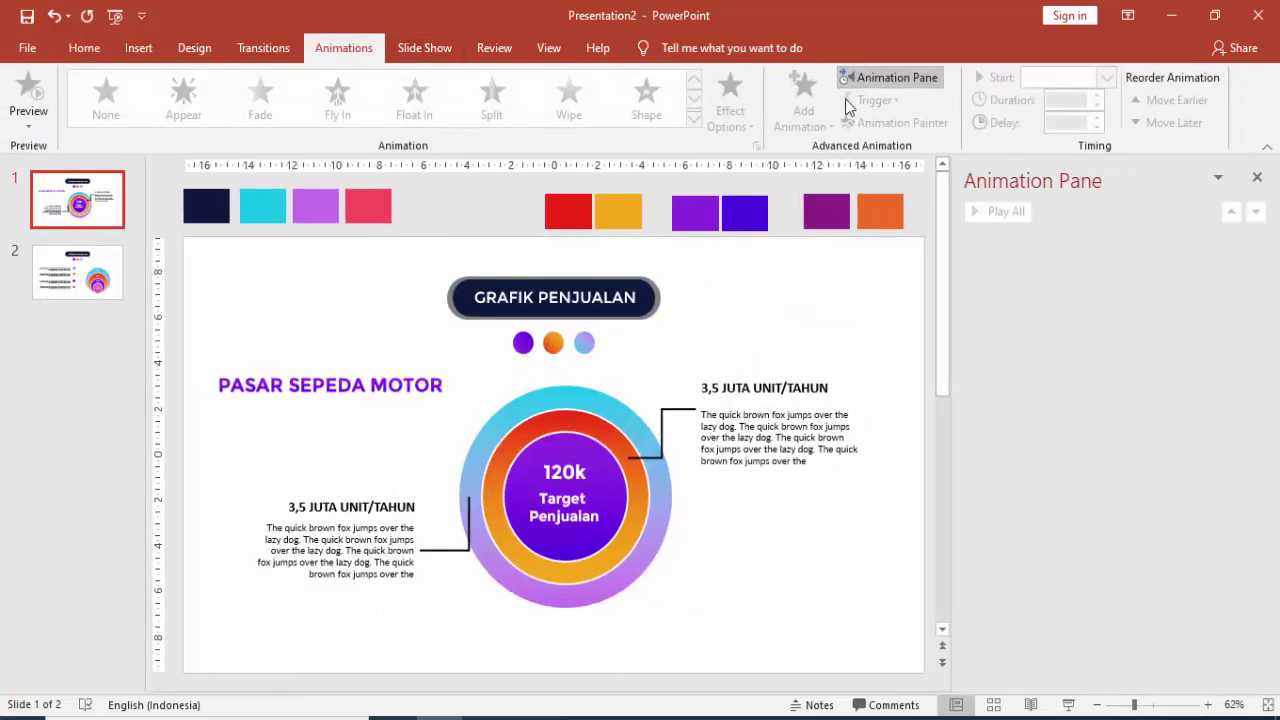
click(660, 302)
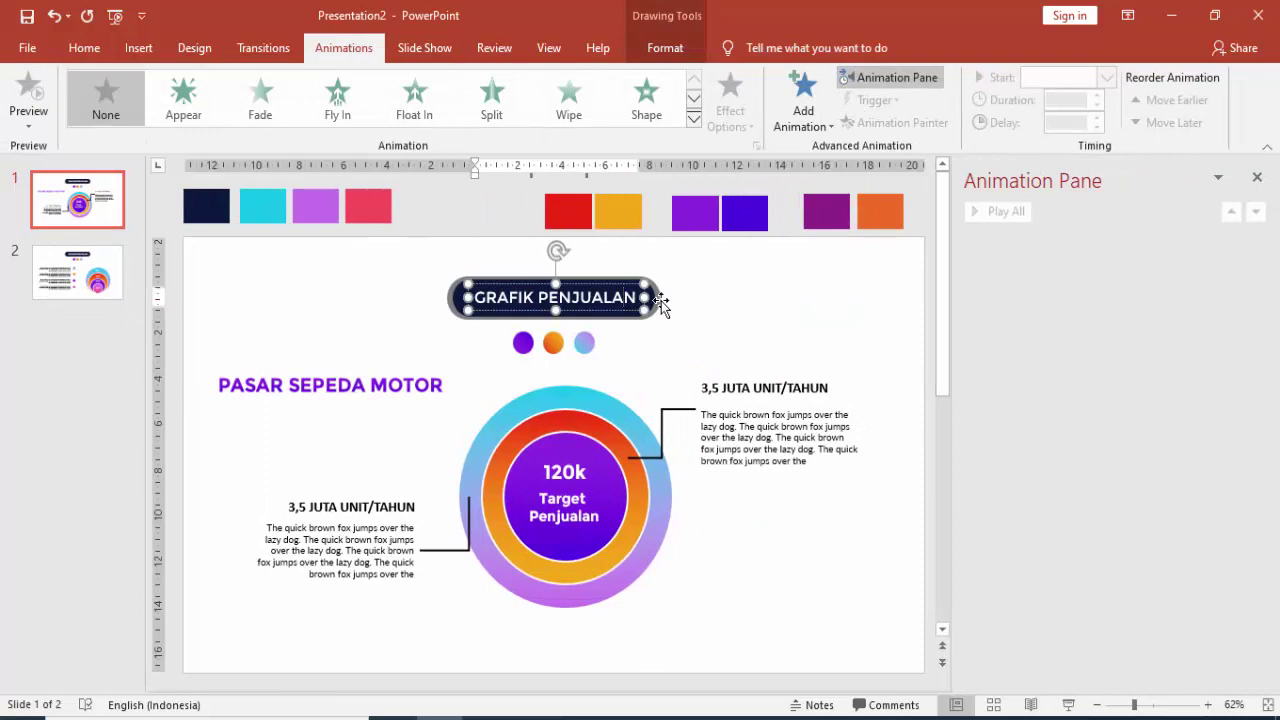
click(797, 100)
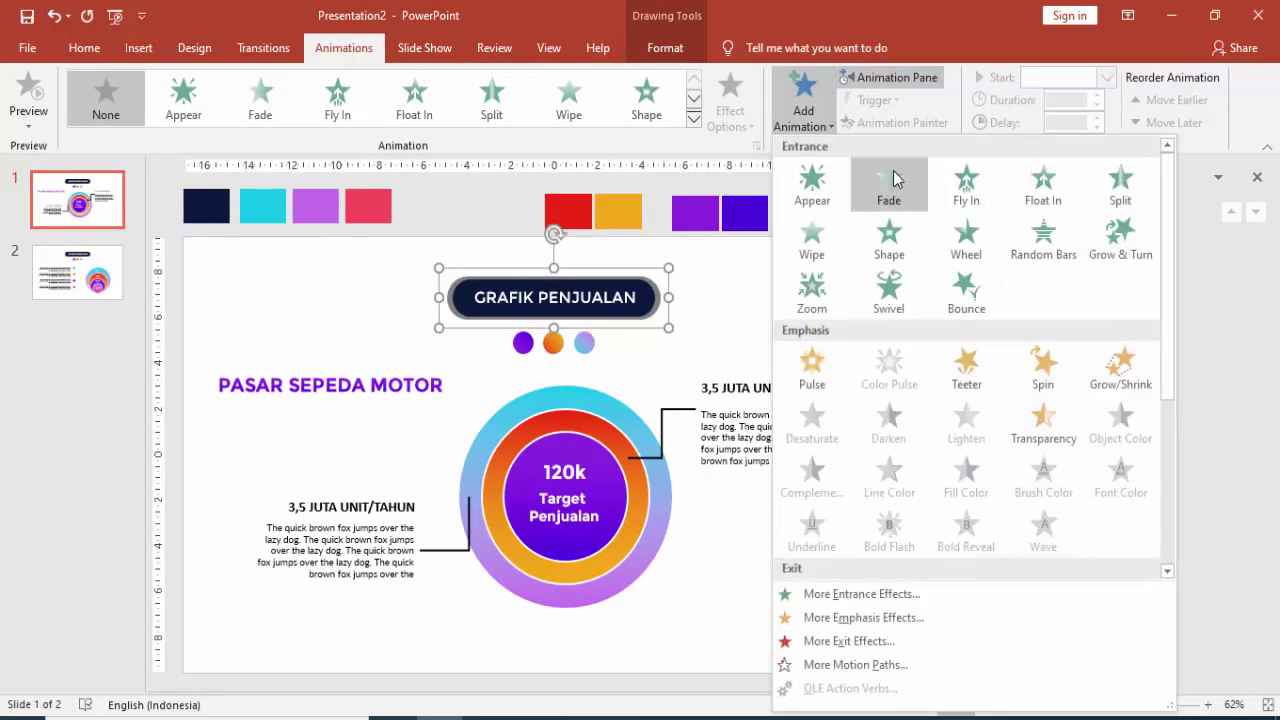
click(960, 200)
Step: Make the banner fly in From Top, starting On Click
click(730, 110)
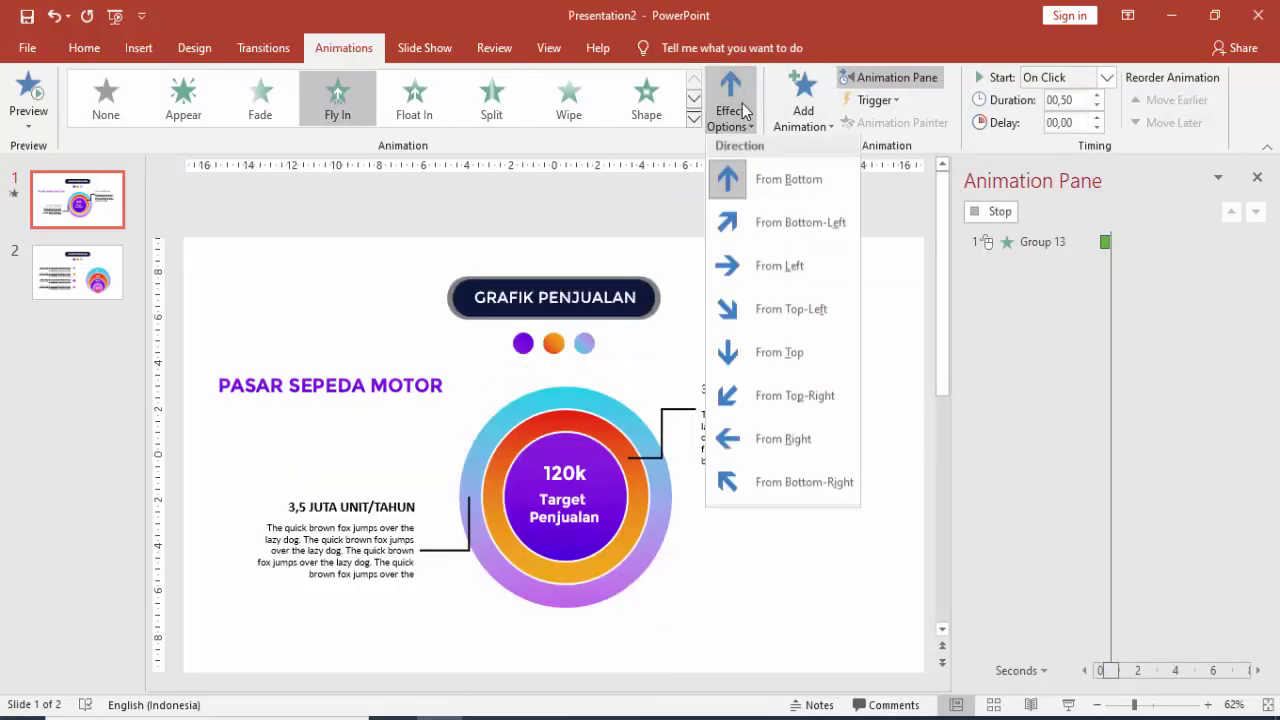
click(762, 354)
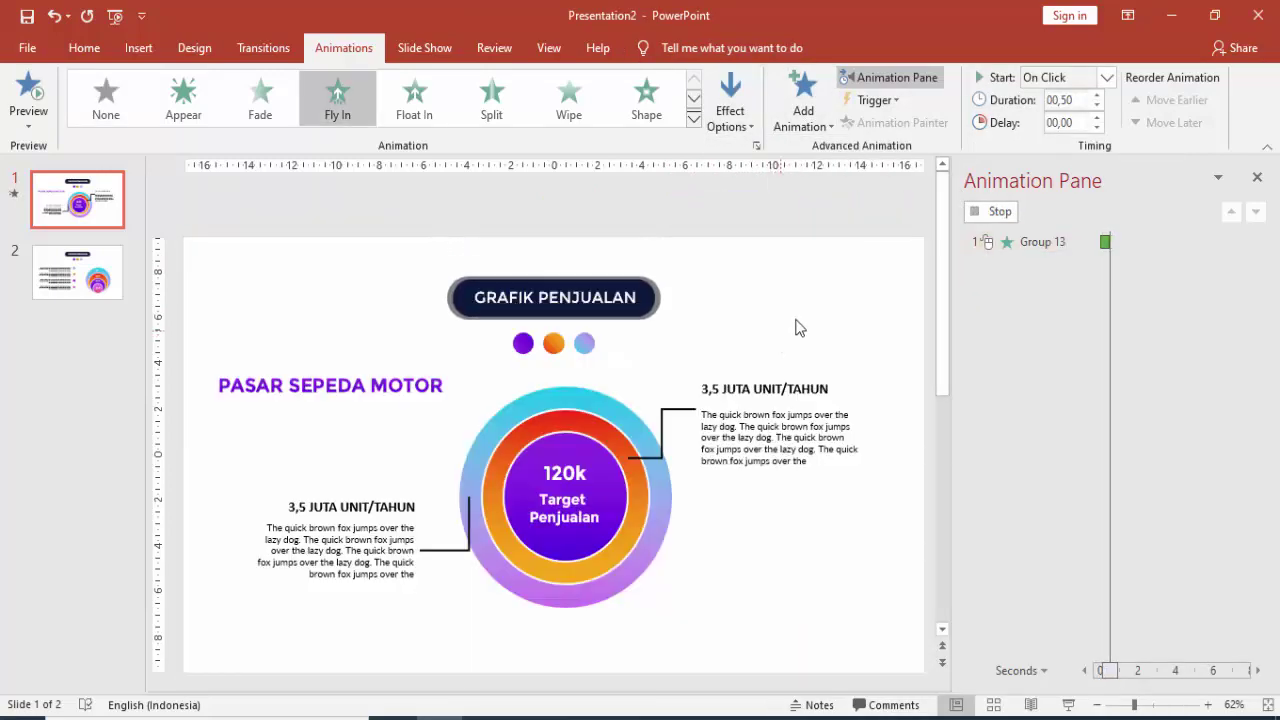
click(1107, 77)
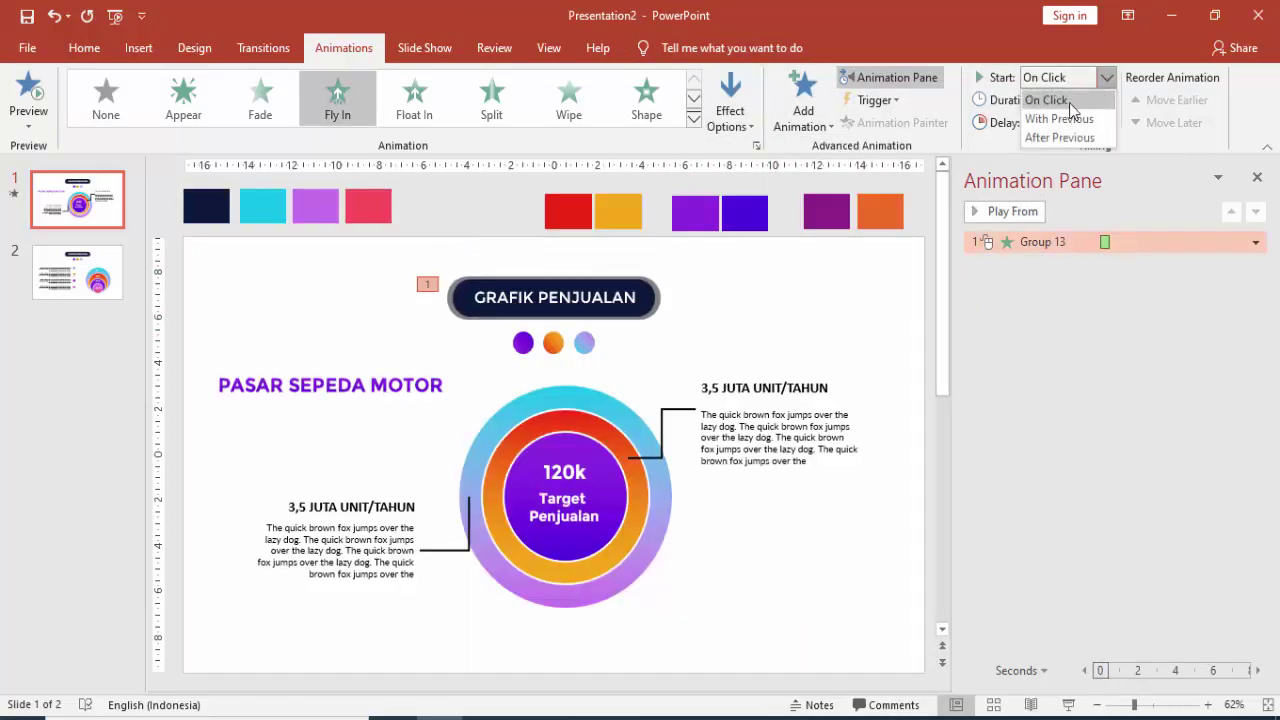
click(1082, 100)
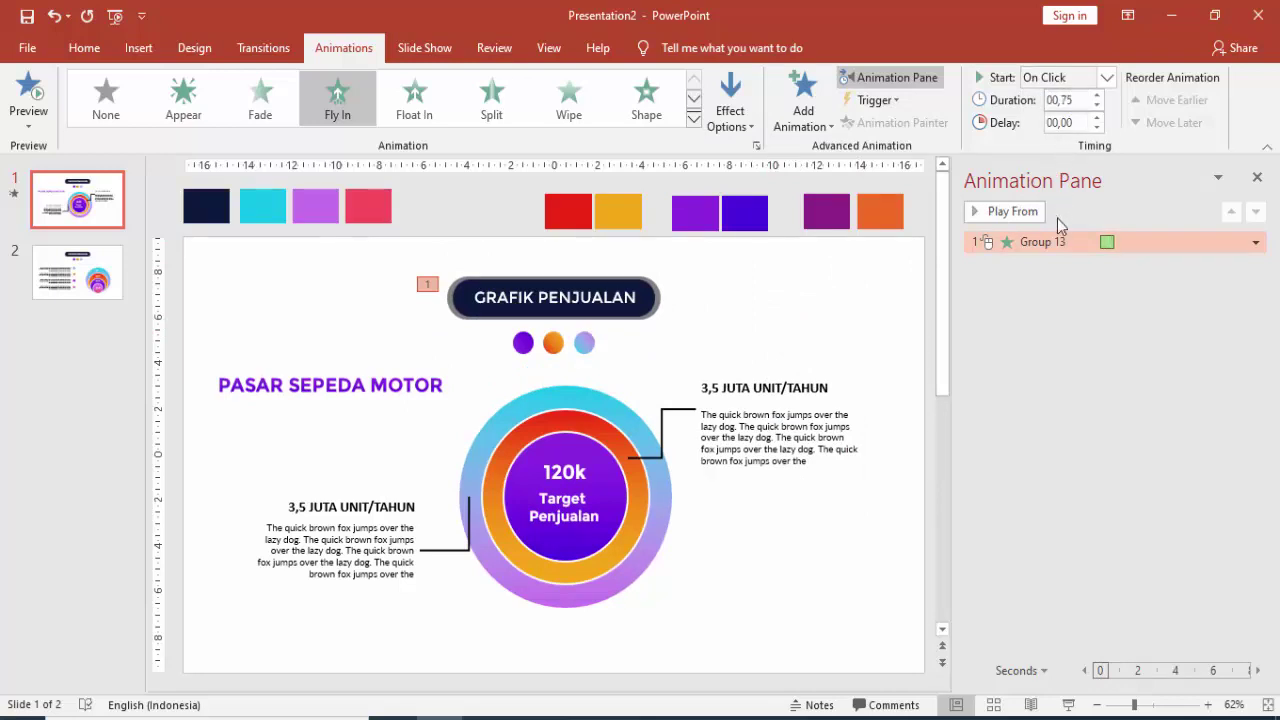
Step: Add a 0.58 s smooth end to the banner's fly-in
double_click(1088, 242)
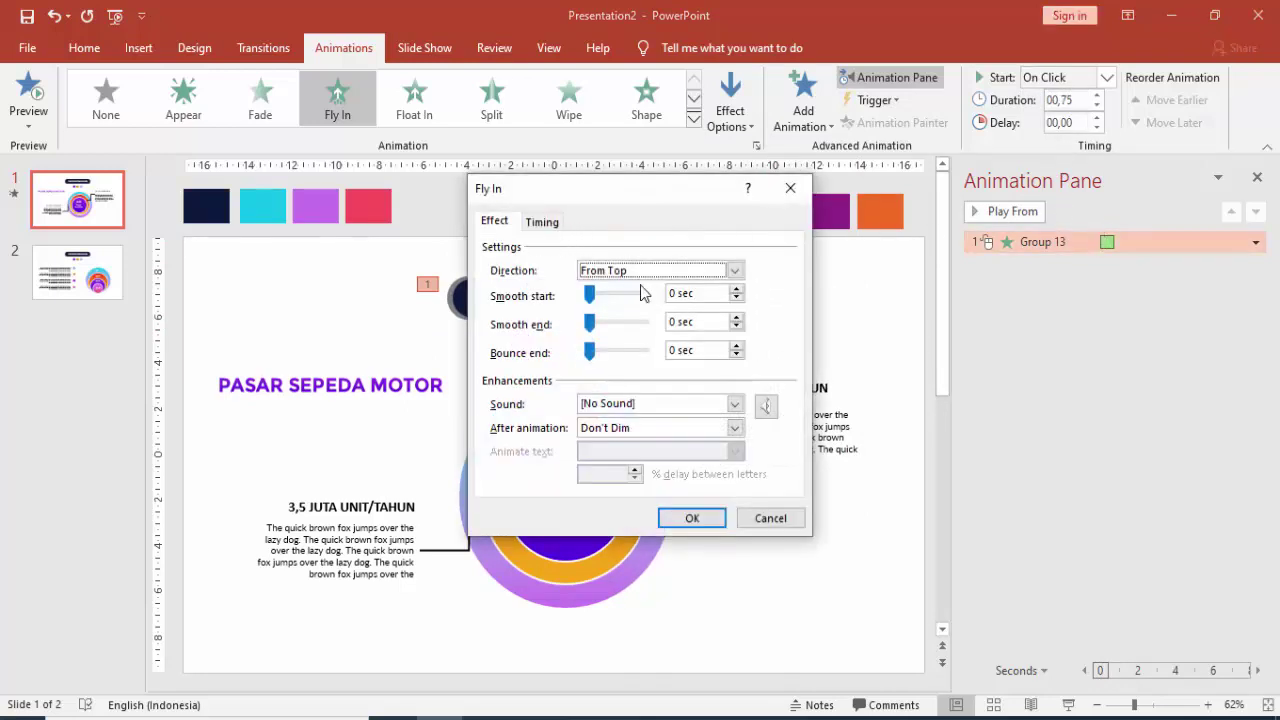
drag(590, 330, 634, 328)
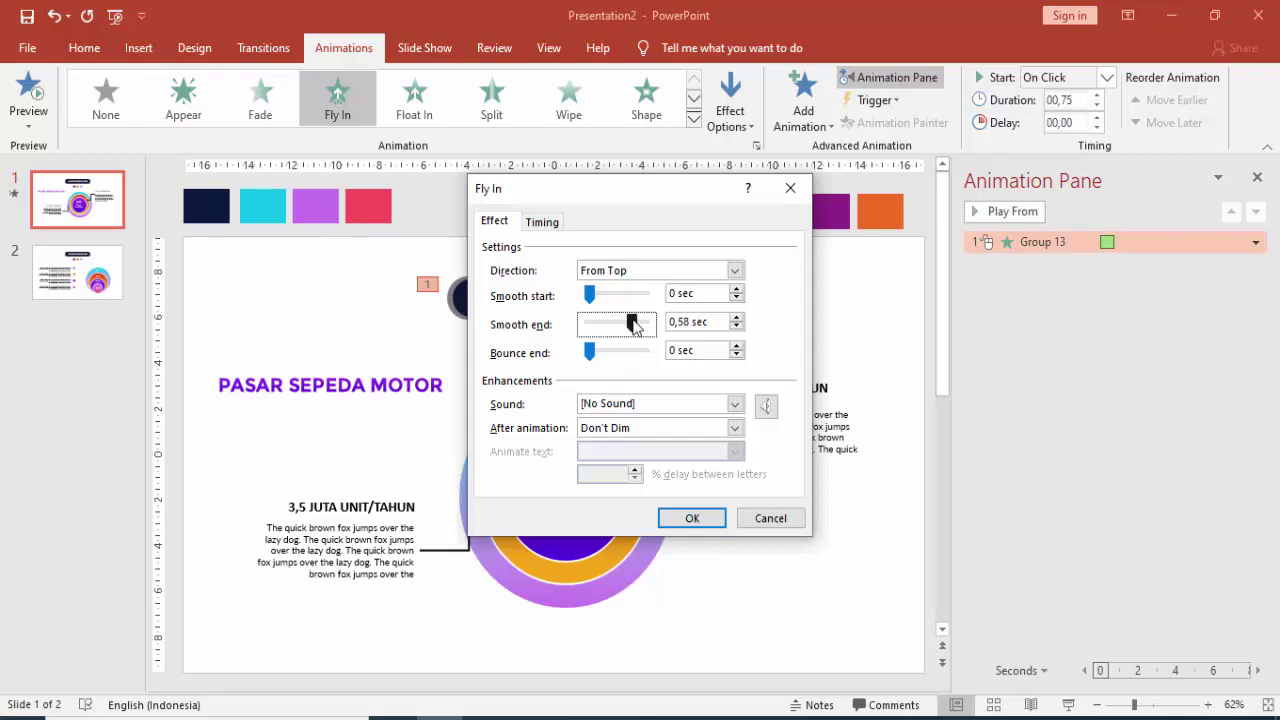
click(691, 516)
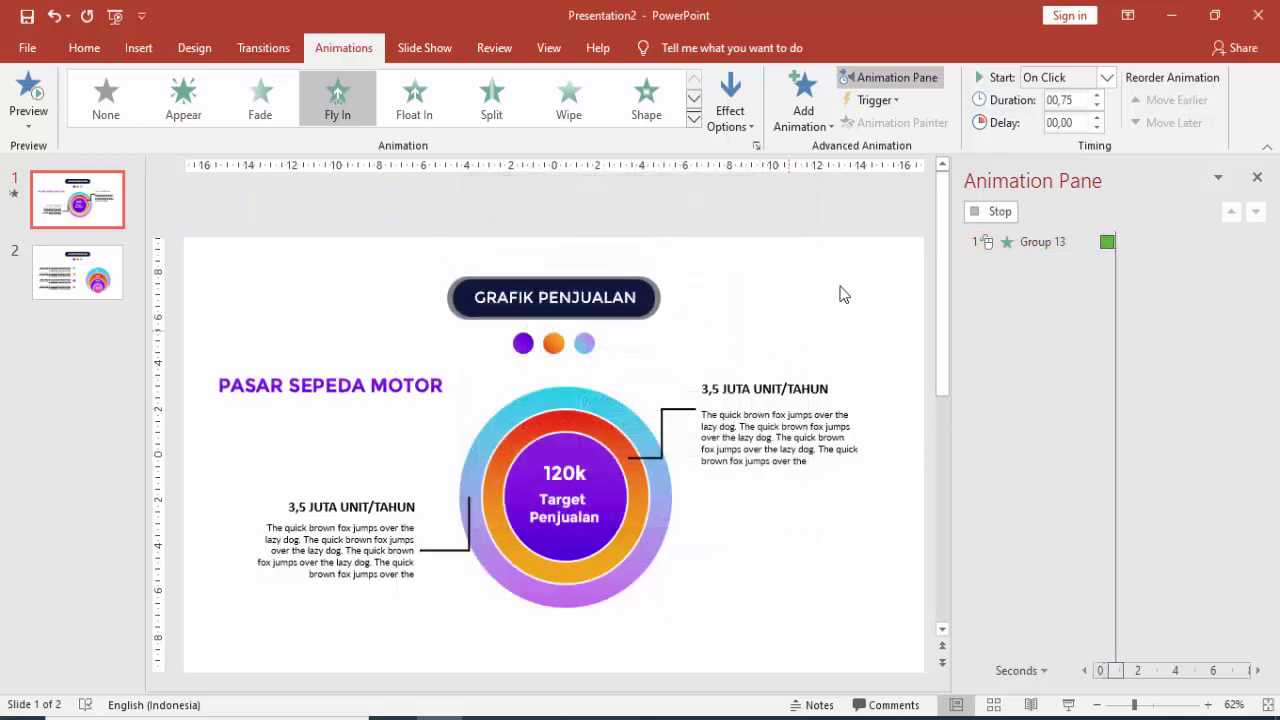
click(636, 297)
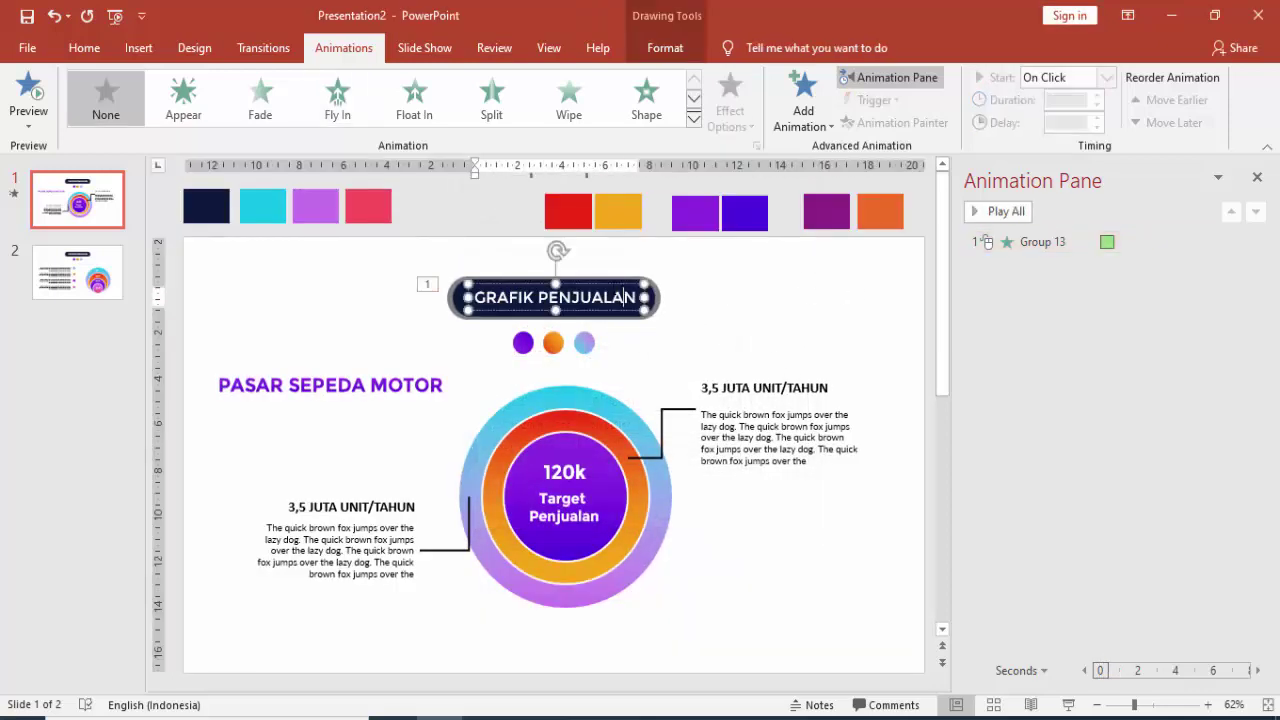
Step: Give the title text a Fly In From Top entrance starting With Previous
click(611, 289)
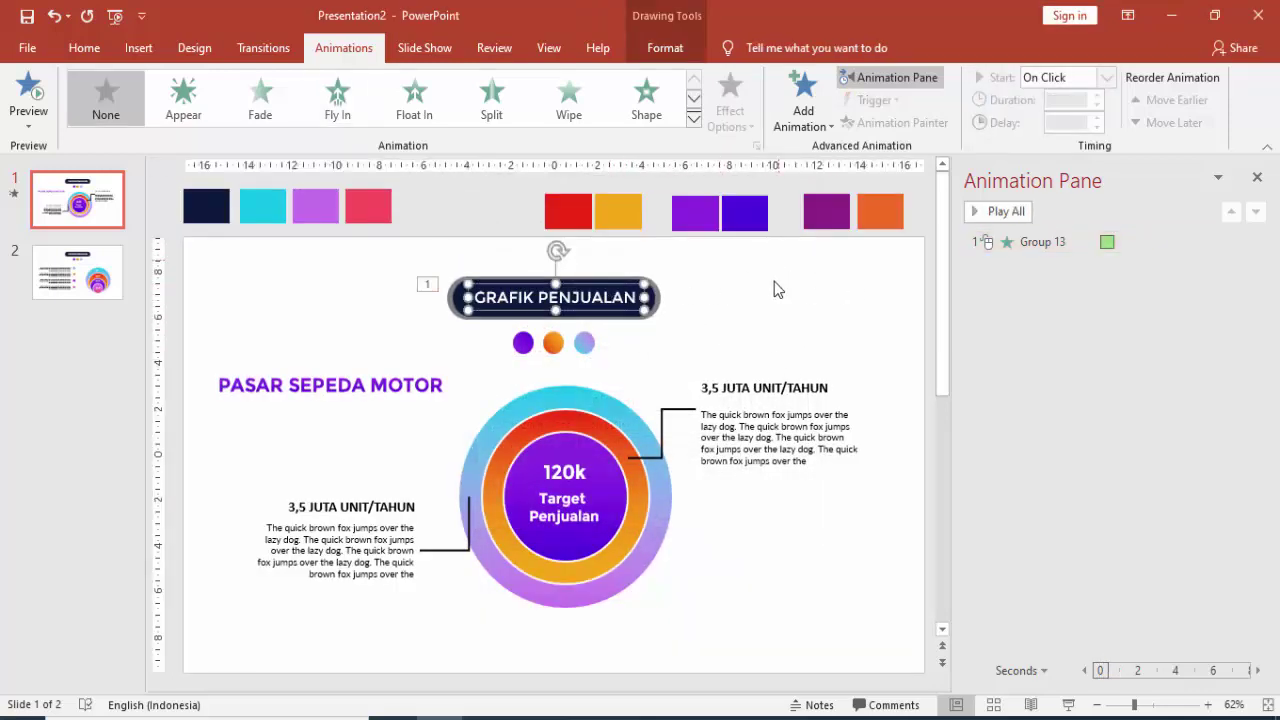
click(805, 105)
click(966, 197)
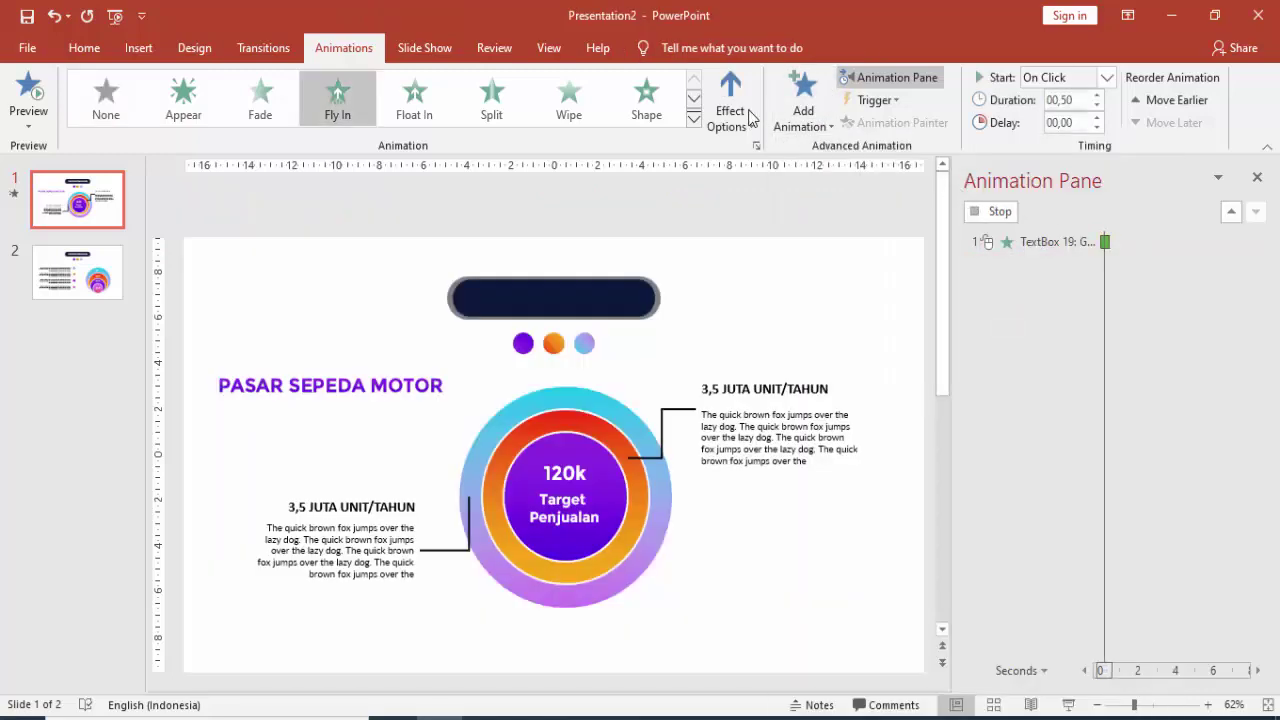
click(743, 94)
click(763, 357)
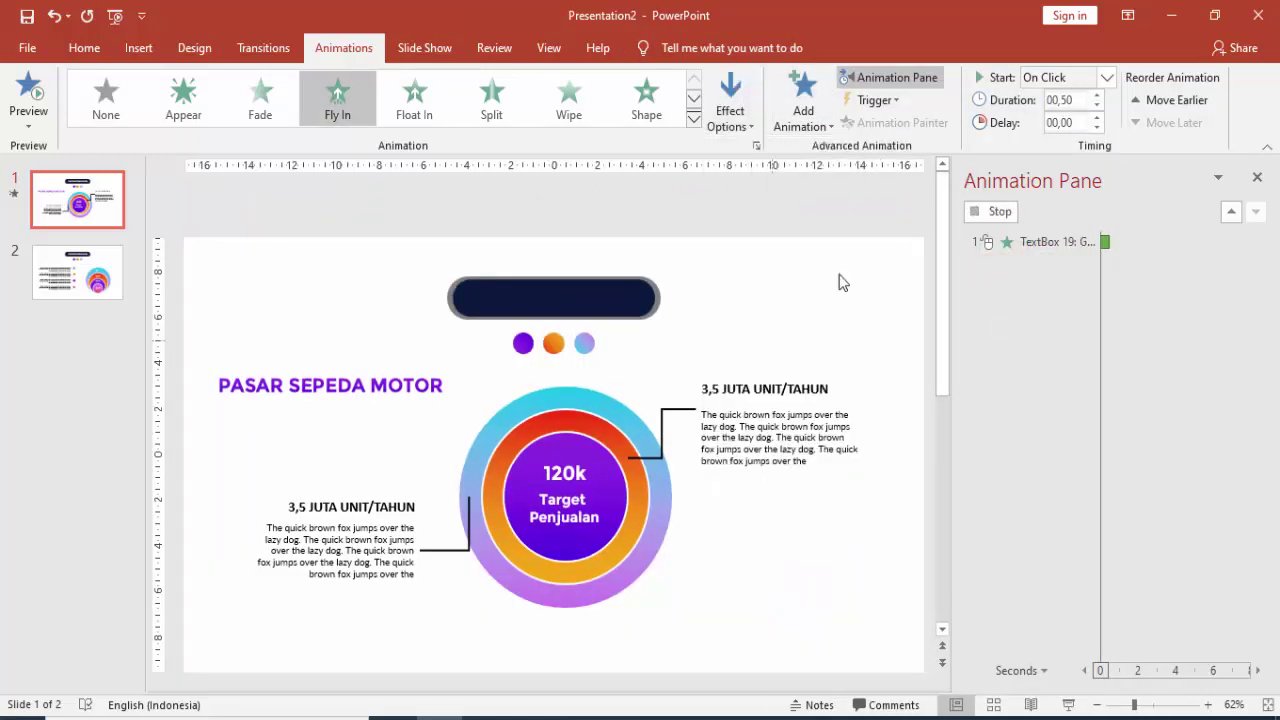
click(1106, 77)
click(1057, 117)
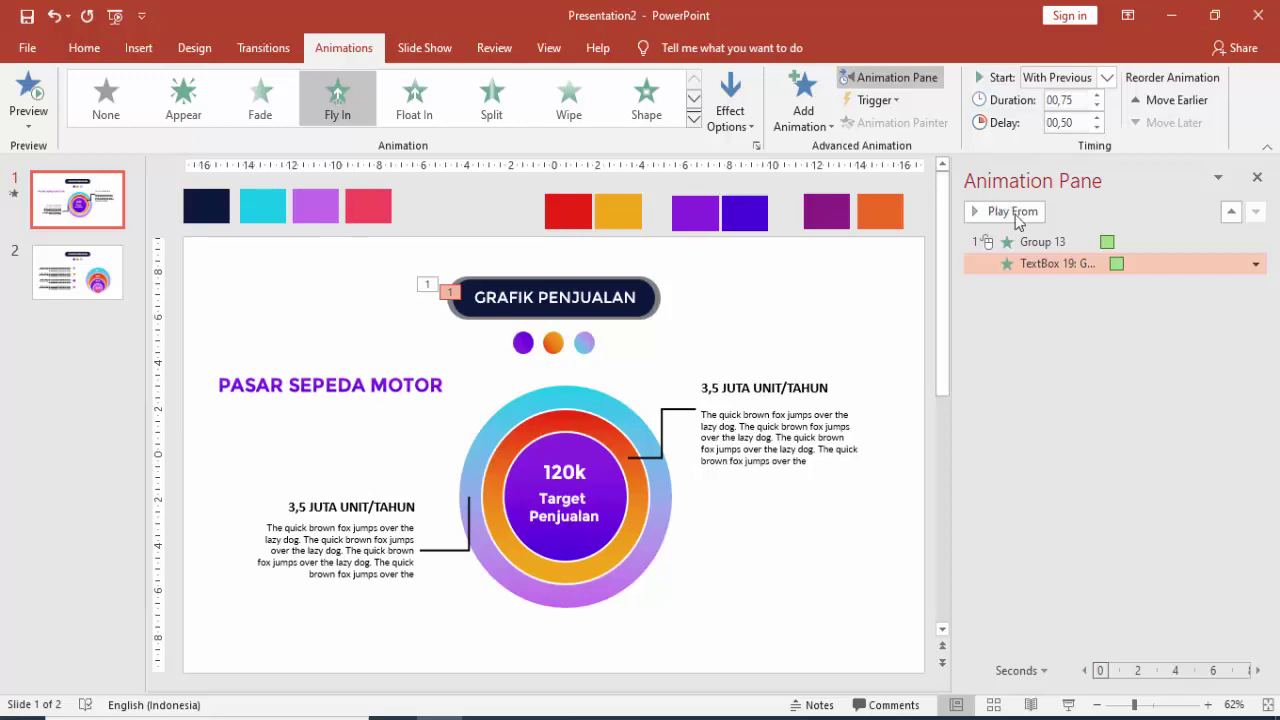
Step: Preview the animations and add a 0.49 s smooth end to the text fly-in
click(1014, 213)
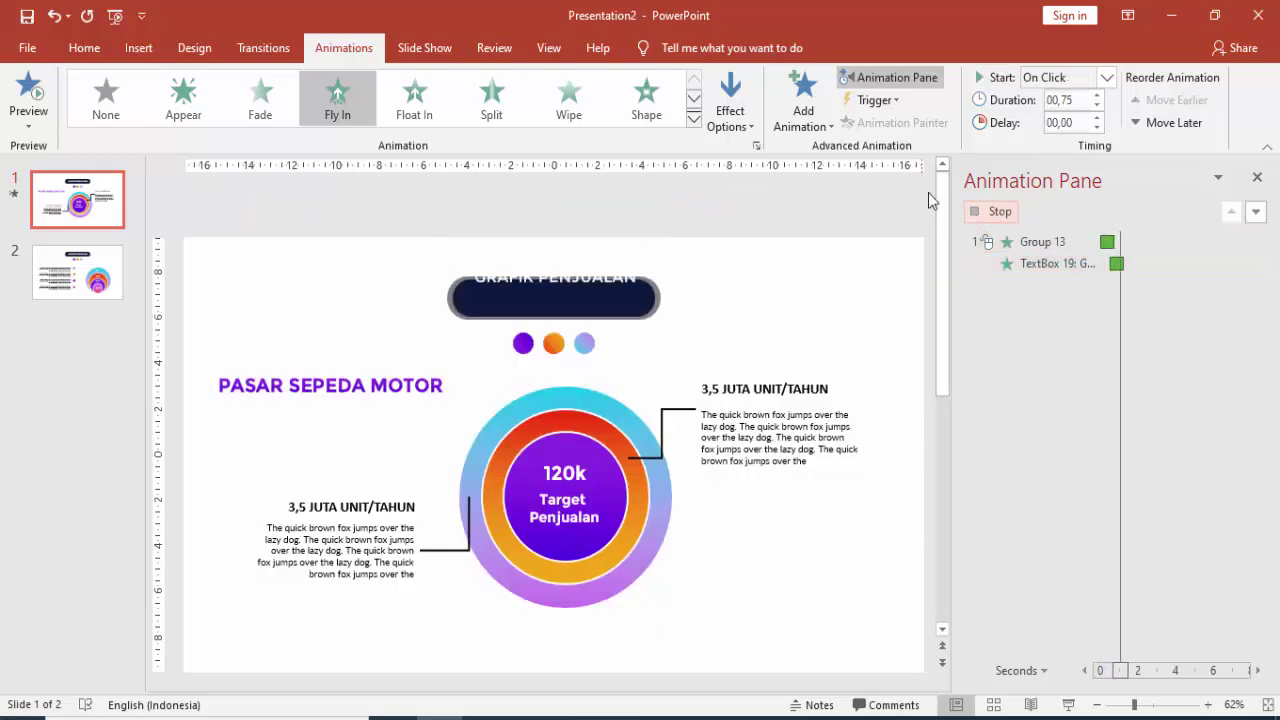
double_click(1057, 263)
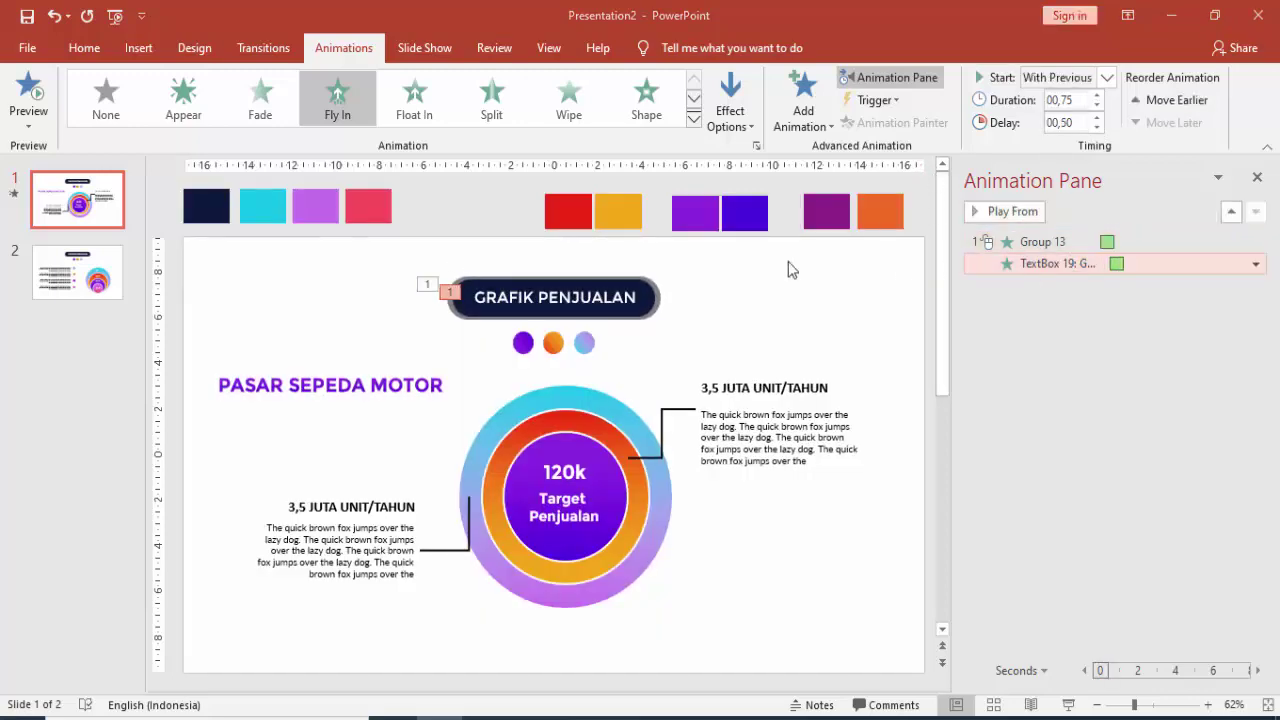
drag(631, 330, 627, 331)
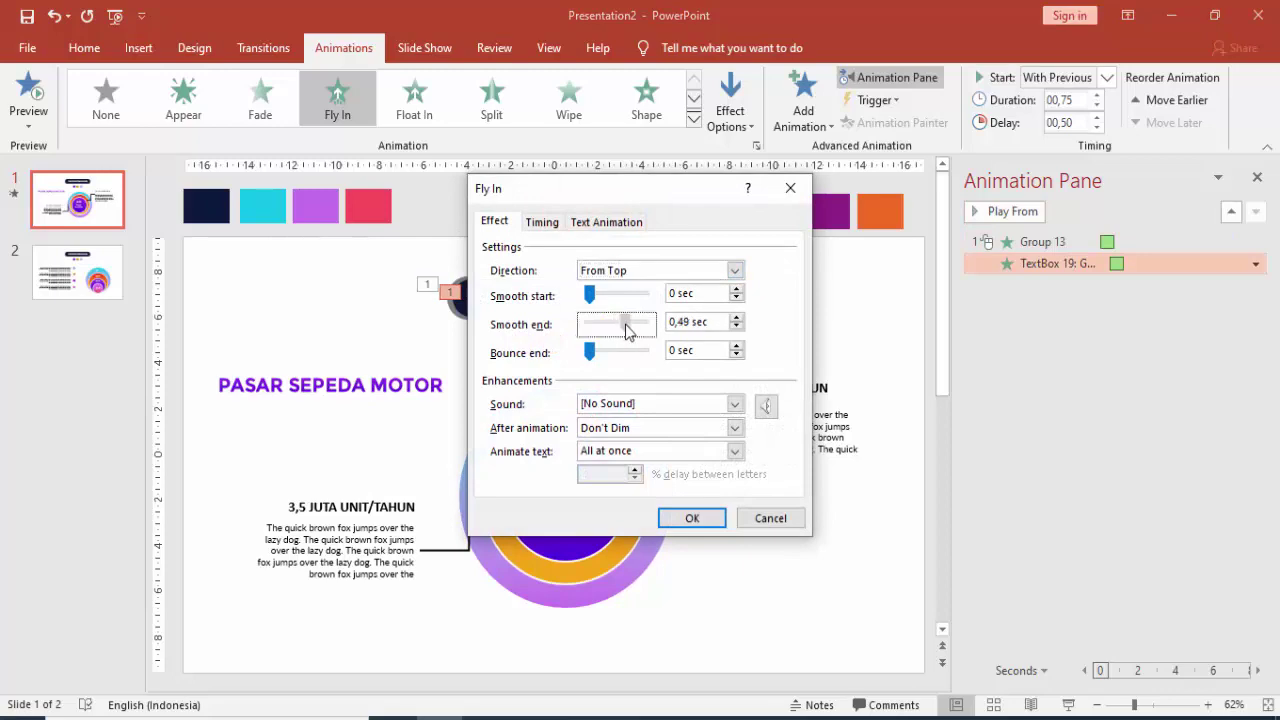
click(692, 518)
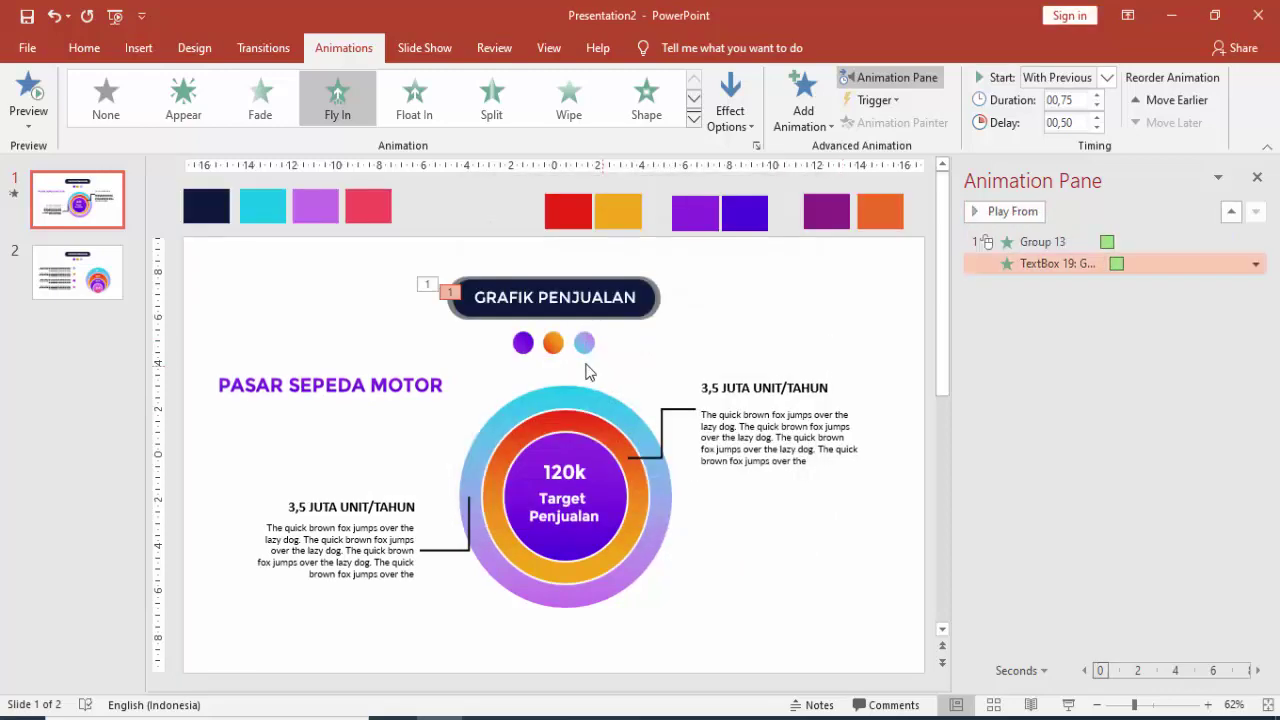
click(526, 342)
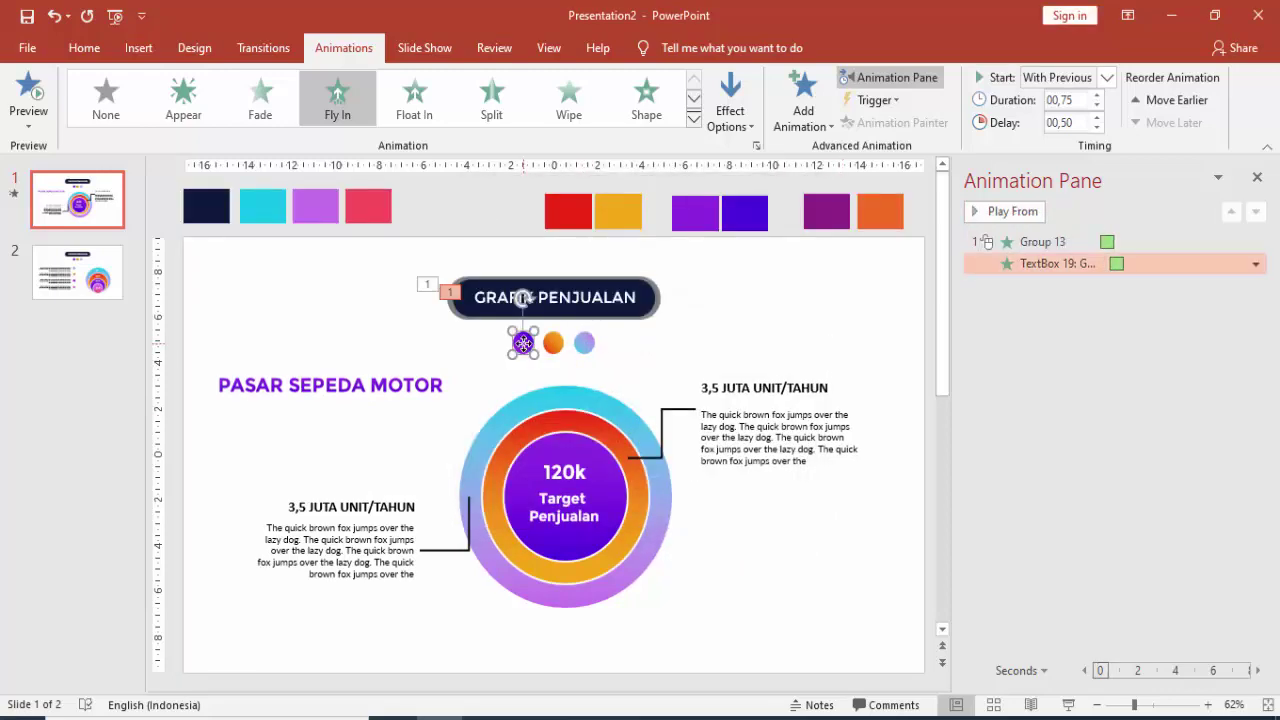
Step: Give the purple circle a Fly In From Left, starting With Previous with a longer delay
click(808, 101)
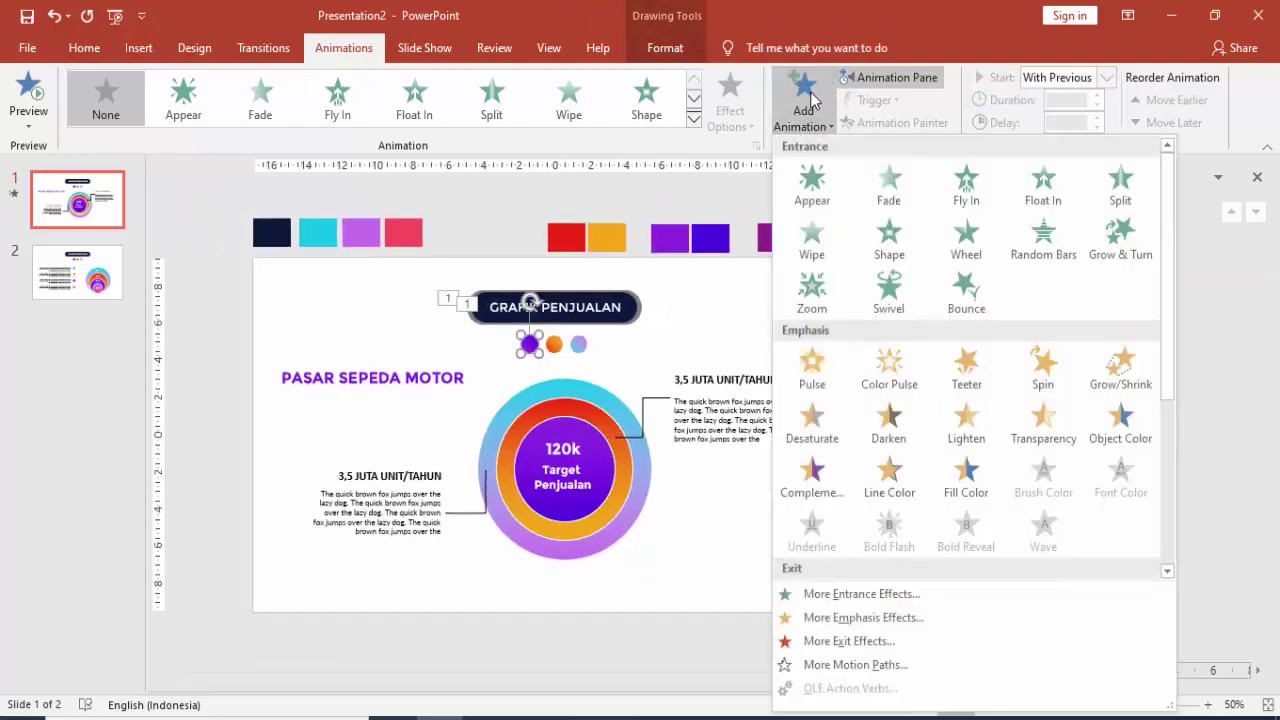
click(966, 195)
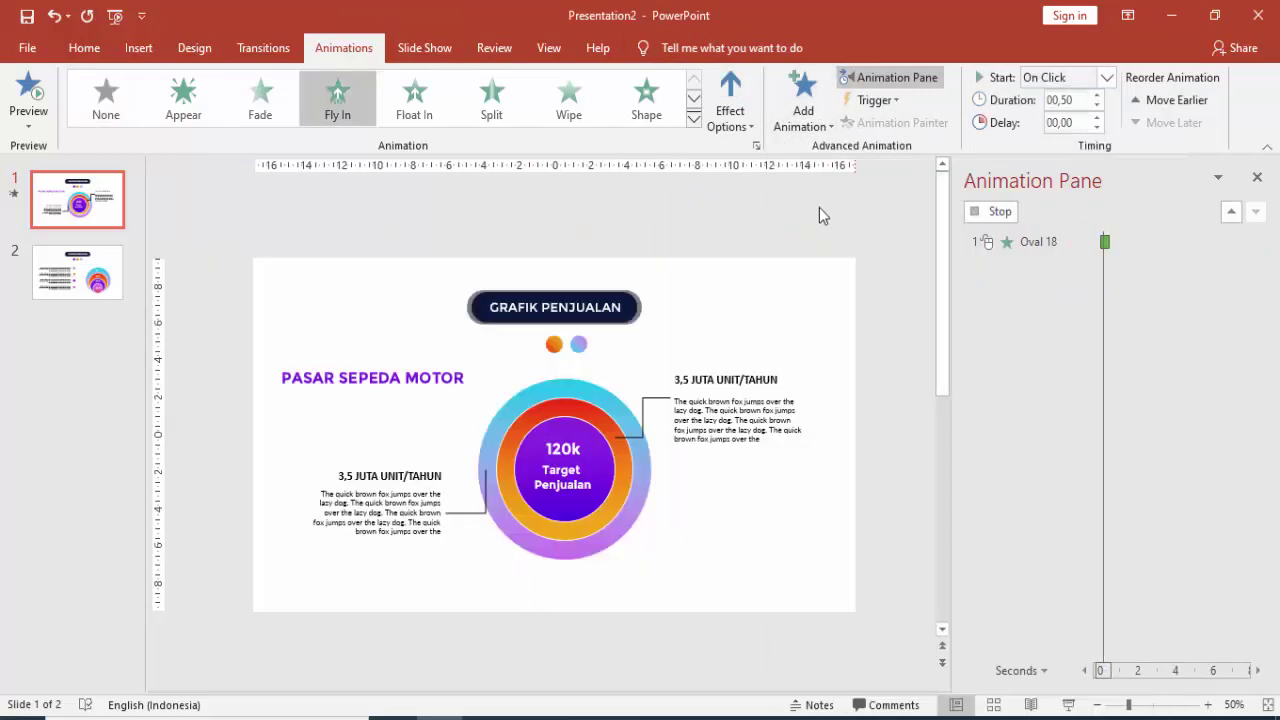
click(730, 95)
click(757, 262)
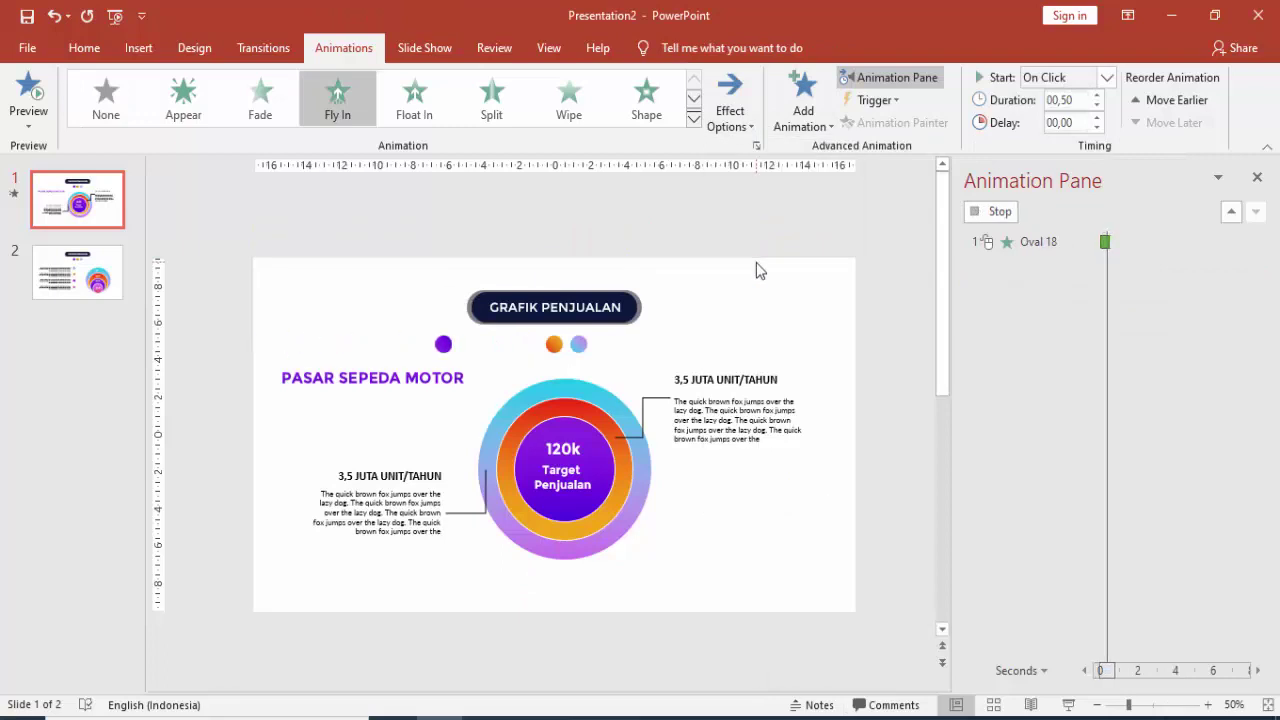
click(1106, 77)
click(1094, 114)
click(1097, 118)
click(1097, 118)
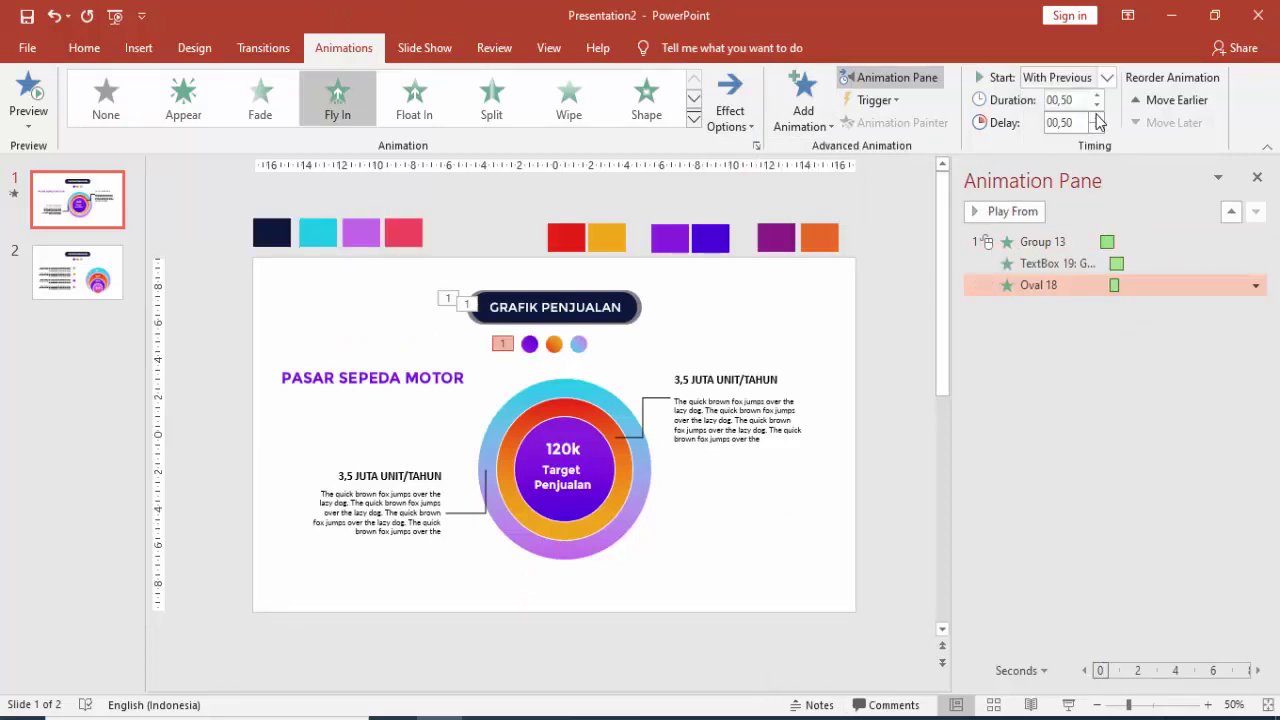
click(1097, 118)
Step: Add a bounce end to the purple circle's fly-in
double_click(1128, 287)
click(496, 222)
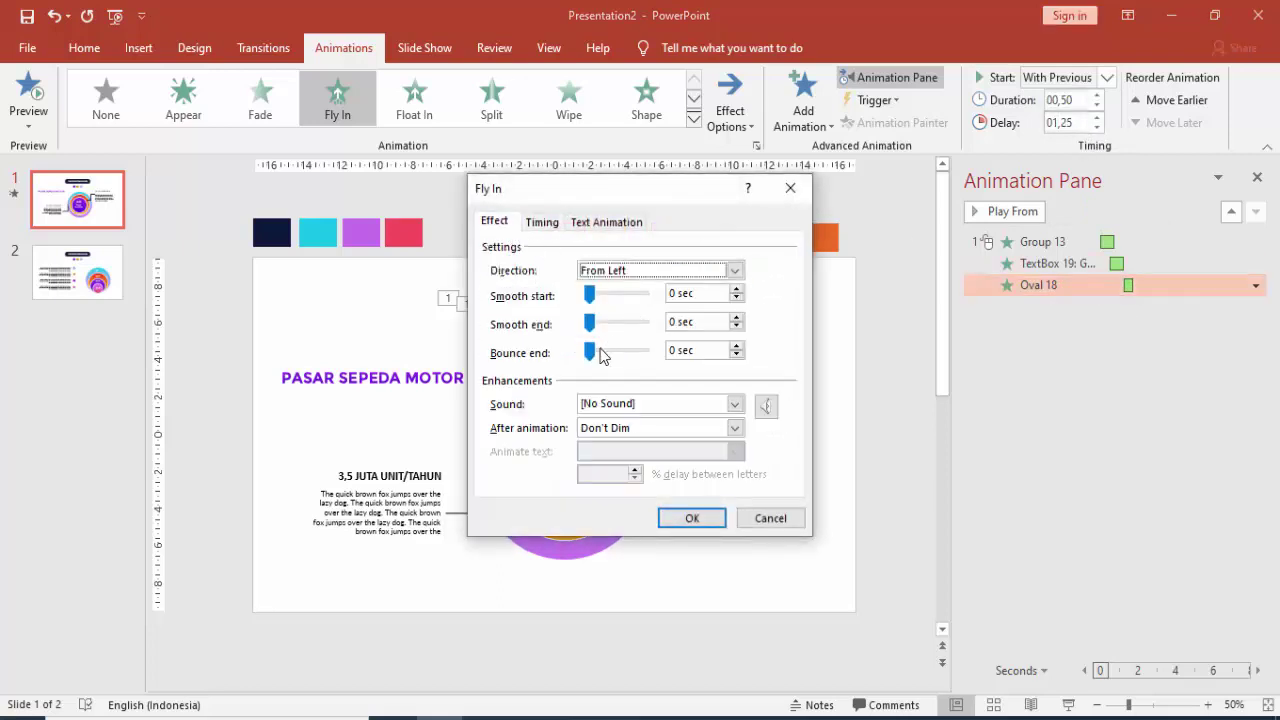
drag(590, 360, 625, 360)
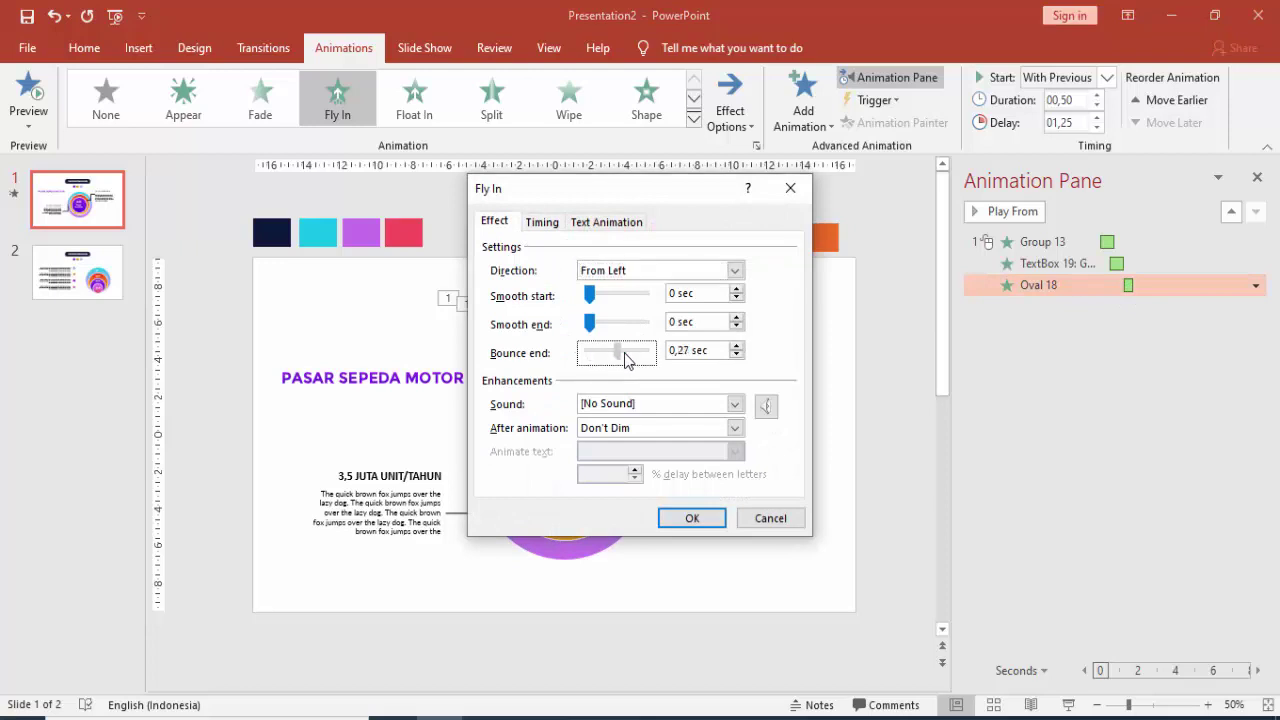
click(691, 517)
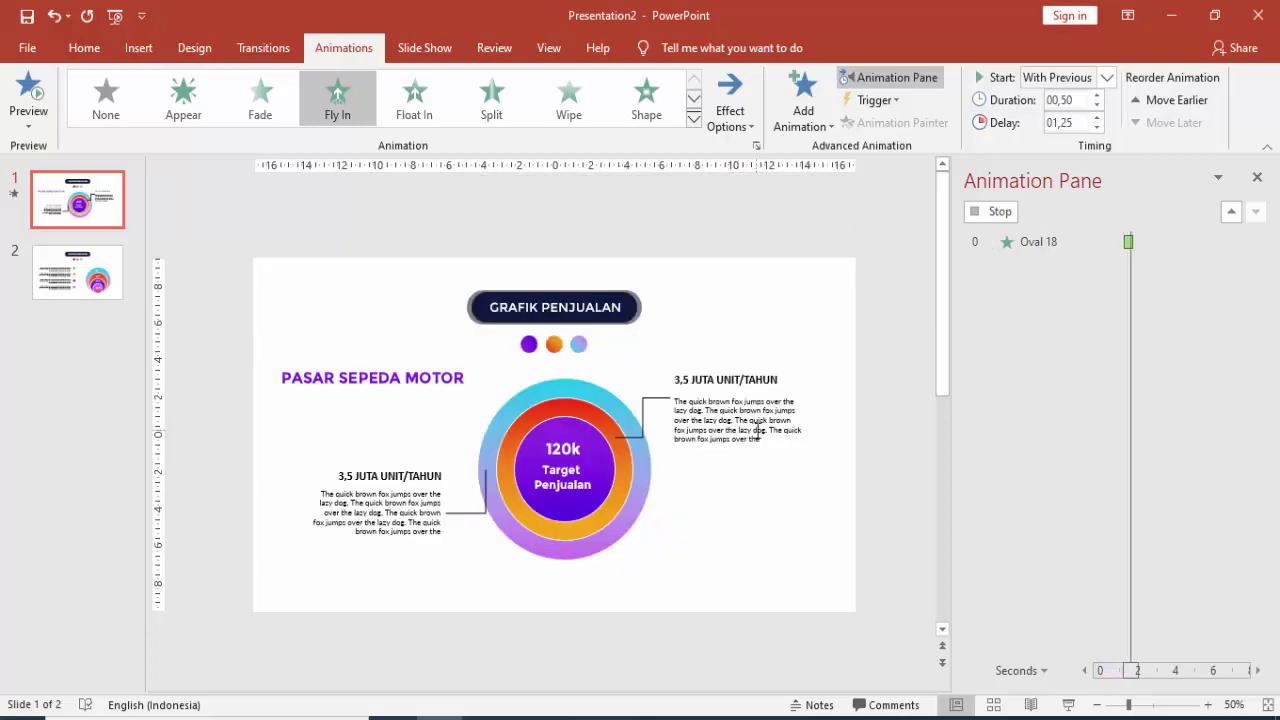
Step: Copy the circle's animation to the orange circle, flying in From Bottom
click(530, 344)
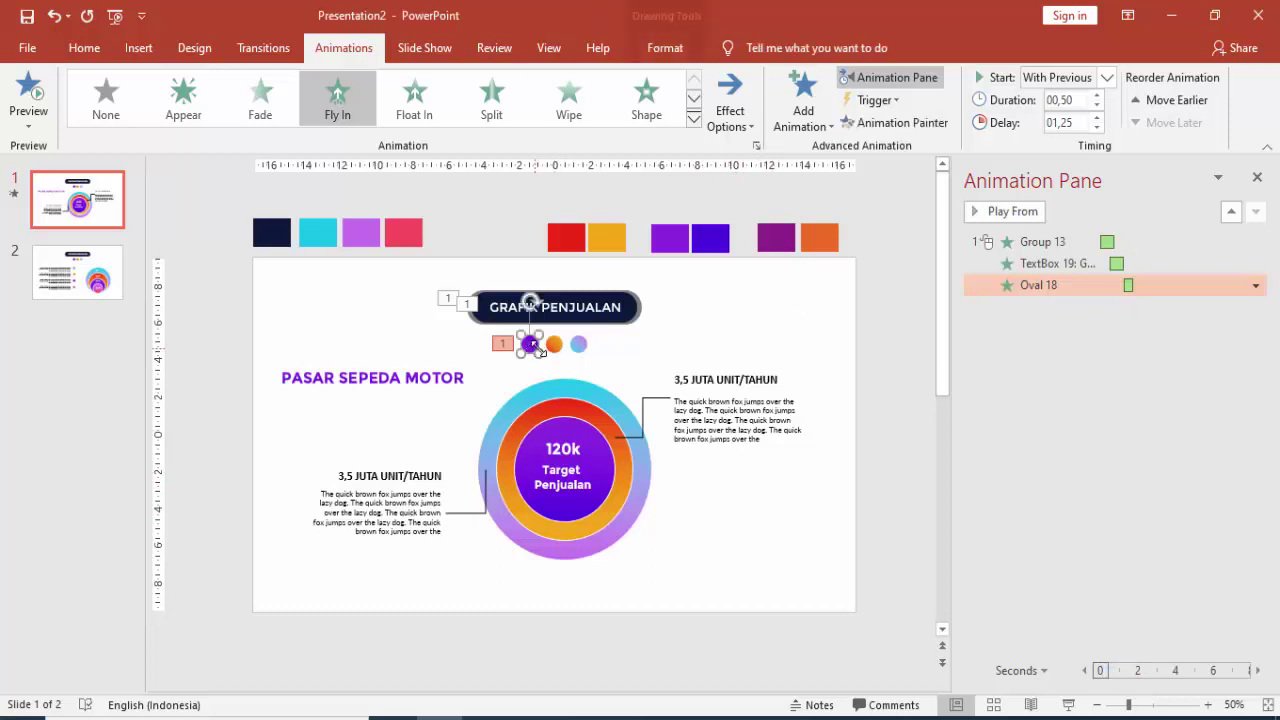
click(894, 122)
click(554, 345)
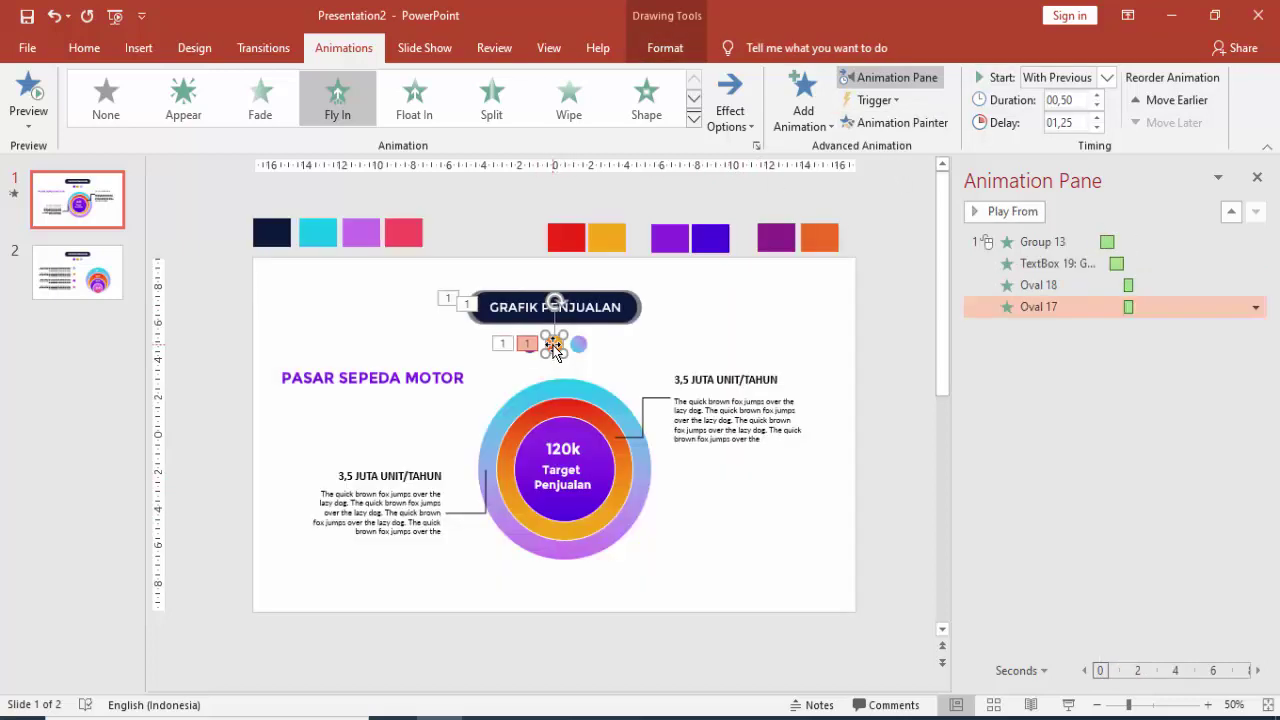
click(735, 100)
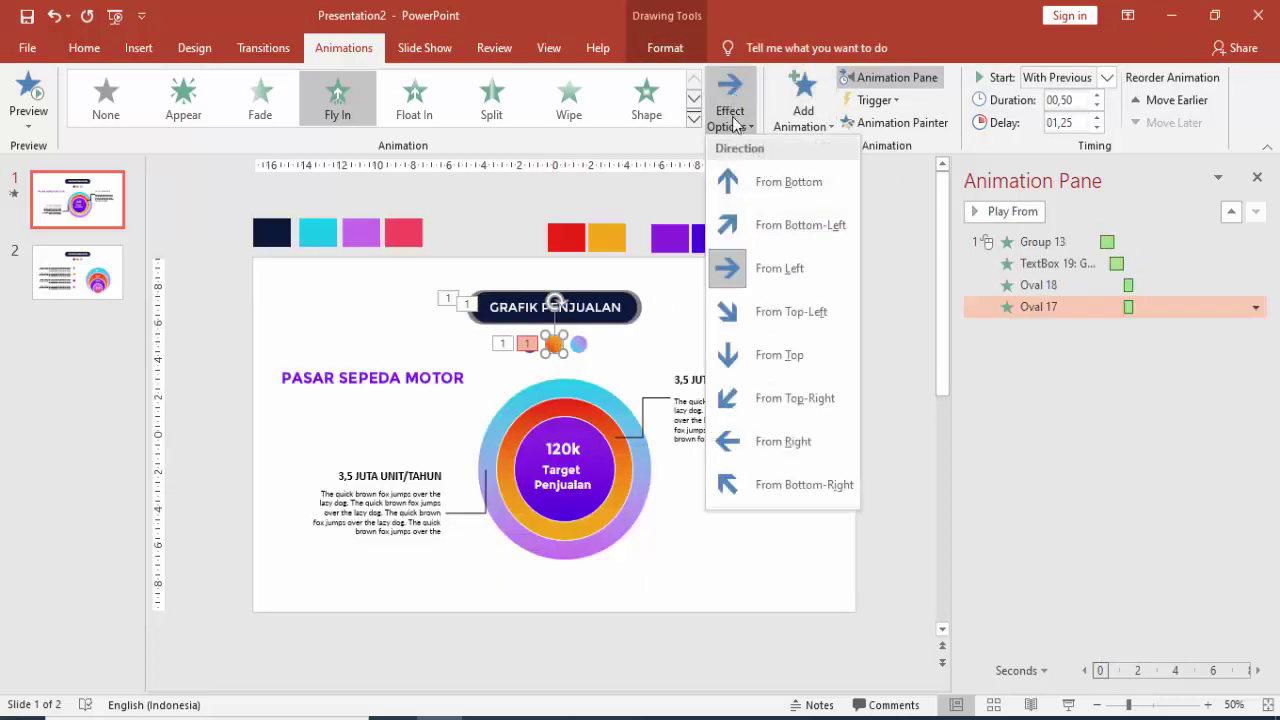
click(736, 185)
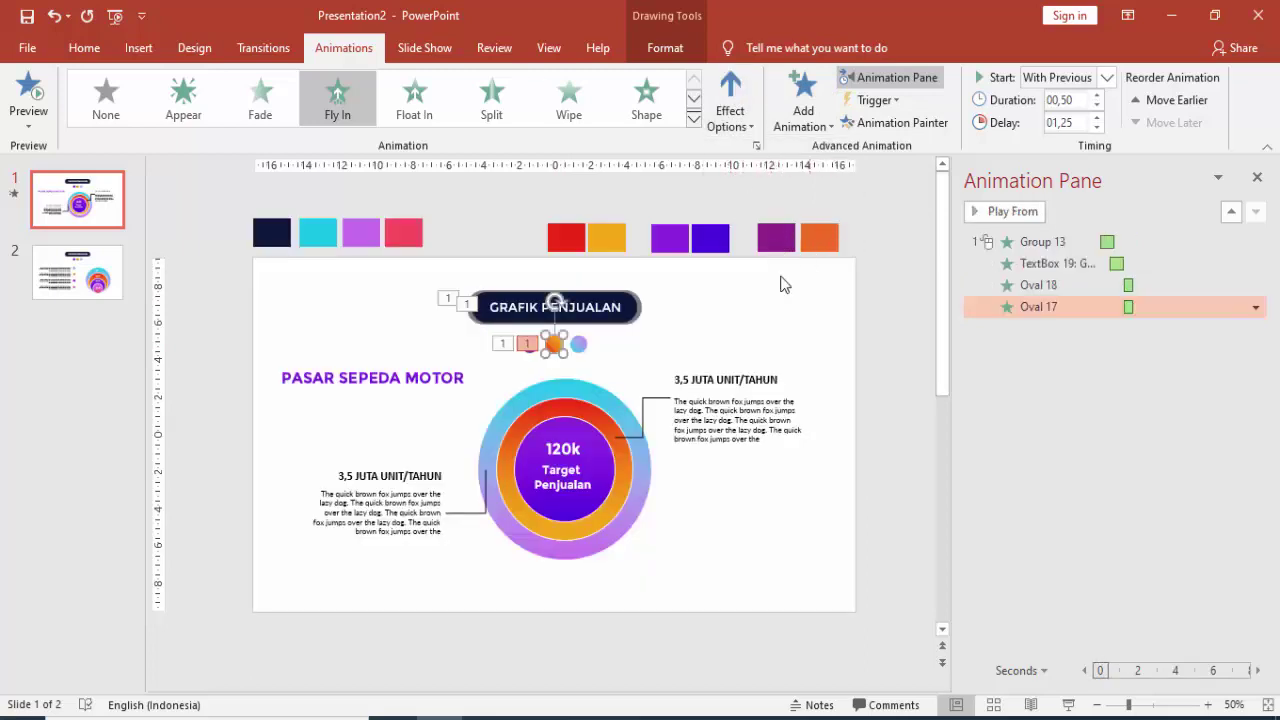
Step: Copy the fly-in onto the rightmost small dot, arriving From Right
click(860, 122)
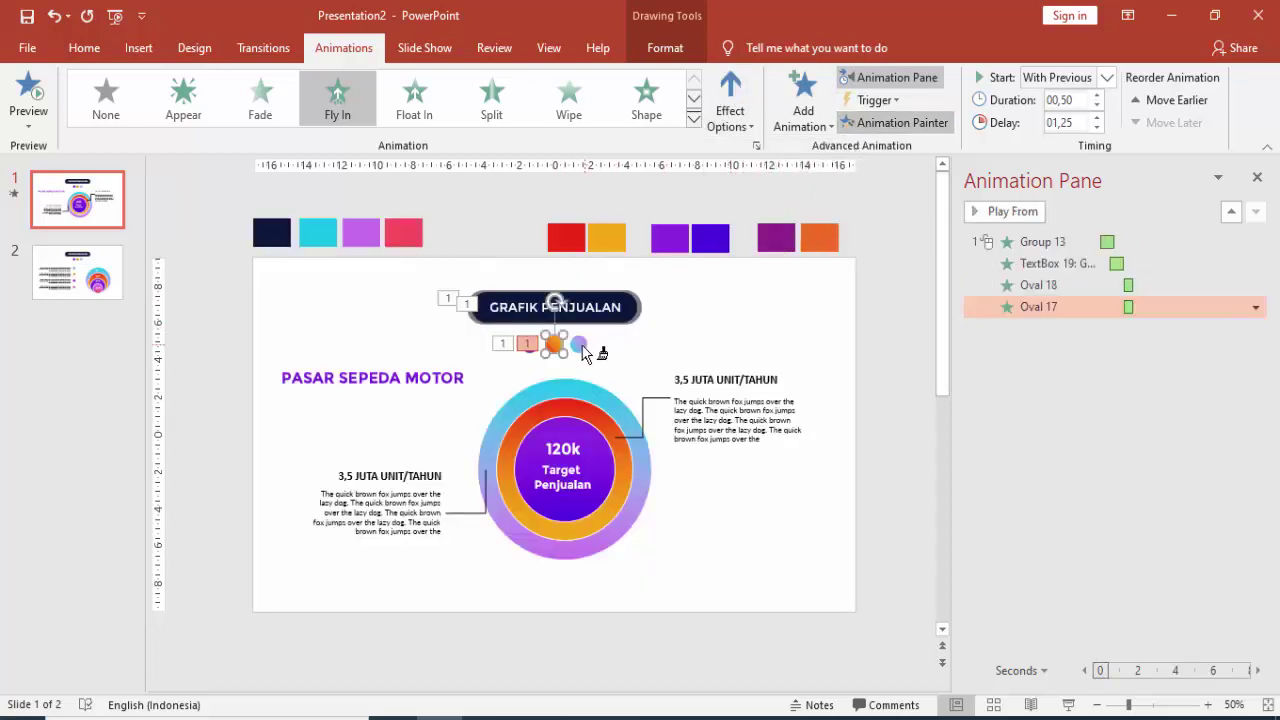
click(581, 346)
click(731, 112)
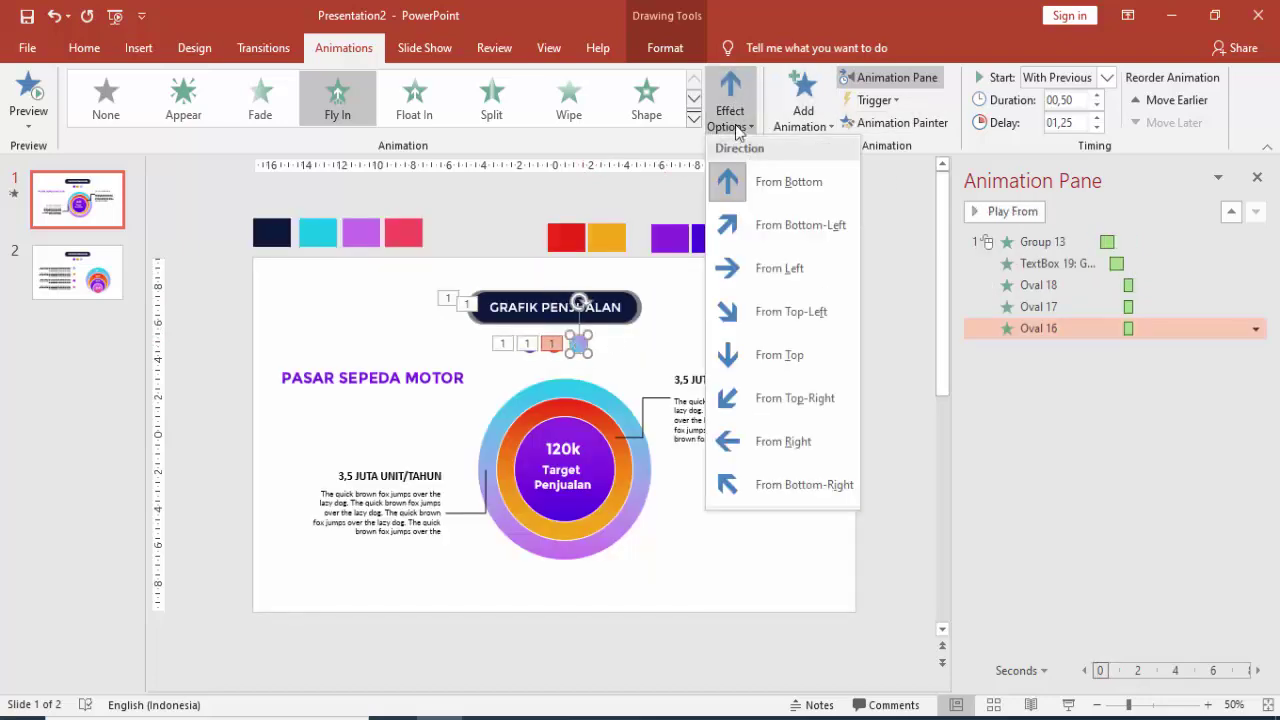
click(775, 442)
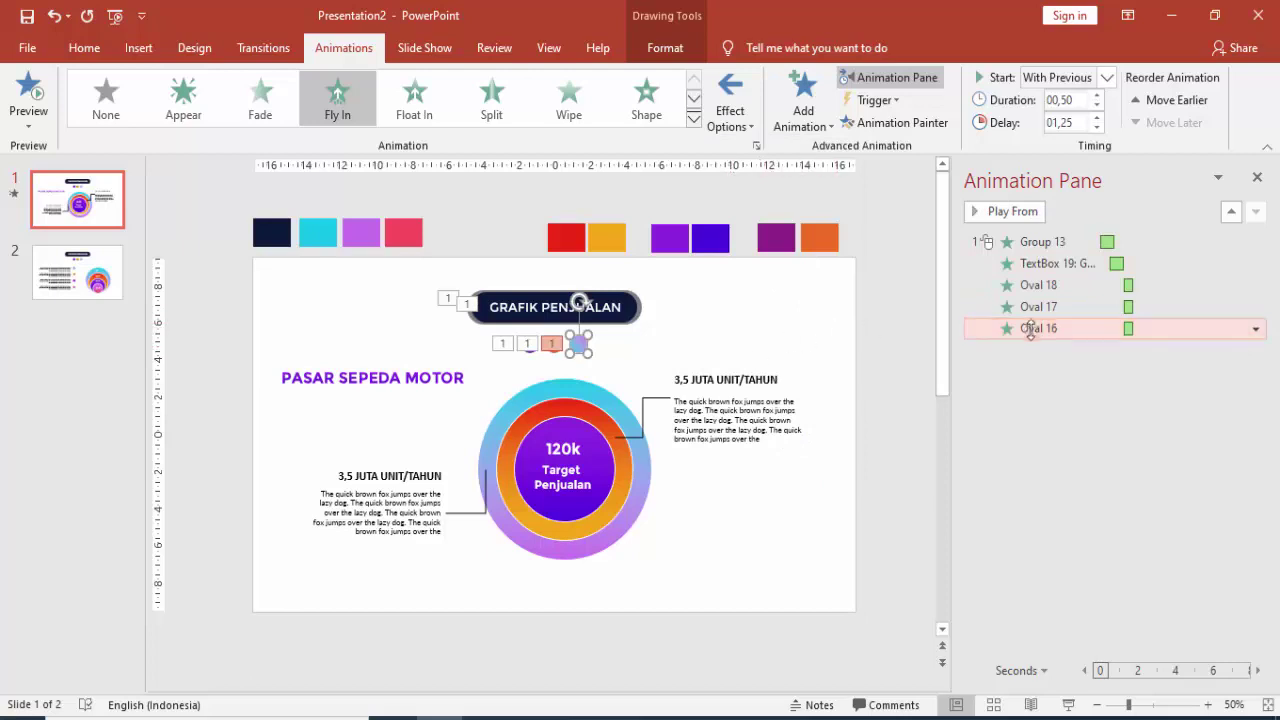
Step: Give PASAR SEPEDA MOTOR a Float Up entrance, 0.5 s long, starting With Previous
click(418, 380)
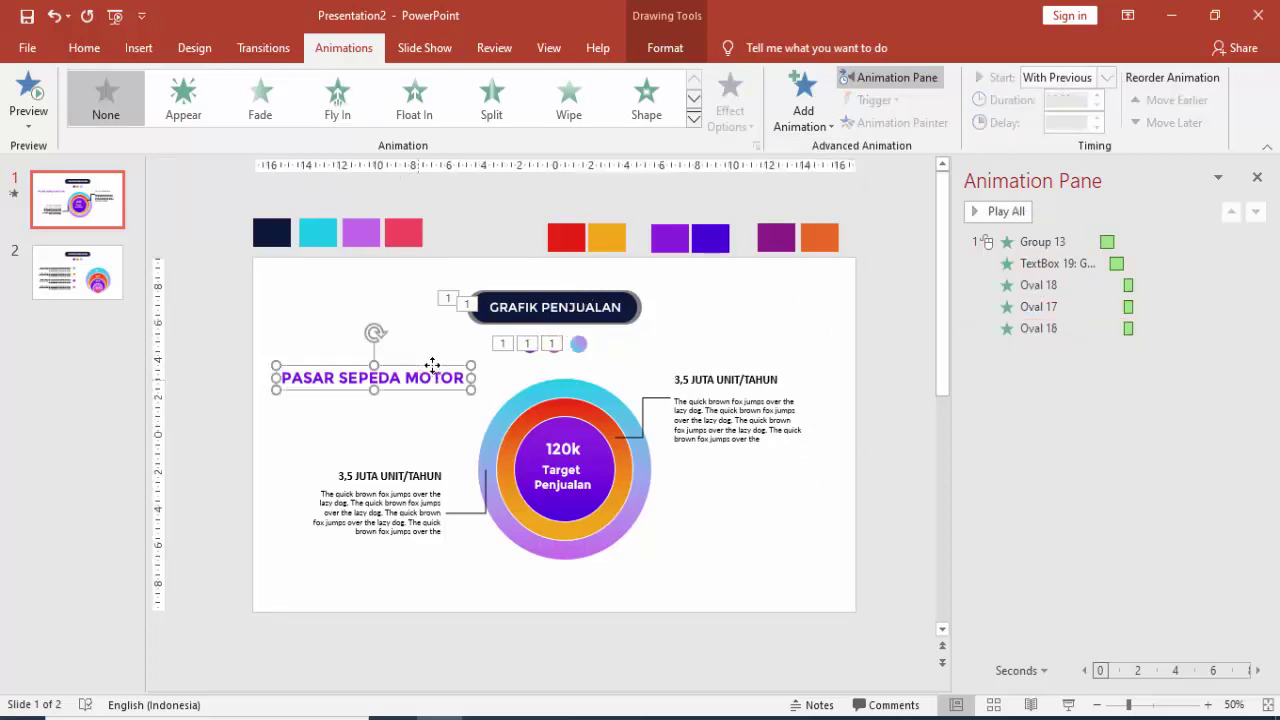
click(805, 106)
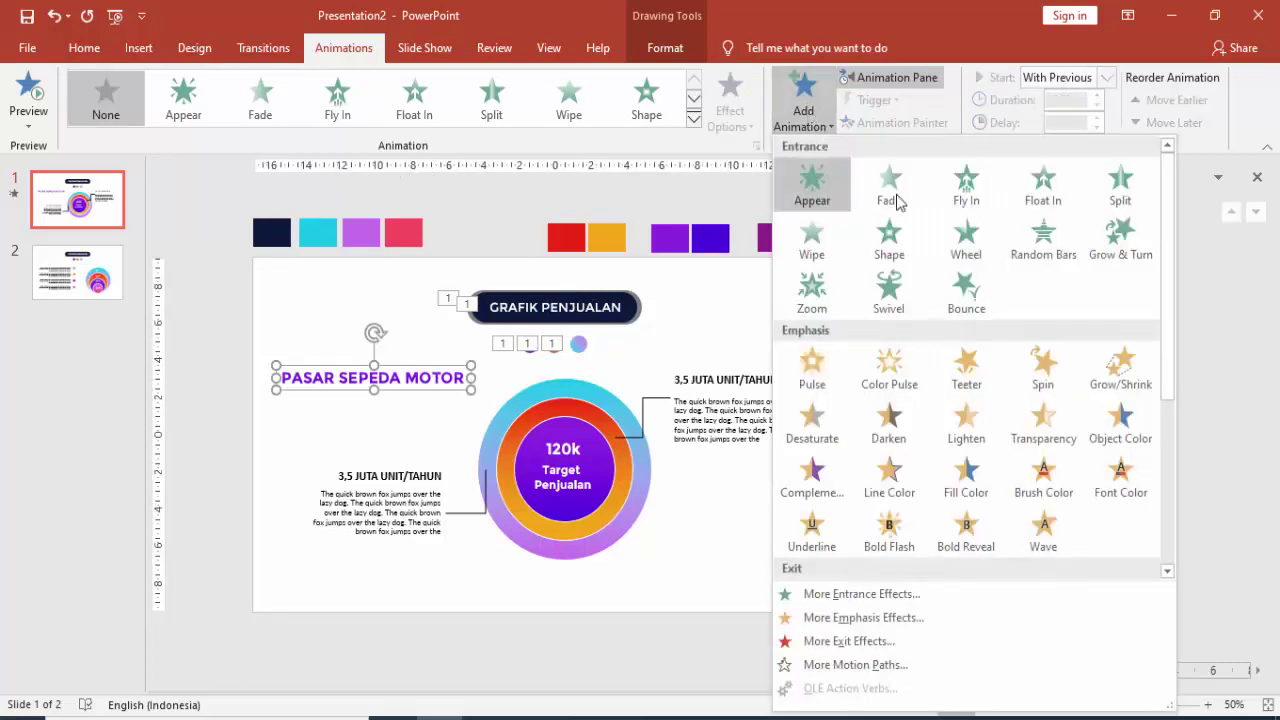
click(855, 594)
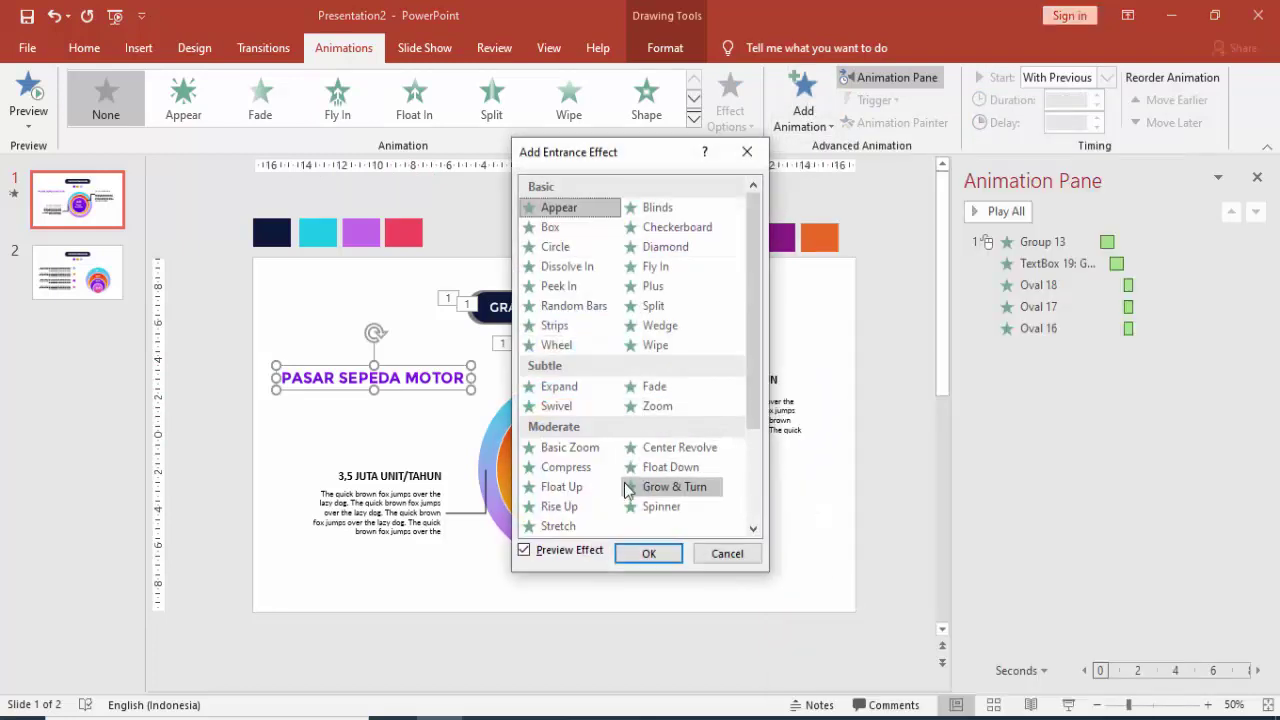
click(562, 487)
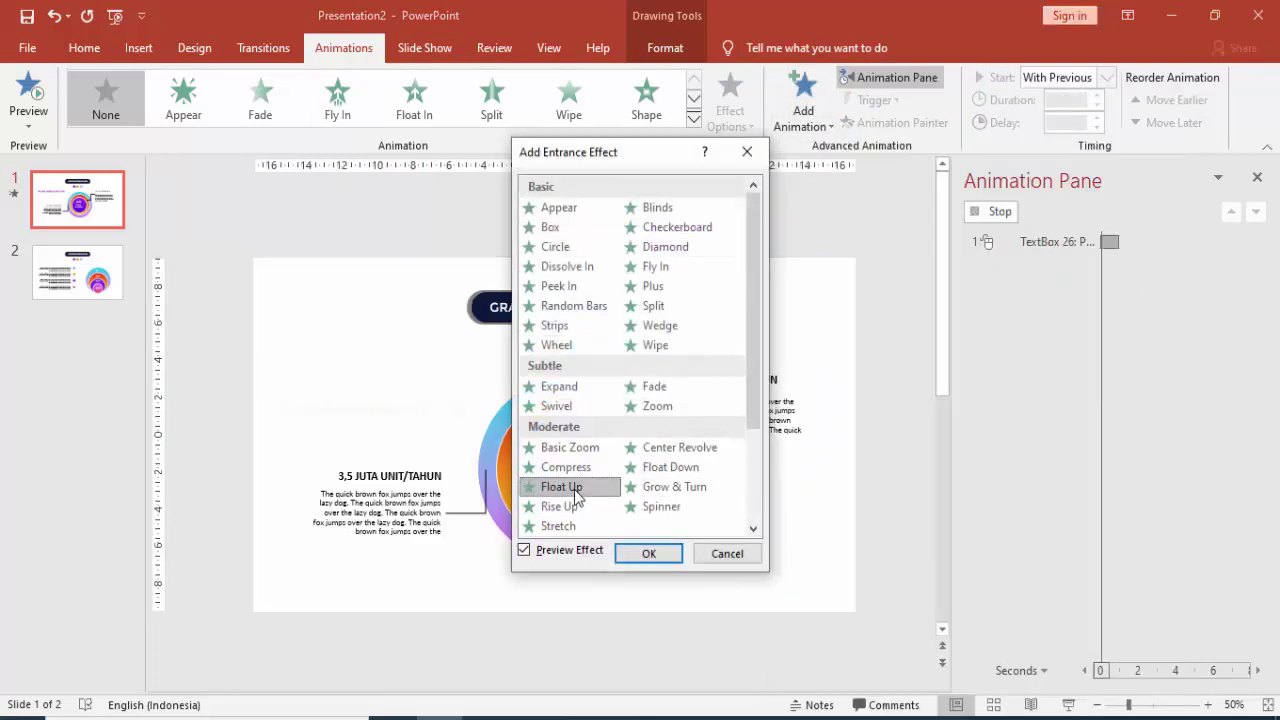
click(649, 553)
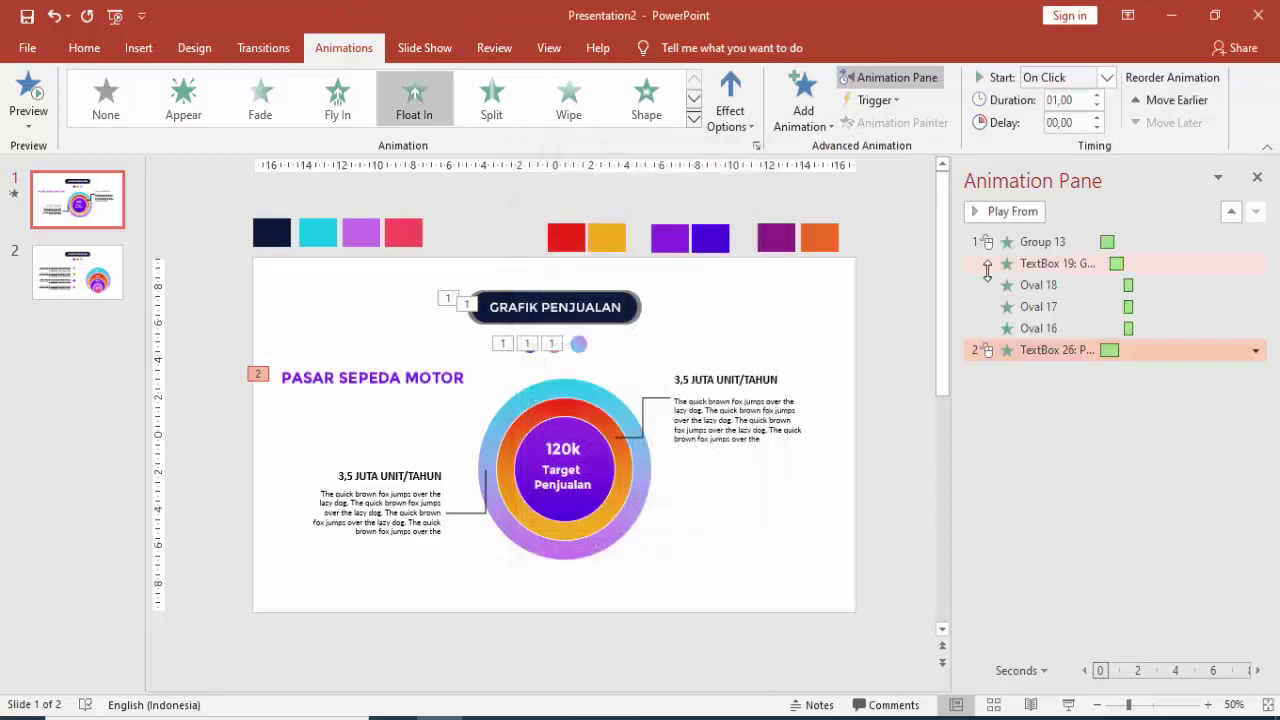
click(1097, 106)
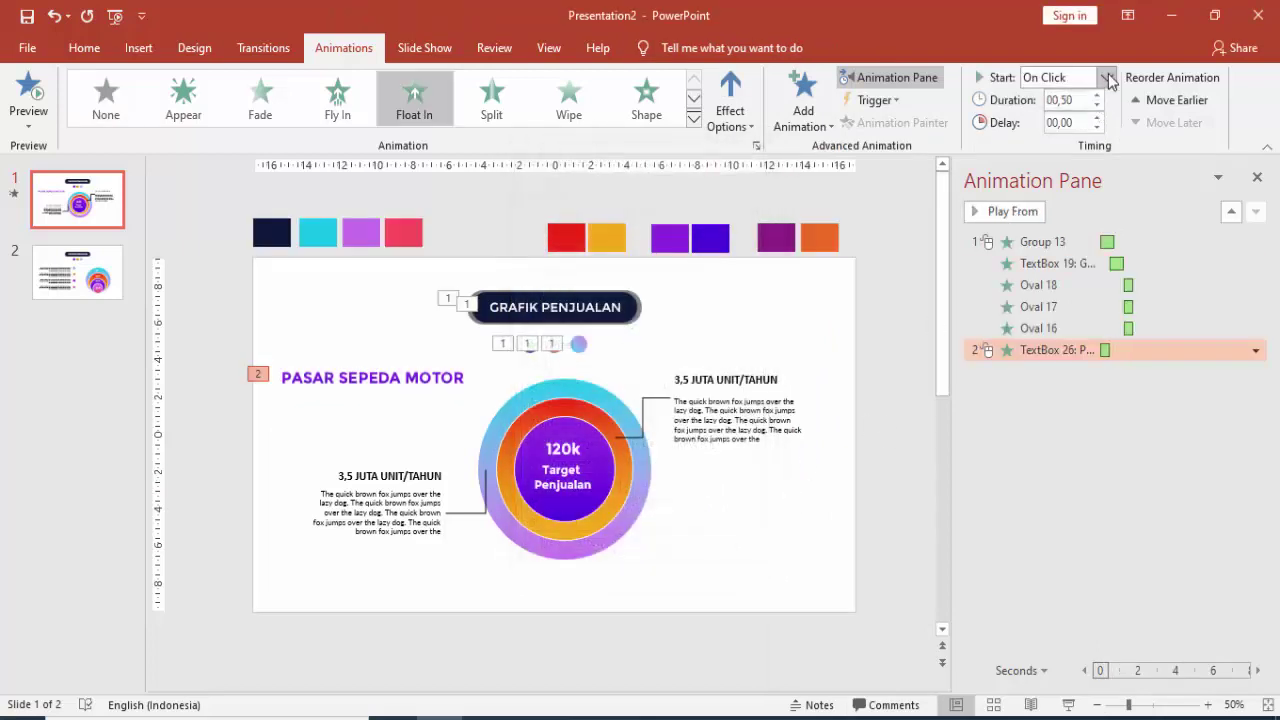
click(1106, 77)
click(1085, 117)
text(01,75)
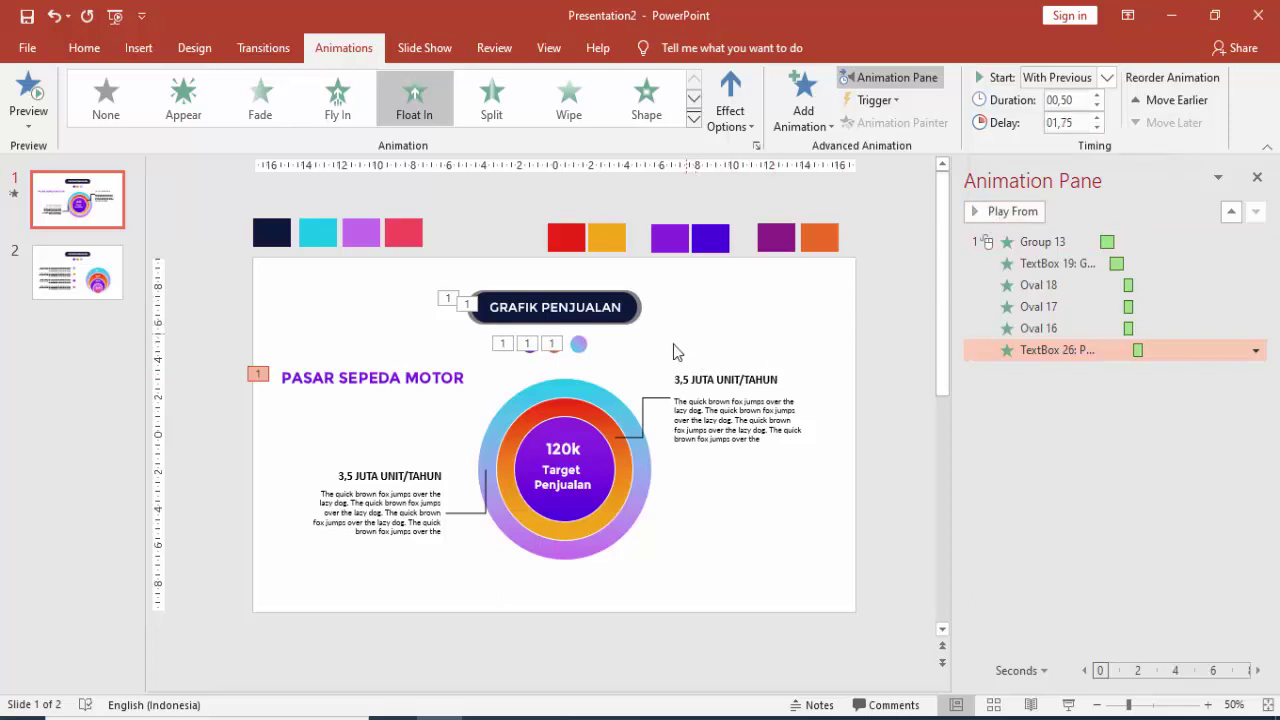
Step: Give the outer ring a Basic Zoom In entrance, With Previous, after a 2.25 s delay
click(617, 403)
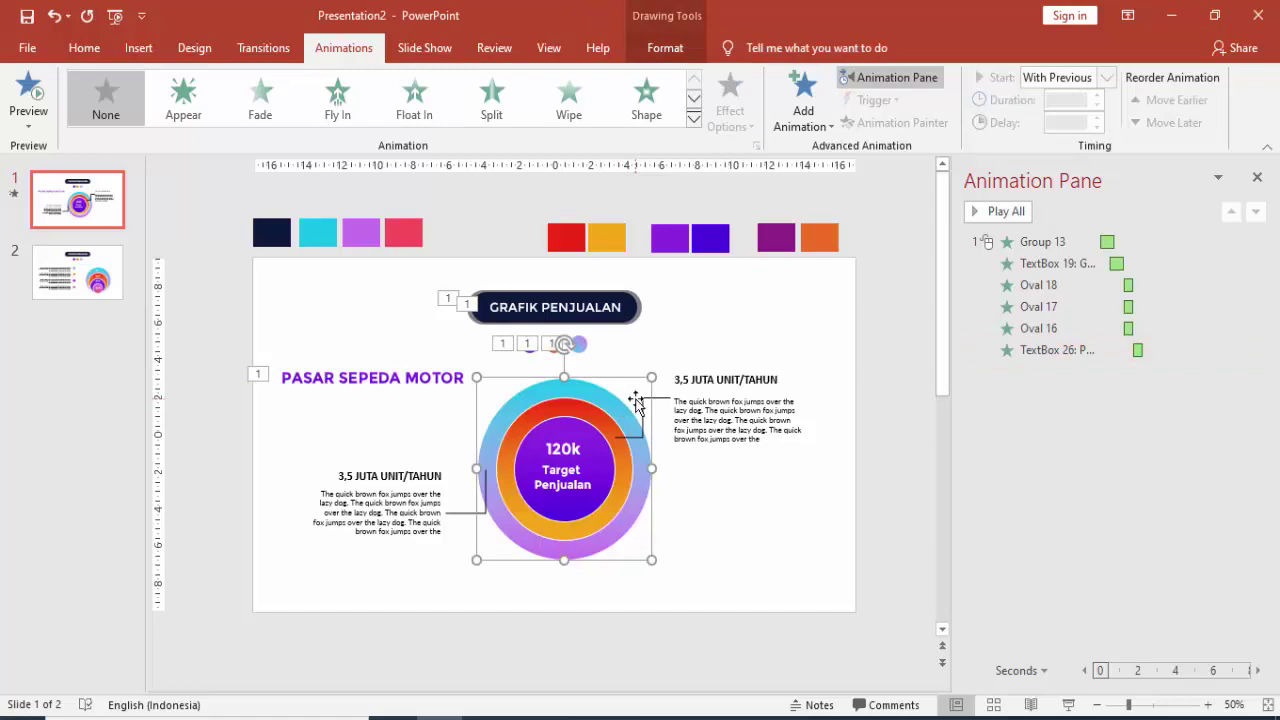
click(803, 105)
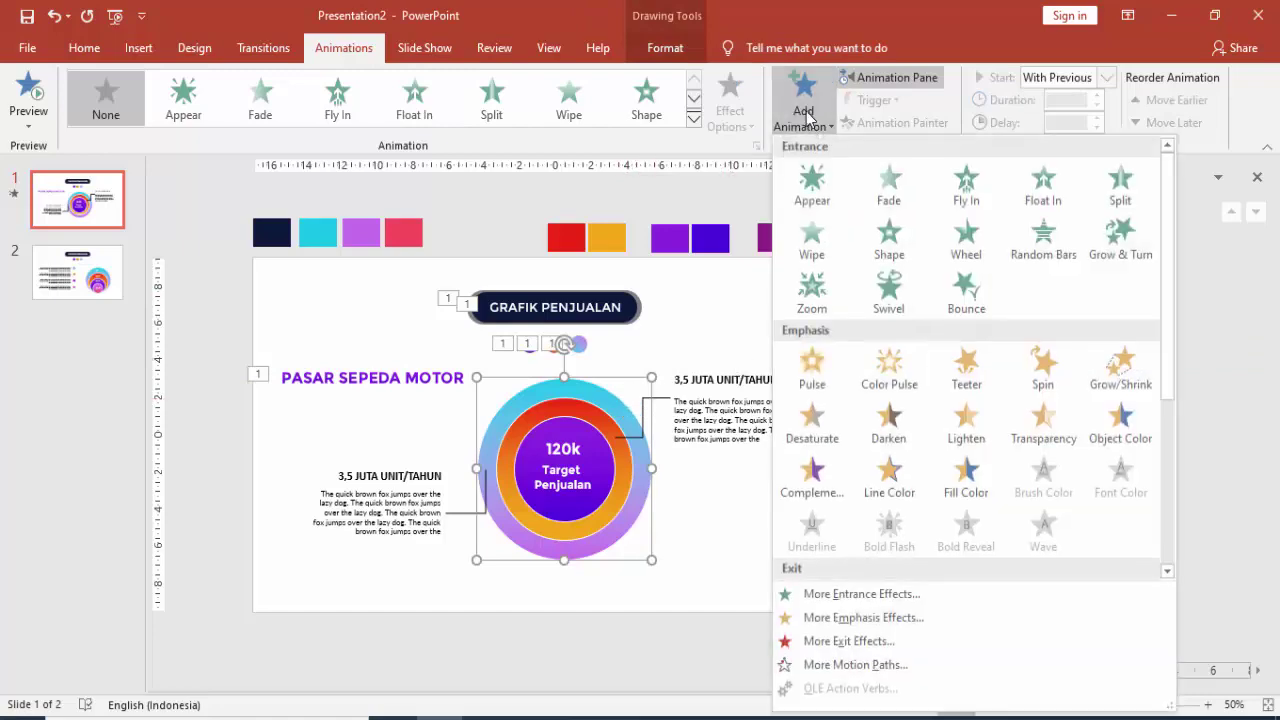
click(855, 593)
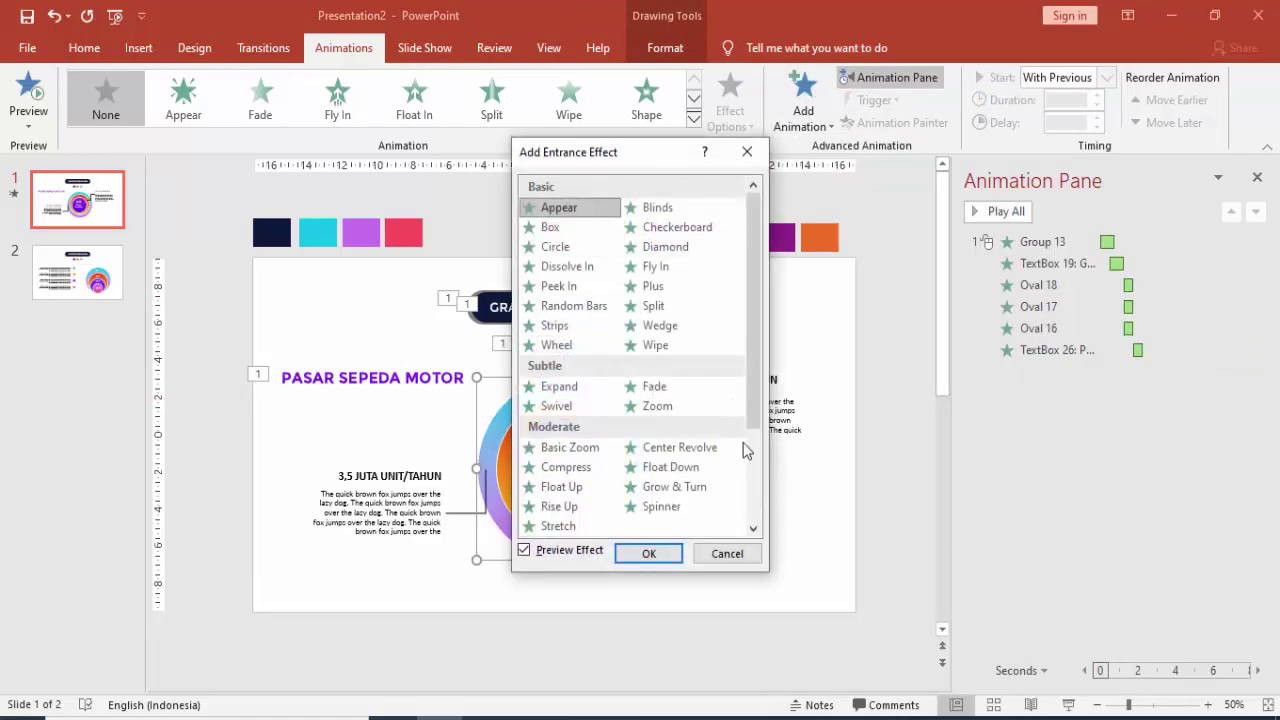
click(594, 447)
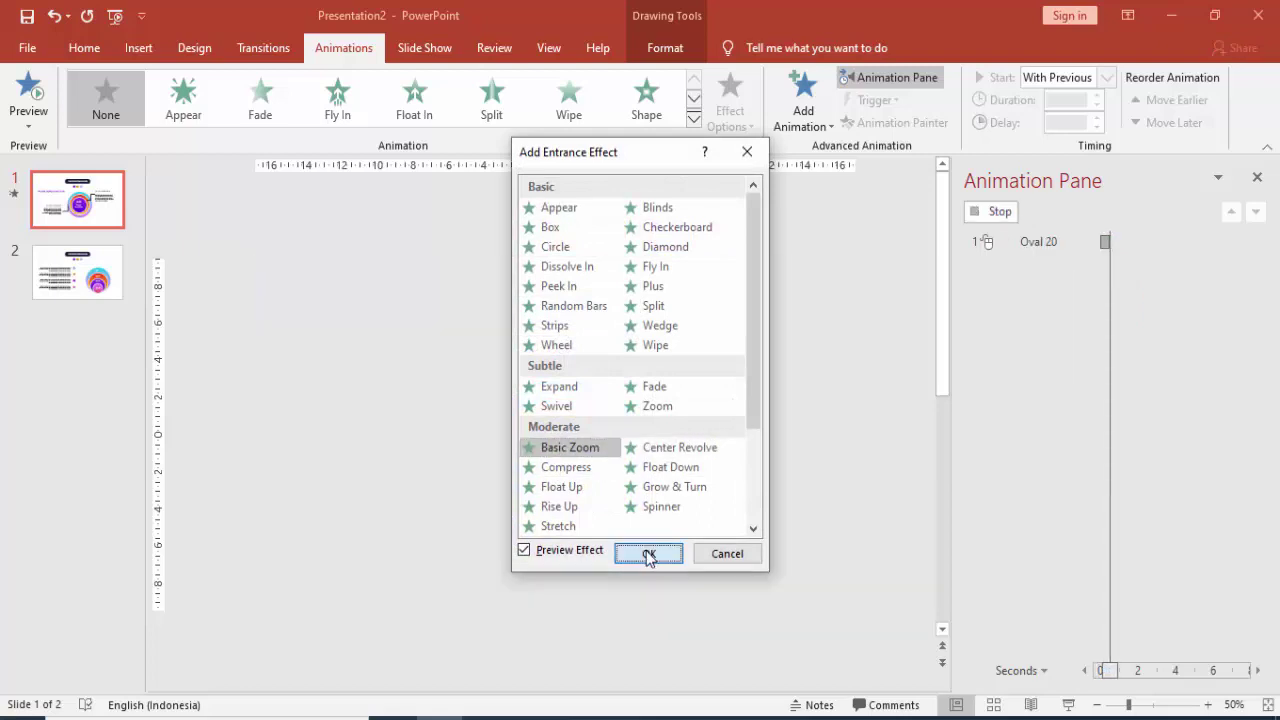
click(648, 552)
click(730, 105)
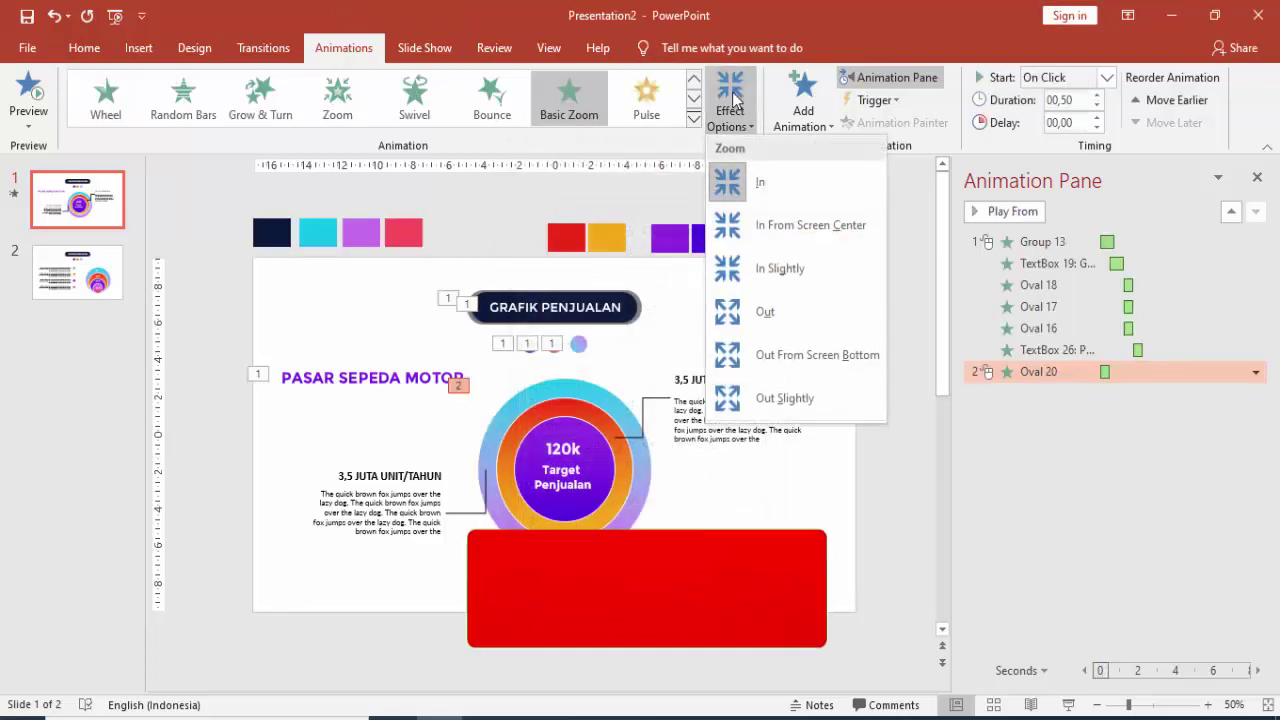
click(731, 183)
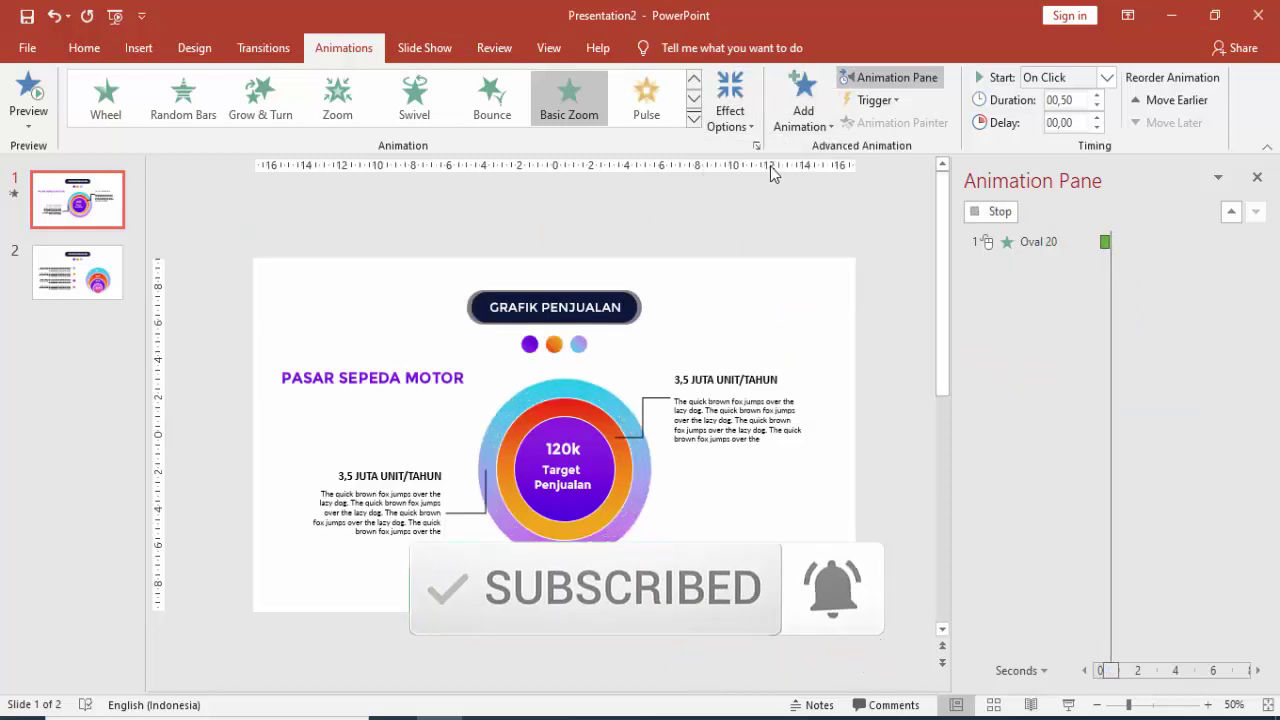
click(1097, 88)
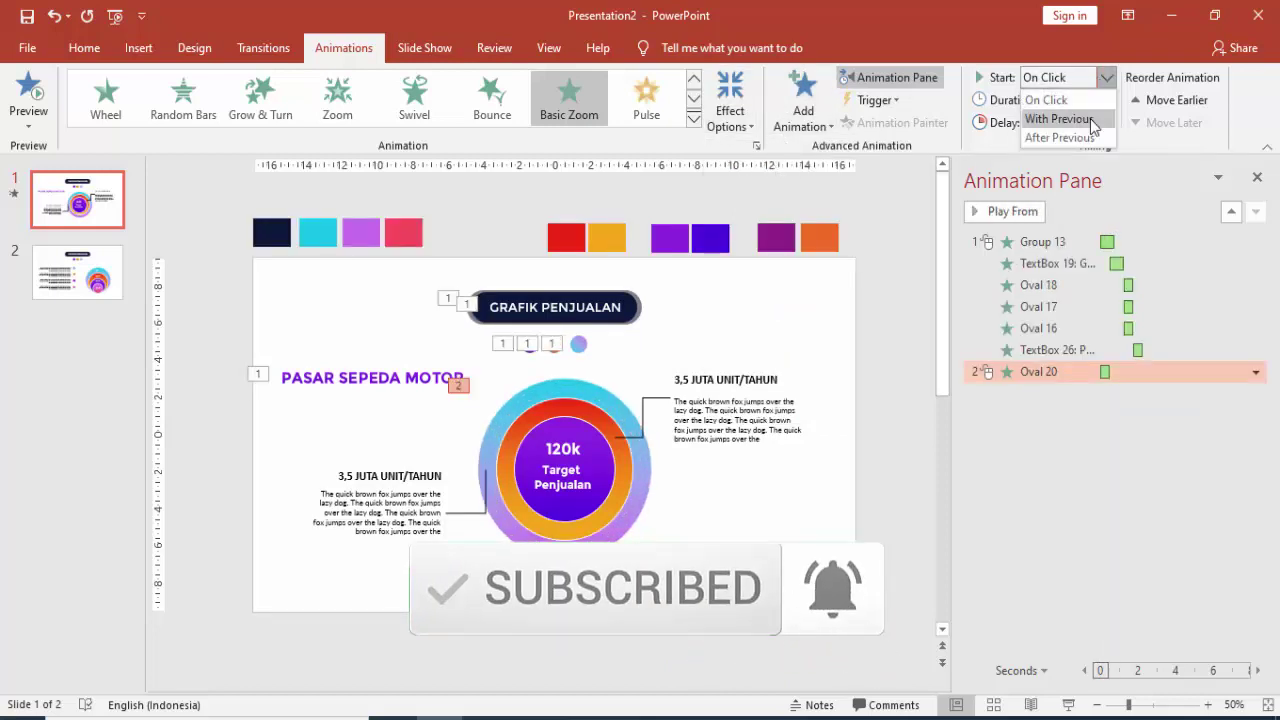
click(1094, 118)
click(1097, 118)
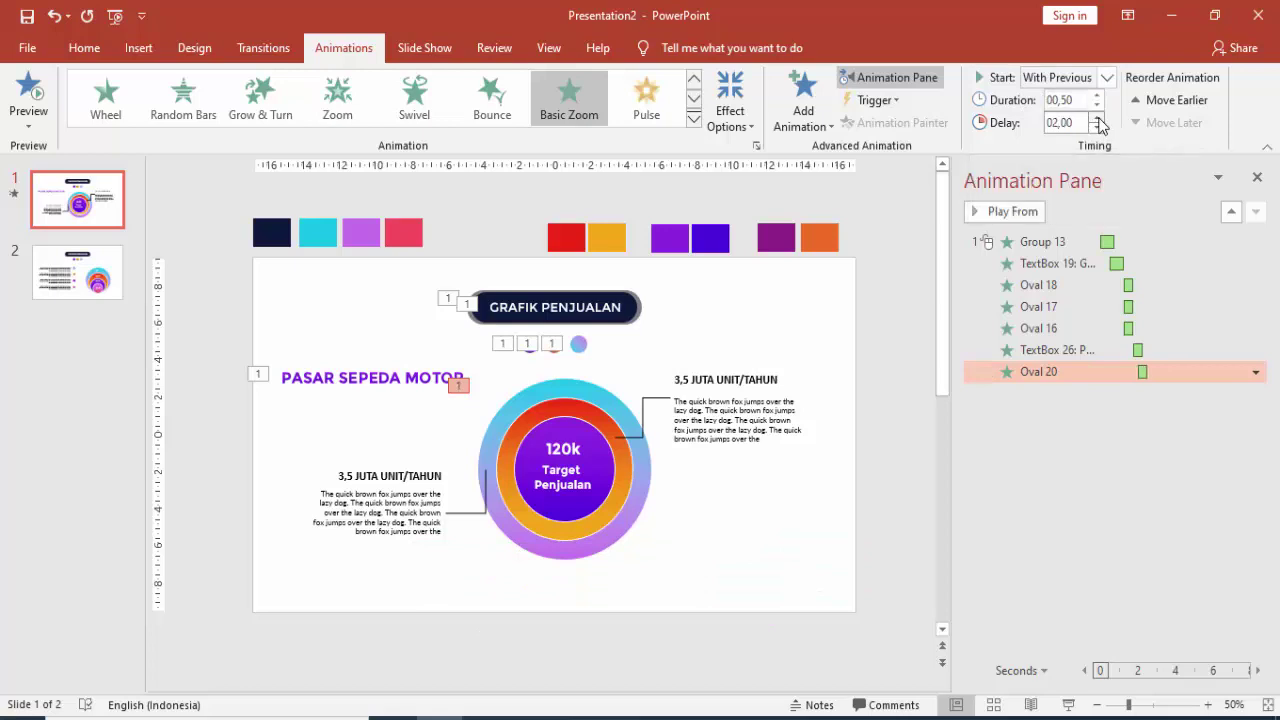
Step: Copy the zoom to the inner oval (2.75 s delay) and the inner ring group
click(613, 401)
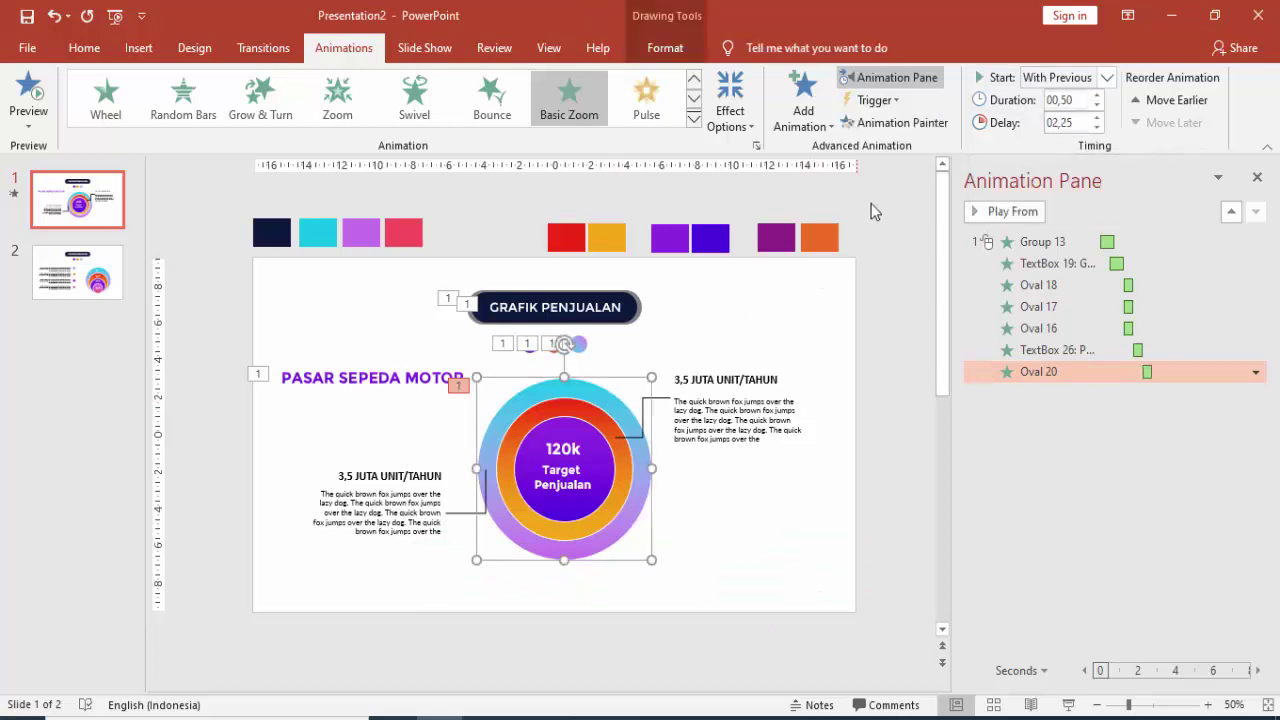
click(608, 430)
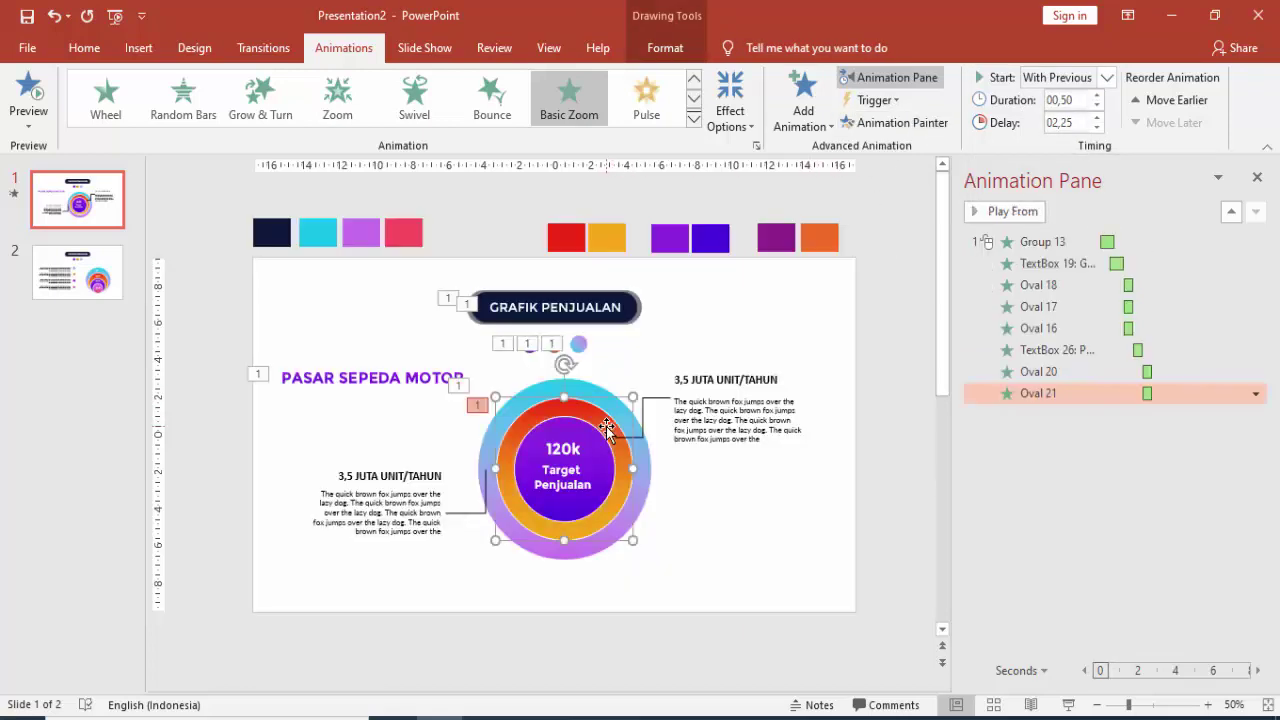
click(1097, 117)
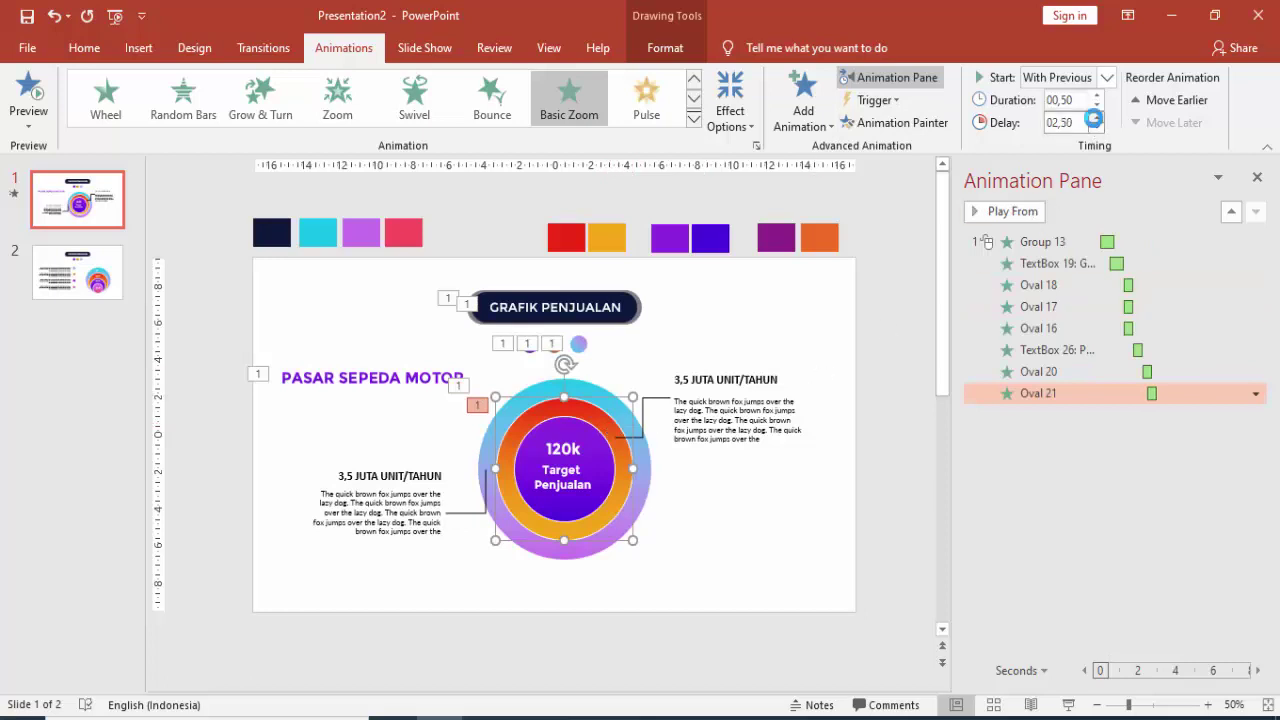
click(1097, 117)
click(893, 122)
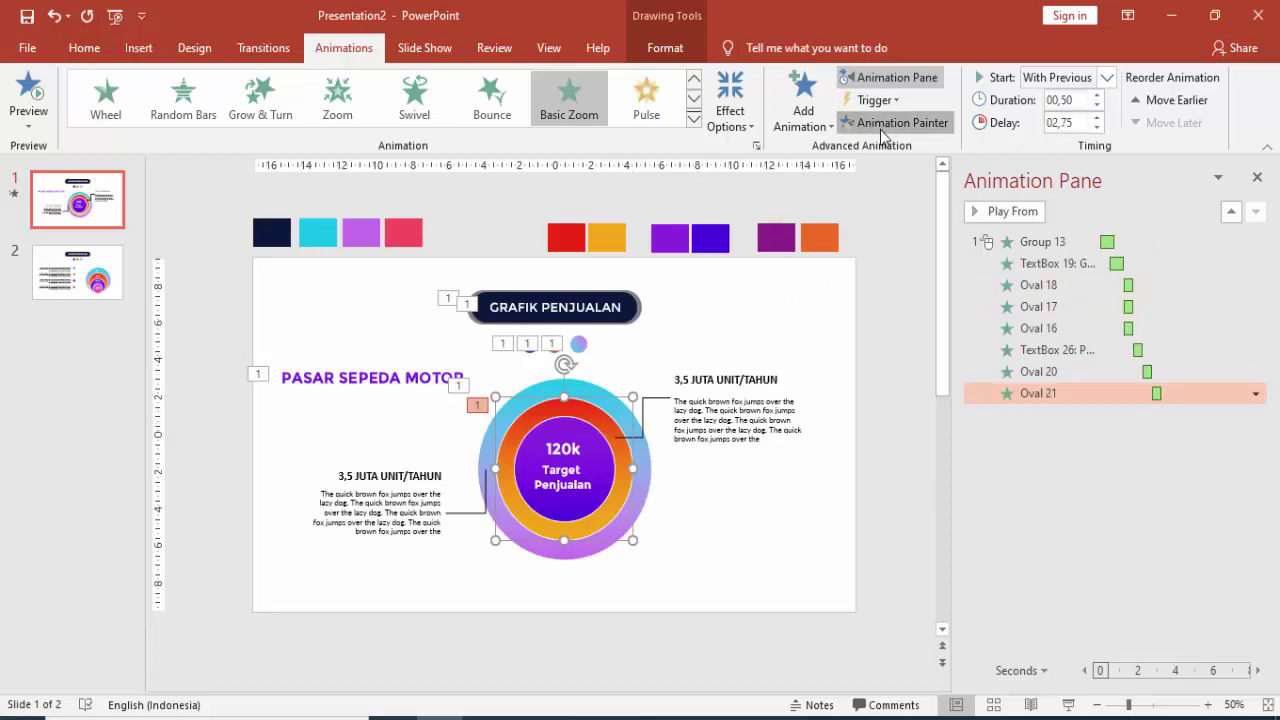
click(603, 452)
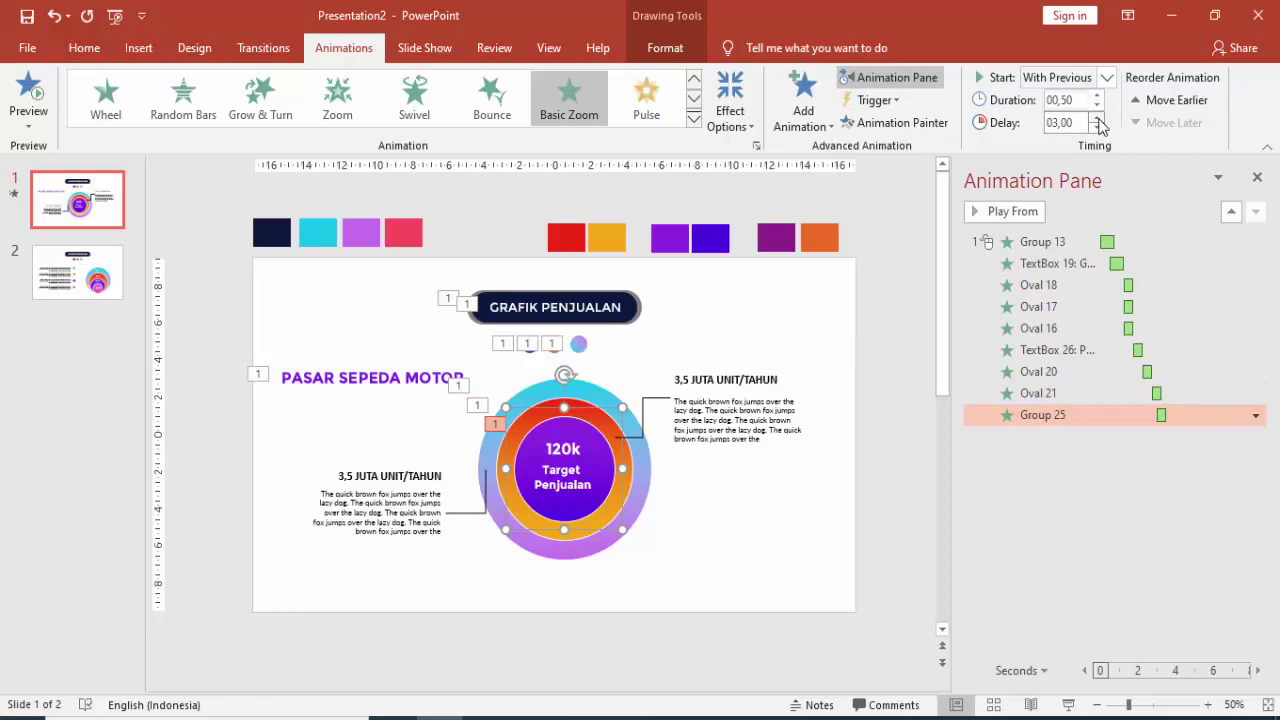
click(753, 340)
Step: Give the left 3,5 JUTA UNIT/TAHUN heading an Expand entrance and preview it
click(405, 476)
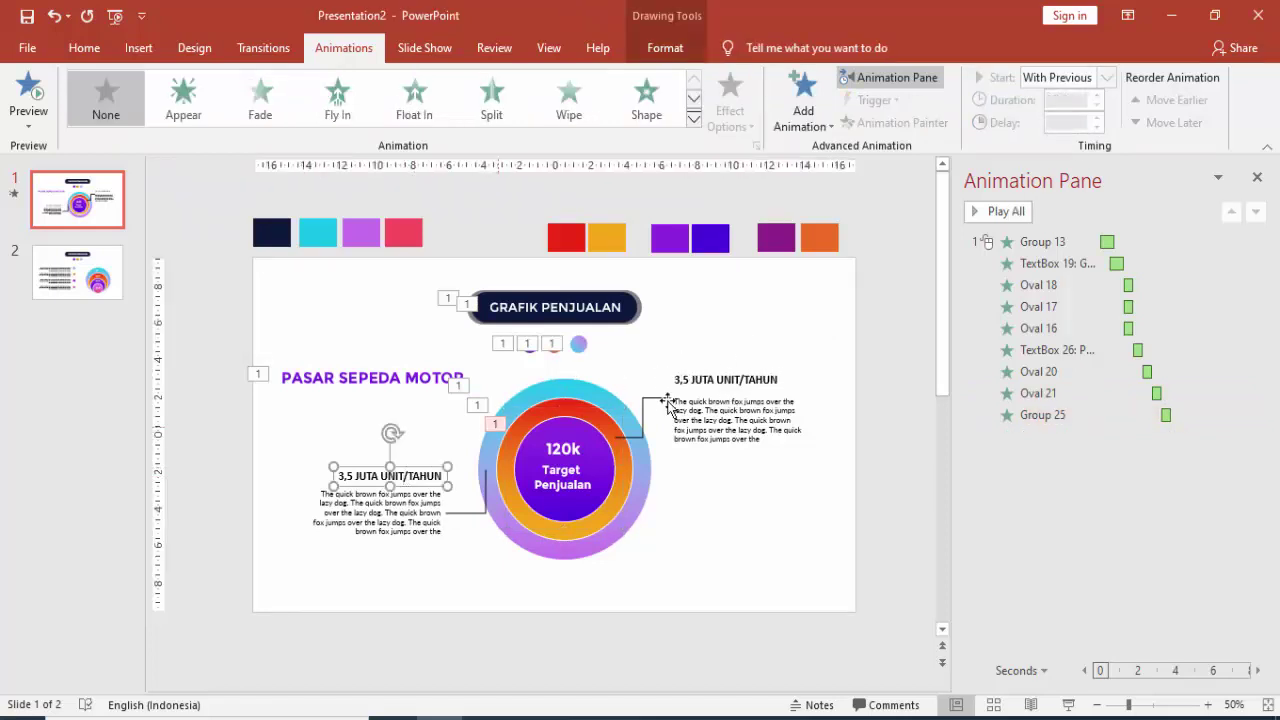
click(803, 110)
click(861, 594)
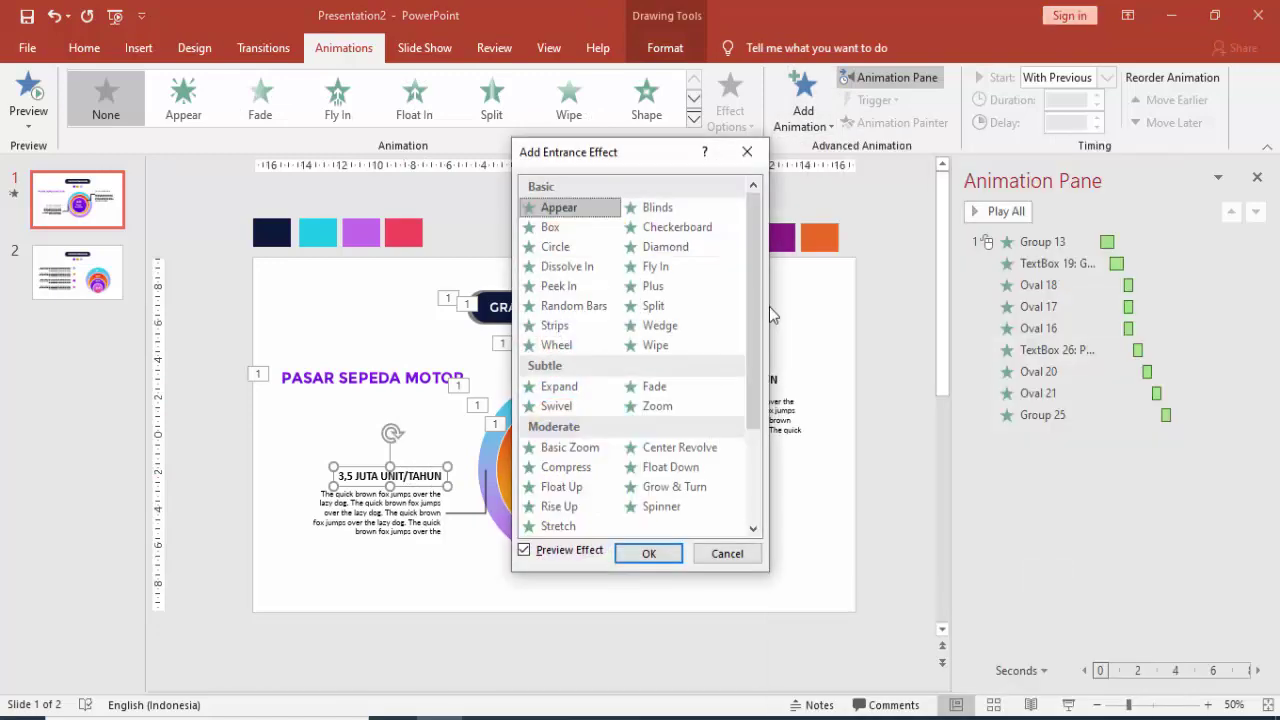
scroll(749, 317, down, 1)
scroll(749, 319, down, 1)
click(560, 308)
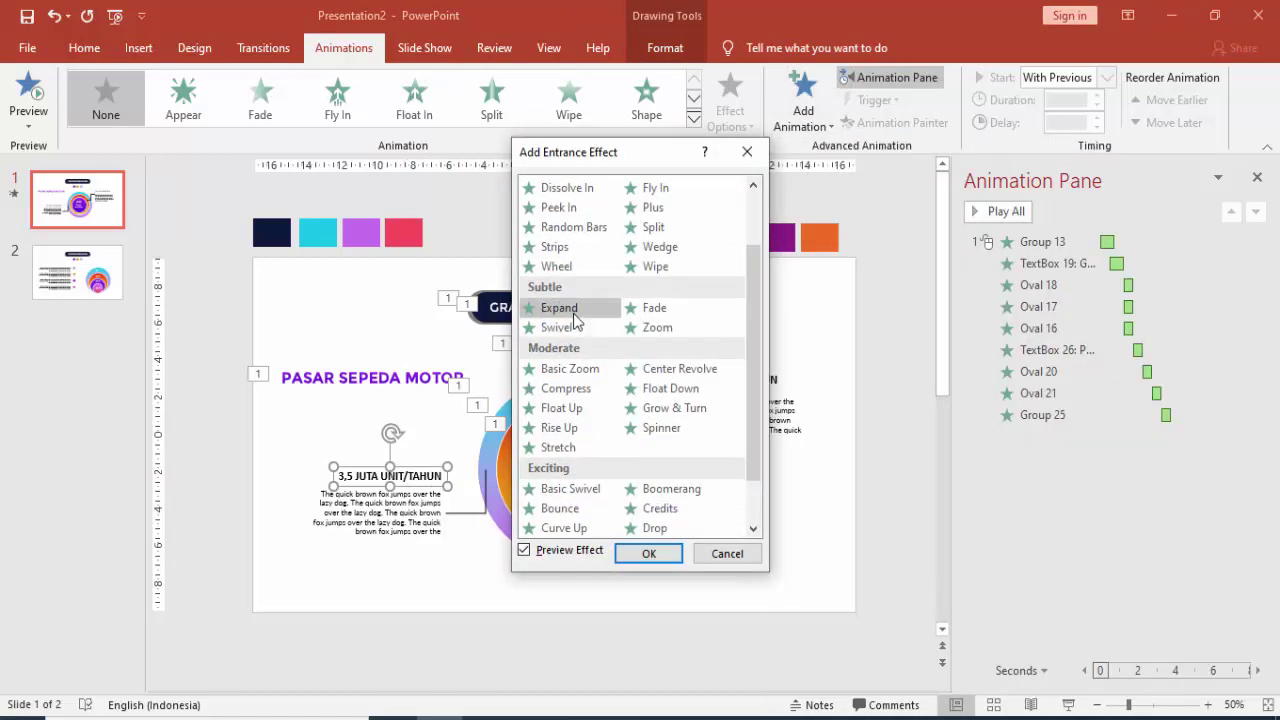
click(650, 552)
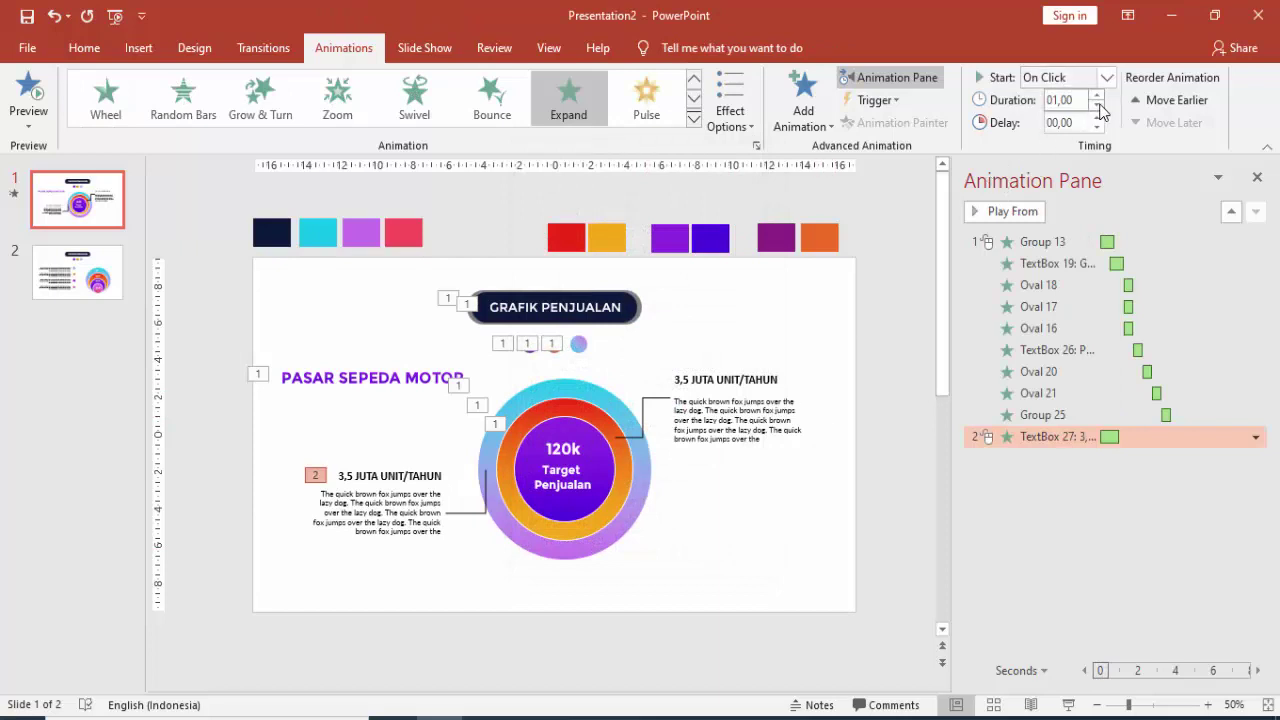
click(1000, 211)
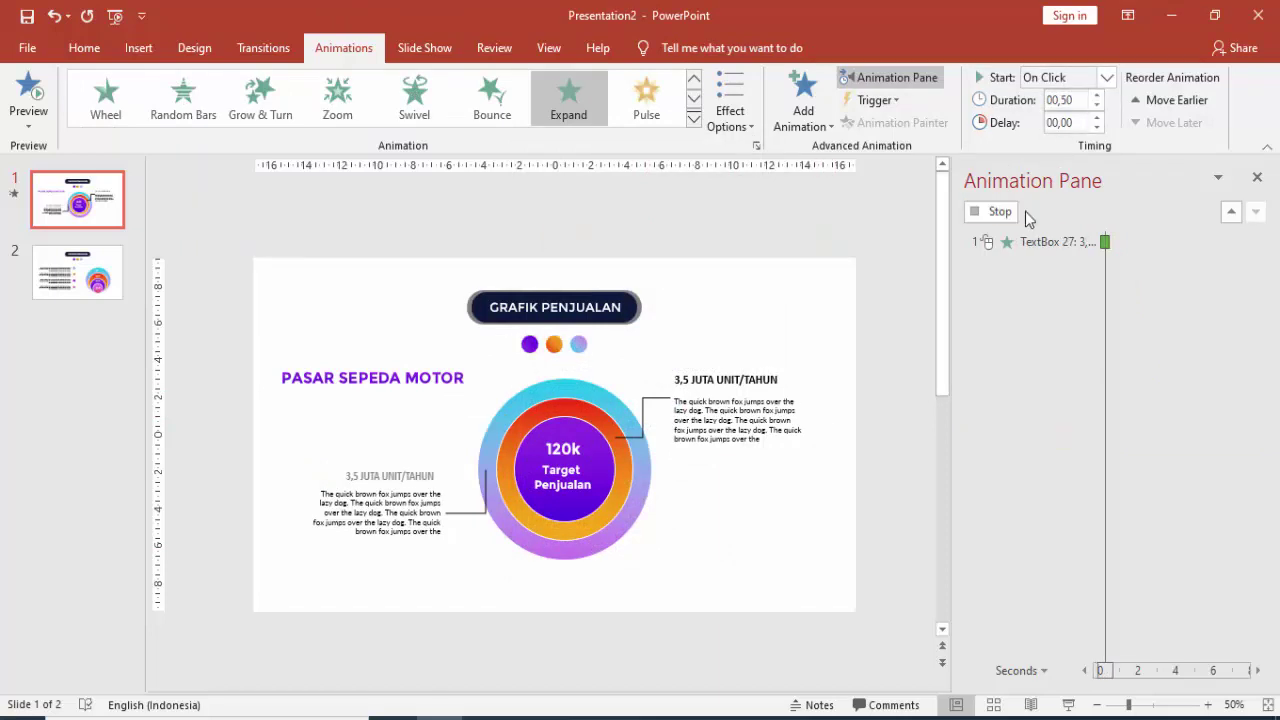
Step: Start the heading With Previous after a 3.75 s delay
click(1104, 79)
click(1092, 117)
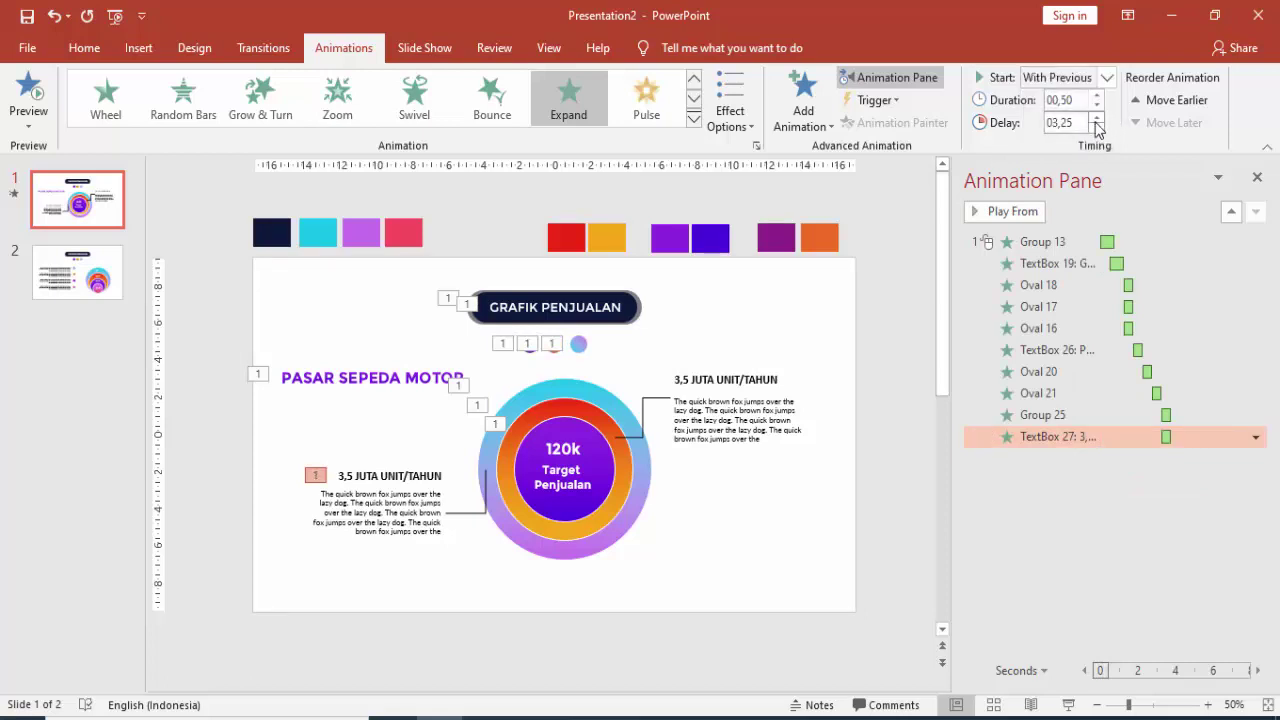
click(1097, 119)
click(1097, 119)
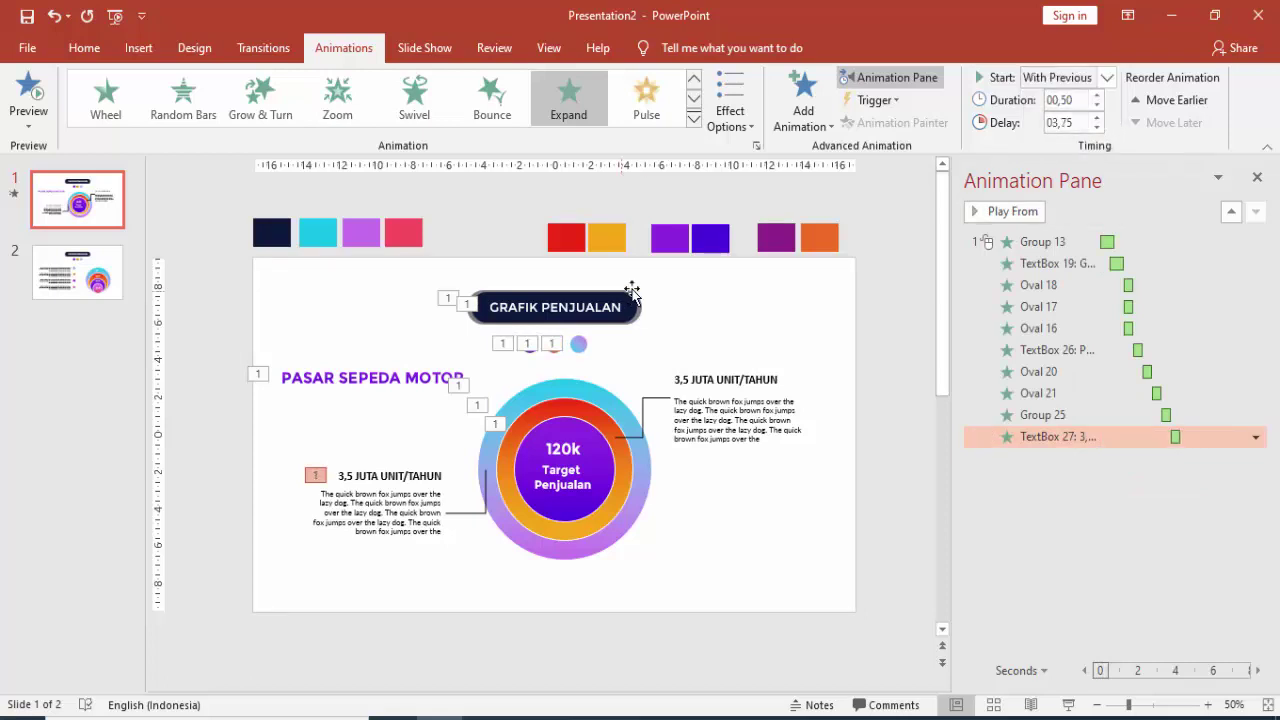
click(432, 497)
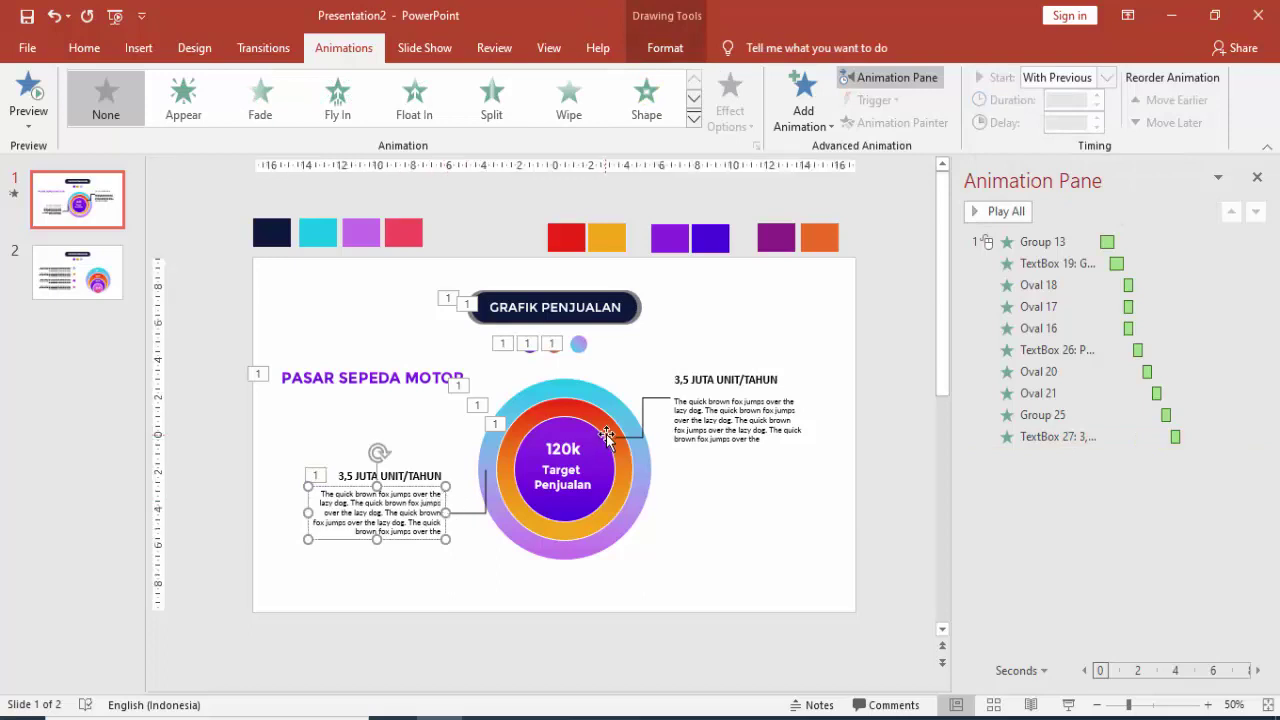
Step: Give the left body text a Split entrance starting With Previous
click(803, 105)
click(848, 599)
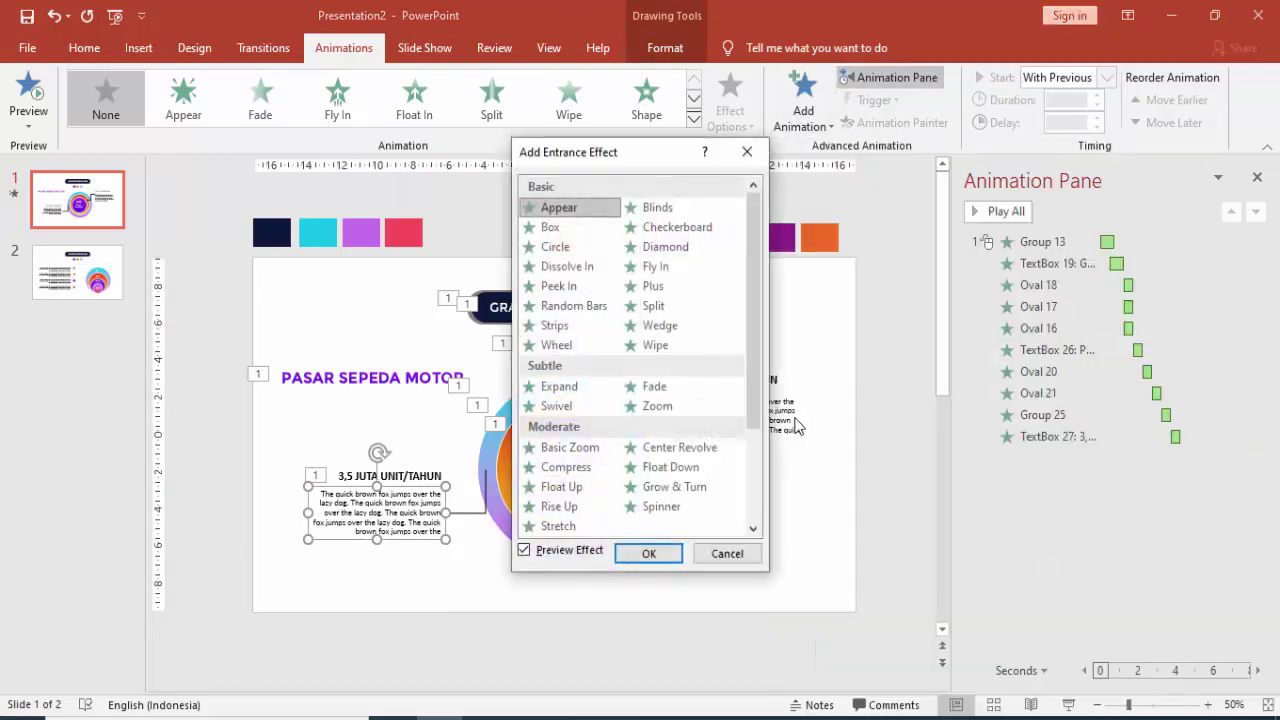
click(576, 345)
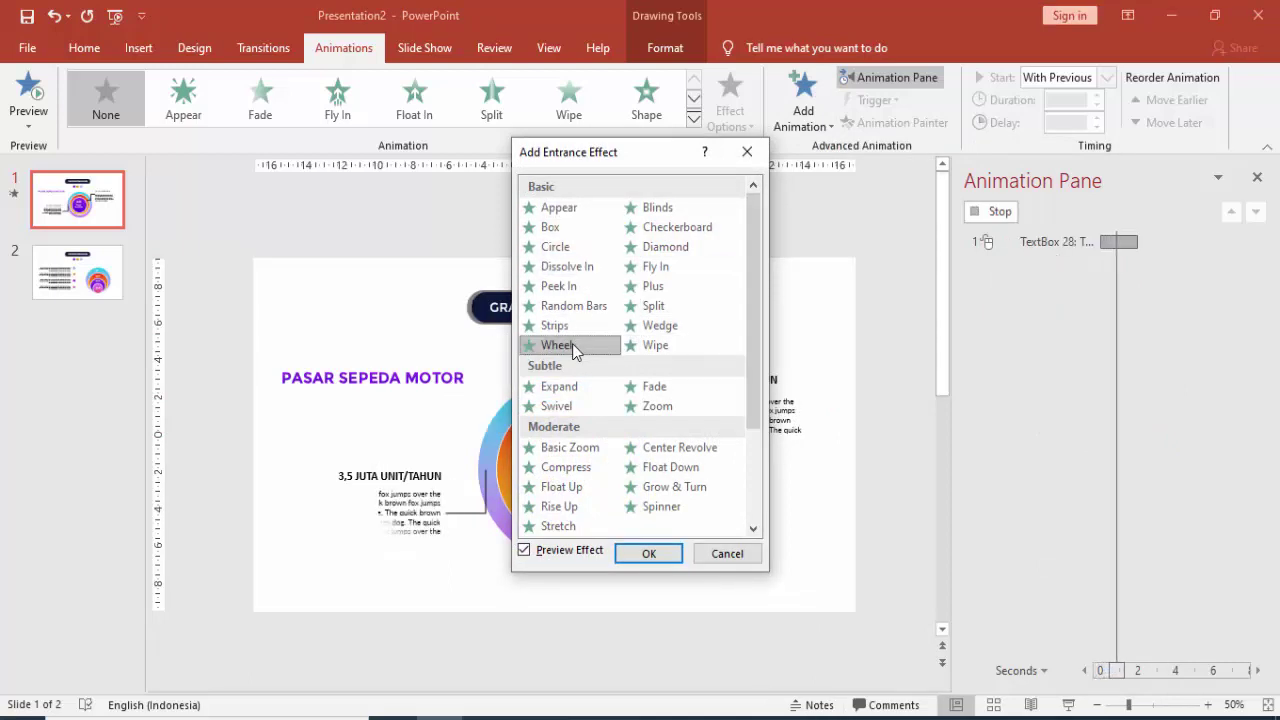
click(656, 311)
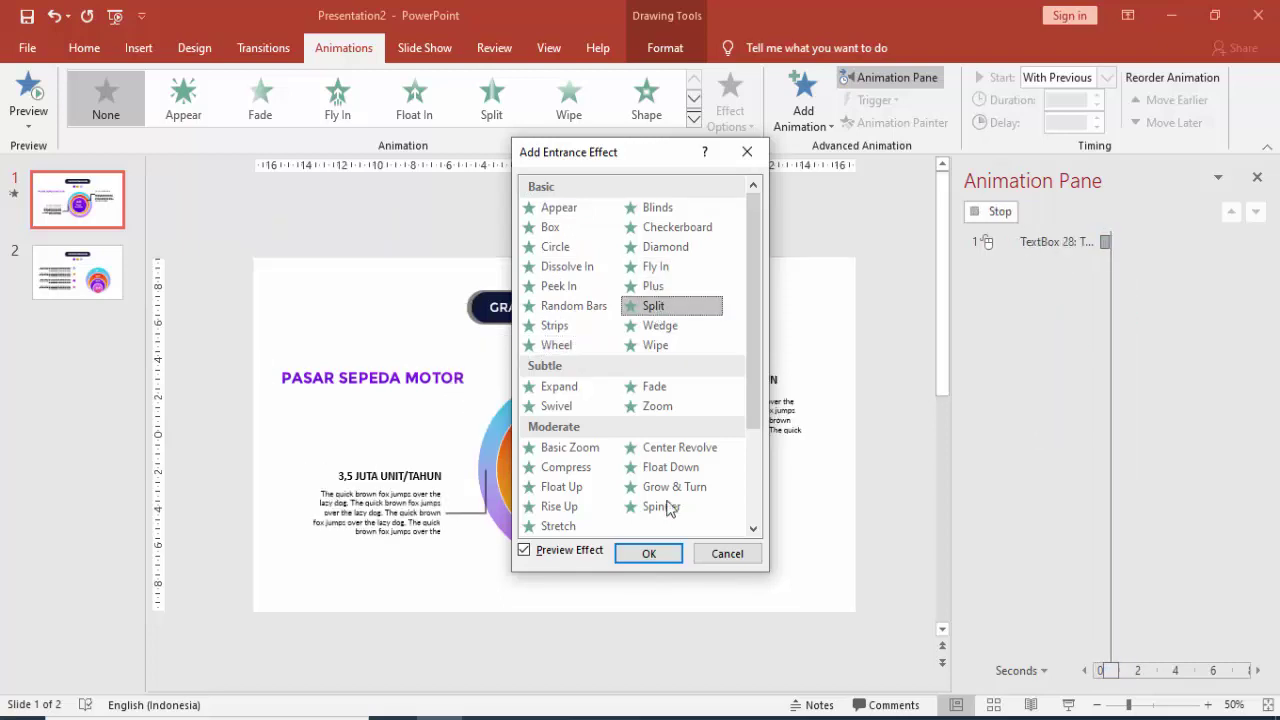
click(649, 554)
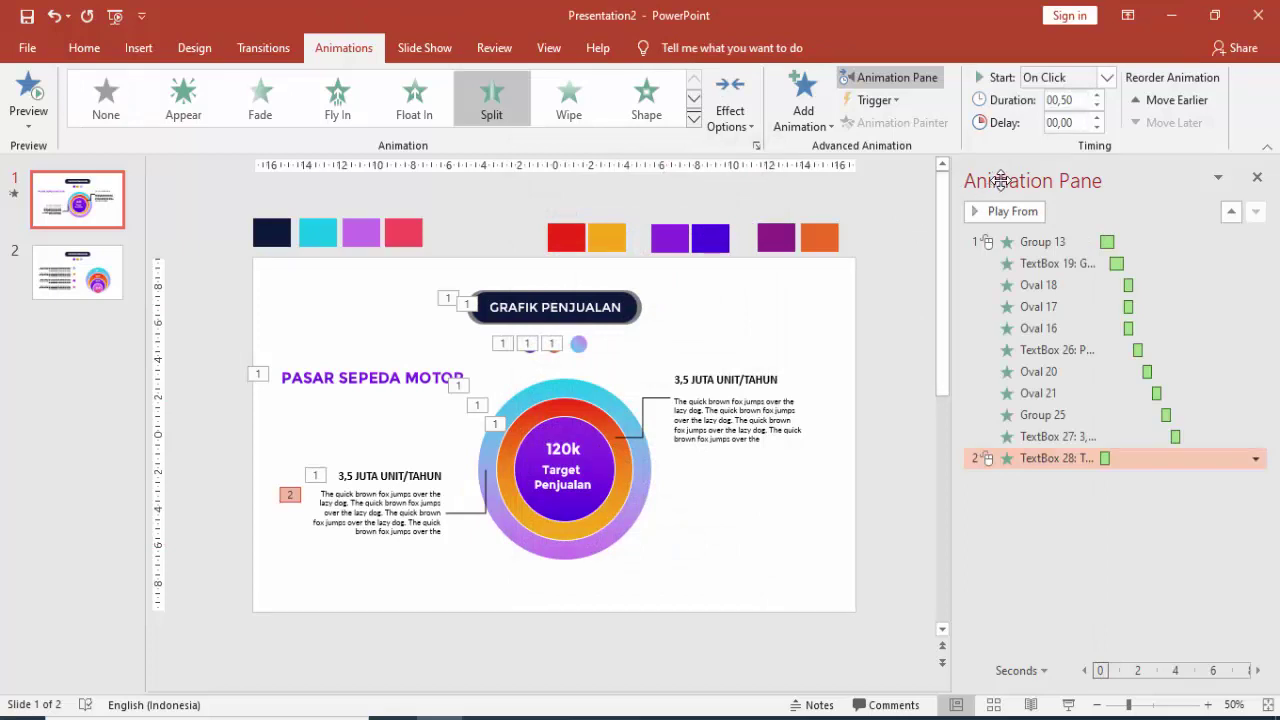
click(1106, 77)
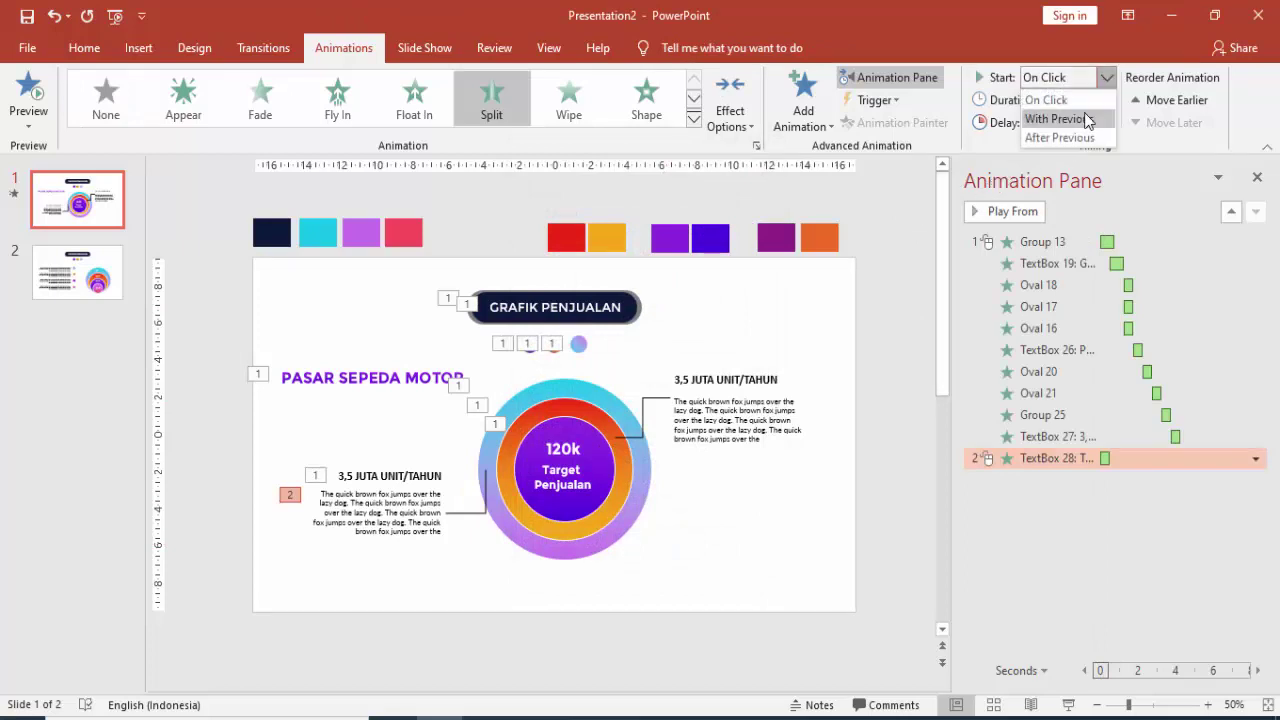
click(1098, 118)
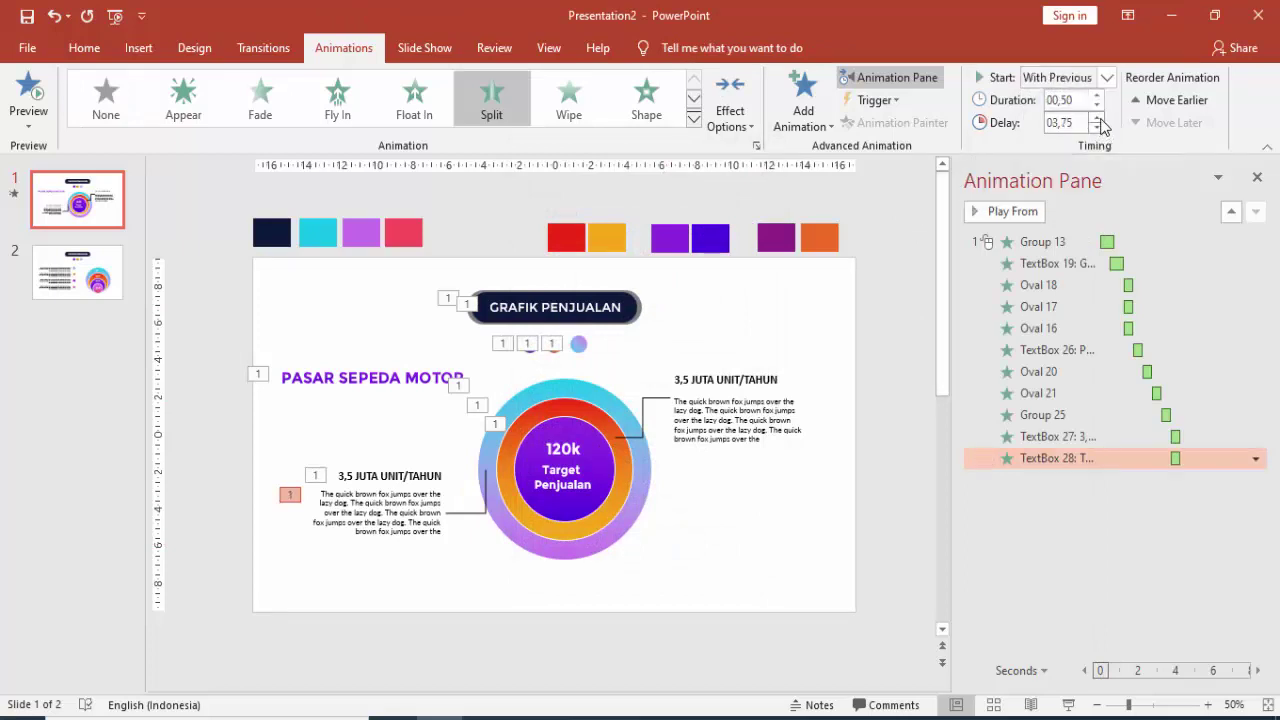
Step: Give the left connector line a Wipe entrance starting With Previous
click(481, 518)
click(806, 108)
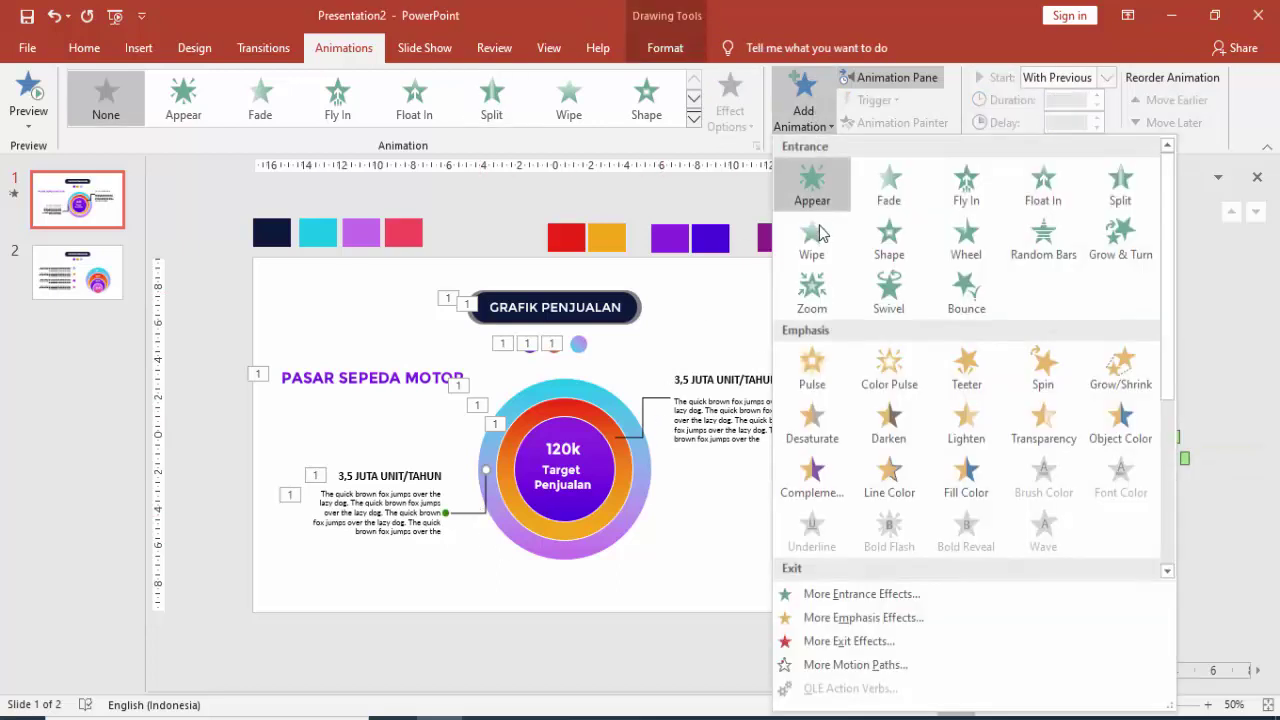
click(816, 237)
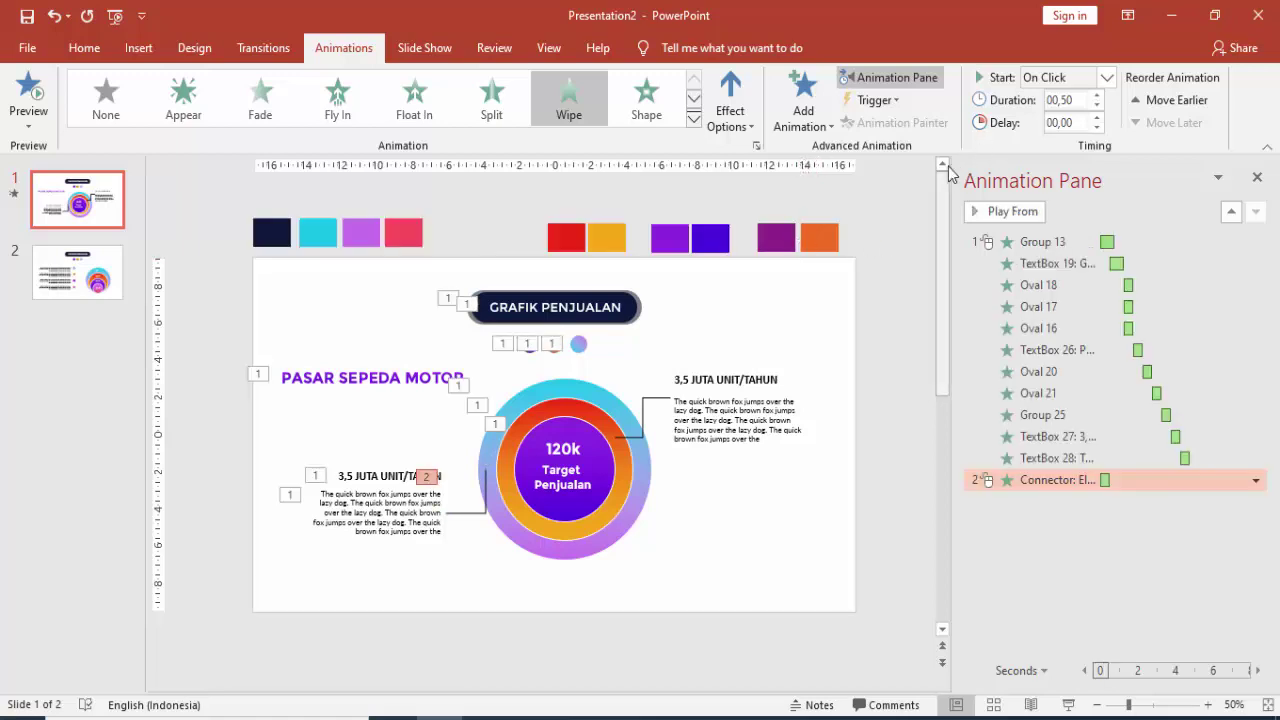
click(1104, 80)
click(1092, 117)
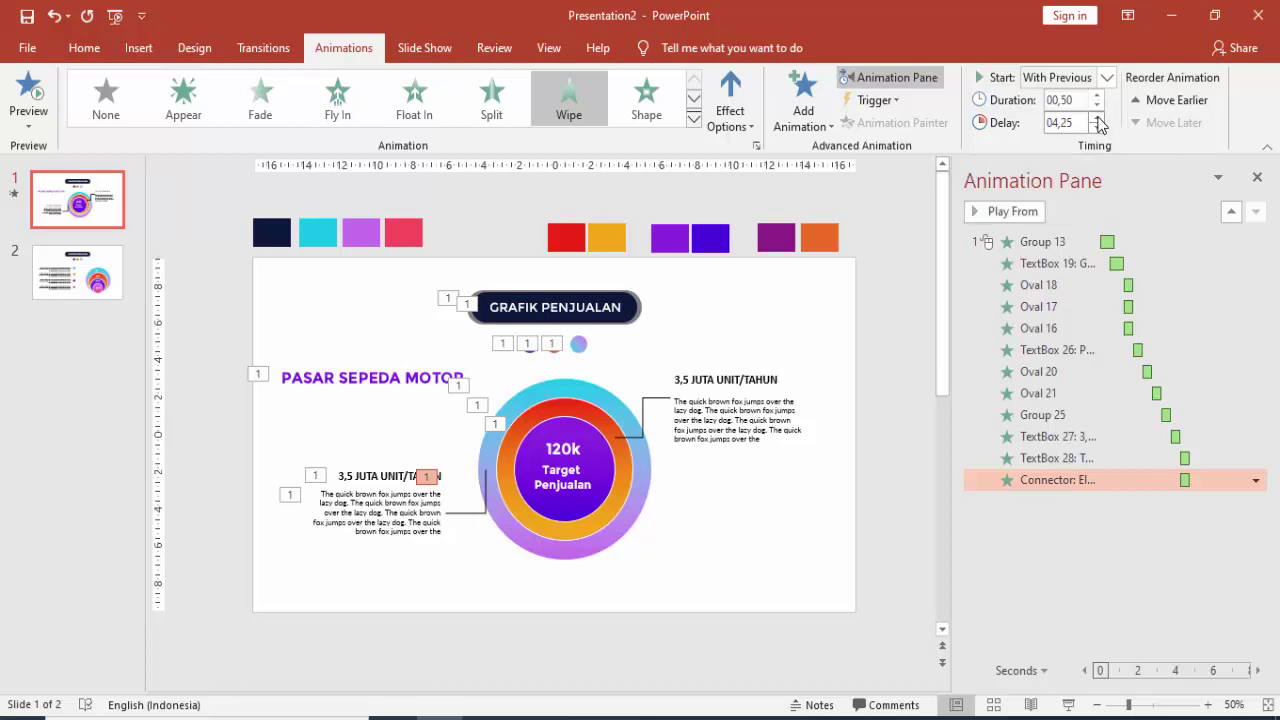
Step: Paint the left heading's entrance onto the right 3,5 JUTA UNIT/TAHUN heading, delayed to 5,25 s
click(752, 370)
click(390, 476)
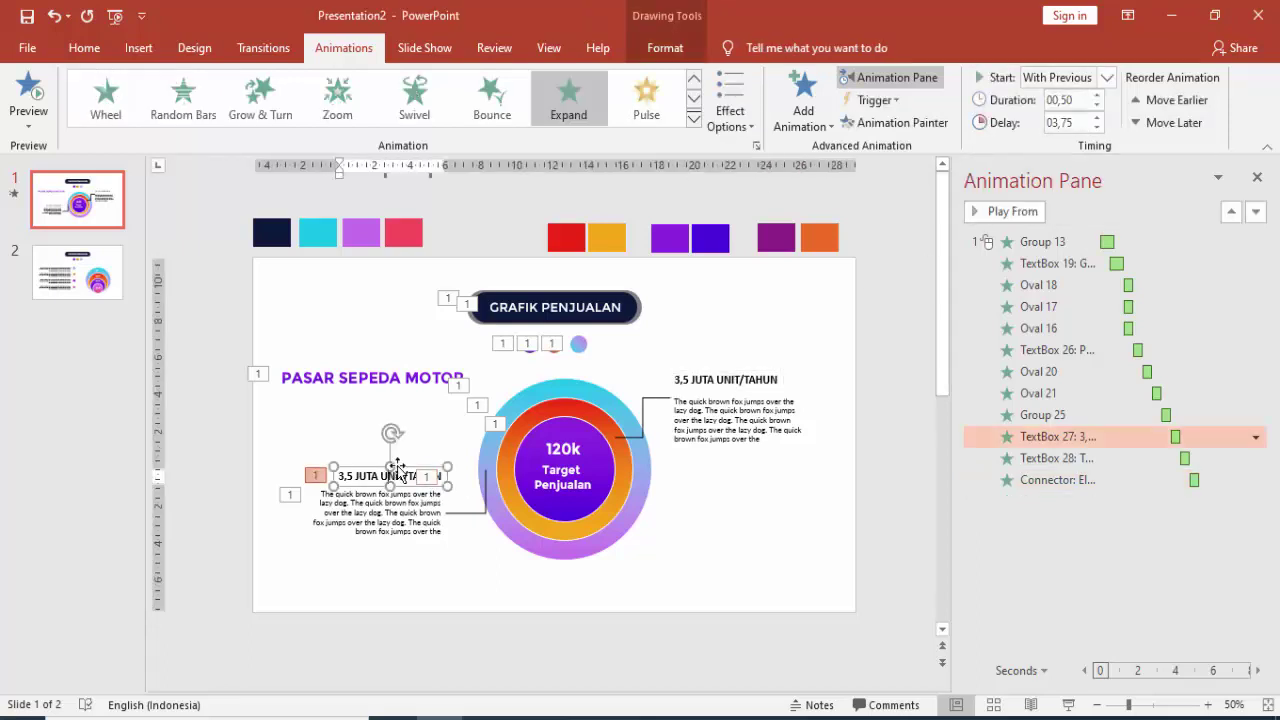
click(855, 122)
click(734, 377)
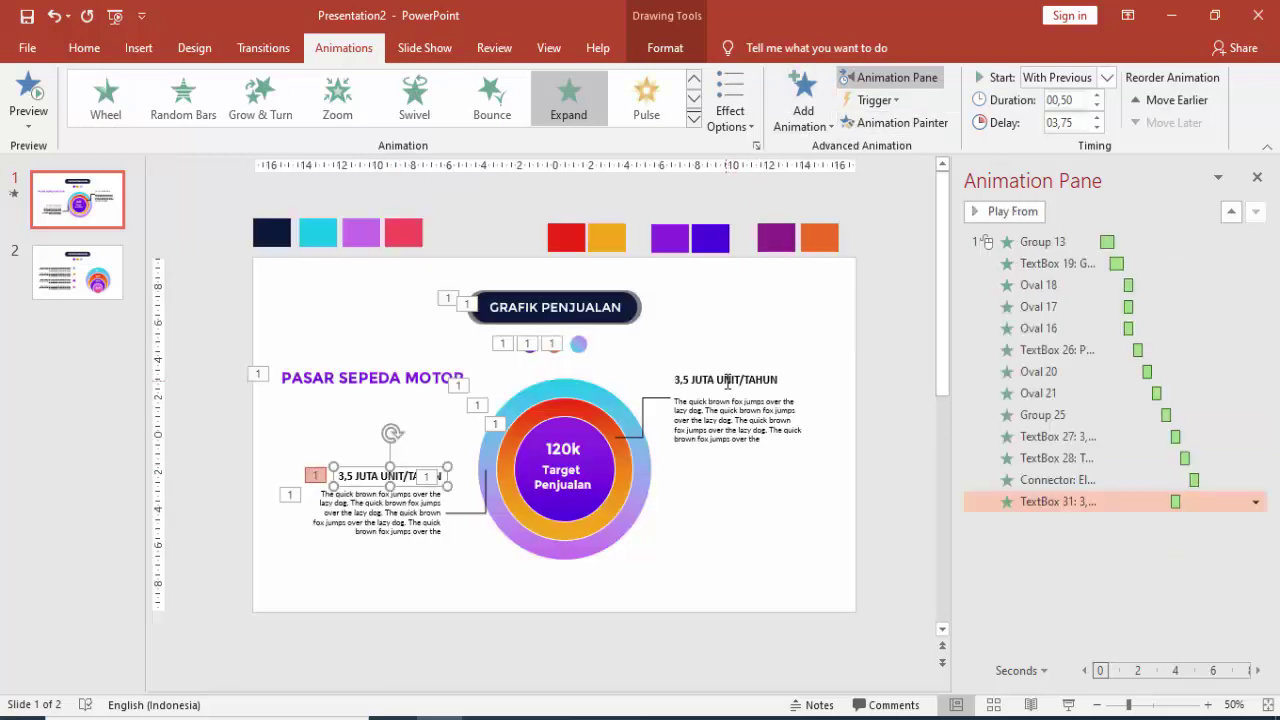
click(1106, 77)
click(1097, 118)
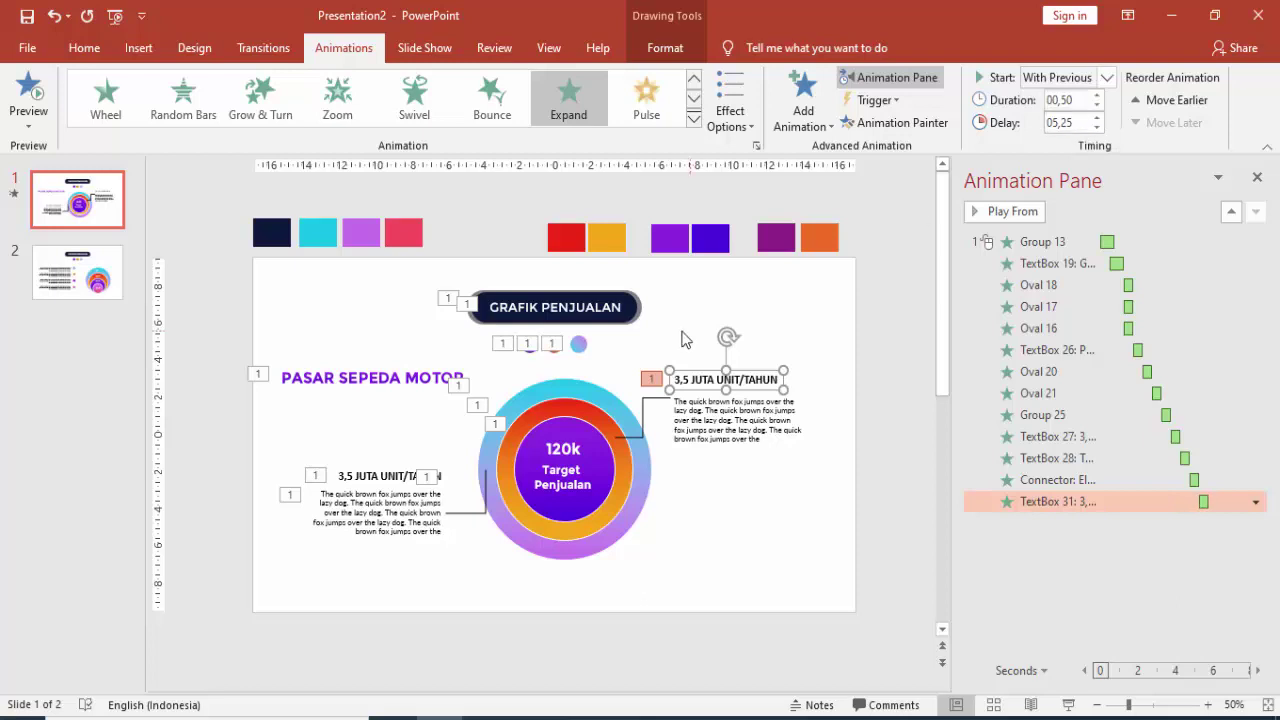
Step: Paint the left body text's entrance onto the right body text, delayed to 5,75 s
click(382, 530)
click(406, 539)
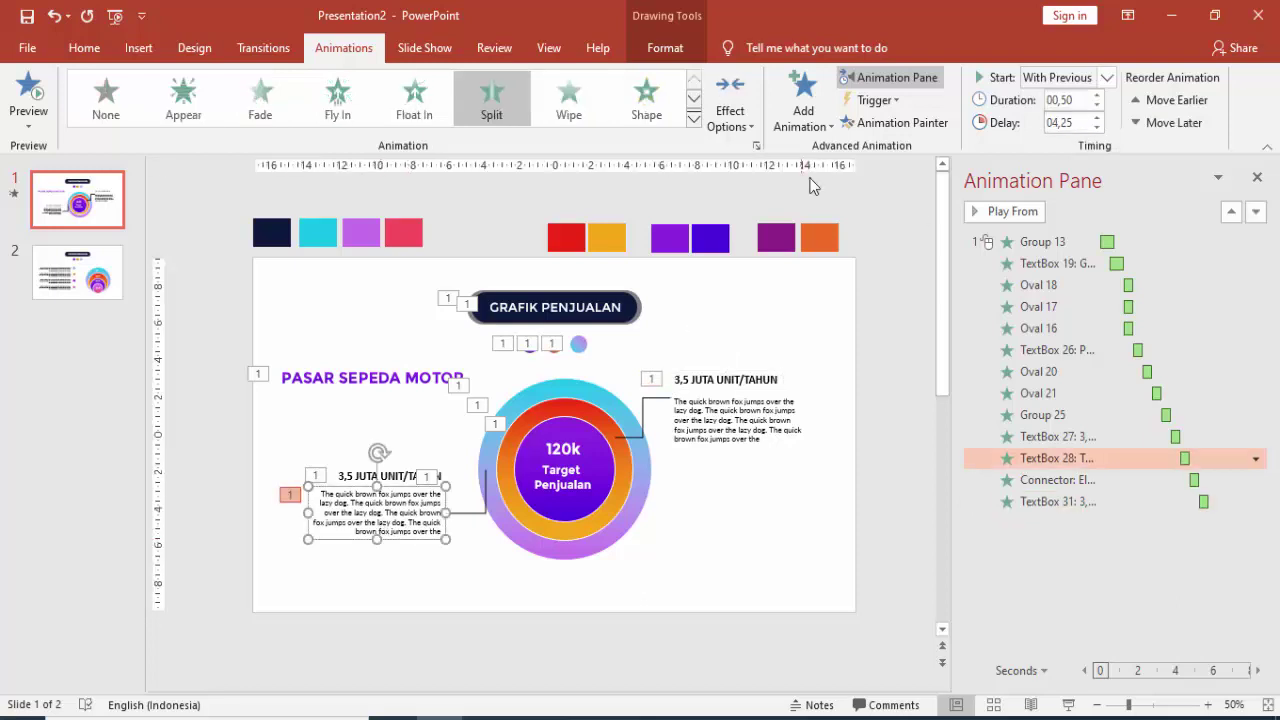
click(893, 122)
click(766, 400)
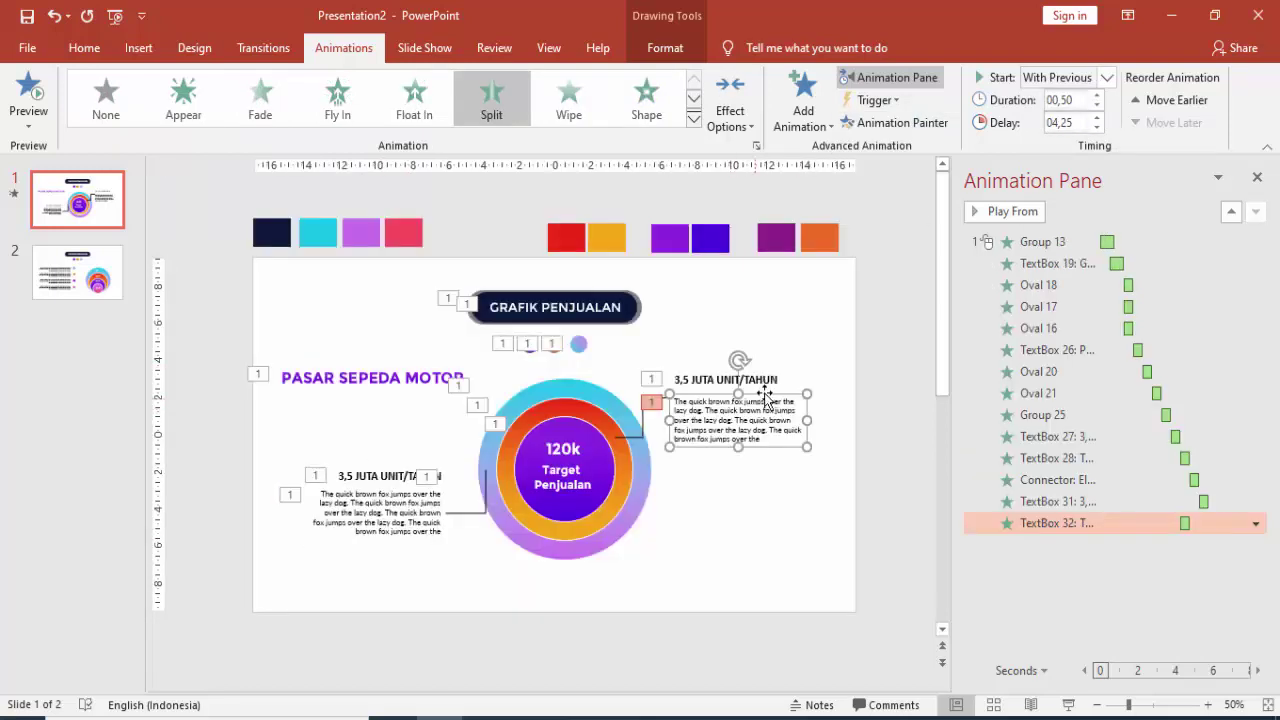
click(1097, 117)
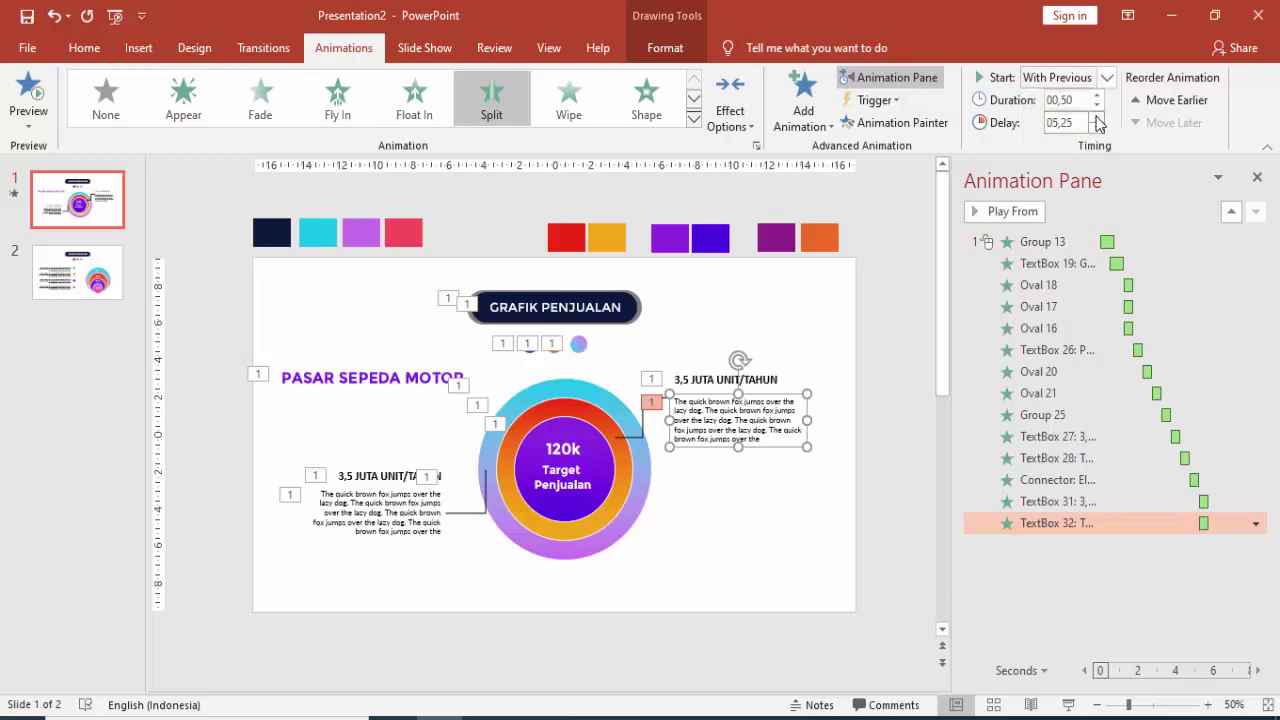
click(486, 485)
Step: Copy the Wipe onto the right connector line, wiping From Top after a 6,00 s delay
click(900, 122)
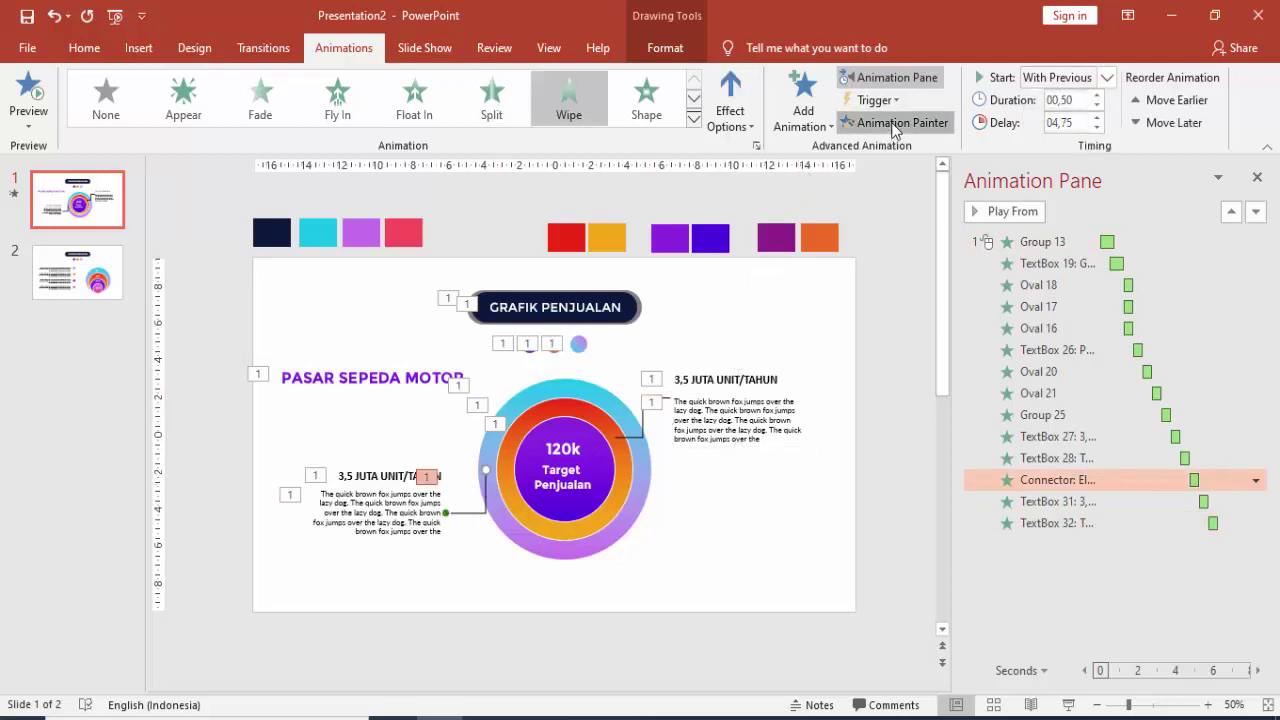
click(641, 422)
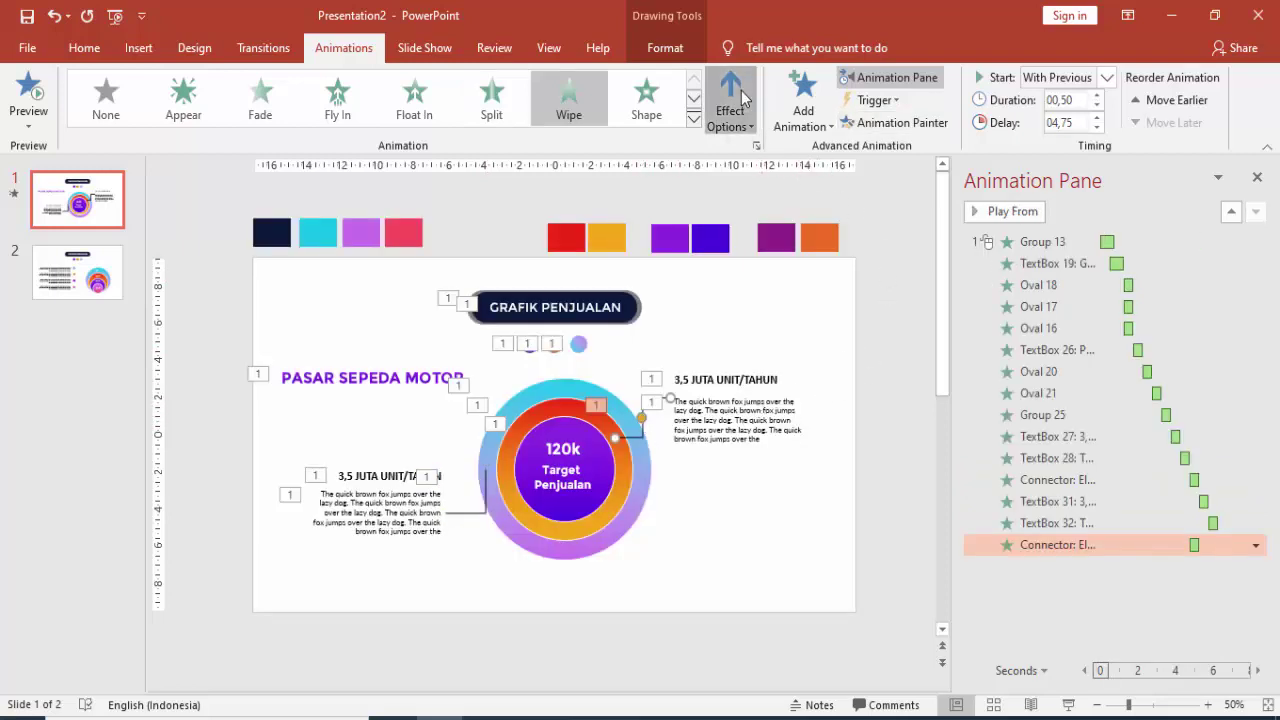
click(740, 120)
click(770, 311)
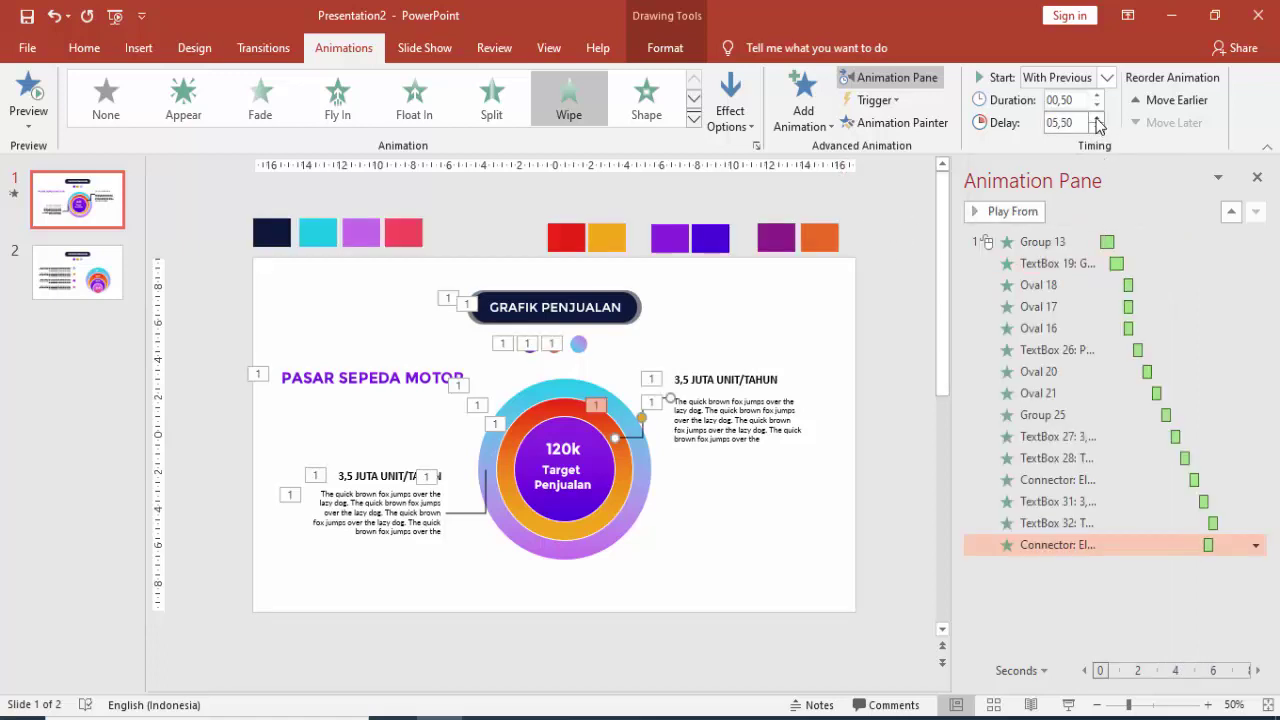
click(1096, 118)
click(918, 240)
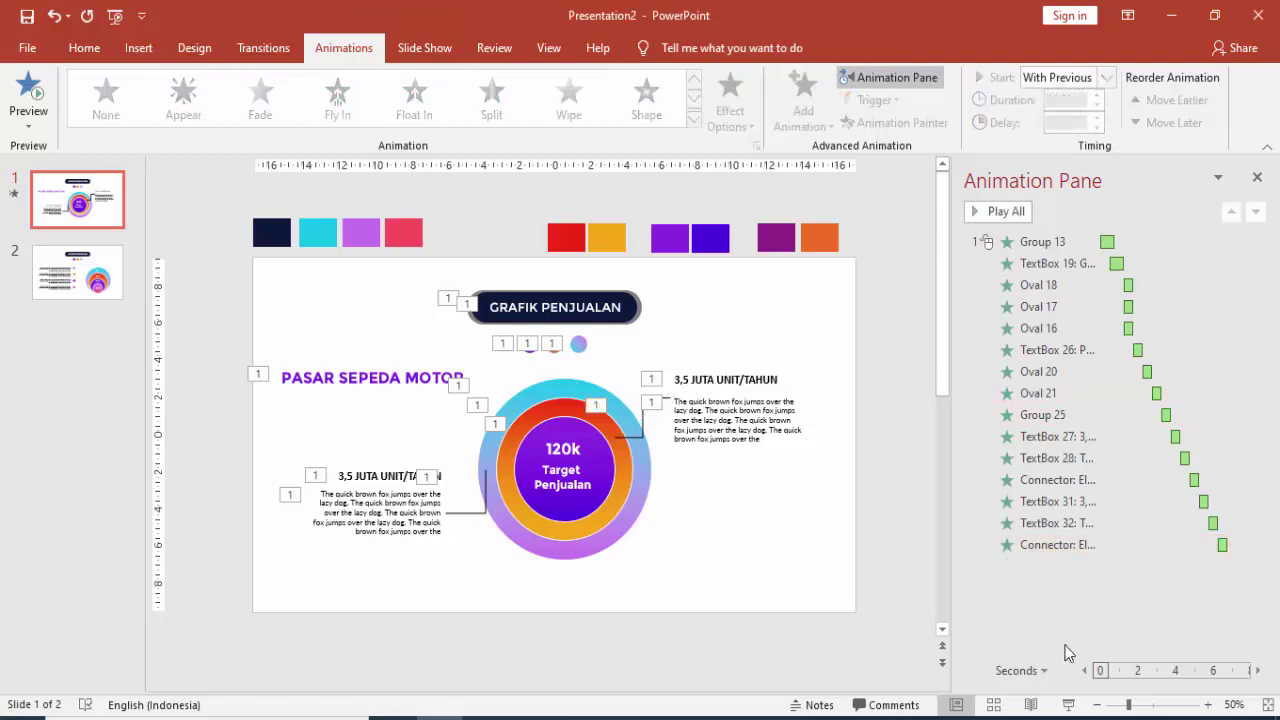
Step: Preview slide 1 as a slide show, exit it, and move to slide 2
click(1068, 705)
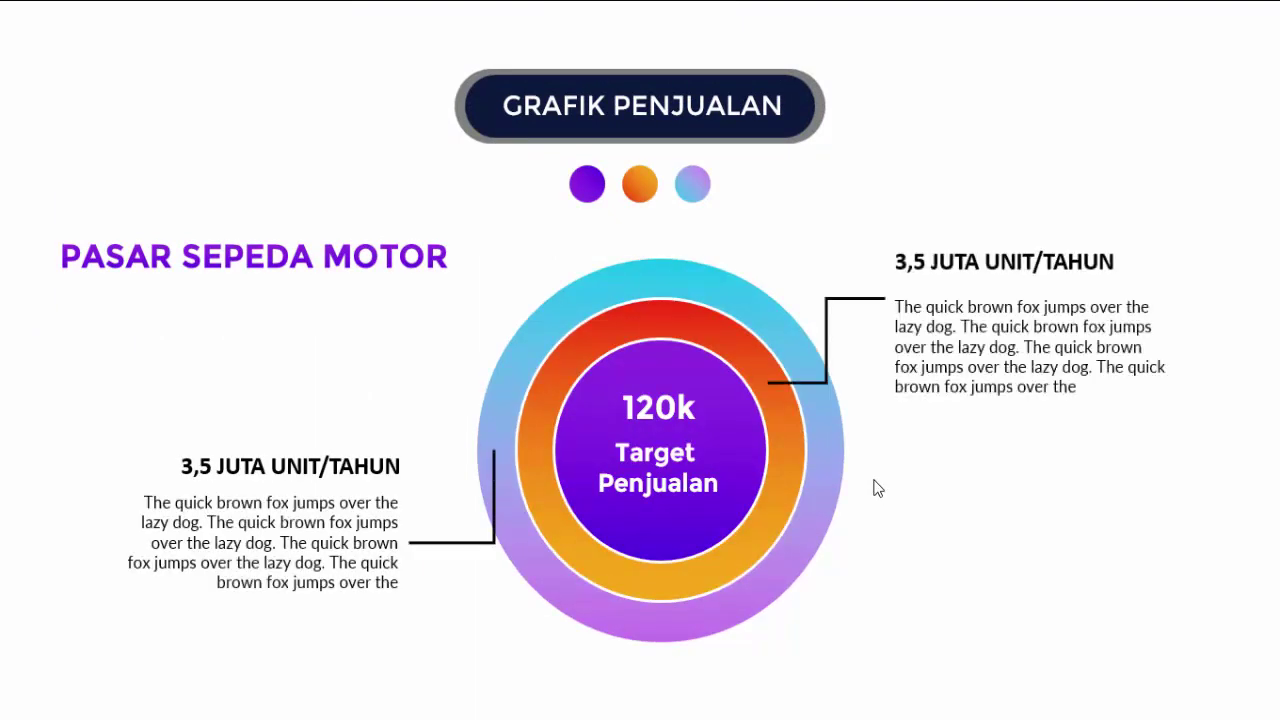
key(Escape)
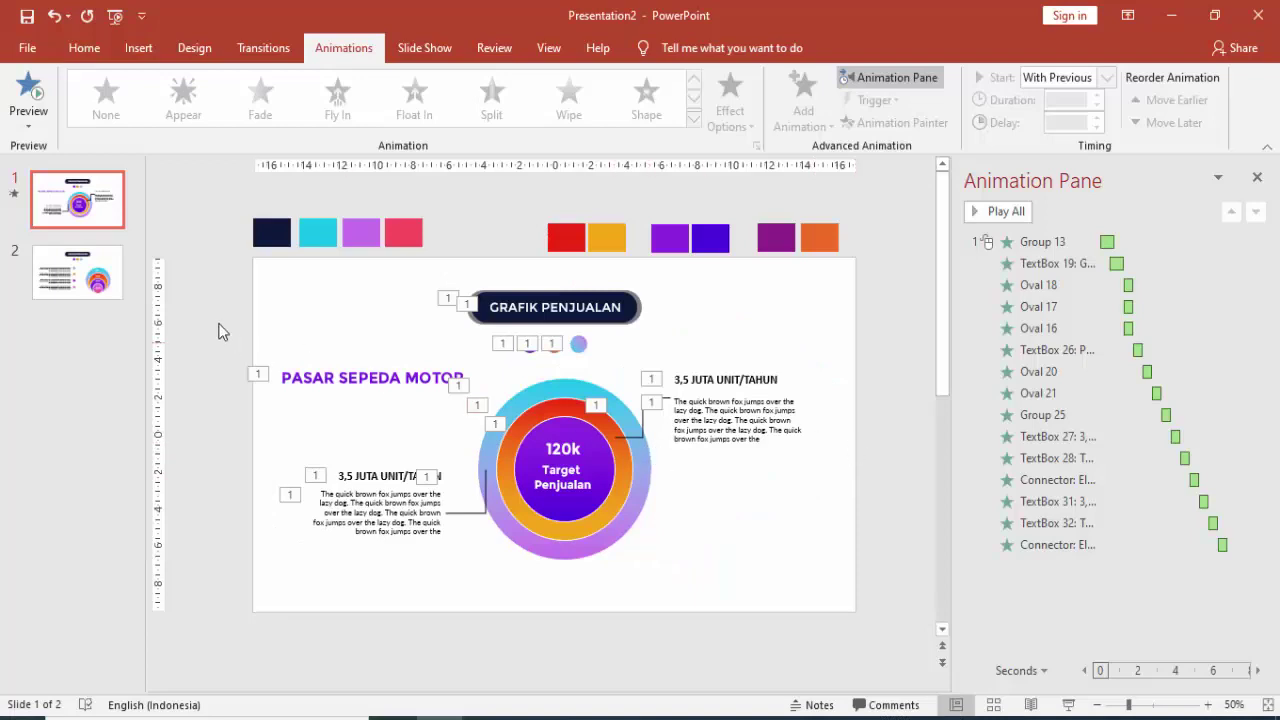
click(126, 284)
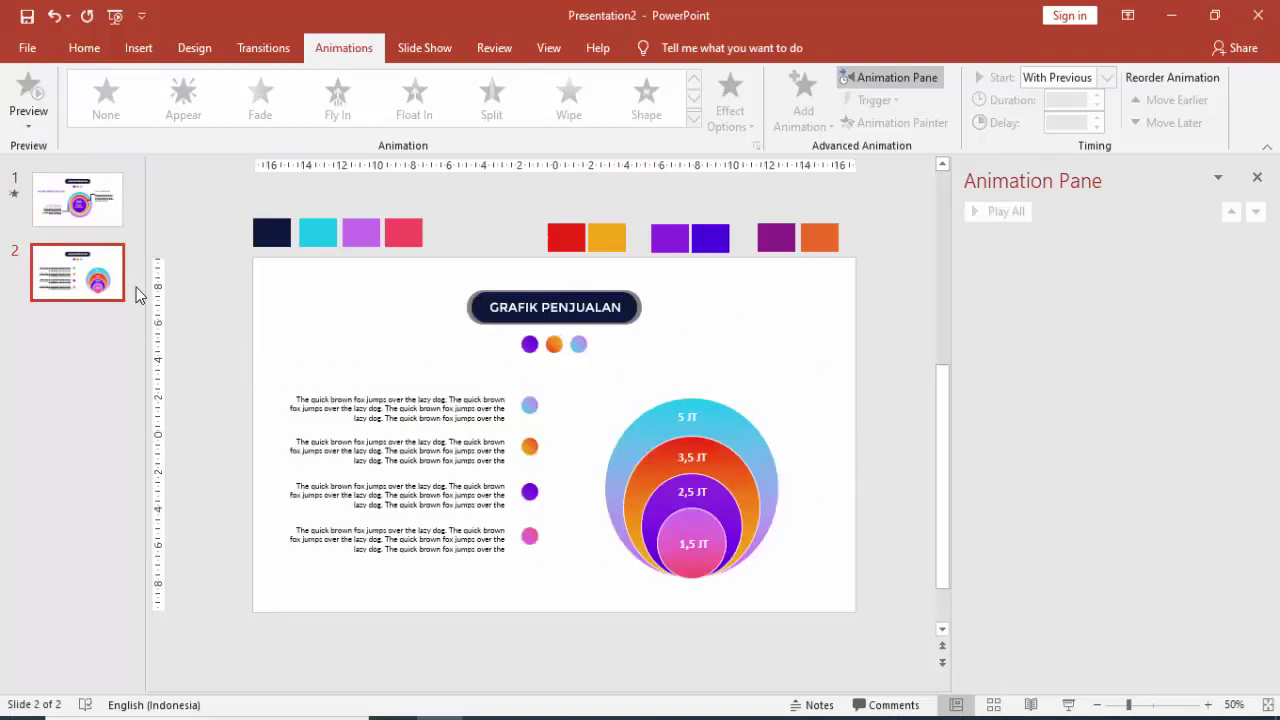
Step: Give the GRAFIK PENJUALAN title background a Fly In entrance from the left
click(638, 307)
click(790, 95)
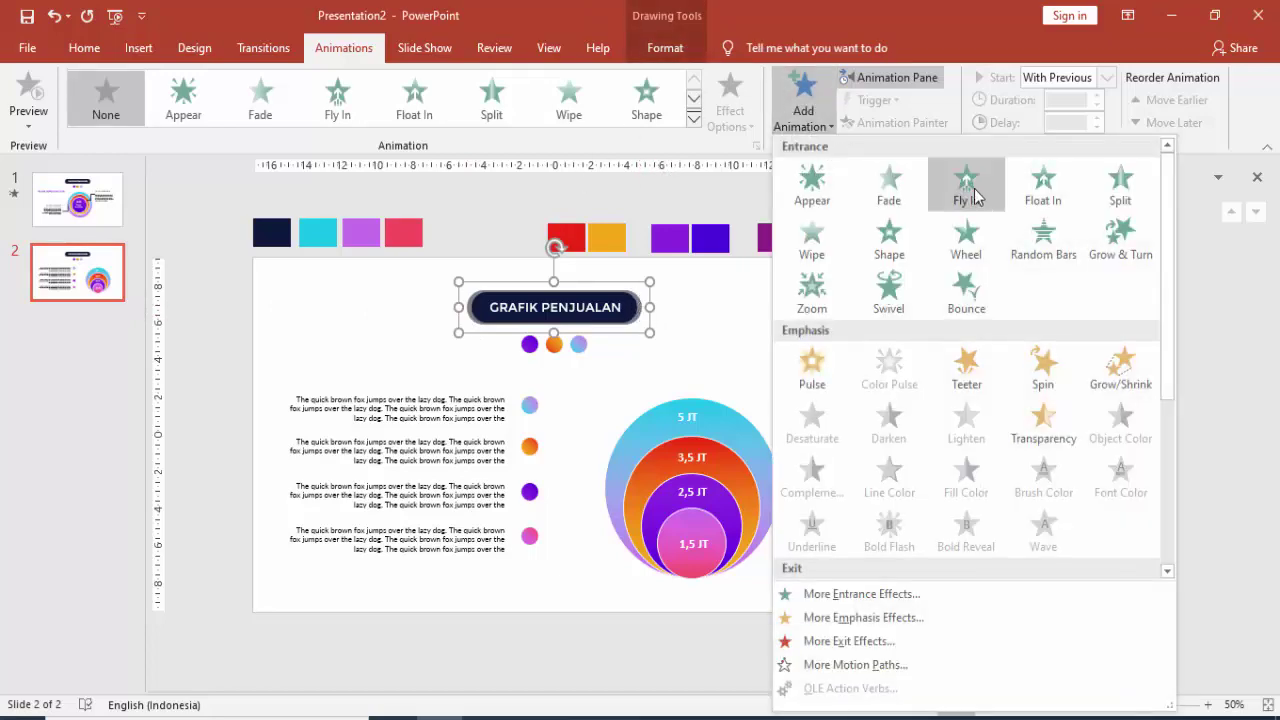
click(968, 185)
click(730, 105)
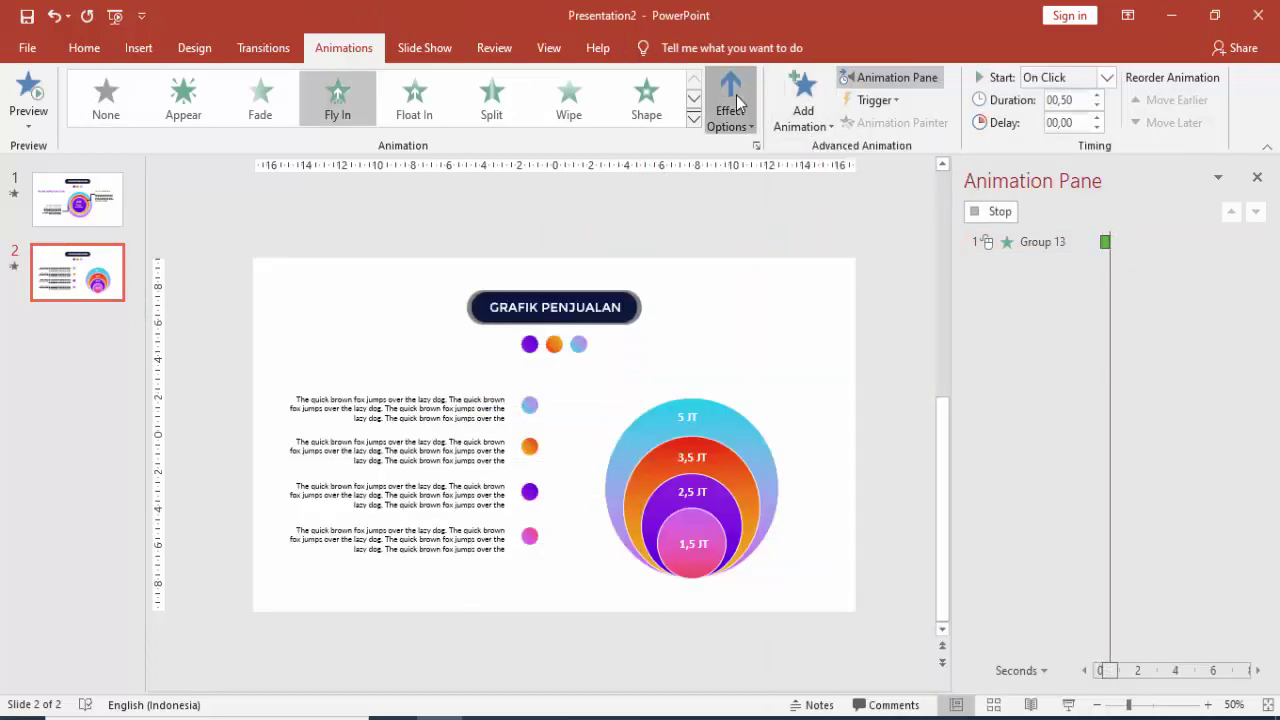
click(773, 266)
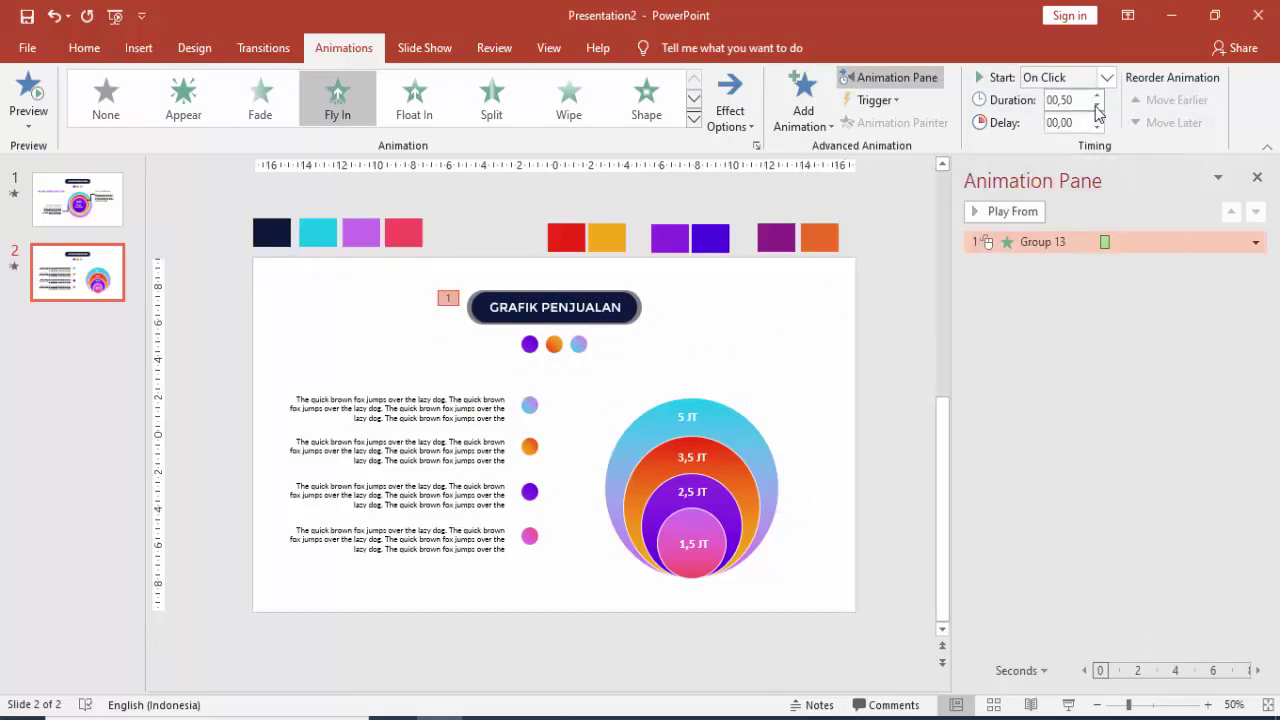
Step: Make the title text fly in from the right, With Previous, and preview the animations
click(612, 306)
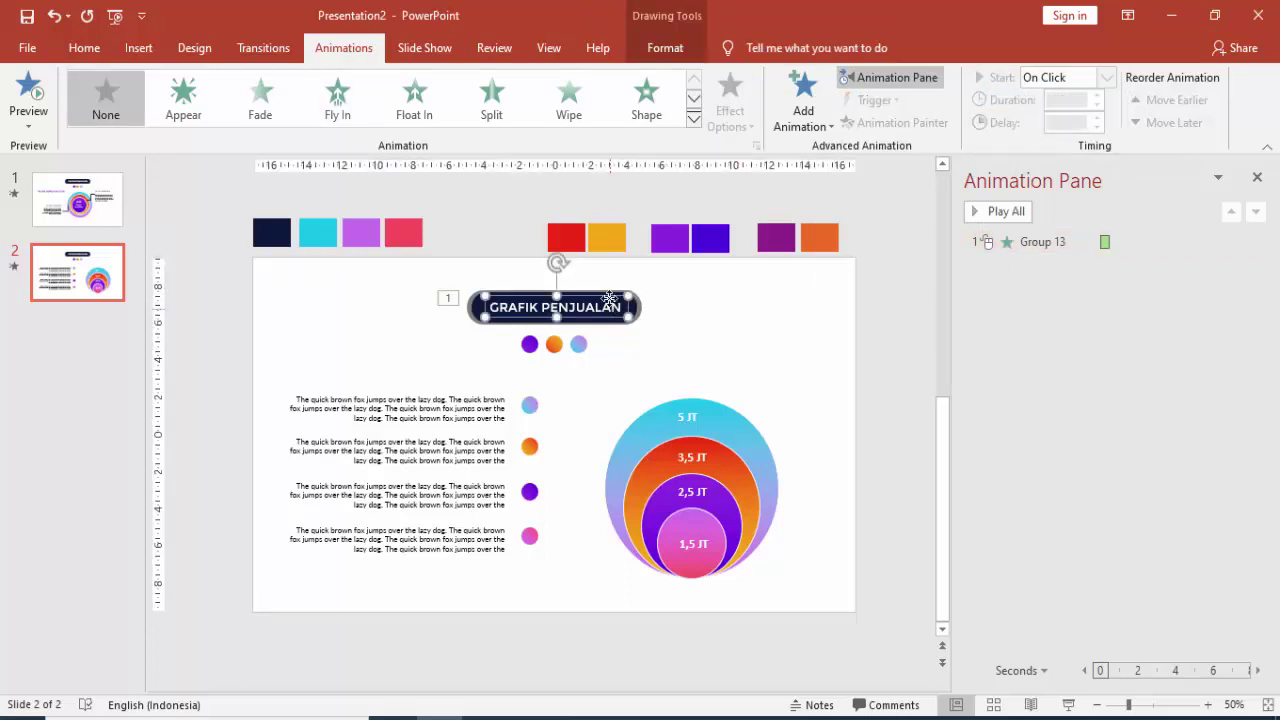
click(805, 100)
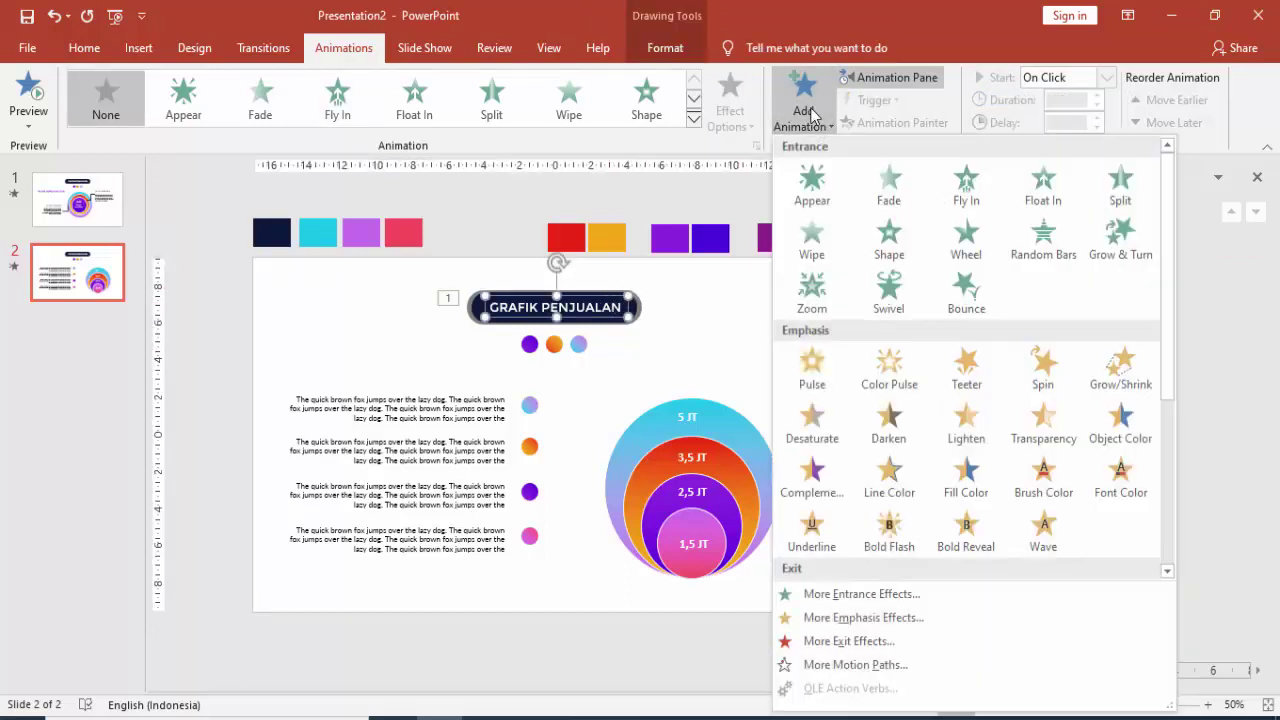
click(963, 194)
click(750, 124)
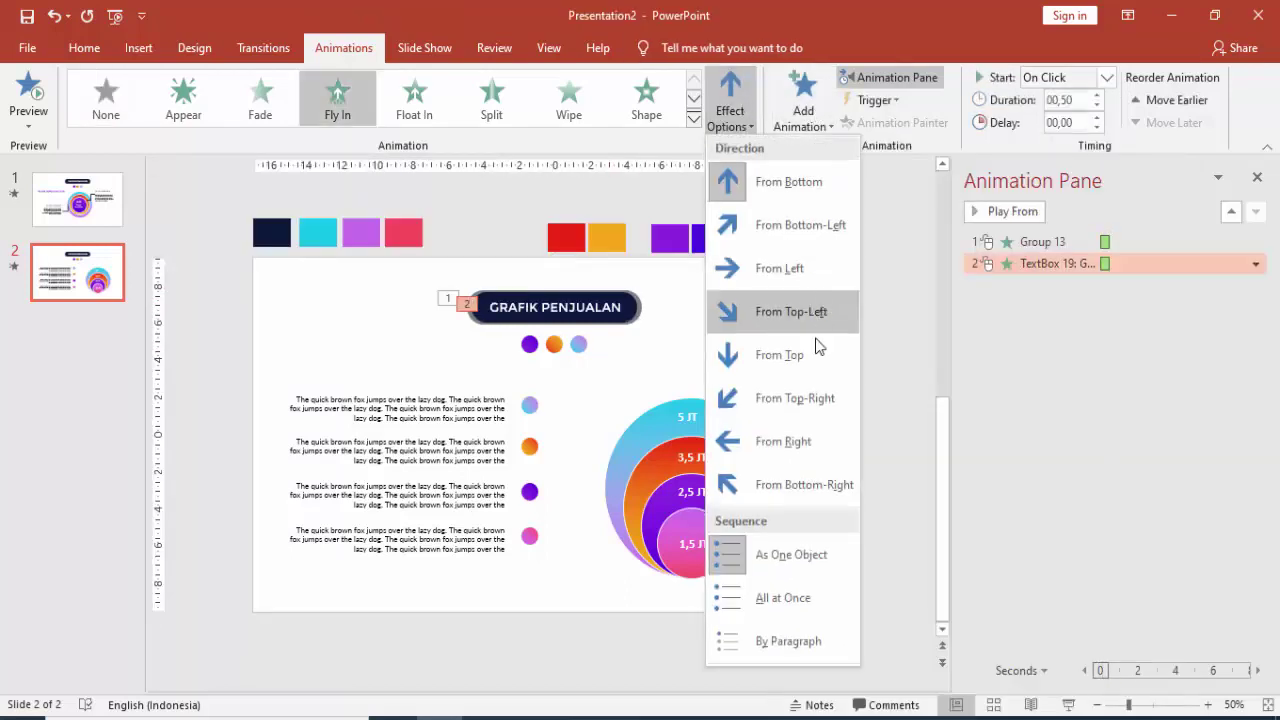
click(789, 441)
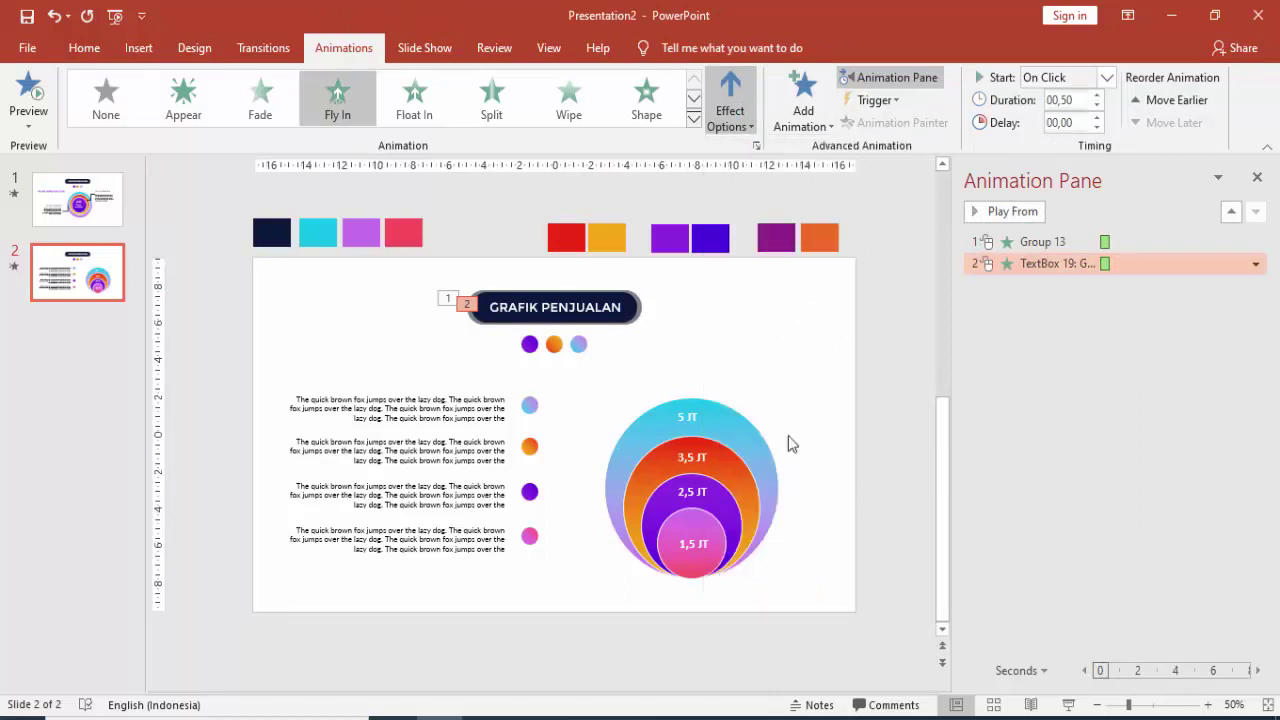
click(1106, 77)
click(1058, 117)
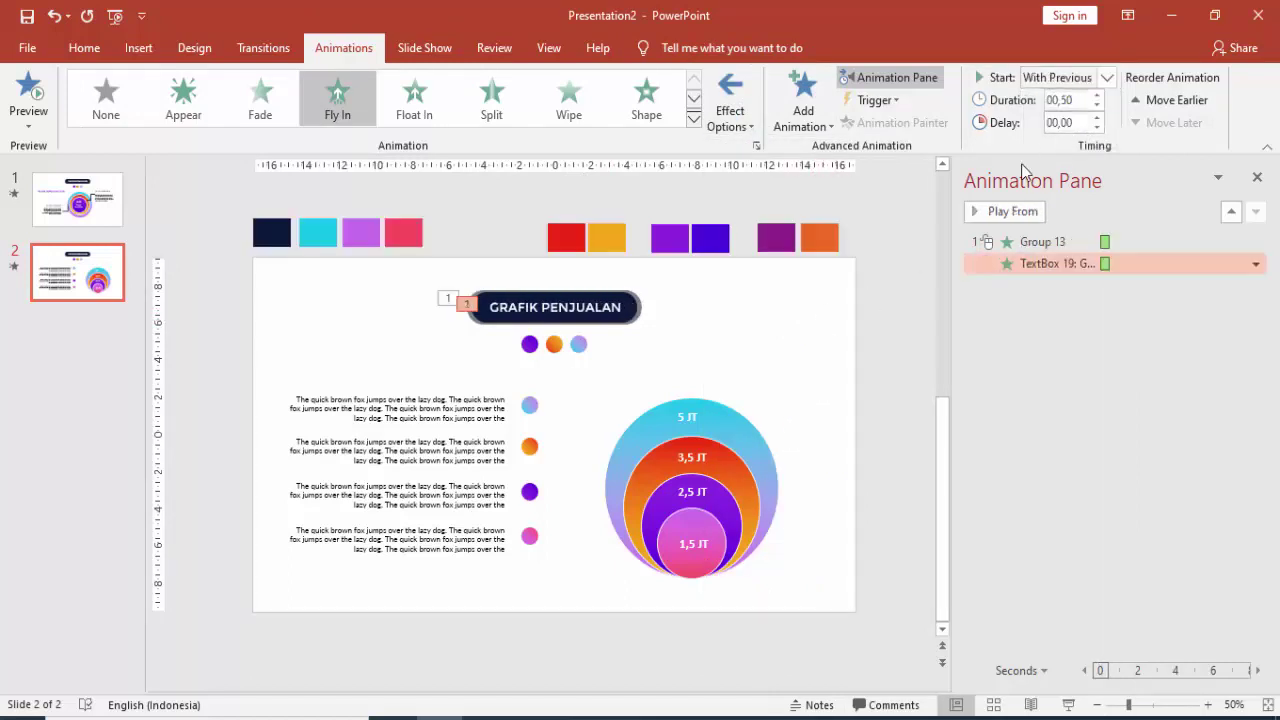
click(988, 215)
Step: Add a smooth end to both the title group's and title text's Fly In effects
double_click(1078, 242)
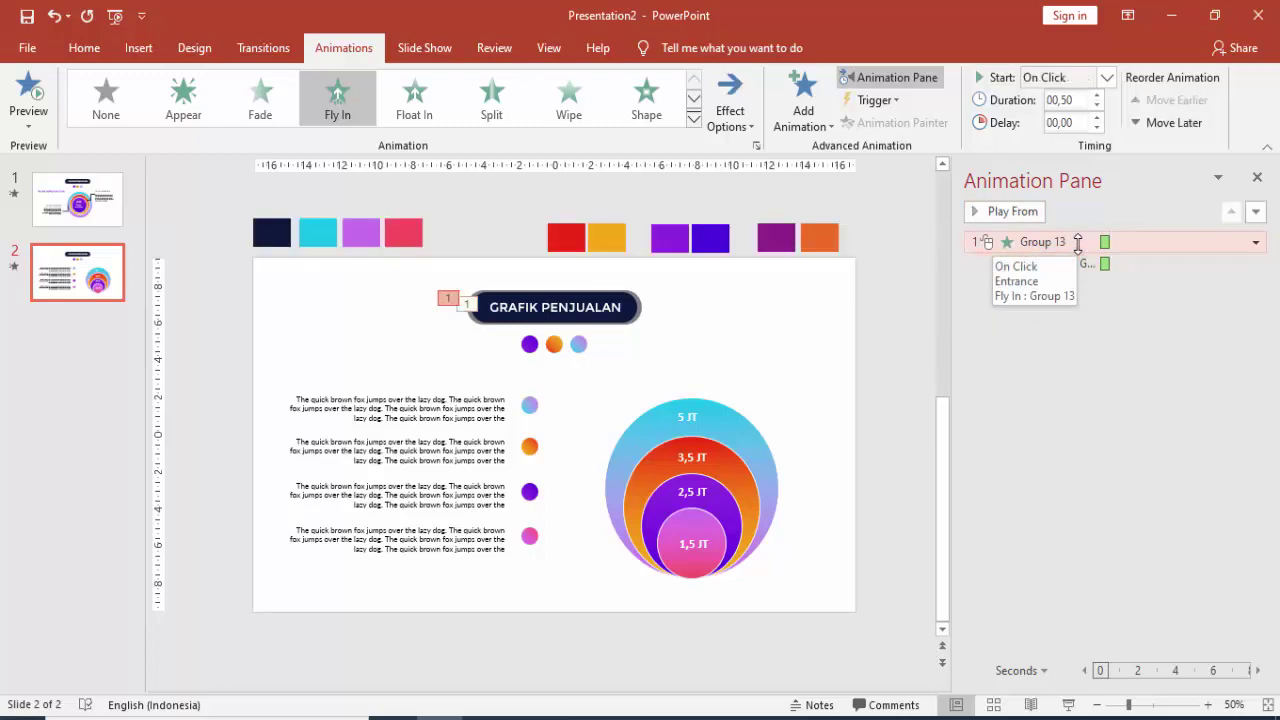
drag(596, 332, 640, 330)
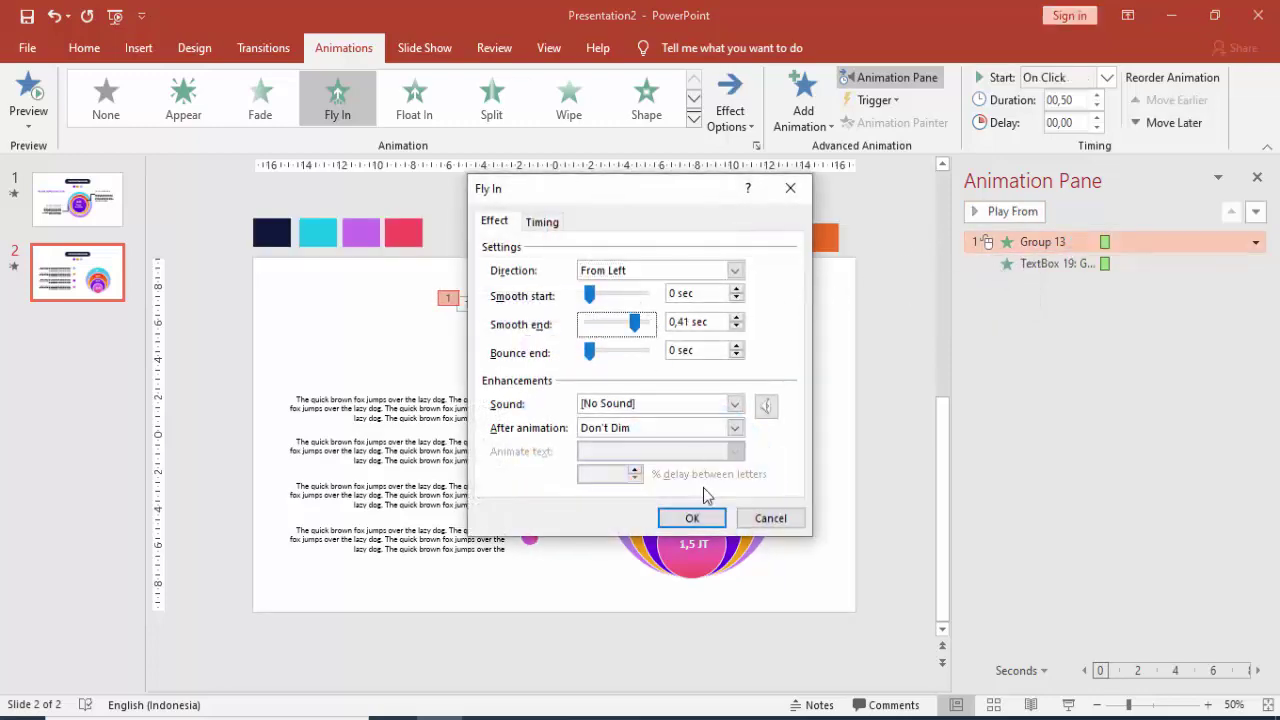
click(702, 518)
double_click(1058, 264)
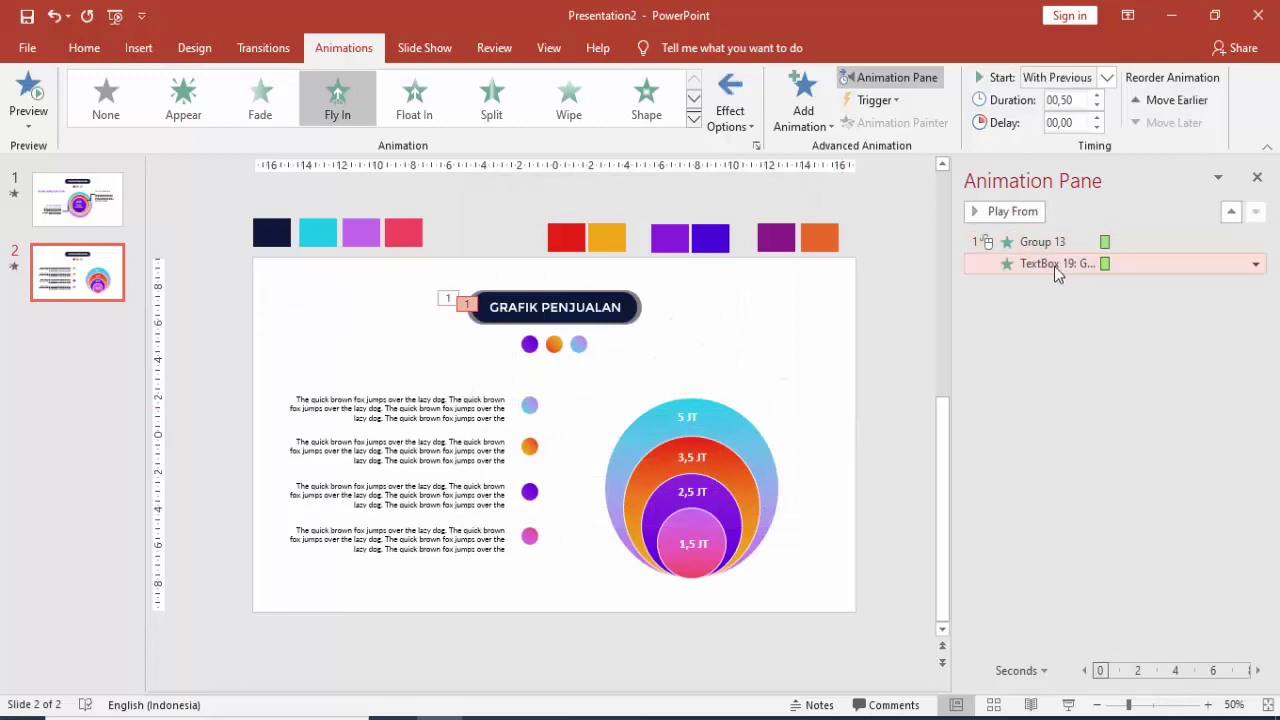
click(592, 324)
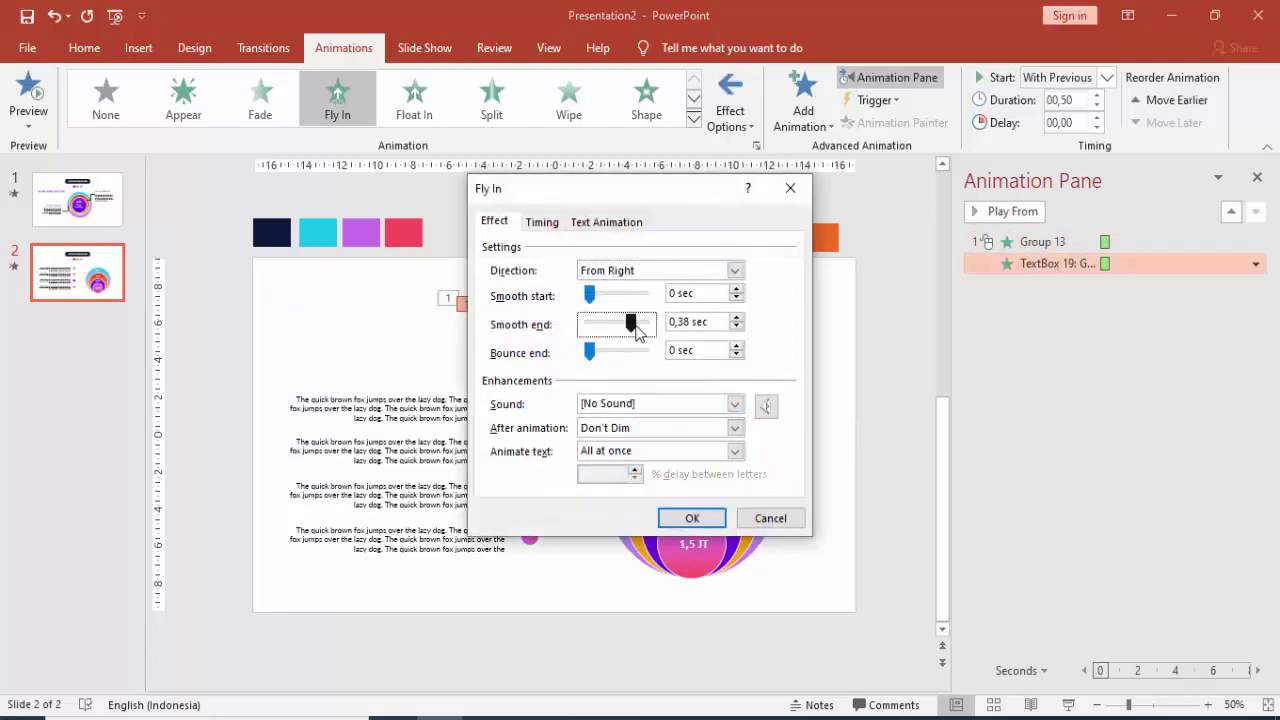
click(692, 518)
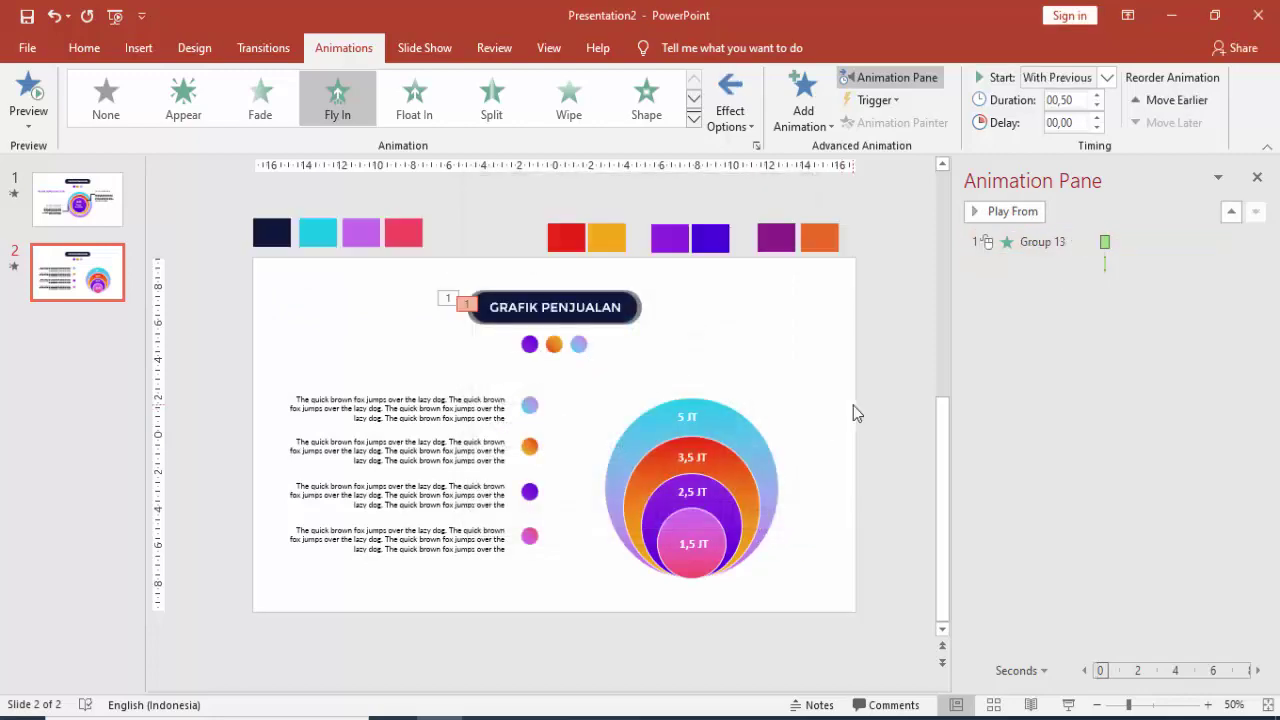
click(554, 358)
Step: Give the three small dots a Fly In entrance starting With Previous
shift+click(555, 345)
shift+click(578, 345)
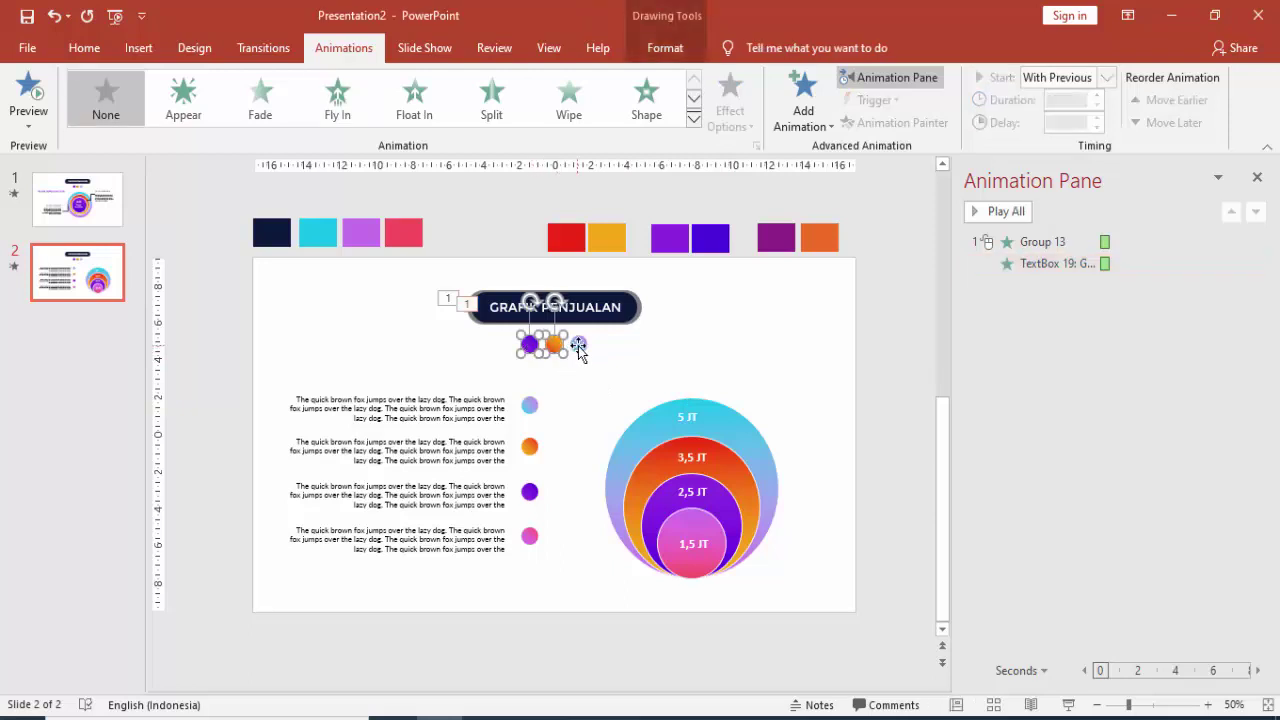
click(803, 110)
click(962, 180)
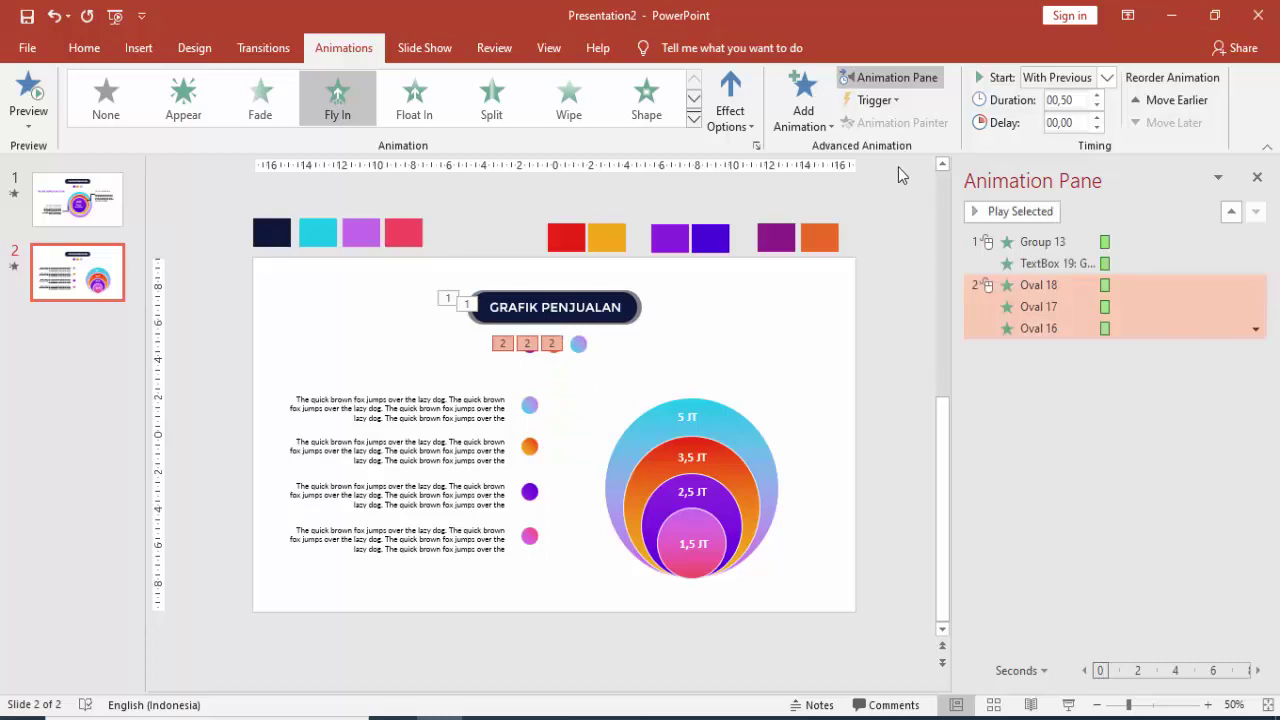
click(1106, 77)
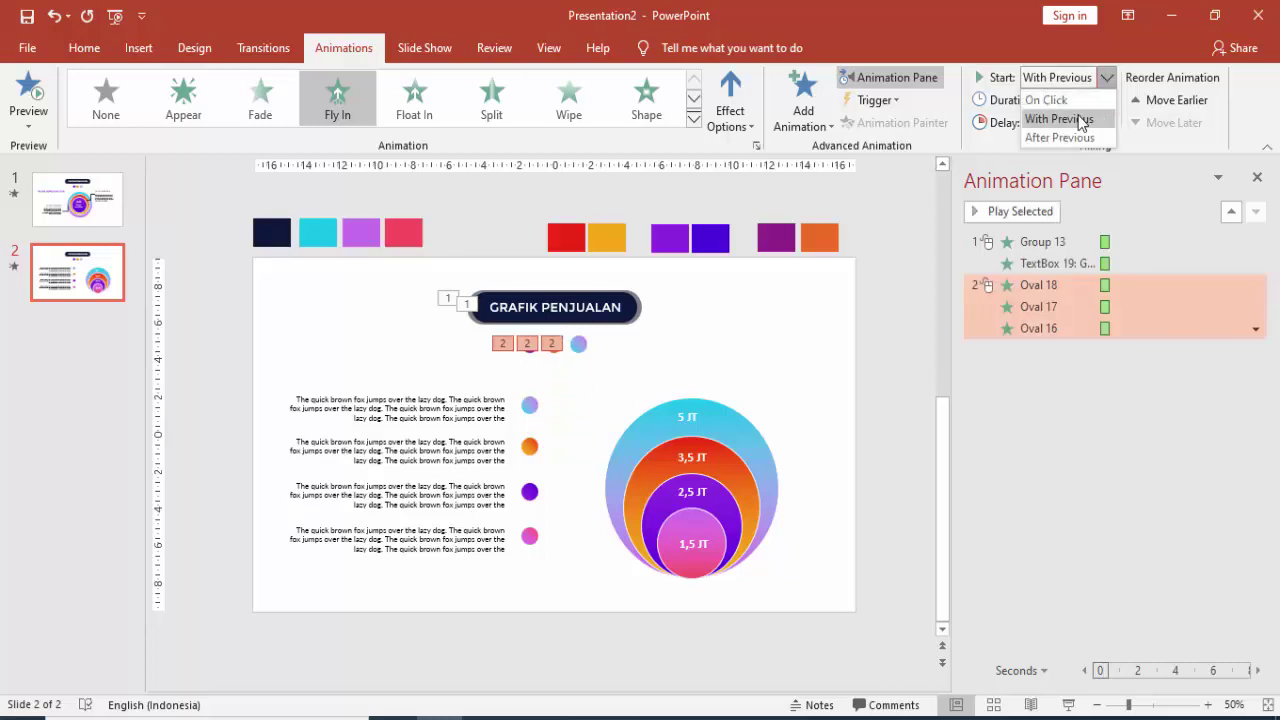
click(1081, 118)
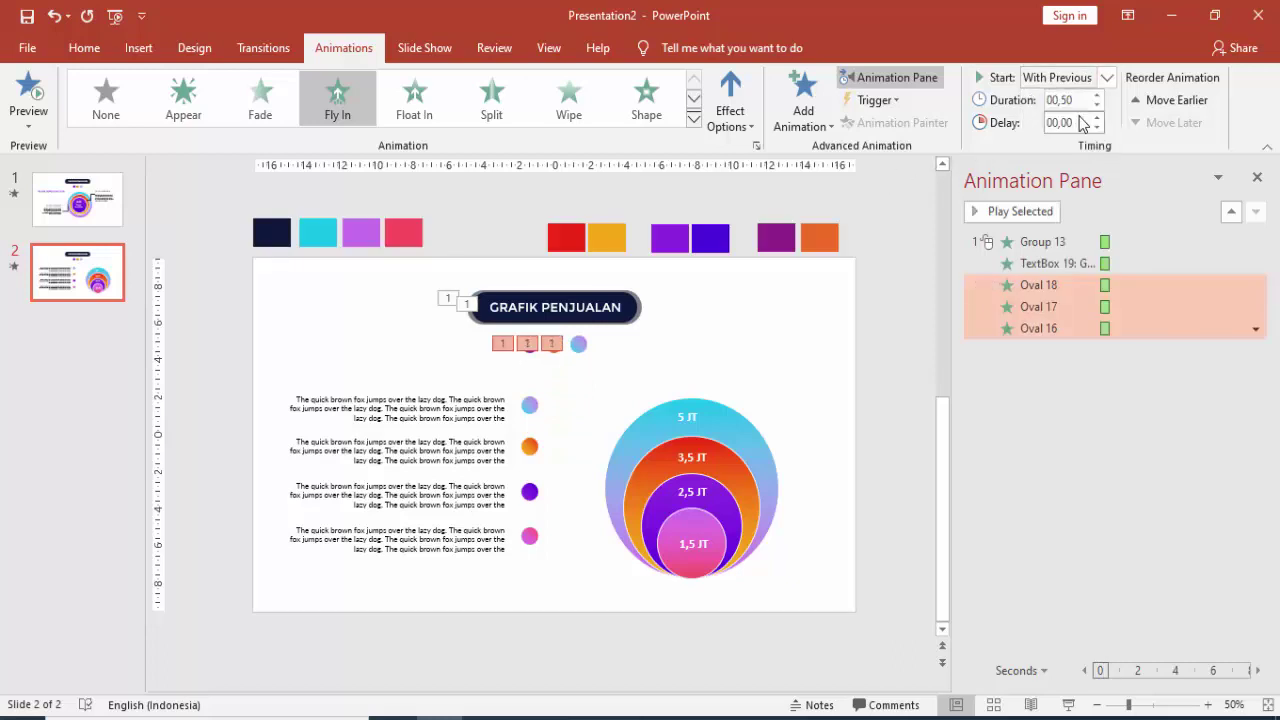
Step: Stagger the delays of Oval 17 and Oval 16, then preview the dots' fly-ins
click(1056, 298)
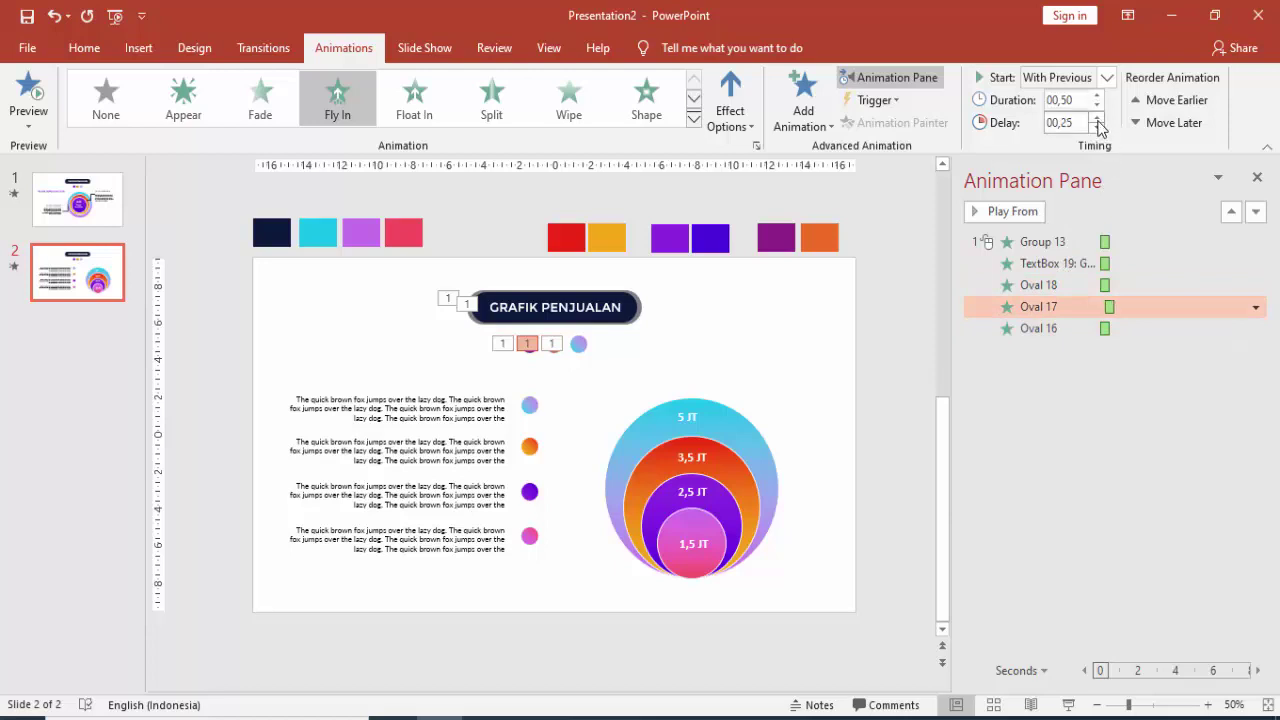
click(1040, 328)
click(1097, 118)
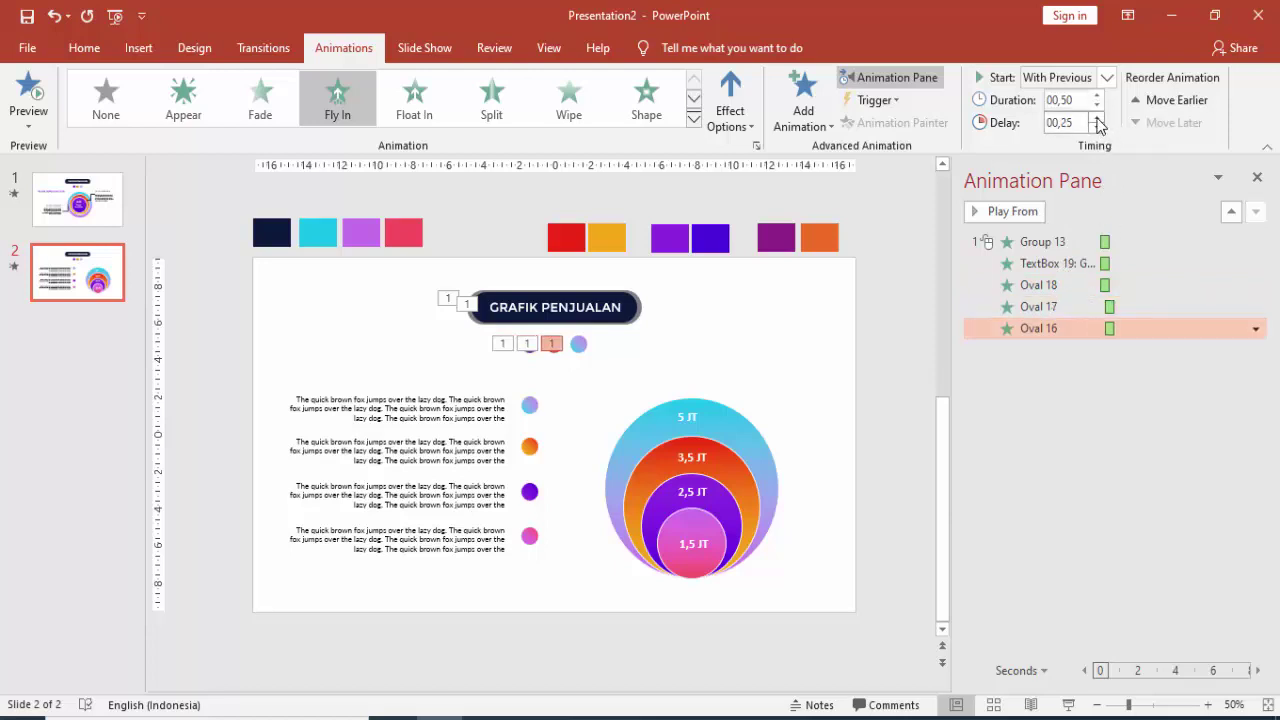
click(1070, 242)
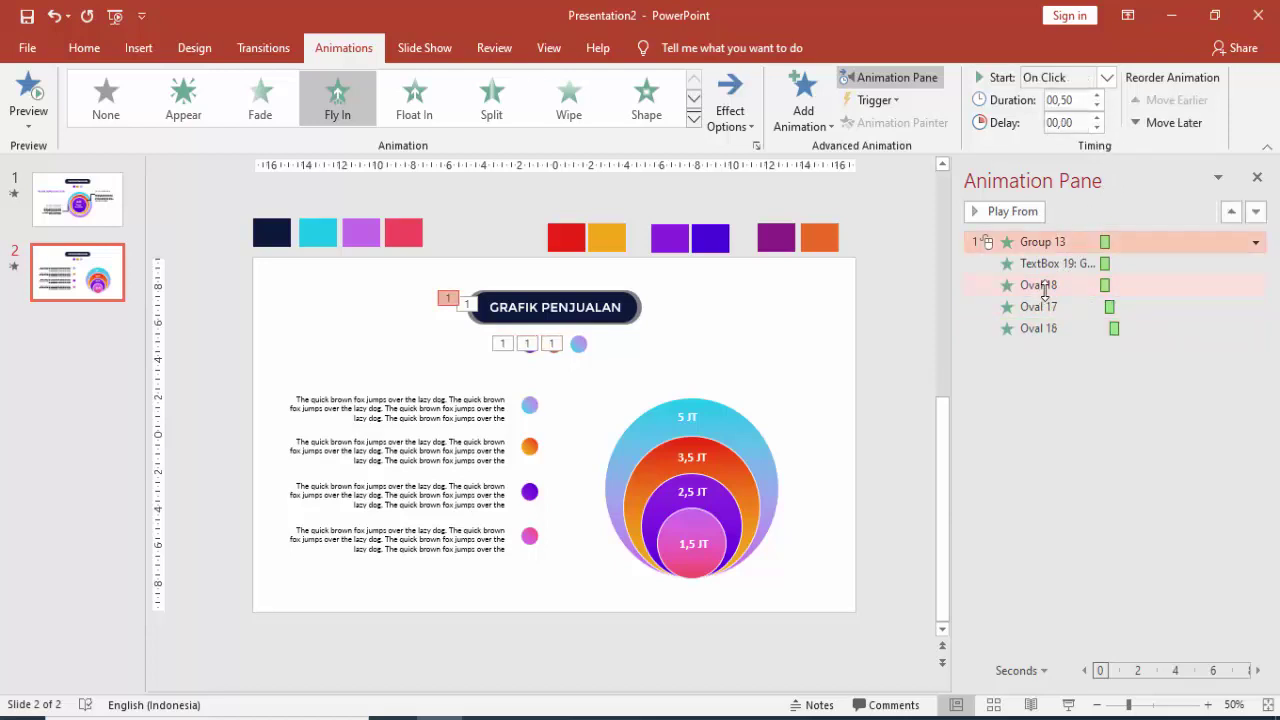
click(1043, 289)
click(1012, 211)
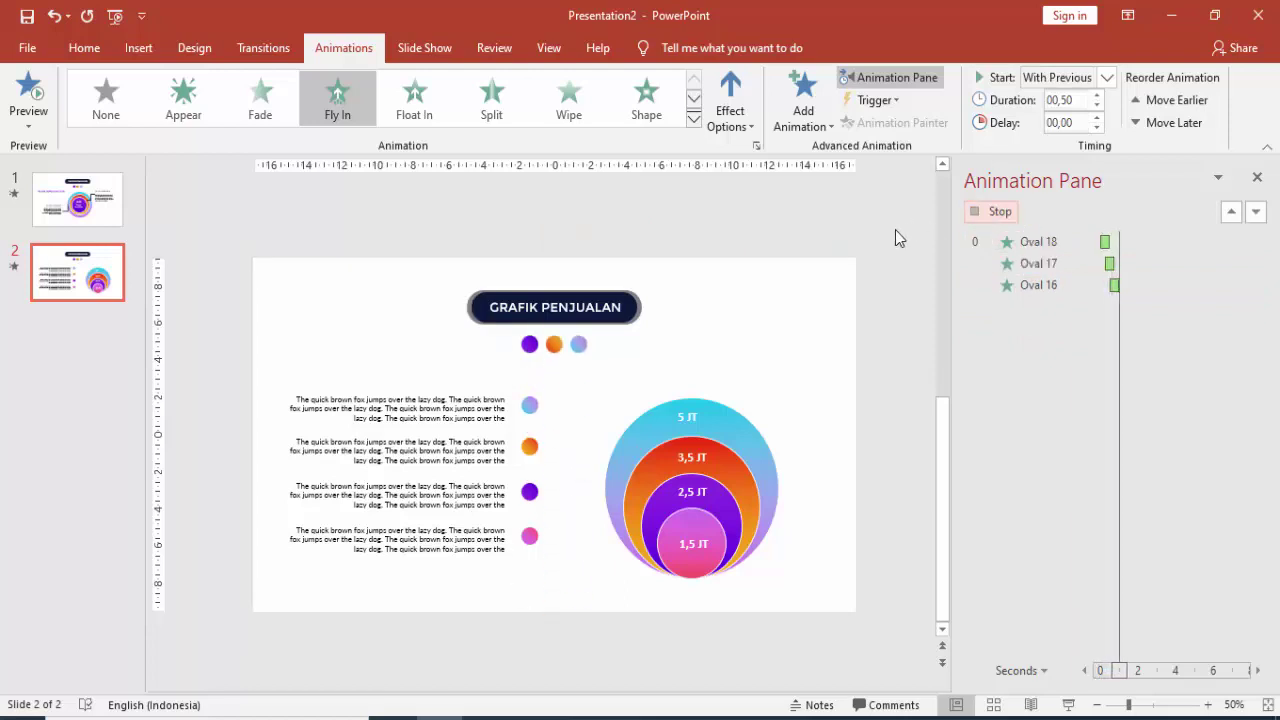
click(806, 334)
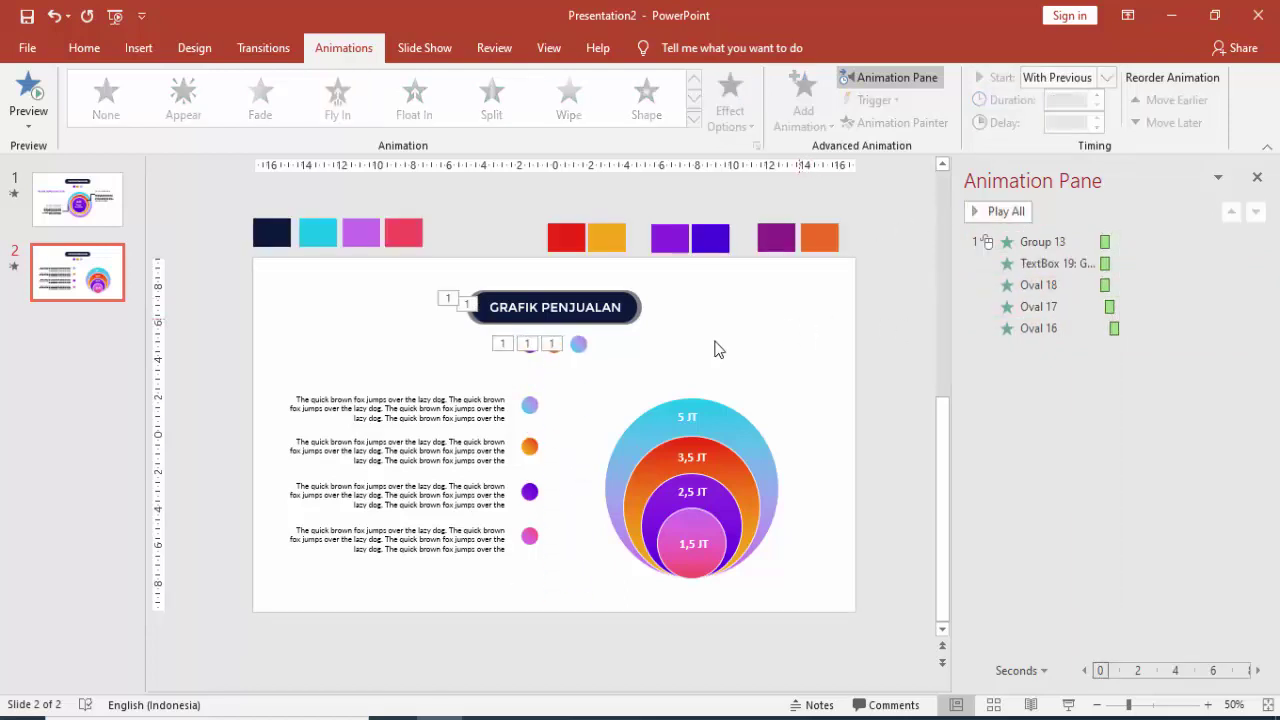
Step: Apply a Wedge entrance to the outer circle group, With Previous after a 1 s delay
click(691, 522)
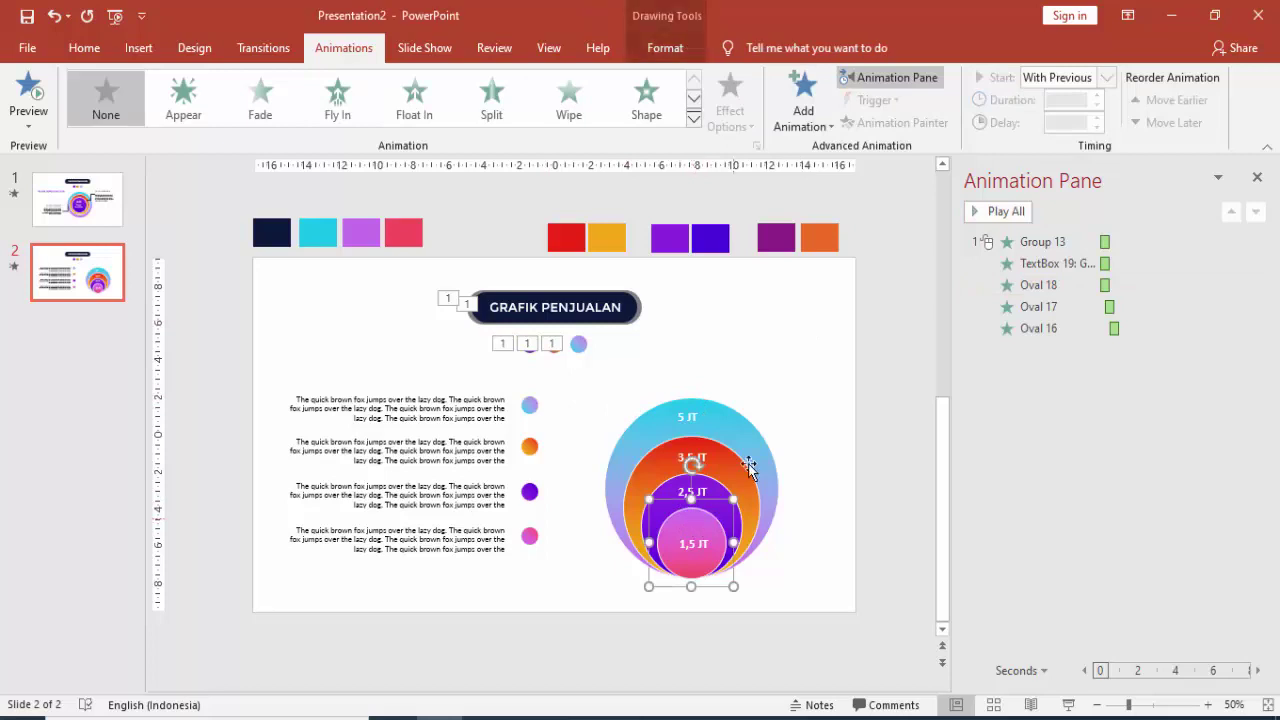
click(801, 120)
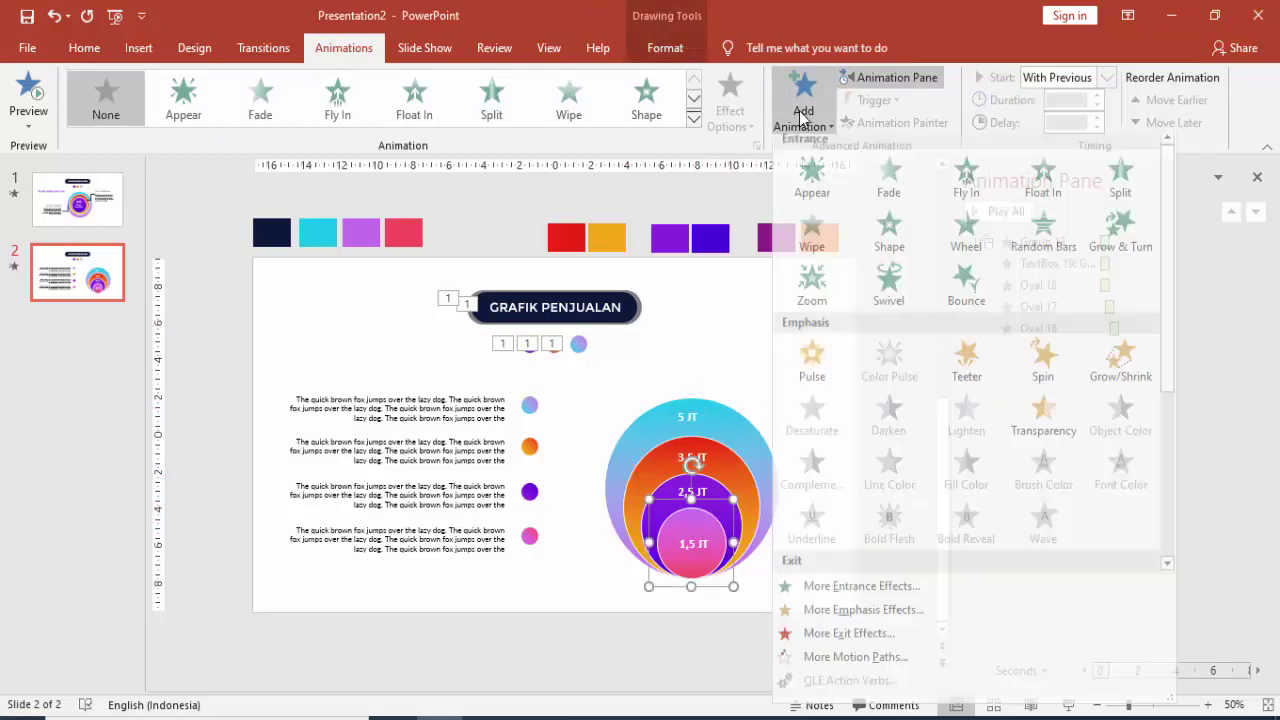
click(757, 306)
click(734, 412)
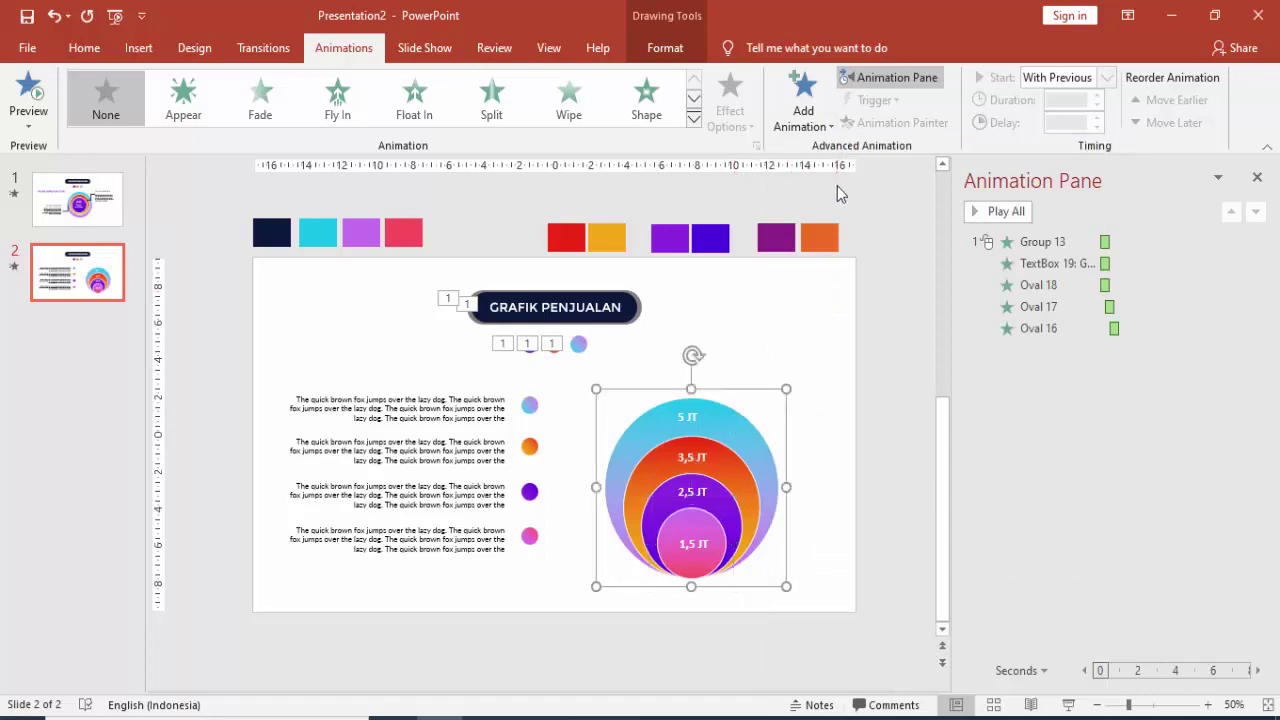
click(810, 115)
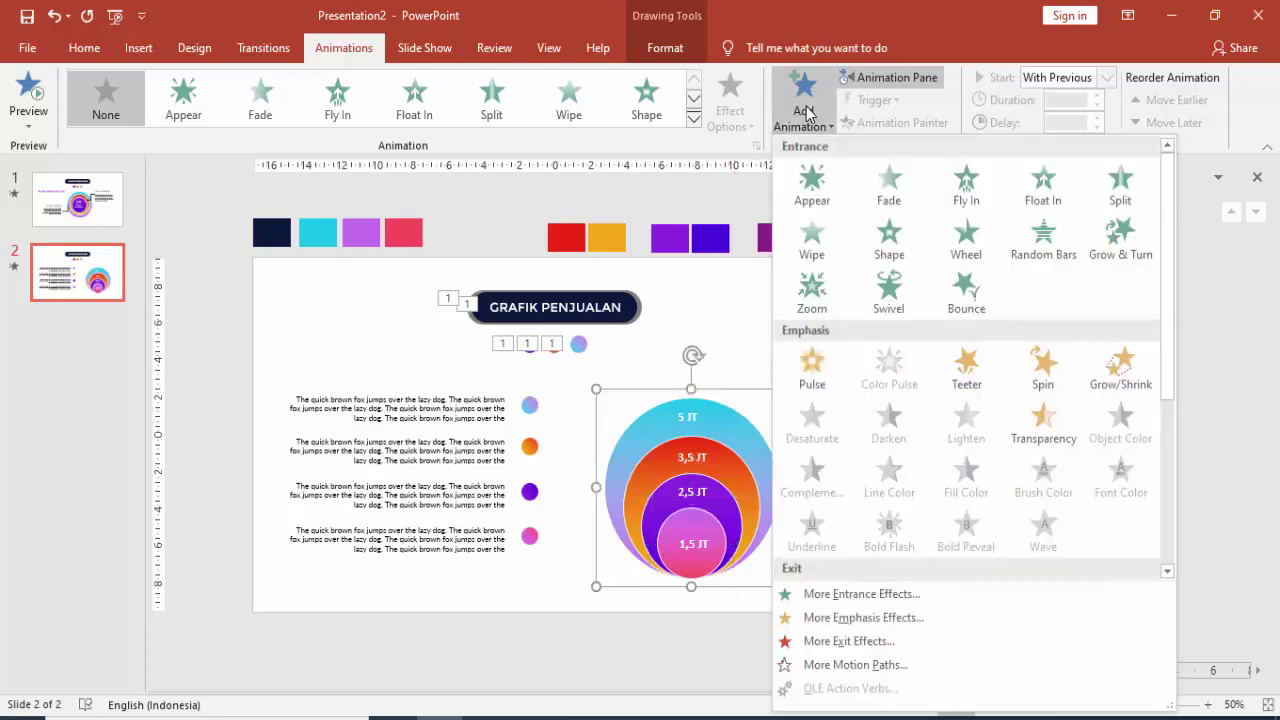
click(862, 594)
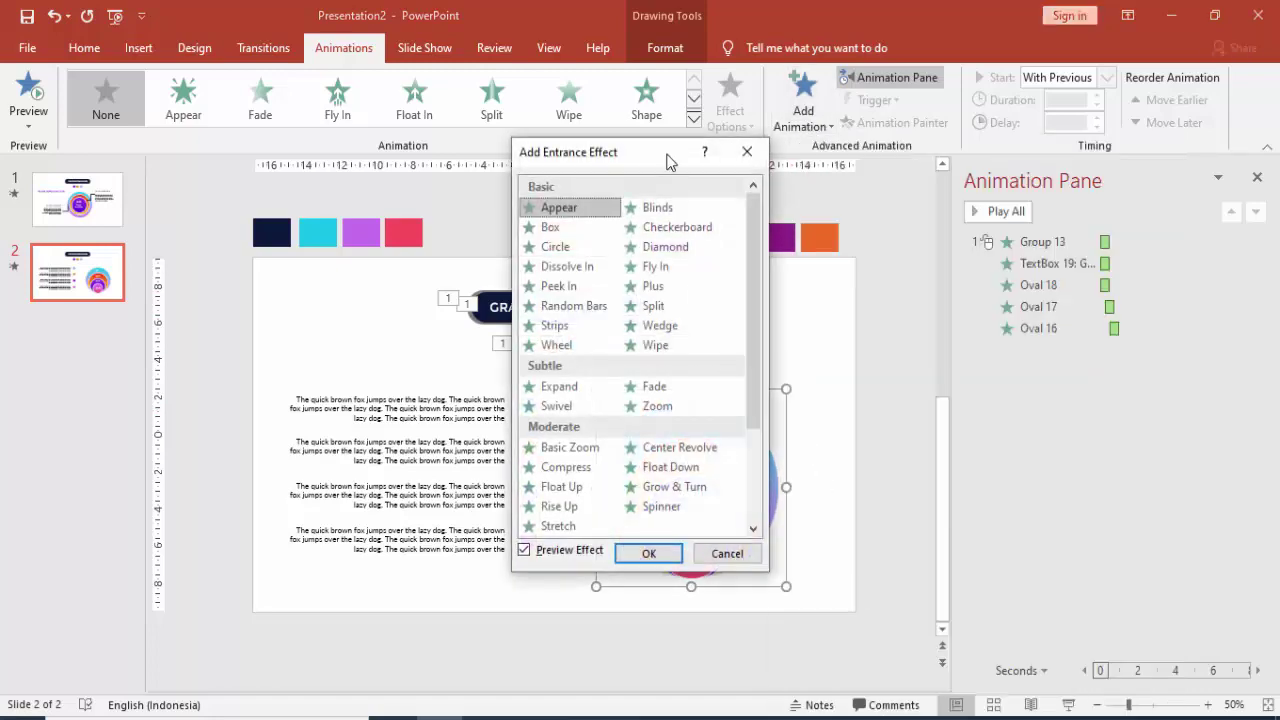
drag(620, 152, 469, 185)
click(530, 360)
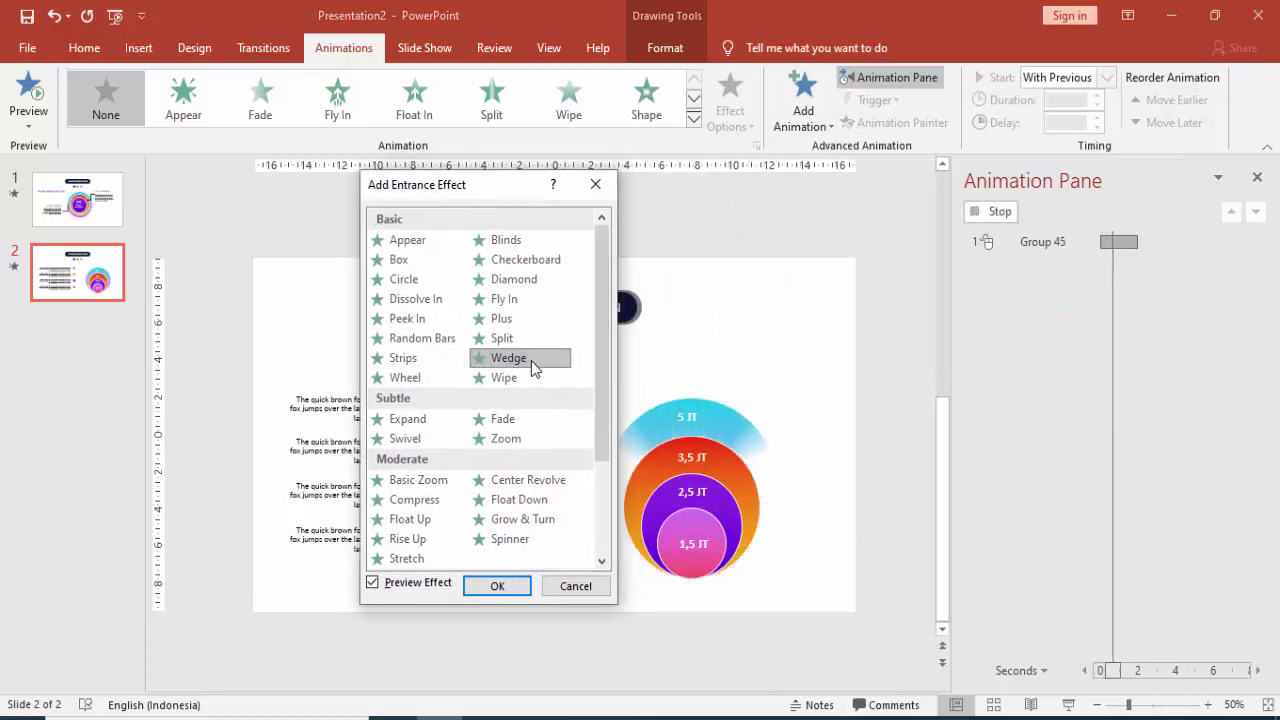
click(500, 586)
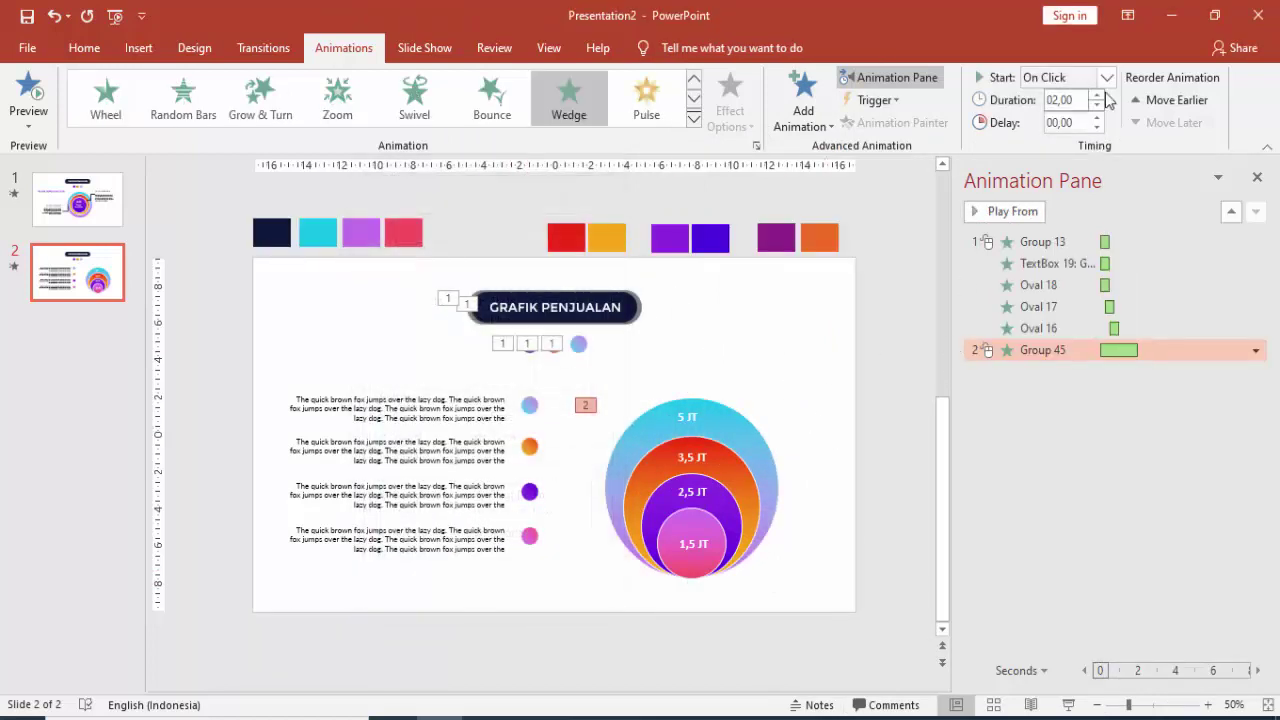
click(1106, 77)
click(1050, 117)
click(1097, 117)
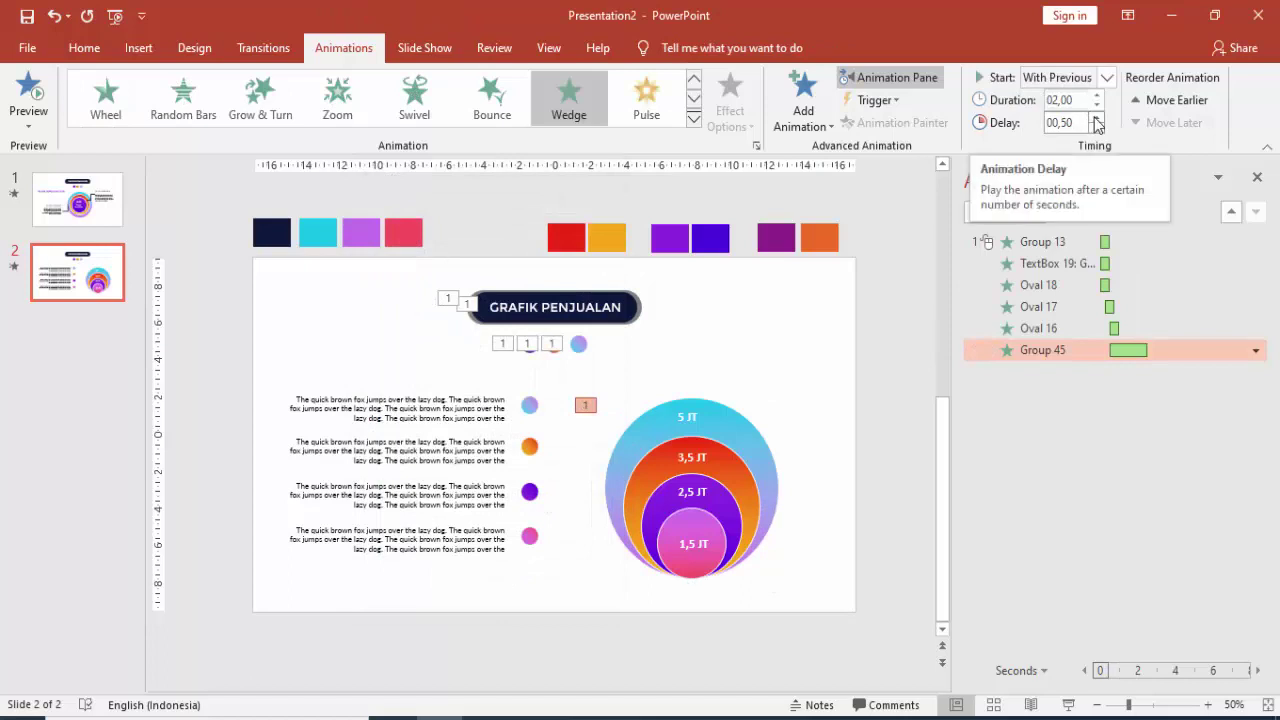
click(1097, 117)
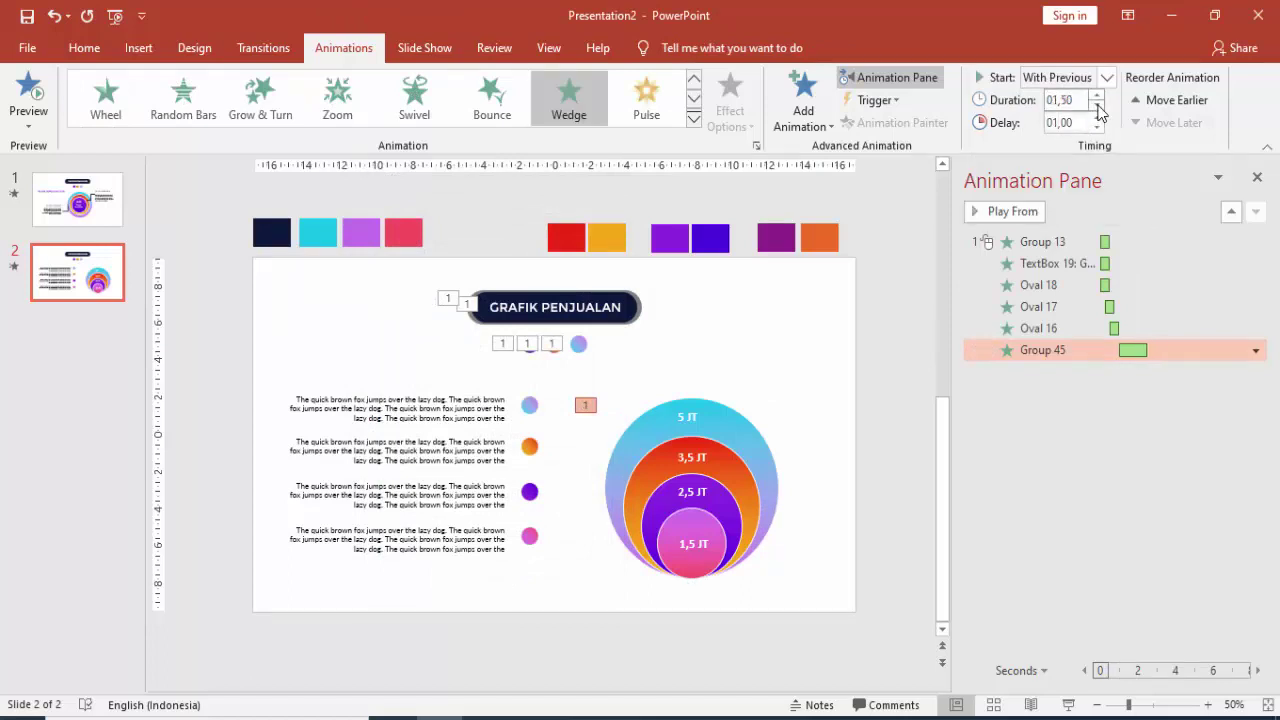
click(1097, 106)
Step: Copy the Wedge to the 3,5 JT, 2,5 JT and 1,5 JT circles with 2, 3 and 4 s delays
click(738, 422)
click(897, 122)
click(722, 467)
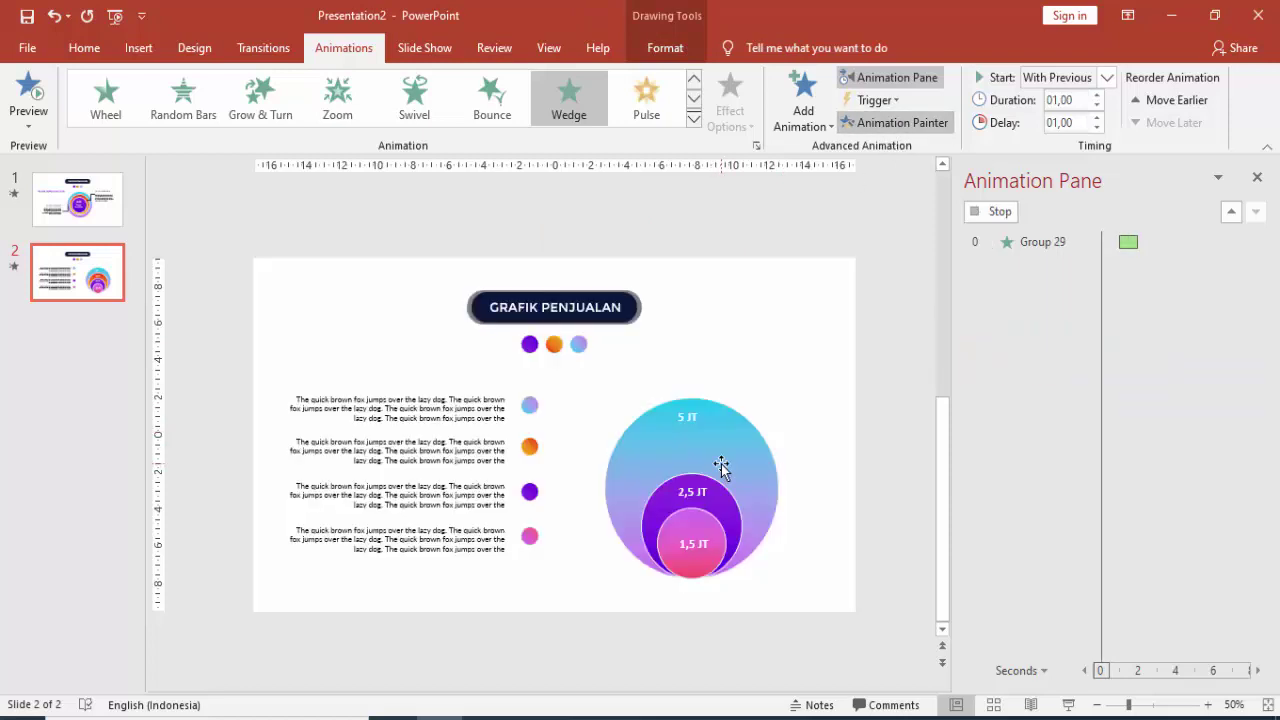
click(1097, 117)
click(1097, 117)
click(1097, 117)
click(1097, 117)
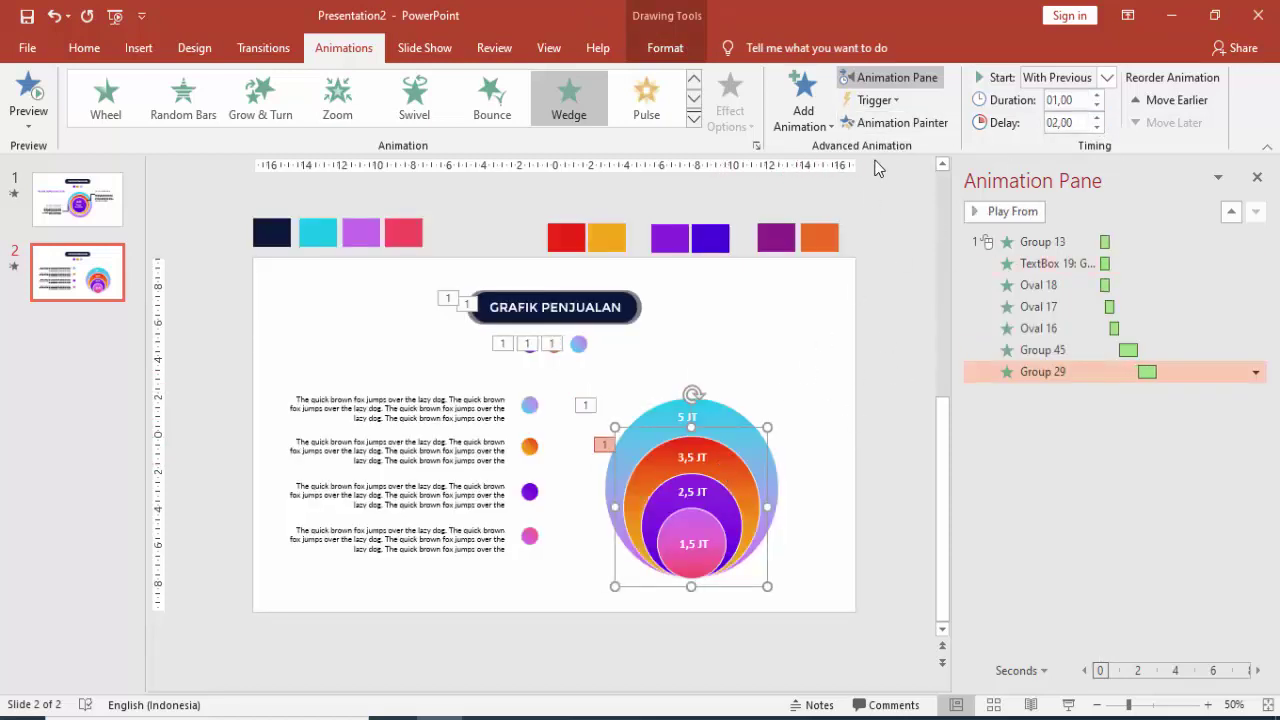
click(716, 504)
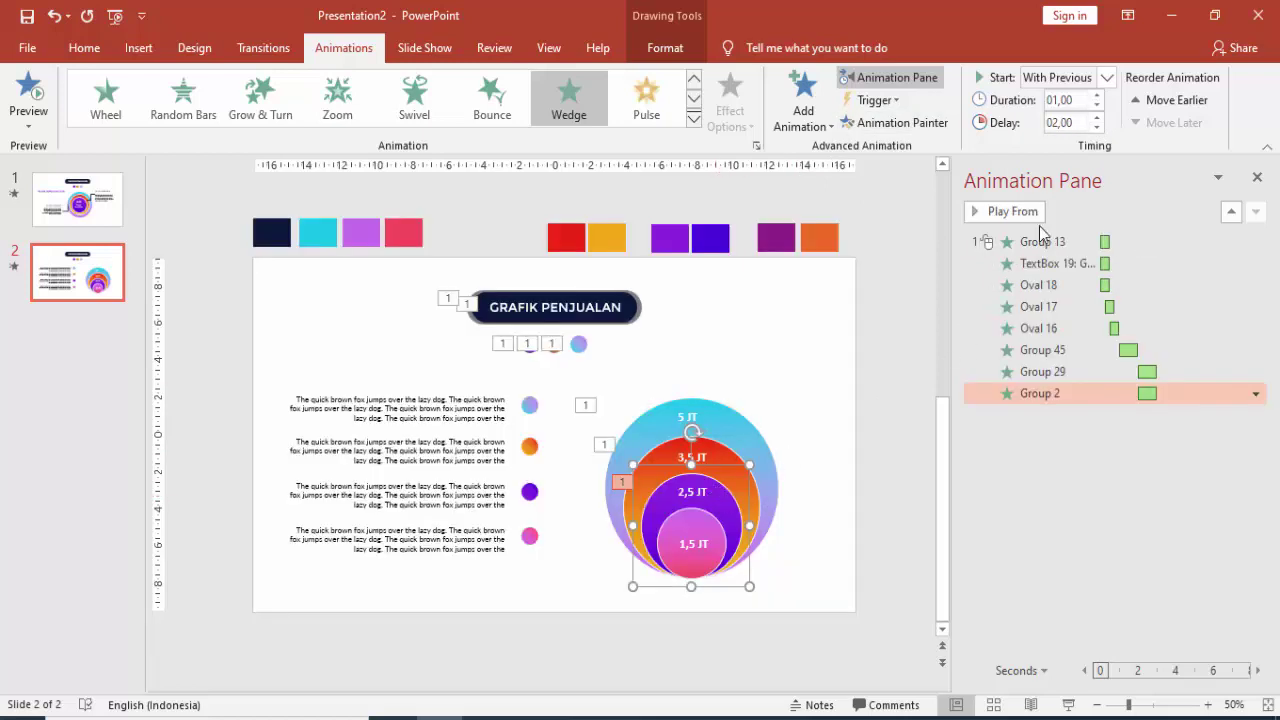
click(1097, 128)
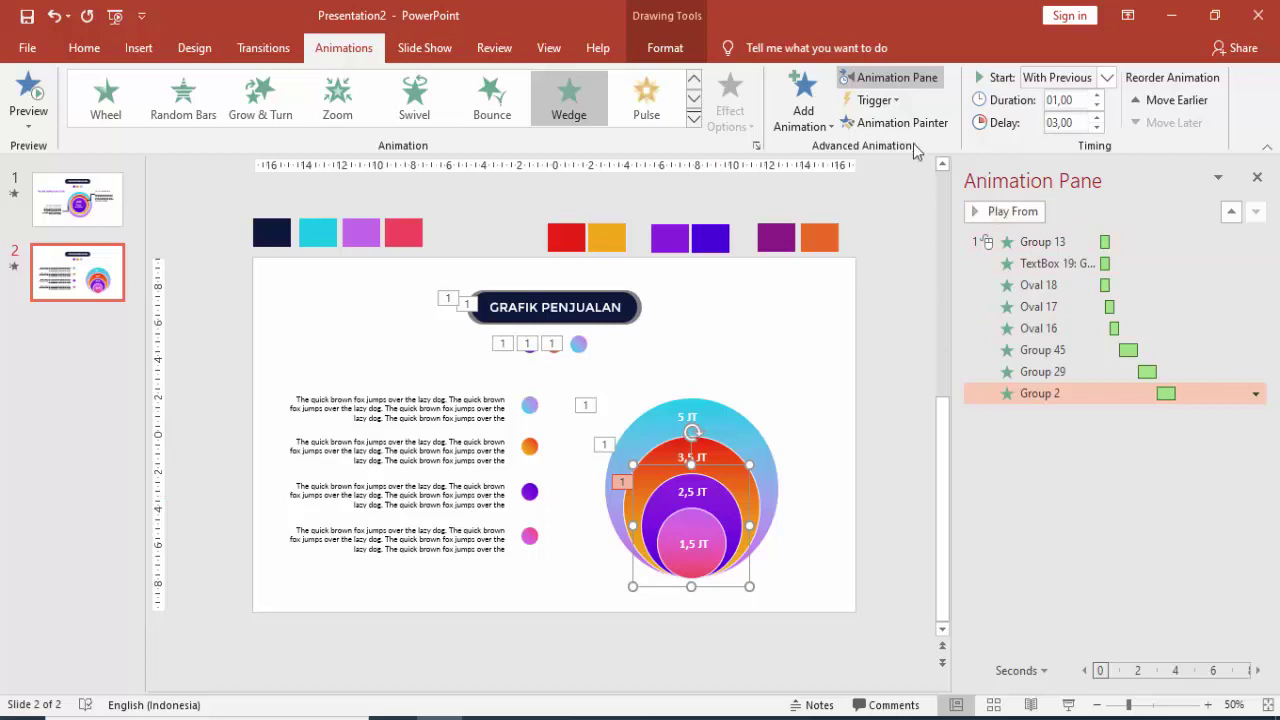
click(716, 530)
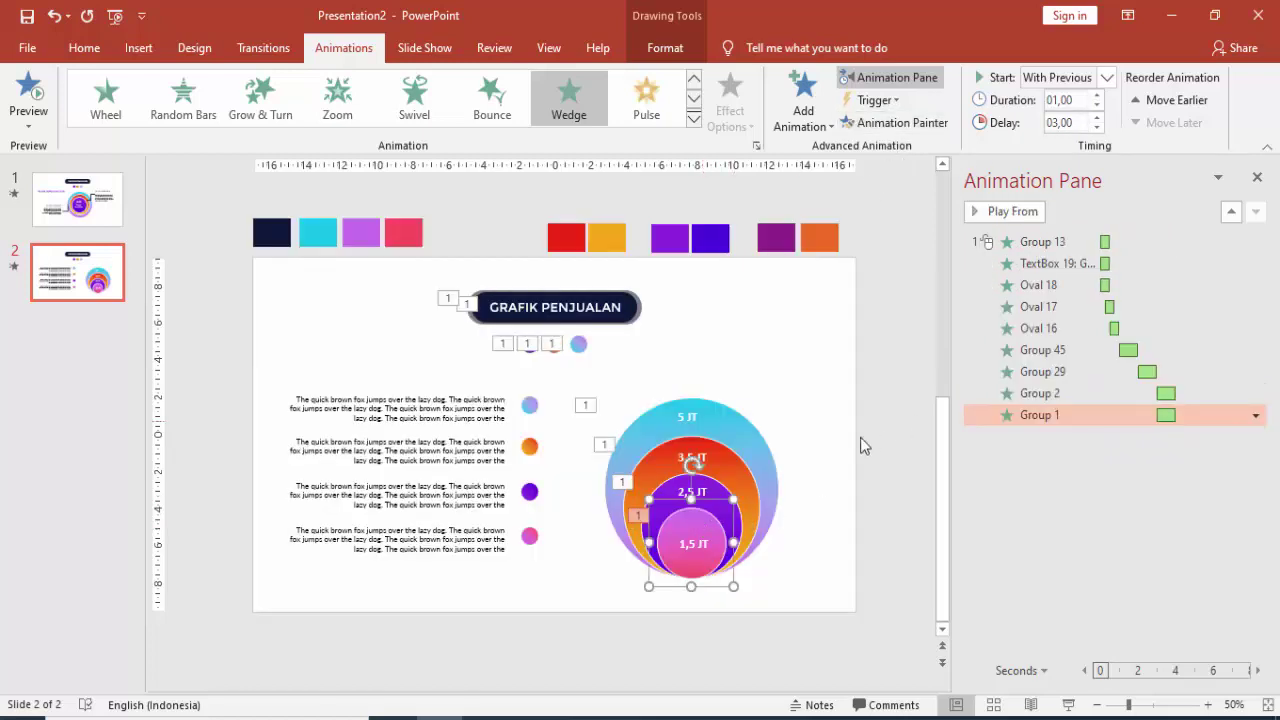
click(1097, 117)
click(1097, 117)
click(1097, 117)
click(1097, 117)
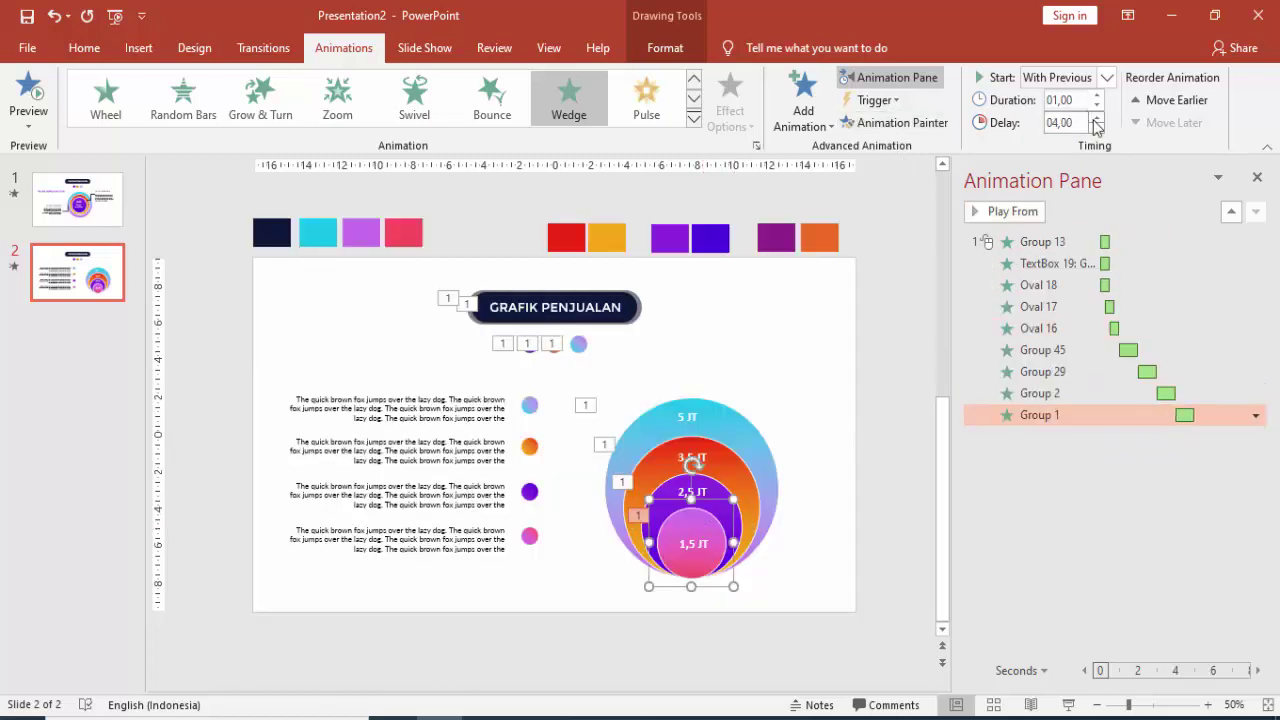
click(1097, 128)
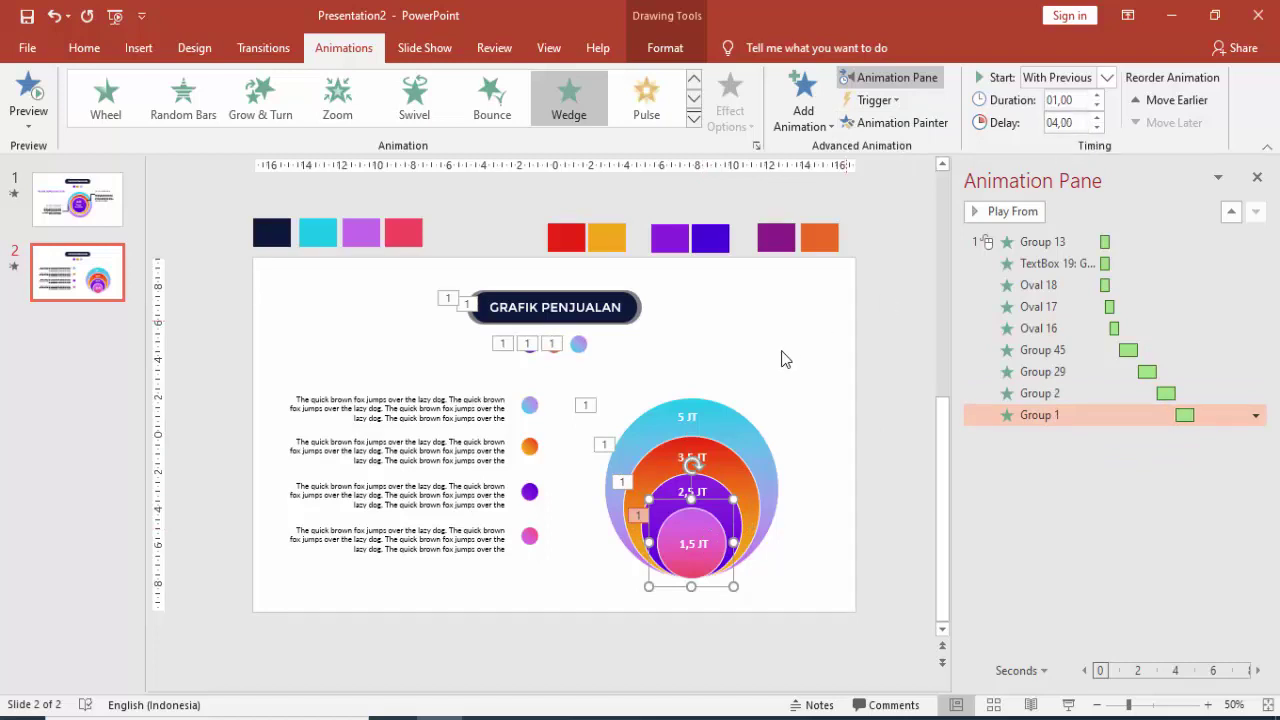
click(712, 380)
click(530, 406)
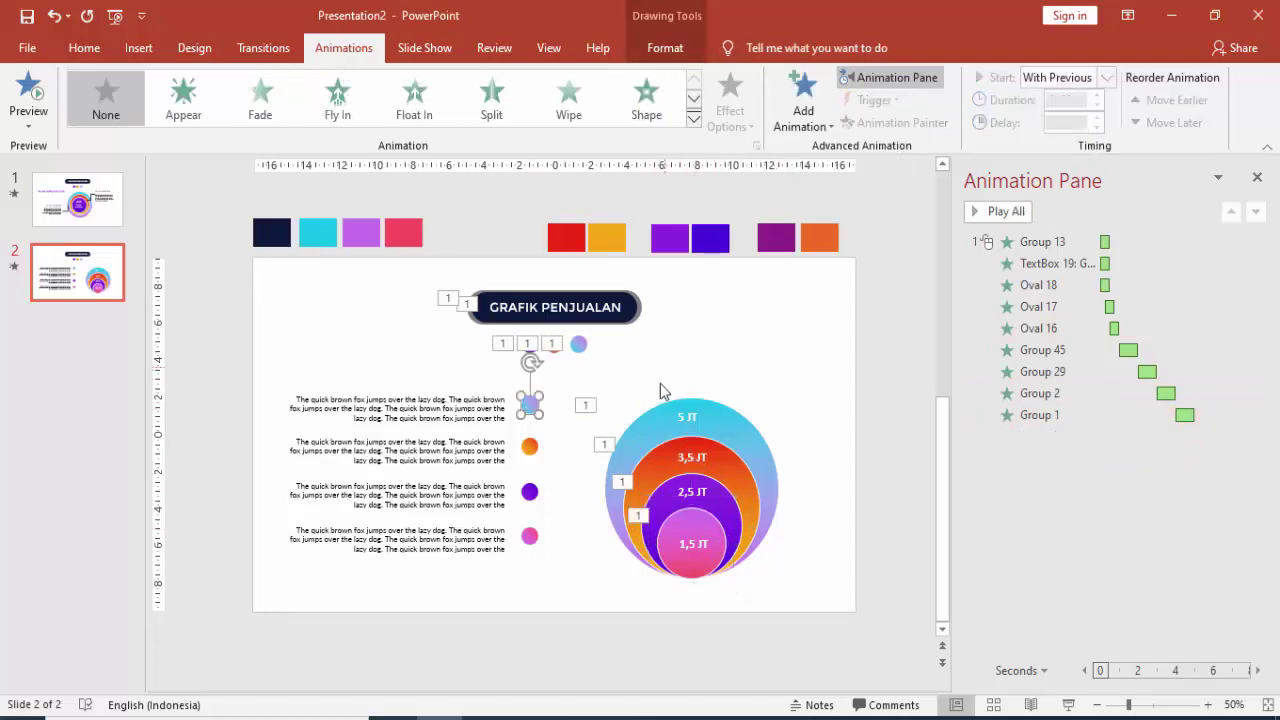
Step: Give the blue bullet dot a bouncing Fly In, With Previous after a 5,00 s delay
click(816, 118)
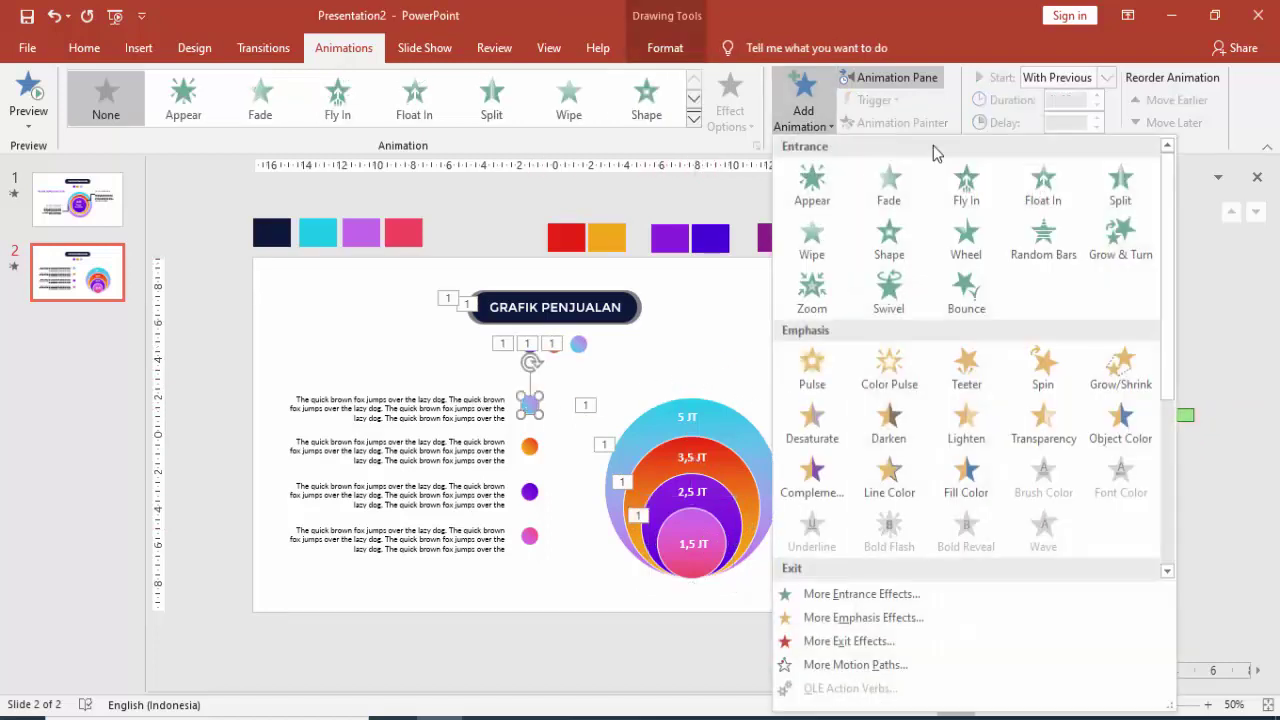
click(963, 196)
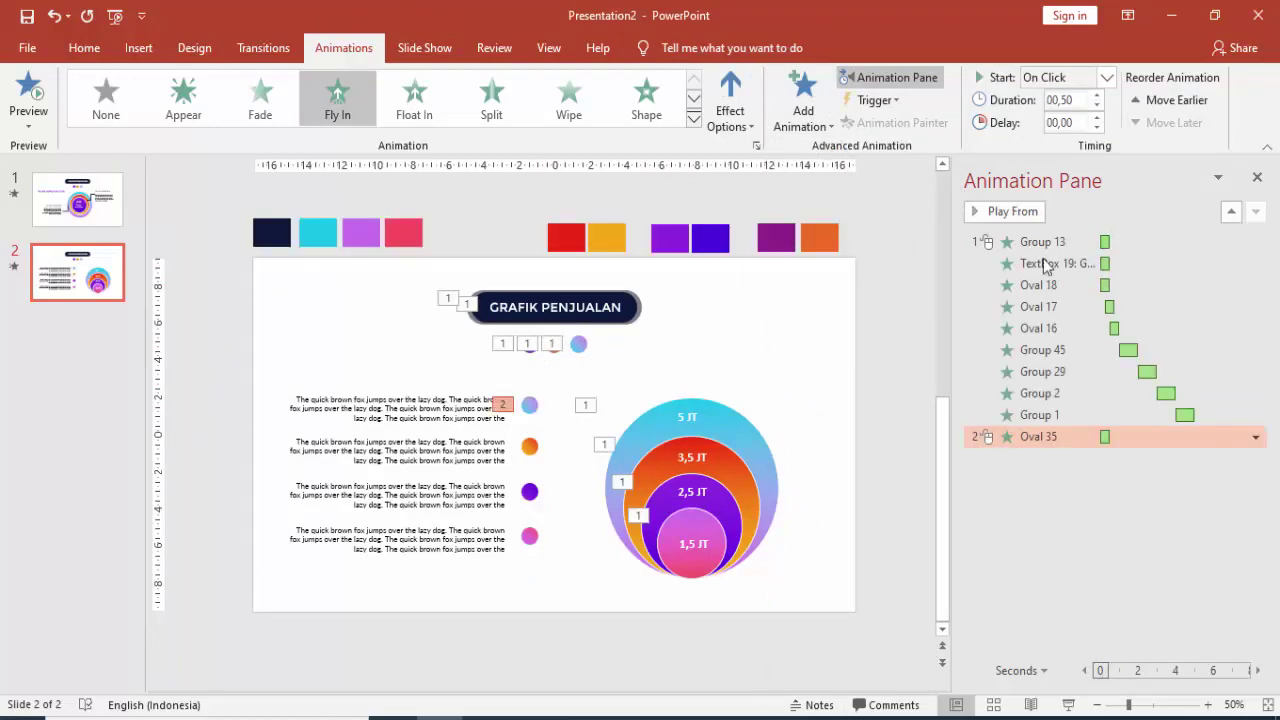
double_click(1094, 437)
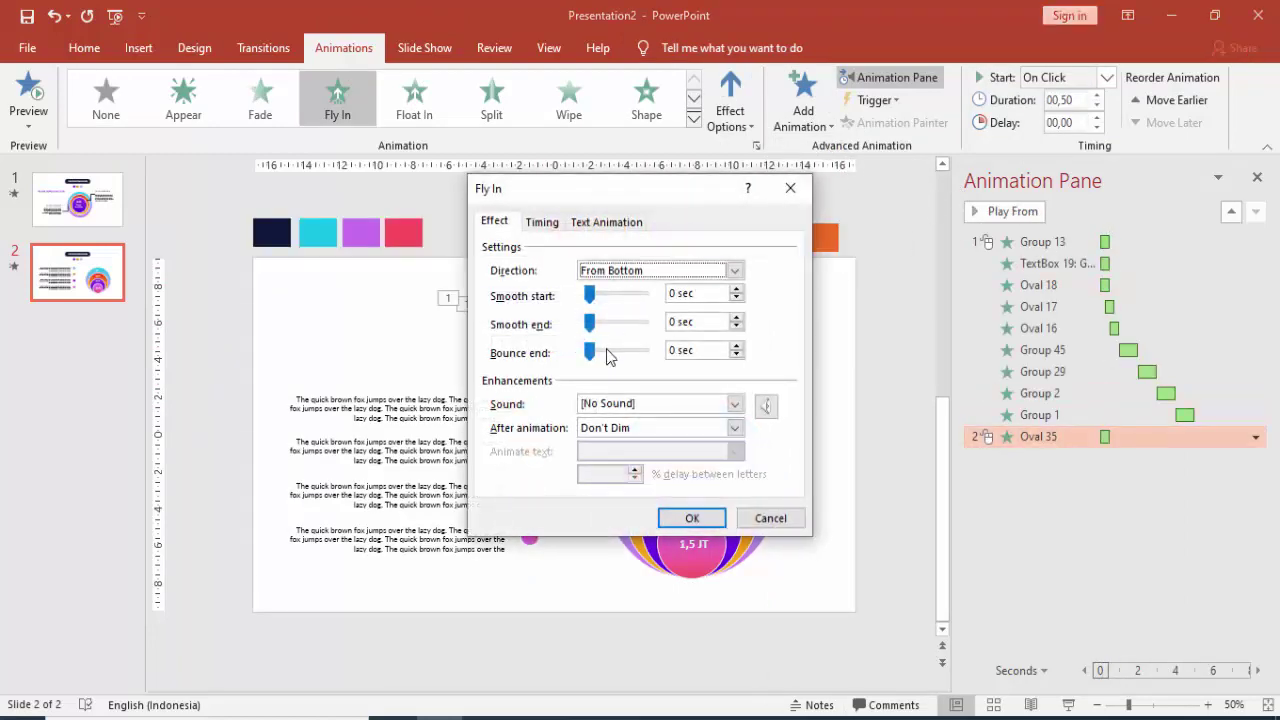
drag(607, 354, 633, 352)
click(691, 517)
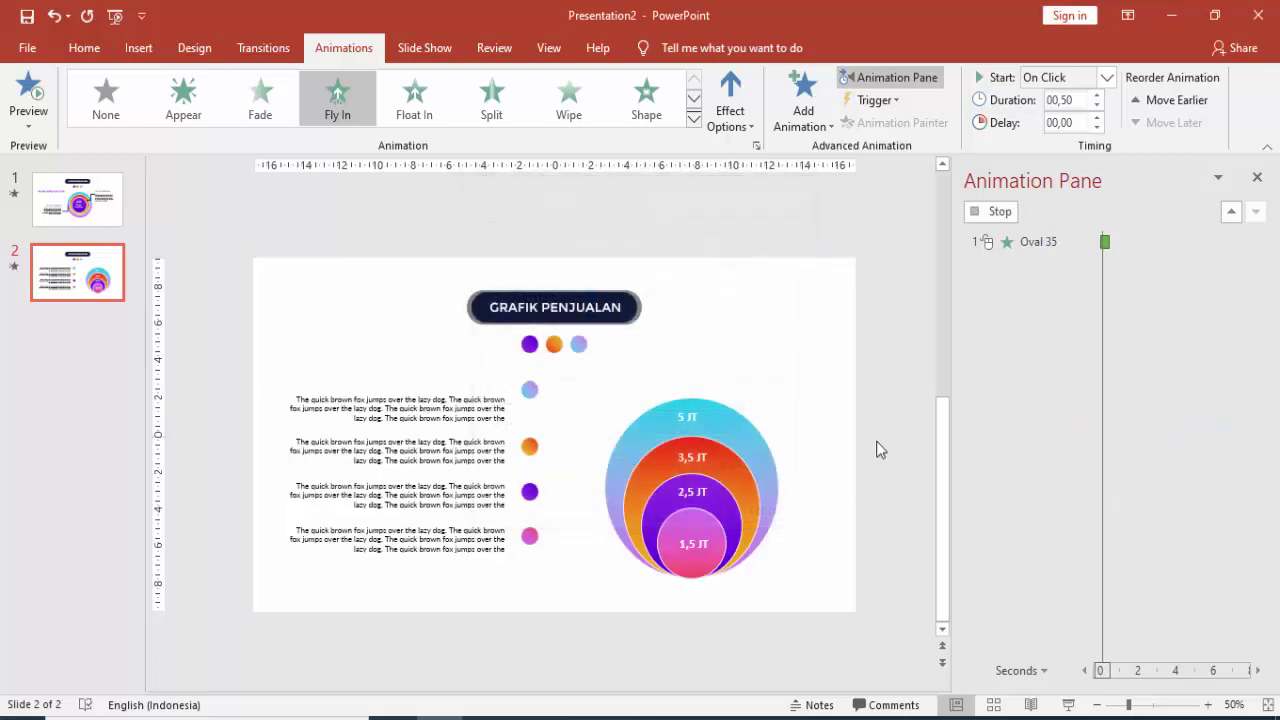
click(1100, 78)
click(1097, 117)
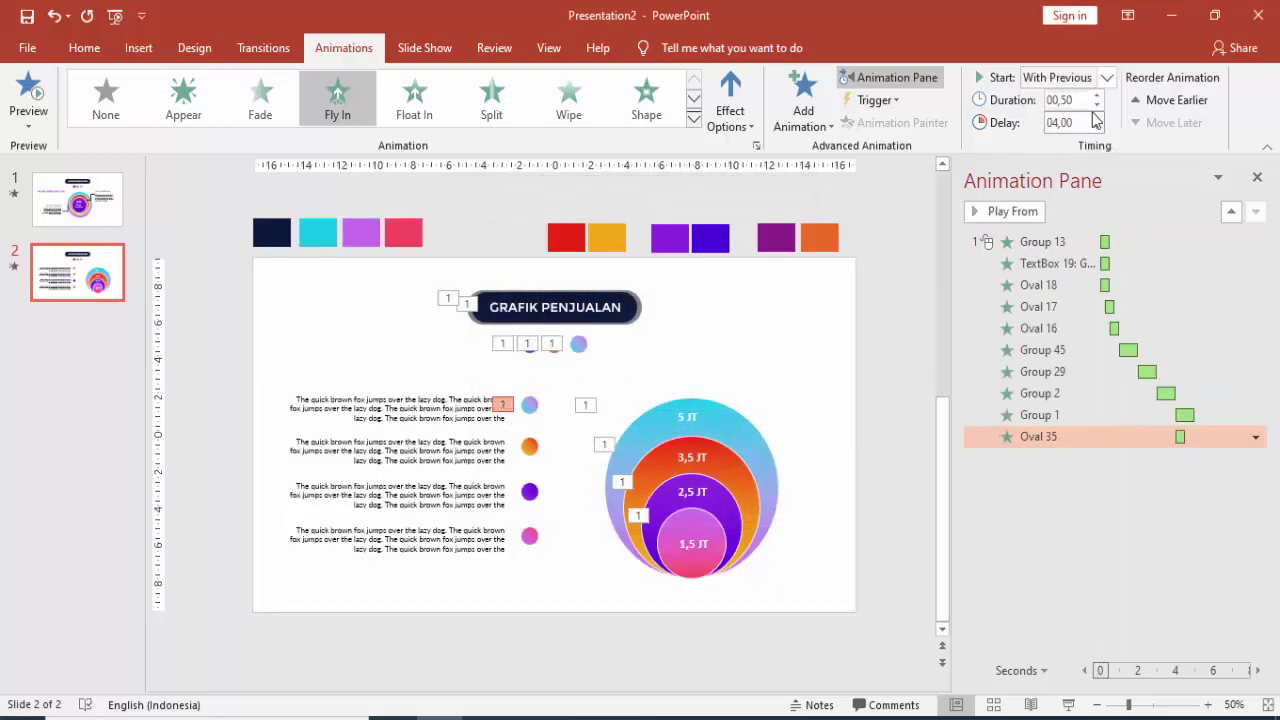
click(1097, 117)
click(463, 414)
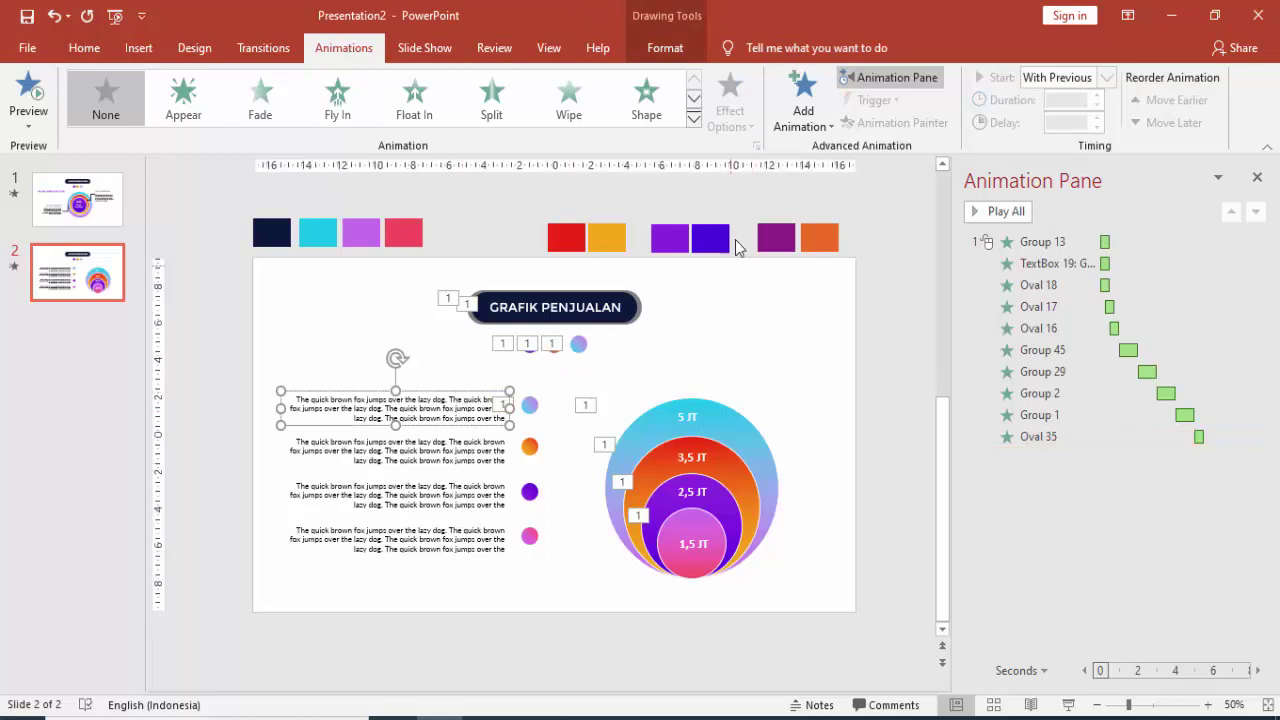
Step: Apply the Expand entrance to the first sample-text paragraph, With Previous after 5,00 s
click(803, 100)
click(822, 589)
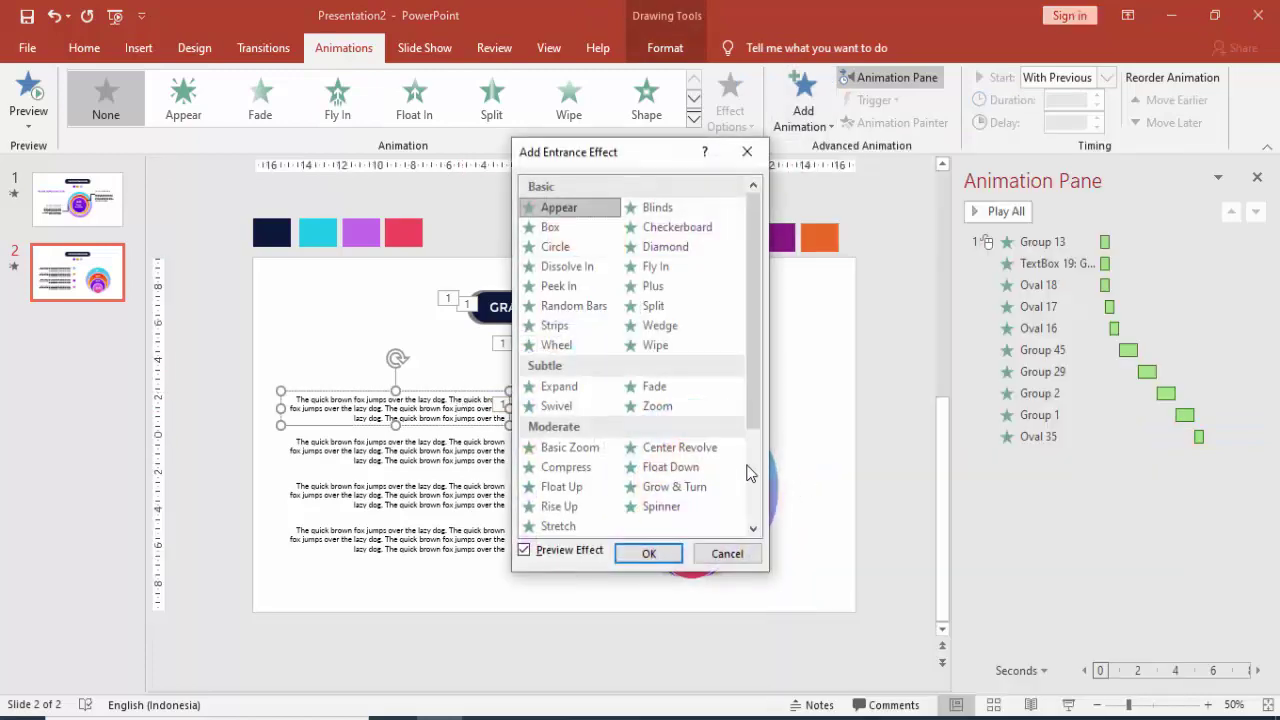
click(575, 406)
click(575, 387)
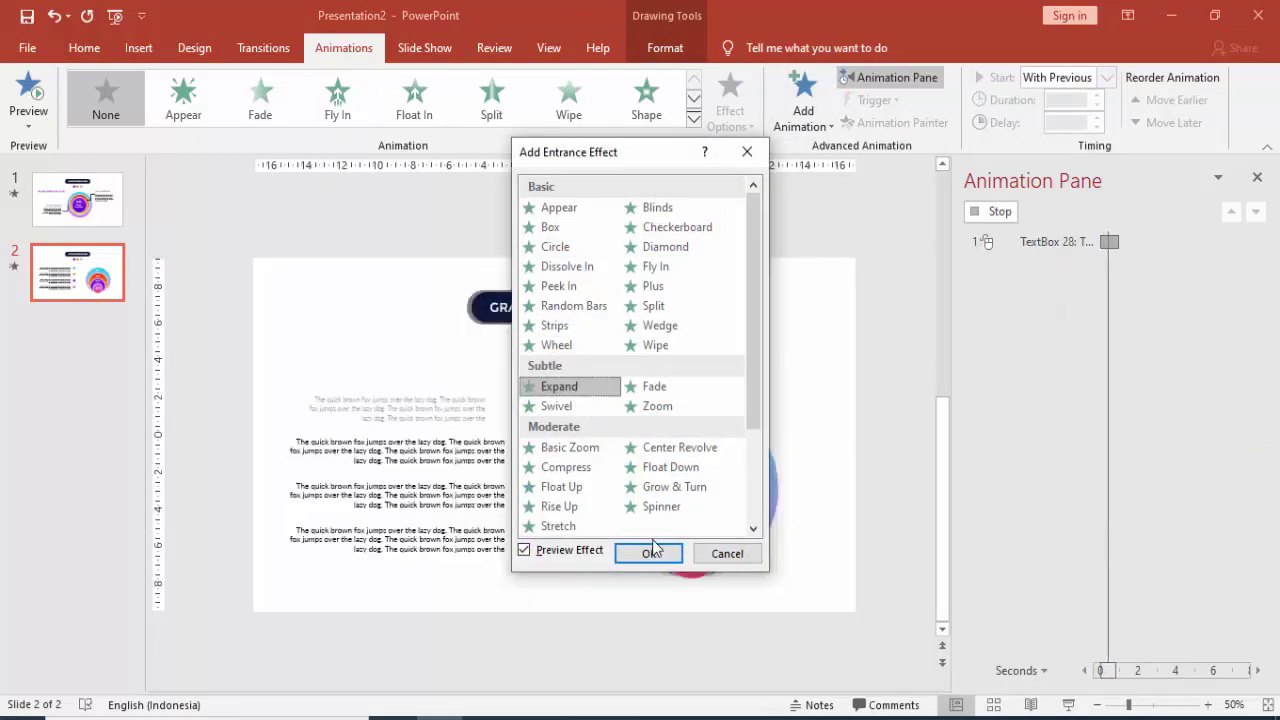
click(655, 553)
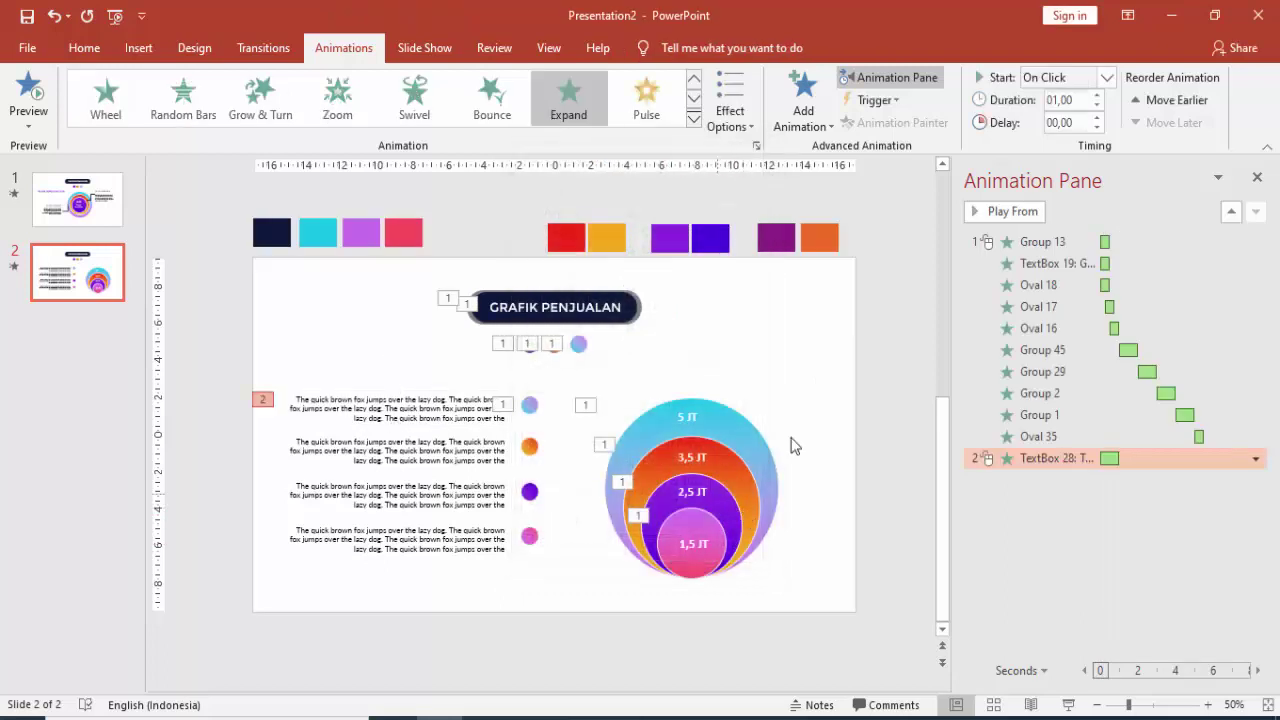
click(1106, 77)
click(1090, 117)
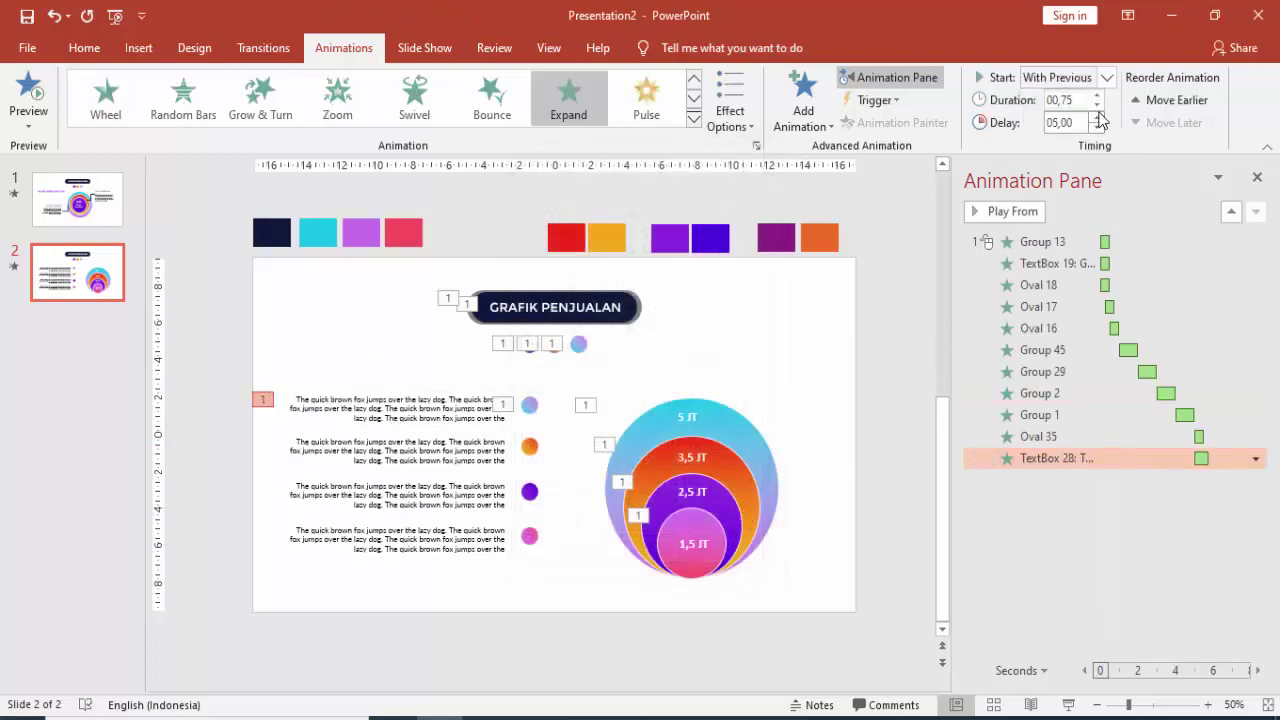
click(1098, 118)
click(1097, 128)
click(530, 405)
Step: Copy the Fly In to the orange dot at 5,5 s and the Expand to the second paragraph at 6 s
click(870, 122)
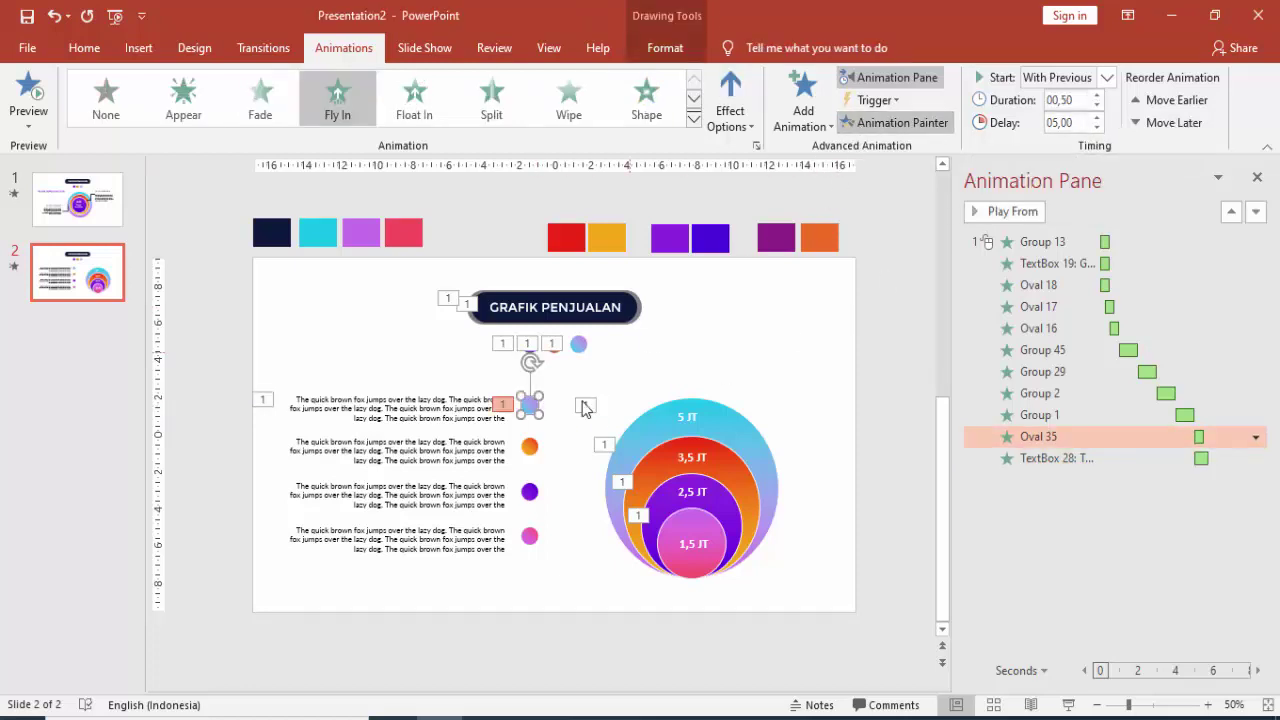
click(539, 450)
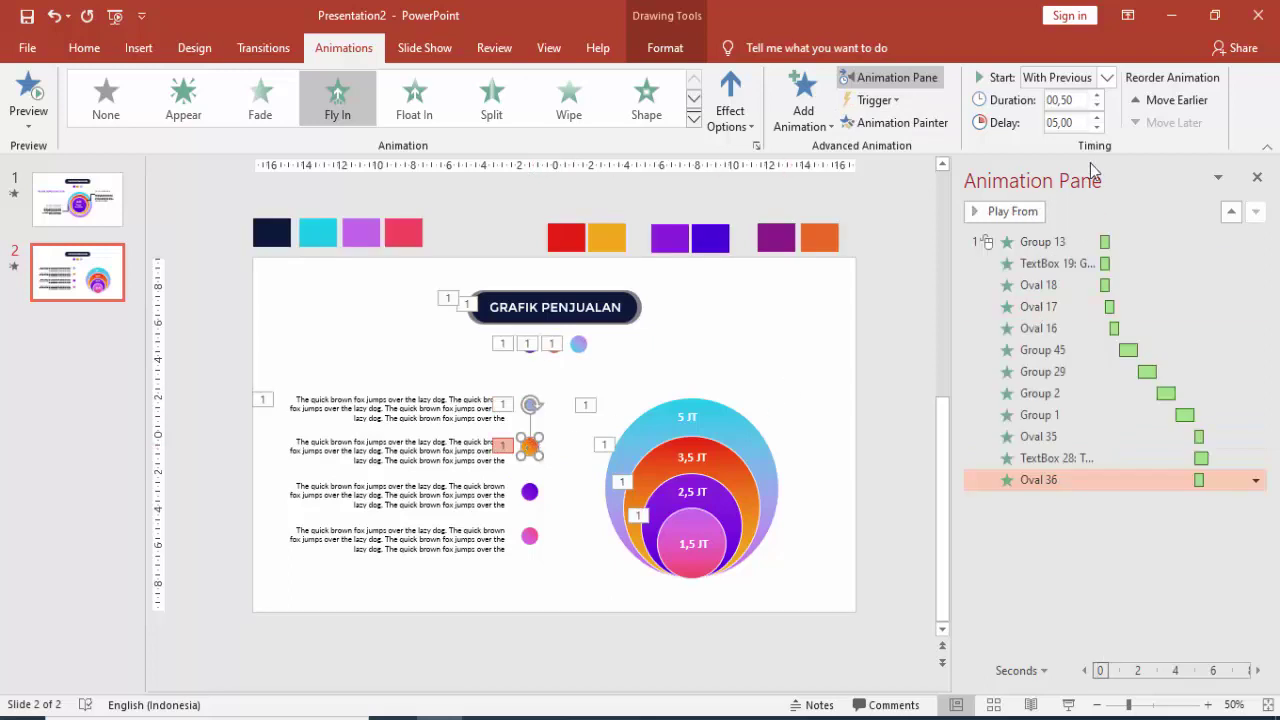
click(1097, 118)
click(1097, 118)
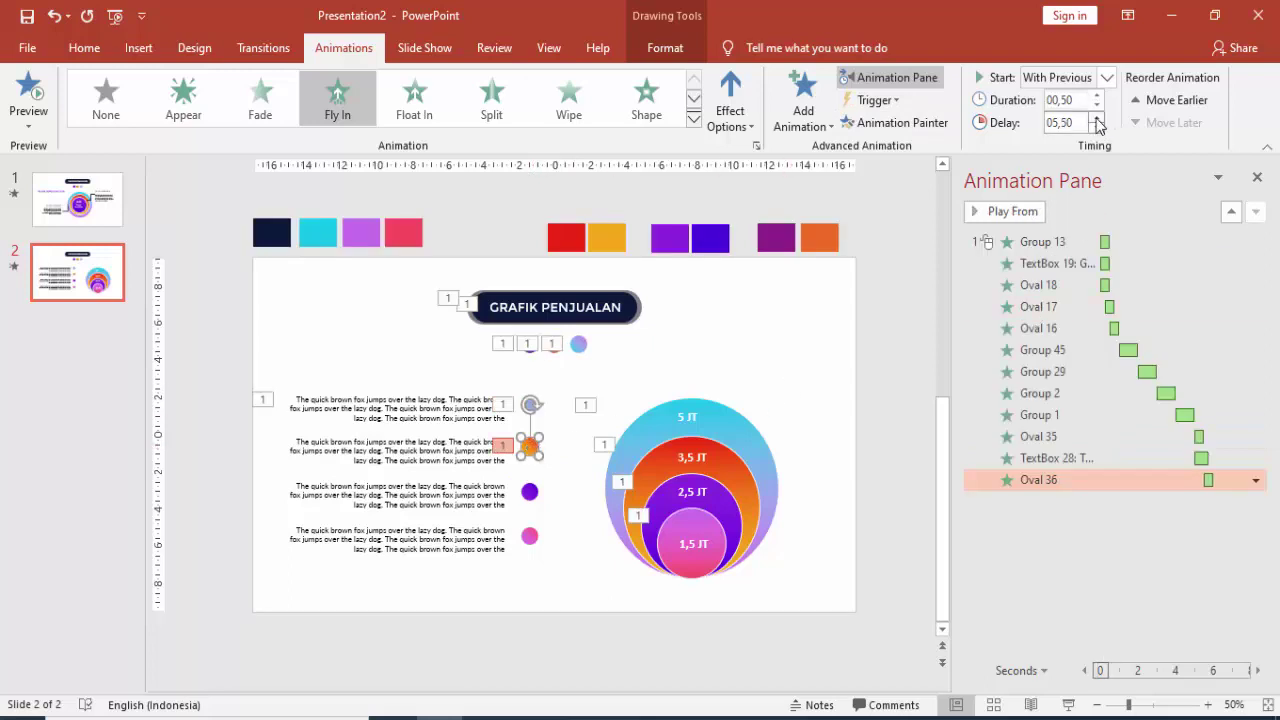
click(448, 405)
click(892, 122)
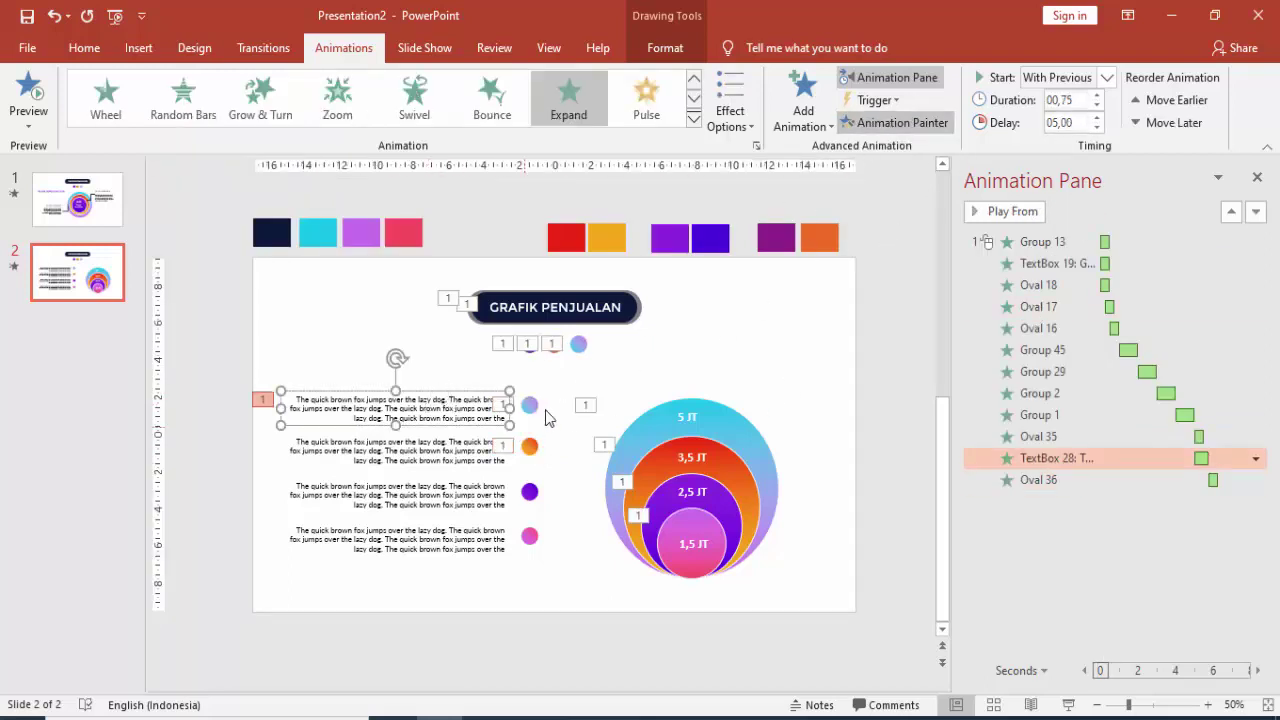
click(478, 450)
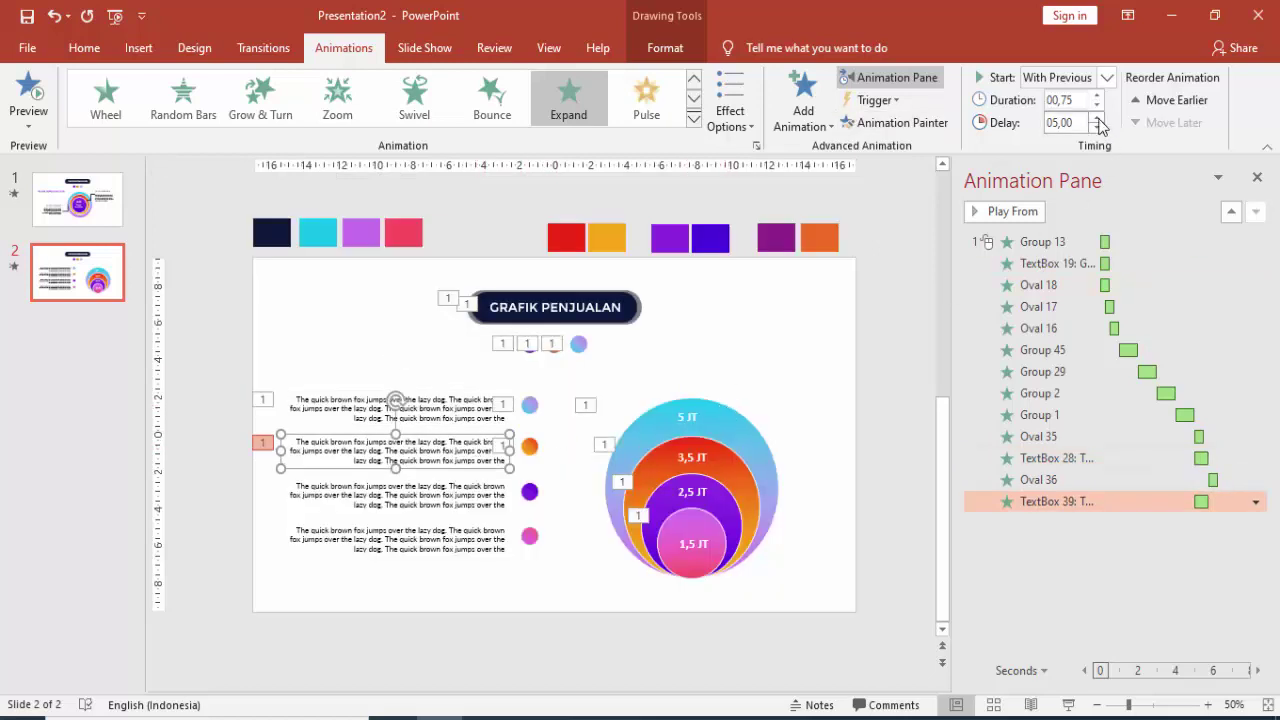
click(1097, 117)
click(1097, 117)
click(1097, 117)
Step: Copy the orange dot's Fly In onto the purple dot, With Previous and a 6,50 s delay
click(529, 446)
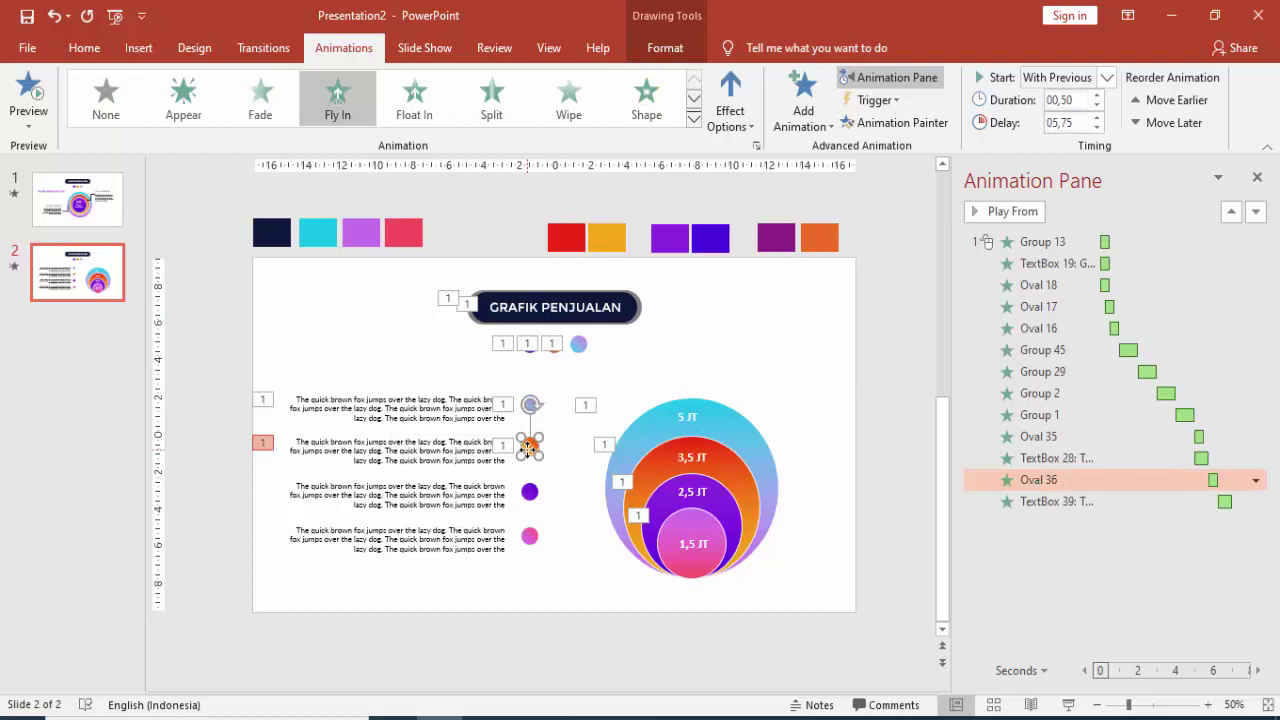
click(893, 122)
click(534, 497)
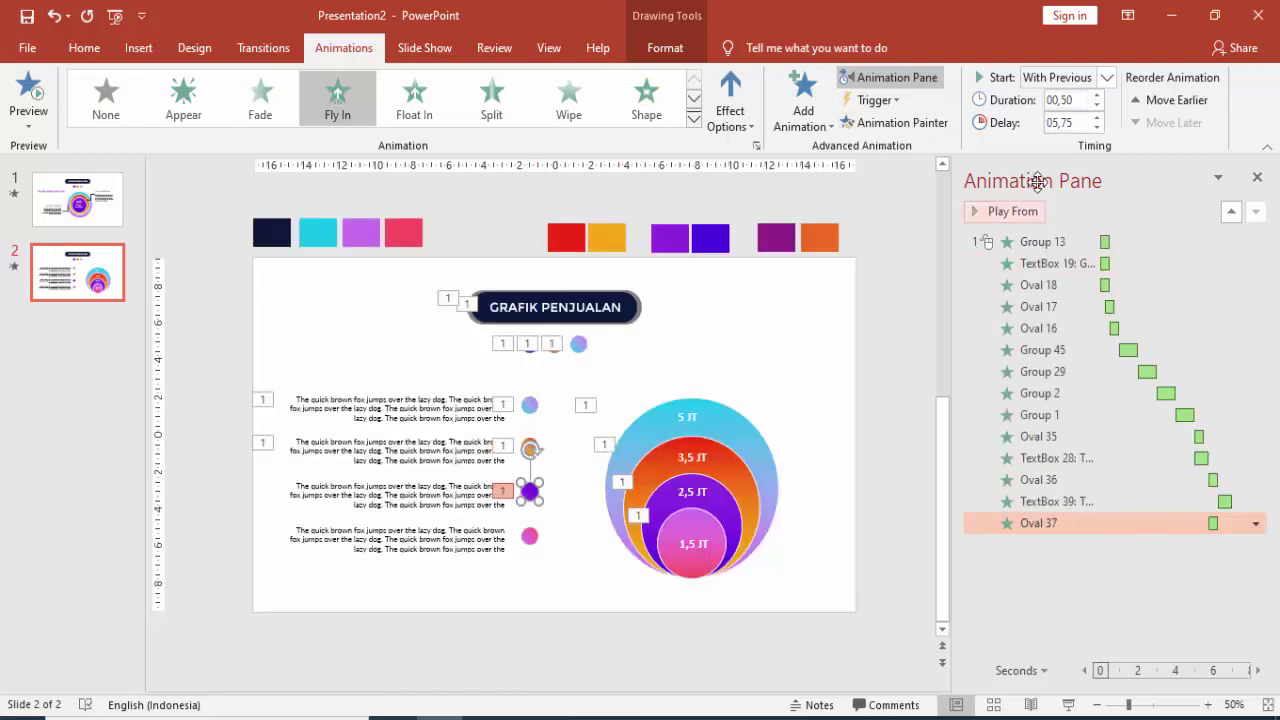
click(1105, 78)
click(1099, 120)
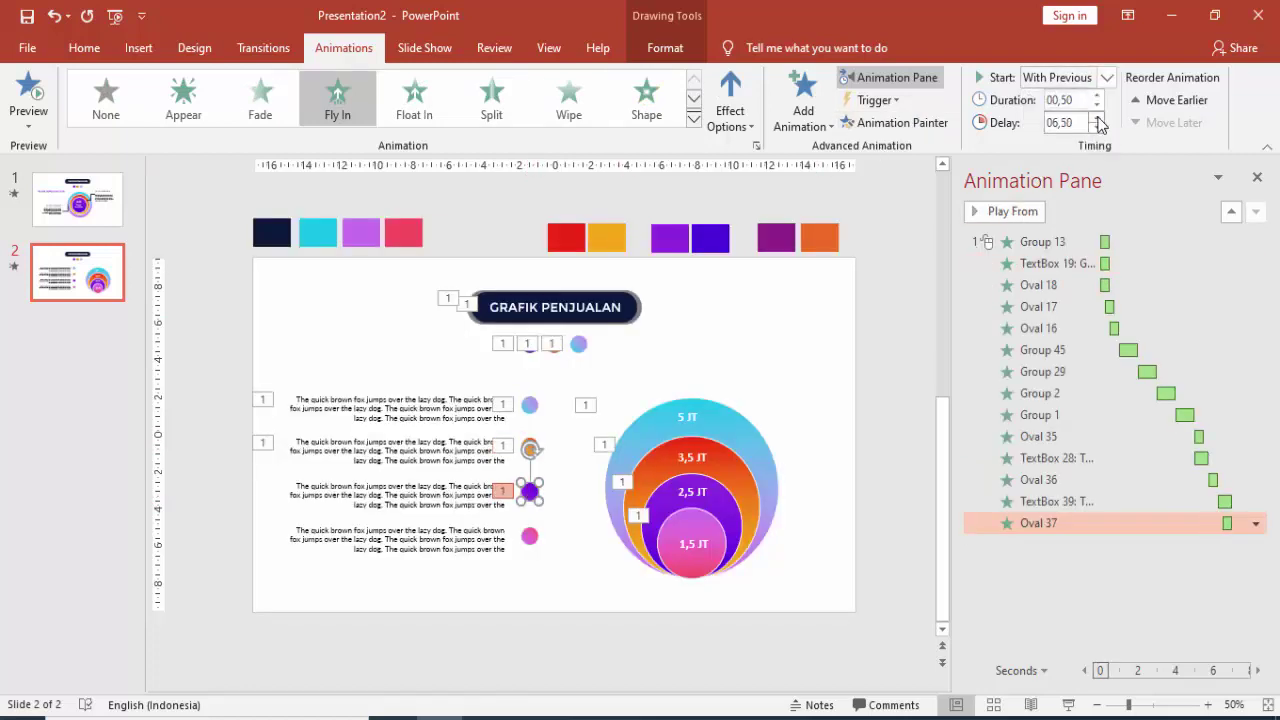
click(1099, 120)
click(460, 440)
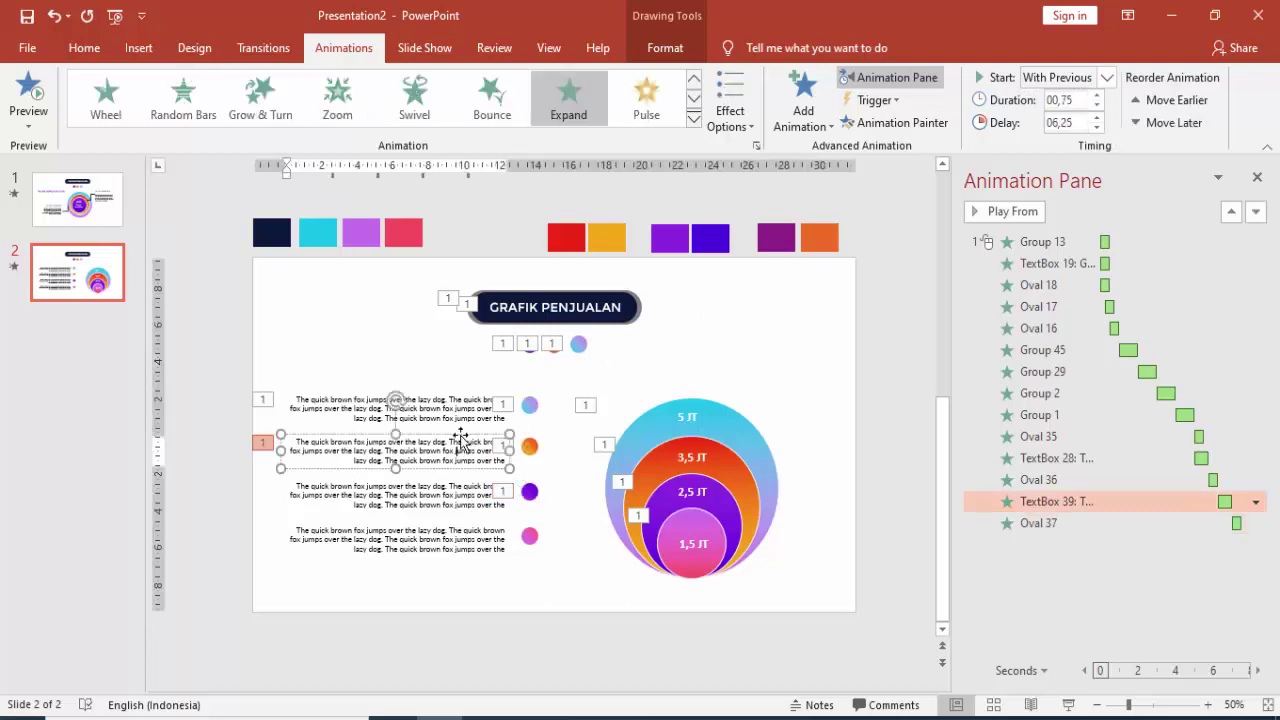
click(848, 122)
Step: Give the third paragraph the Expand entrance with a 7,5 s delay
click(460, 495)
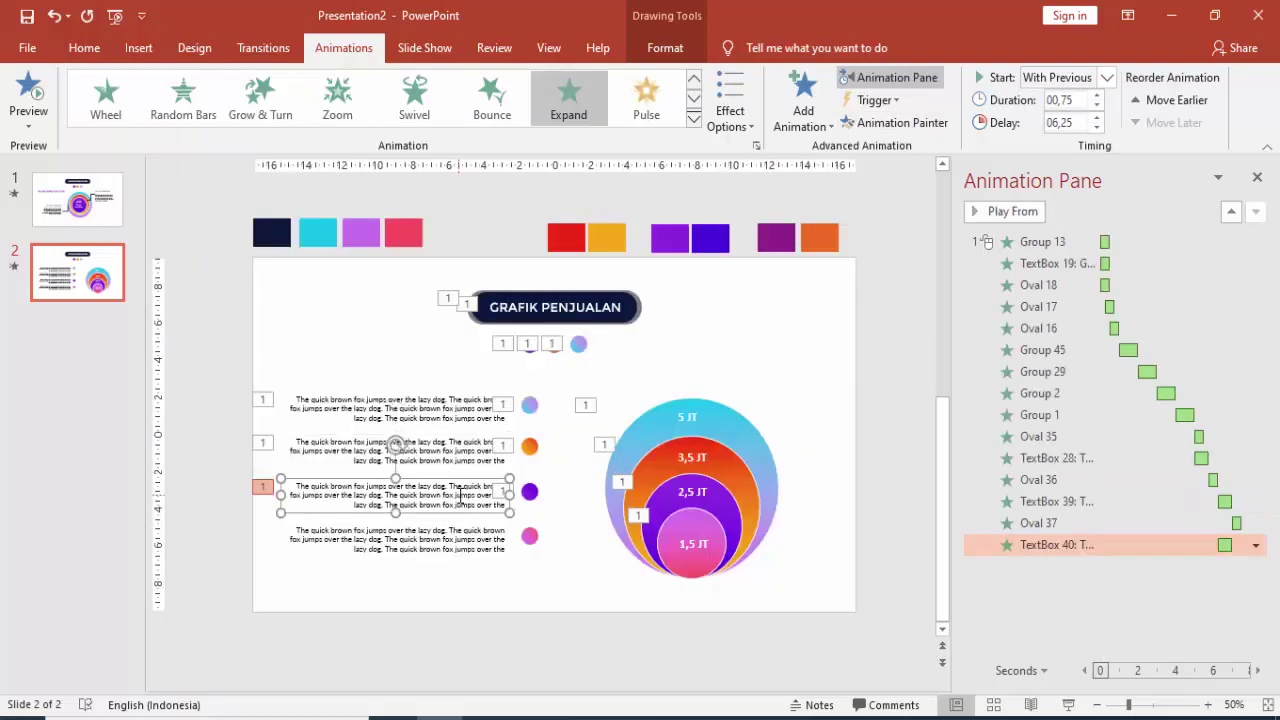
click(1097, 118)
click(1097, 118)
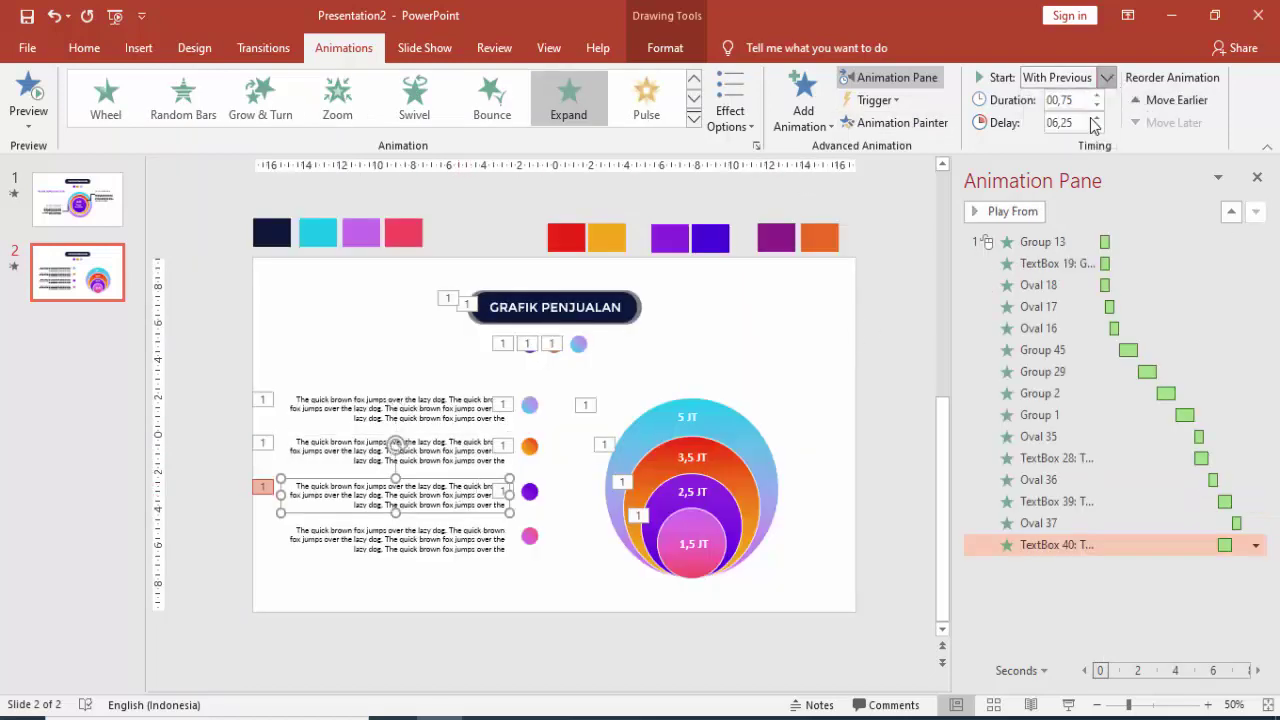
click(1097, 118)
click(1097, 118)
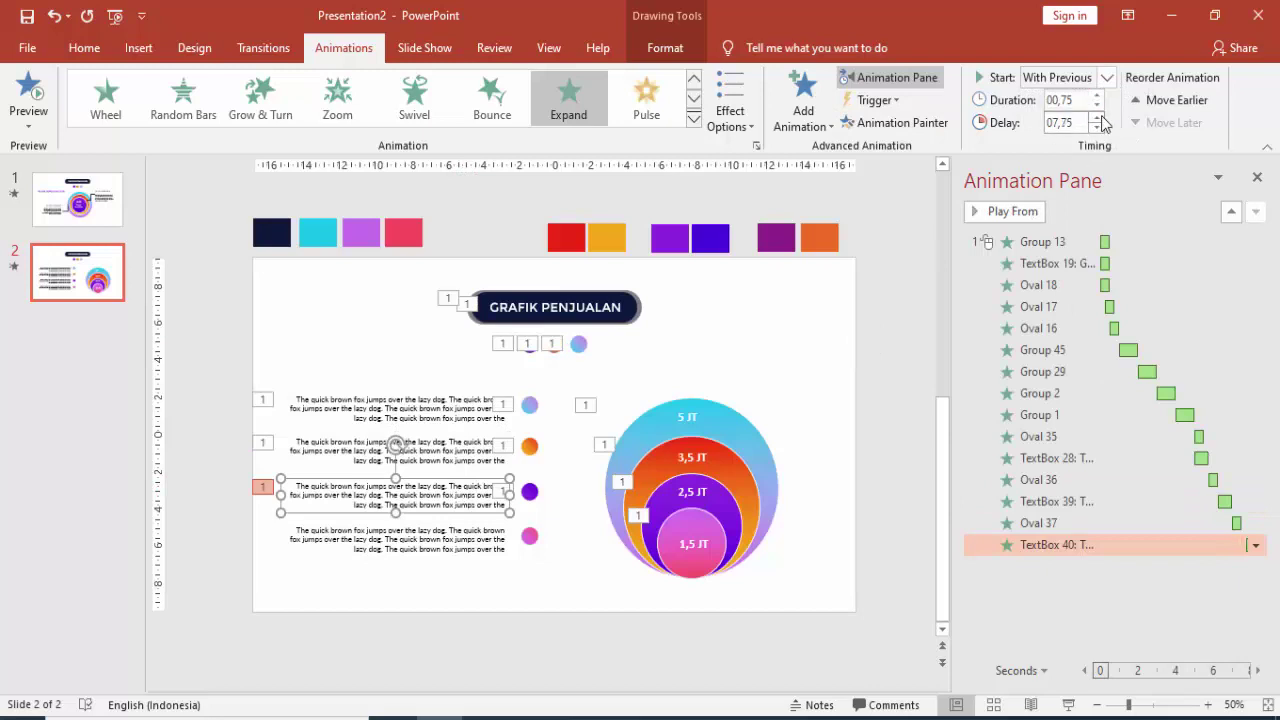
click(1099, 128)
Step: Copy the purple dot's Fly In onto the pink dot, With Previous and a longer delay
click(526, 495)
click(900, 122)
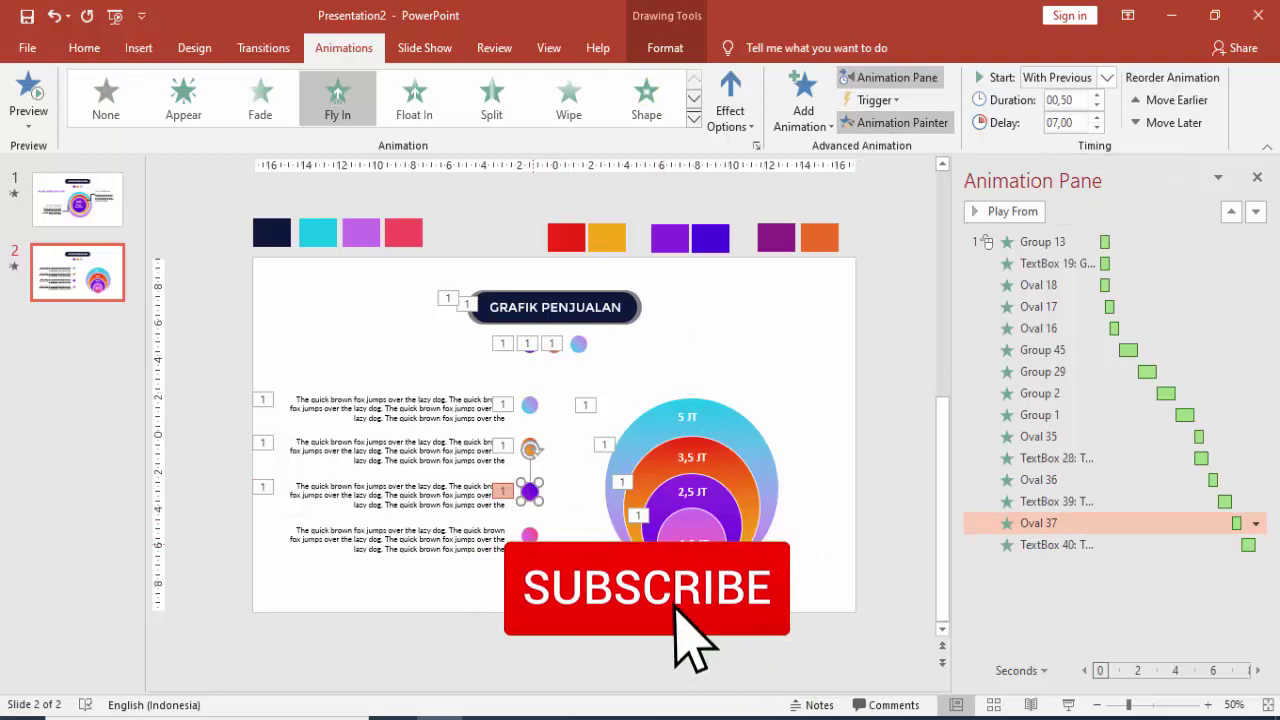
click(530, 535)
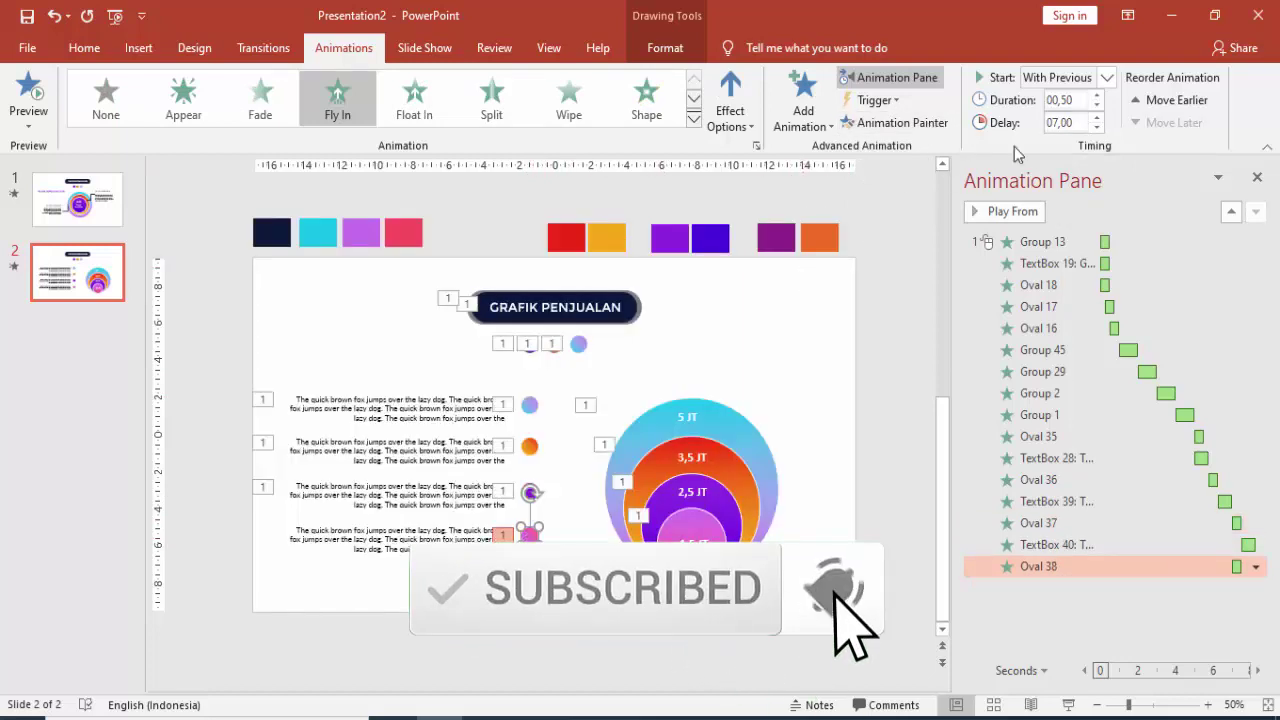
click(1106, 77)
click(1055, 115)
click(1097, 118)
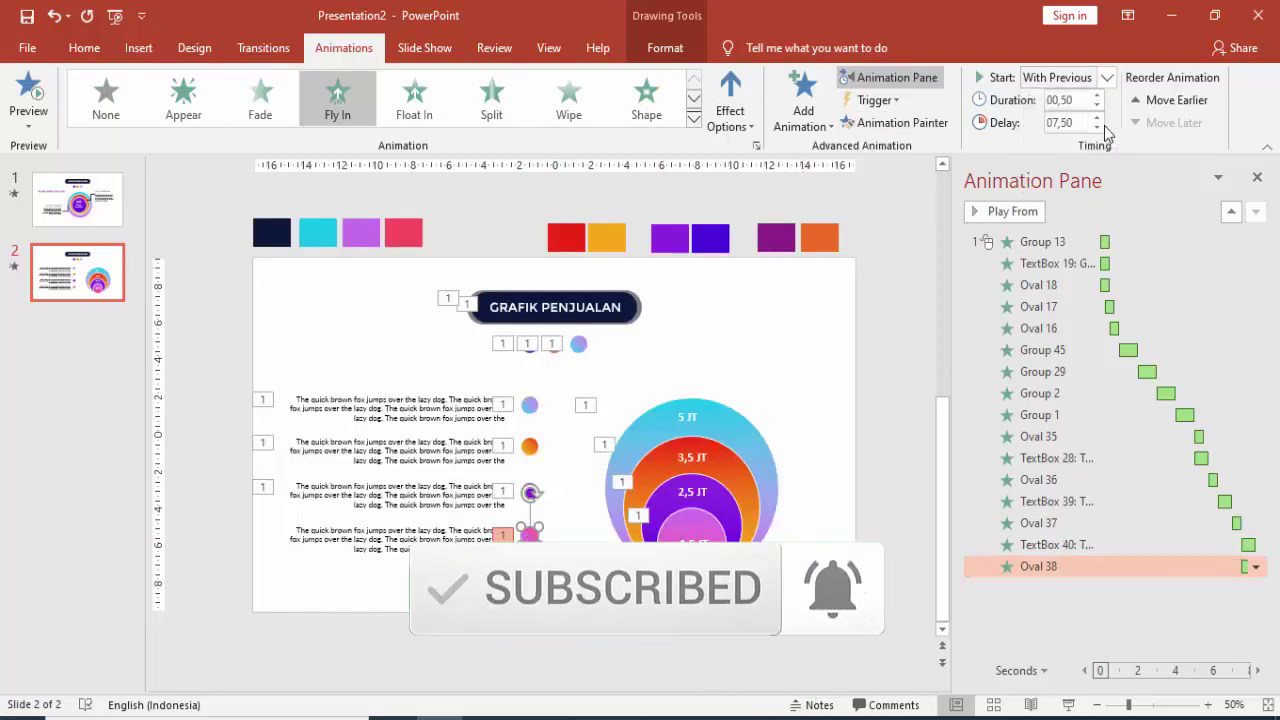
click(1097, 118)
click(1097, 118)
click(1097, 118)
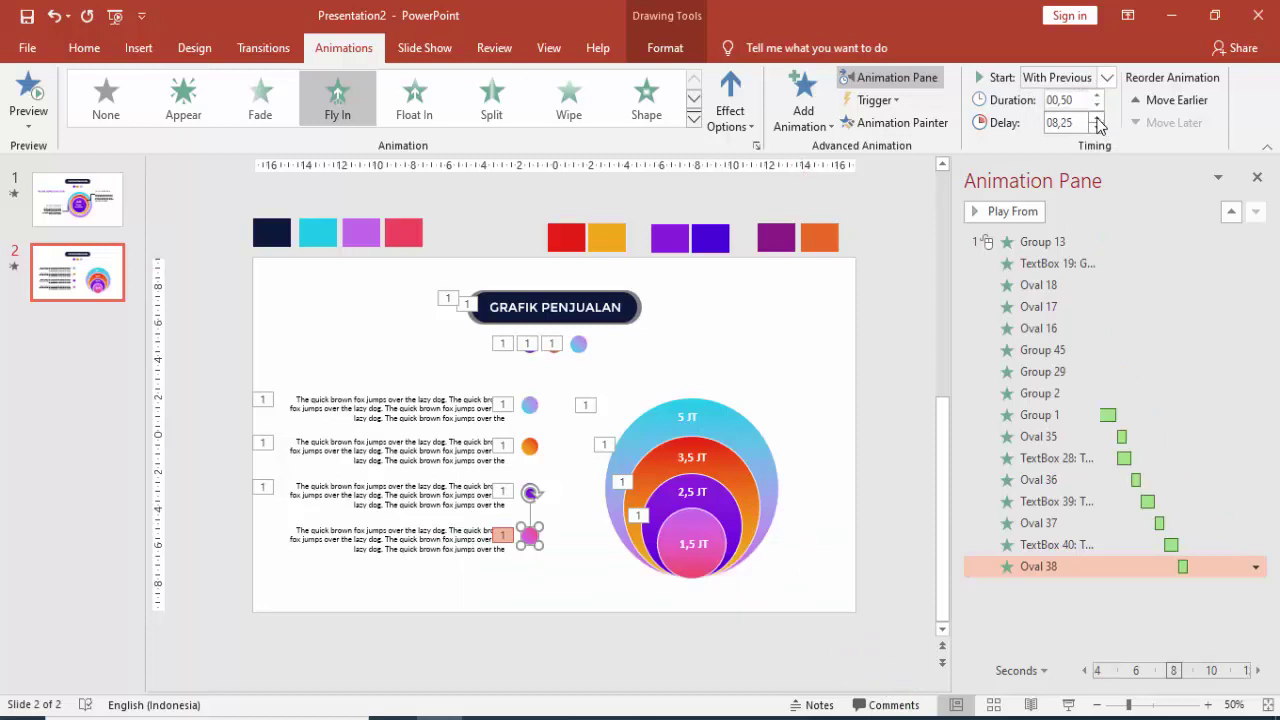
Step: Copy the Expand onto the fourth paragraph with an 8,50 s delay, then play slide 2 as a show
click(453, 489)
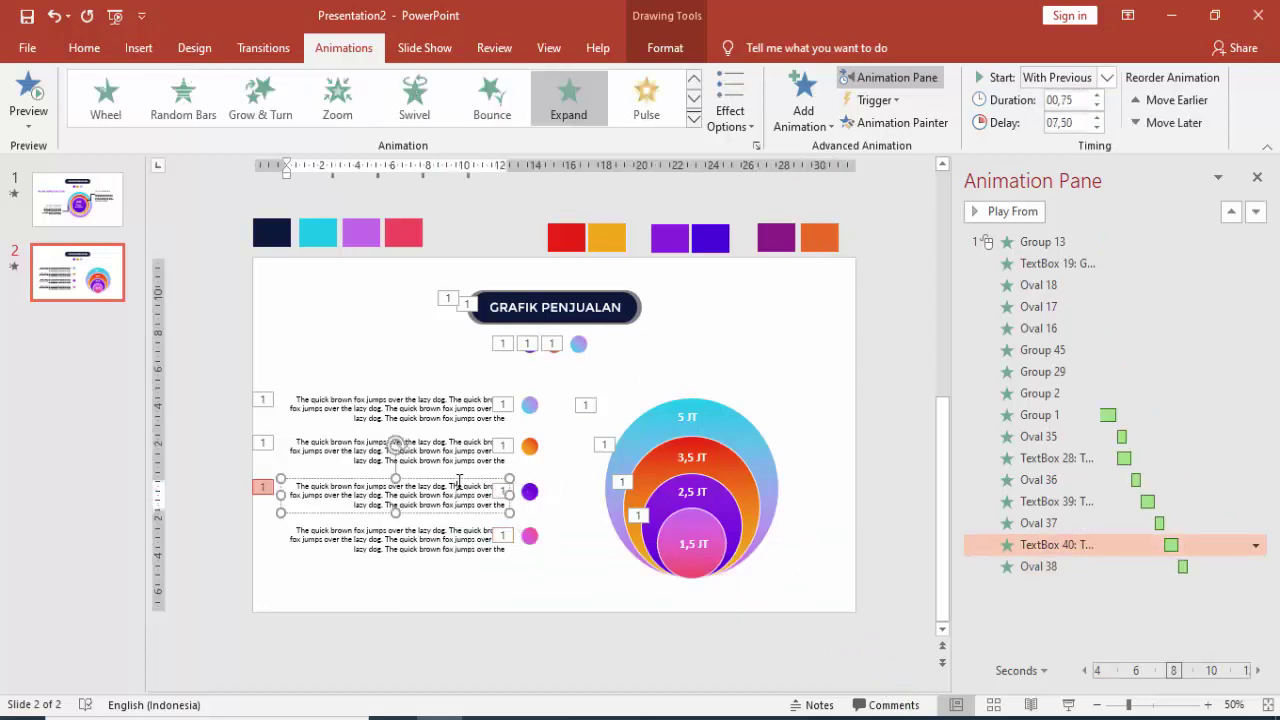
click(893, 122)
click(470, 540)
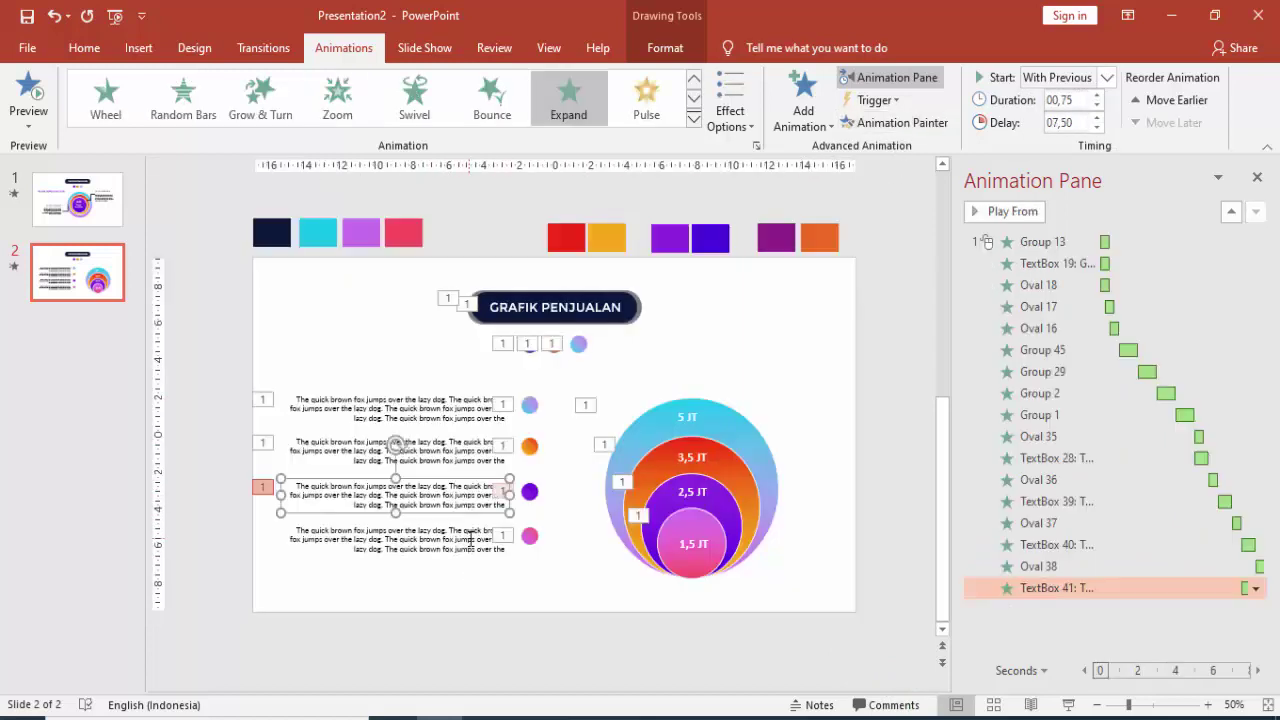
click(1096, 117)
click(1096, 117)
click(1096, 117)
click(1096, 117)
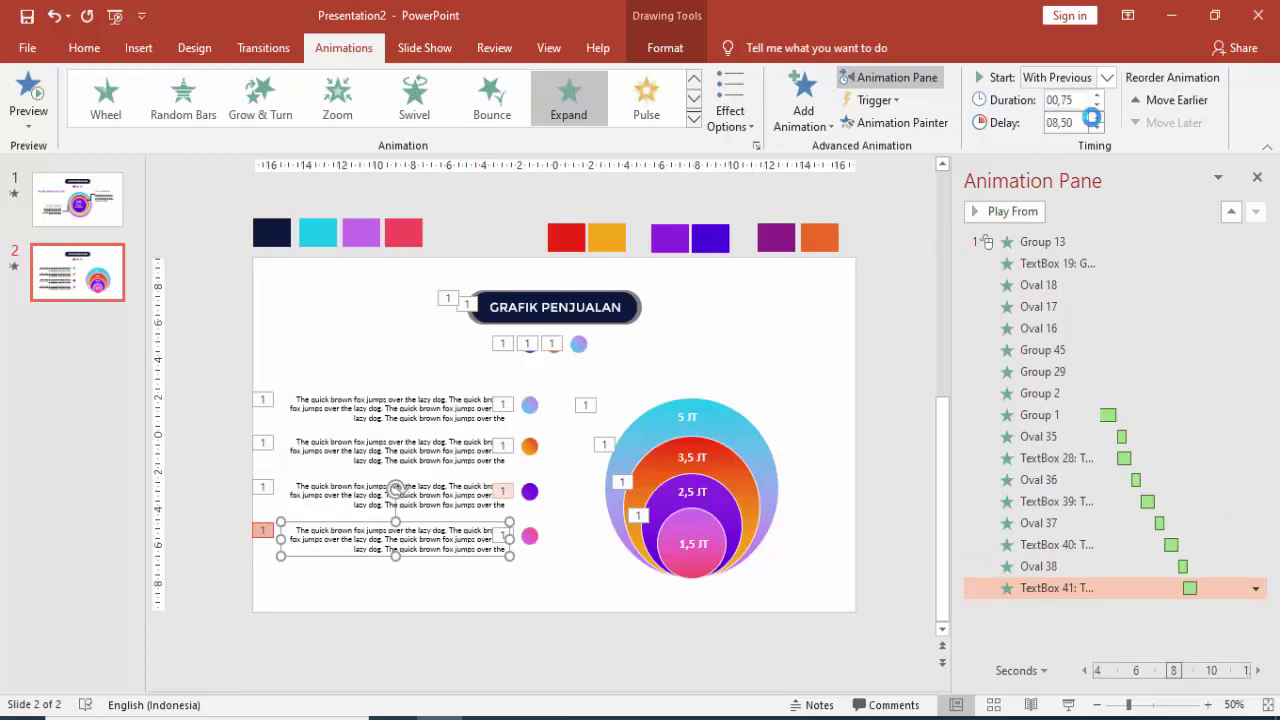
click(837, 302)
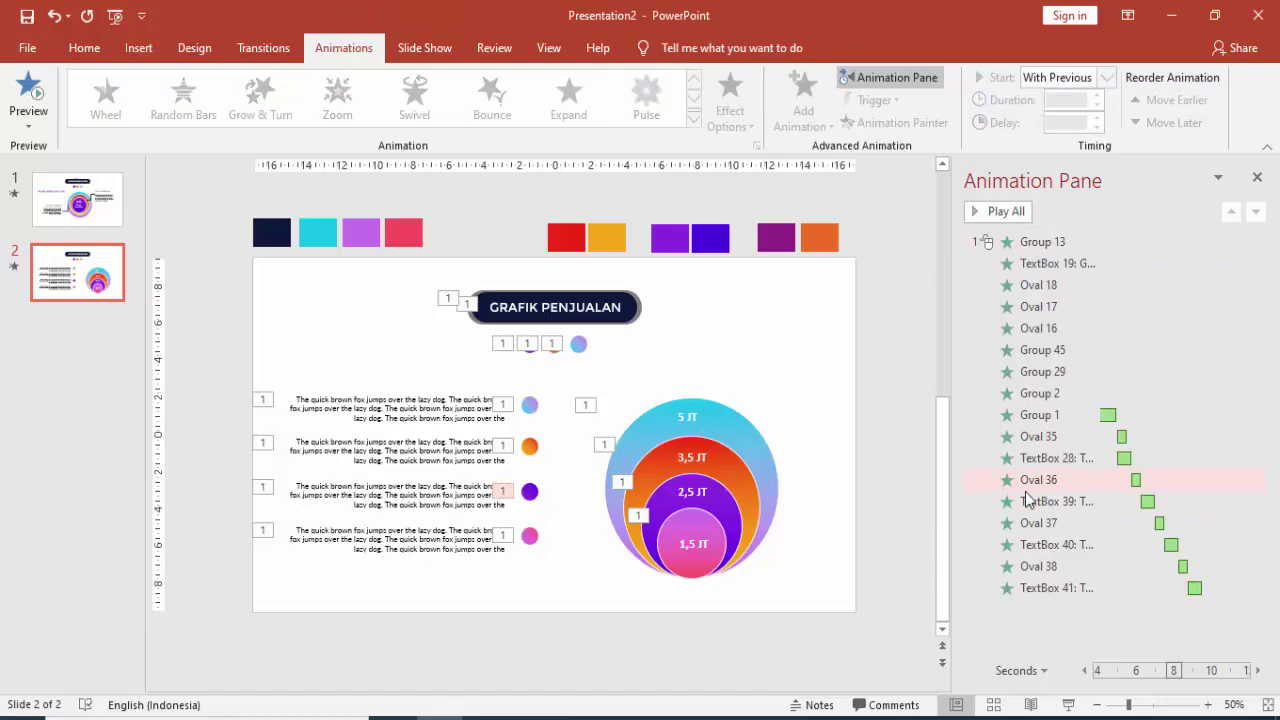
click(1068, 705)
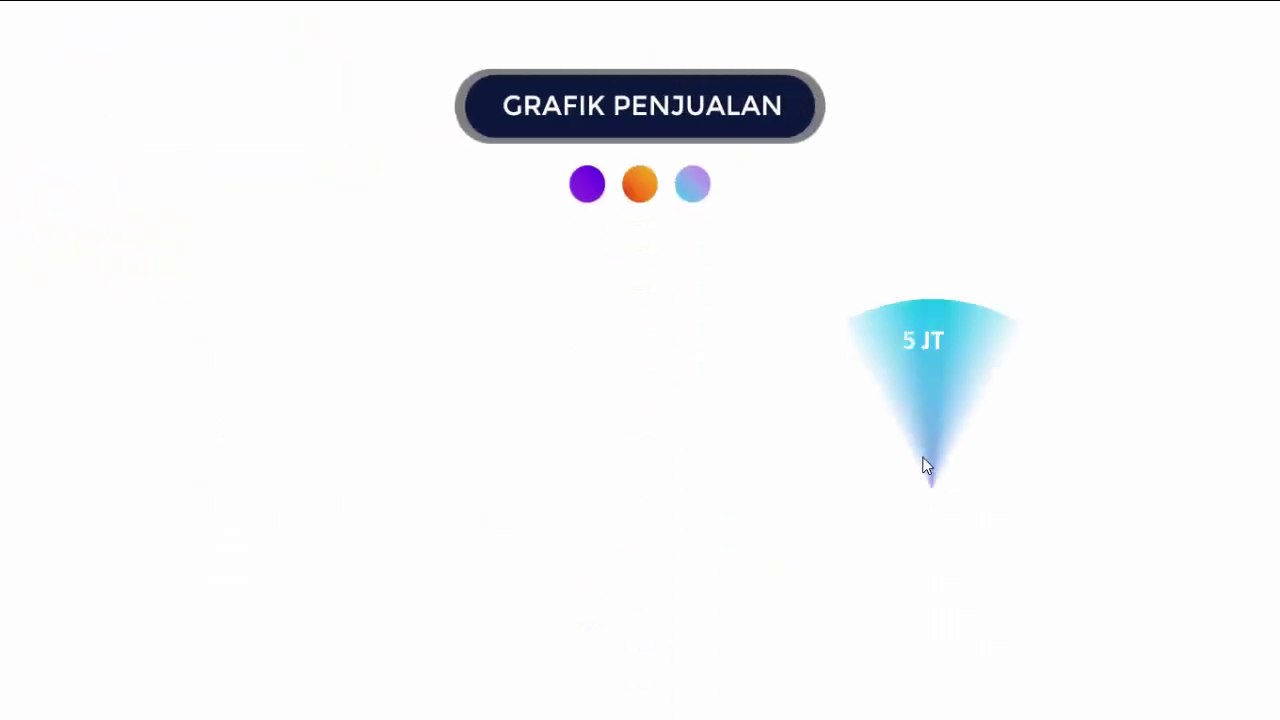